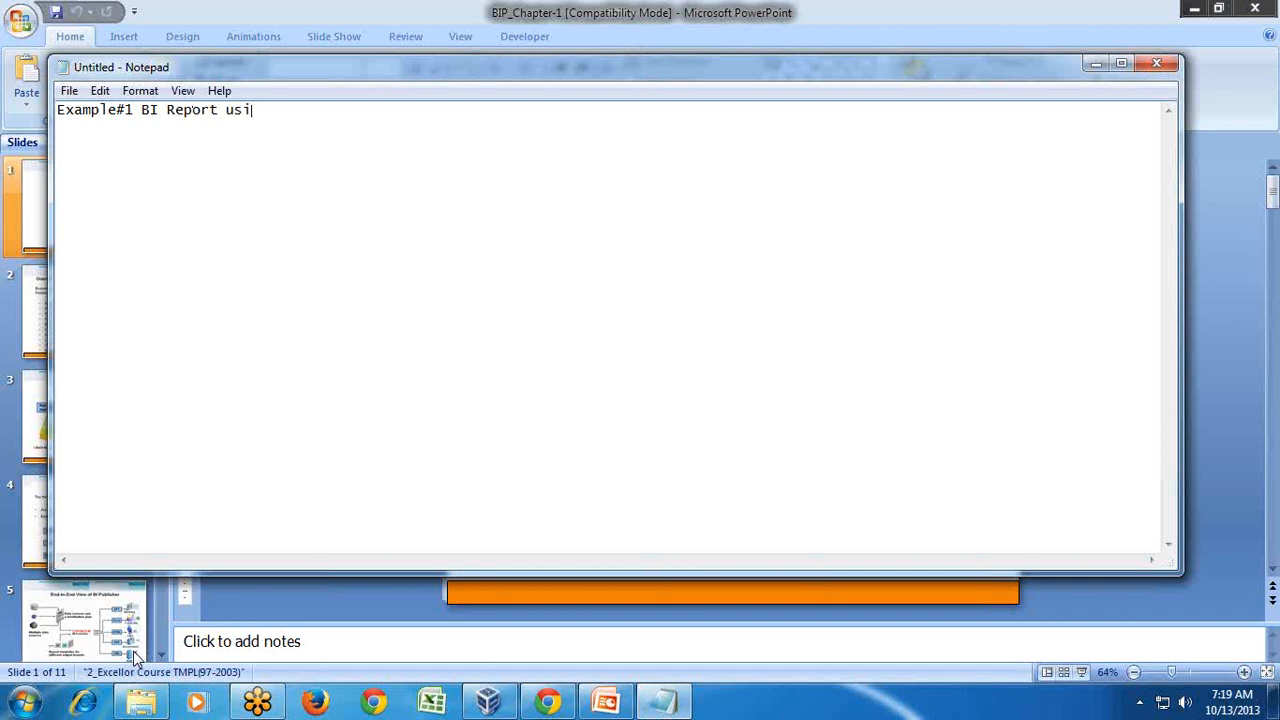
- Finish the Example#1 title and add 'Example#2 BI Report using Analysis as Data Source'
{"action": "type", "text": "DBMS as Data Source"}
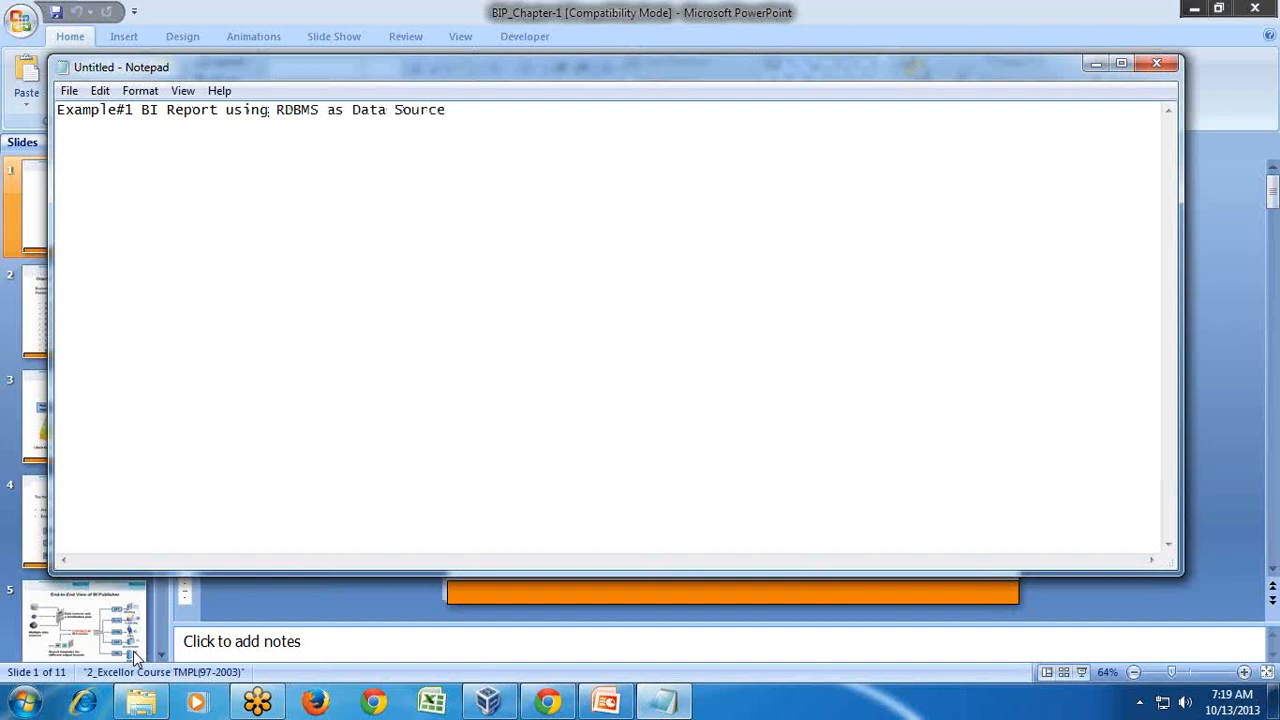
{"action": "key", "text": "Return"}
{"action": "type", "text": "Example#2 BI"}
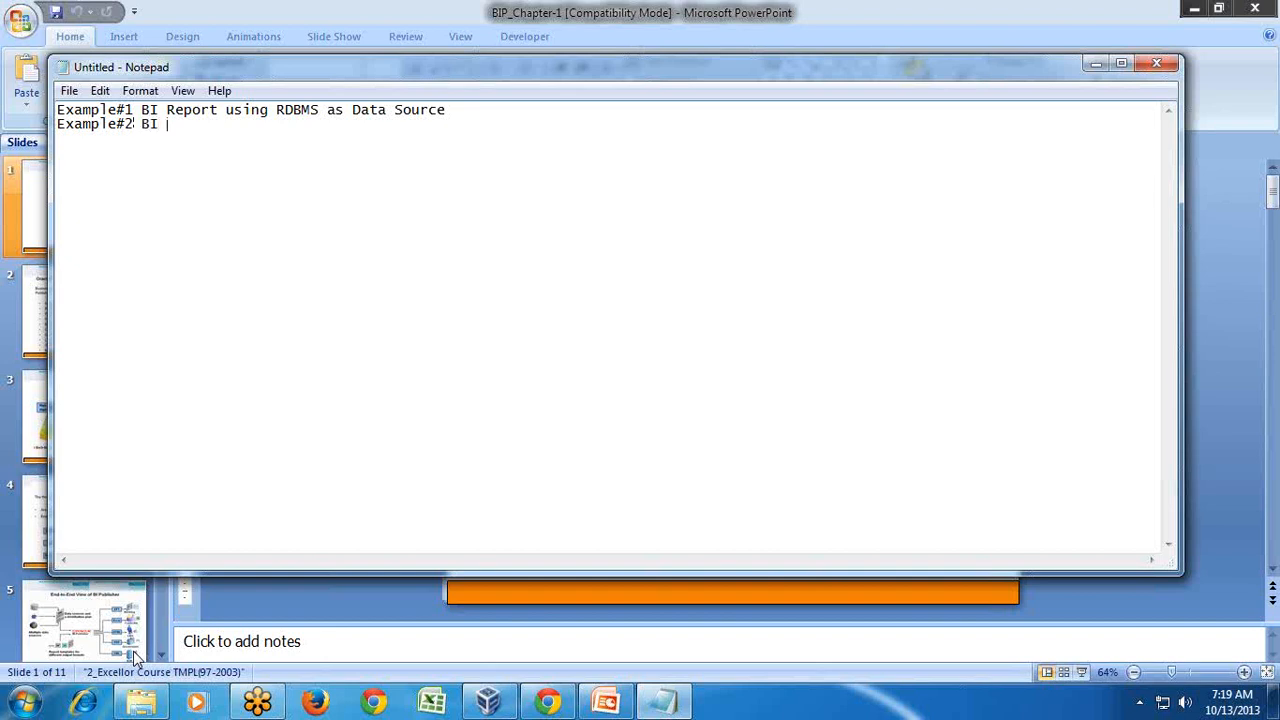
{"action": "key", "text": "Up"}
{"action": "key", "text": "ctrl+shift+Right"}
{"action": "key", "text": "ctrl+shift+Right"}
{"action": "key", "text": "ctrl+shift+Right"}
{"action": "key", "text": "ctrl+shift+Left"}
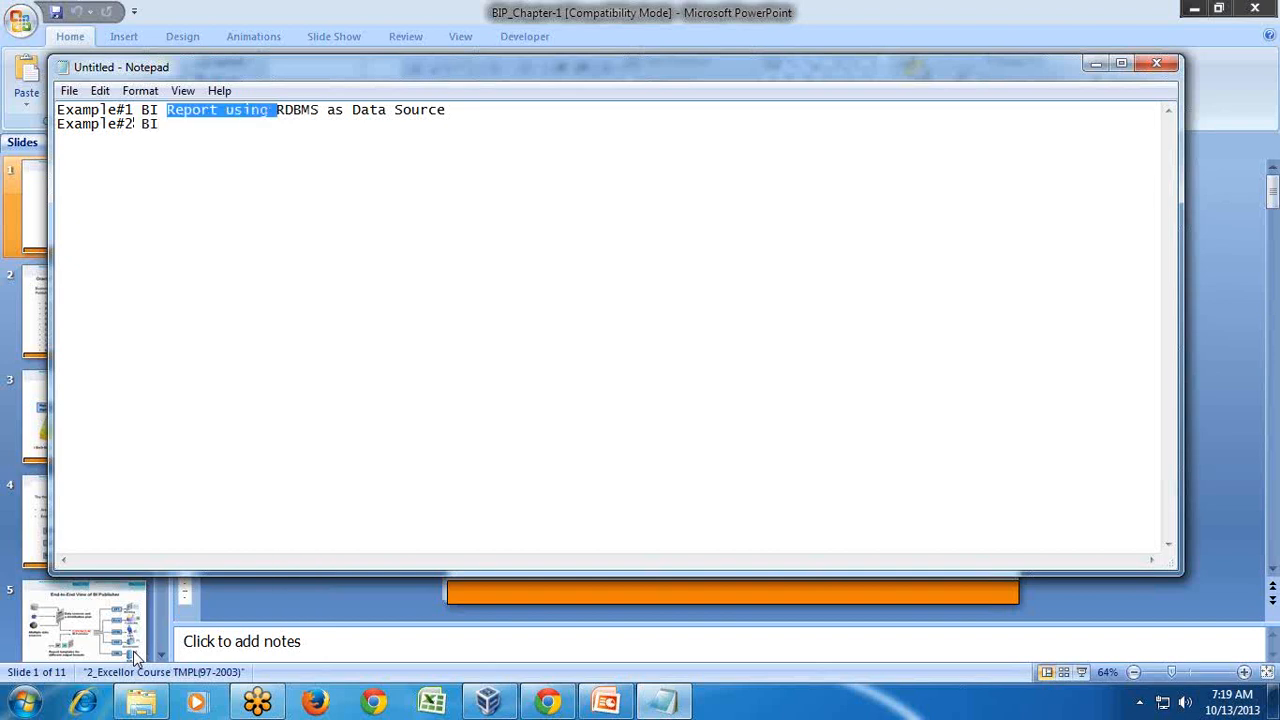
{"action": "key", "text": "ctrl+shift+Right"}
{"action": "key", "text": "ctrl+shift+Right"}
{"action": "key", "text": "ctrl+shift+Right"}
{"action": "key", "text": "ctrl+shift+Right"}
{"action": "key", "text": "ctrl+c"}
{"action": "key", "text": "Down"}
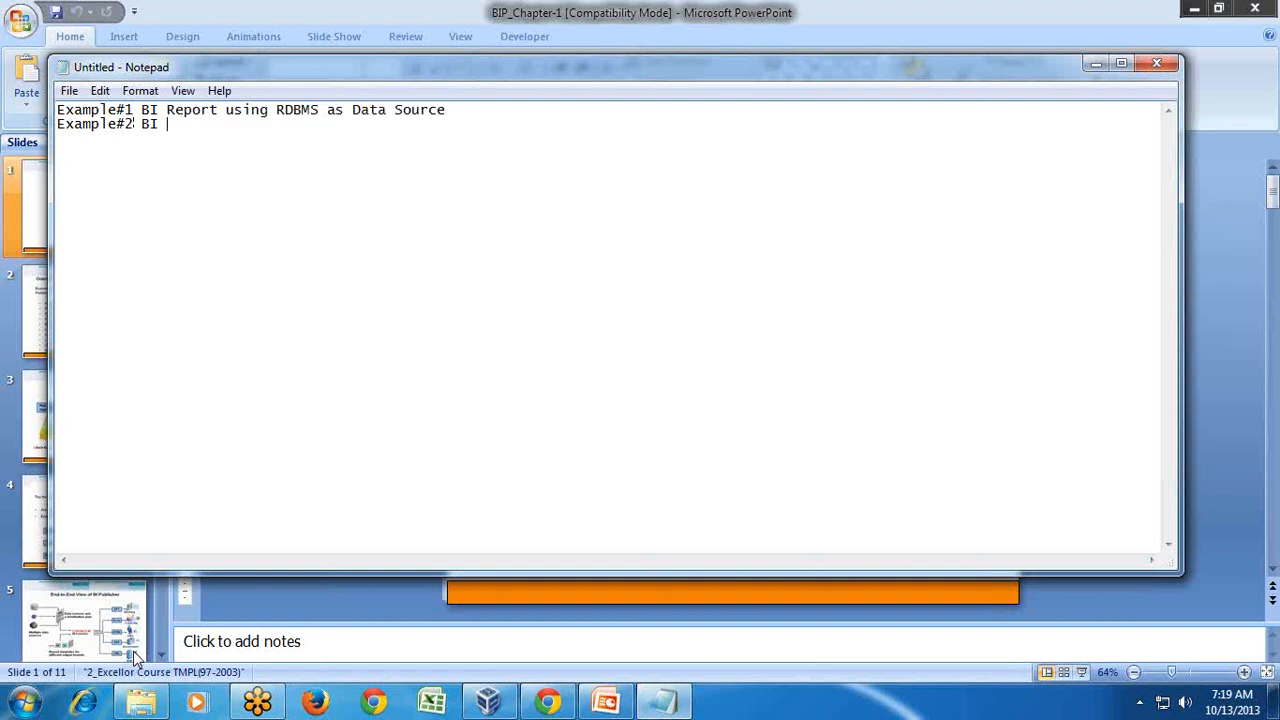
{"action": "key", "text": "ctrl+v"}
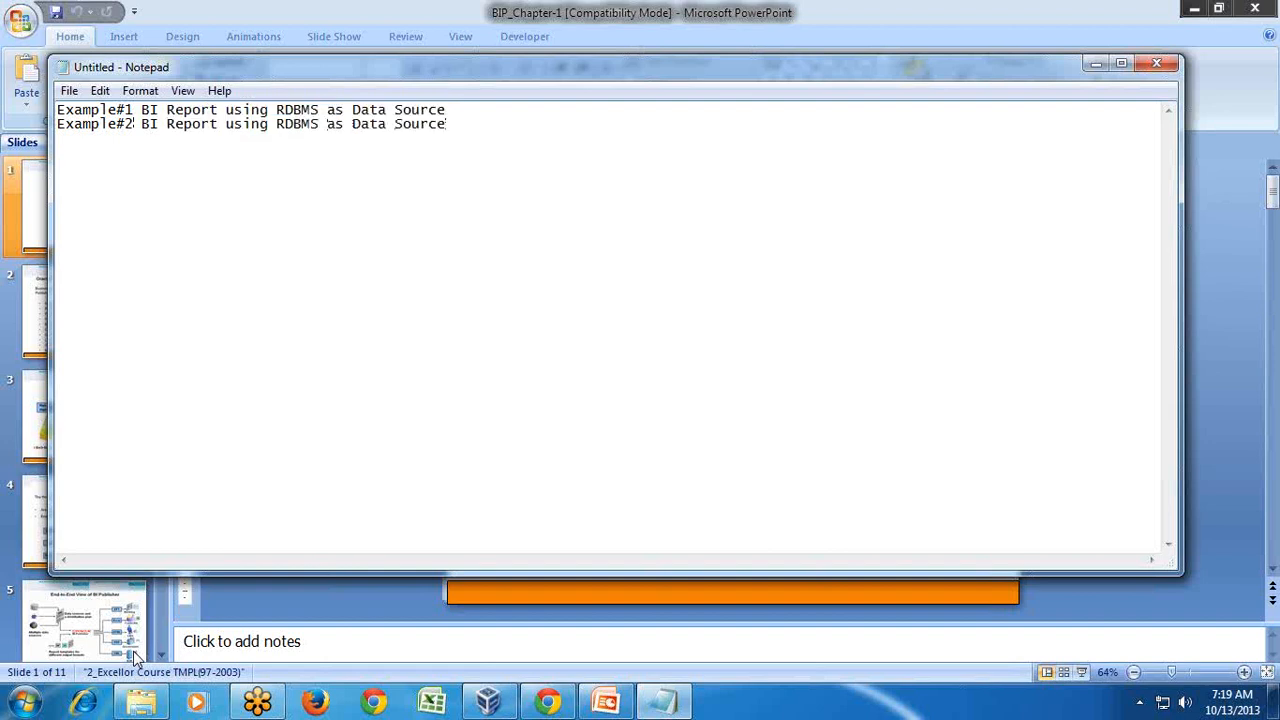
{"action": "key", "text": "shift+Left"}
{"action": "key", "text": "shift+Left"}
{"action": "key", "text": "shift+Left"}
{"action": "key", "text": "shift+Left"}
{"action": "key", "text": "shift+Left"}
{"action": "type", "text": "An"}
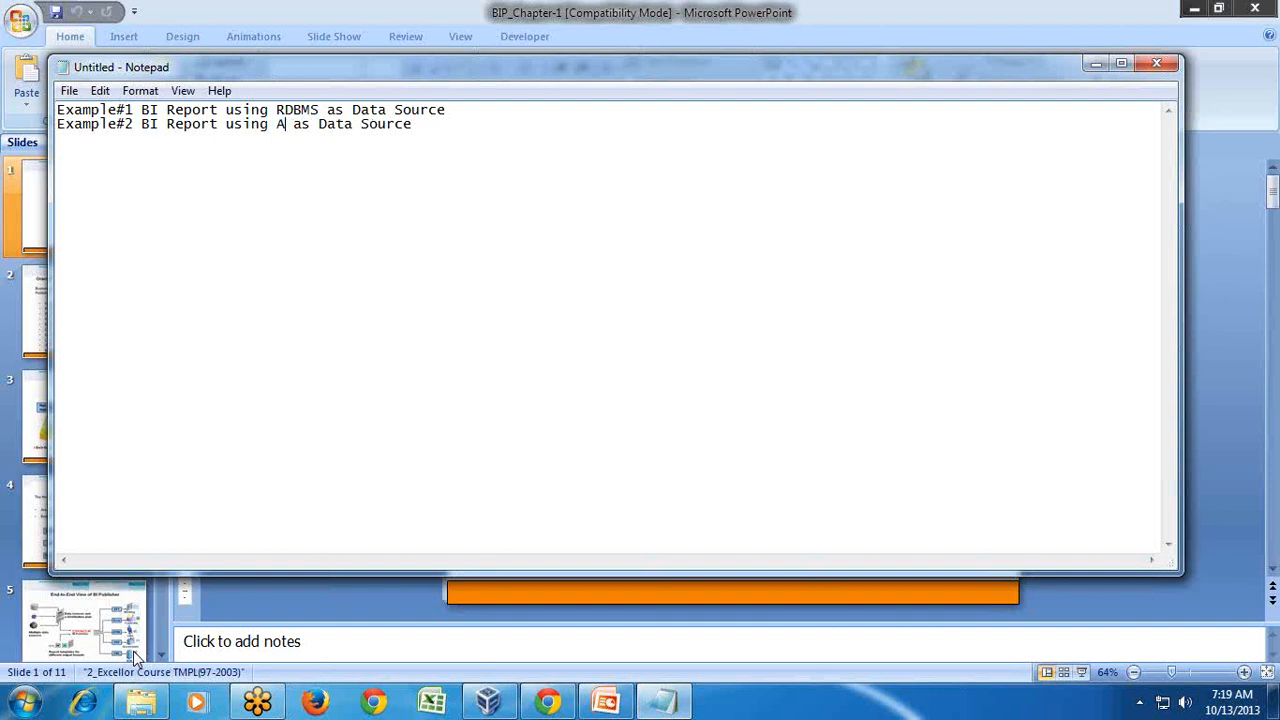
{"action": "type", "text": "alysis"}
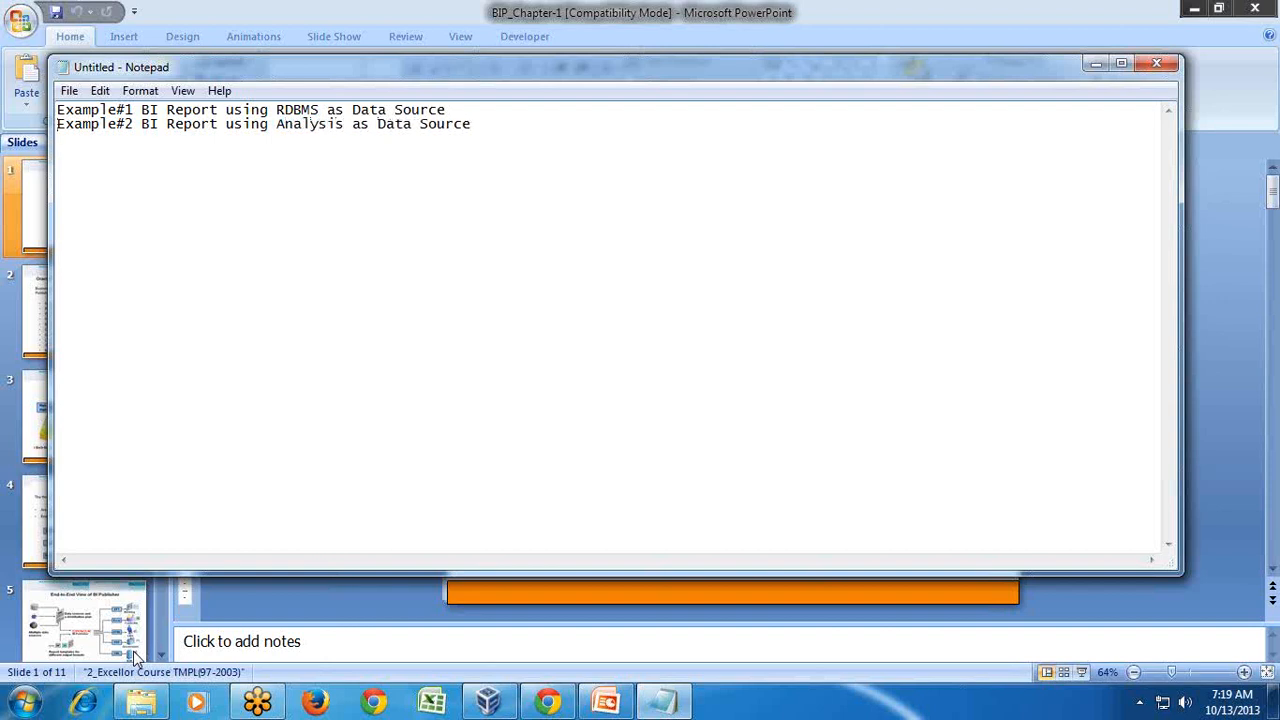
- Duplicate line 2 and edit it into 'Example#3 BI Report integrate with Dashboard'
{"action": "key", "text": "ctrl+v"}
{"action": "key", "text": "ctrl+z"}
{"action": "key", "text": "shift+Down"}
{"action": "key", "text": "ctrl+c"}
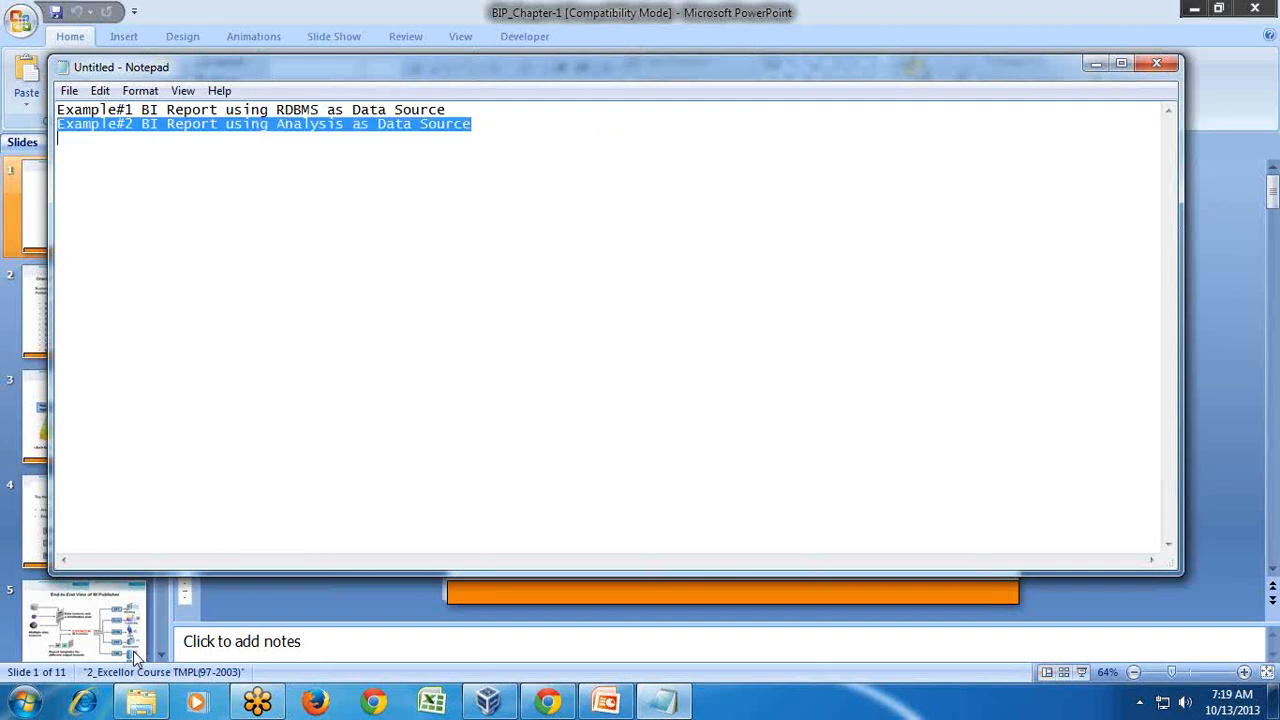
{"action": "key", "text": "Down"}
{"action": "key", "text": "ctrl+v"}
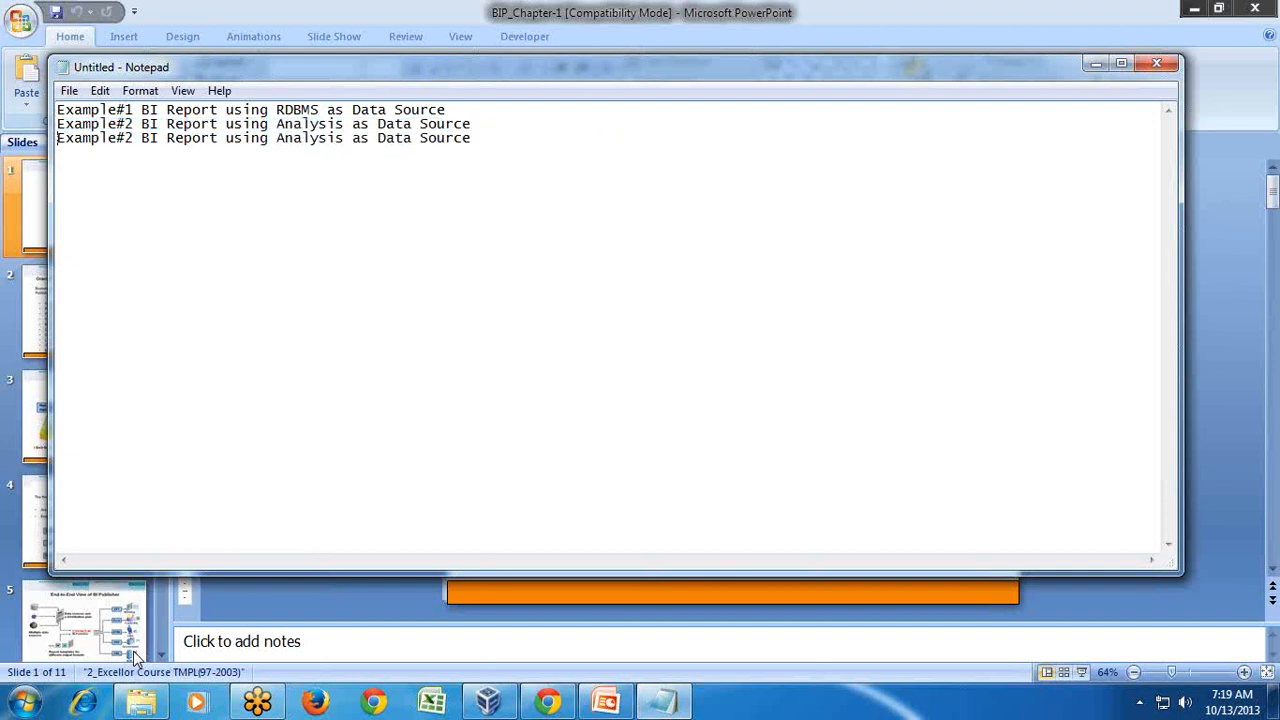
{"action": "key", "text": "BackSpace"}
{"action": "type", "text": "3"}
{"action": "key", "text": "ctrl+shift+Right"}
{"action": "key", "text": "ctrl+shift+Right"}
{"action": "key", "text": "ctrl+shift+Right"}
{"action": "key", "text": "ctrl+shift+Right"}
{"action": "key", "text": "ctrl+shift+Right"}
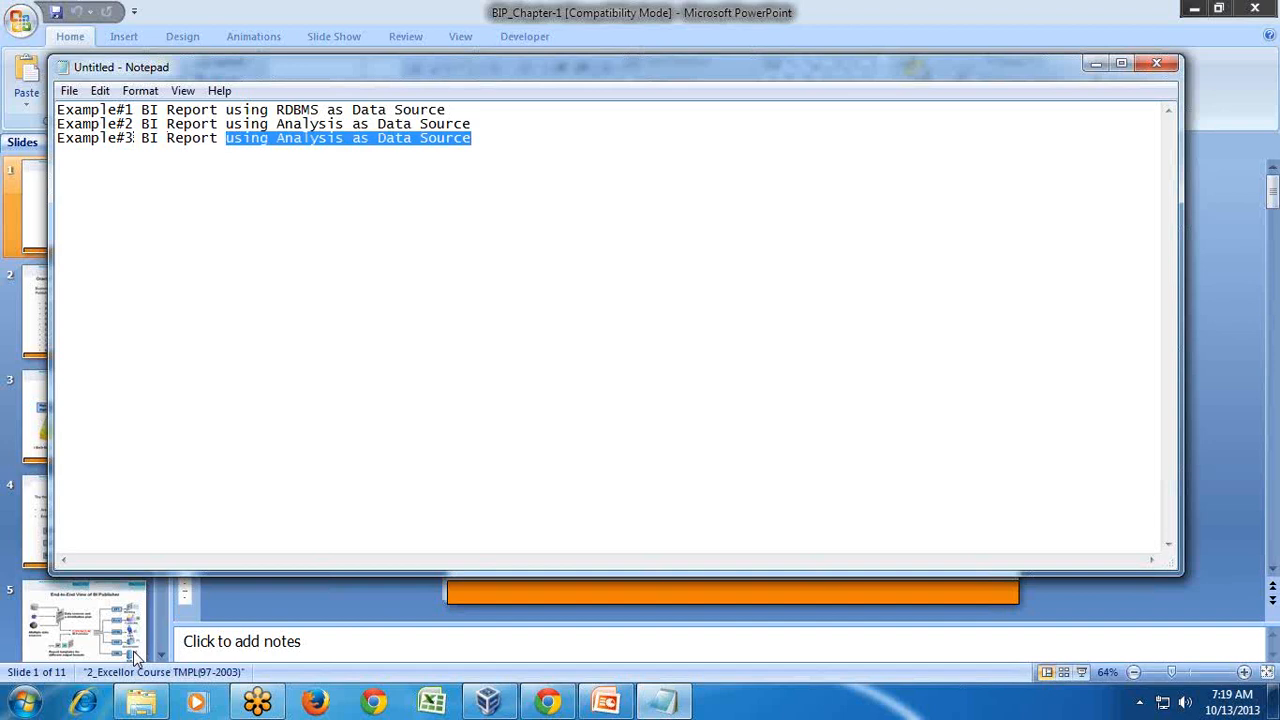
{"action": "type", "text": "integr"}
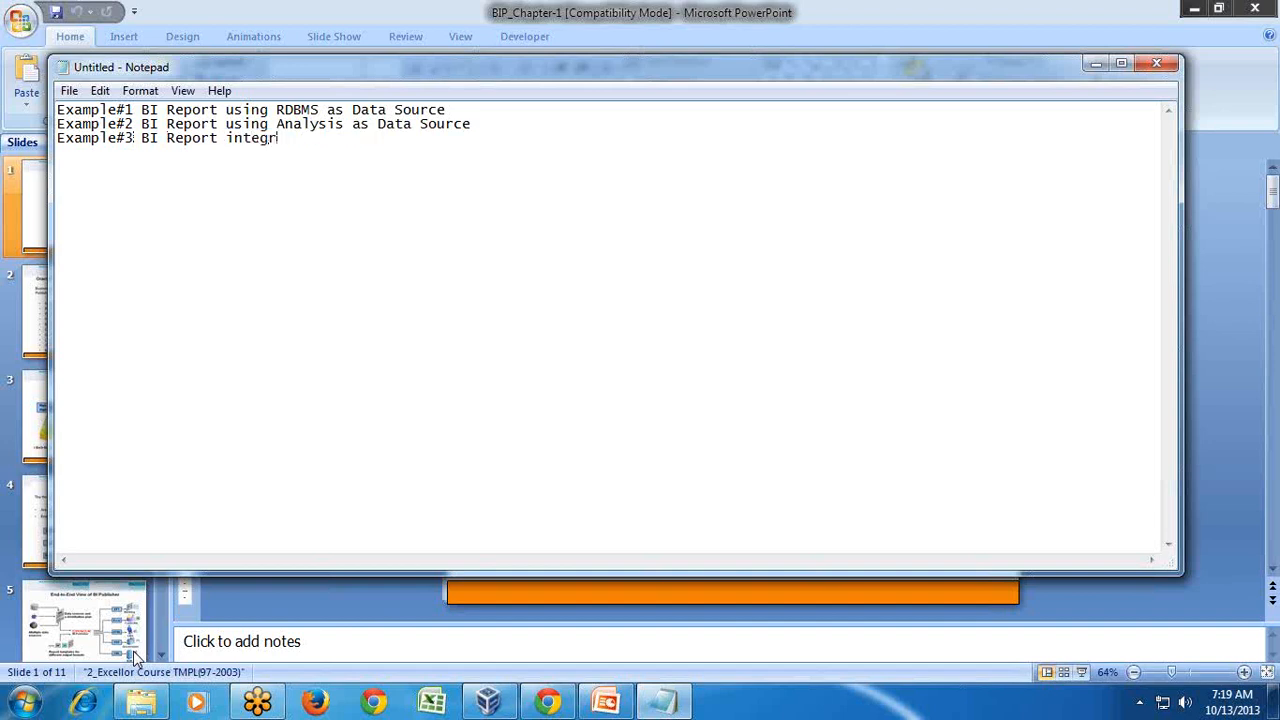
{"action": "type", "text": "ate with Dashboard"}
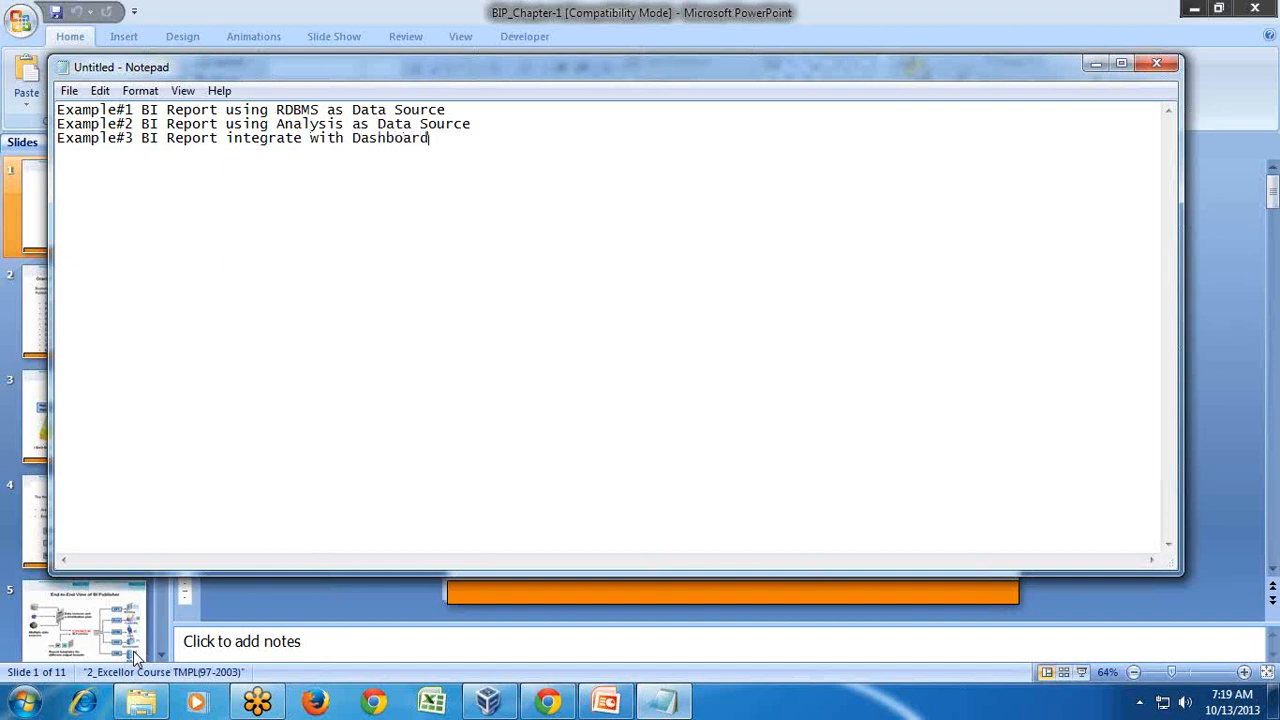
- Duplicate line 3 and edit it into 'Example#4 BI Report passing parameter with Dashboard'
{"action": "key", "text": "Home"}
{"action": "key", "text": "shift+Down"}
{"action": "key", "text": "ctrl+c"}
{"action": "key", "text": "ctrl+v"}
{"action": "key", "text": "ctrl+v"}
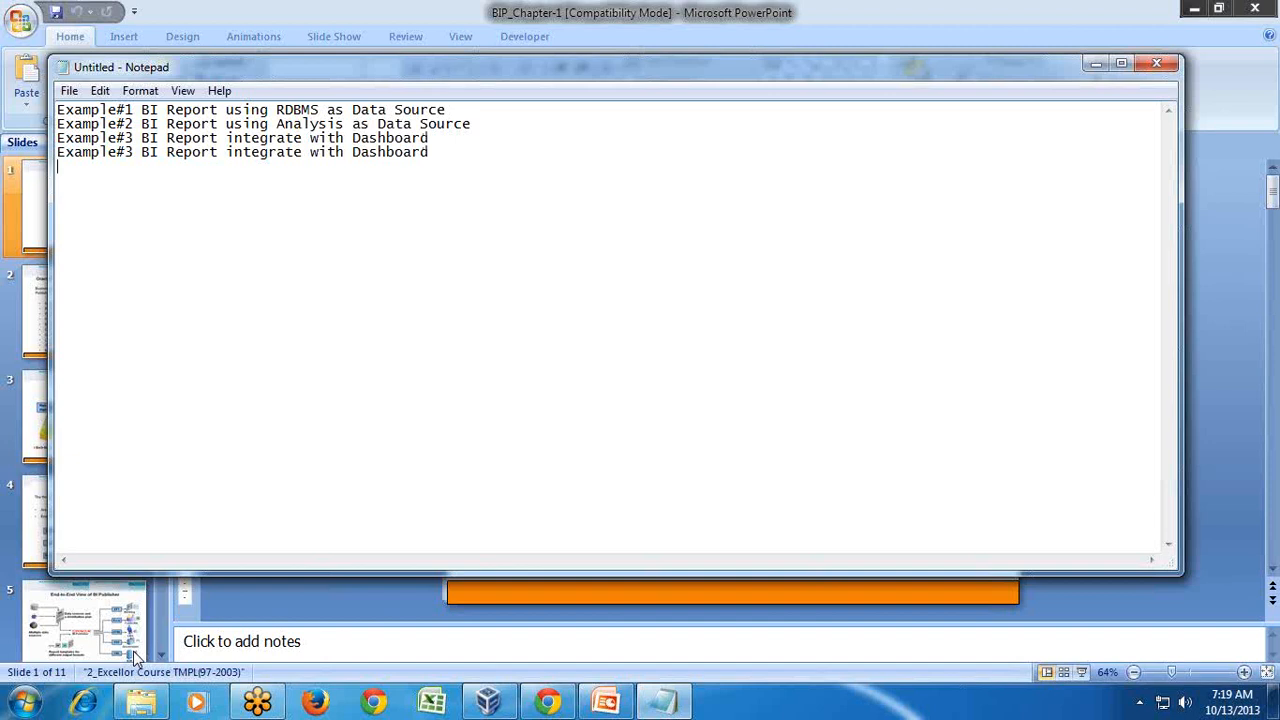
{"action": "key", "text": "BackSpace"}
{"action": "type", "text": "4"}
{"action": "double_click", "coordinate": [228, 152]}
{"action": "type", "text": "passw"}
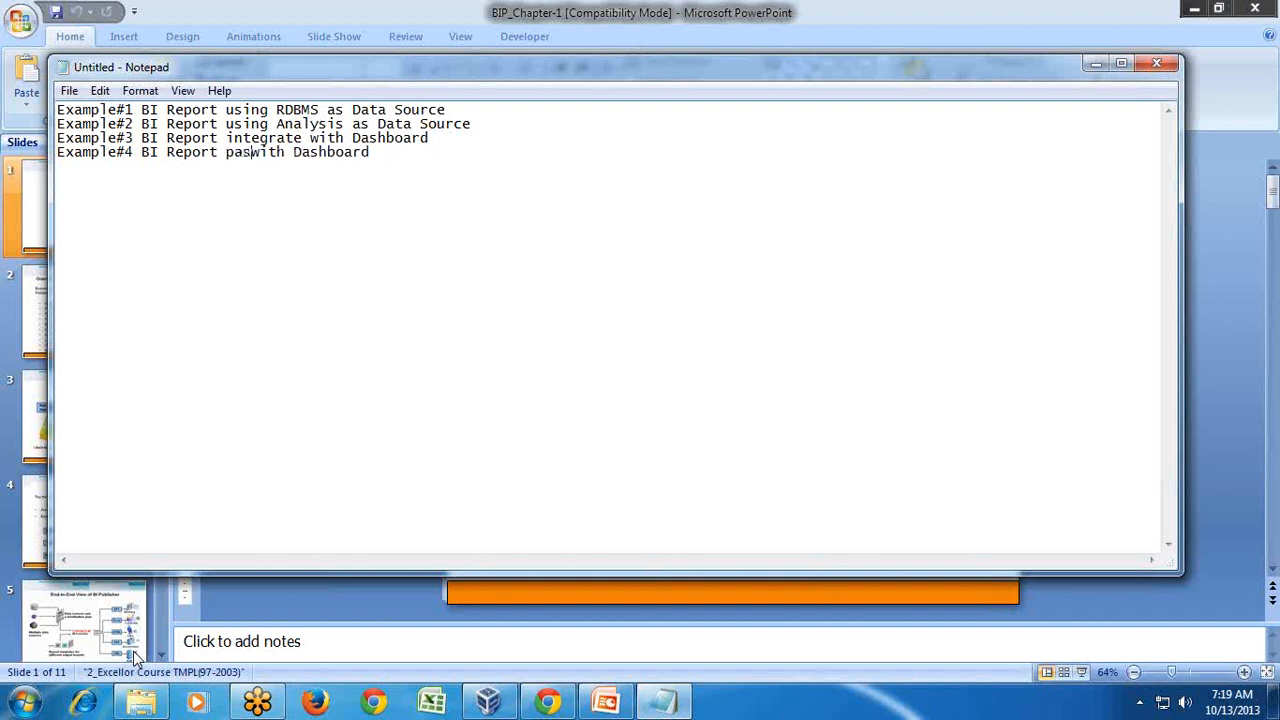
{"action": "key", "text": "BackSpace"}
{"action": "type", "text": "ing paramete"}
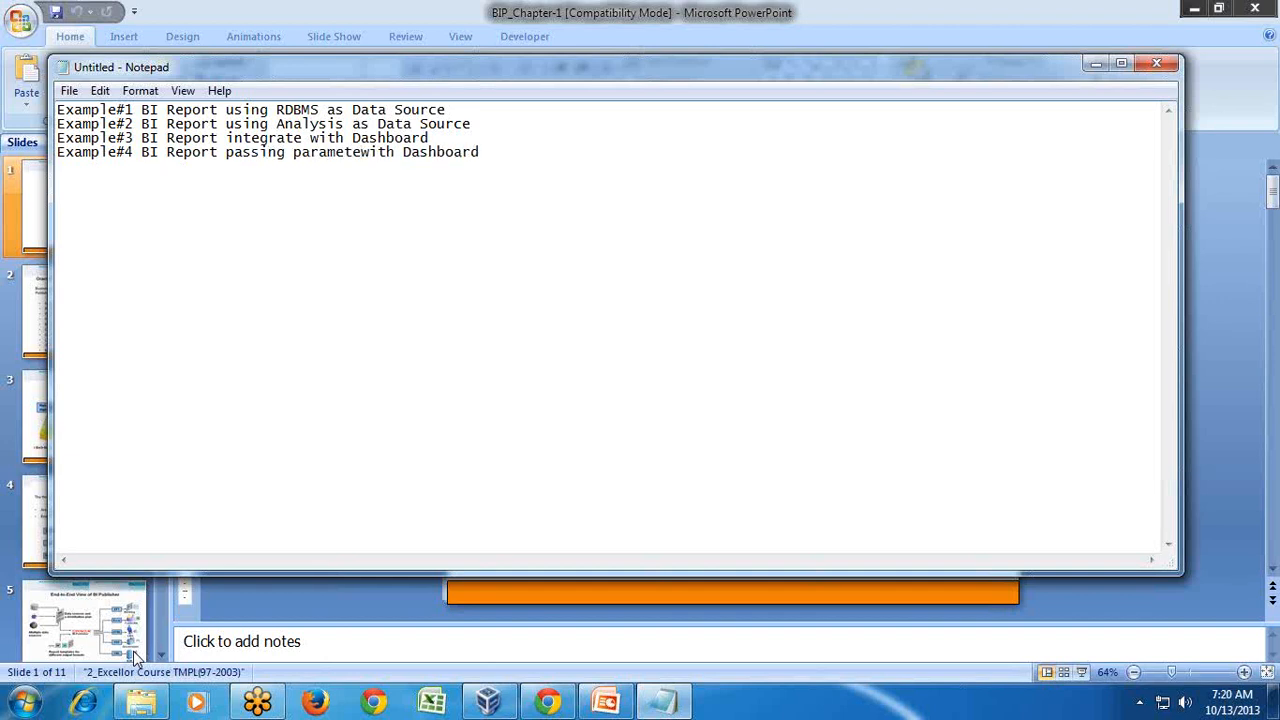
{"action": "type", "text": "r"}
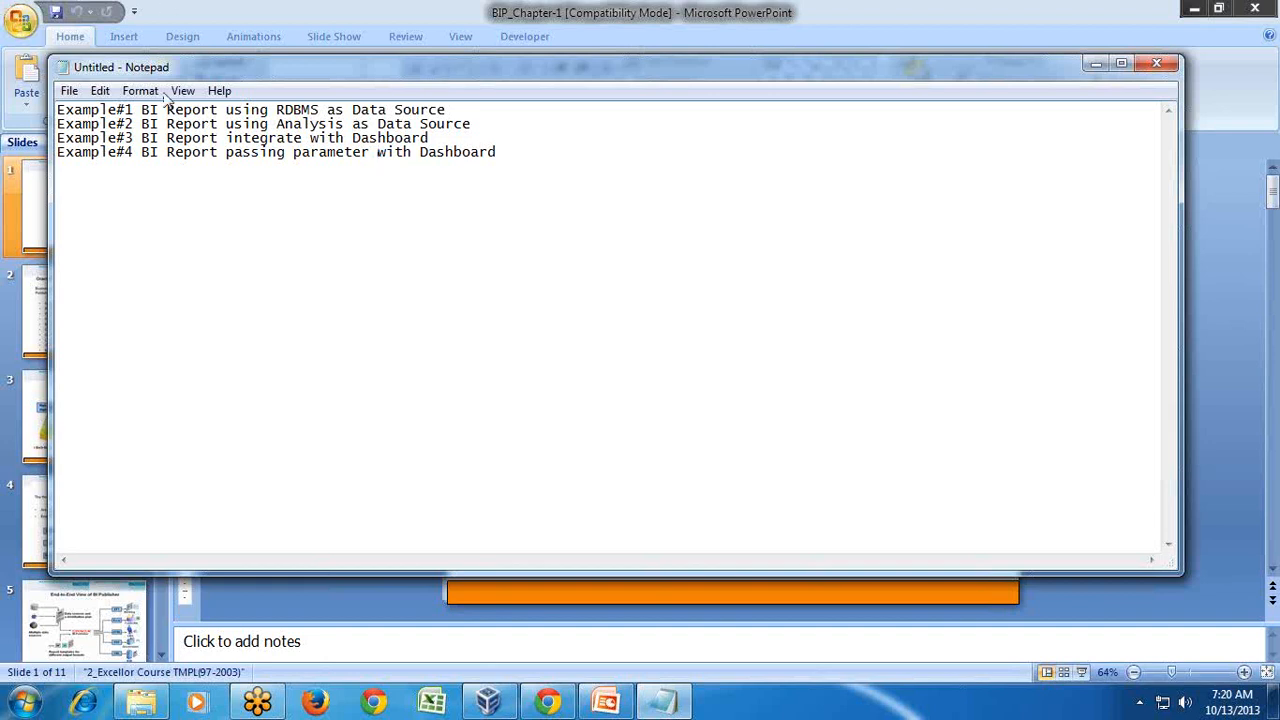
- Return to the BI dashboard VM, choose New, and try signing in with a user ID and password
{"action": "left_click", "coordinate": [489, 704]}
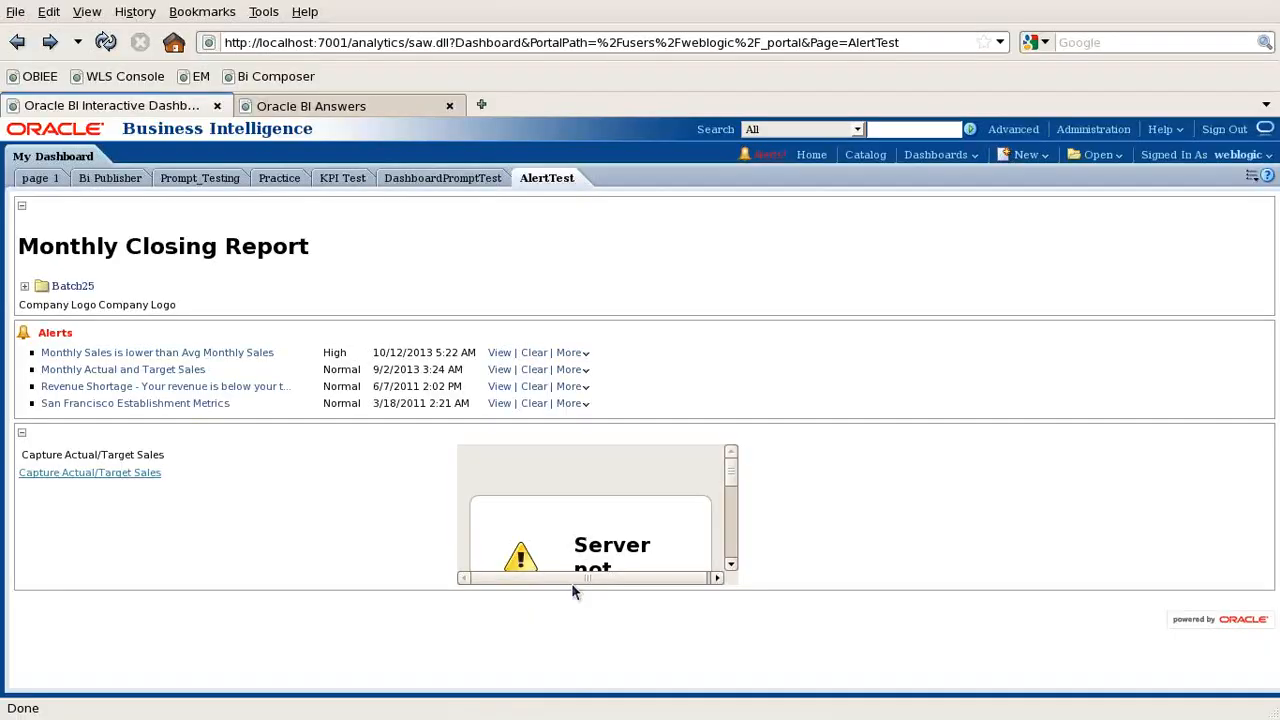
{"action": "left_click", "coordinate": [800, 289]}
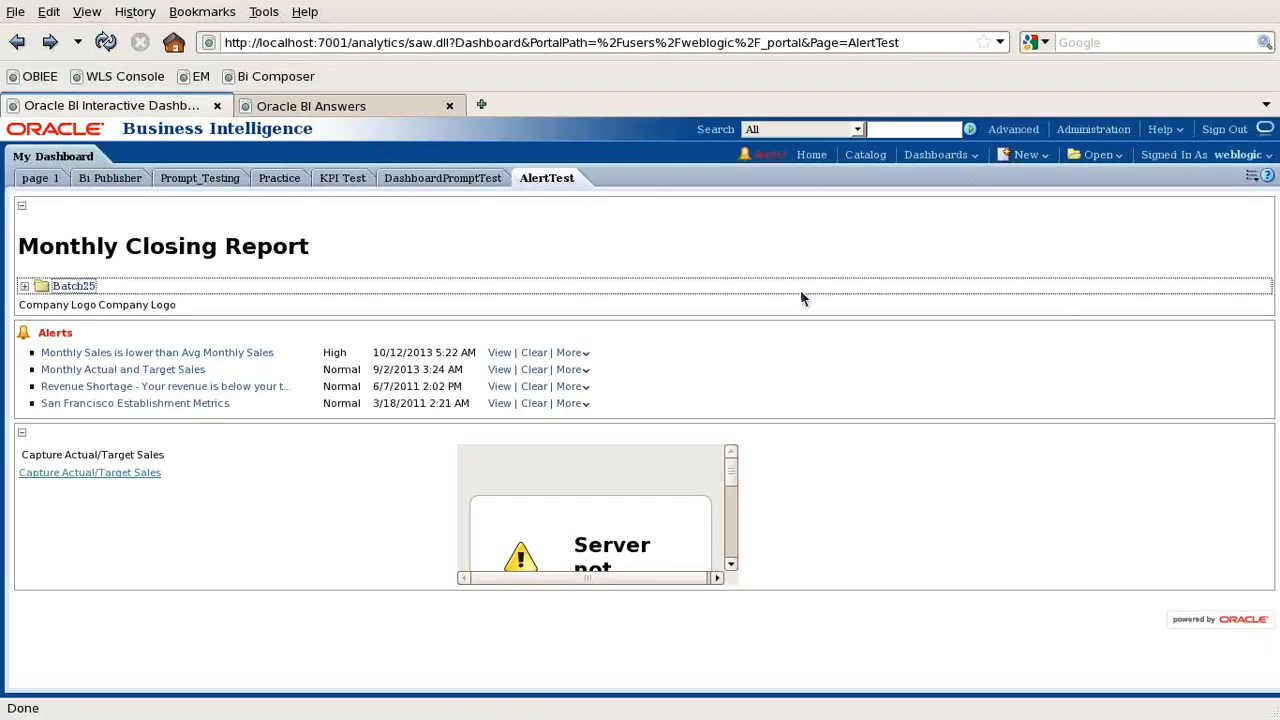
{"action": "left_click", "coordinate": [1028, 155]}
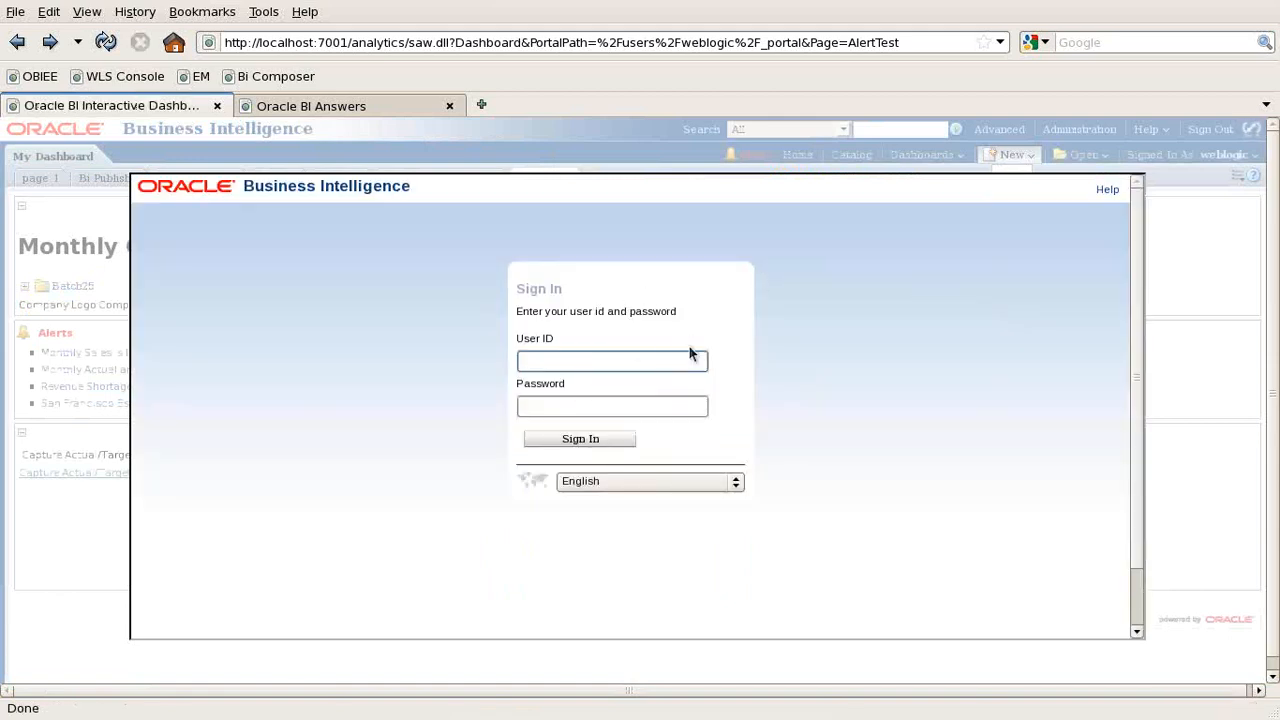
{"action": "type", "text": "webogl"}
{"action": "type", "text": "c"}
{"action": "key", "text": "Tab"}
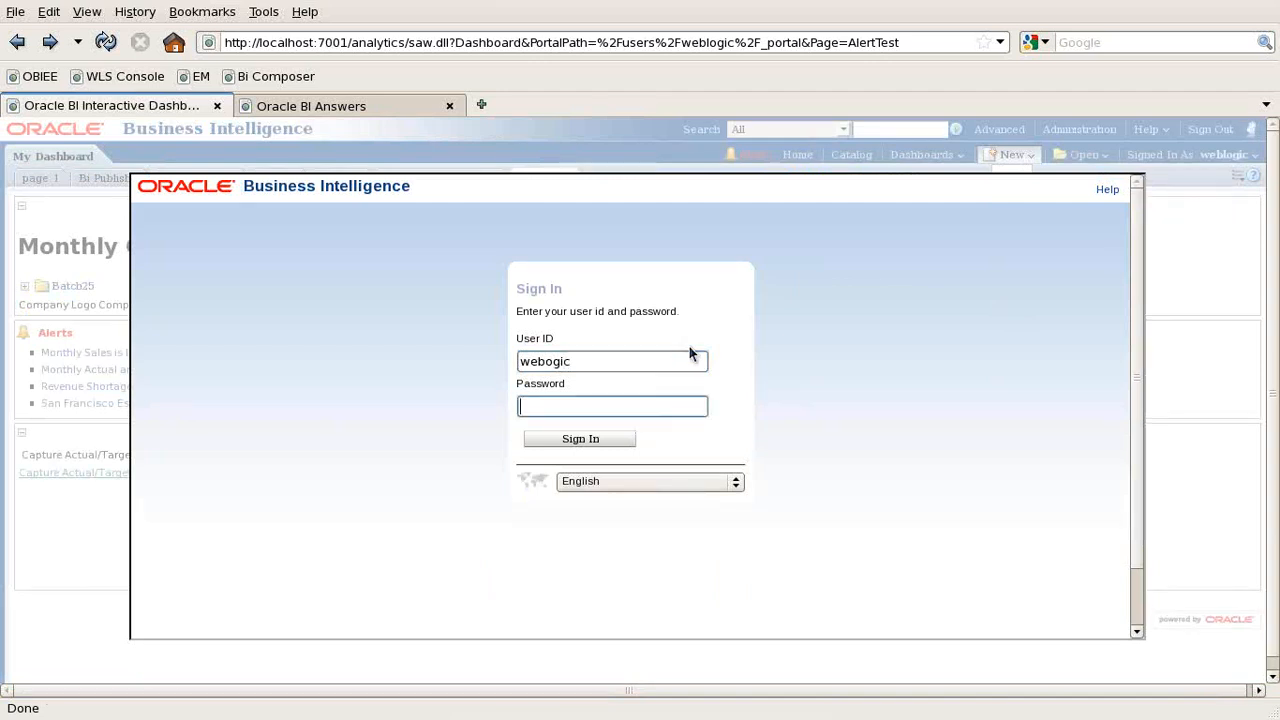
{"action": "type", "text": "•••••••"}
{"action": "key", "text": "Return"}
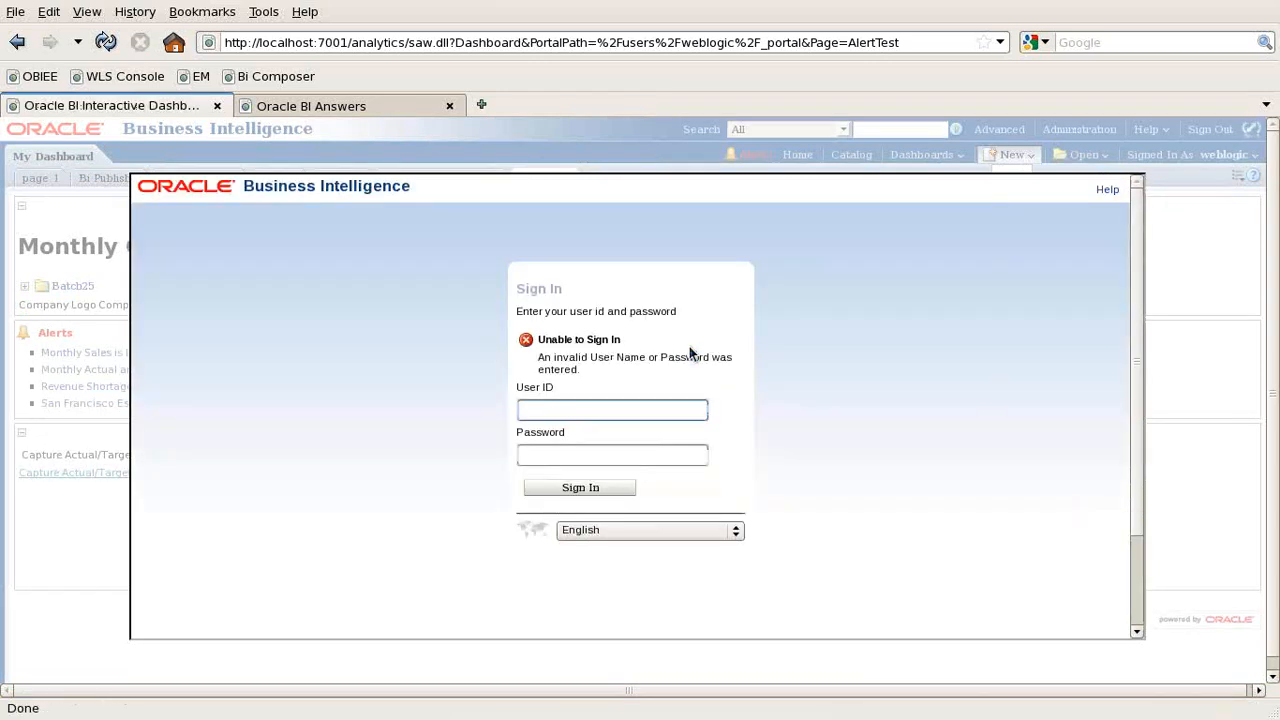
- Re-enter the correct administrator user ID and password, then dismiss the session alert
{"action": "type", "text": "weblogic"}
{"action": "key", "text": "Tab"}
{"action": "type", "text": "welcome1"}
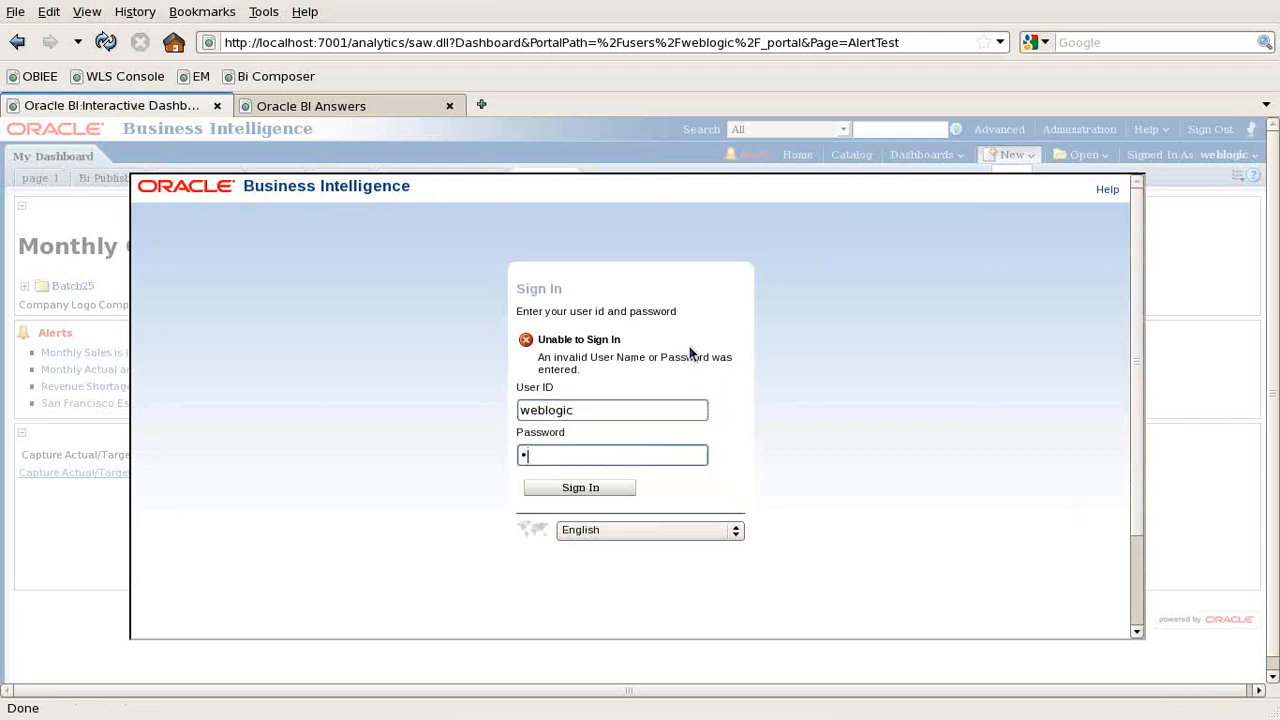
{"action": "key", "text": "Return"}
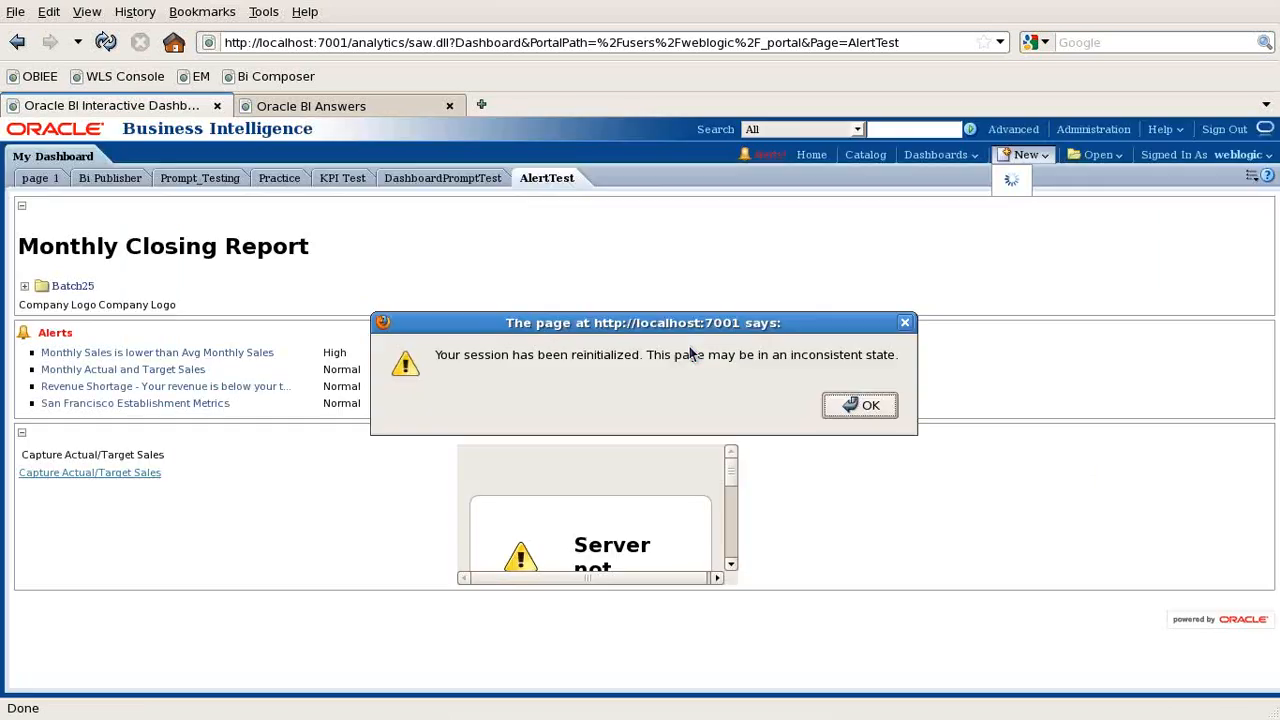
{"action": "left_click", "coordinate": [876, 410]}
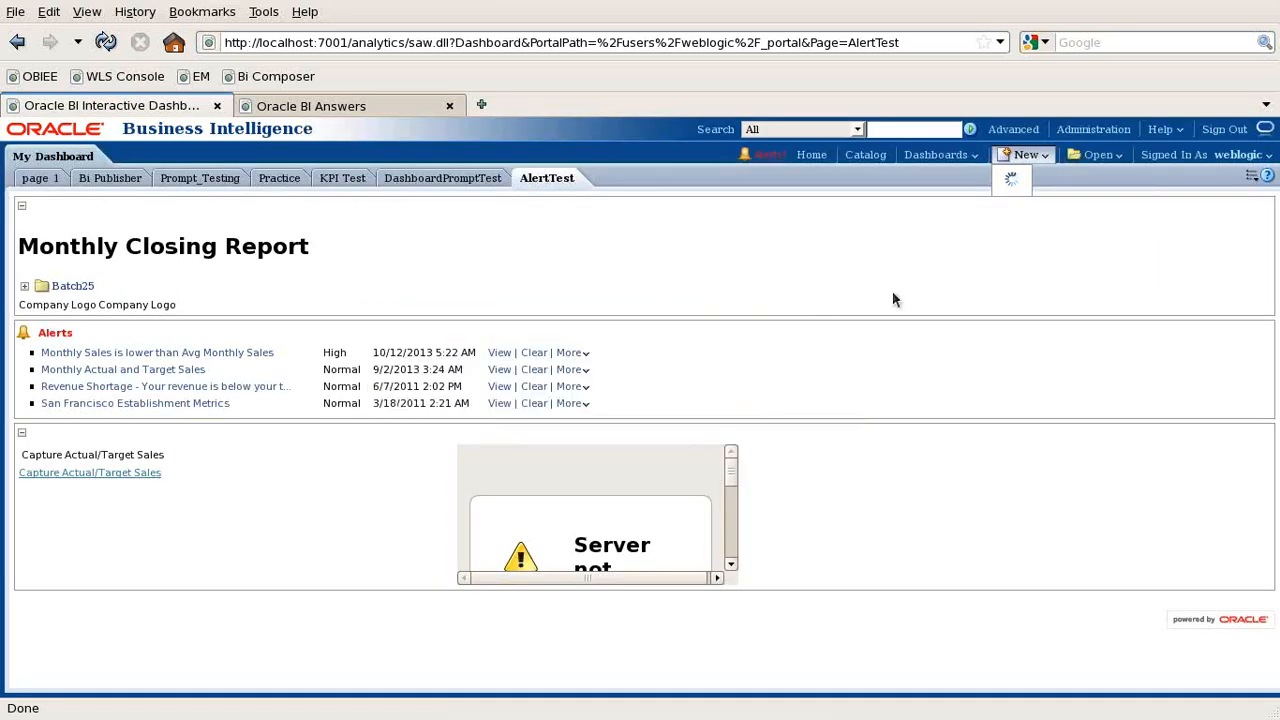
- Open the My Folders catalog and its New menu, then minimize the VM back to Notepad
{"action": "left_click", "coordinate": [866, 155]}
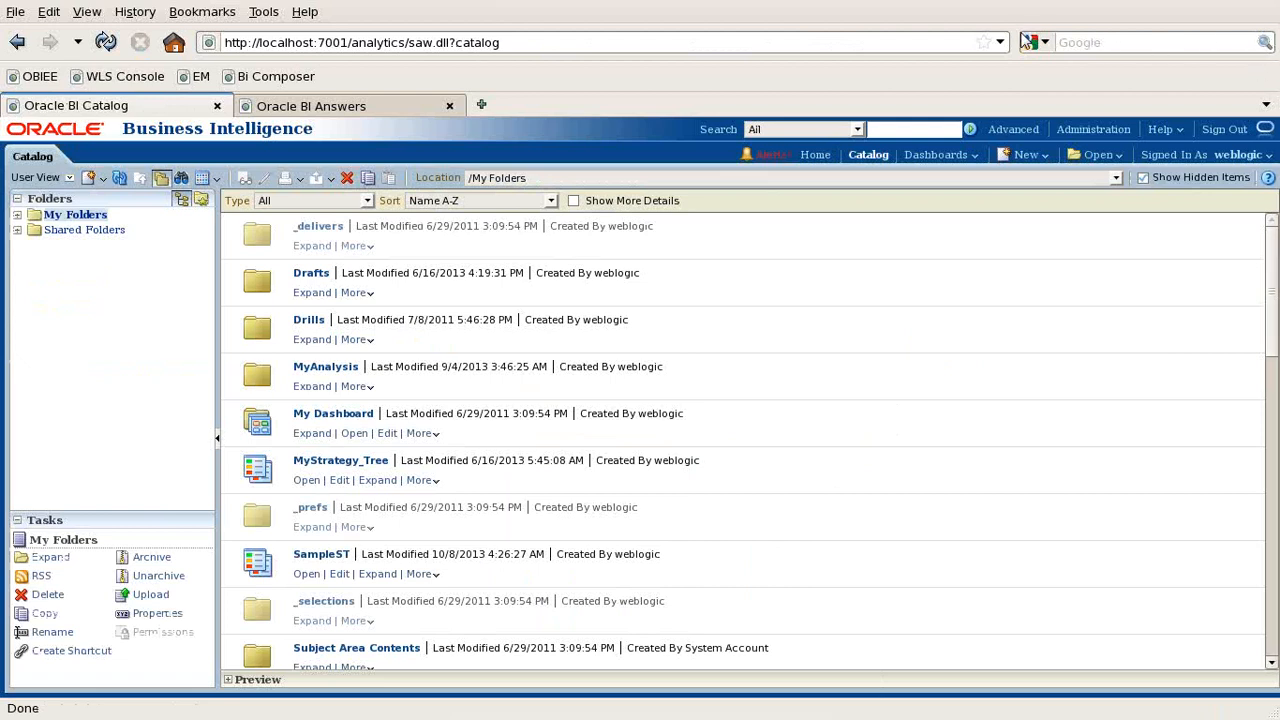
{"action": "left_click", "coordinate": [1040, 160]}
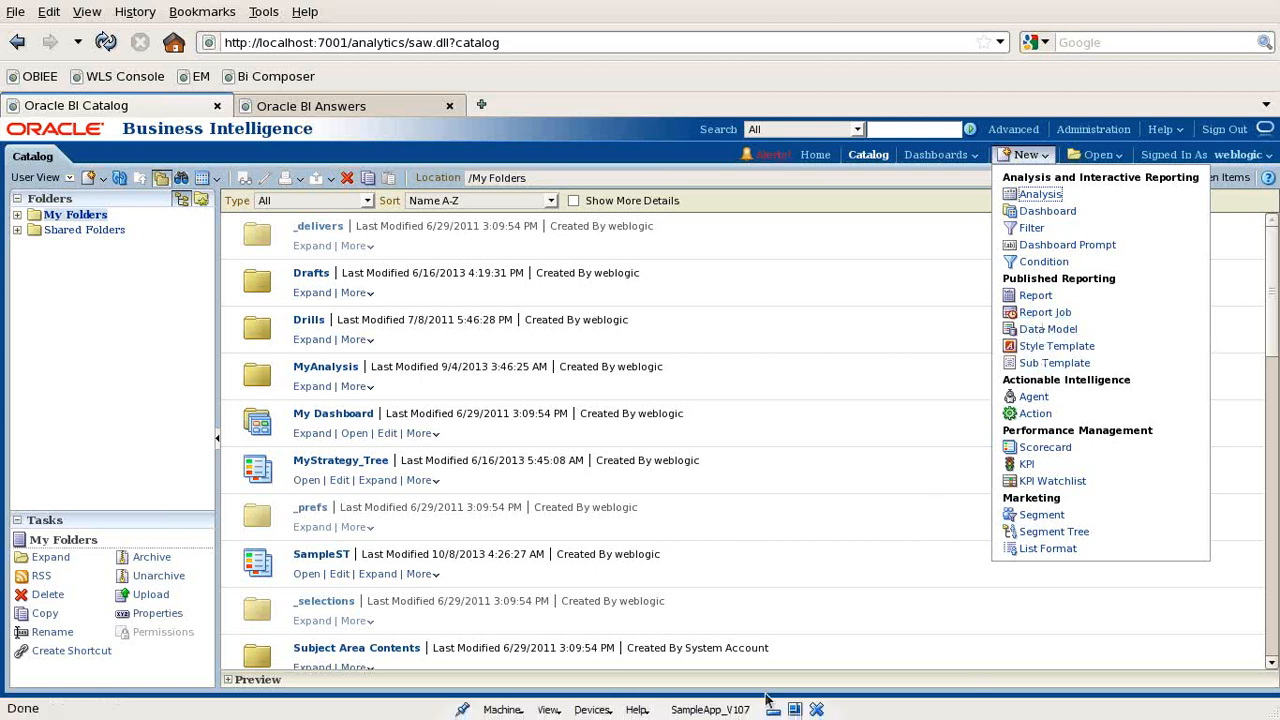
{"action": "left_click", "coordinate": [774, 709]}
{"action": "left_click", "coordinate": [540, 177]}
- Add the line 'Database Connection [Oracle]' below the example titles
{"action": "key", "text": "Return"}
{"action": "type", "text": "Datad"}
{"action": "key", "text": "BackSpace"}
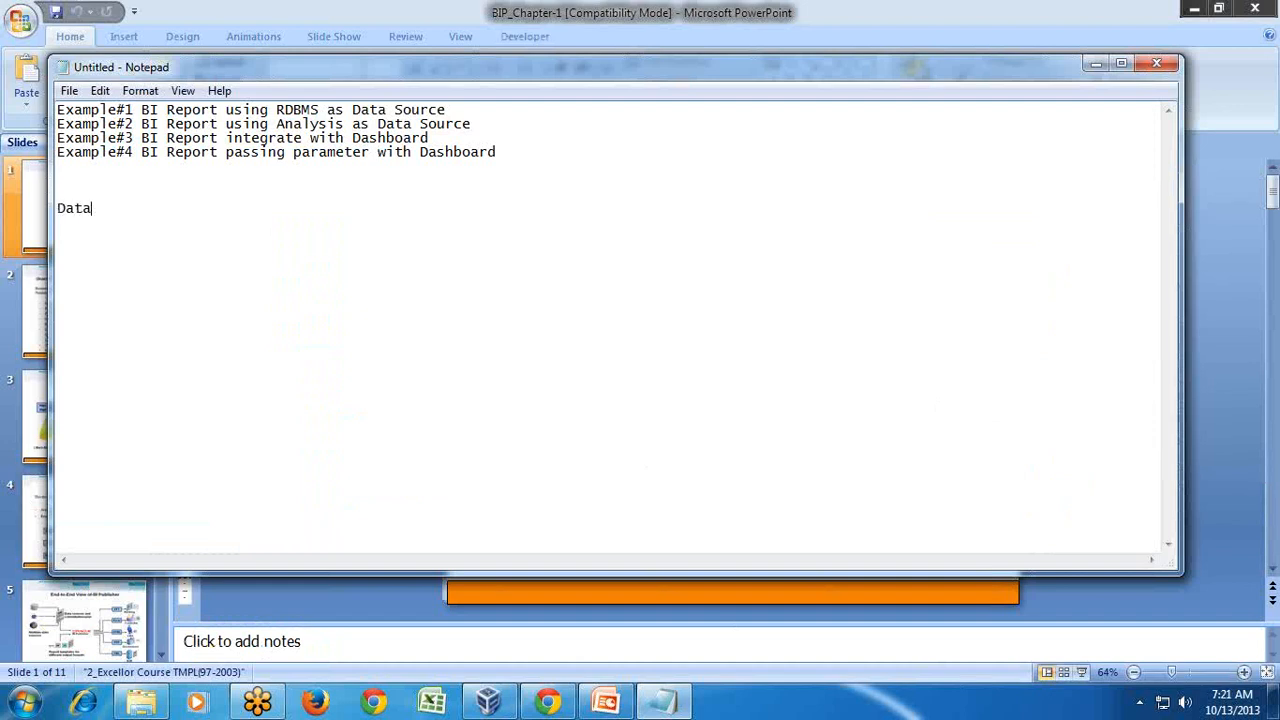
{"action": "type", "text": "base Connection [Oracle]"}
{"action": "key", "text": "Return"}
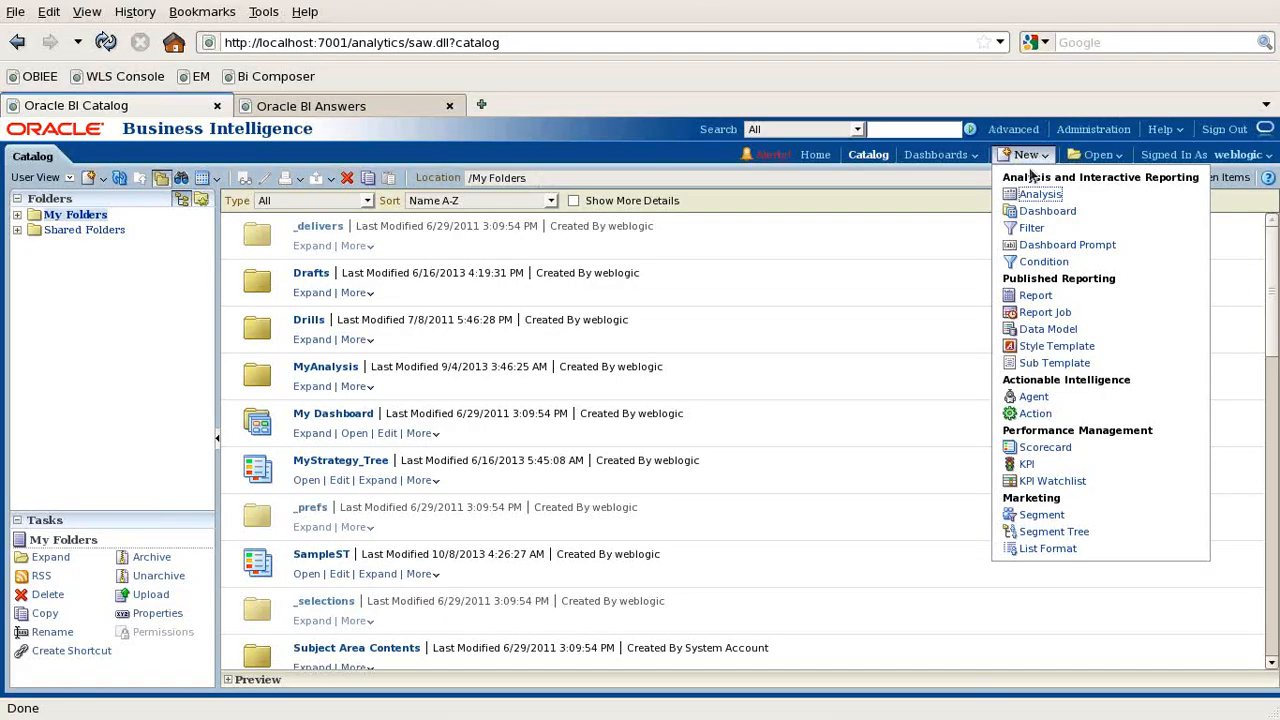
- Look over the Help and Open menus, then go to the Administration page
{"action": "left_click", "coordinate": [1177, 130]}
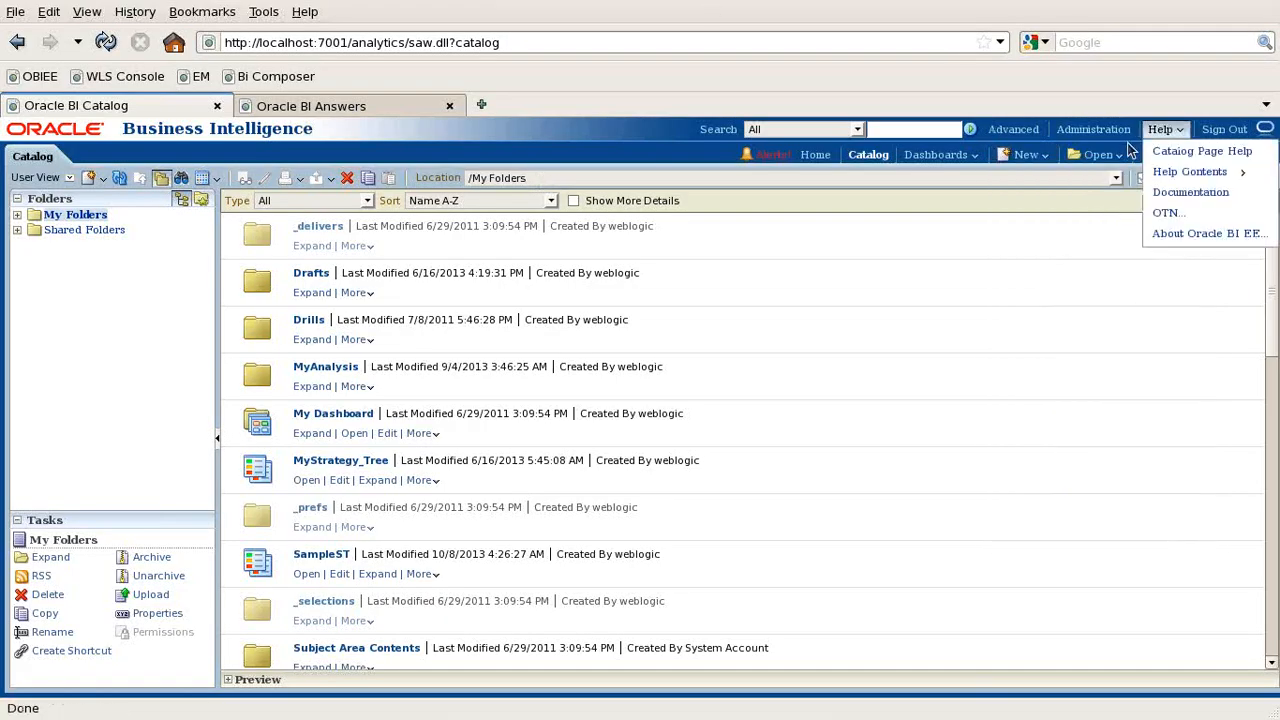
{"action": "left_click", "coordinate": [1098, 155]}
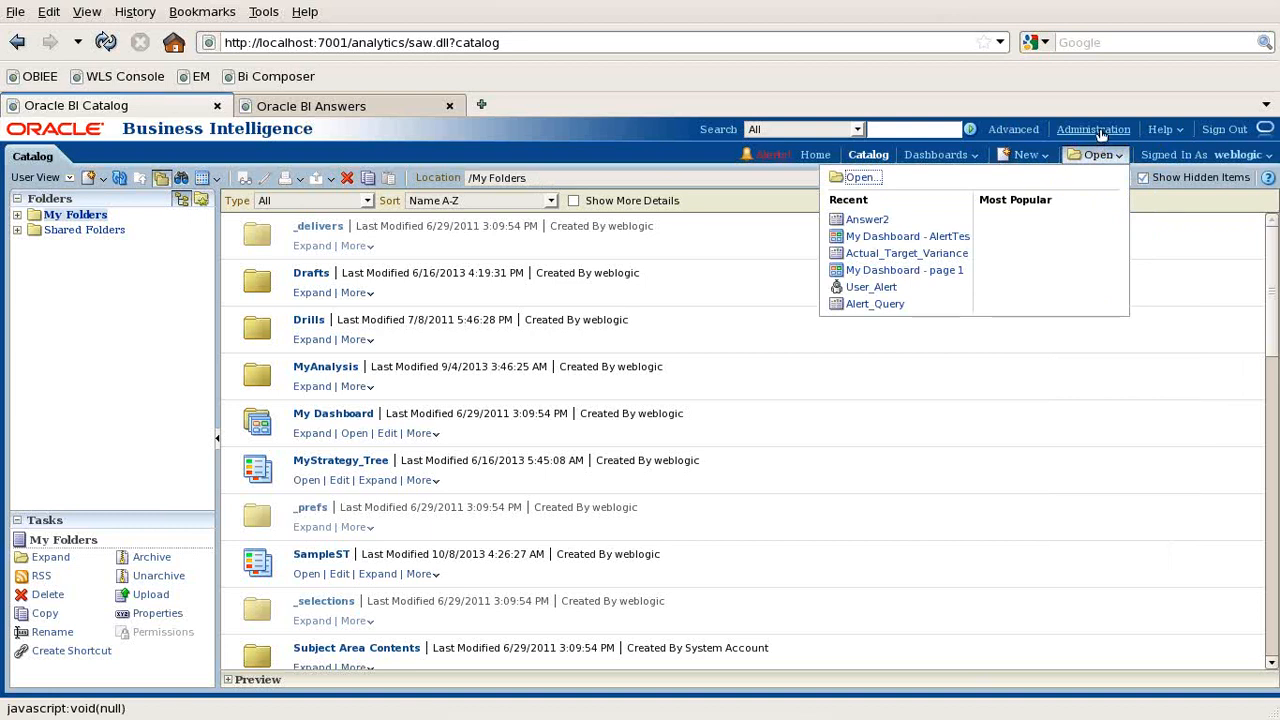
{"action": "left_click", "coordinate": [1100, 129]}
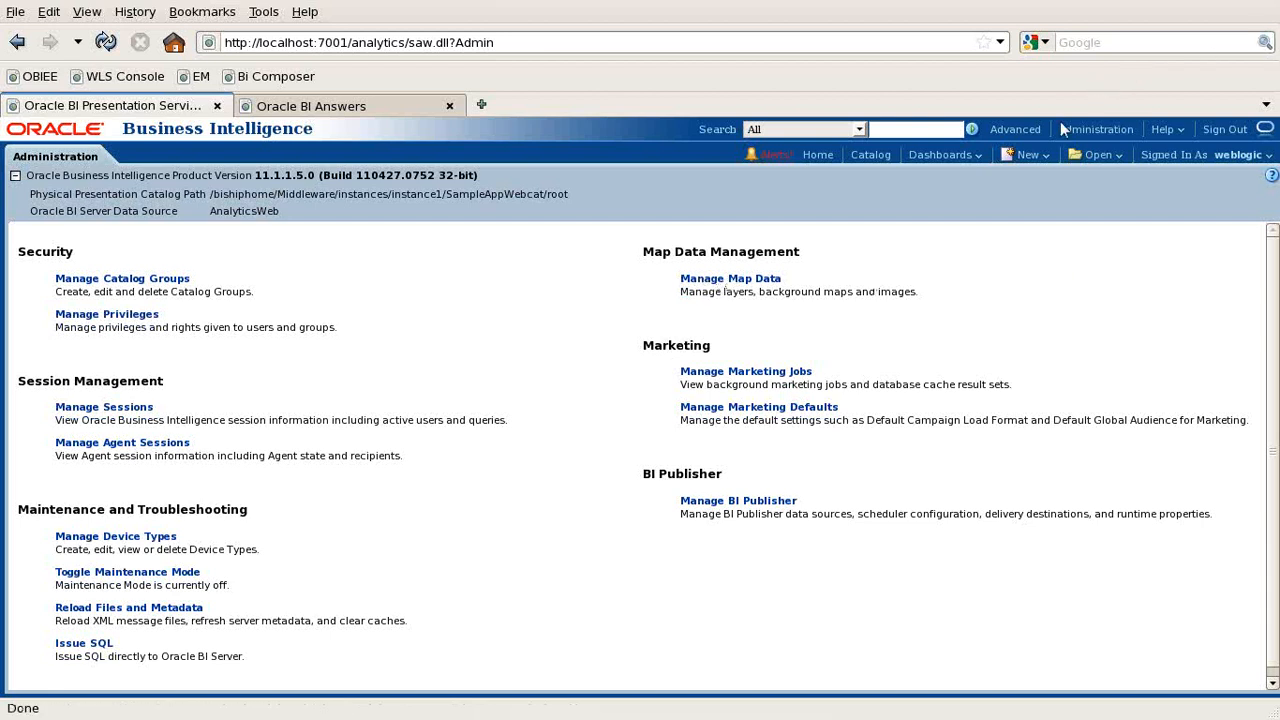
- Open Manage BI Publisher, check Administration in the Answers tab, then return to BI Publisher
{"action": "left_click", "coordinate": [717, 506]}
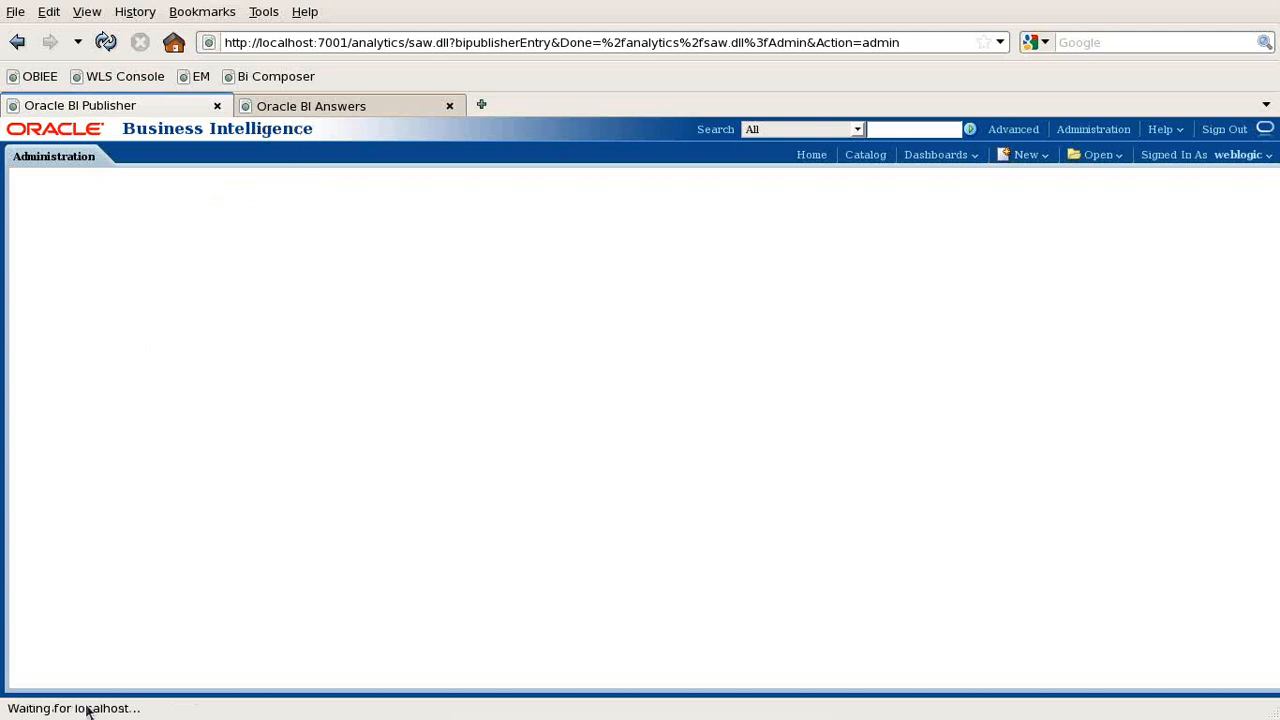
{"action": "left_click", "coordinate": [308, 108]}
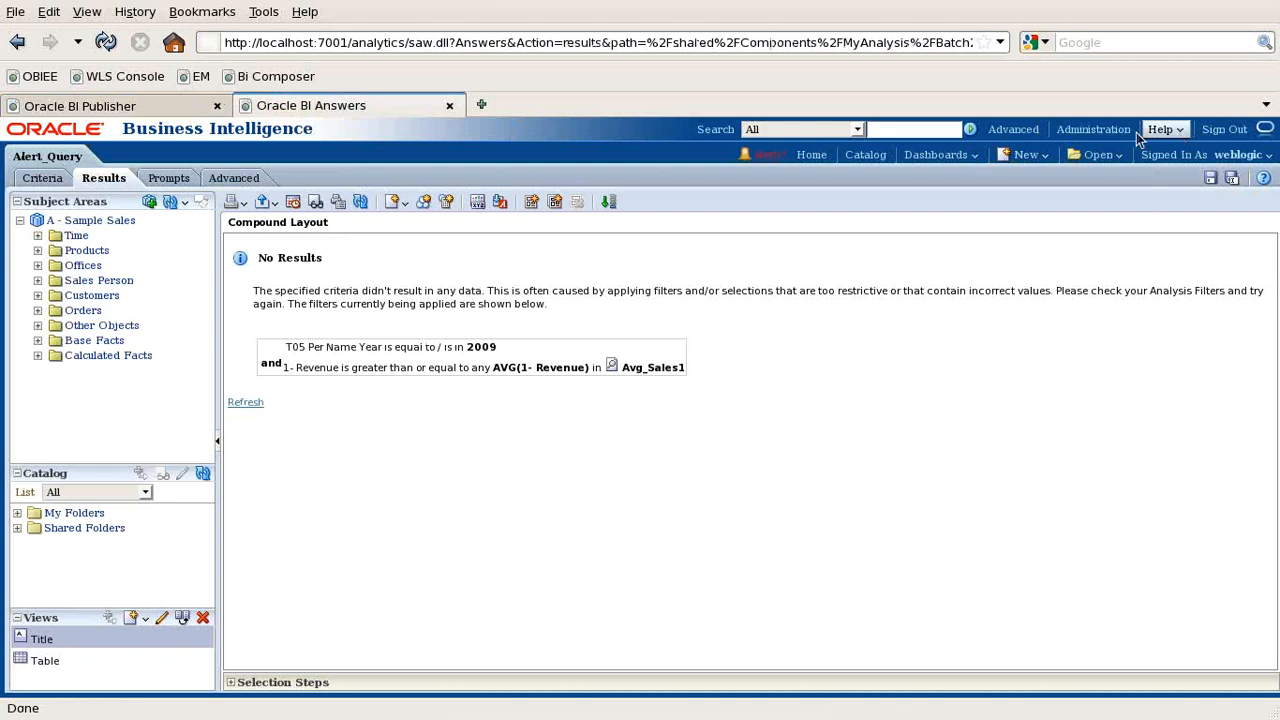
{"action": "left_click", "coordinate": [1093, 129]}
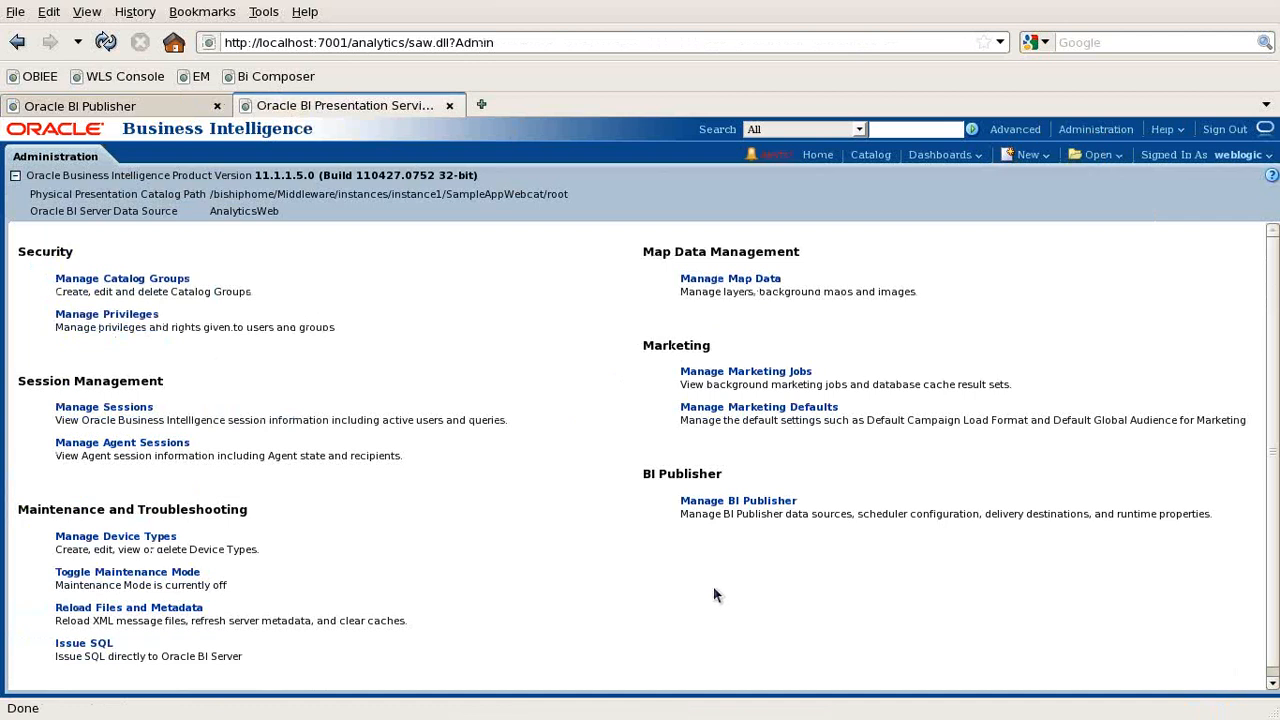
{"action": "scroll", "coordinate": [443, 518], "scroll_direction": "down", "scroll_amount": 1}
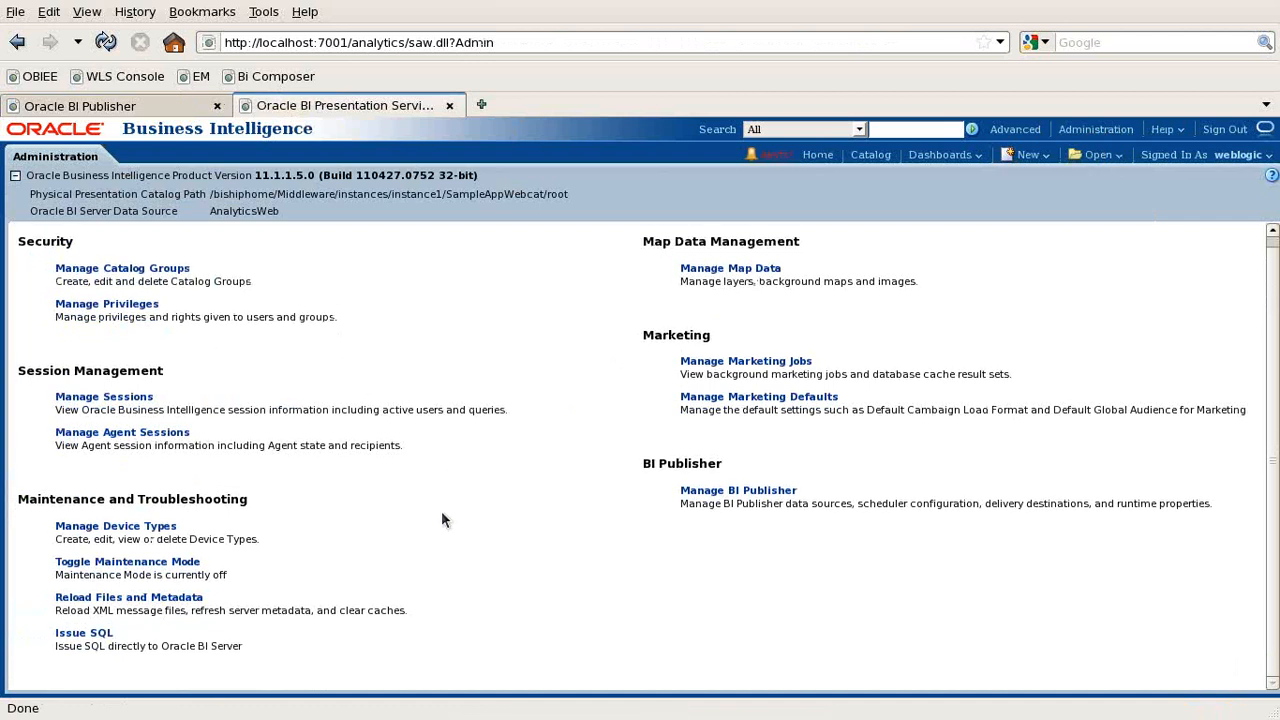
{"action": "left_click", "coordinate": [98, 110]}
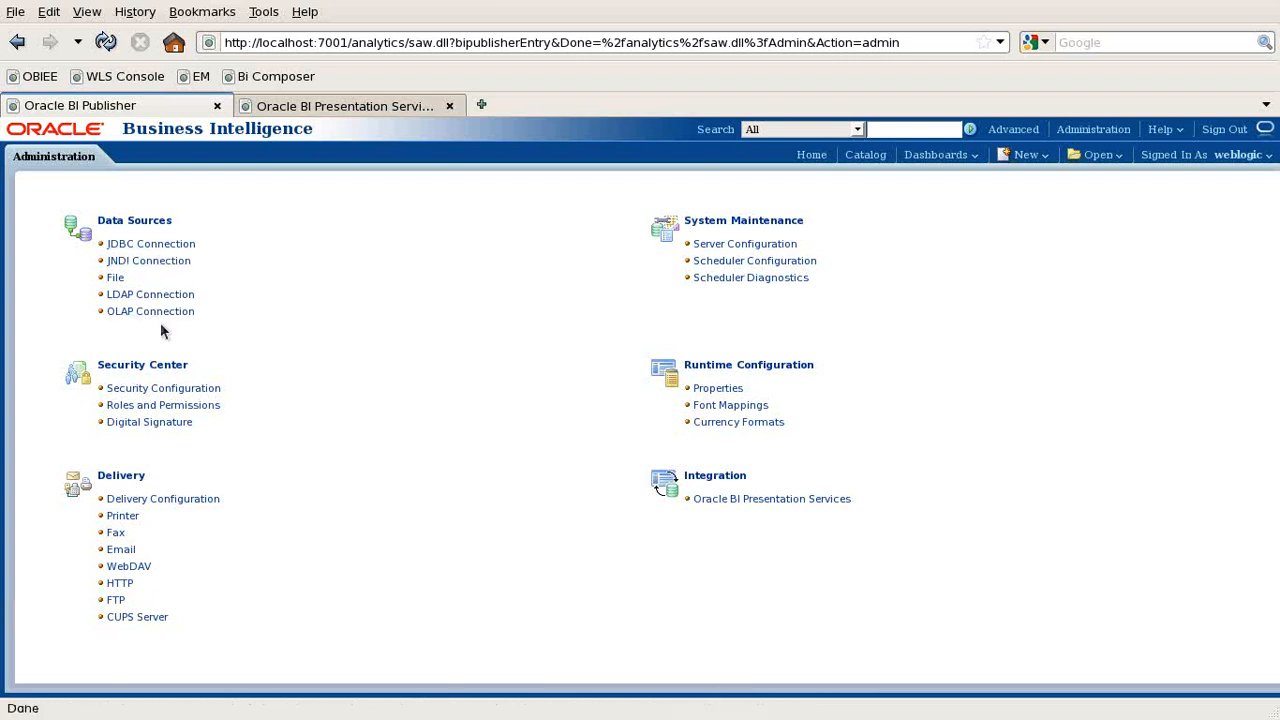
- Test the BISAMPLE JDBC connection, cancel without saving, and choose Add Data Source
{"action": "left_click", "coordinate": [160, 248]}
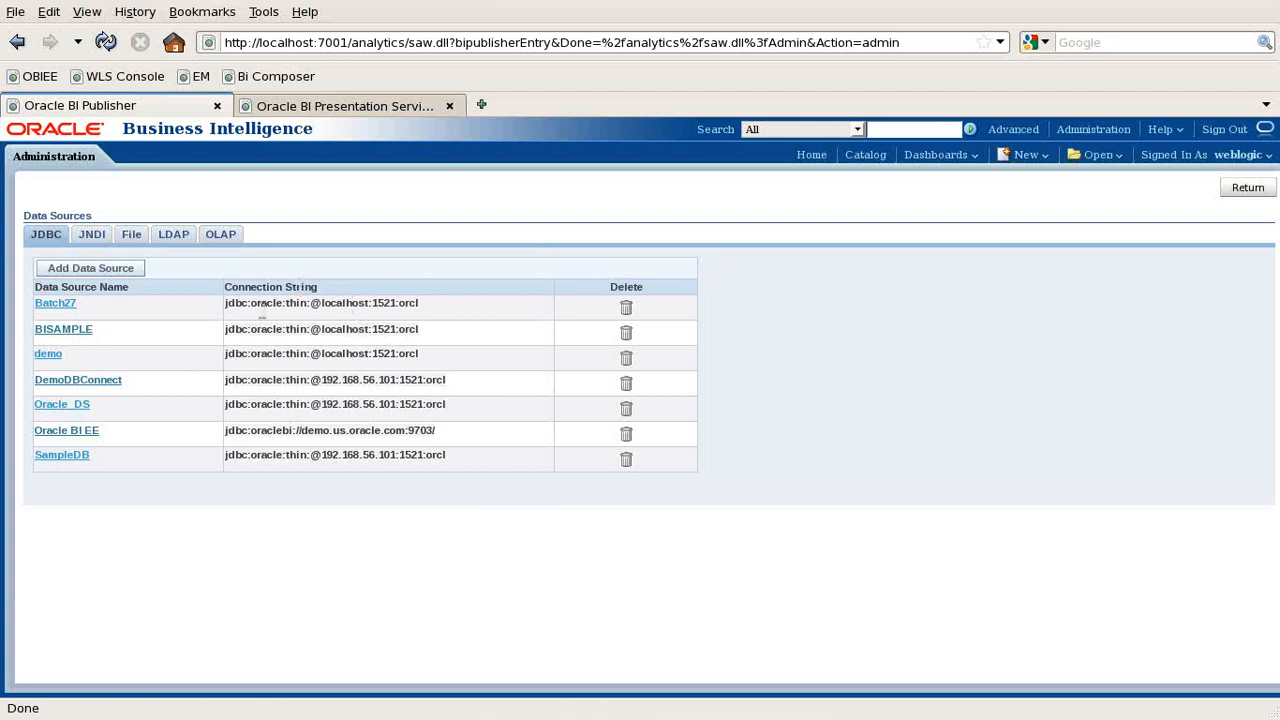
{"action": "left_click", "coordinate": [55, 331]}
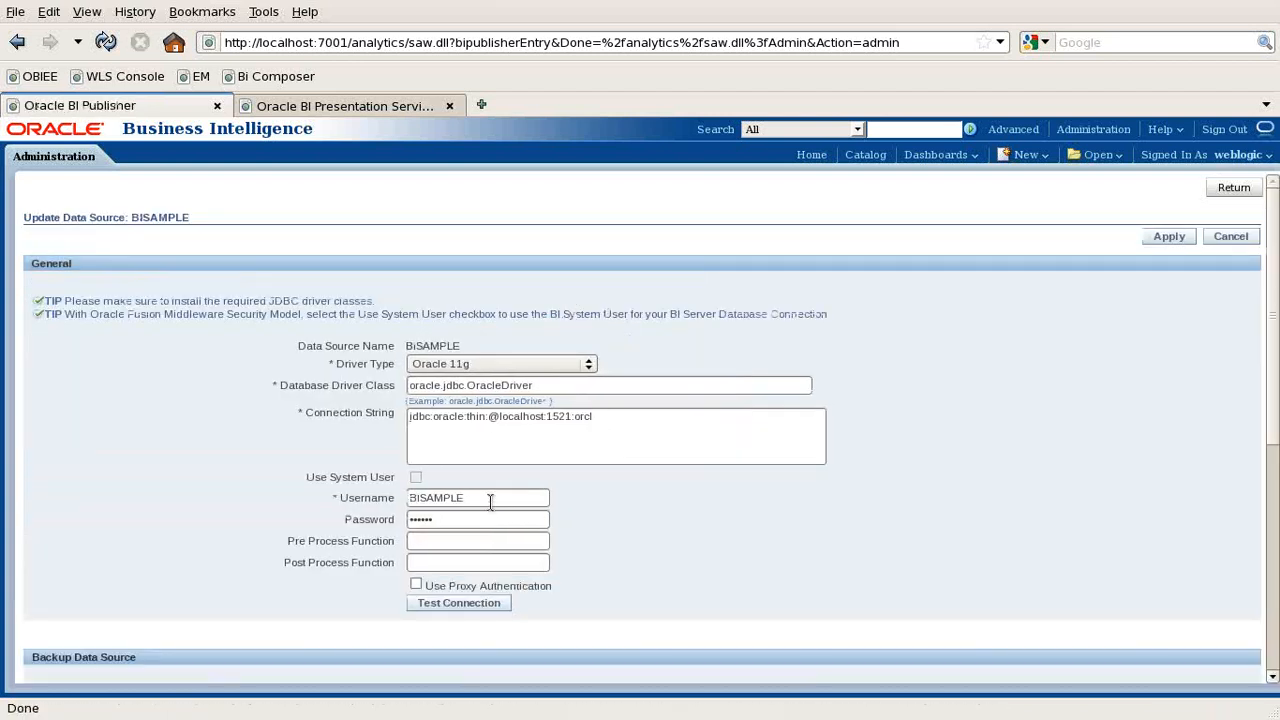
{"action": "left_click_drag", "start_coordinate": [490, 502], "coordinate": [391, 501]}
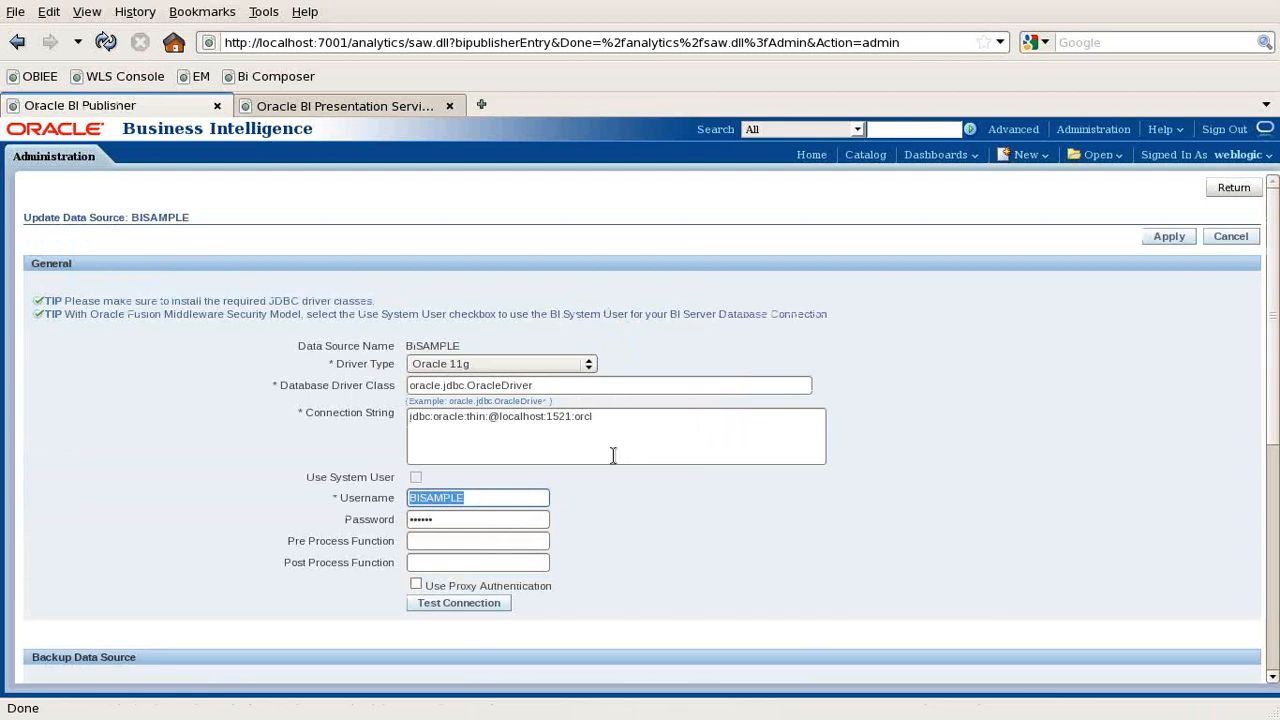
{"action": "left_click", "coordinate": [463, 603]}
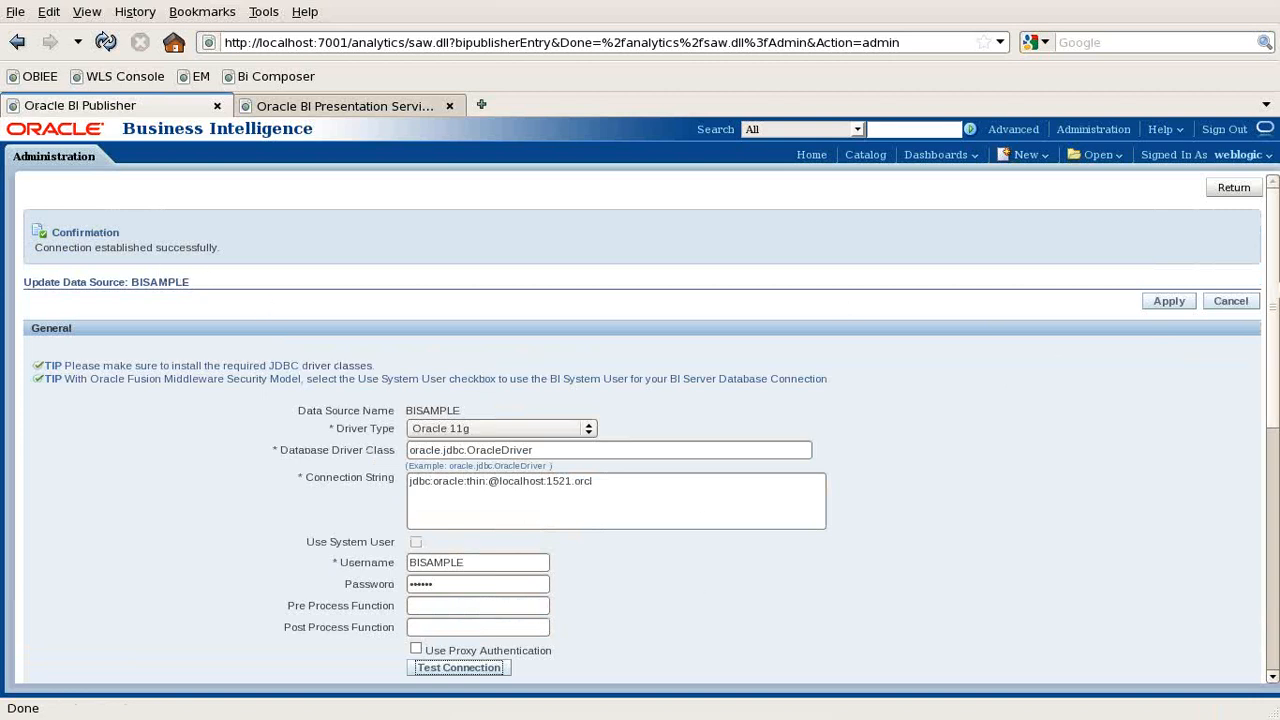
{"action": "left_click", "coordinate": [1248, 305]}
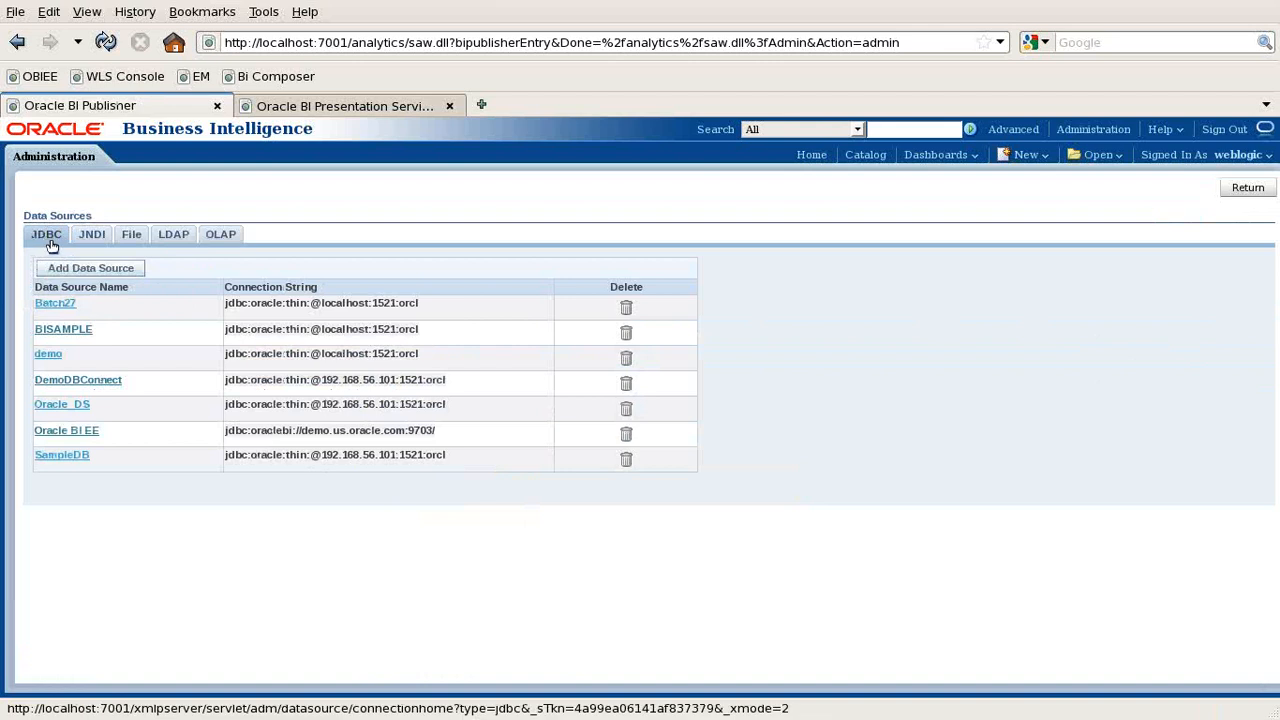
{"action": "left_click", "coordinate": [70, 273]}
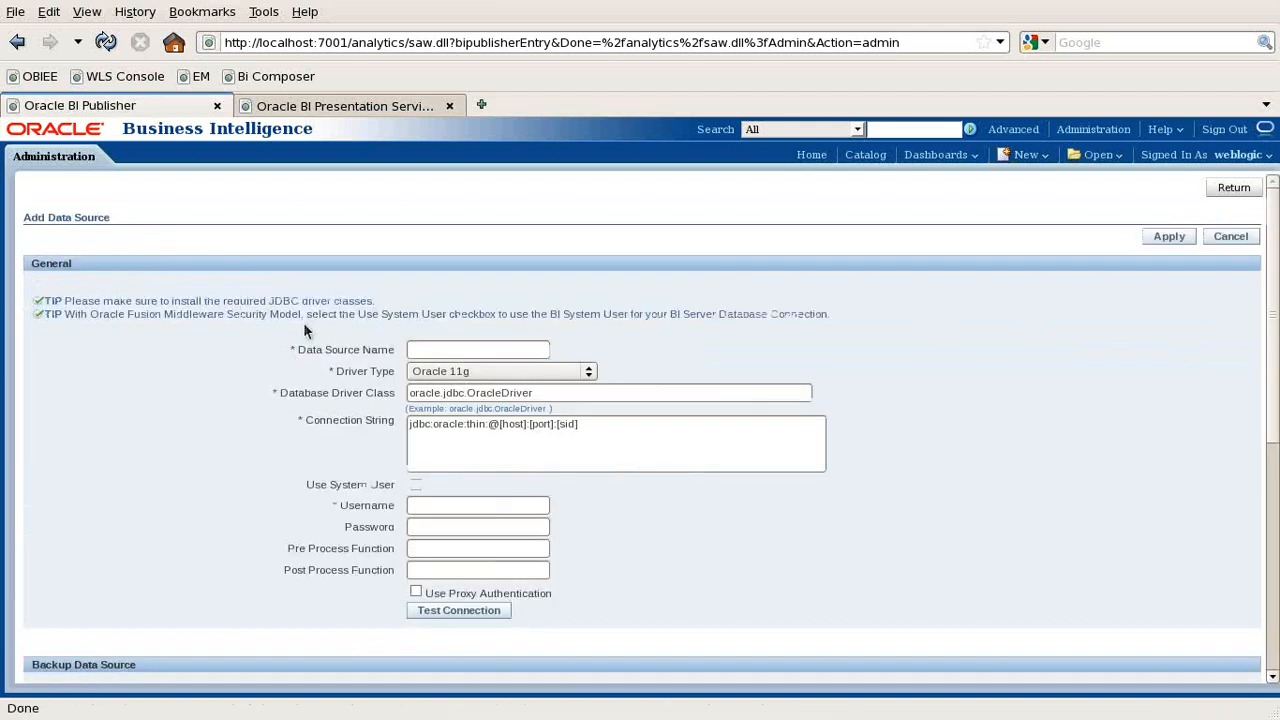
- Name the new data source OracleConnect and keep the Oracle 11g driver
{"action": "left_click", "coordinate": [436, 347]}
{"action": "type", "text": "Orac"}
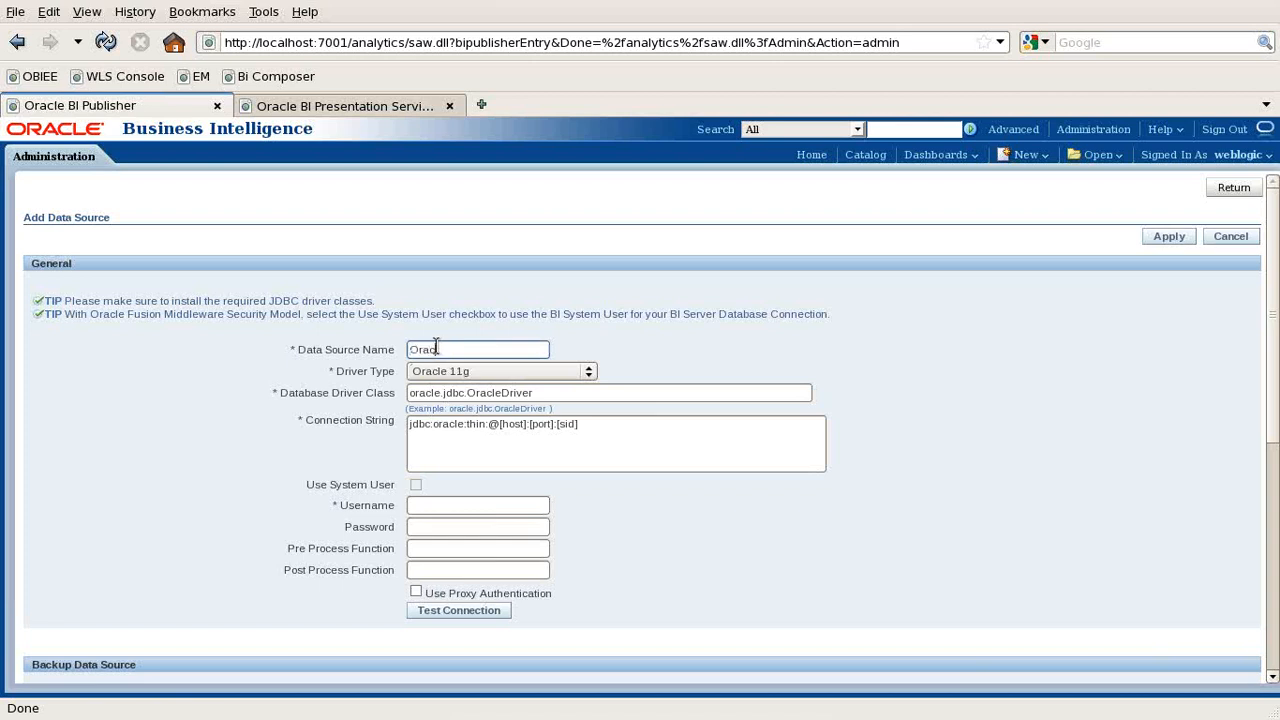
{"action": "type", "text": "leConnect"}
{"action": "left_click", "coordinate": [472, 371]}
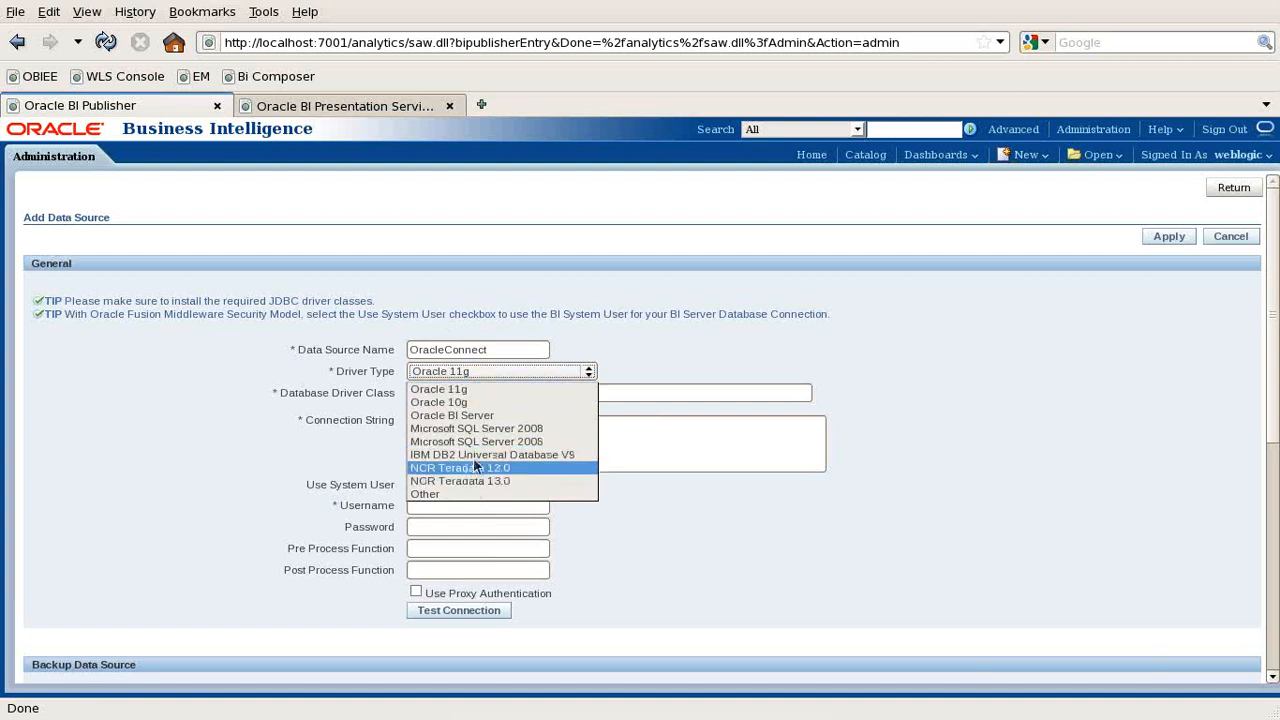
{"action": "left_click", "coordinate": [490, 389]}
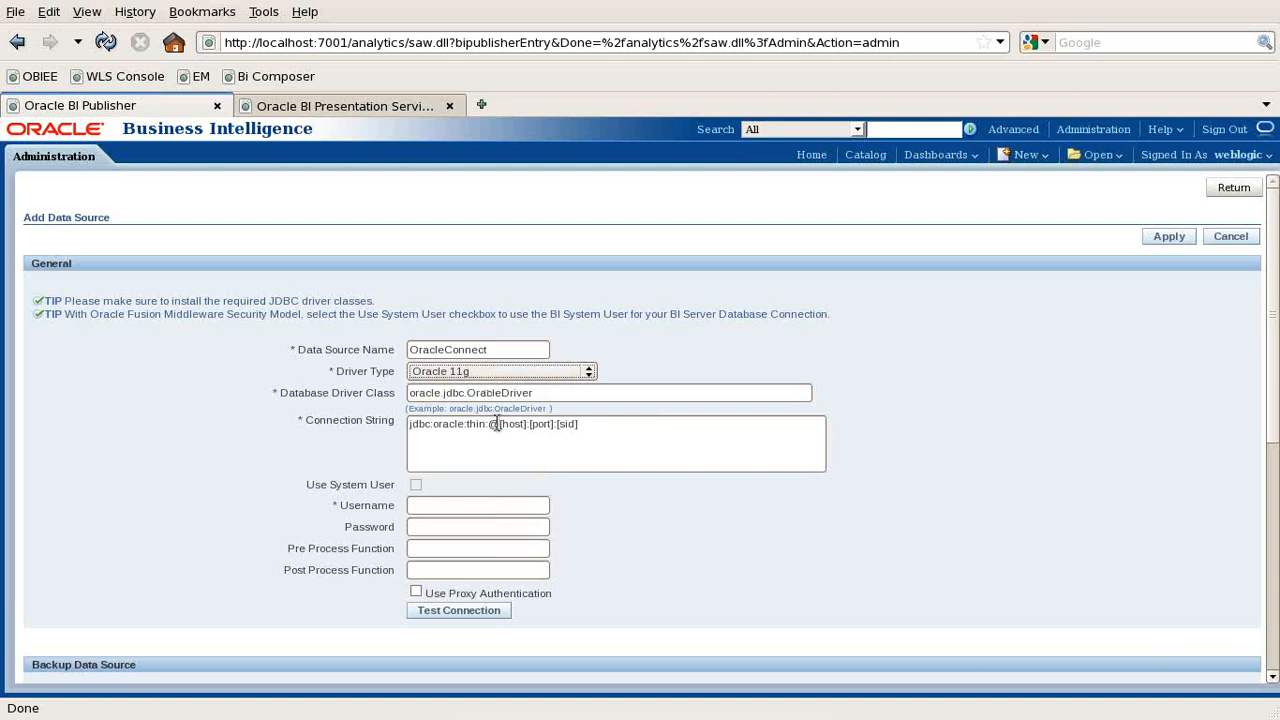
{"action": "mouse_move", "coordinate": [500, 424]}
{"action": "left_mouse_down"}
{"action": "mouse_move", "coordinate": [521, 425]}
{"action": "mouse_move", "coordinate": [508, 428]}
{"action": "left_mouse_up"}
{"action": "left_click", "coordinate": [522, 425]}
{"action": "left_click", "coordinate": [530, 442]}
{"action": "left_click", "coordinate": [530, 428]}
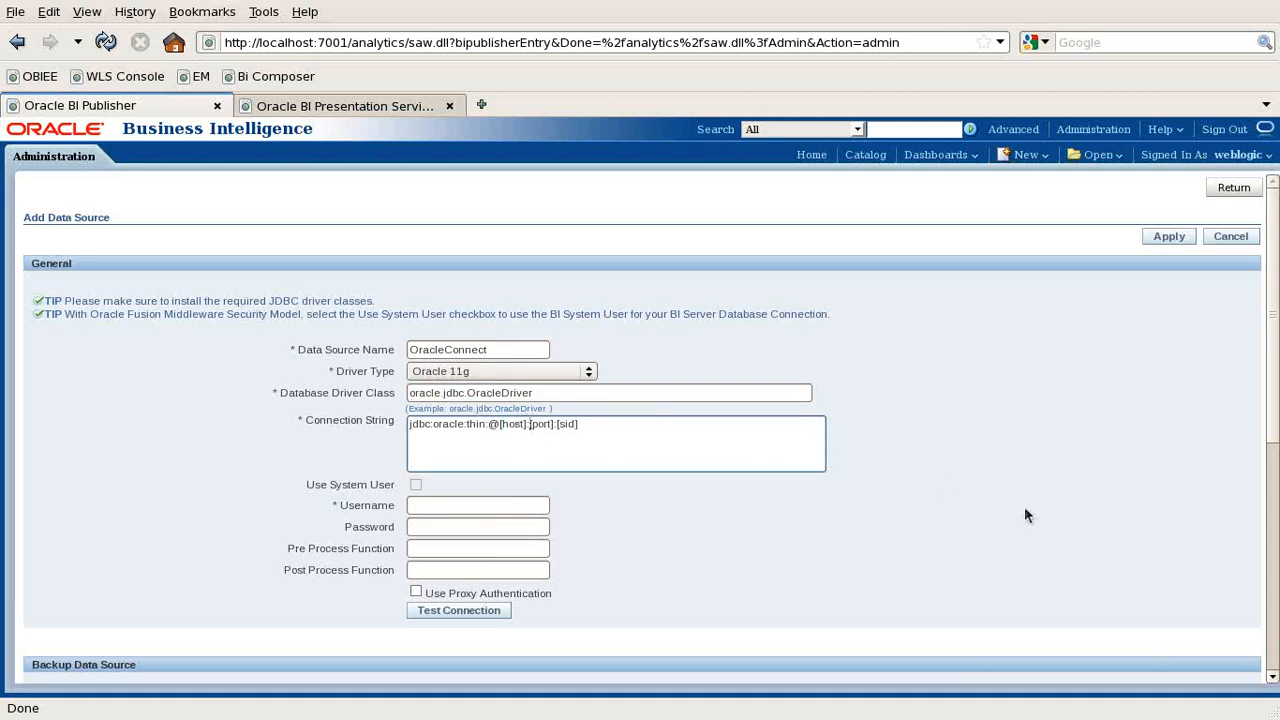
{"action": "key", "text": "BackSpace"}
{"action": "key", "text": "BackSpace"}
{"action": "key", "text": "BackSpace"}
{"action": "key", "text": "BackSpace"}
{"action": "key", "text": "BackSpace"}
{"action": "key", "text": "BackSpace"}
{"action": "key", "text": "BackSpace"}
{"action": "type", "text": "localhost:"}
{"action": "key", "text": "shift+Right"}
{"action": "key", "text": "shift+Right"}
{"action": "key", "text": "shift+Right"}
{"action": "key", "text": "shift+Right"}
{"action": "key", "text": "shift+Right"}
{"action": "key", "text": "shift+Right"}
{"action": "type", "text": "1521"}
{"action": "key", "text": "Right"}
{"action": "key", "text": "shift+Right"}
{"action": "key", "text": "shift+Right"}
{"action": "key", "text": "shift+Right"}
{"action": "key", "text": "shift+Right"}
{"action": "key", "text": "shift+Right"}
{"action": "type", "text": "orcl"}
- Enter username BISAMPLE and its password, test the connection successfully, and apply
{"action": "left_click", "coordinate": [459, 502]}
{"action": "type", "text": "BISAMPLE"}
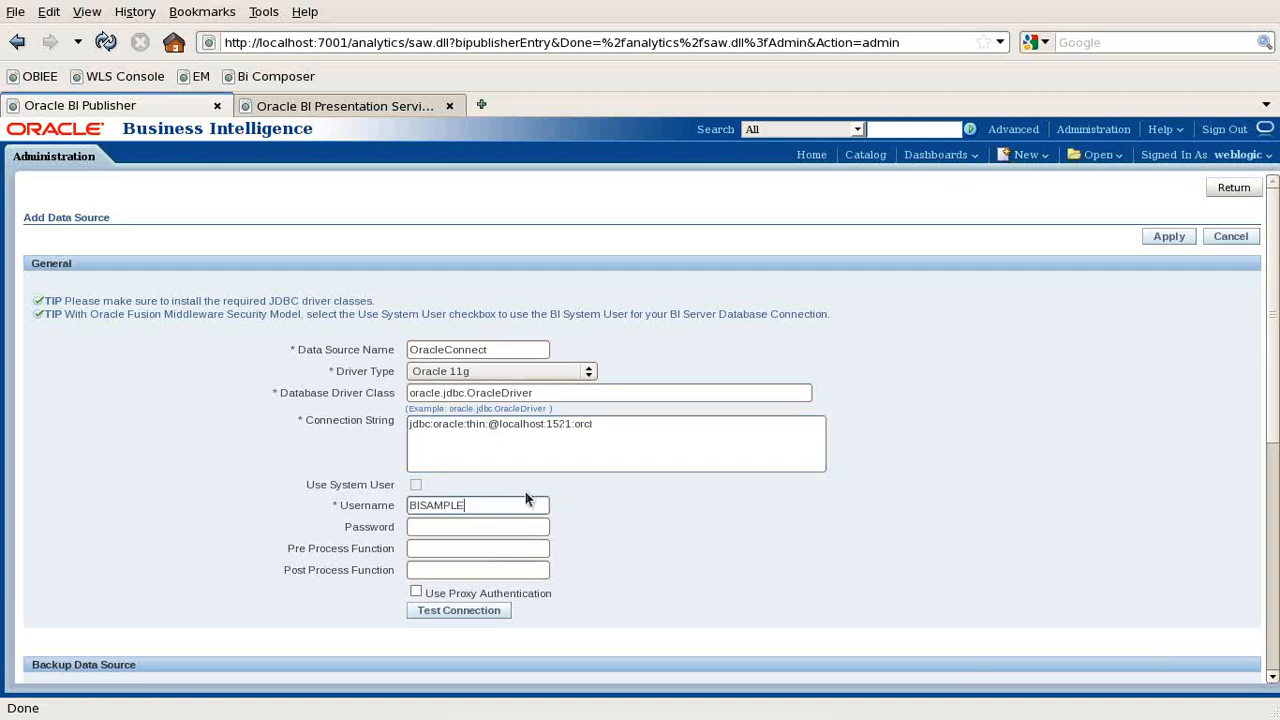
{"action": "left_click", "coordinate": [487, 533]}
{"action": "type", "text": "BISAMPLE"}
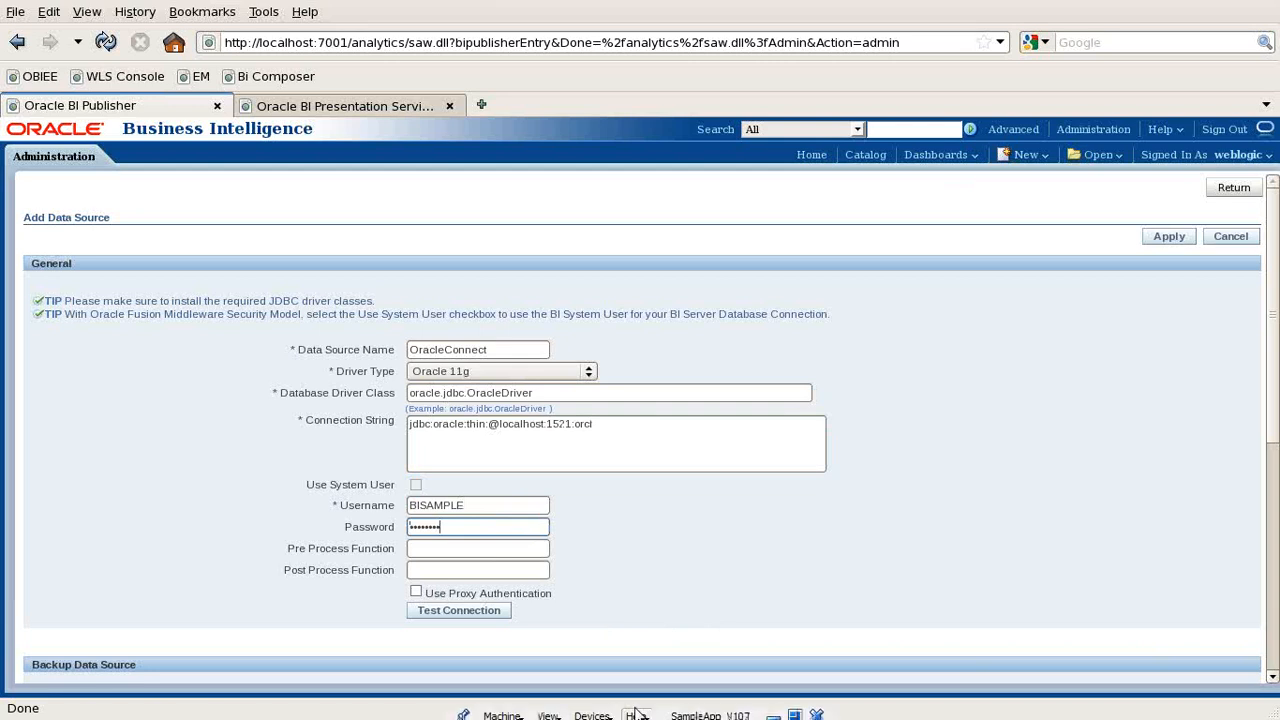
{"action": "left_click", "coordinate": [458, 617]}
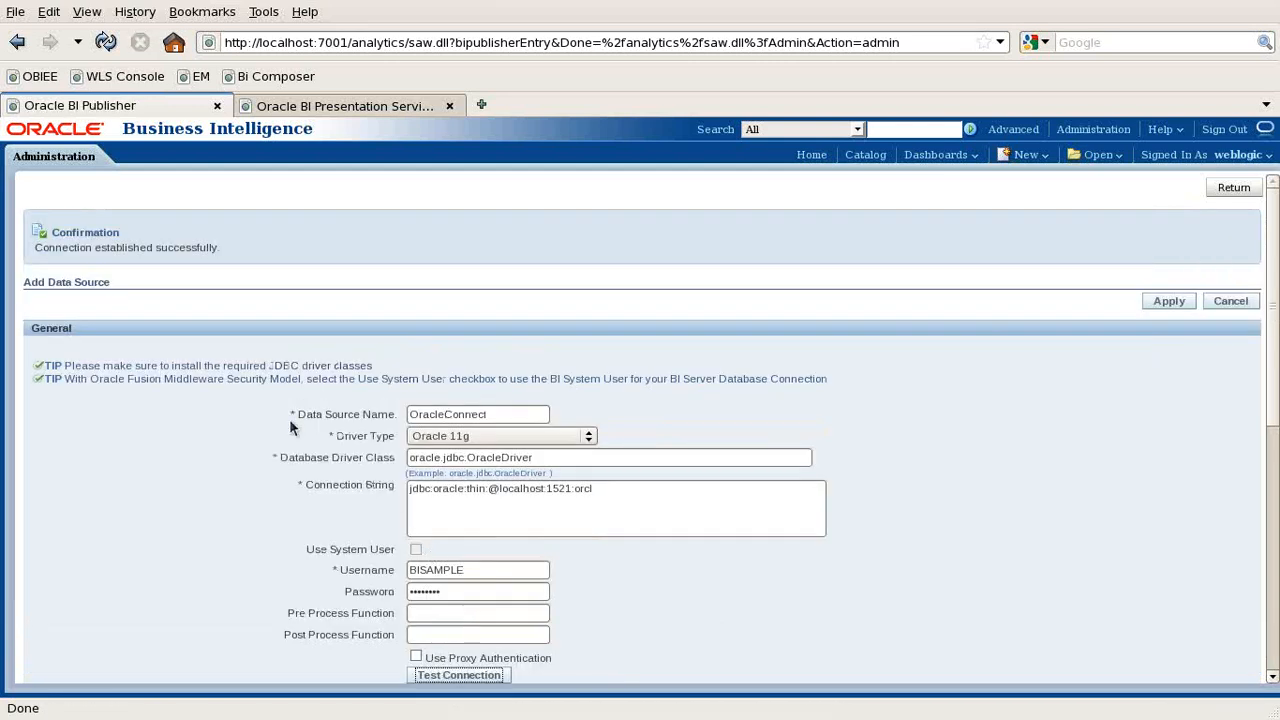
{"action": "left_click_drag", "start_coordinate": [156, 248], "coordinate": [222, 250]}
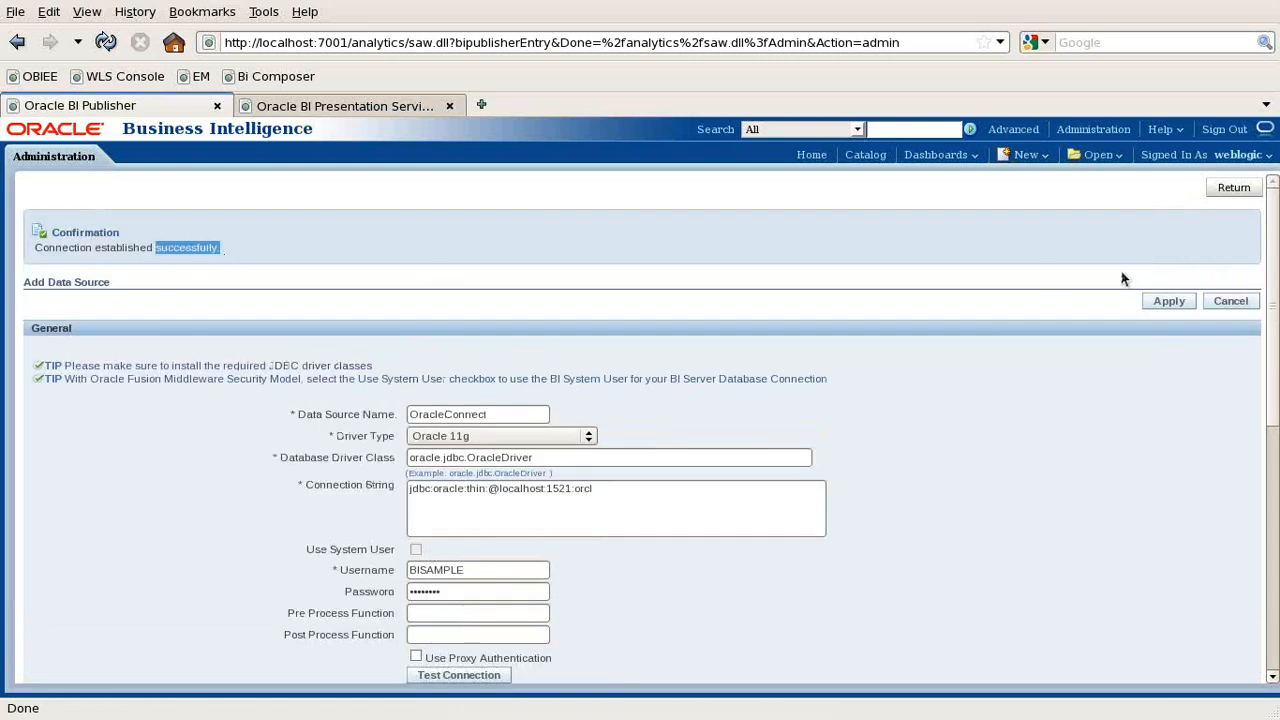
{"action": "left_click", "coordinate": [1162, 296]}
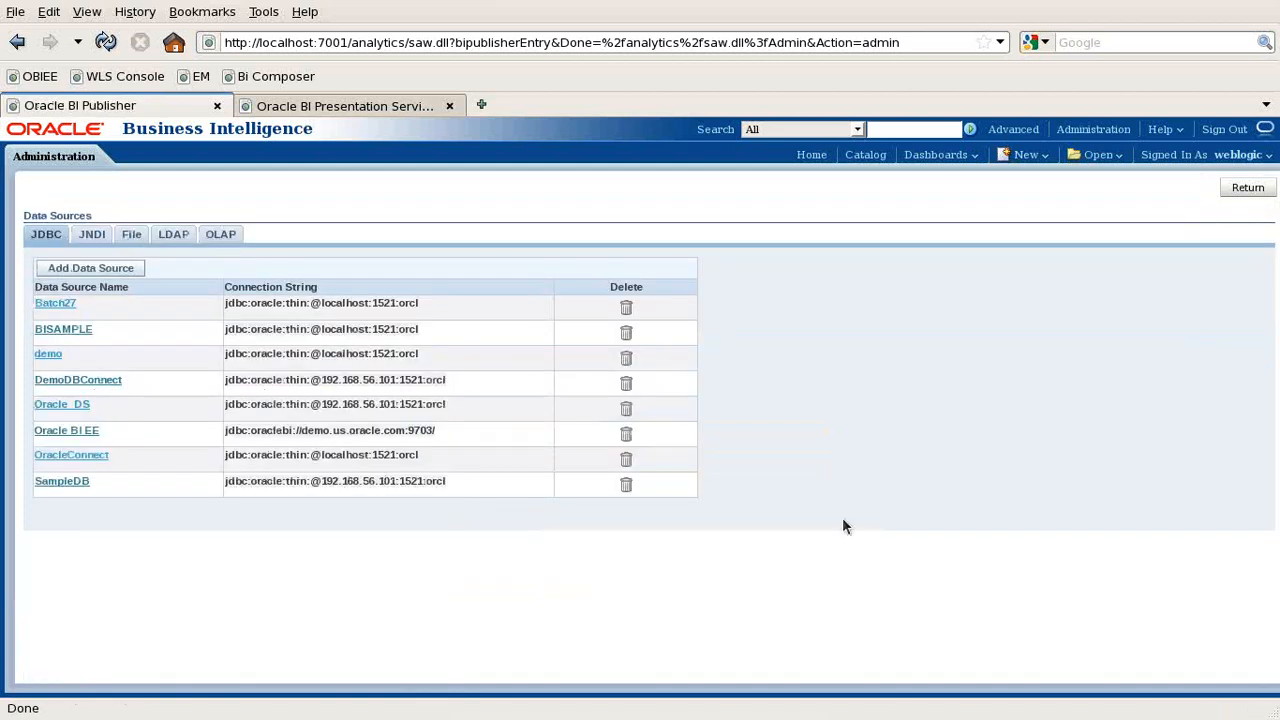
{"action": "mouse_move", "coordinate": [682, 709]}
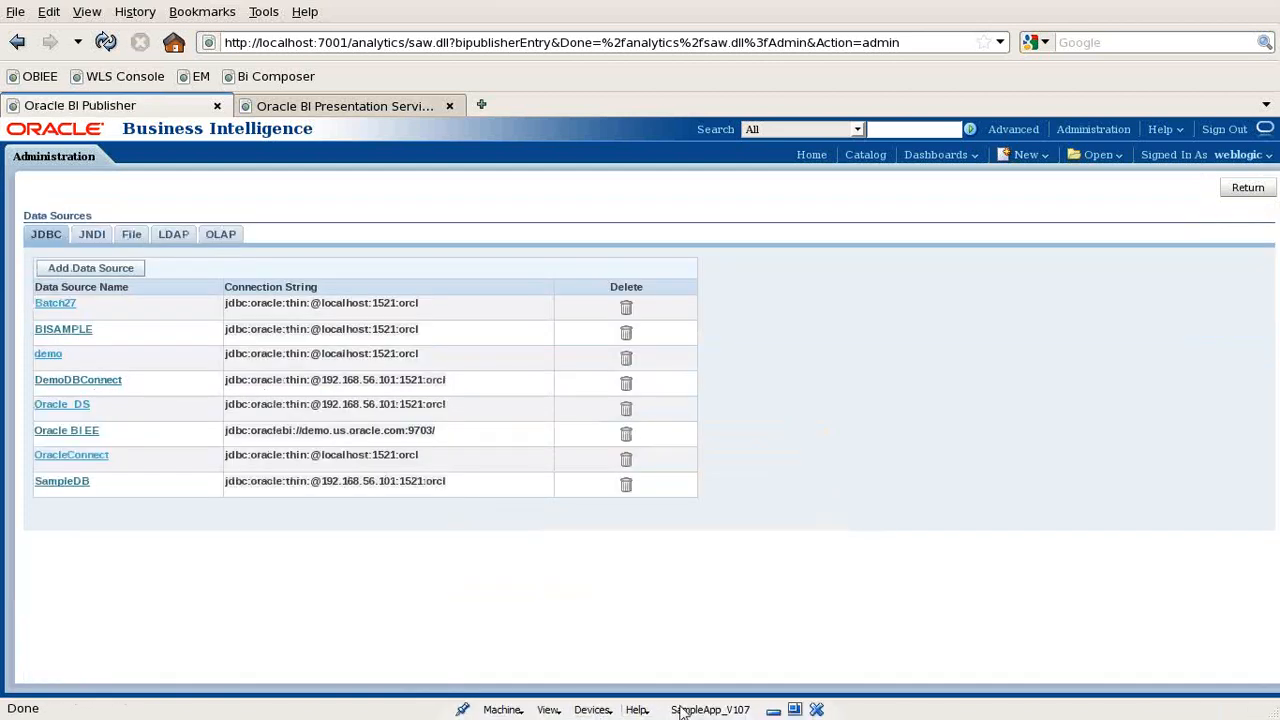
{"action": "left_click", "coordinate": [772, 710]}
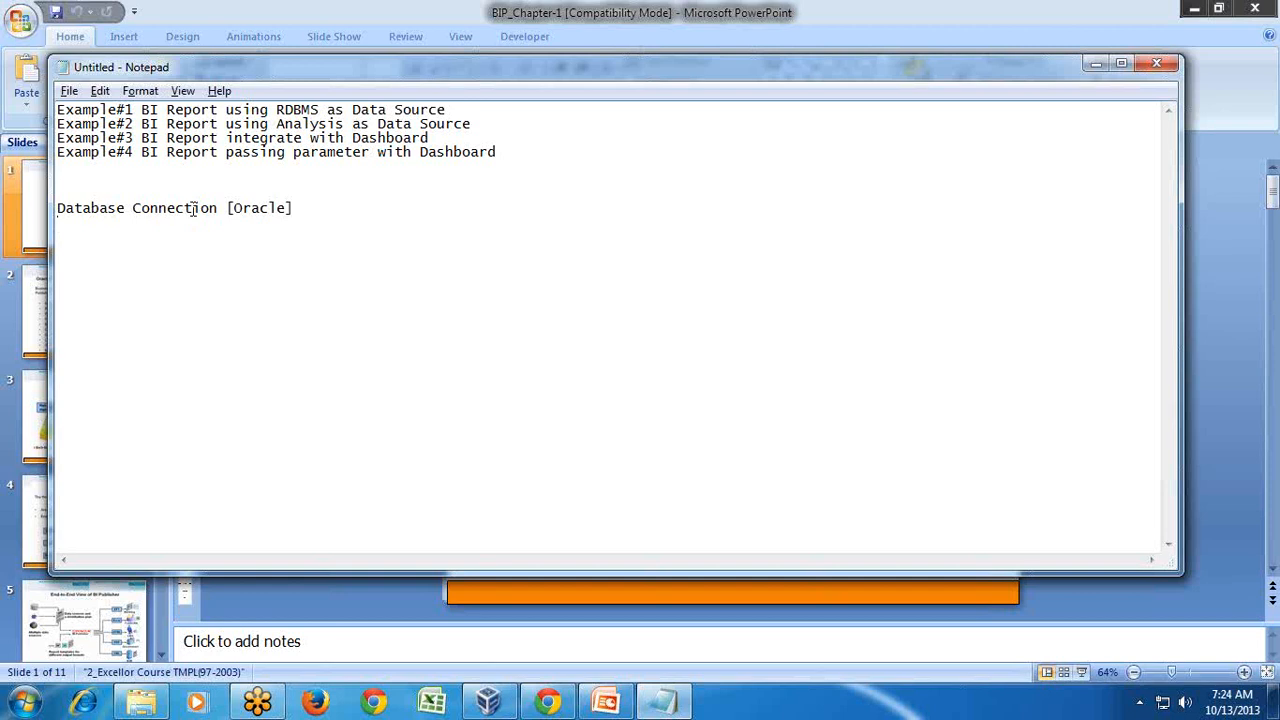
- Prefix the Oracle line with 'i) Create' and add 'ii) Create Data Model [SQL]' below
{"action": "type", "text": "i) "}
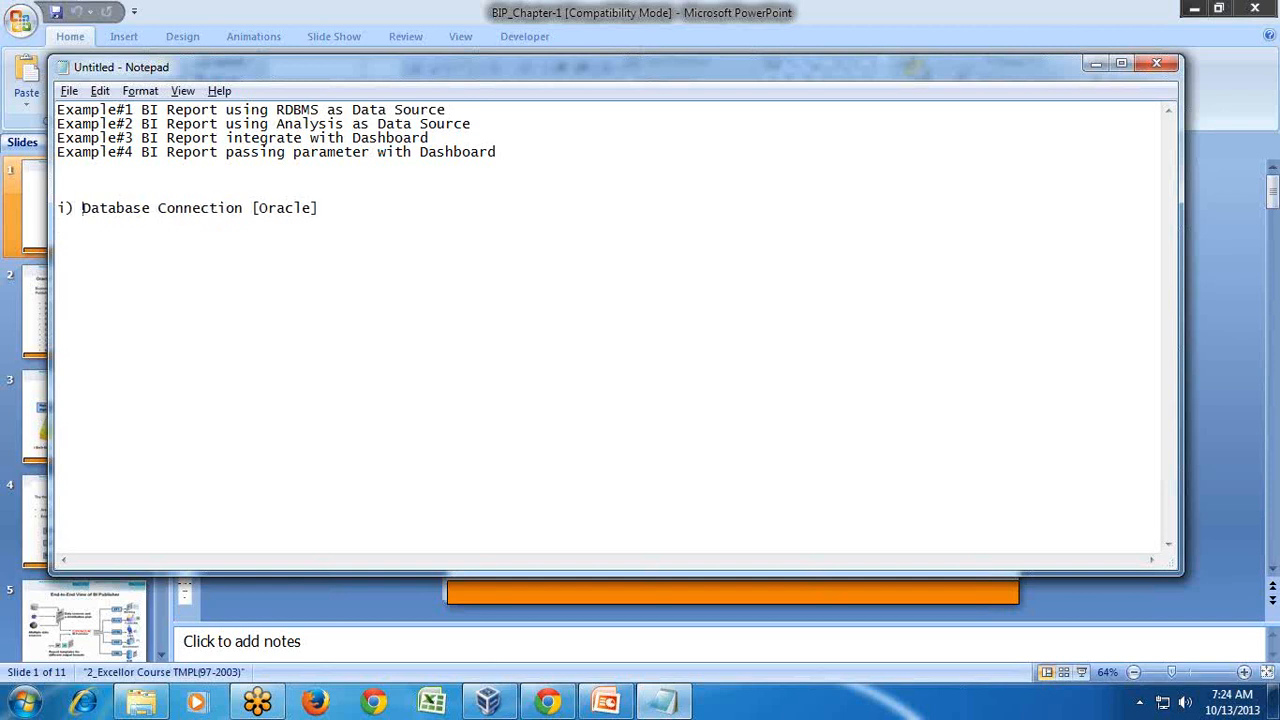
{"action": "type", "text": "Create"}
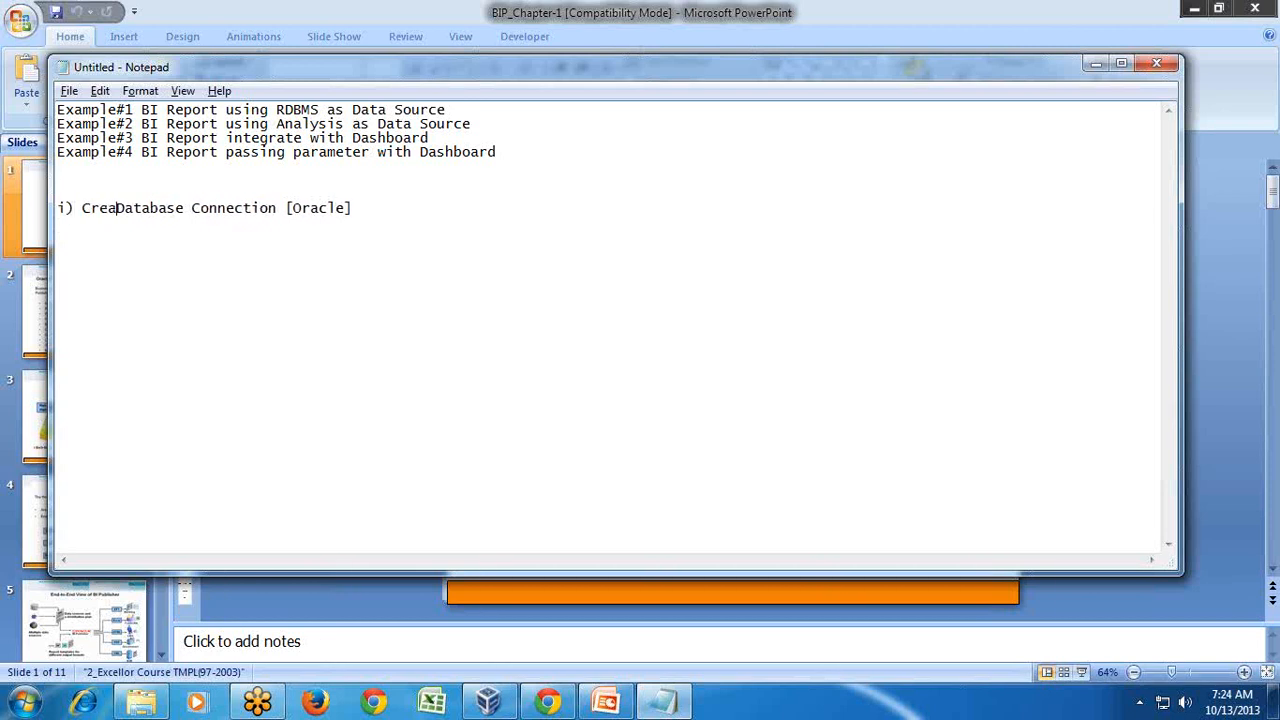
{"action": "key", "text": "End"}
{"action": "key", "text": "Return"}
{"action": "type", "text": "ii) Create Data Model"}
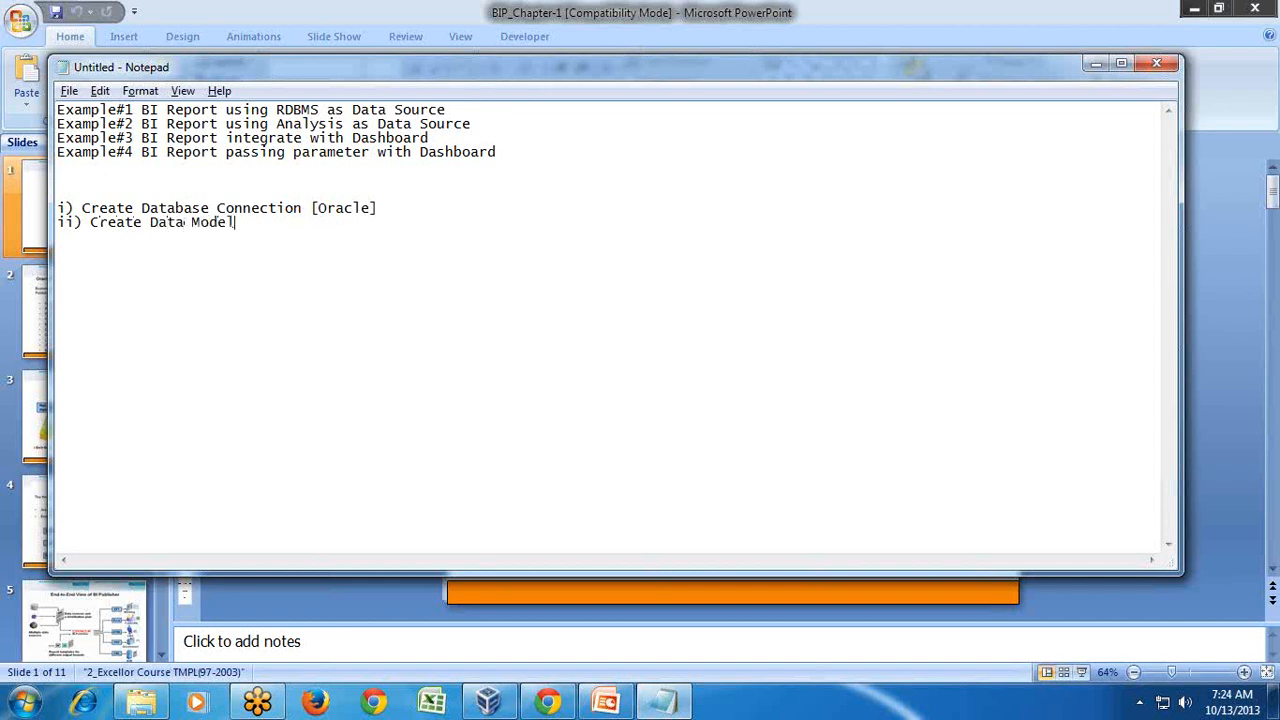
{"action": "type", "text": " [SQL]"}
{"action": "left_click", "coordinate": [488, 703]}
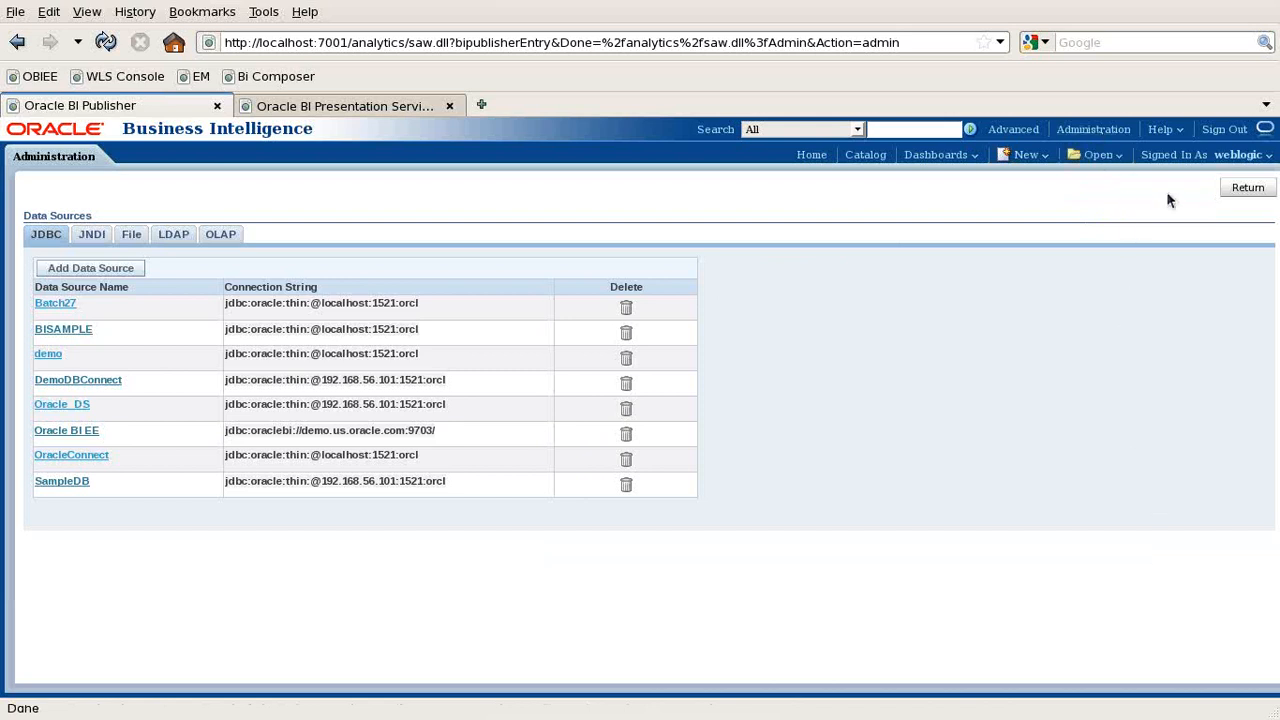
- Go back to Administration, then choose New > Data Model under Published Reporting
{"action": "left_click", "coordinate": [1247, 188]}
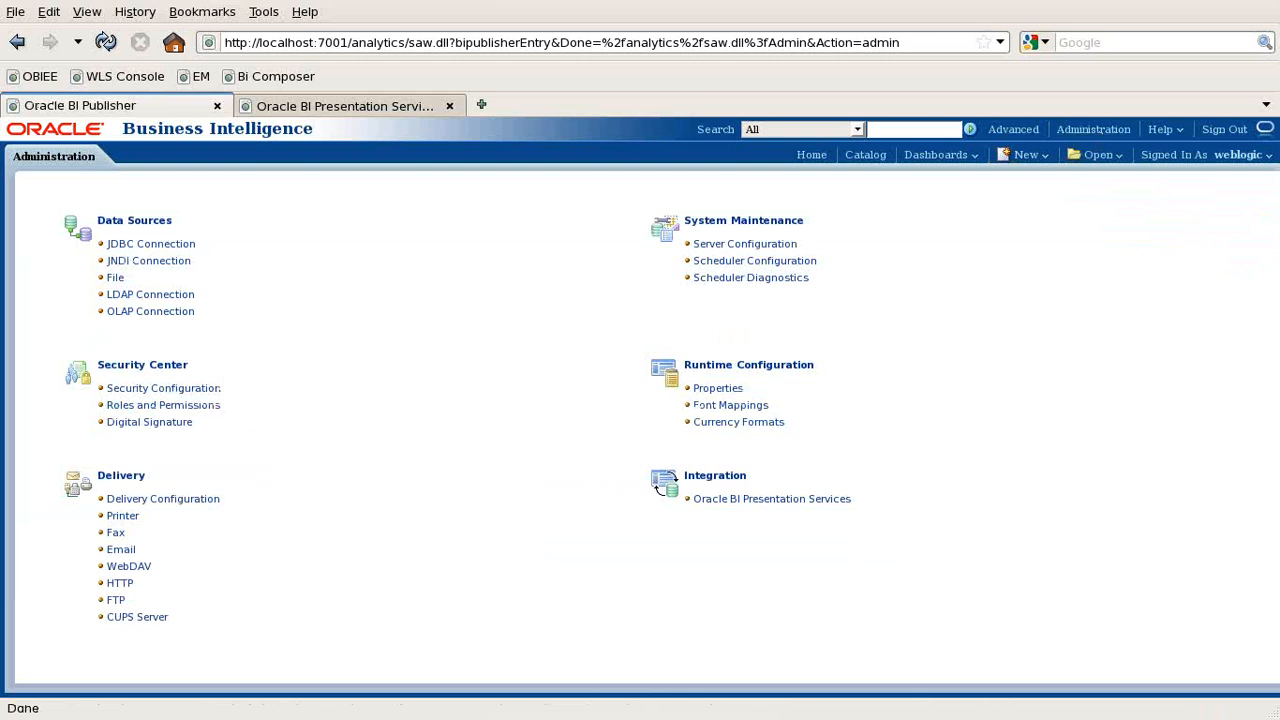
{"action": "left_click", "coordinate": [1100, 130]}
{"action": "left_click", "coordinate": [1043, 158]}
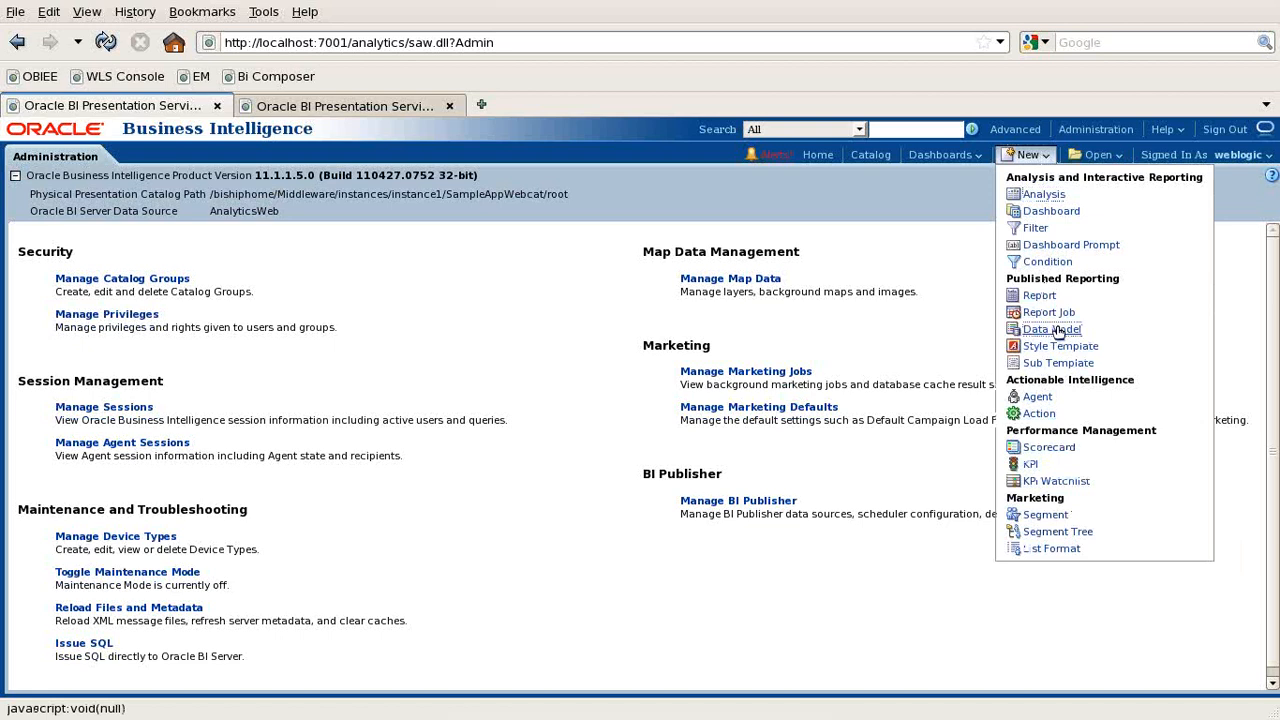
{"action": "left_click", "coordinate": [1057, 331]}
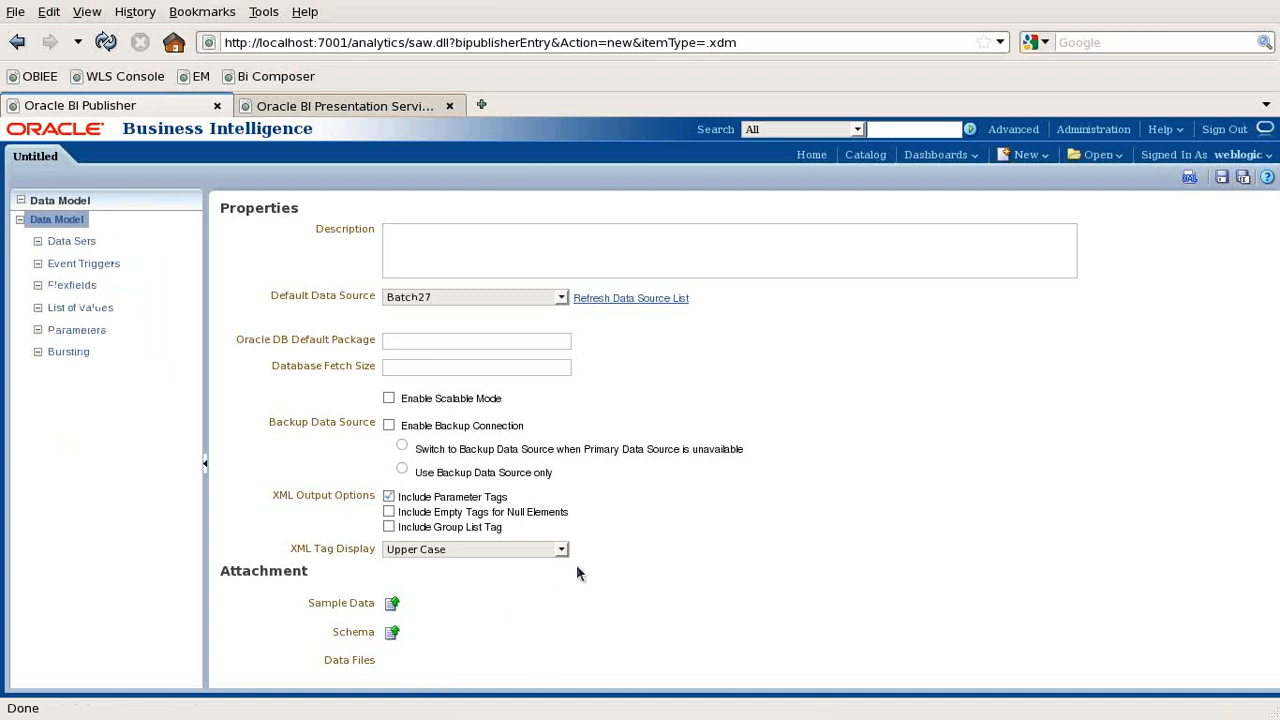
- Enter the data model description 'Pull Data From Oracle [OracleConnect]'
{"action": "left_click", "coordinate": [419, 244]}
{"action": "type", "text": "Pull Data"}
{"action": "type", "text": " From "}
{"action": "type", "text": "Oracle "}
{"action": "type", "text": "("}
{"action": "type", "text": "Oral"}
{"action": "type", "text": "cleCp"}
{"action": "key", "text": "BackSpace"}
{"action": "type", "text": "onno"}
{"action": "key", "text": "BackSpace"}
{"action": "type", "text": "ect"}
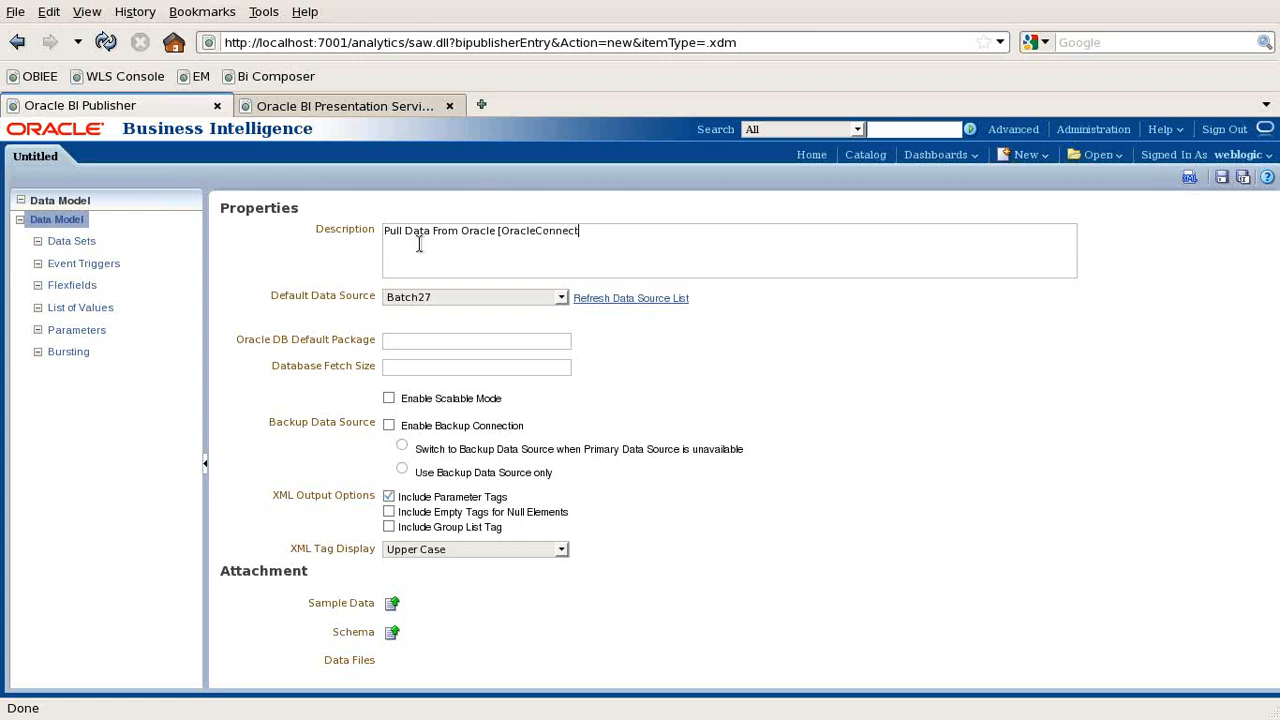
{"action": "type", "text": "]"}
- Default to DemoDBConnect, set package and fetch size to 1000, and enable backup connection
{"action": "left_click", "coordinate": [425, 296]}
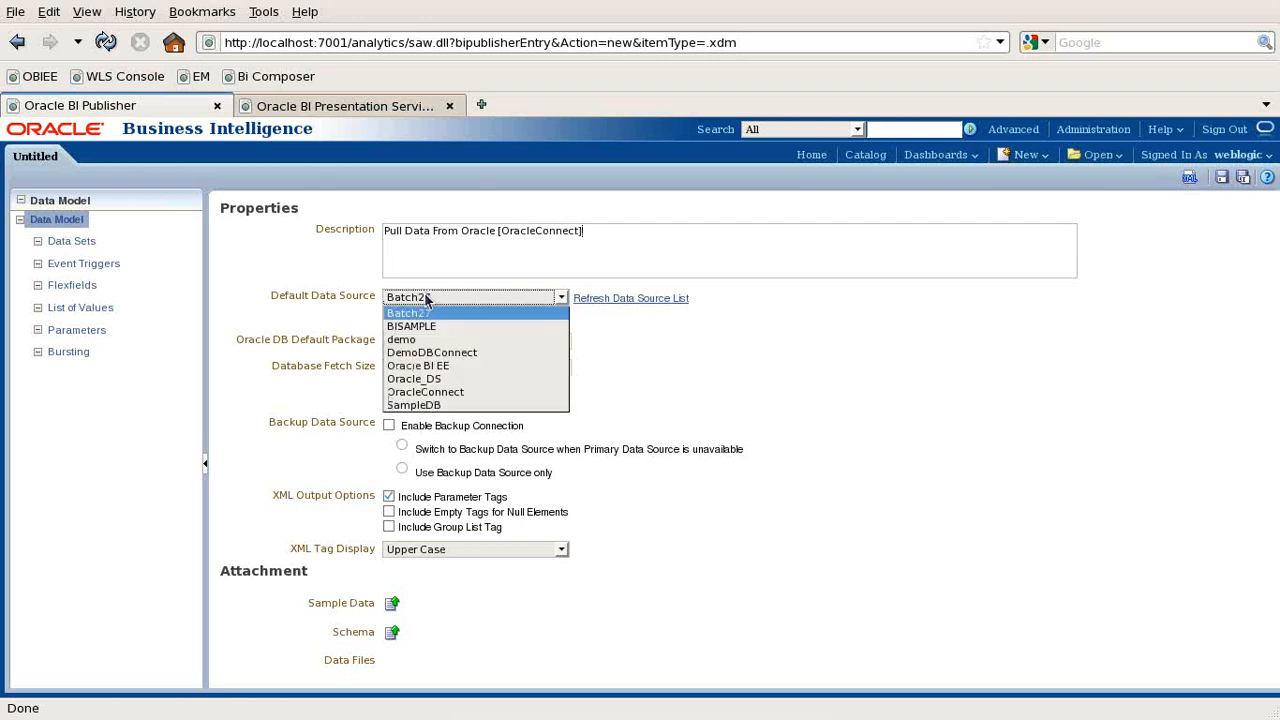
{"action": "left_click", "coordinate": [473, 352]}
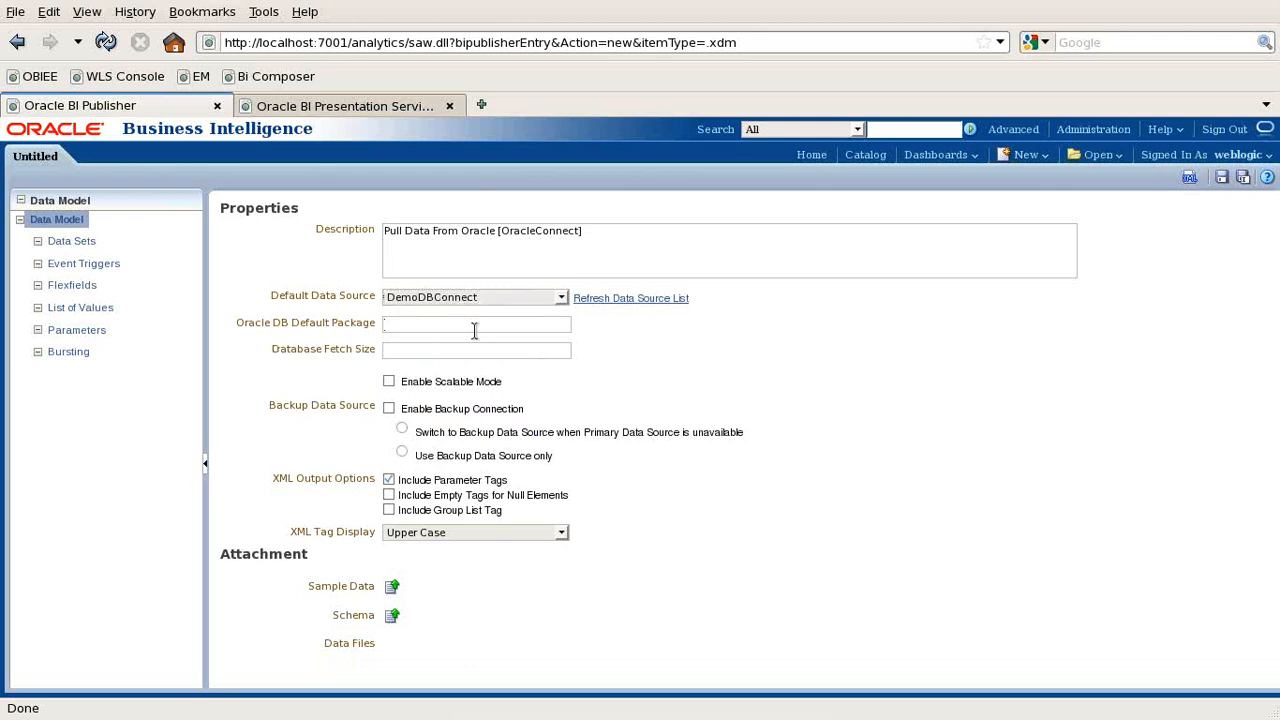
{"action": "left_click", "coordinate": [432, 354]}
{"action": "left_click", "coordinate": [409, 323]}
{"action": "type", "text": "1000"}
{"action": "double_click", "coordinate": [410, 324]}
{"action": "key", "text": "ctrl+c"}
{"action": "left_click", "coordinate": [437, 348]}
{"action": "key", "text": "ctrl+v"}
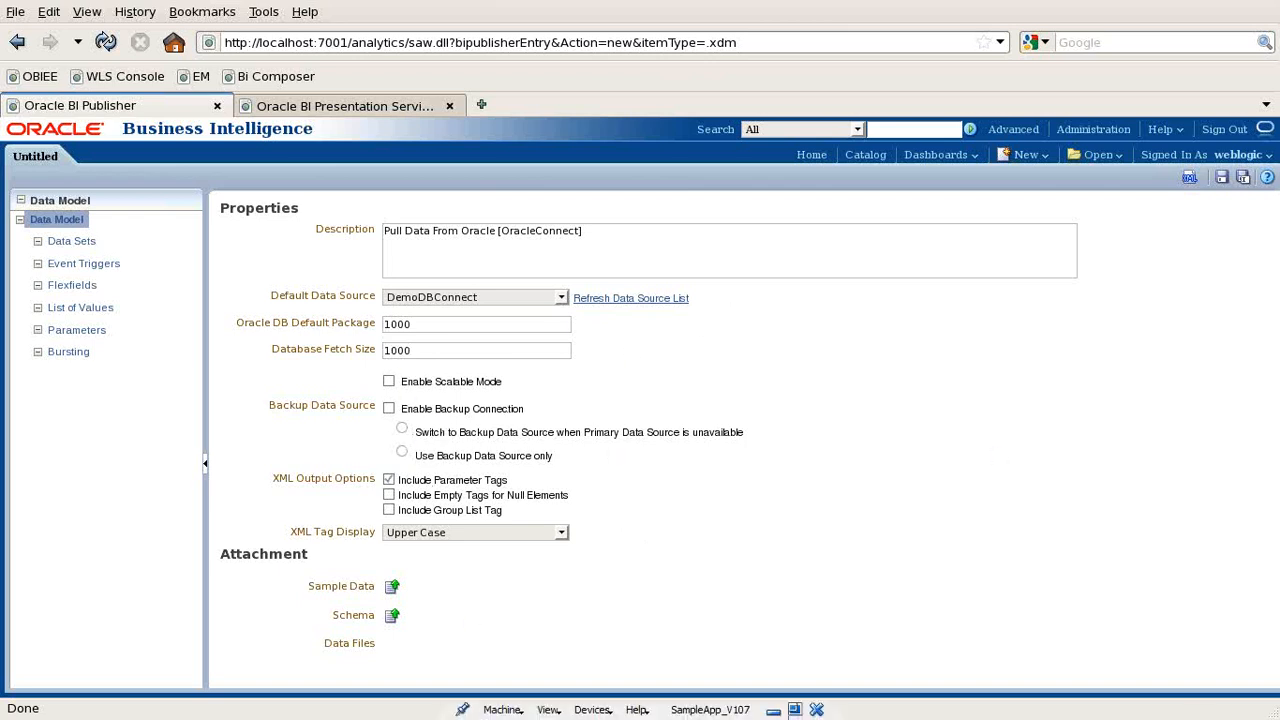
{"action": "left_click", "coordinate": [388, 408]}
- In Save As, browse to Shared Folders/Components/MyAnalysis/Batch26 and create a 'BI Report' folder
{"action": "left_click", "coordinate": [1221, 178]}
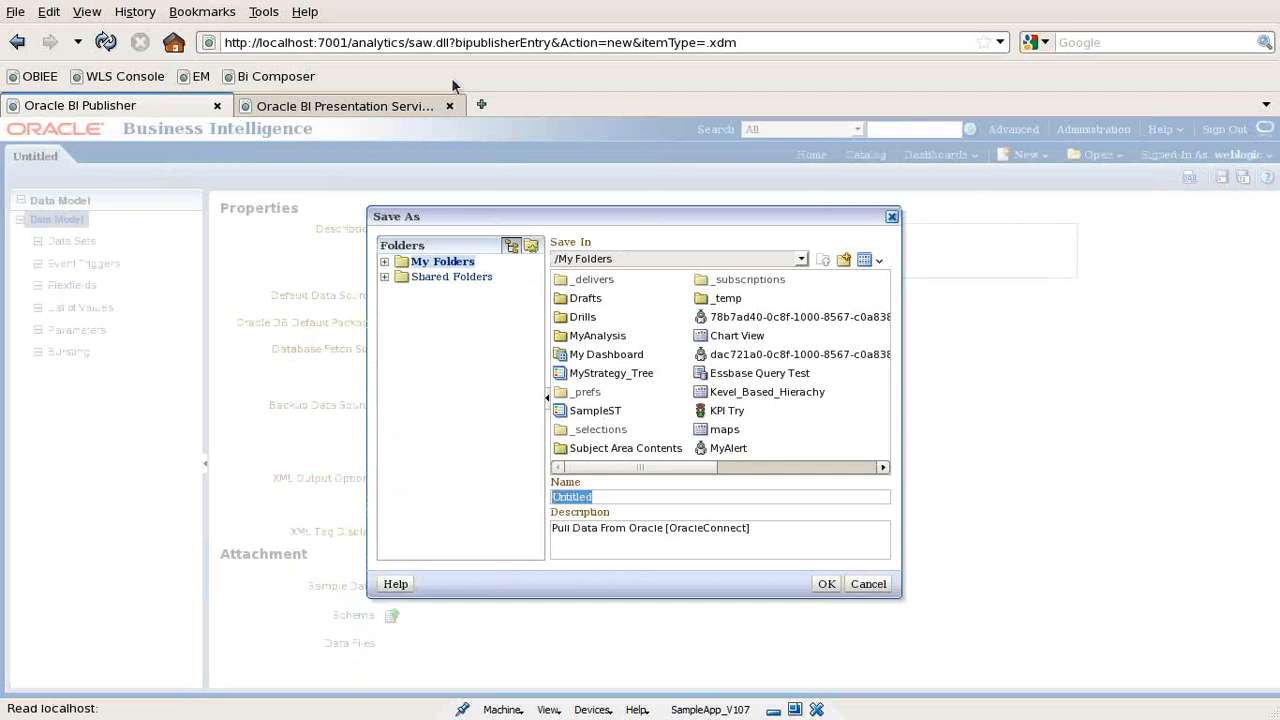
{"action": "left_click", "coordinate": [385, 277]}
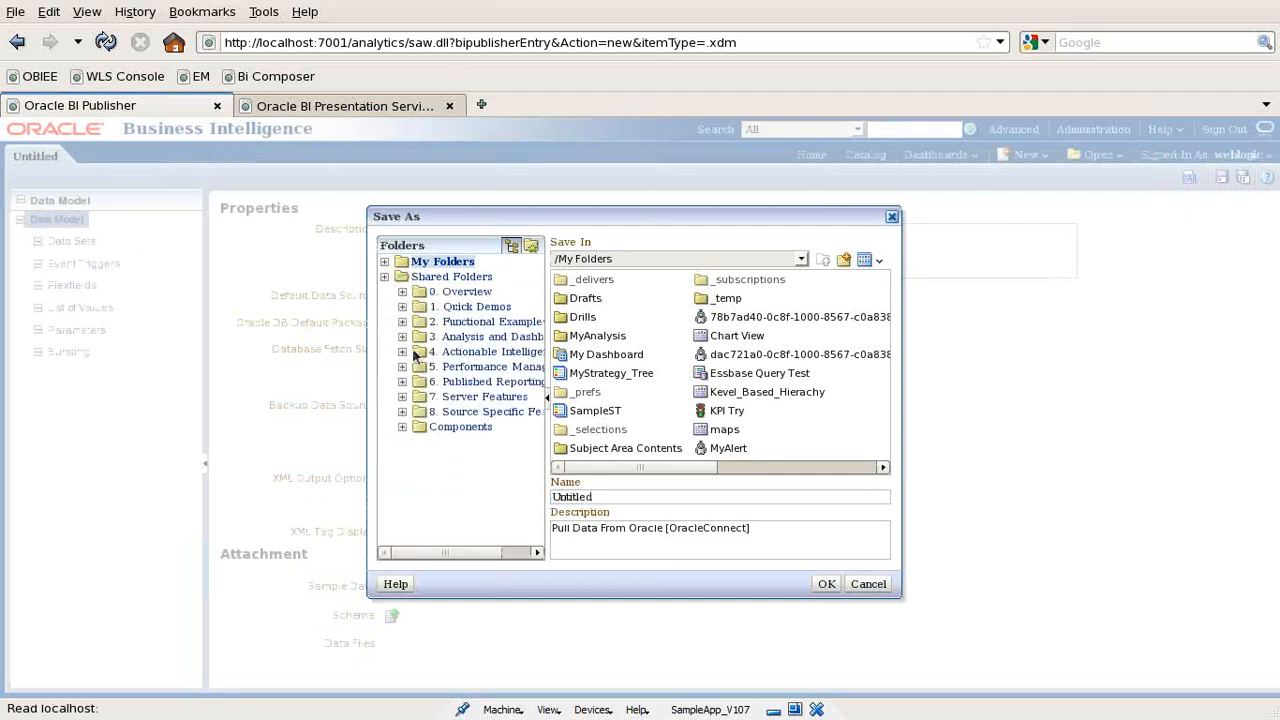
{"action": "left_click", "coordinate": [460, 427]}
{"action": "double_click", "coordinate": [596, 279]}
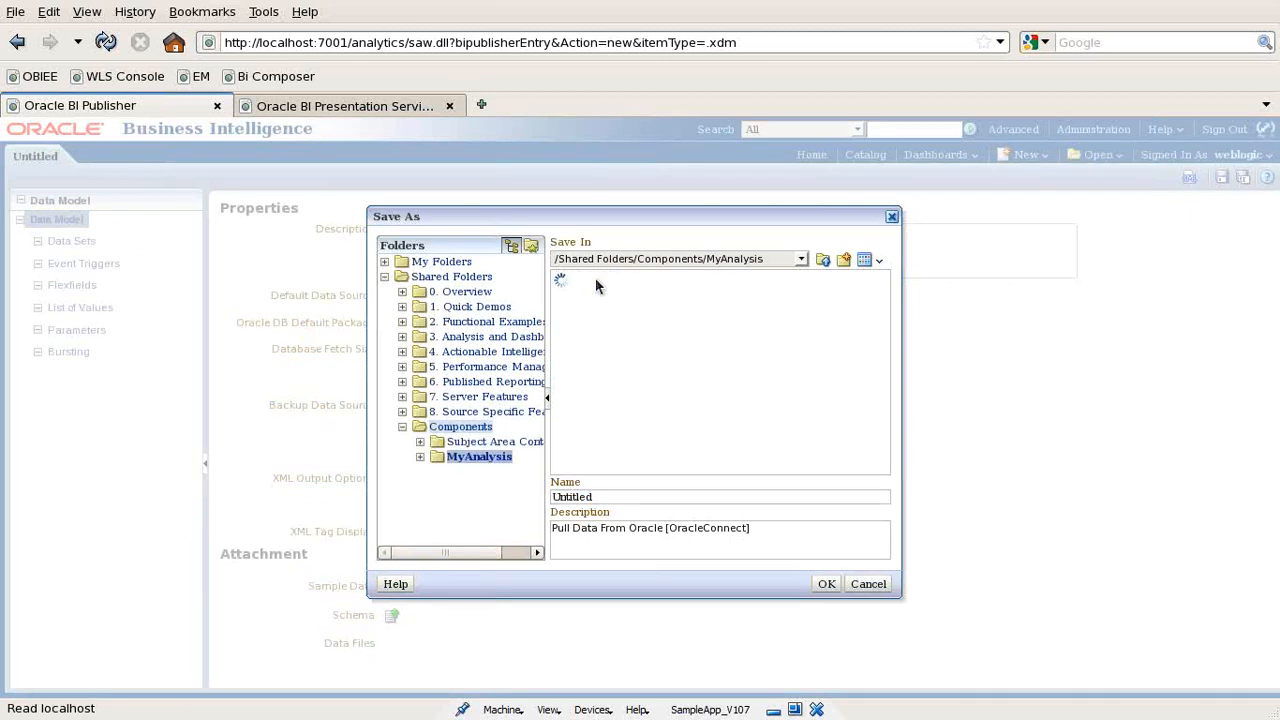
{"action": "double_click", "coordinate": [591, 316]}
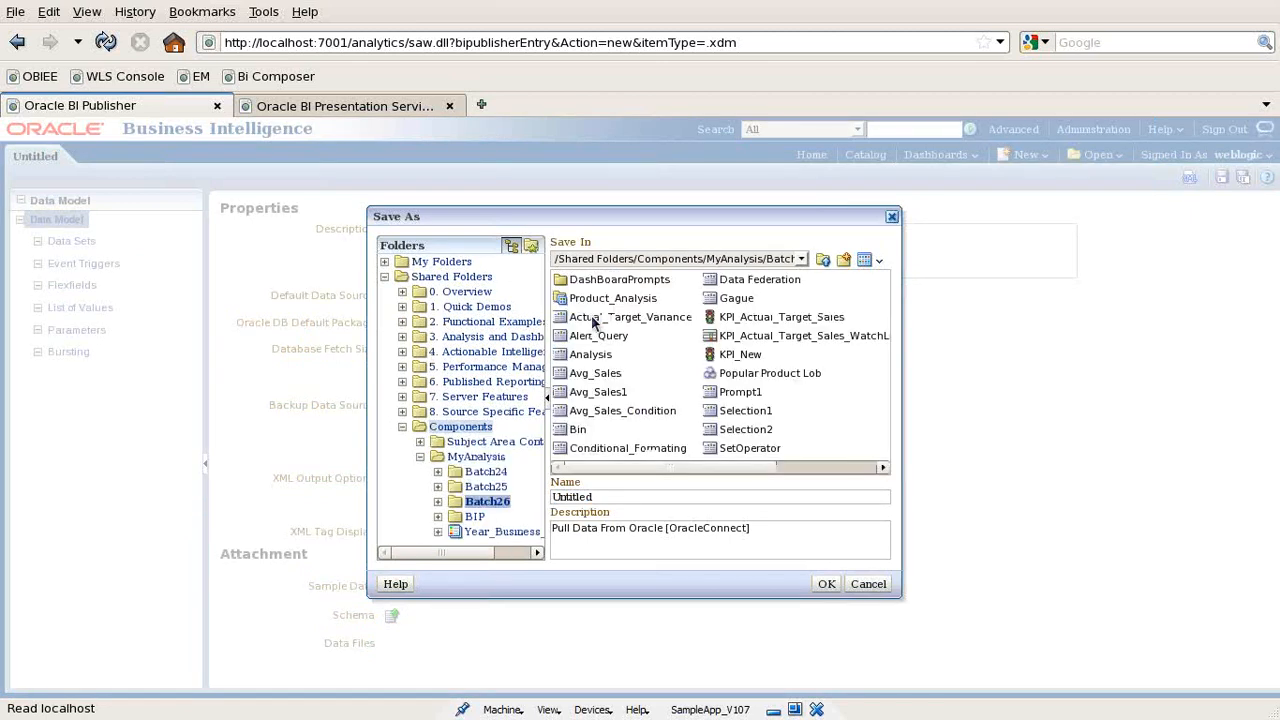
{"action": "left_click", "coordinate": [845, 260]}
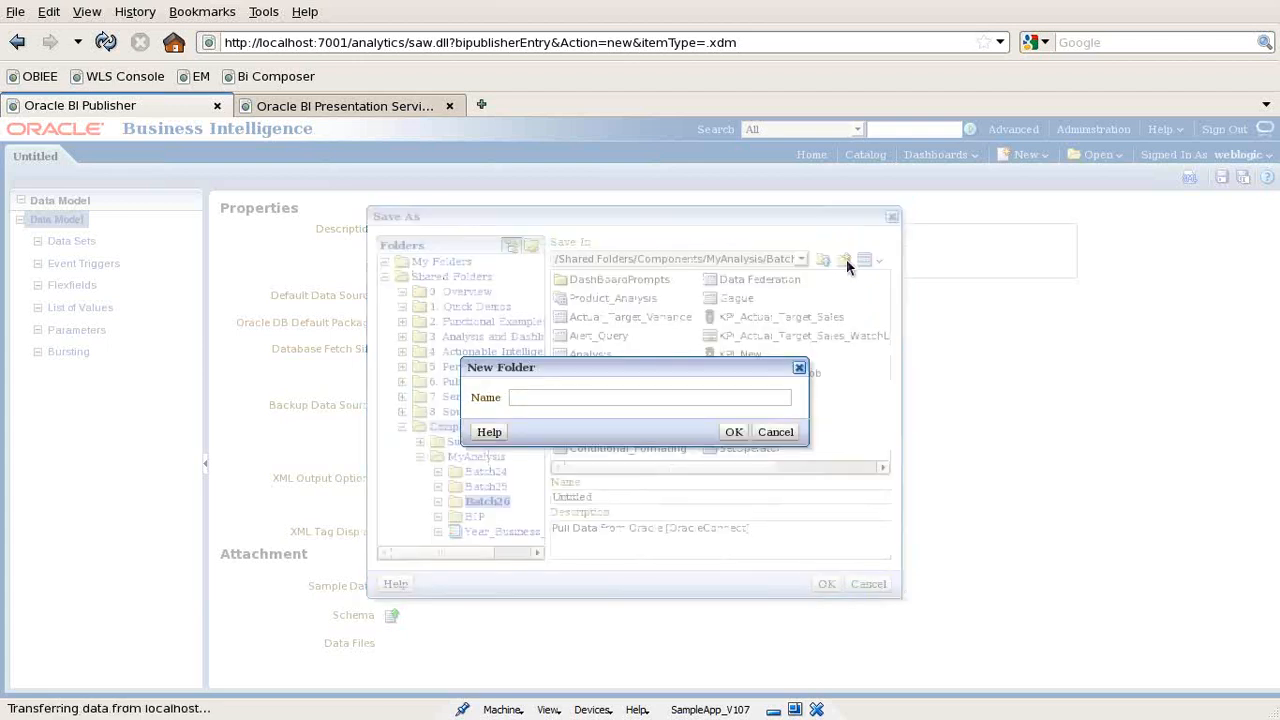
{"action": "type", "text": "BI Report"}
{"action": "key", "text": "Return"}
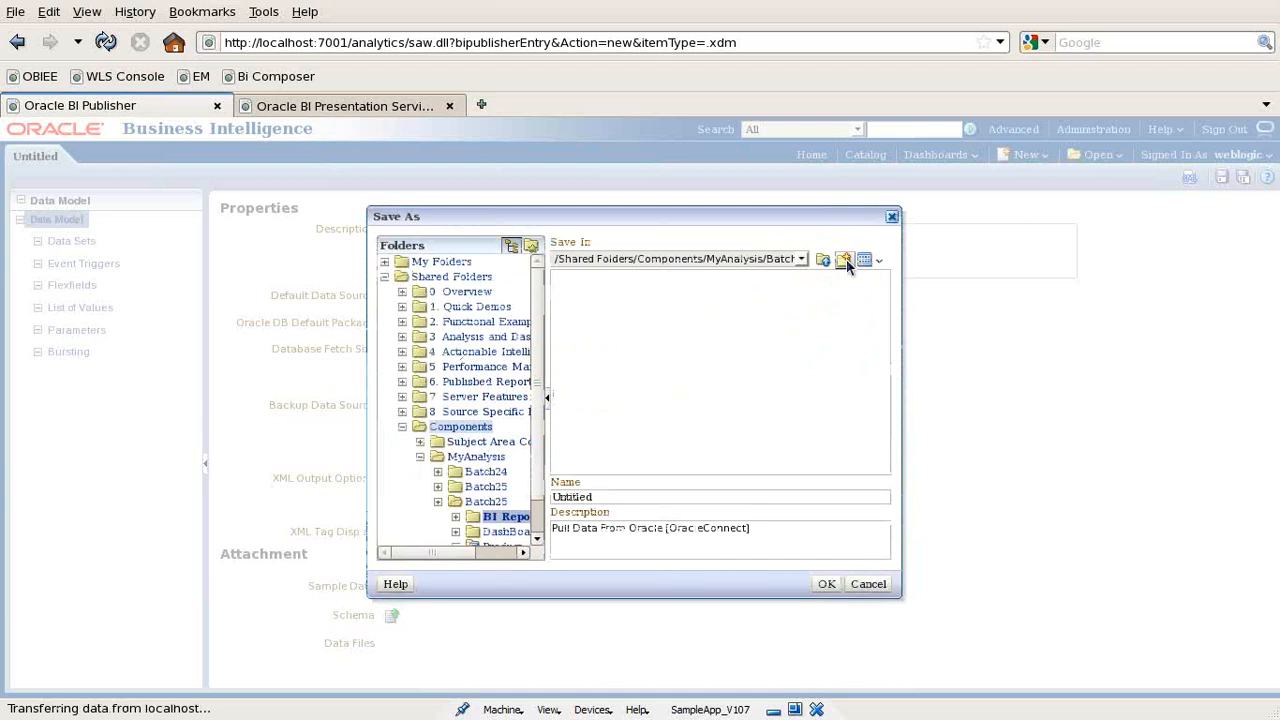
- Save the data model as BI_DataModel in that folder
{"action": "double_click", "coordinate": [600, 497]}
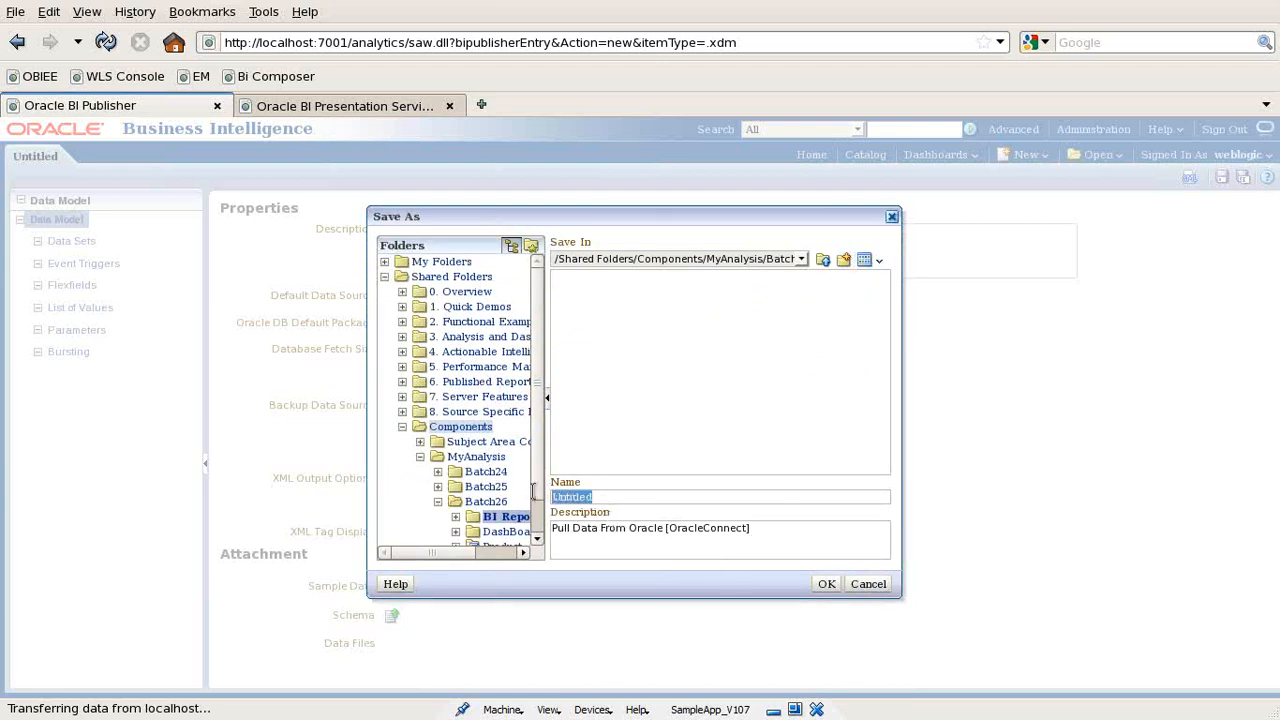
{"action": "type", "text": "DataModel"}
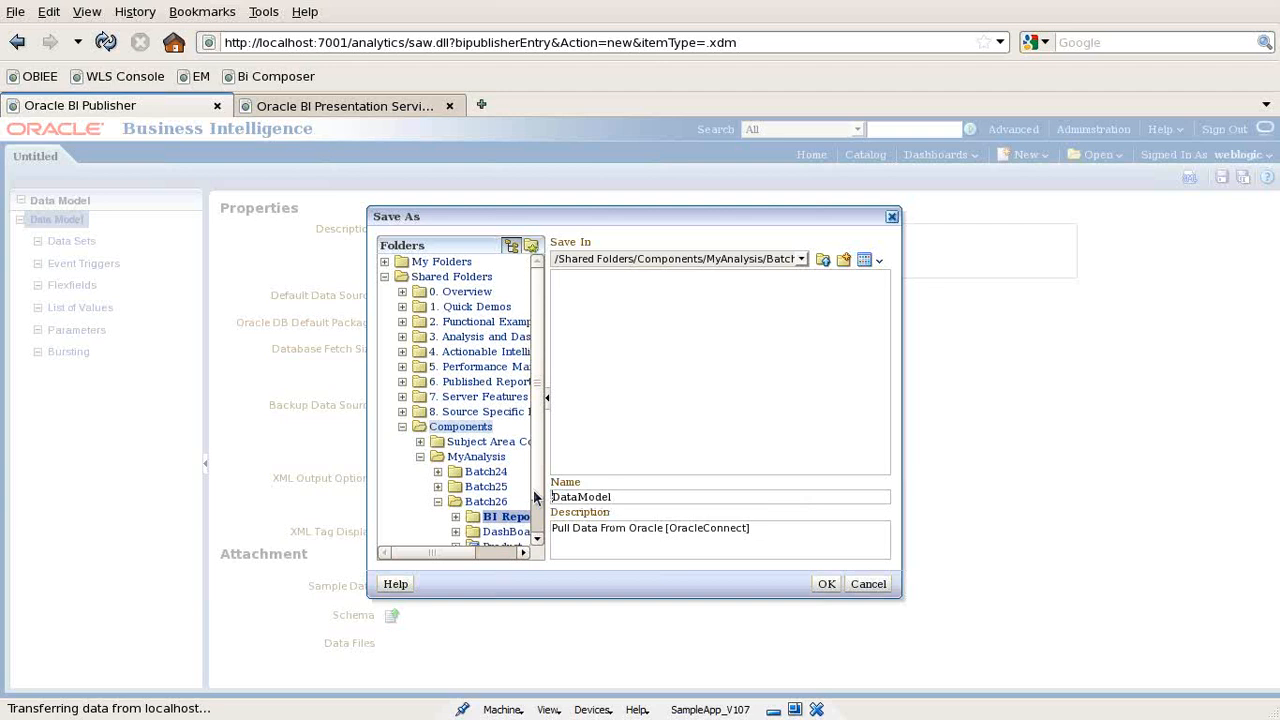
{"action": "type", "text": "BI_"}
{"action": "key", "text": "Return"}
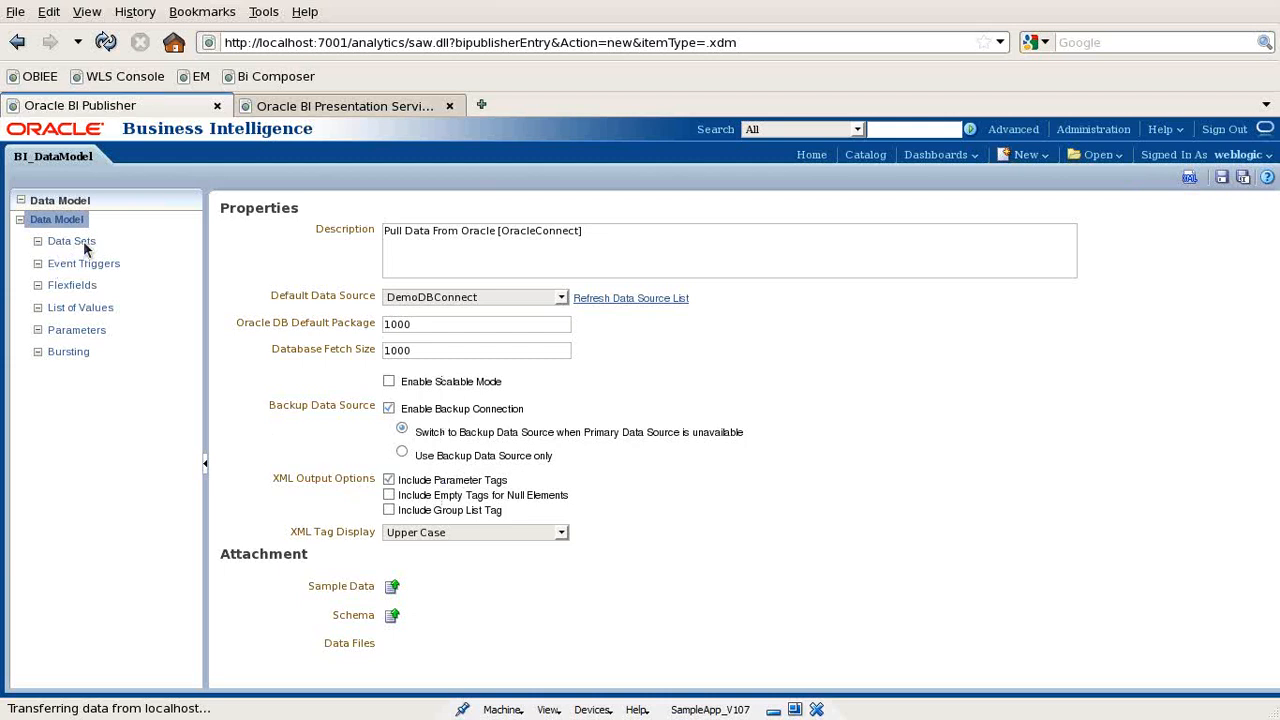
- Create a SQL Query data set named Product_List using the OracleConnect data source
{"action": "left_click", "coordinate": [72, 243]}
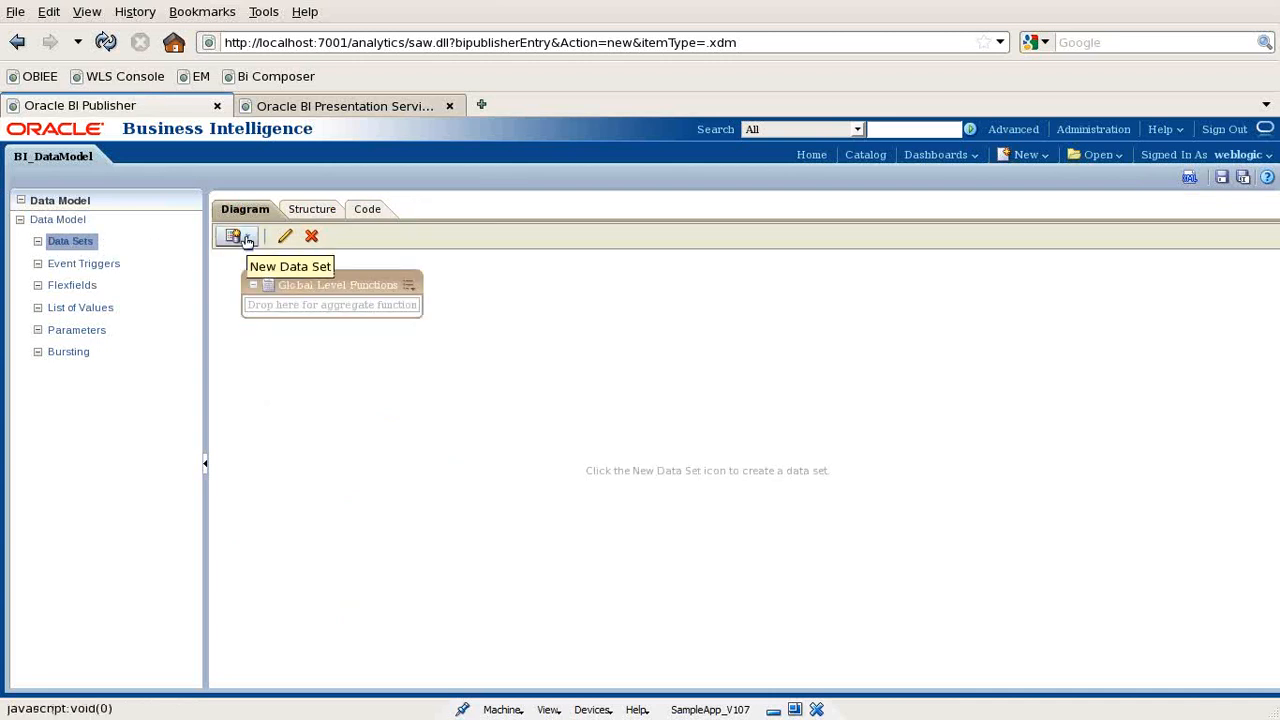
{"action": "left_click", "coordinate": [247, 240]}
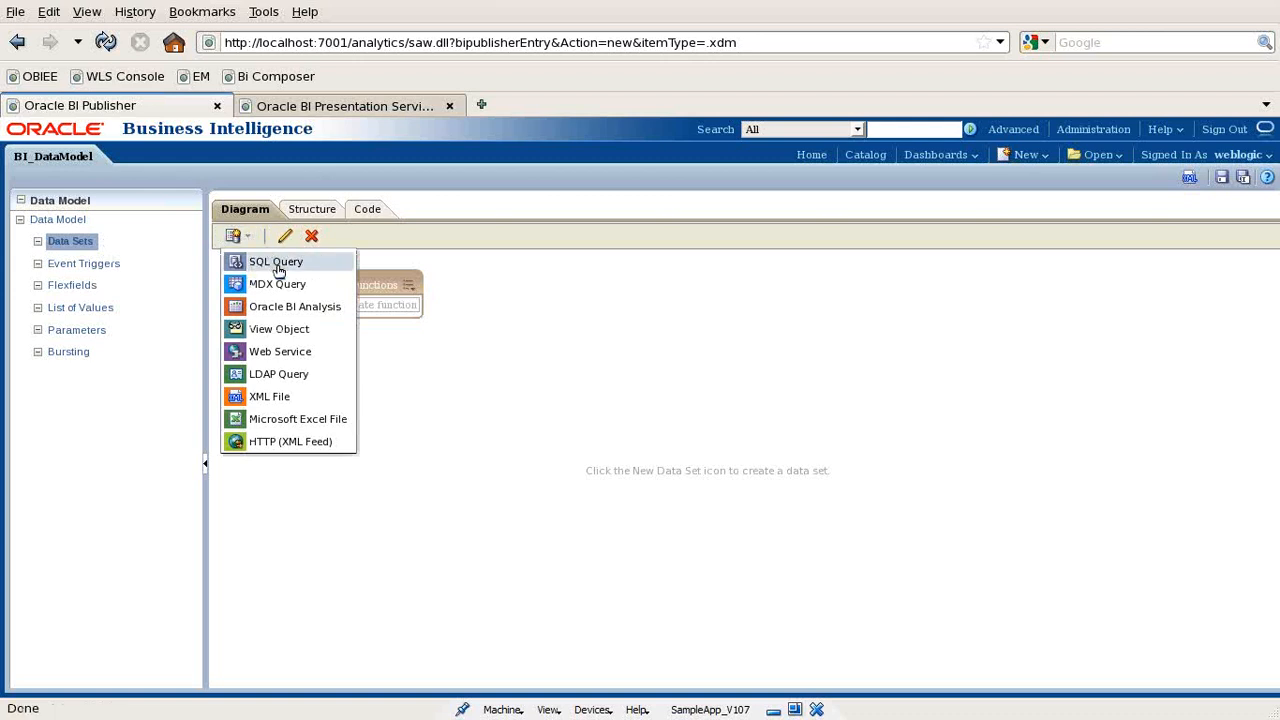
{"action": "left_click", "coordinate": [278, 262]}
{"action": "left_click", "coordinate": [428, 291]}
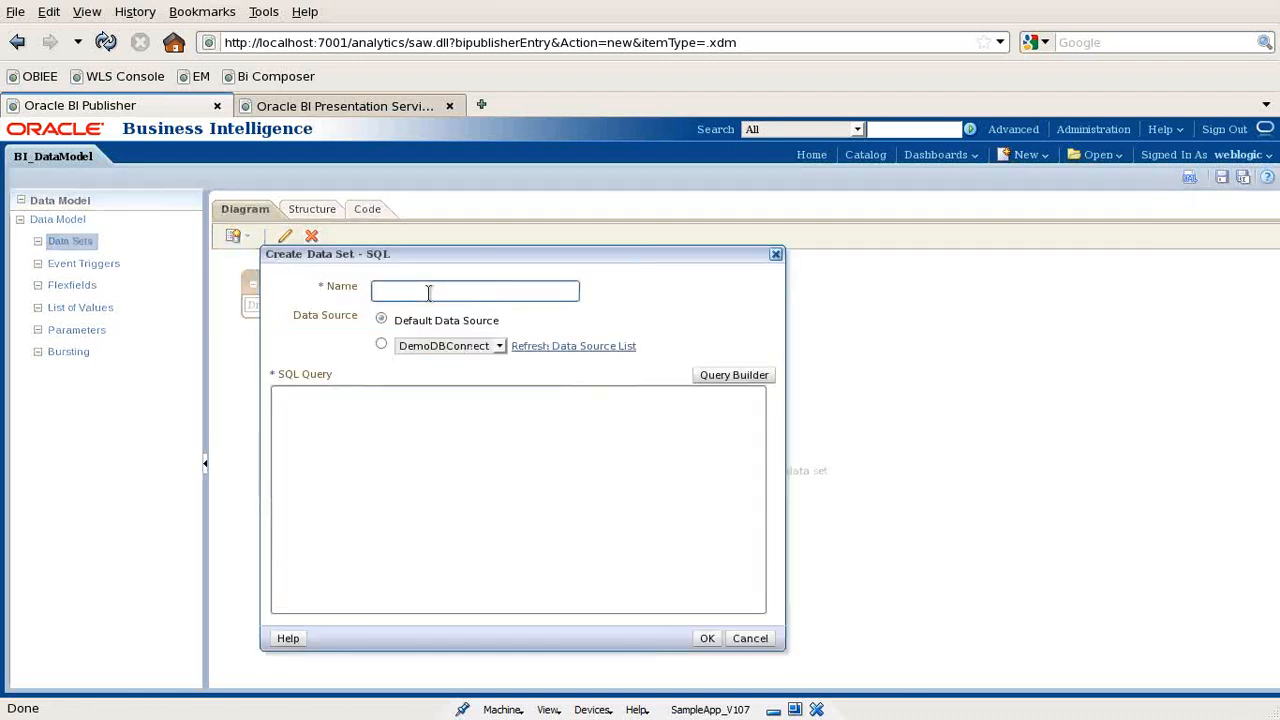
{"action": "type", "text": "Product_List"}
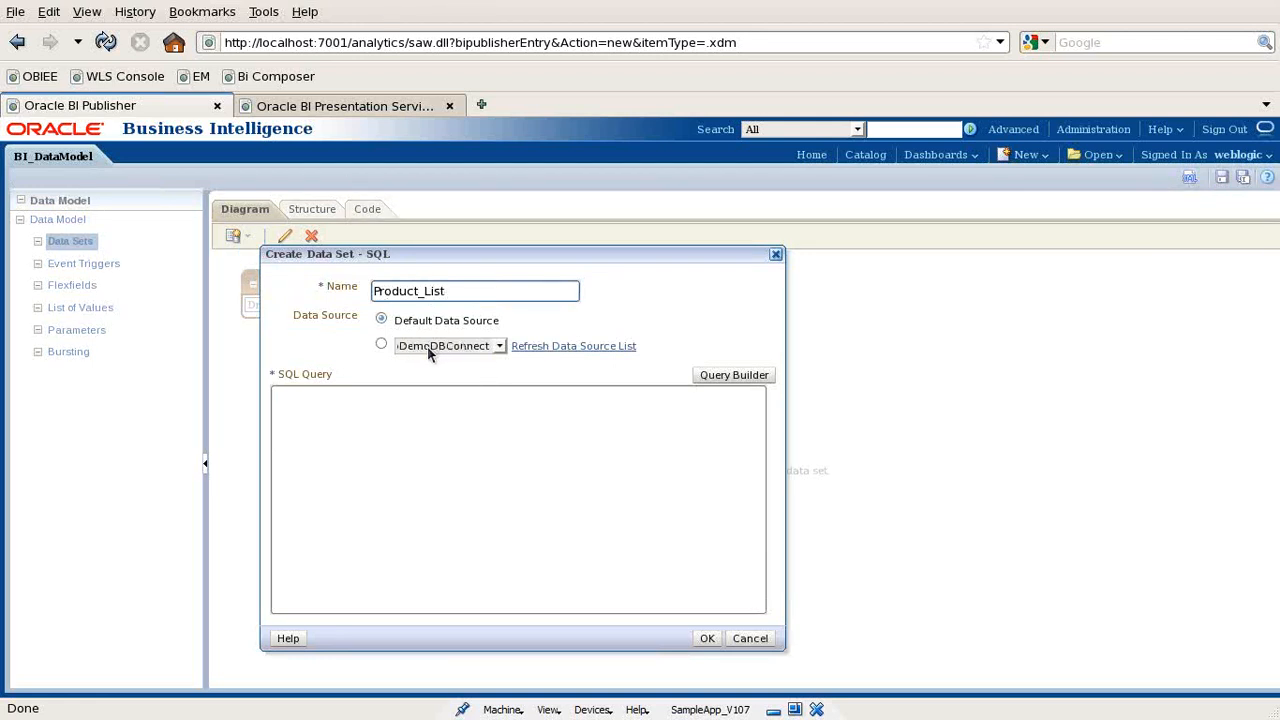
{"action": "left_click", "coordinate": [456, 345]}
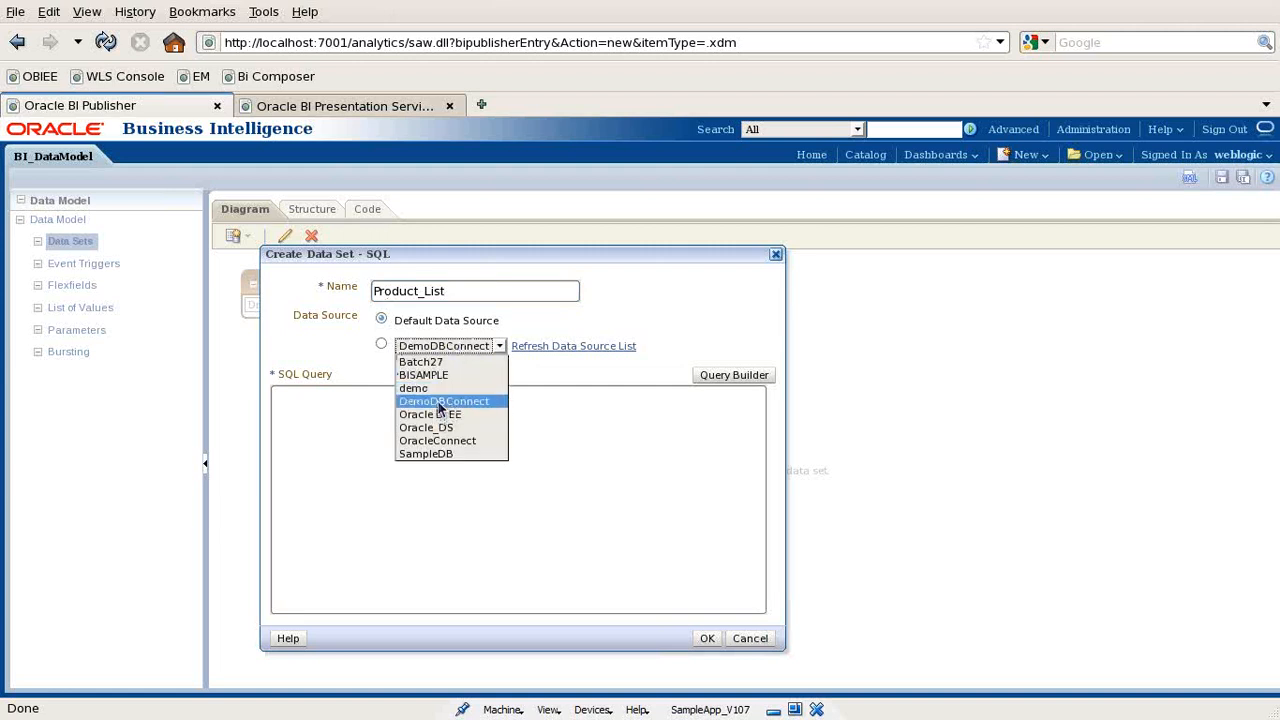
{"action": "left_click", "coordinate": [443, 440]}
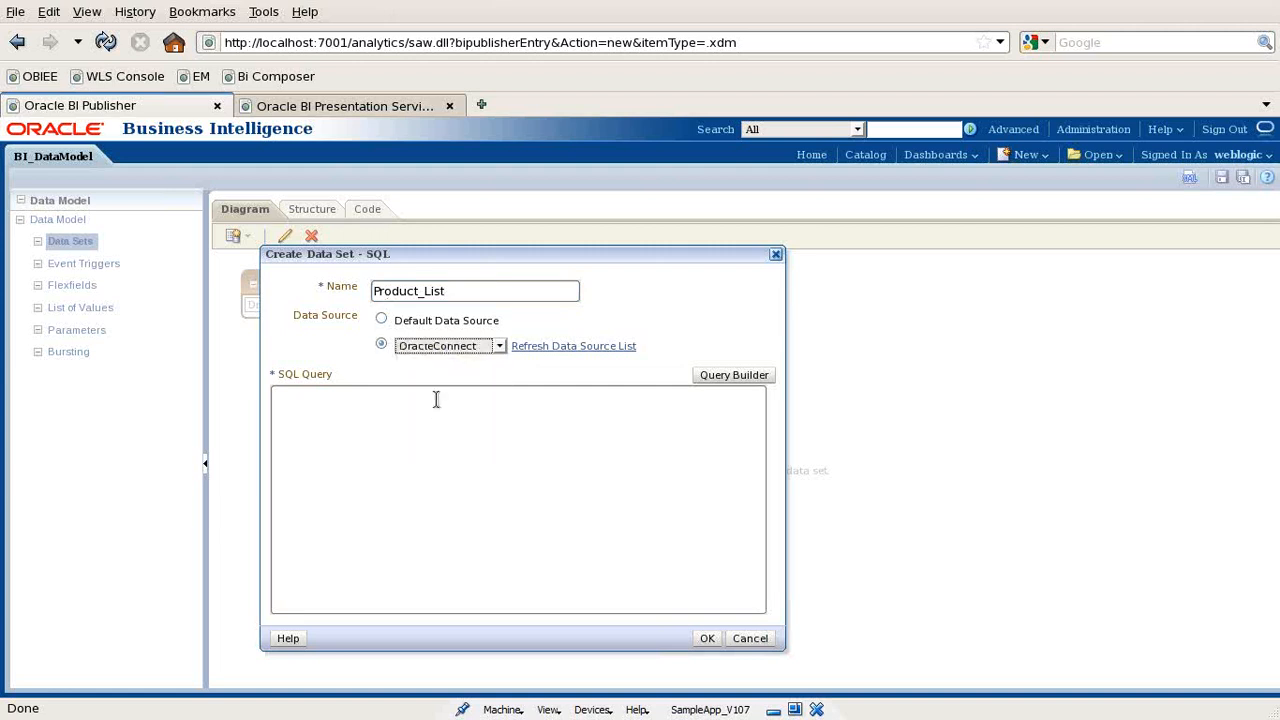
{"action": "left_click", "coordinate": [364, 420]}
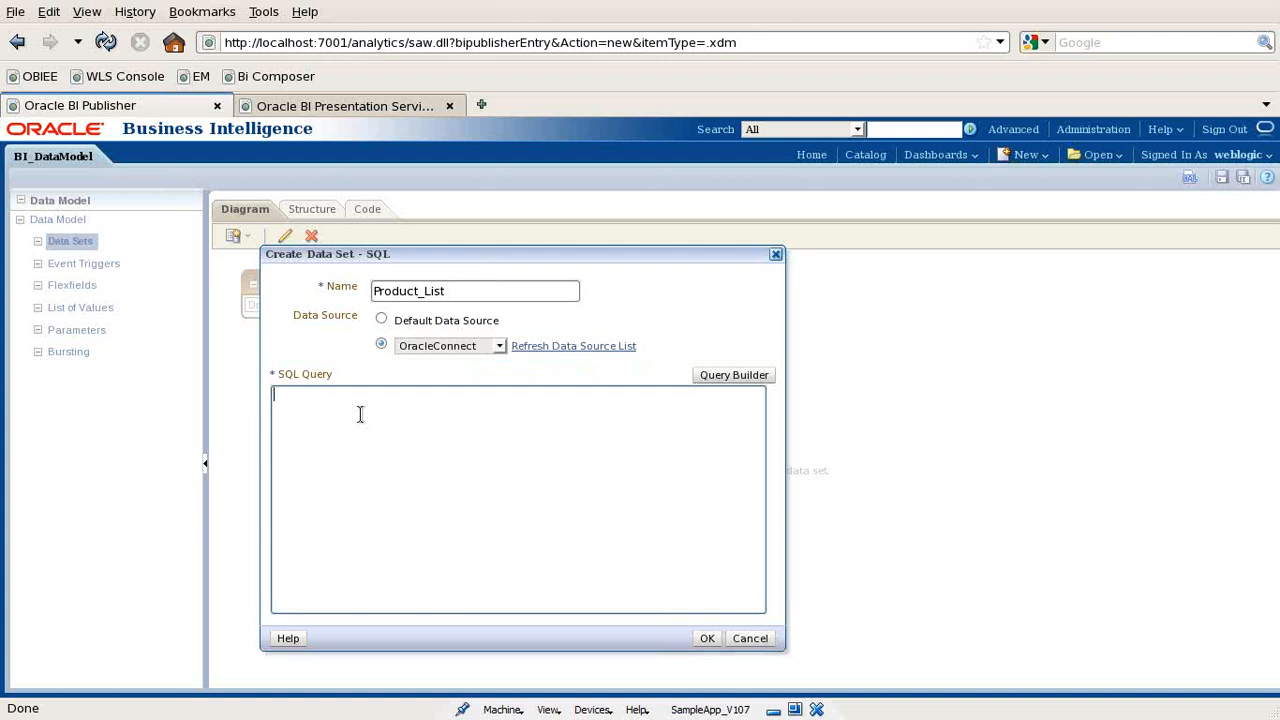
{"action": "left_click", "coordinate": [360, 414]}
- In Query Builder, add SAMP_PRODUCTS_D and SAMP_REVENUE_F and join them on PROD_KEY
{"action": "left_click", "coordinate": [718, 380]}
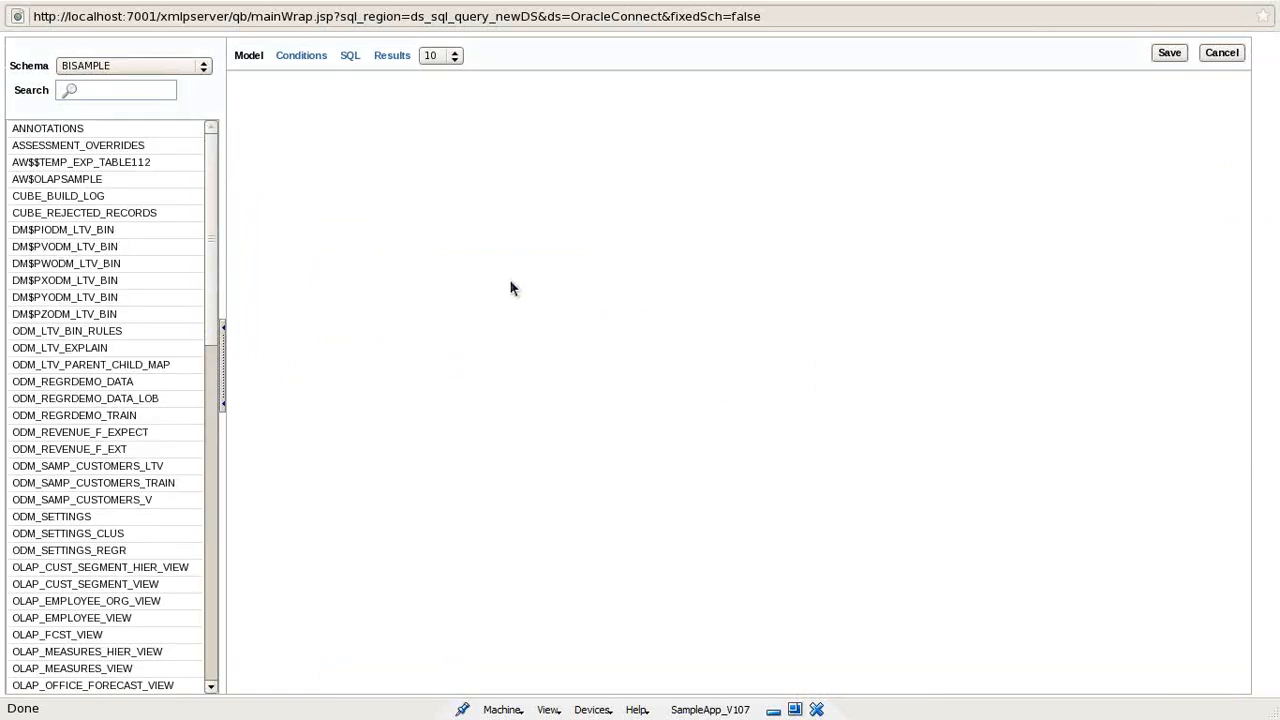
{"action": "left_click_drag", "start_coordinate": [210, 328], "coordinate": [222, 518]}
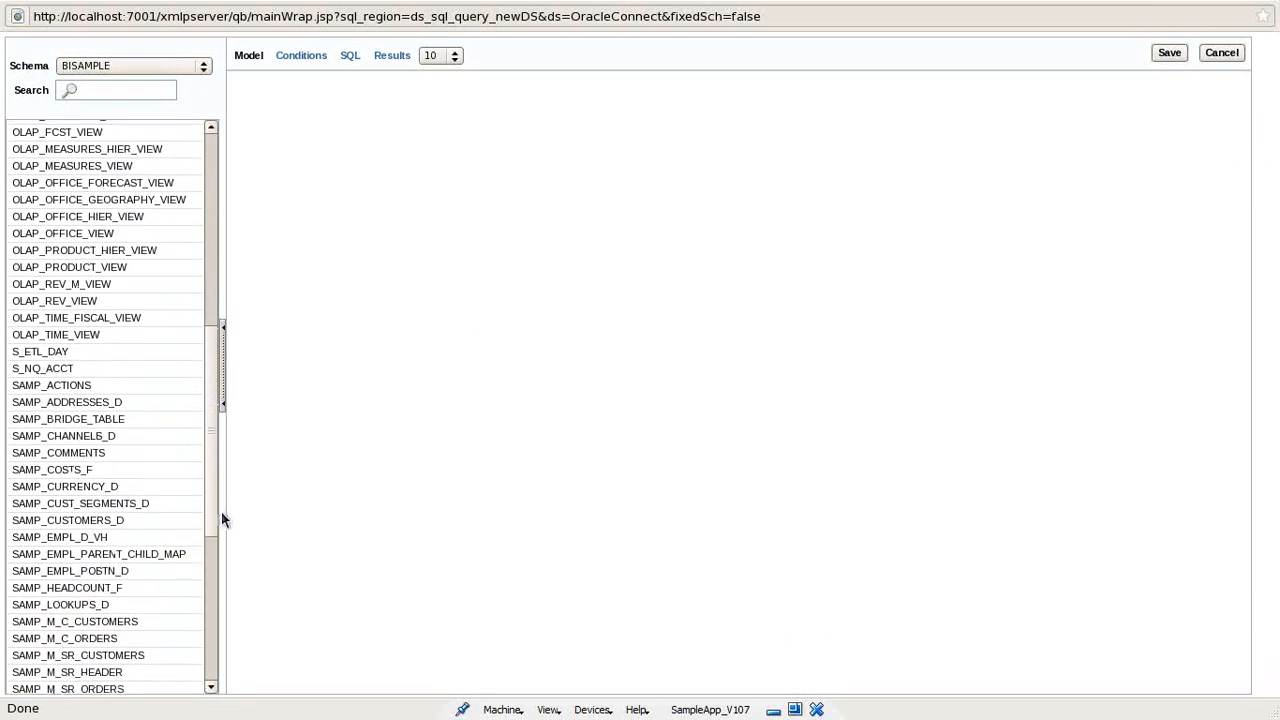
{"action": "left_click_drag", "start_coordinate": [218, 429], "coordinate": [229, 551]}
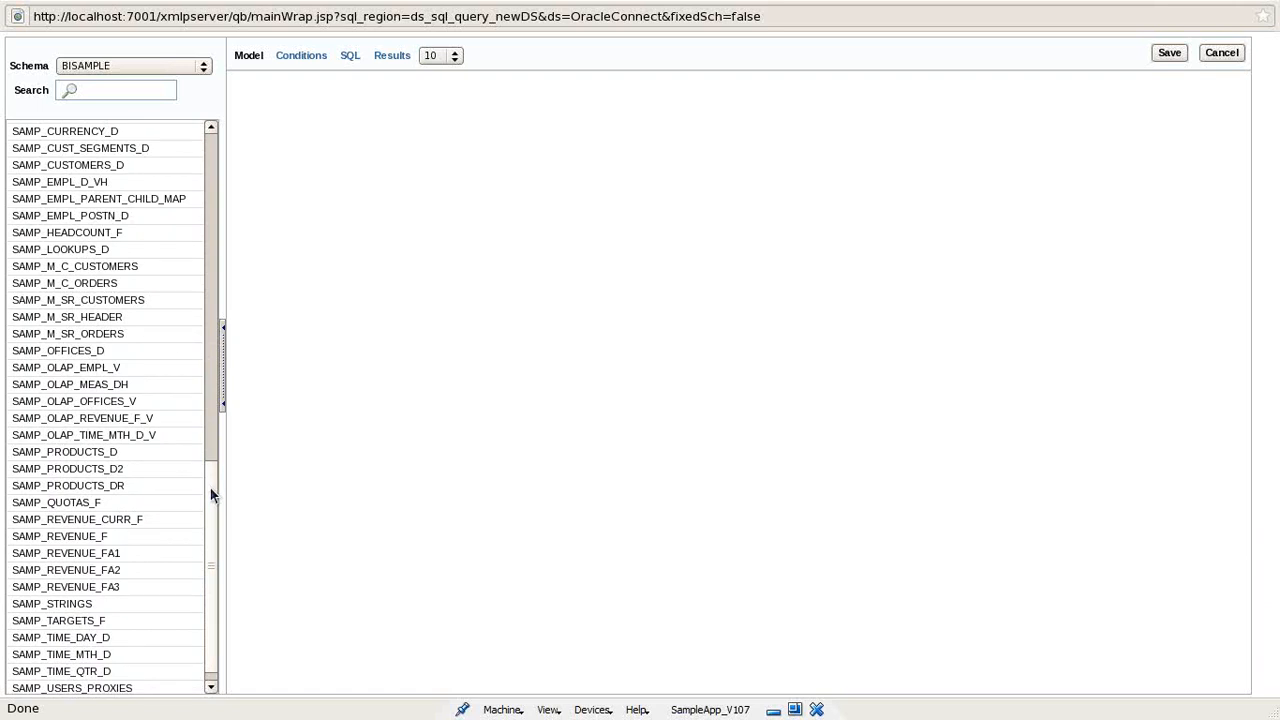
{"action": "left_click_drag", "start_coordinate": [97, 452], "coordinate": [428, 248]}
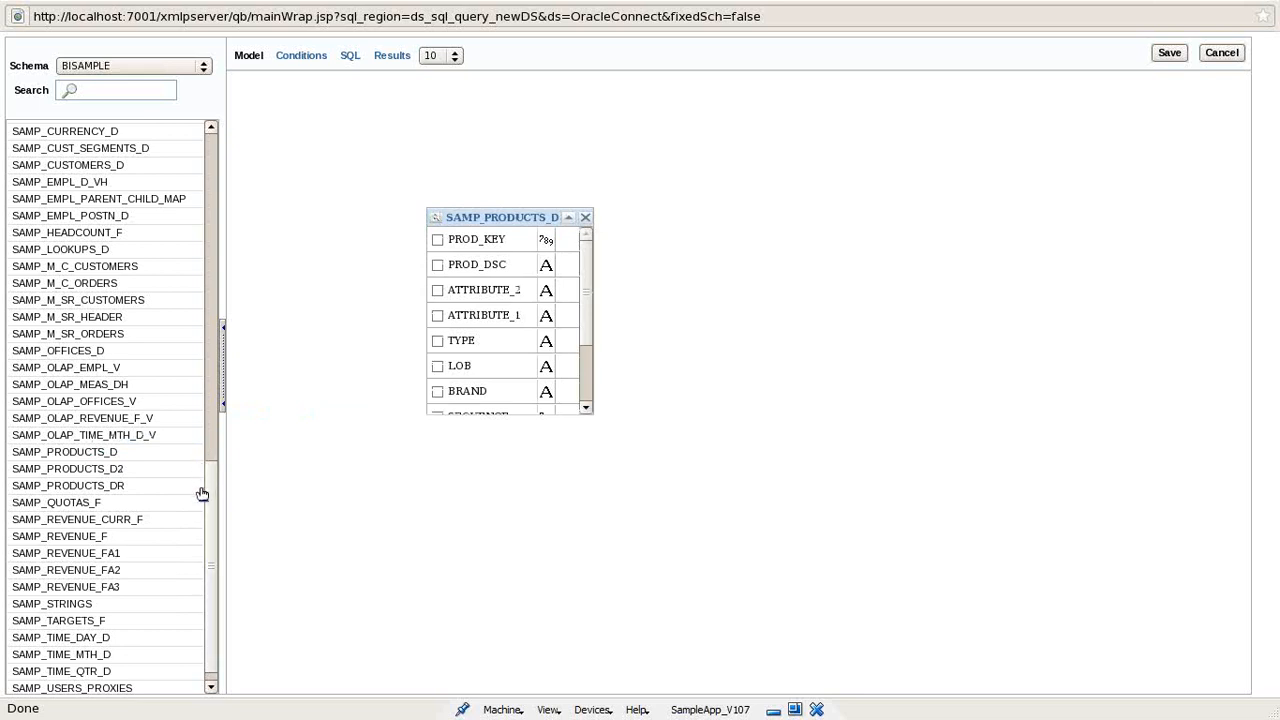
{"action": "scroll", "coordinate": [215, 520], "scroll_direction": "down", "scroll_amount": 1}
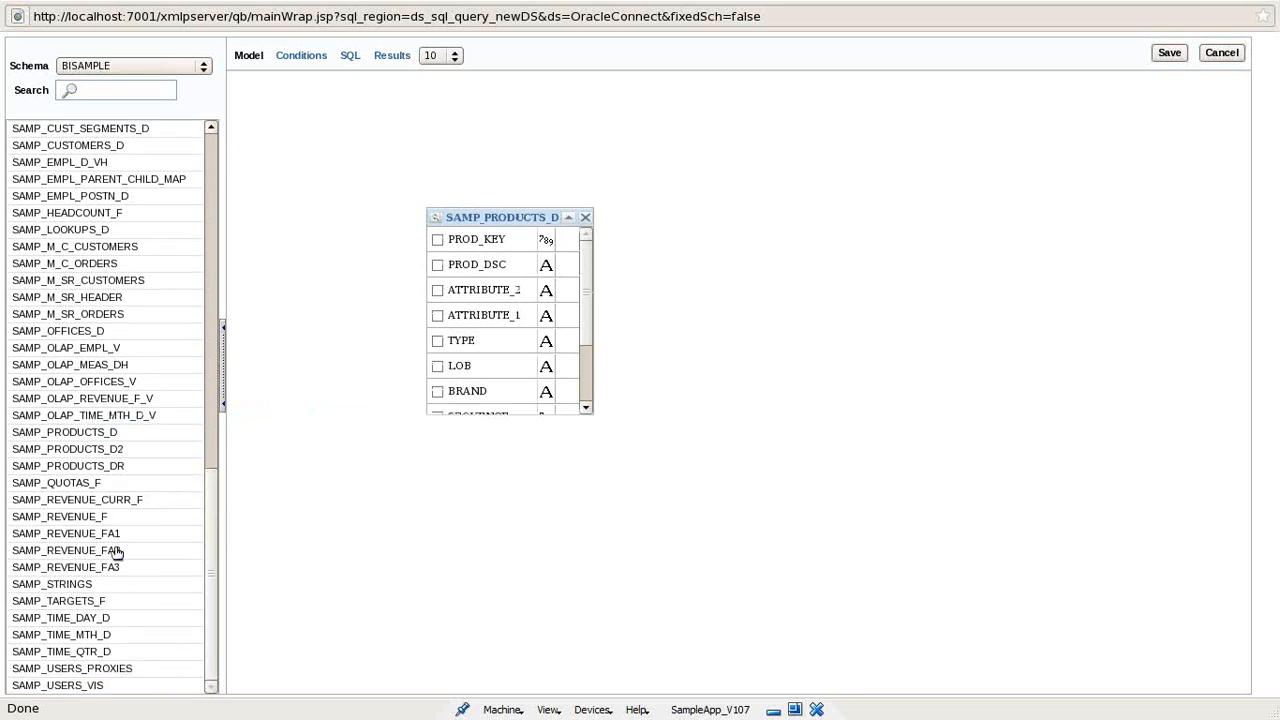
{"action": "left_click_drag", "start_coordinate": [80, 518], "coordinate": [722, 226]}
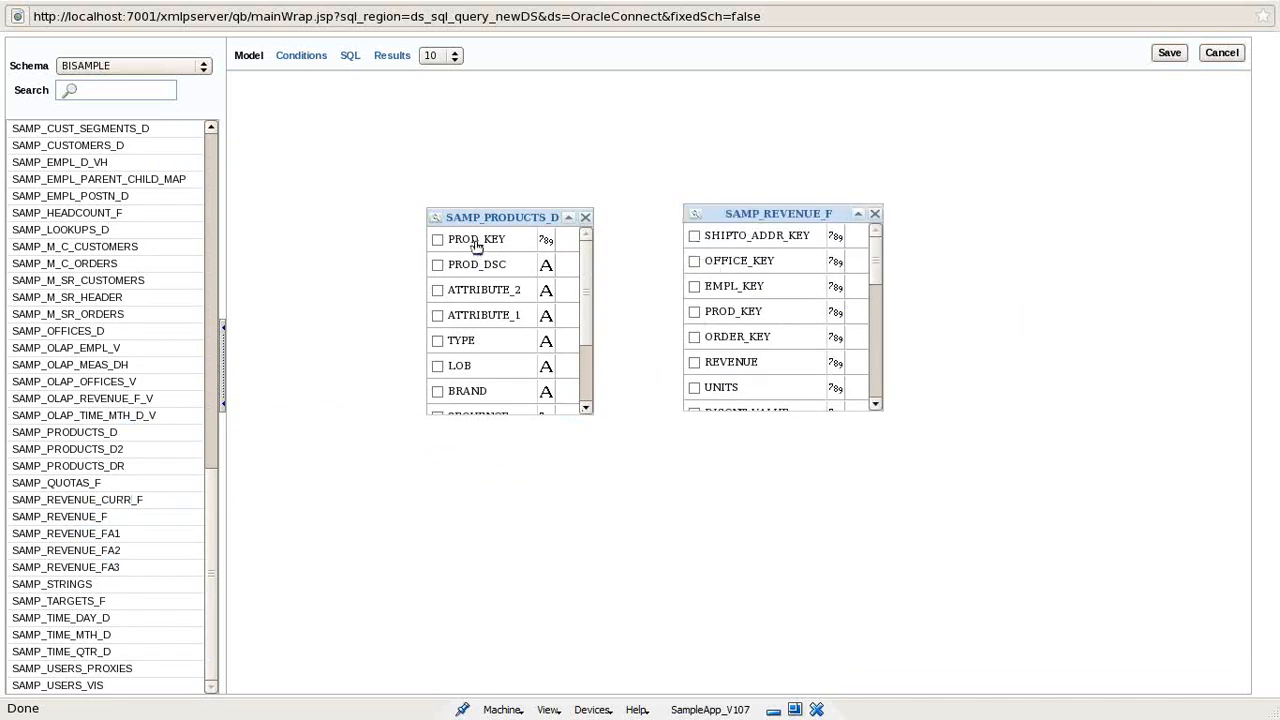
{"action": "left_click_drag", "start_coordinate": [477, 247], "coordinate": [737, 313]}
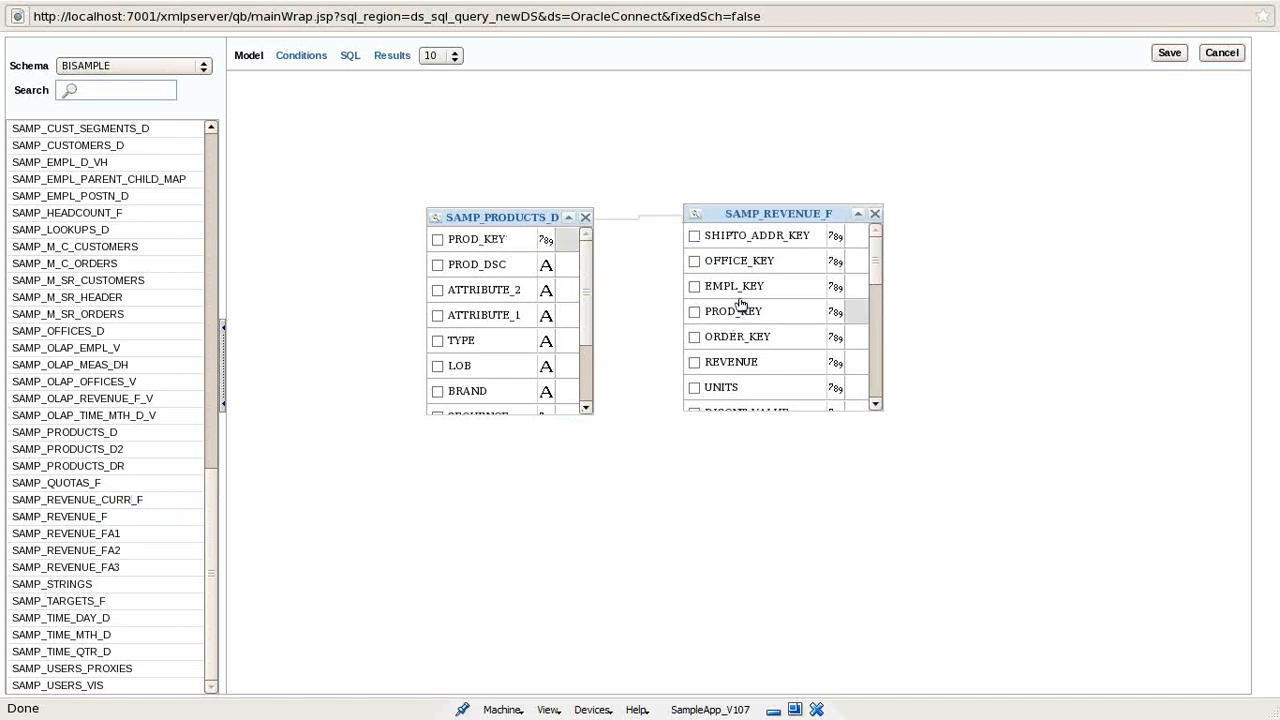
- Review the join options, conditions and generated SQL, then save and exit Query Builder
{"action": "left_click", "coordinate": [666, 218]}
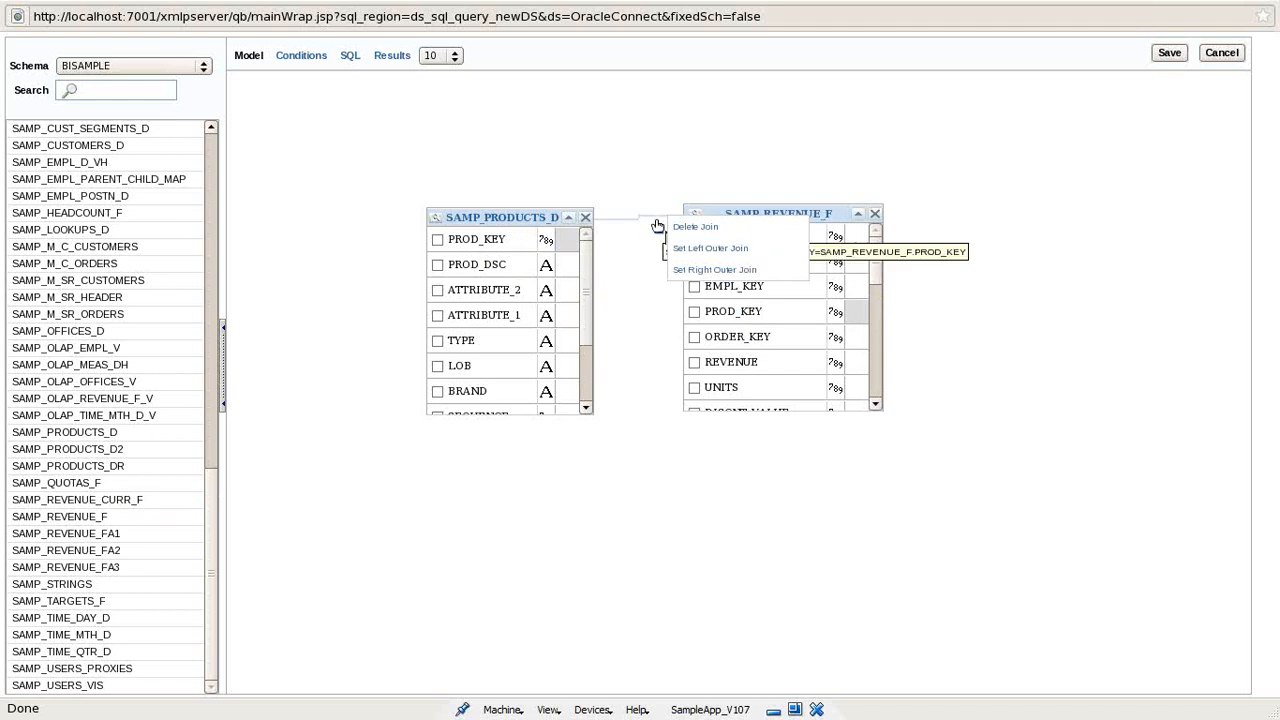
{"action": "left_click", "coordinate": [617, 219]}
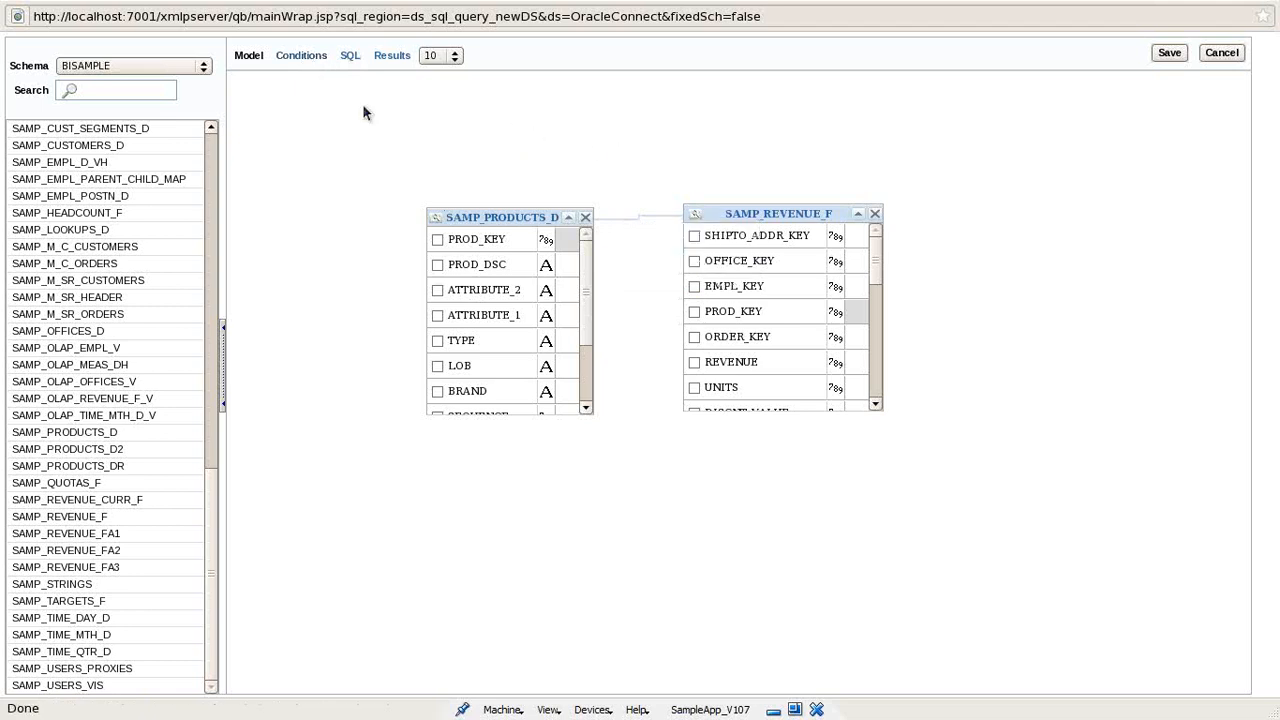
{"action": "left_click", "coordinate": [301, 57]}
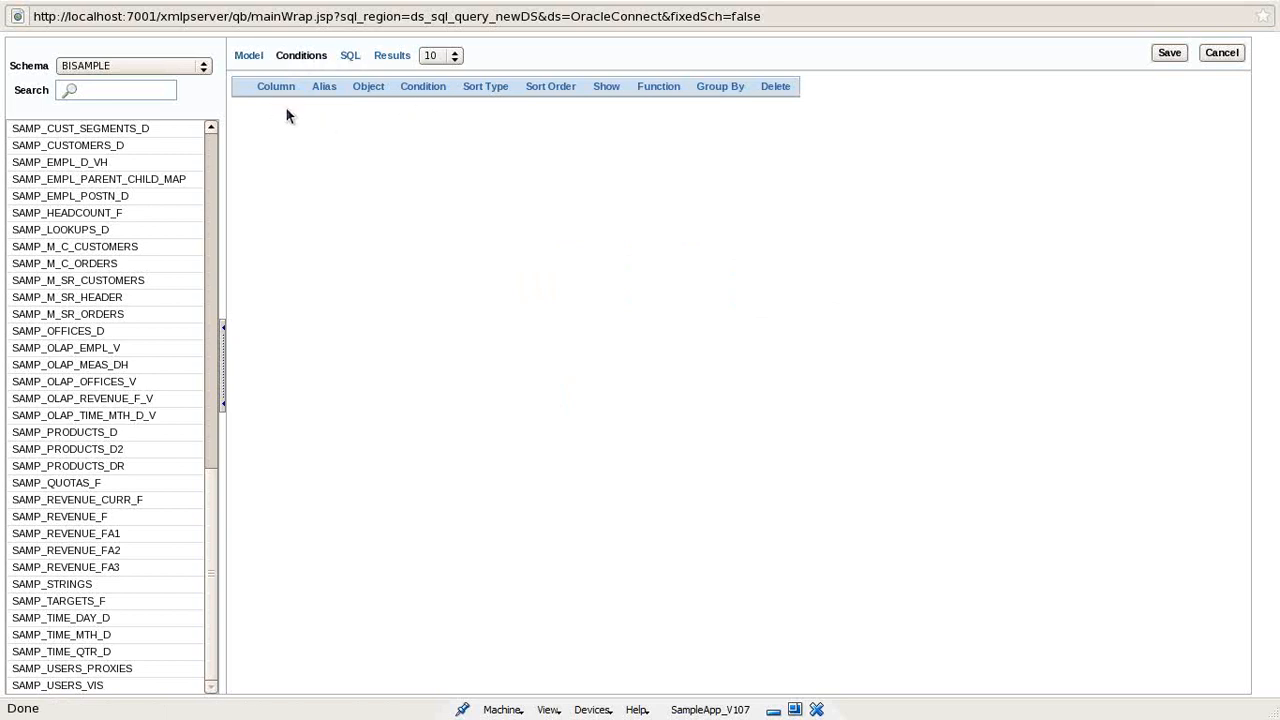
{"action": "left_click", "coordinate": [349, 55]}
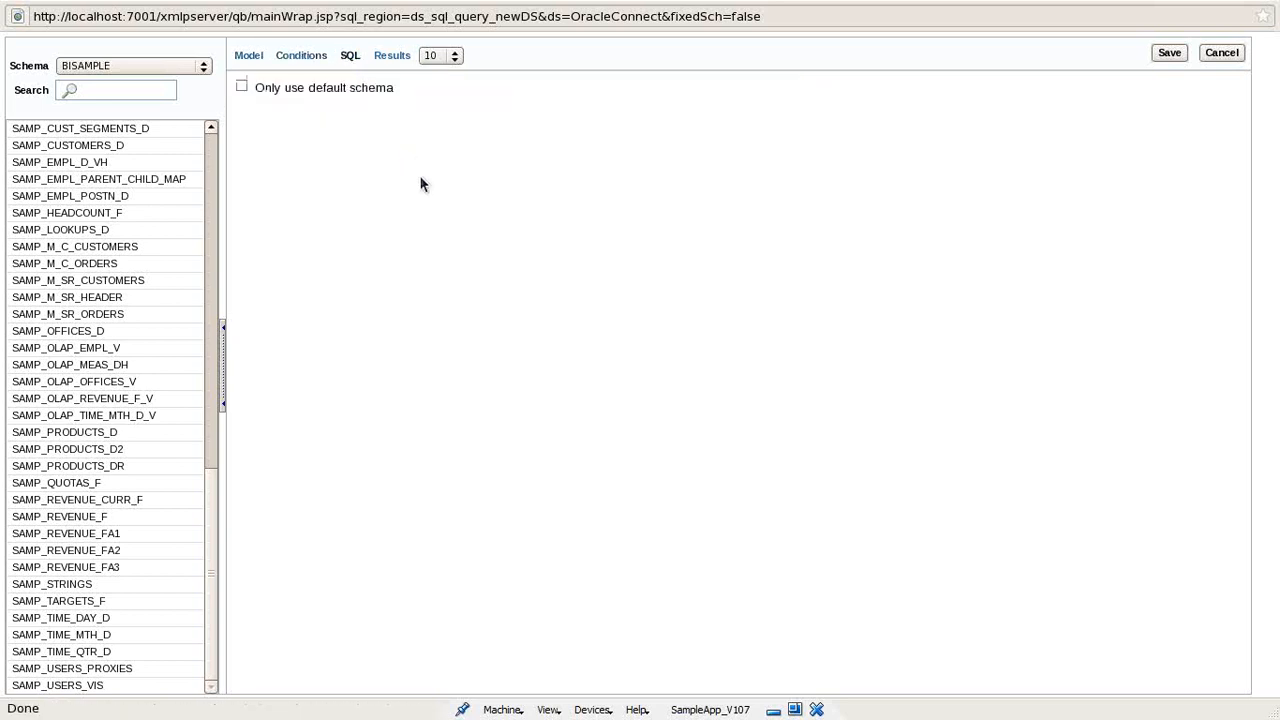
{"action": "left_click", "coordinate": [254, 56]}
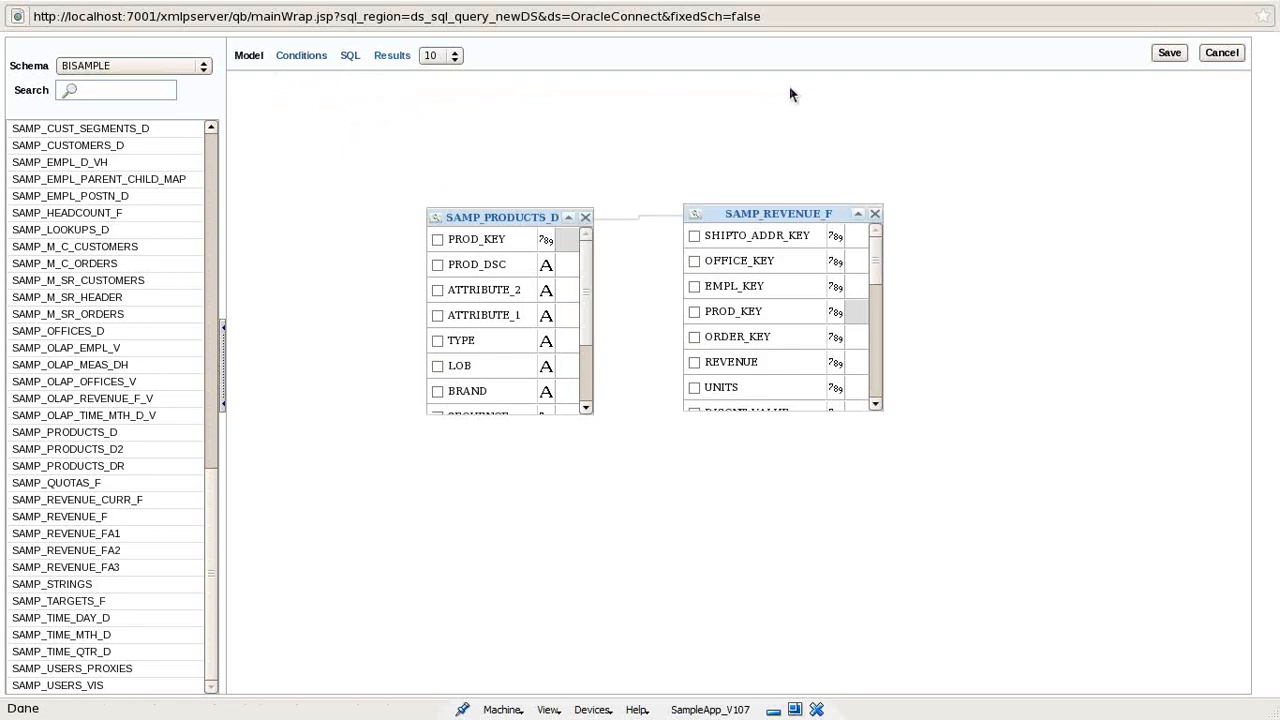
{"action": "left_click", "coordinate": [1167, 52]}
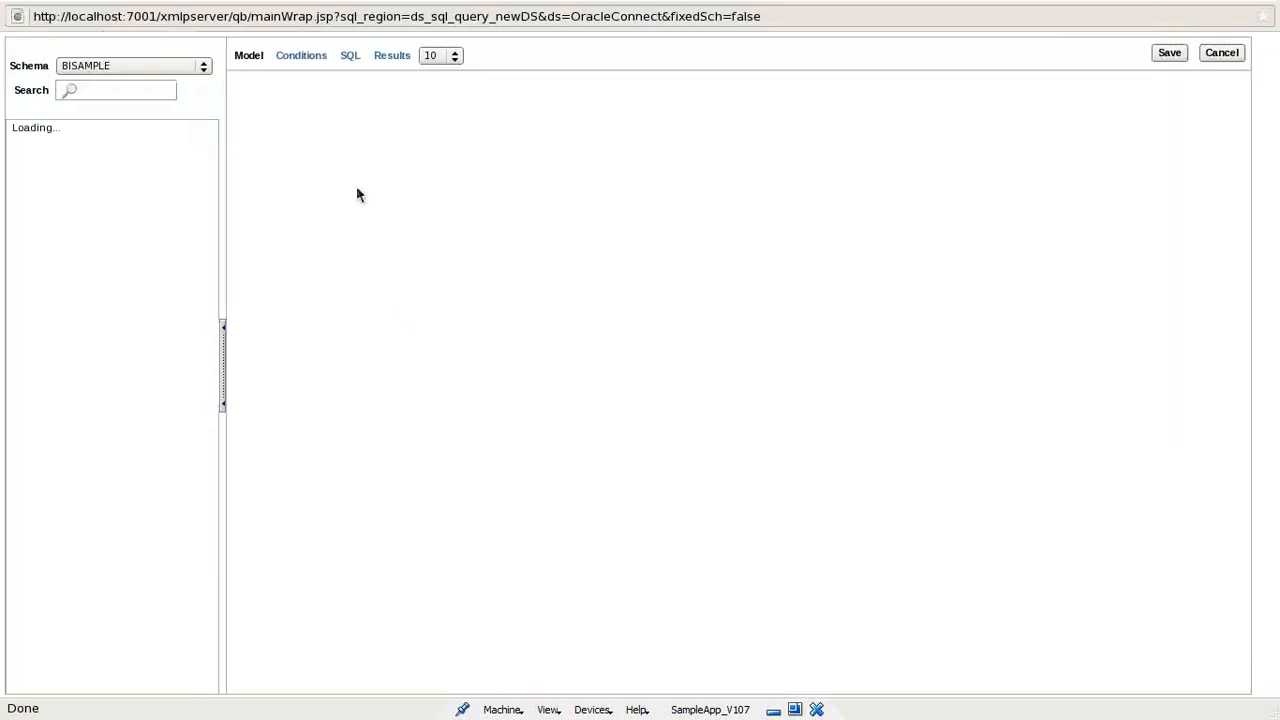
- Add both tables to the model canvas again and join them on PROD_KEY
{"action": "left_click_drag", "start_coordinate": [211, 286], "coordinate": [220, 635]}
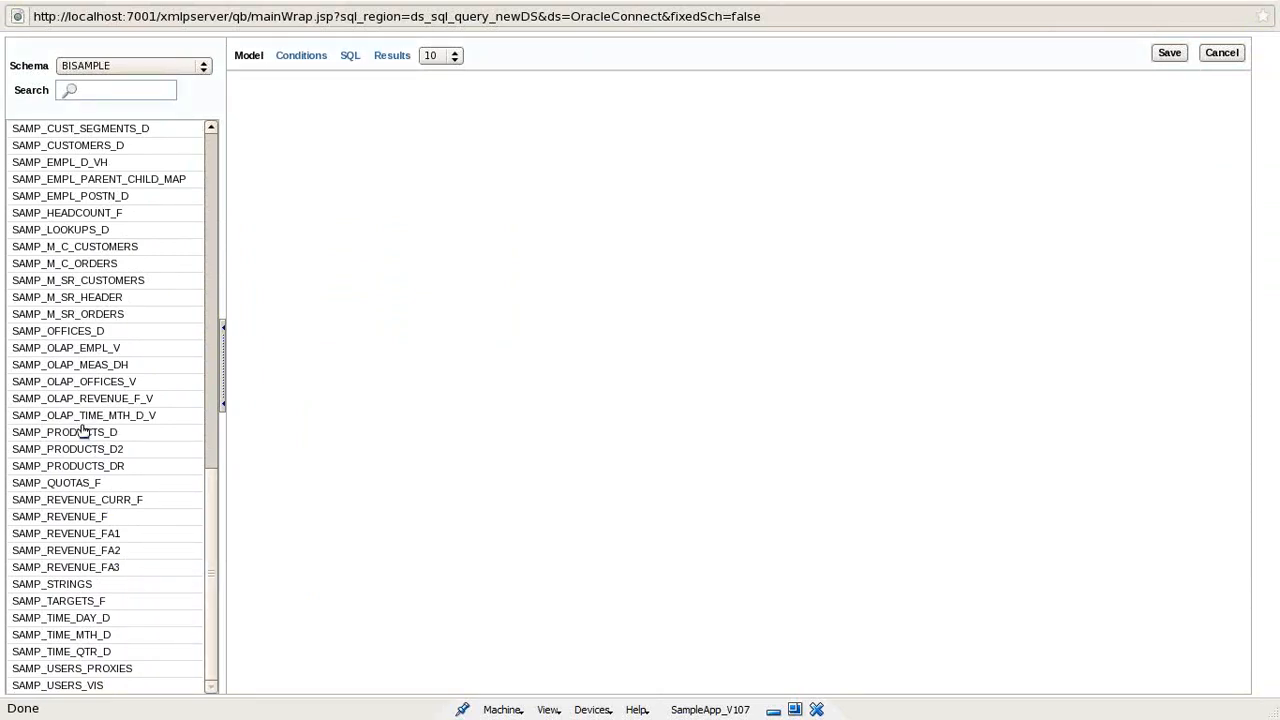
{"action": "left_click_drag", "start_coordinate": [83, 434], "coordinate": [406, 264]}
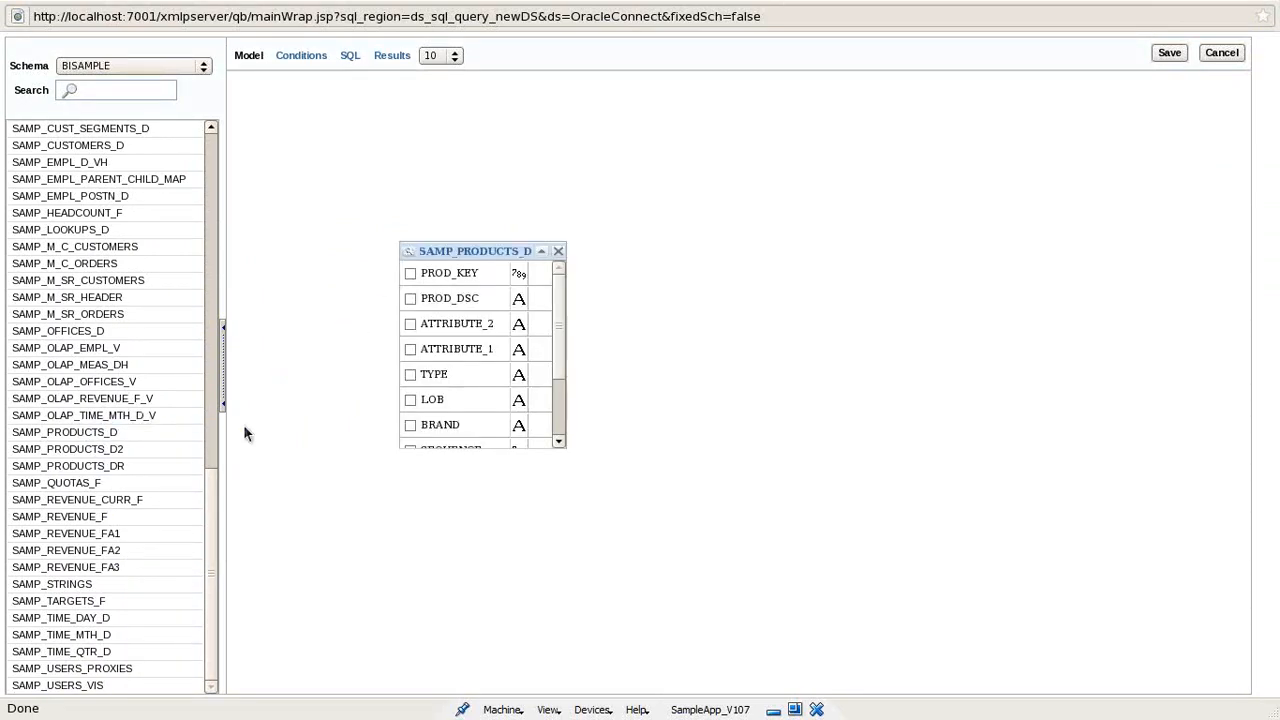
{"action": "left_click_drag", "start_coordinate": [92, 516], "coordinate": [714, 256]}
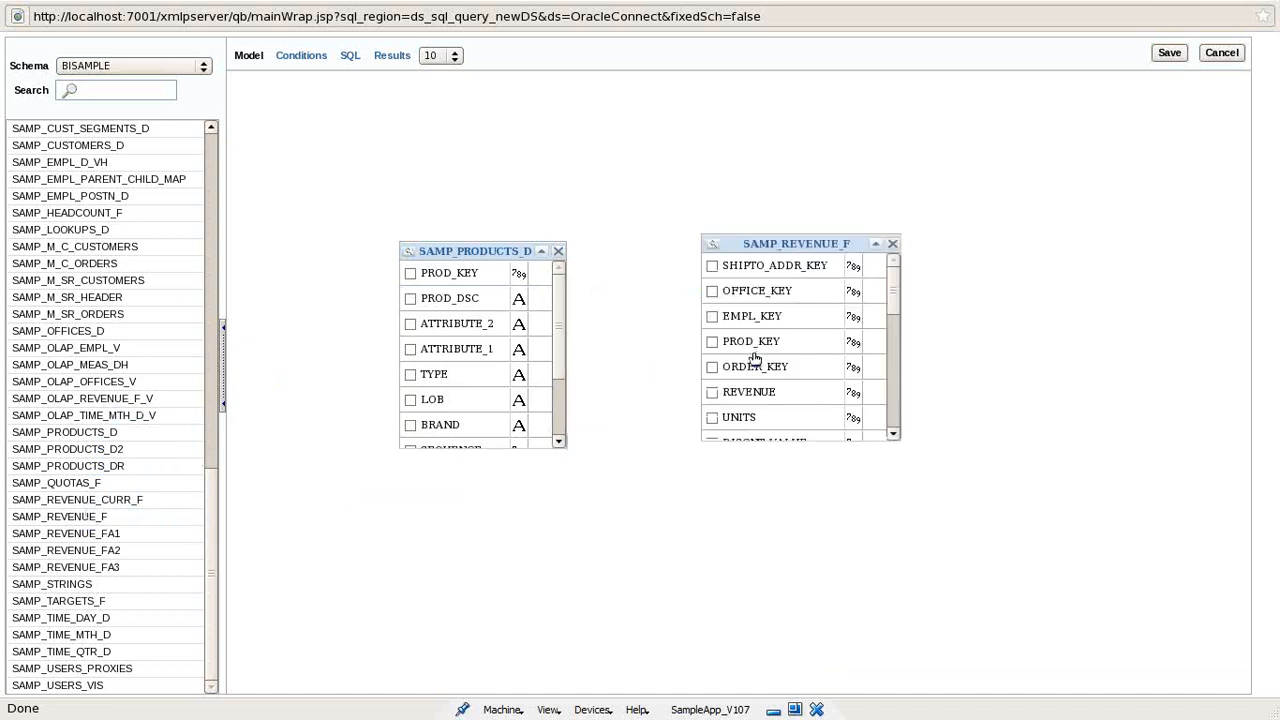
{"action": "left_click_drag", "start_coordinate": [739, 341], "coordinate": [411, 275]}
{"action": "left_click_drag", "start_coordinate": [457, 286], "coordinate": [759, 355]}
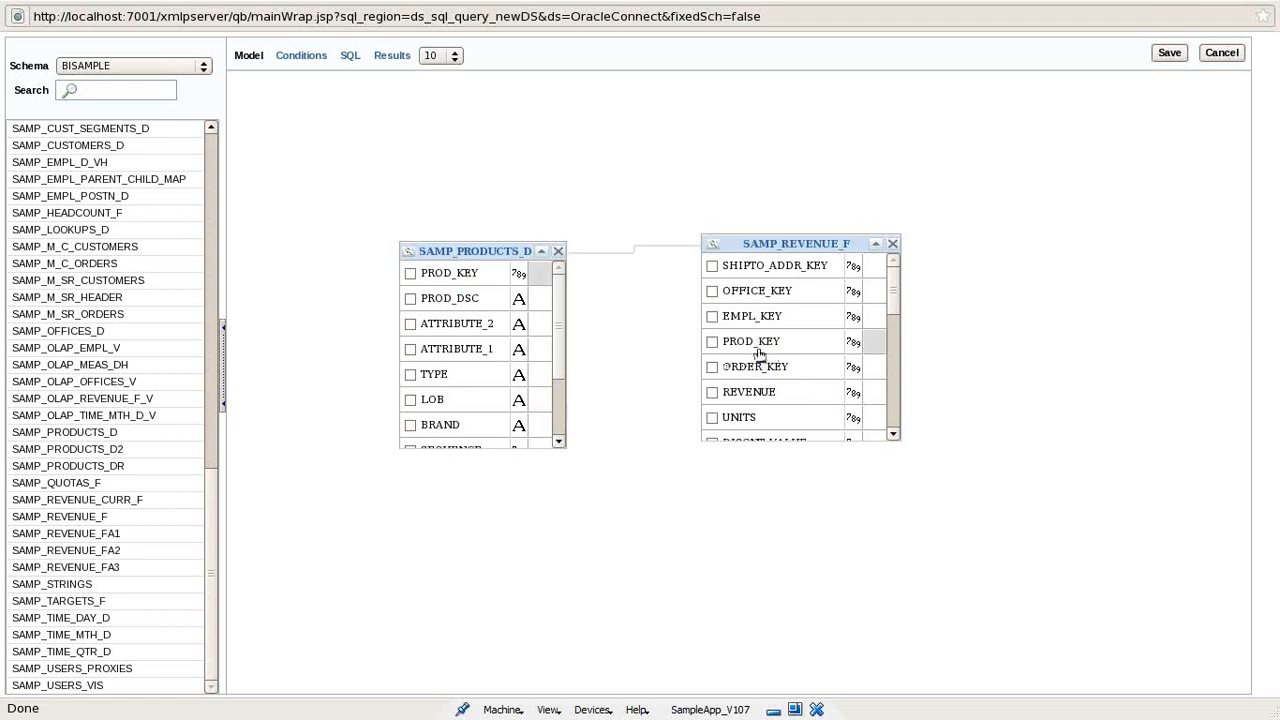
- Select the LOB, BRAND, TYPE and REVENUE columns for the query
{"action": "left_click", "coordinate": [410, 399]}
{"action": "left_click", "coordinate": [410, 425]}
{"action": "mouse_move", "coordinate": [561, 362]}
{"action": "left_mouse_down"}
{"action": "mouse_move", "coordinate": [555, 416]}
{"action": "mouse_move", "coordinate": [558, 365]}
{"action": "left_mouse_up"}
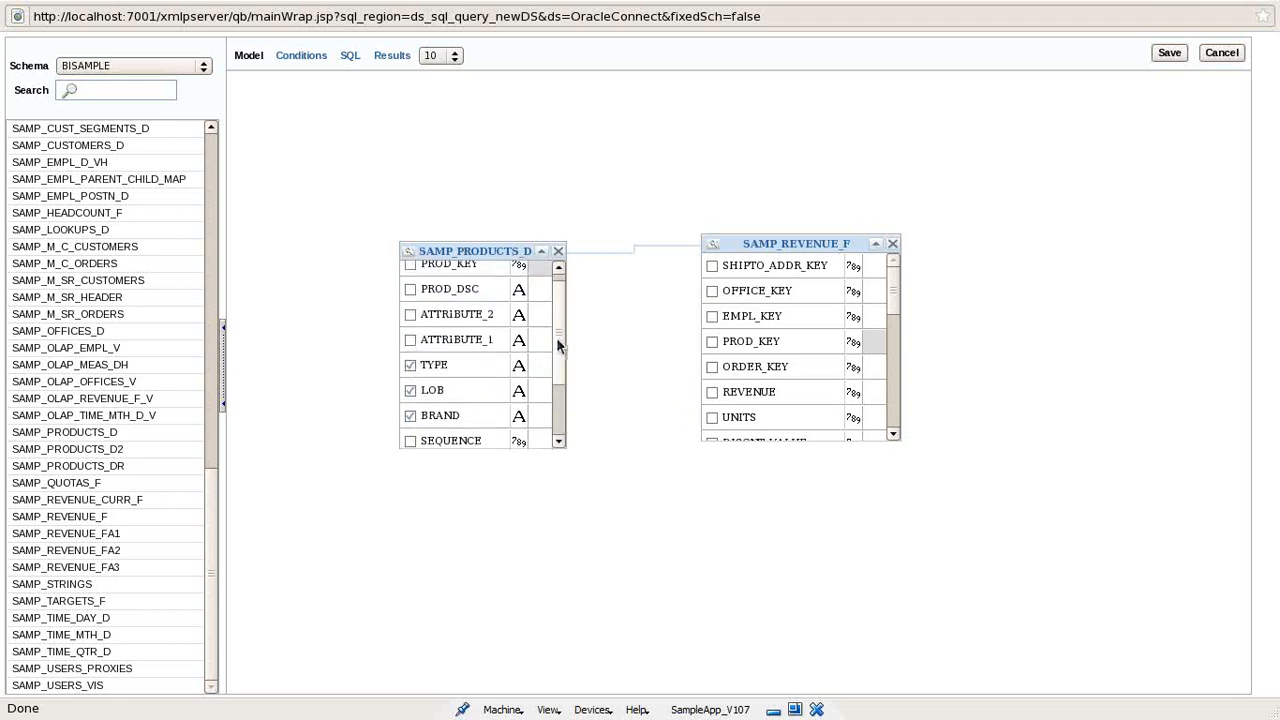
{"action": "left_click_drag", "start_coordinate": [556, 337], "coordinate": [558, 330]}
{"action": "left_click", "coordinate": [712, 392]}
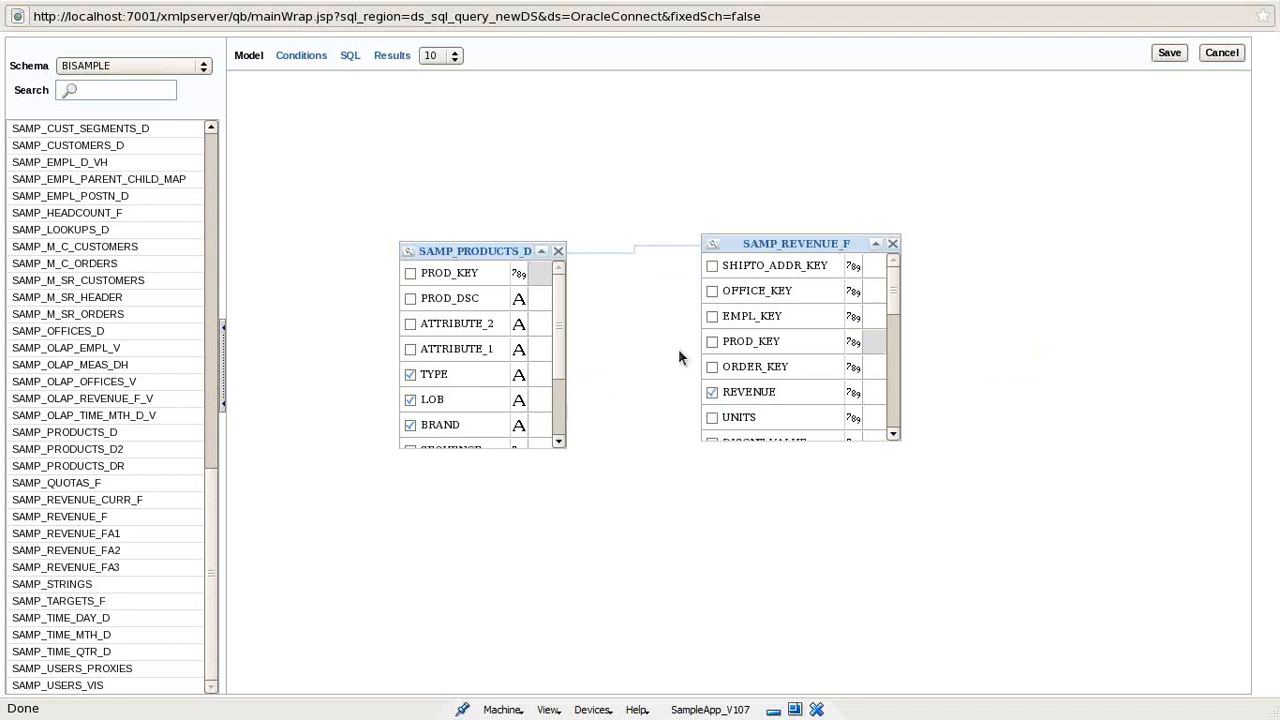
{"action": "left_click", "coordinate": [300, 60]}
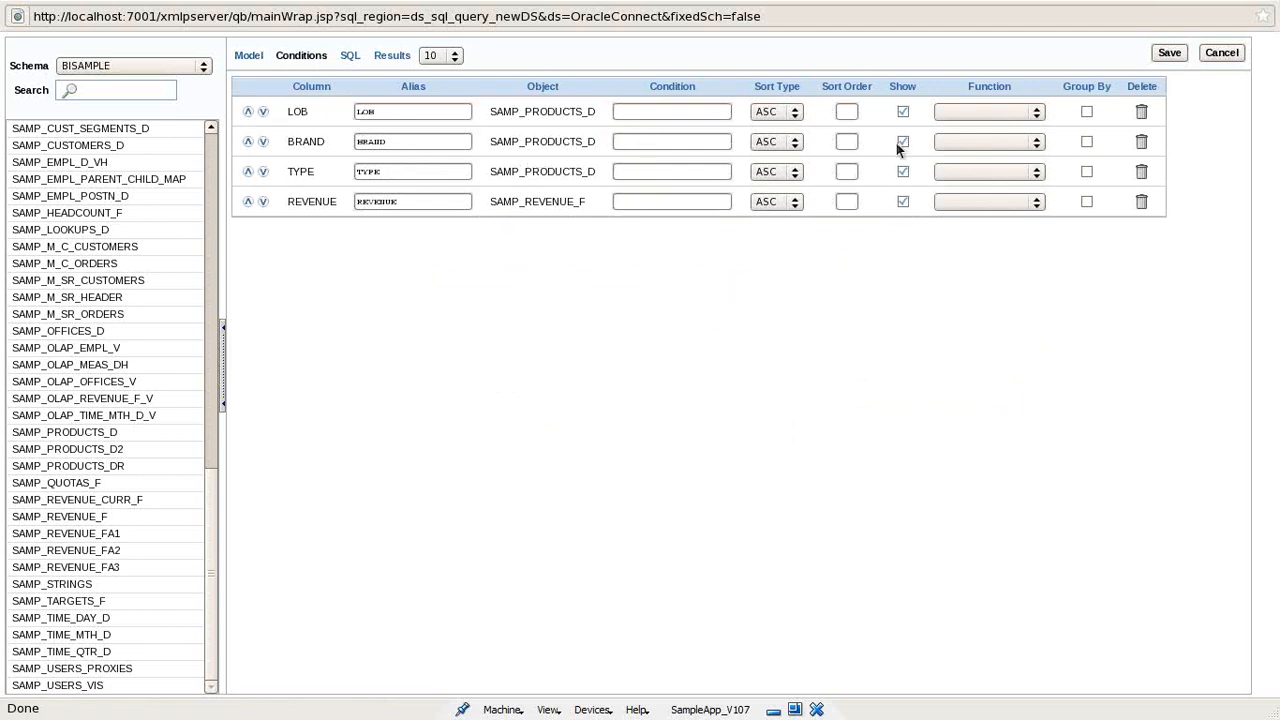
- Give LOB sort order 1, apply SUM to REVENUE, and remove the 'Food and Beverages' LOB filter
{"action": "left_click", "coordinate": [662, 108]}
{"action": "left_click", "coordinate": [985, 112]}
{"action": "left_click", "coordinate": [984, 118]}
{"action": "type", "text": "and Beverages"}
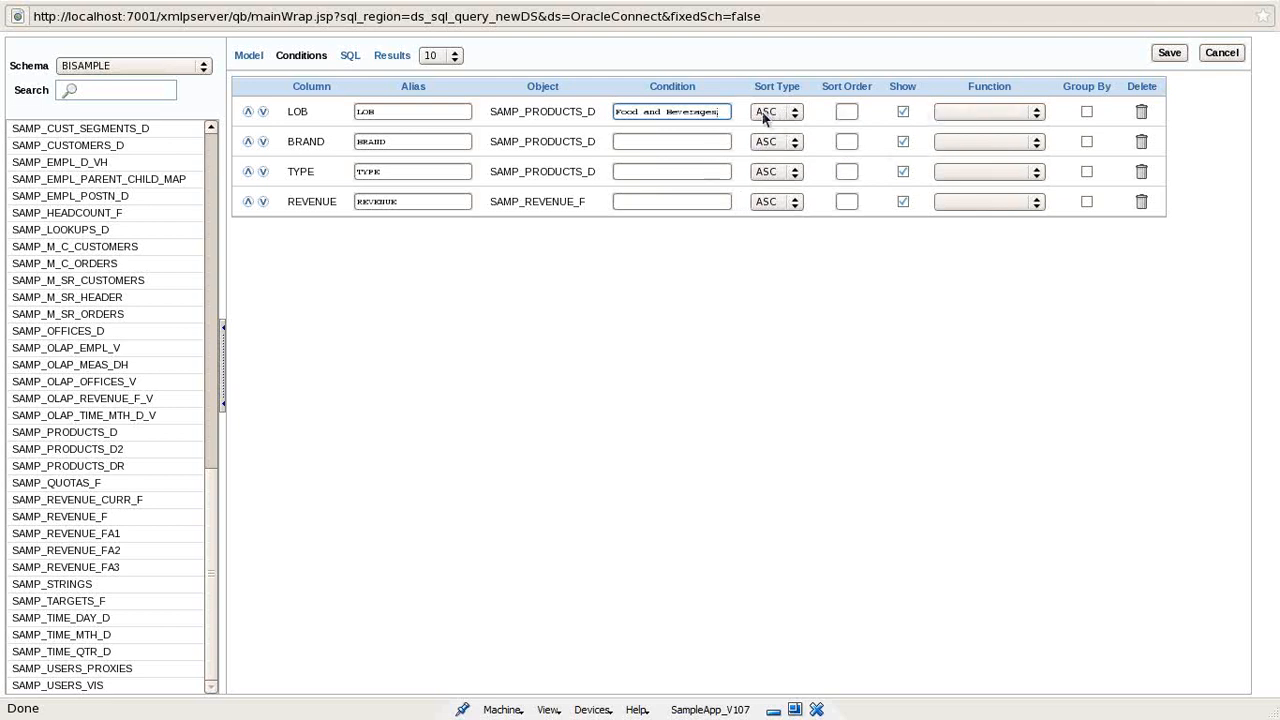
{"action": "left_click", "coordinate": [850, 112]}
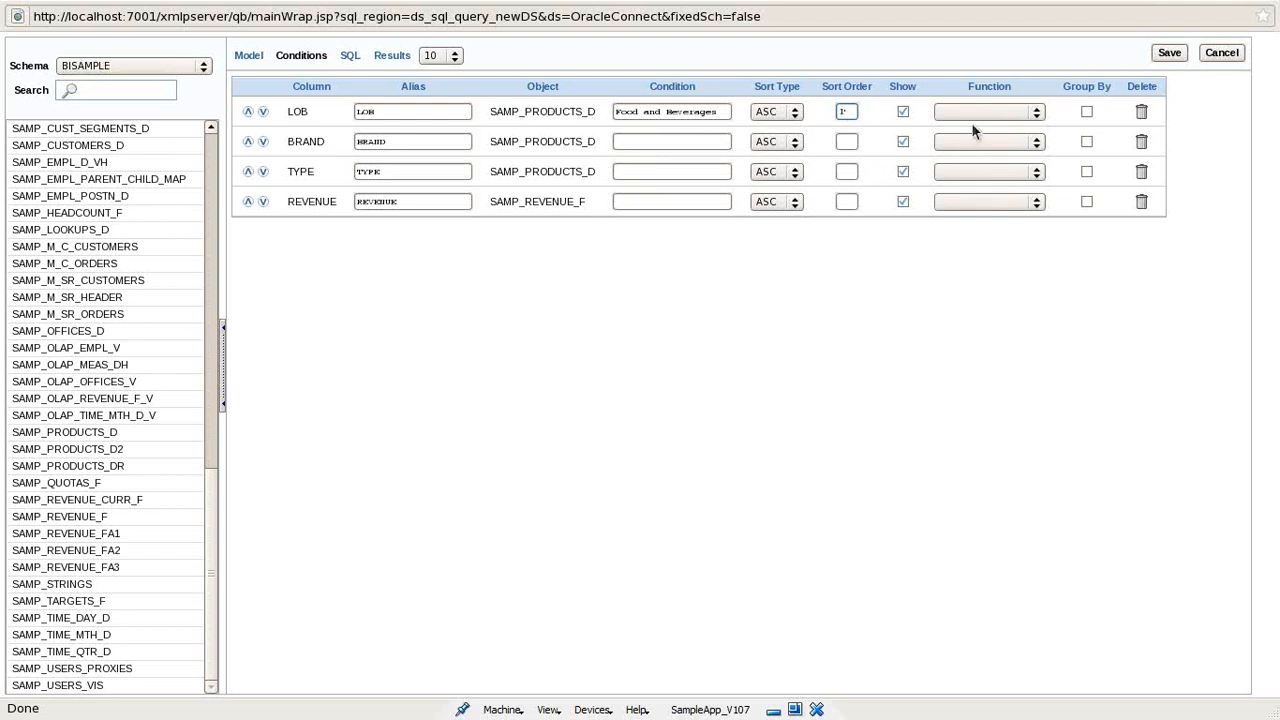
{"action": "left_click", "coordinate": [962, 201]}
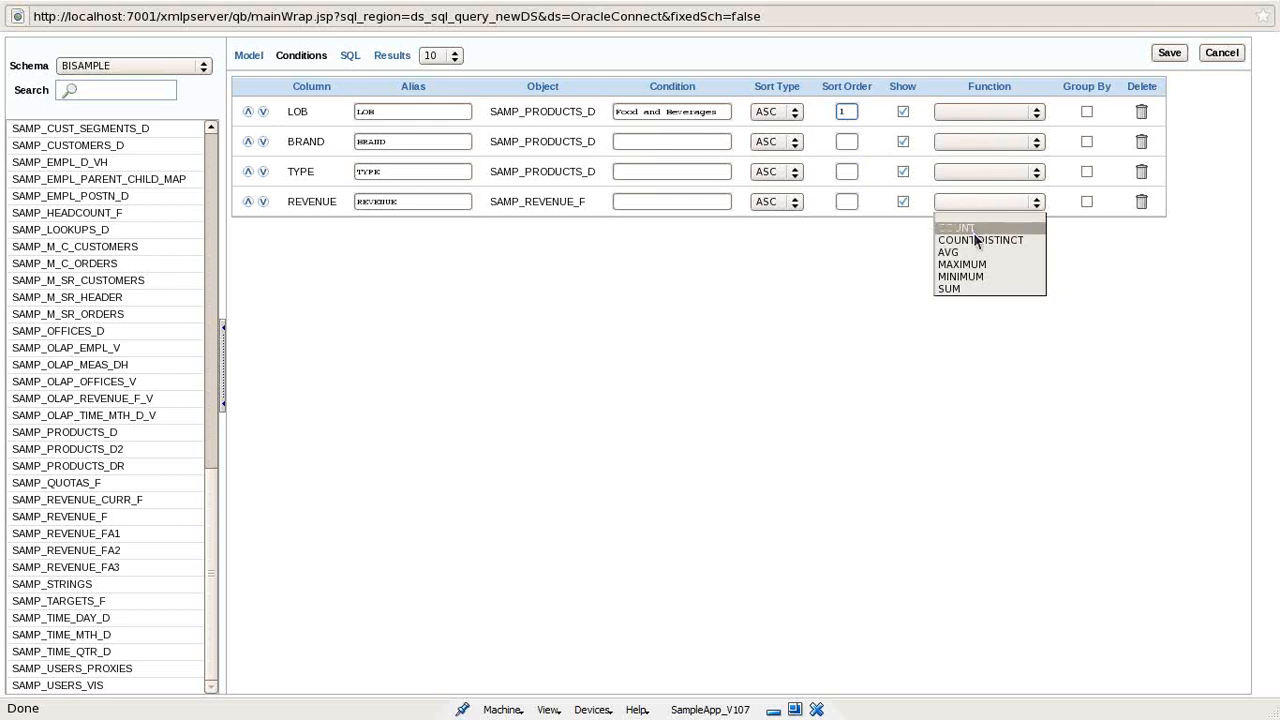
{"action": "left_click", "coordinate": [963, 289]}
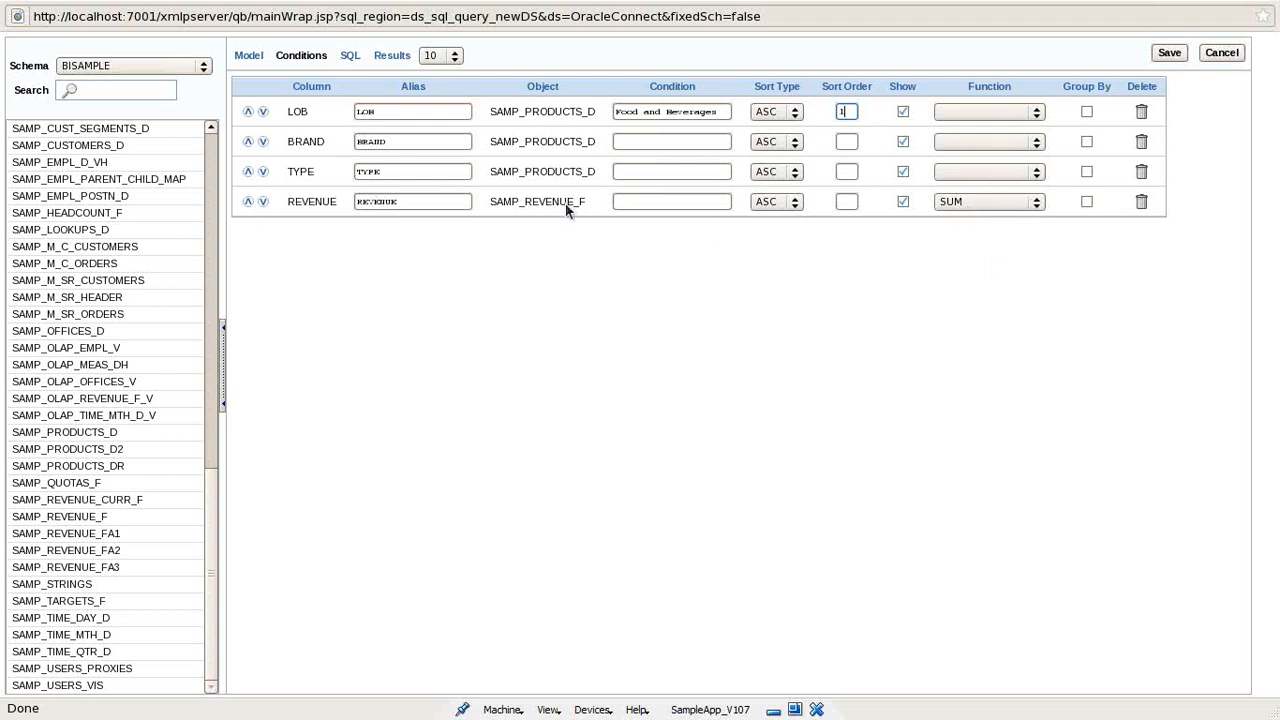
{"action": "left_click_drag", "start_coordinate": [716, 114], "coordinate": [594, 98]}
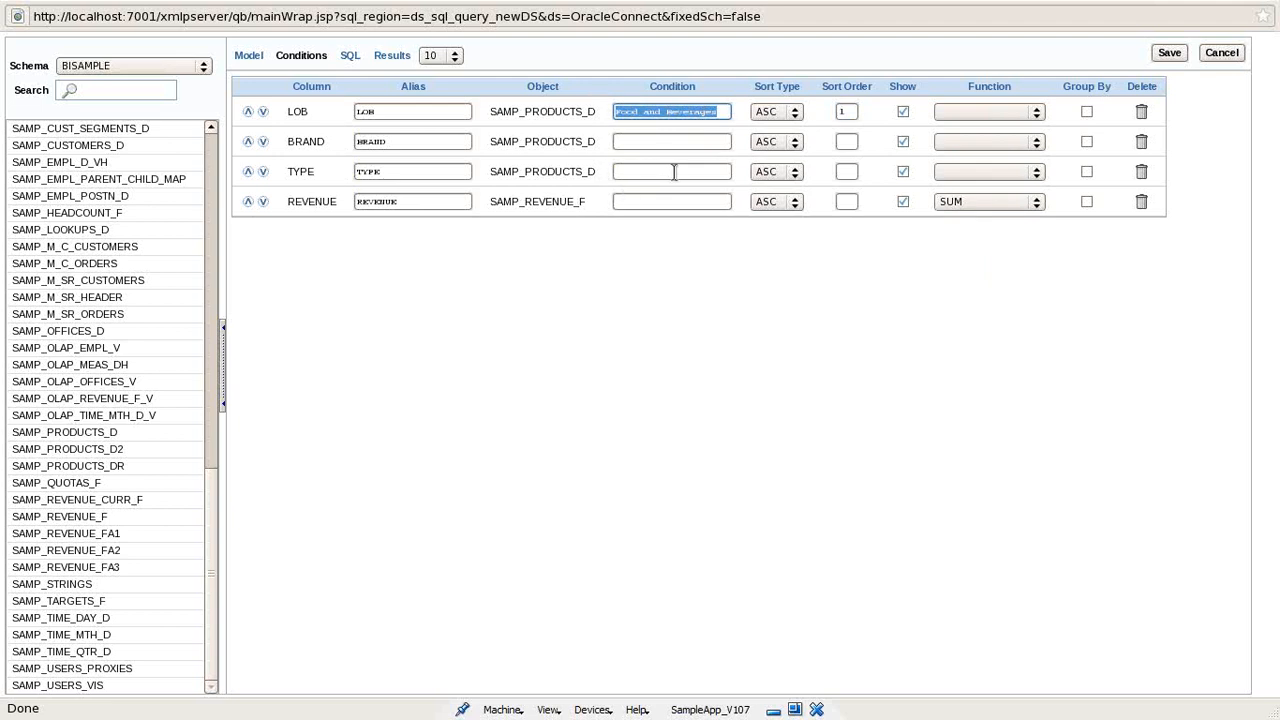
{"action": "key", "text": "BackSpace"}
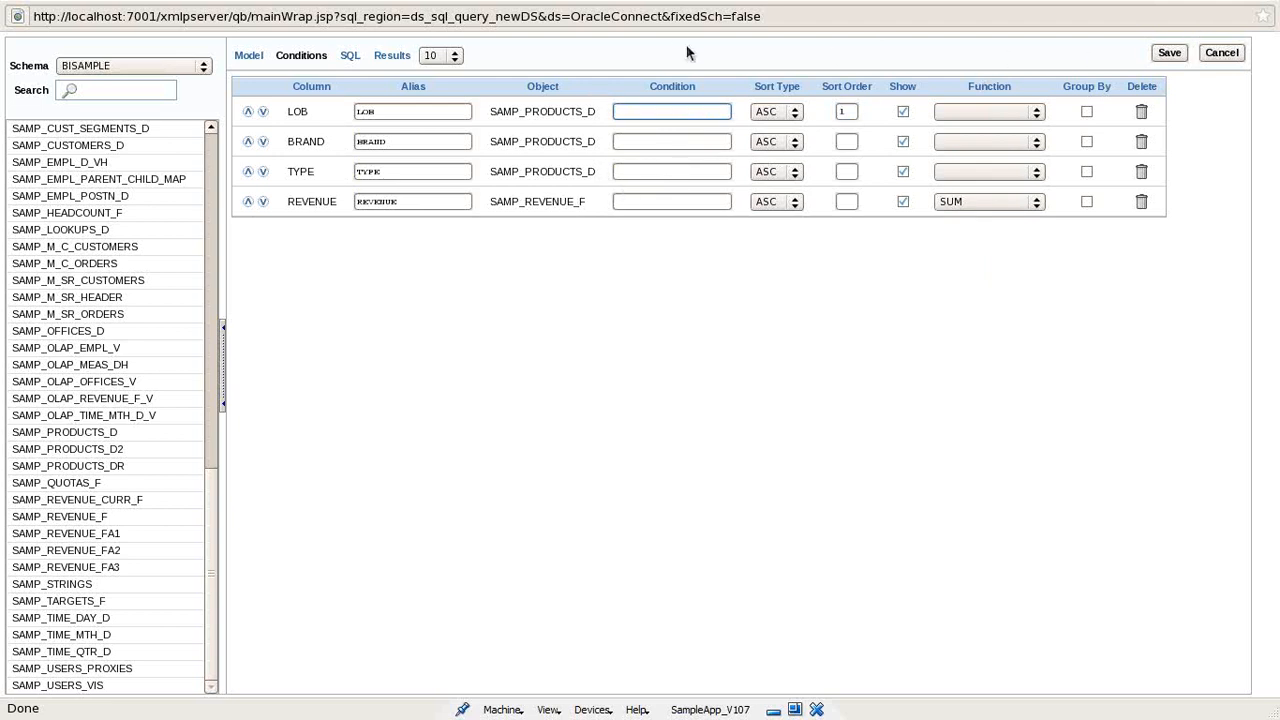
{"action": "left_click", "coordinate": [350, 57]}
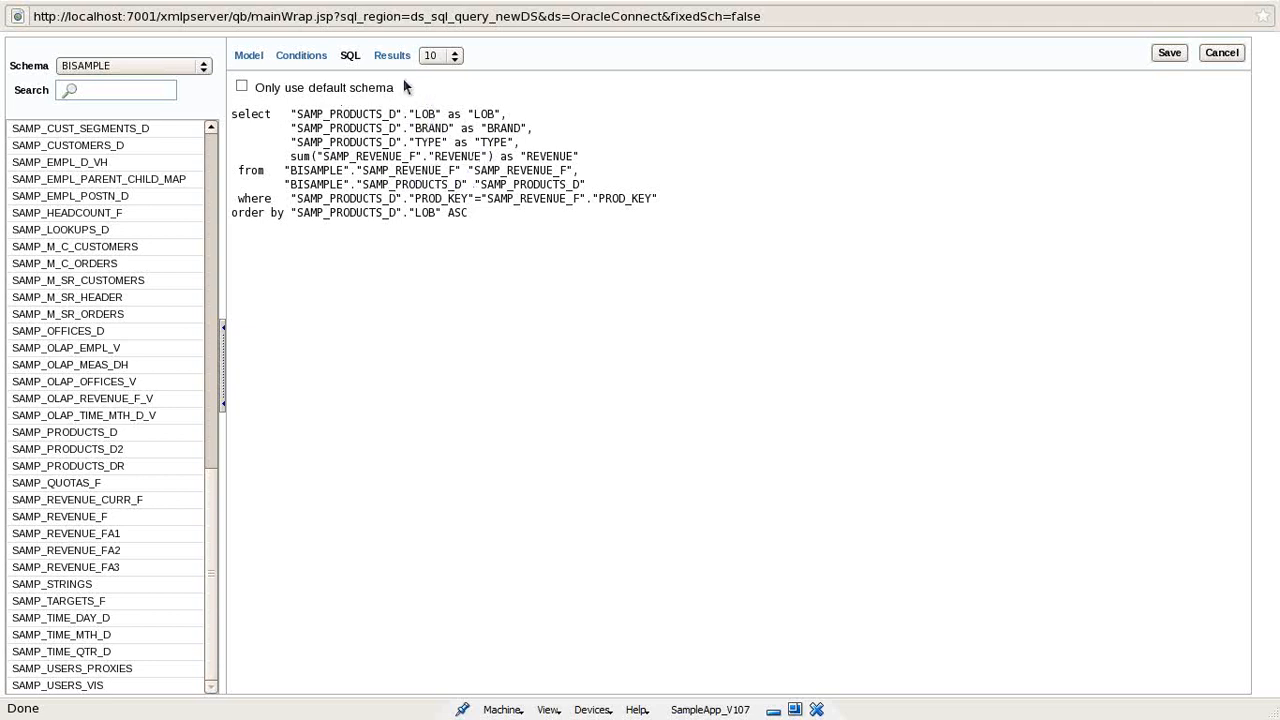
- Tick Group By for LOB, BRAND and TYPE, verify the SQL, and save it to the data set
{"action": "left_click", "coordinate": [304, 56]}
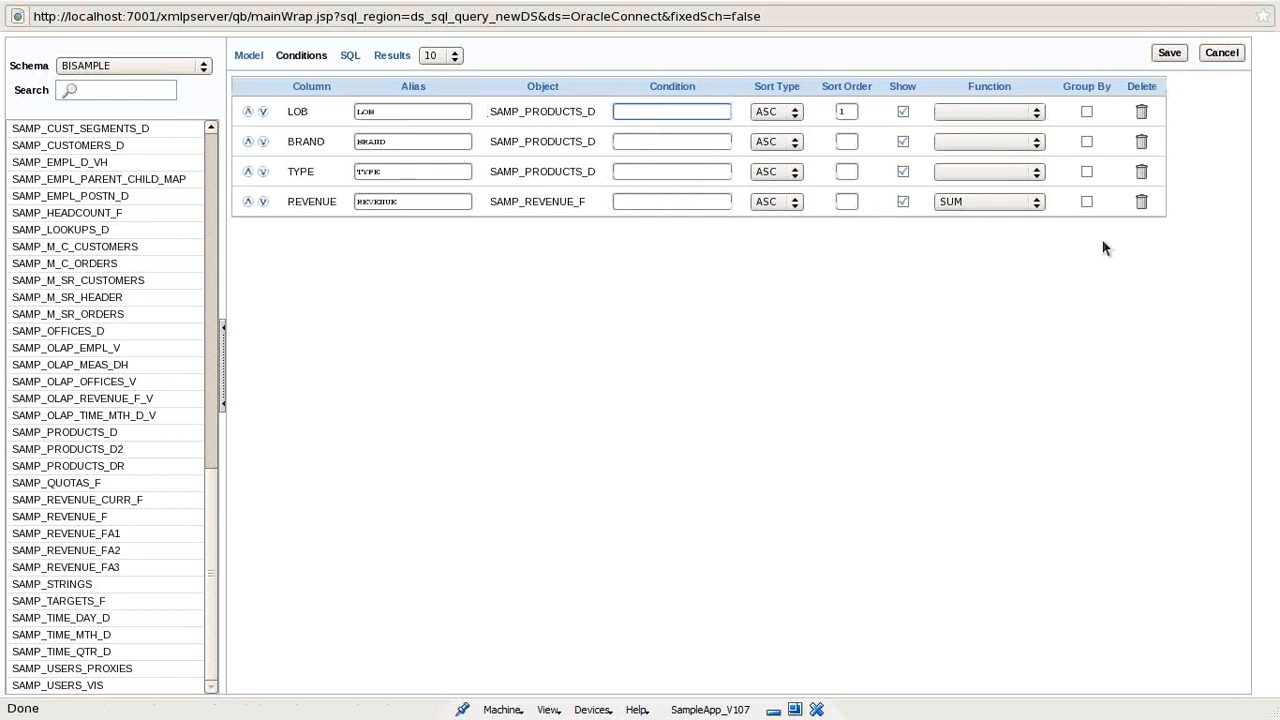
{"action": "left_click", "coordinate": [1087, 172]}
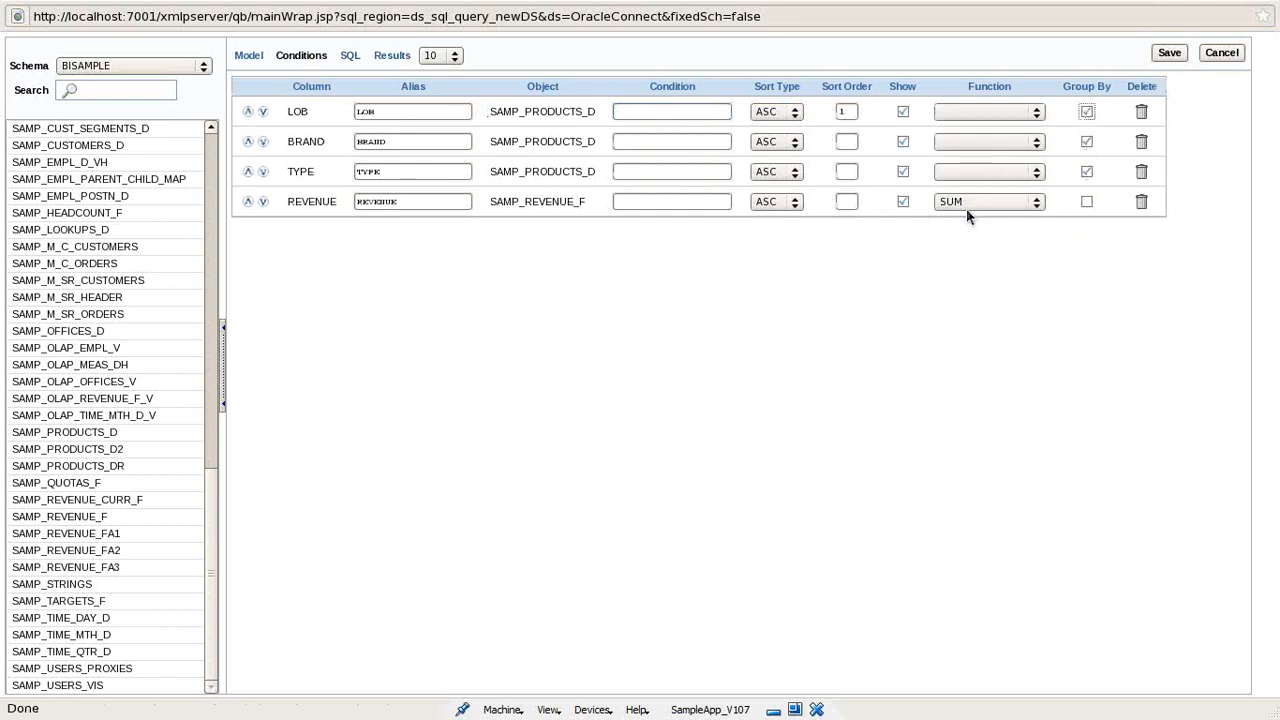
{"action": "left_click", "coordinate": [349, 55]}
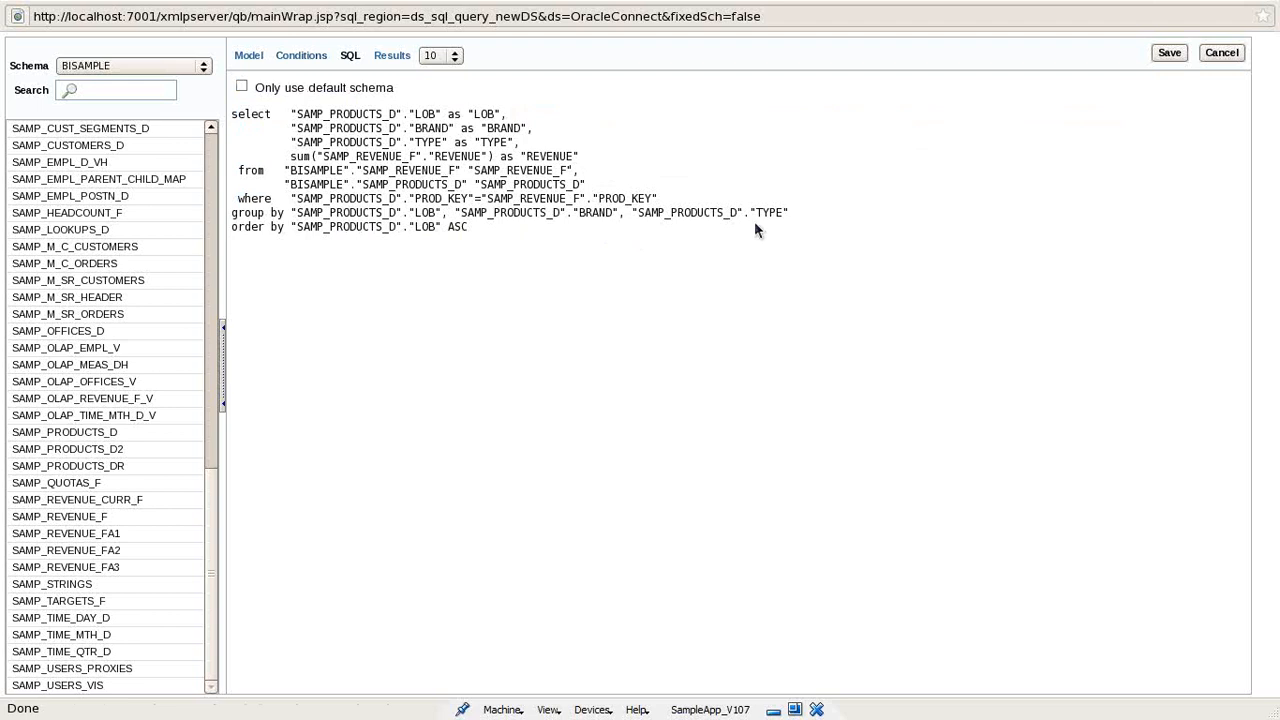
{"action": "left_click", "coordinate": [1179, 57]}
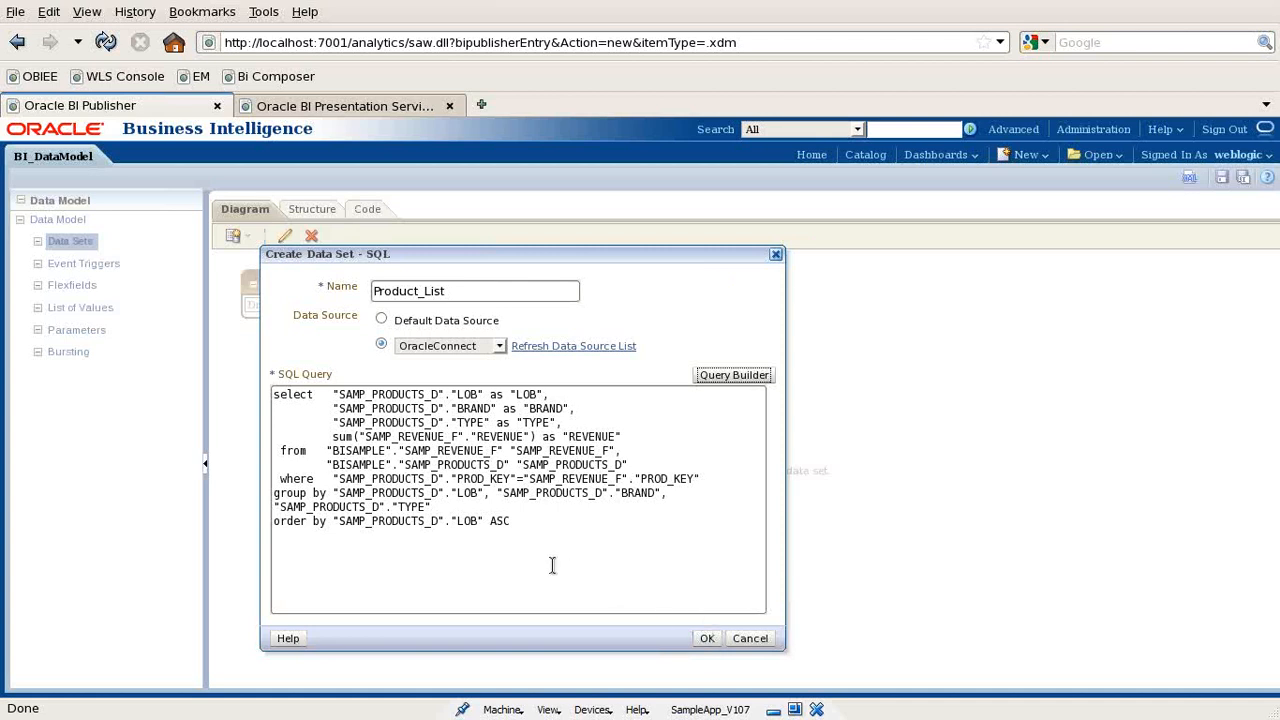
- Create the Product_List data set from the generated query and exit browser full-screen with F11
{"action": "left_click_drag", "start_coordinate": [527, 520], "coordinate": [200, 392]}
{"action": "key", "text": "ctrl+c"}
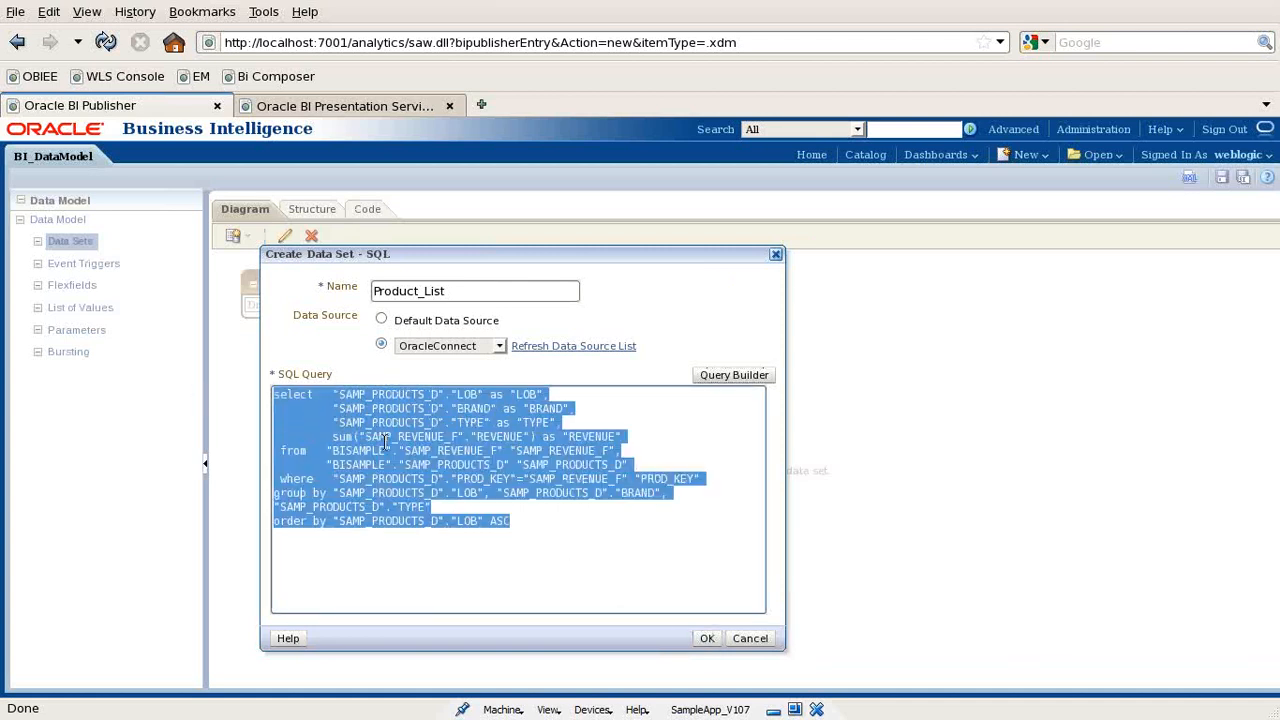
{"action": "left_click", "coordinate": [707, 638]}
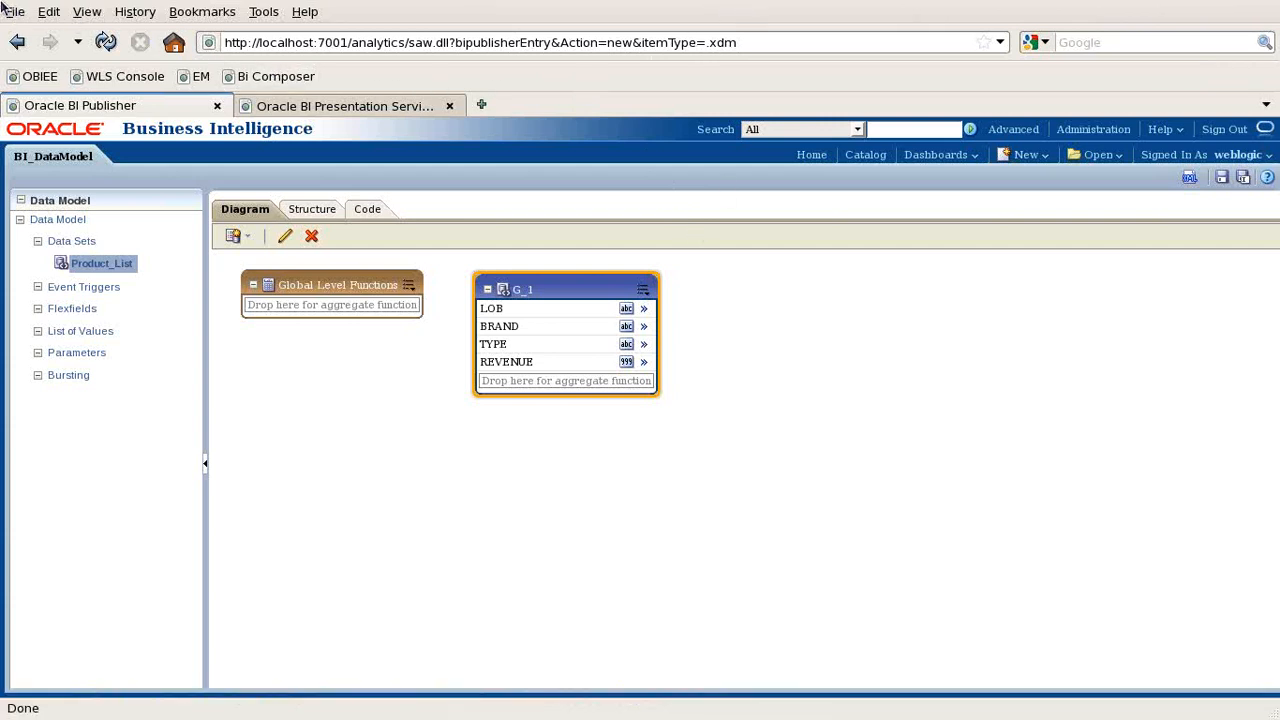
{"action": "key", "text": "Menu"}
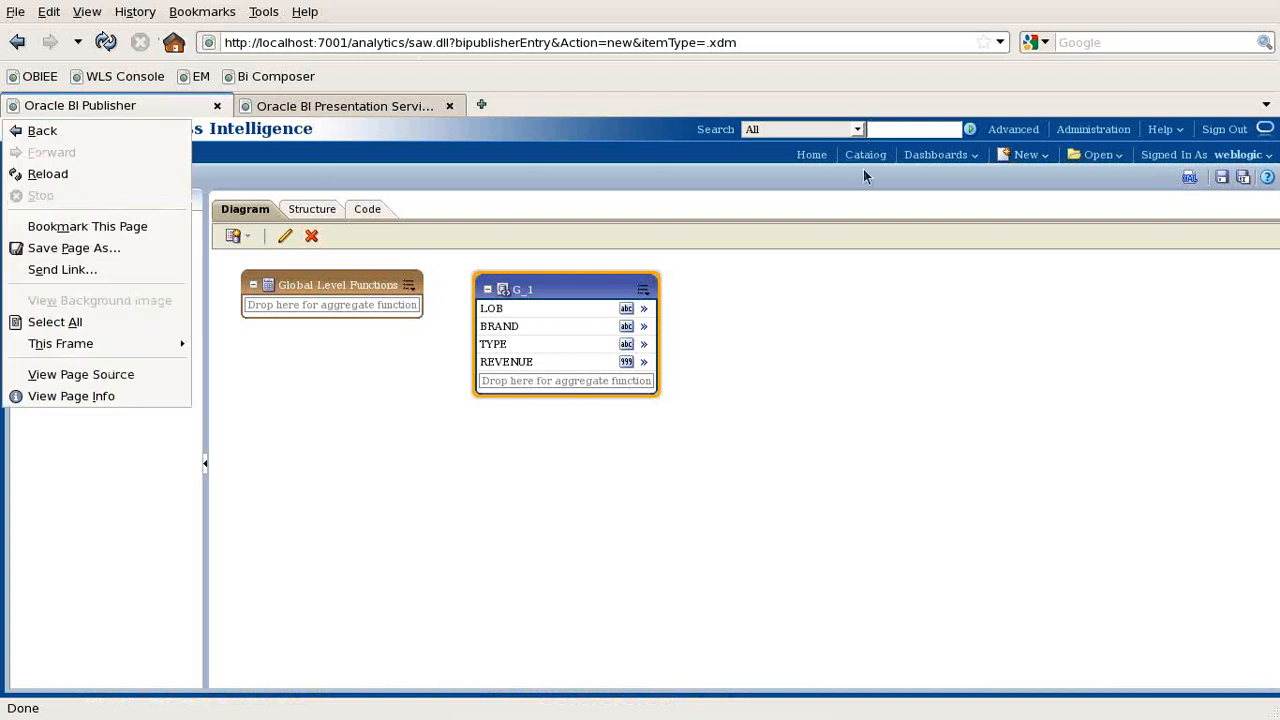
{"action": "key", "text": "Escape"}
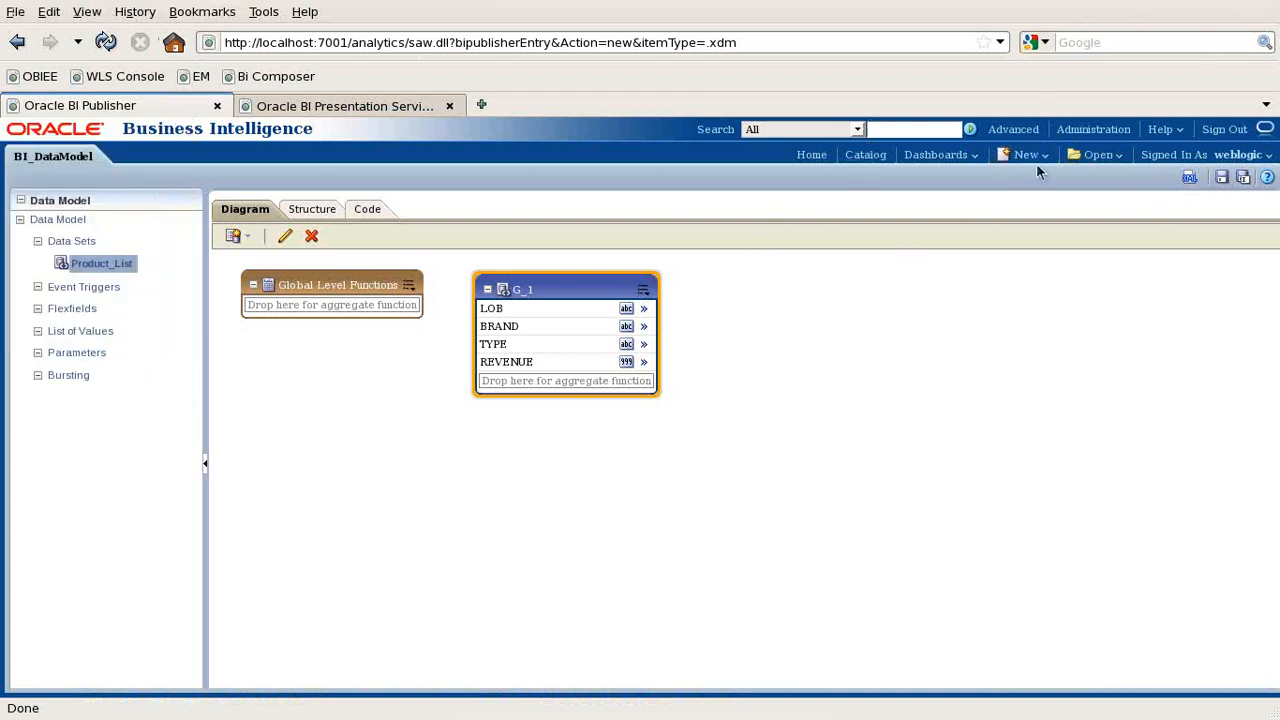
{"action": "key", "text": "F11"}
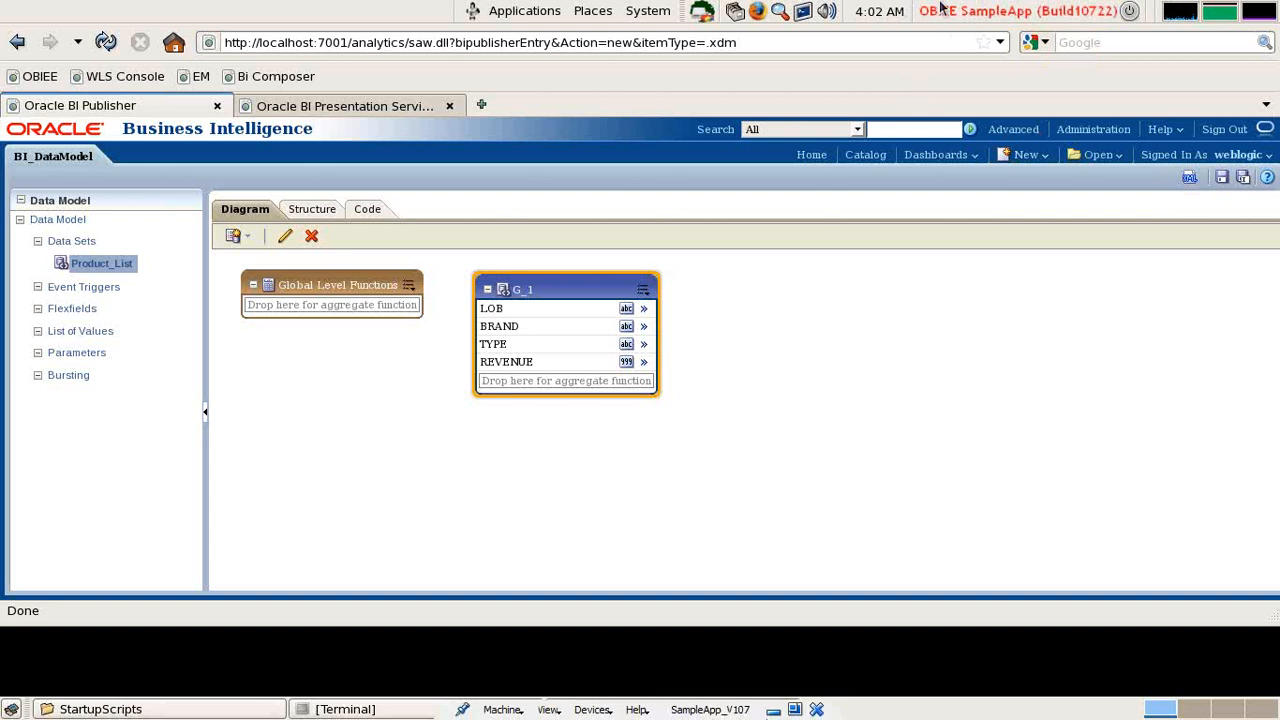
- Reposition the Firefox window, then minimize it and the StartupScripts folder window
{"action": "key", "text": "alt+space"}
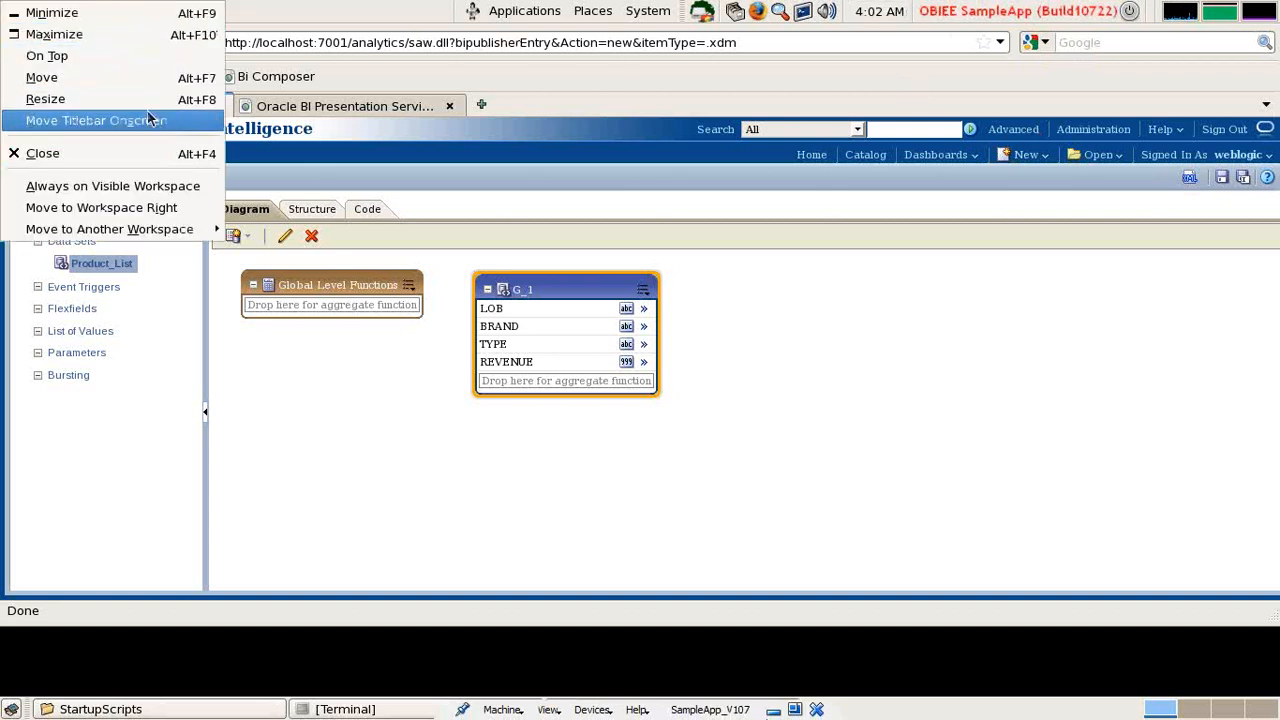
{"action": "left_click", "coordinate": [104, 76]}
{"action": "key", "text": "Down"}
{"action": "key", "text": "Down"}
{"action": "key", "text": "Down"}
{"action": "key", "text": "Down"}
{"action": "key", "text": "Down"}
{"action": "key", "text": "Down"}
{"action": "key", "text": "Down"}
{"action": "key", "text": "Down"}
{"action": "key", "text": "Down"}
{"action": "key", "text": "Down"}
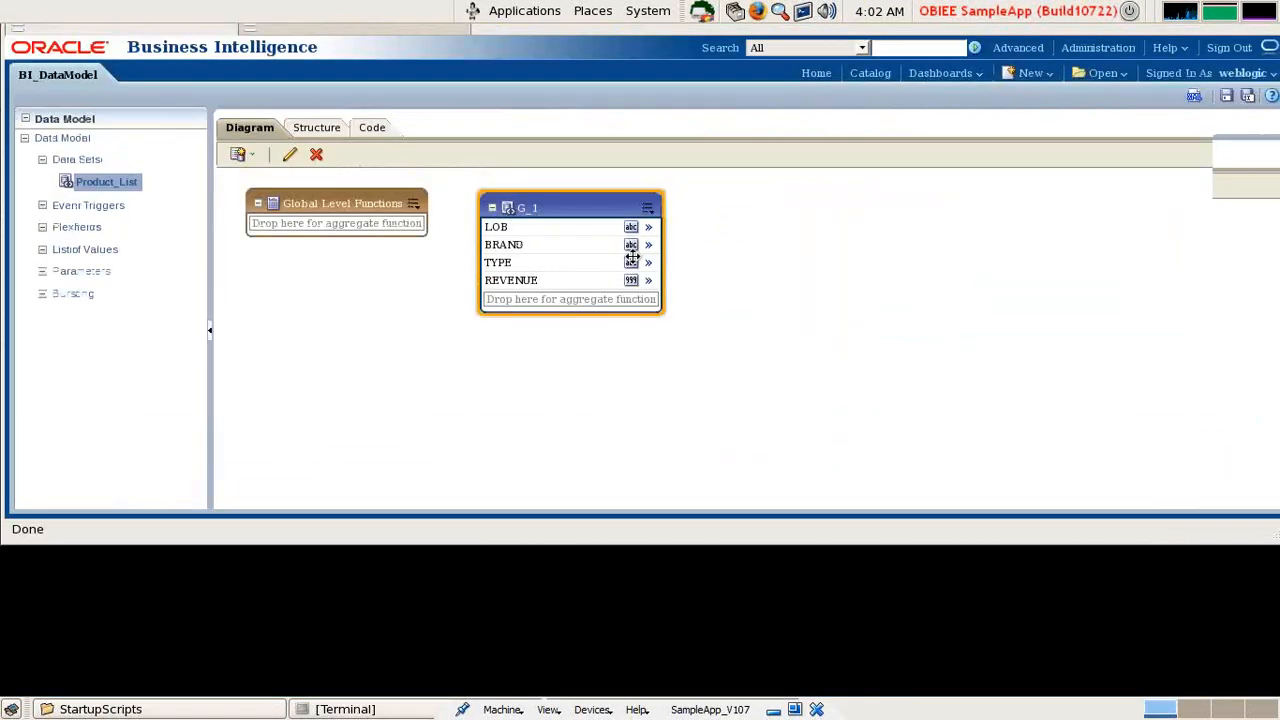
{"action": "left_click", "coordinate": [635, 302]}
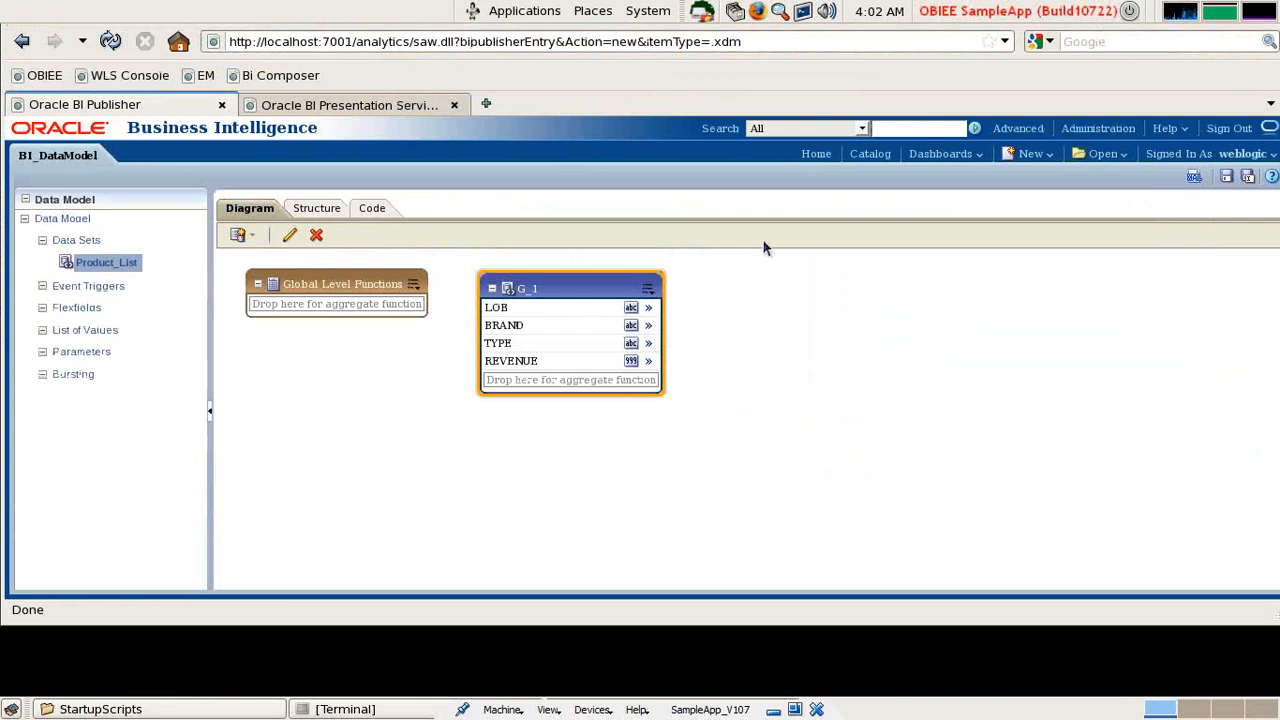
{"action": "key", "text": "alt+space"}
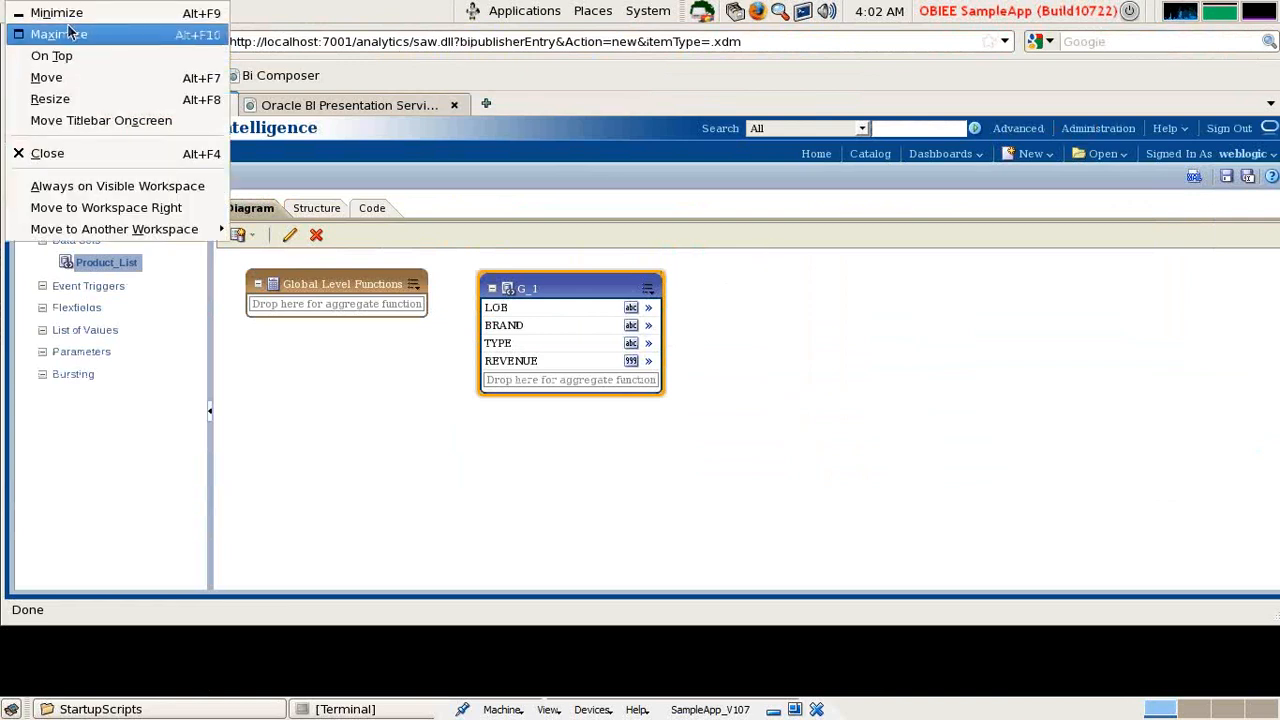
{"action": "left_click", "coordinate": [71, 80]}
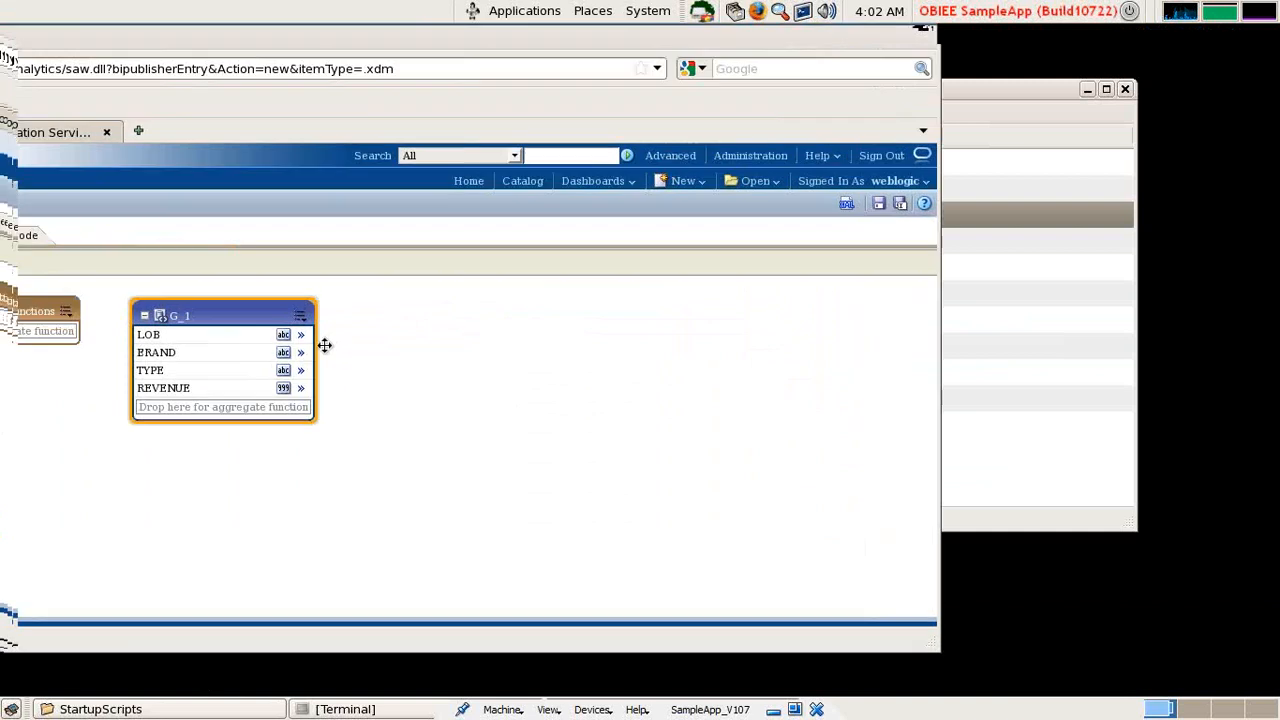
{"action": "left_click", "coordinate": [418, 433]}
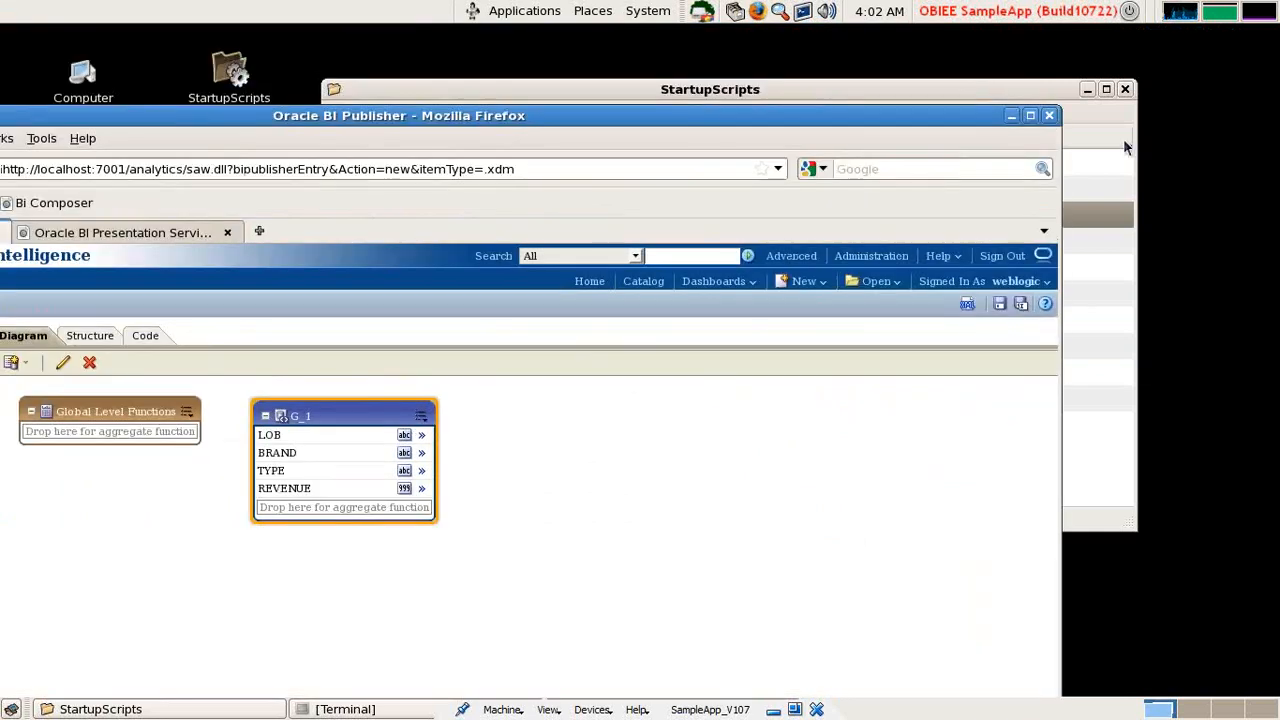
{"action": "left_click", "coordinate": [1012, 117]}
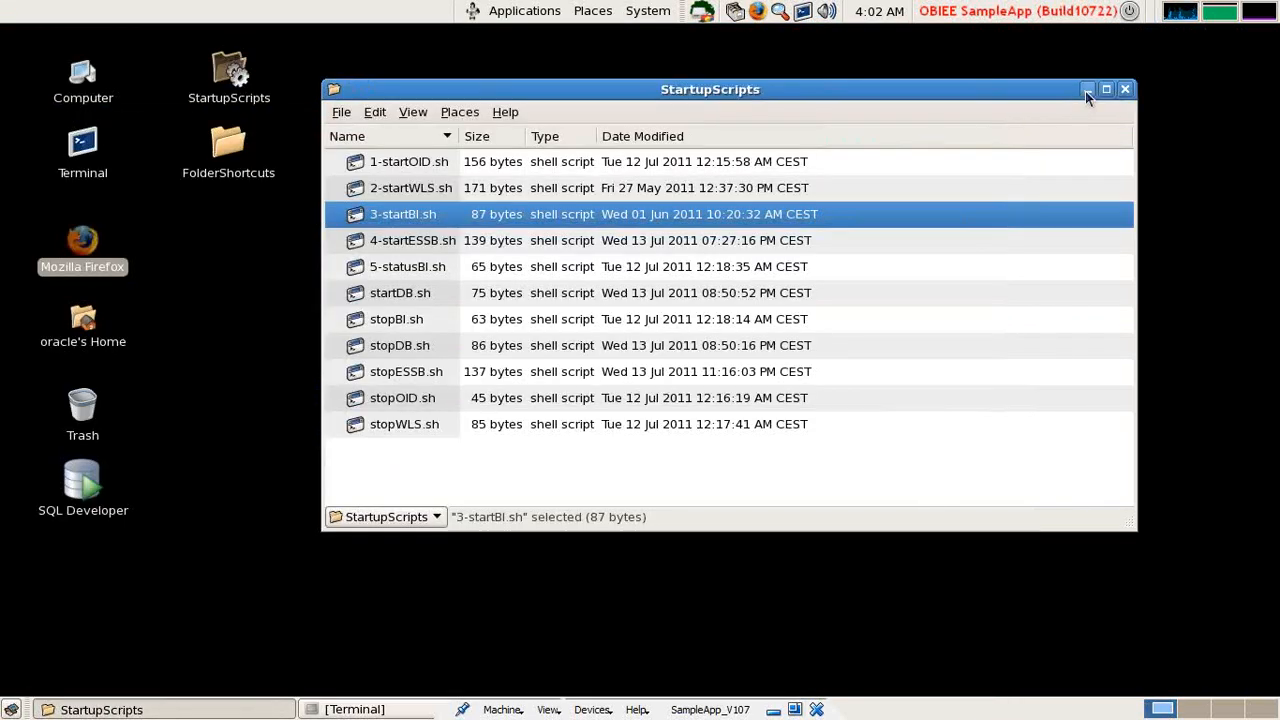
{"action": "left_click", "coordinate": [1087, 89]}
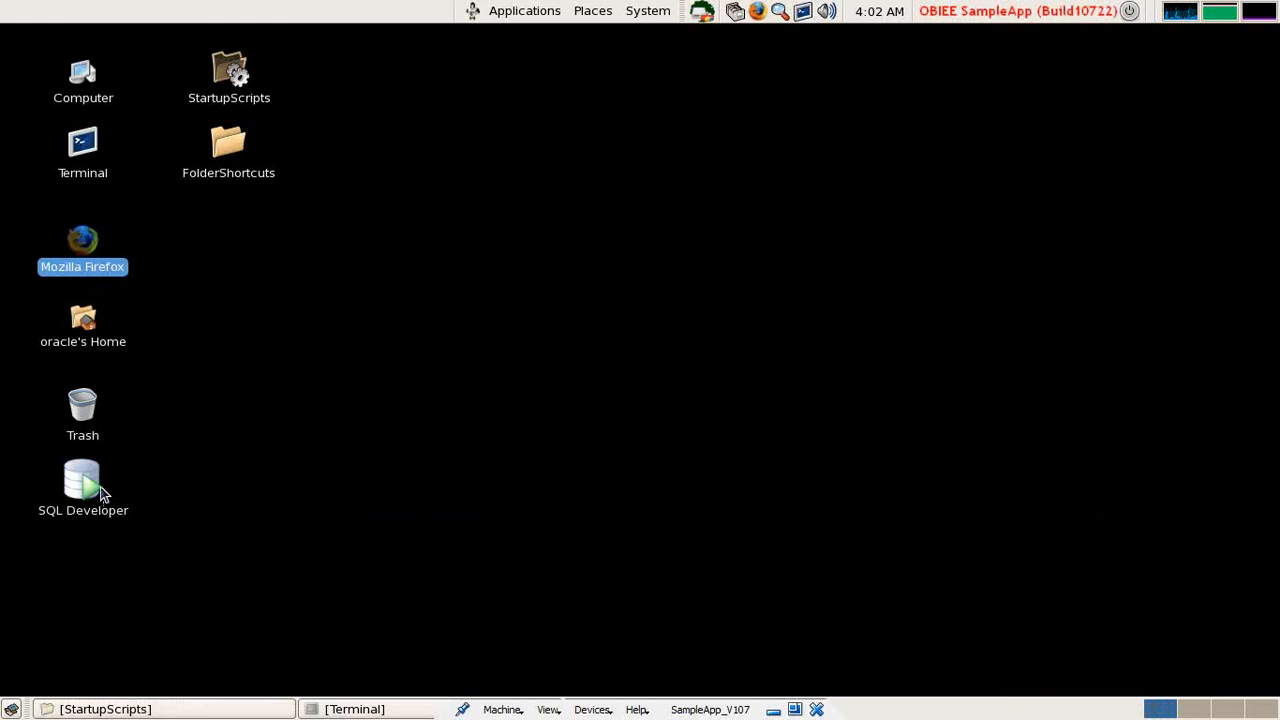
- Launch a terminal and log in to SQL*Plus as the BISAMPLE user
{"action": "double_click", "coordinate": [72, 168]}
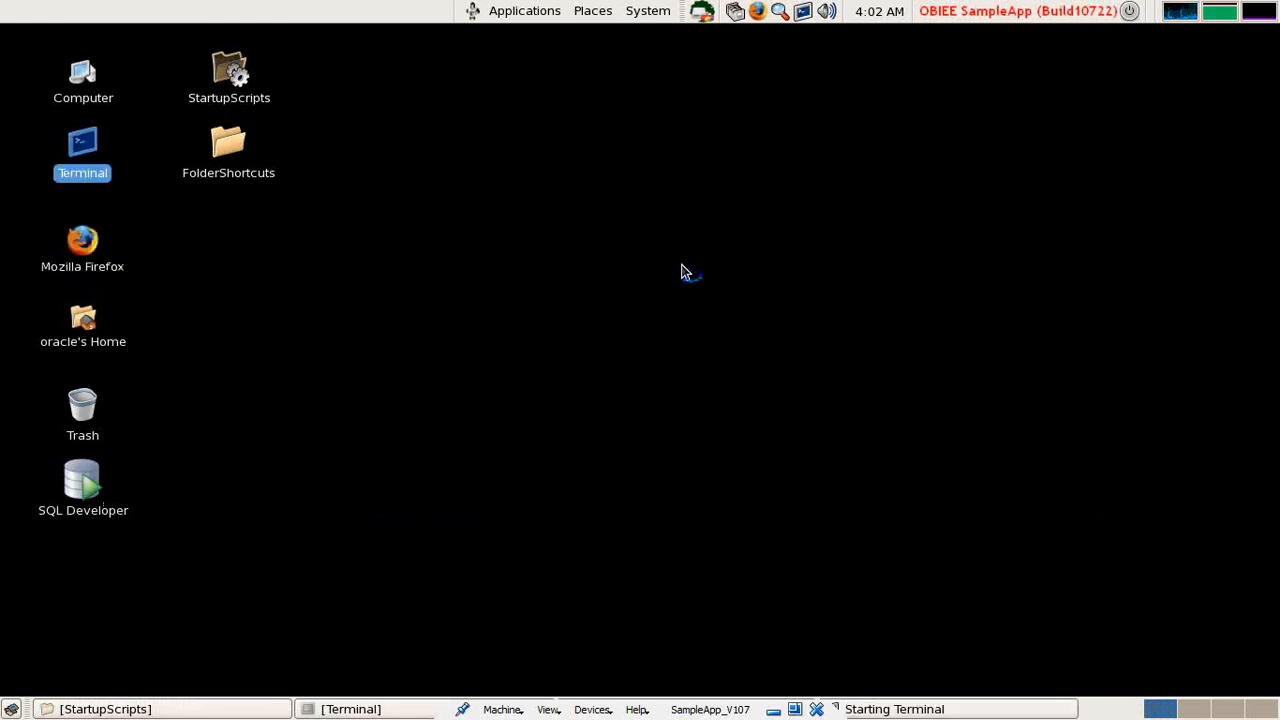
{"action": "left_click_drag", "start_coordinate": [272, 114], "coordinate": [674, 161]}
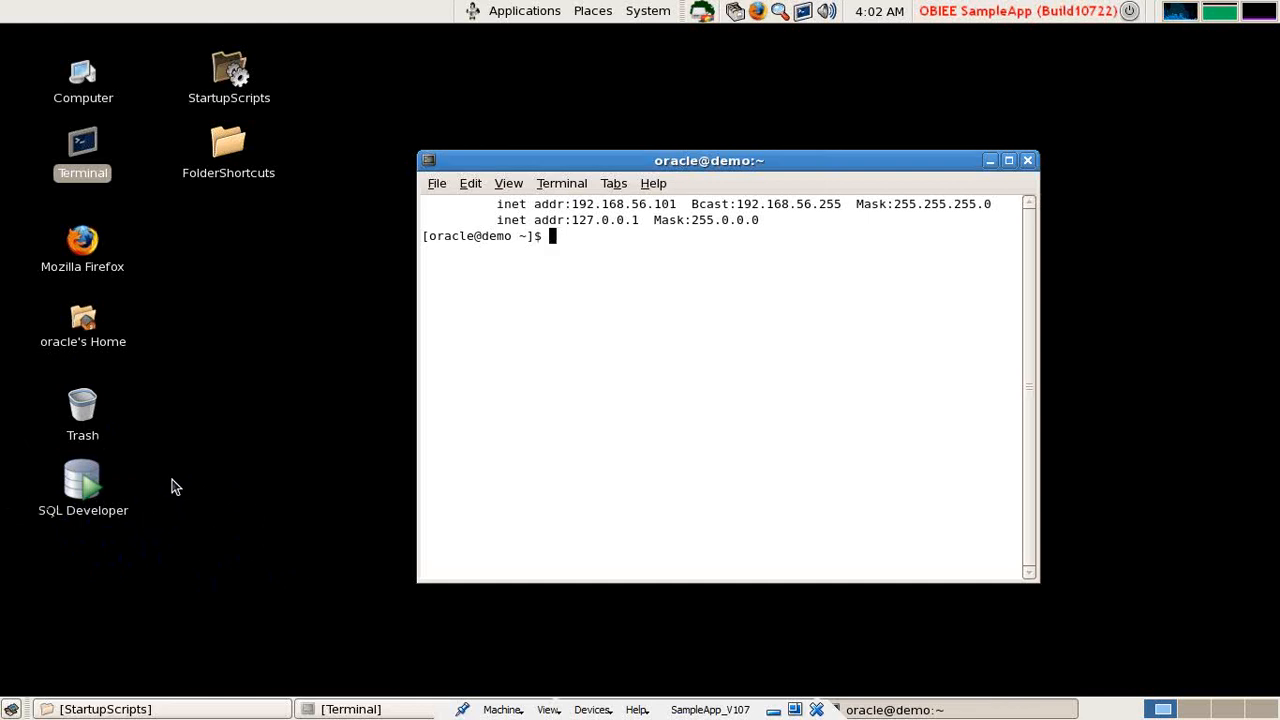
{"action": "type", "text": "sqlplus"}
{"action": "key", "text": "Return"}
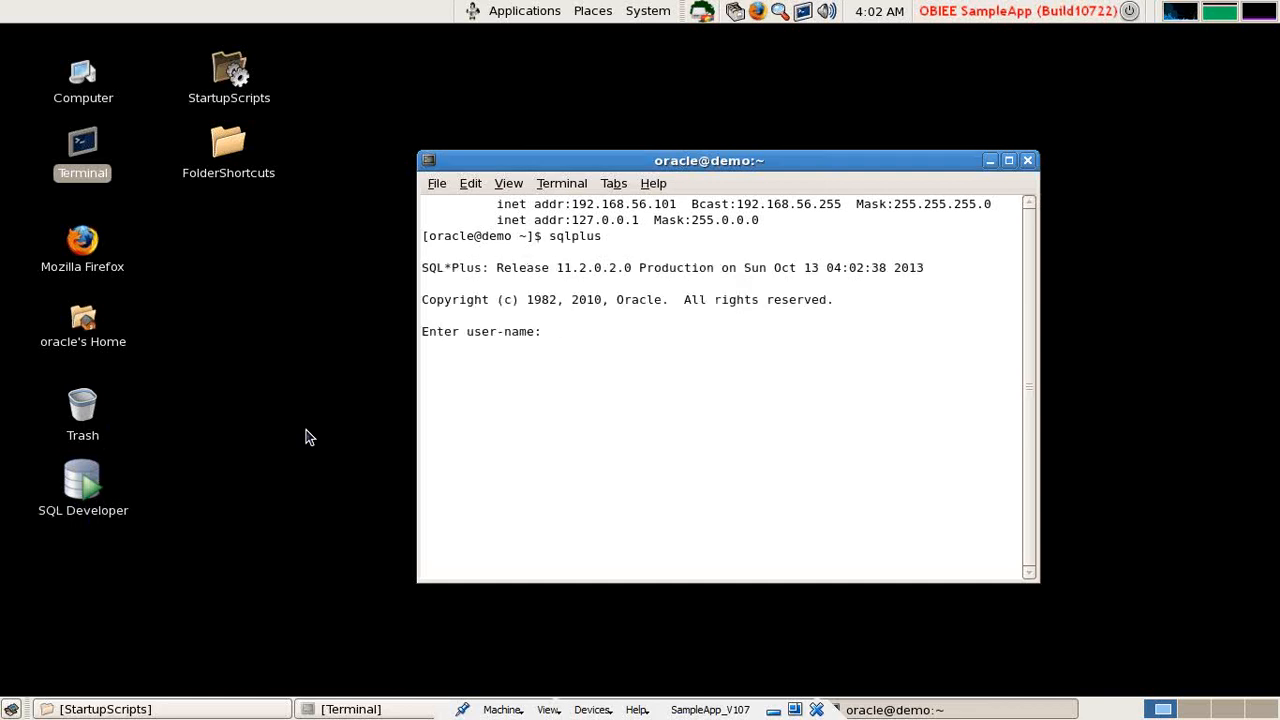
{"action": "type", "text": "BISAMPLE"}
{"action": "key", "text": "Return"}
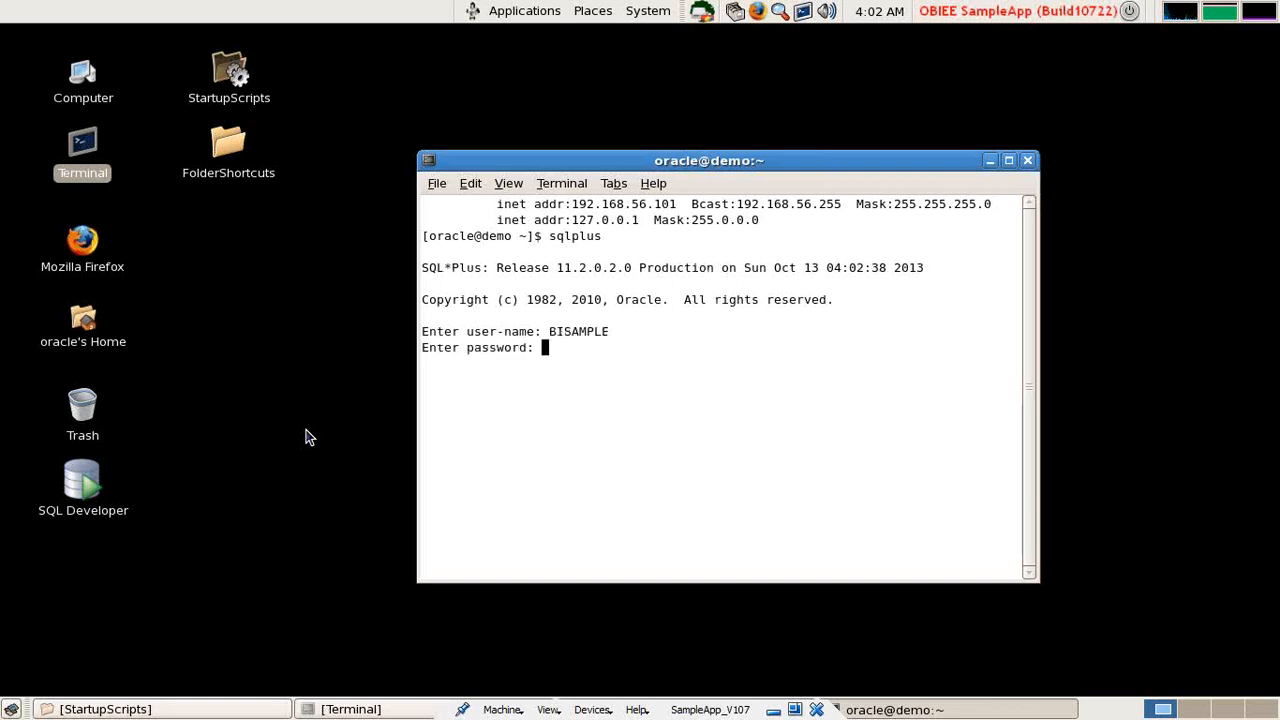
{"action": "key", "text": "Return"}
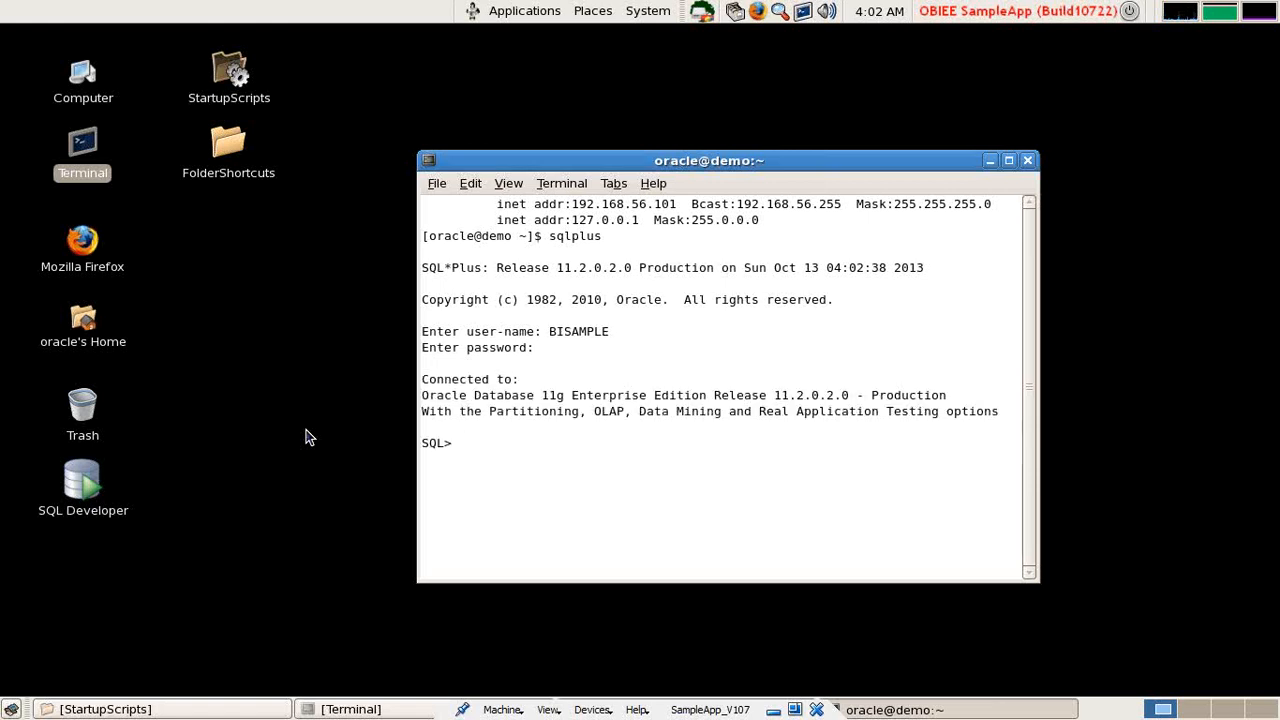
- Paste the SELECT query, end it with a semicolon, and run it to list the rows
{"action": "right_click", "coordinate": [519, 381]}
{"action": "left_click", "coordinate": [561, 502]}
{"action": "type", "text": ";"}
{"action": "key", "text": "Return"}
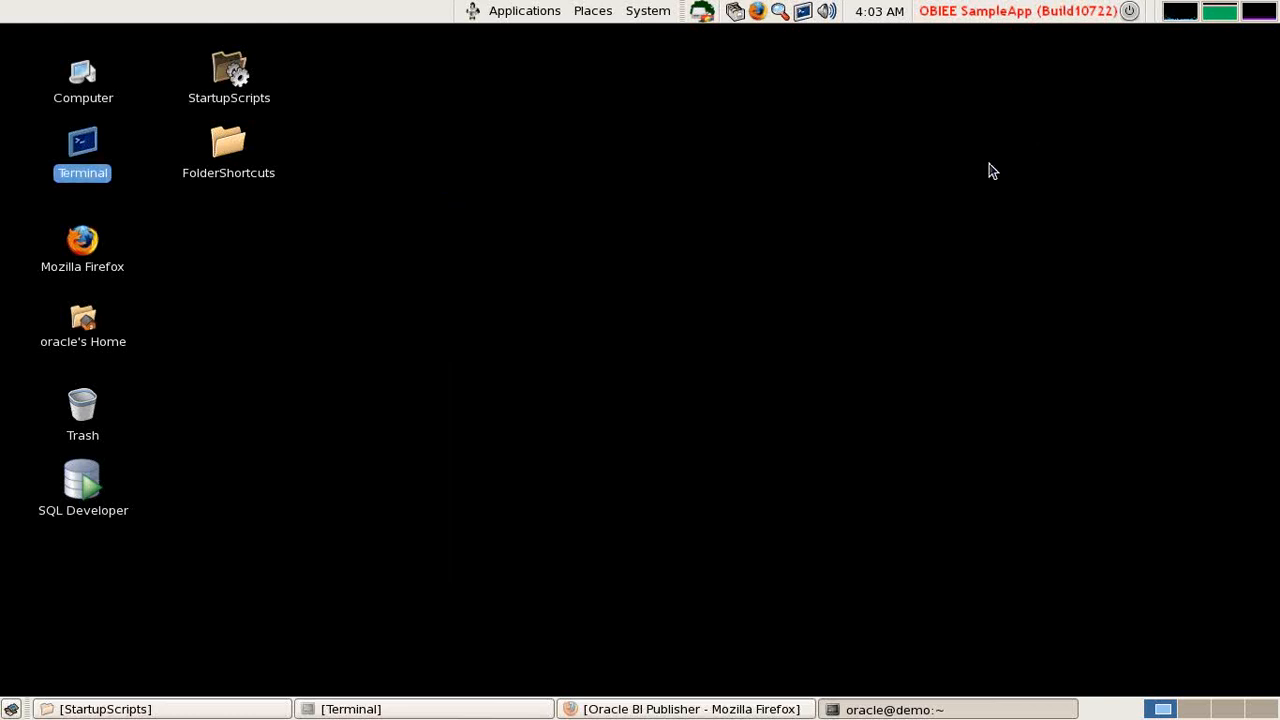
- Minimize the terminal, restore BI Publisher, and show BI_DataModel's Structure tab
{"action": "left_click", "coordinate": [990, 162]}
{"action": "left_click", "coordinate": [636, 706]}
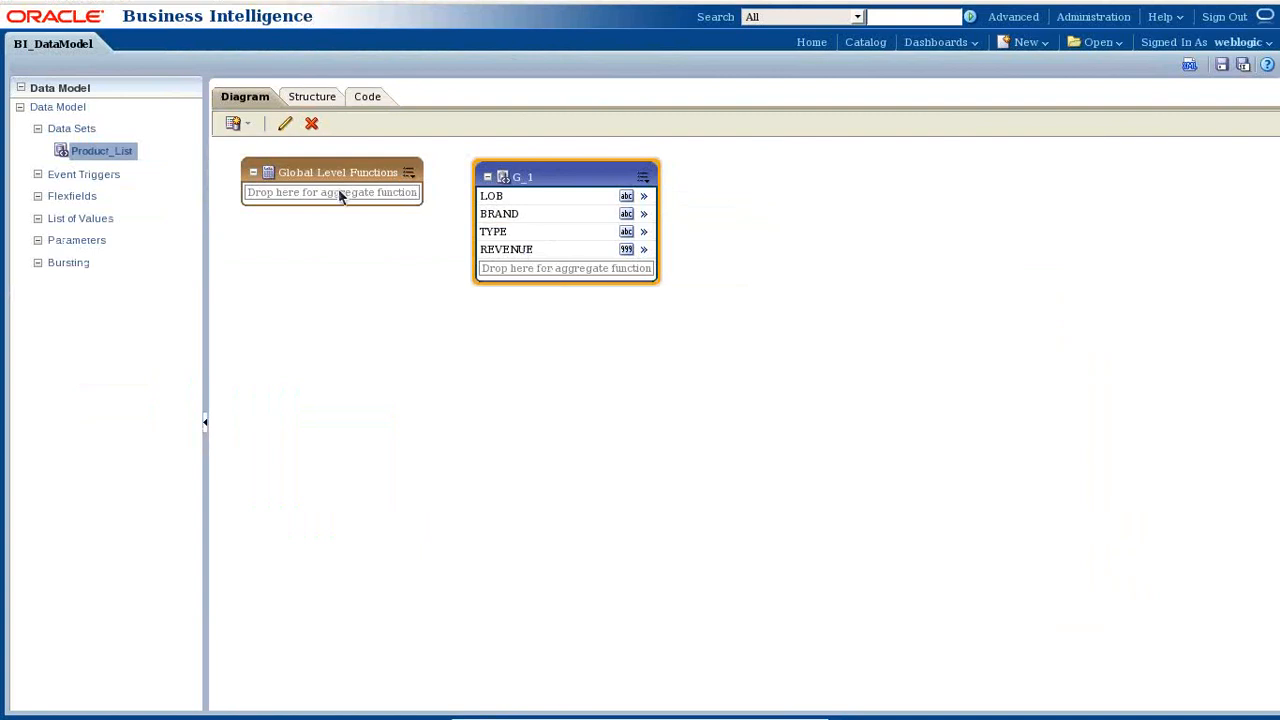
{"action": "left_click", "coordinate": [308, 96]}
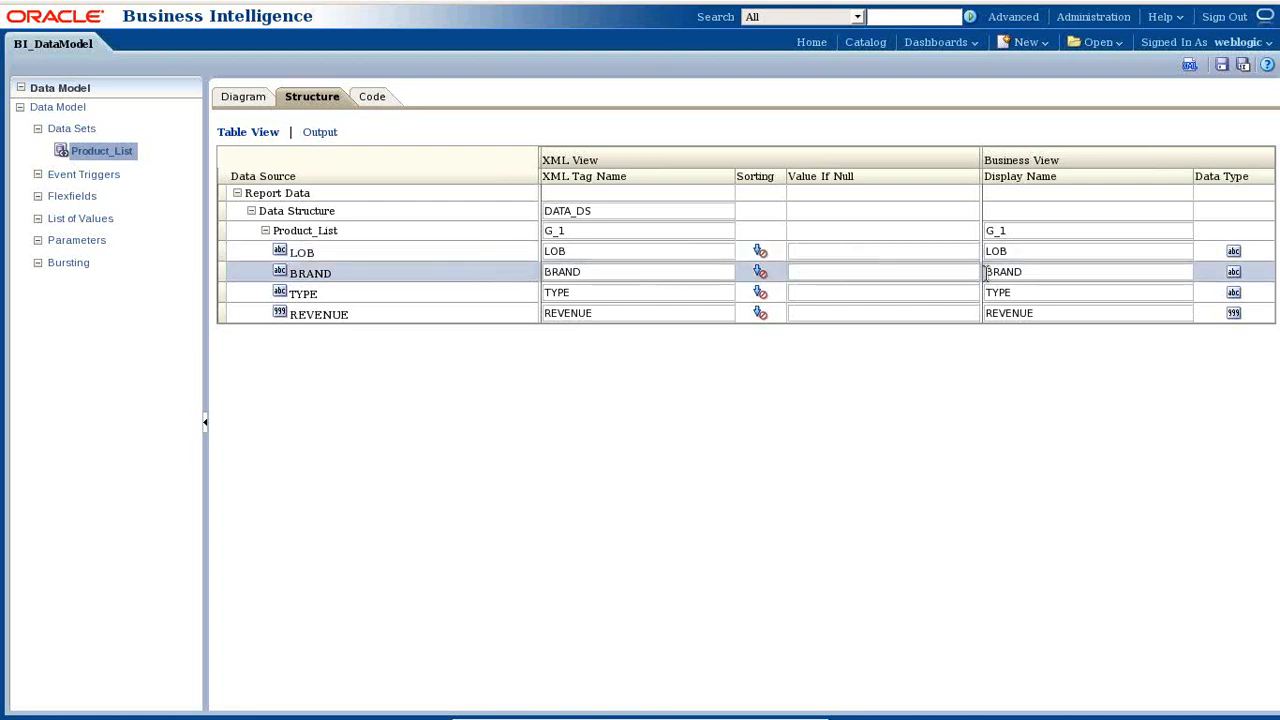
- Rename the LOB and BRAND display names to 'Product Lob' and 'Product BRAND', save BI_DataModel, and show the output trees
{"action": "left_click_drag", "start_coordinate": [1023, 250], "coordinate": [909, 240]}
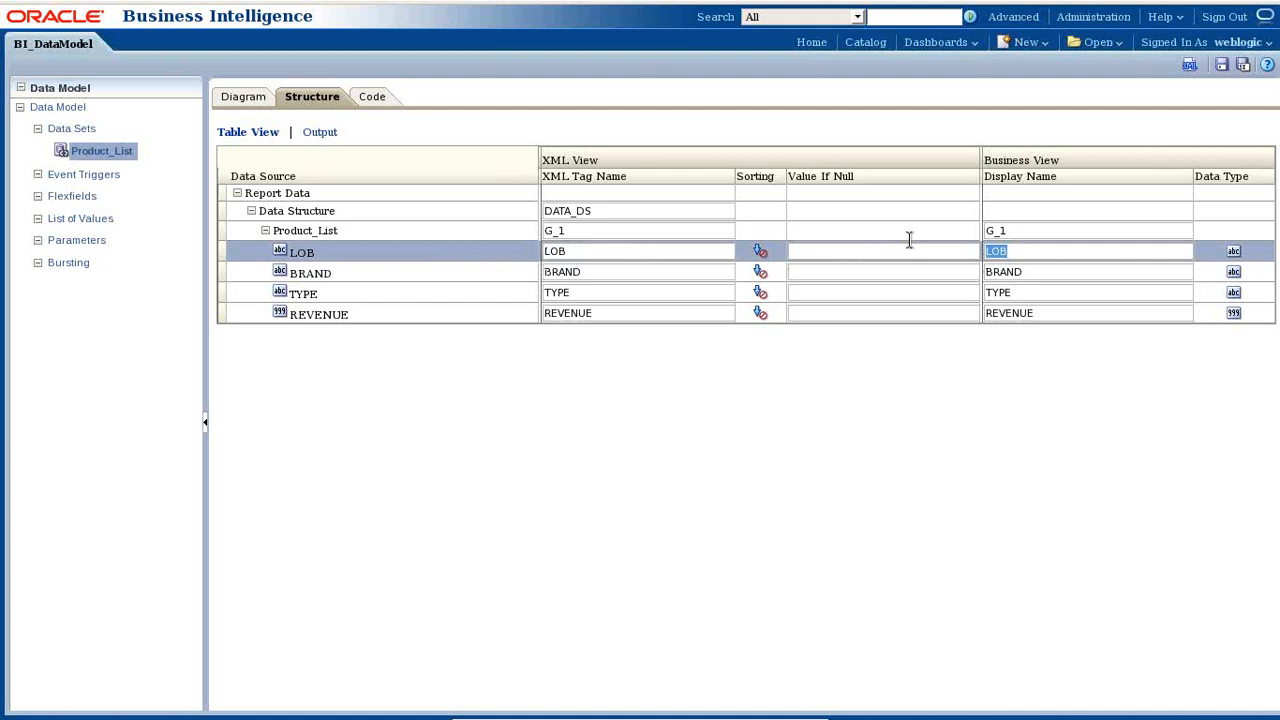
{"action": "type", "text": "Product Lob"}
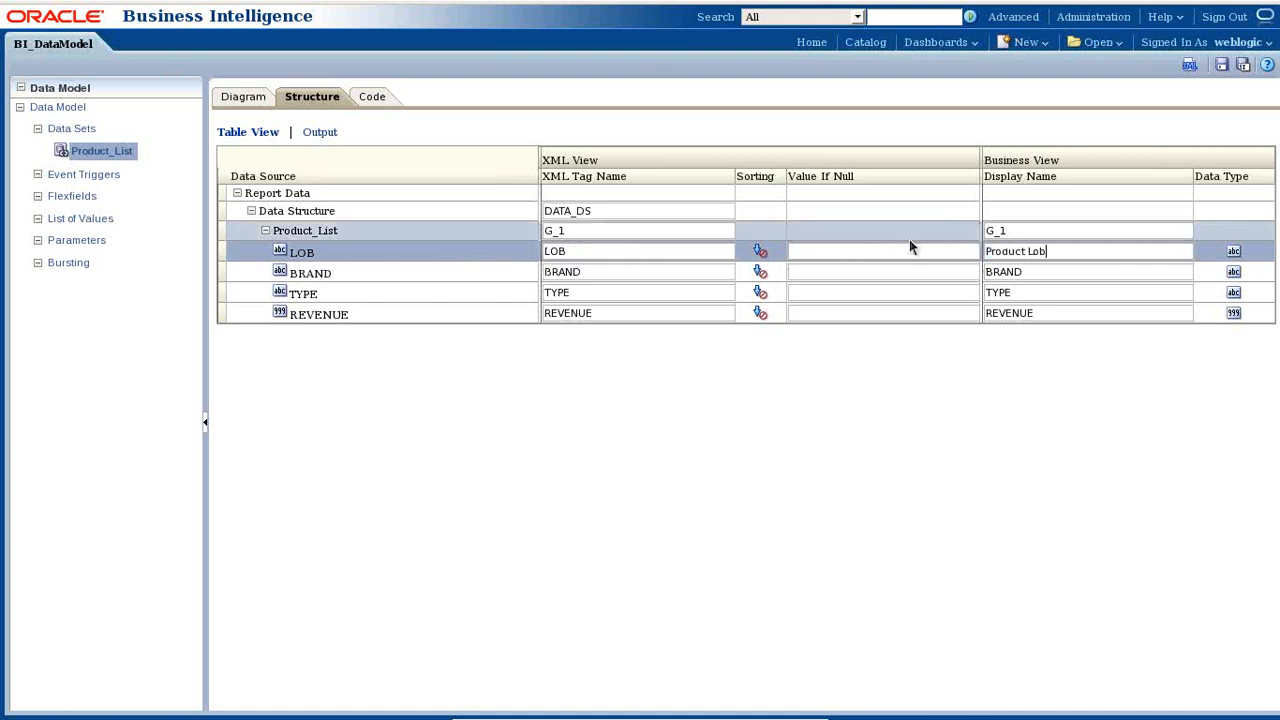
{"action": "left_click", "coordinate": [1040, 270]}
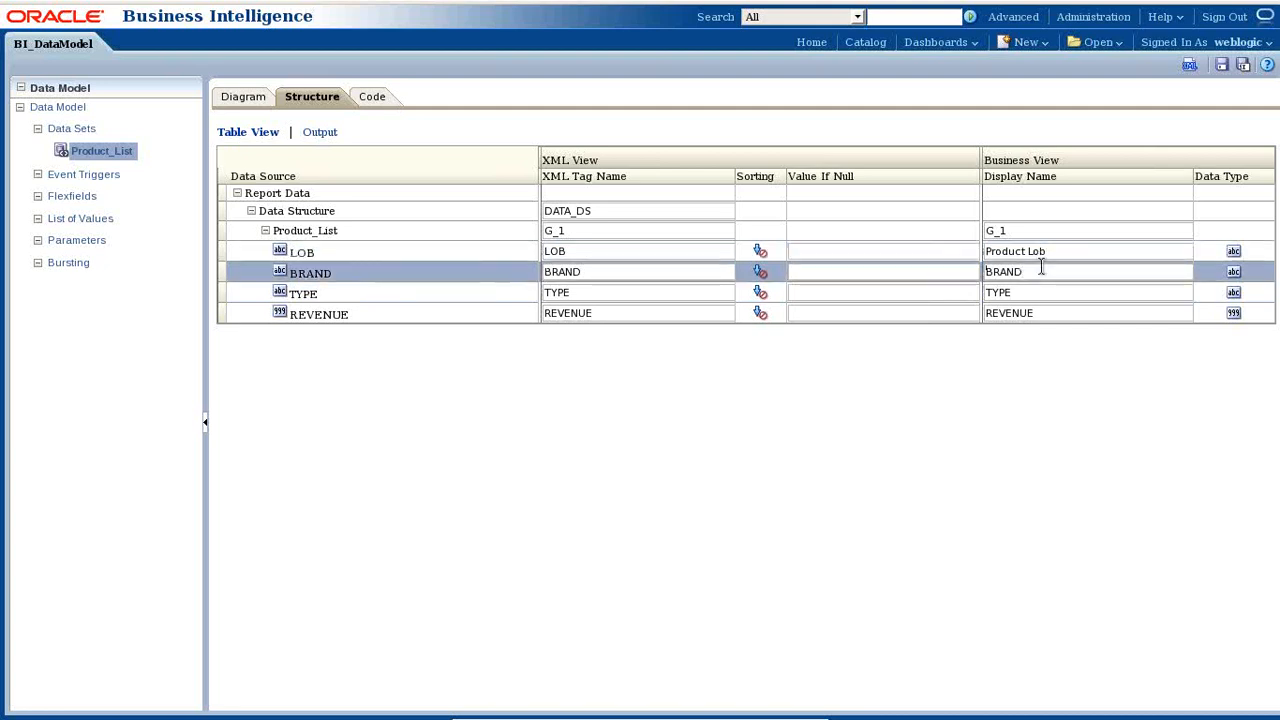
{"action": "type", "text": "Product"}
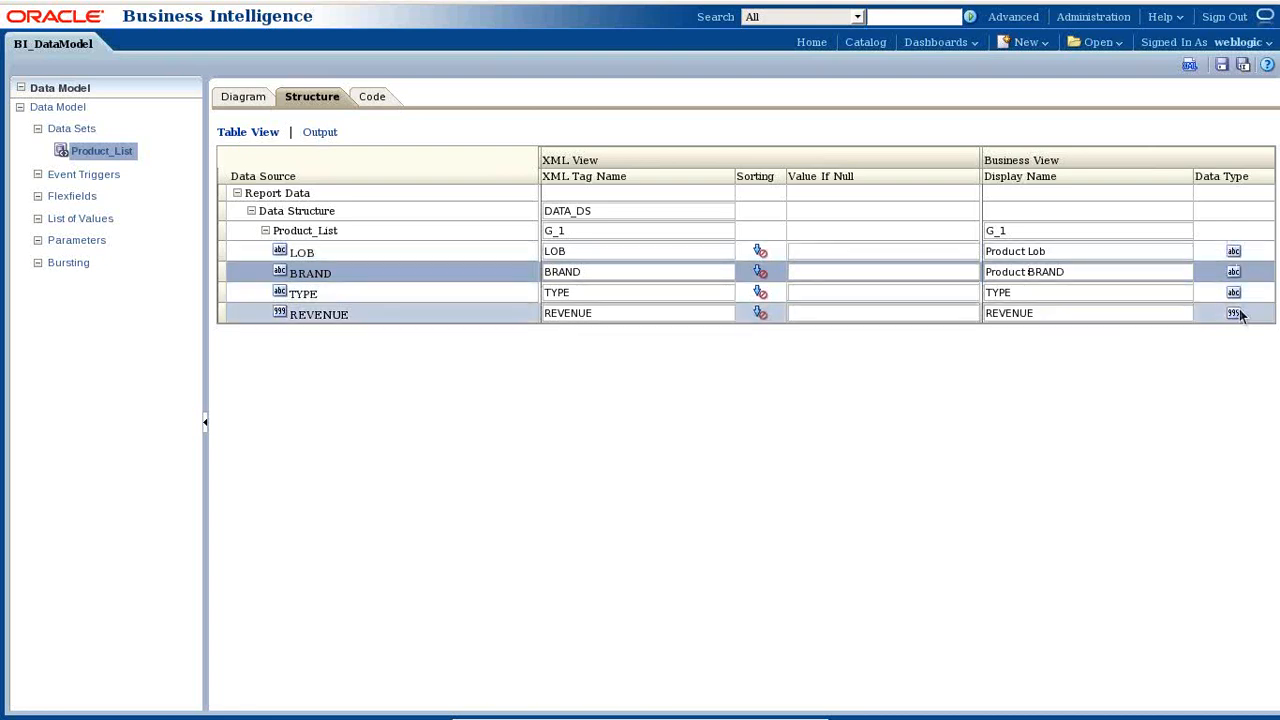
{"action": "left_click", "coordinate": [1276, 194]}
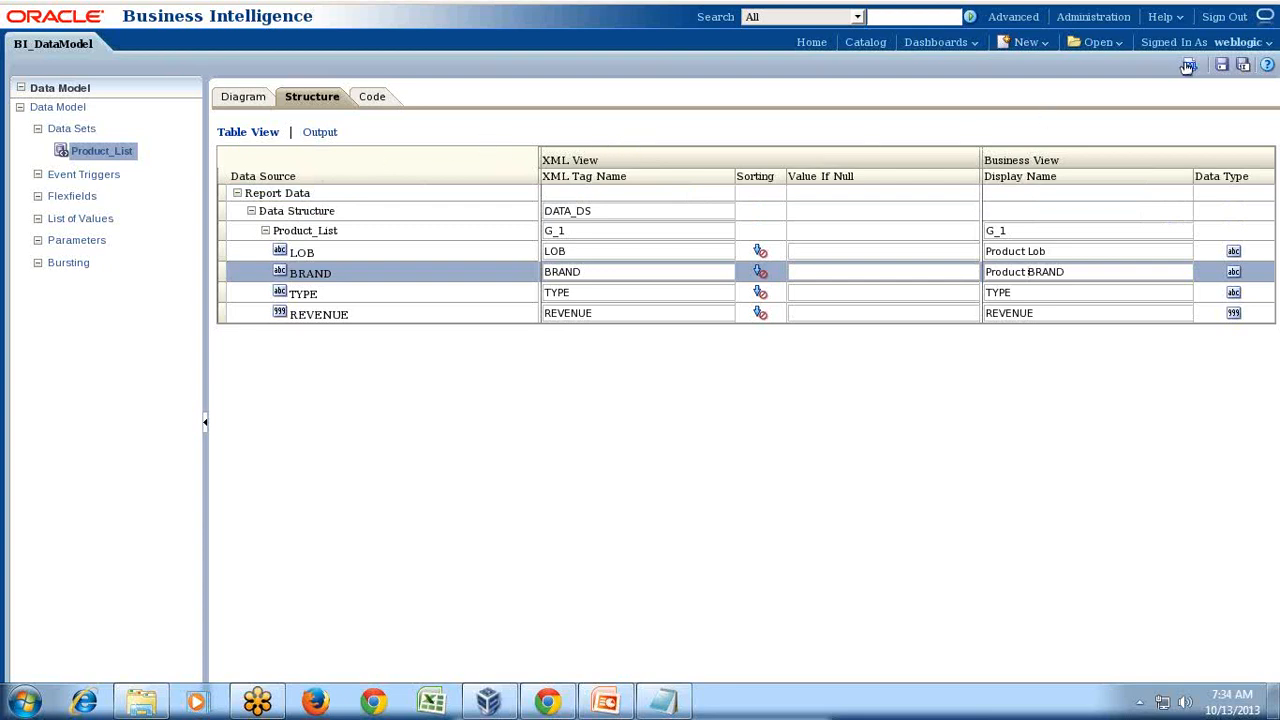
{"action": "left_click", "coordinate": [1221, 64]}
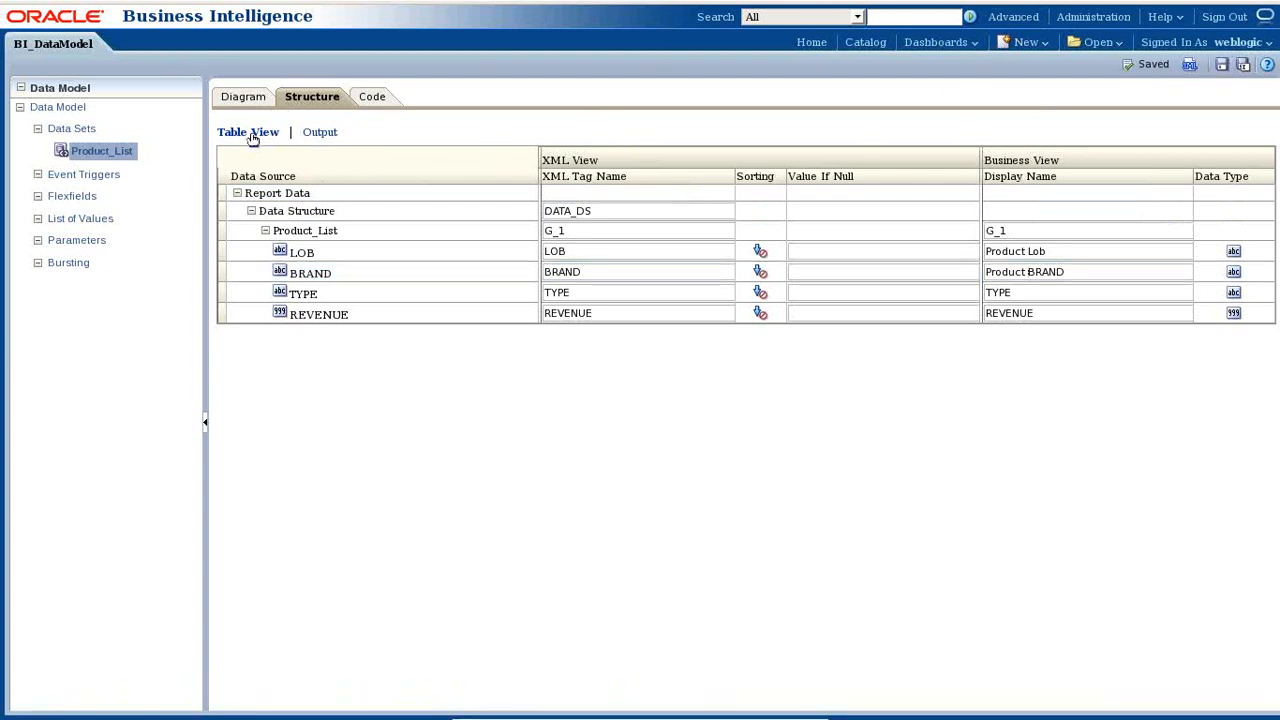
{"action": "left_click", "coordinate": [320, 132]}
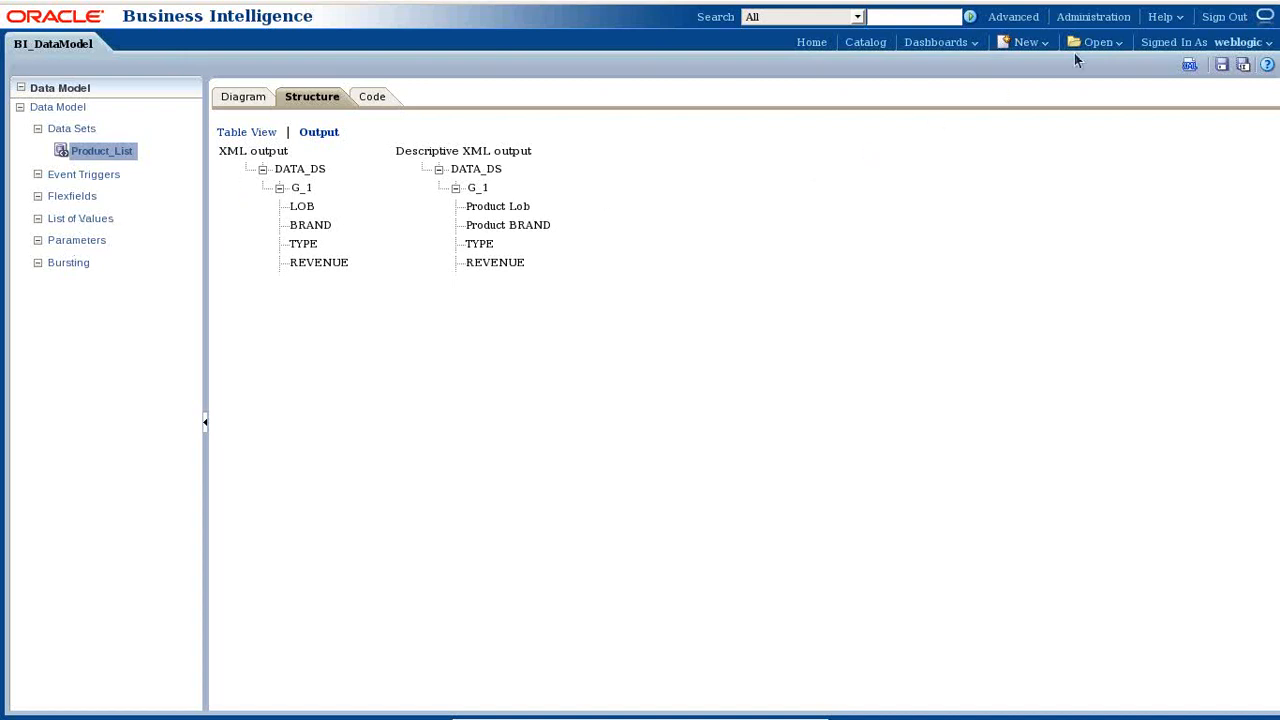
- Save BI_DataModel again and minimize the virtual machine
{"action": "left_click", "coordinate": [1222, 66]}
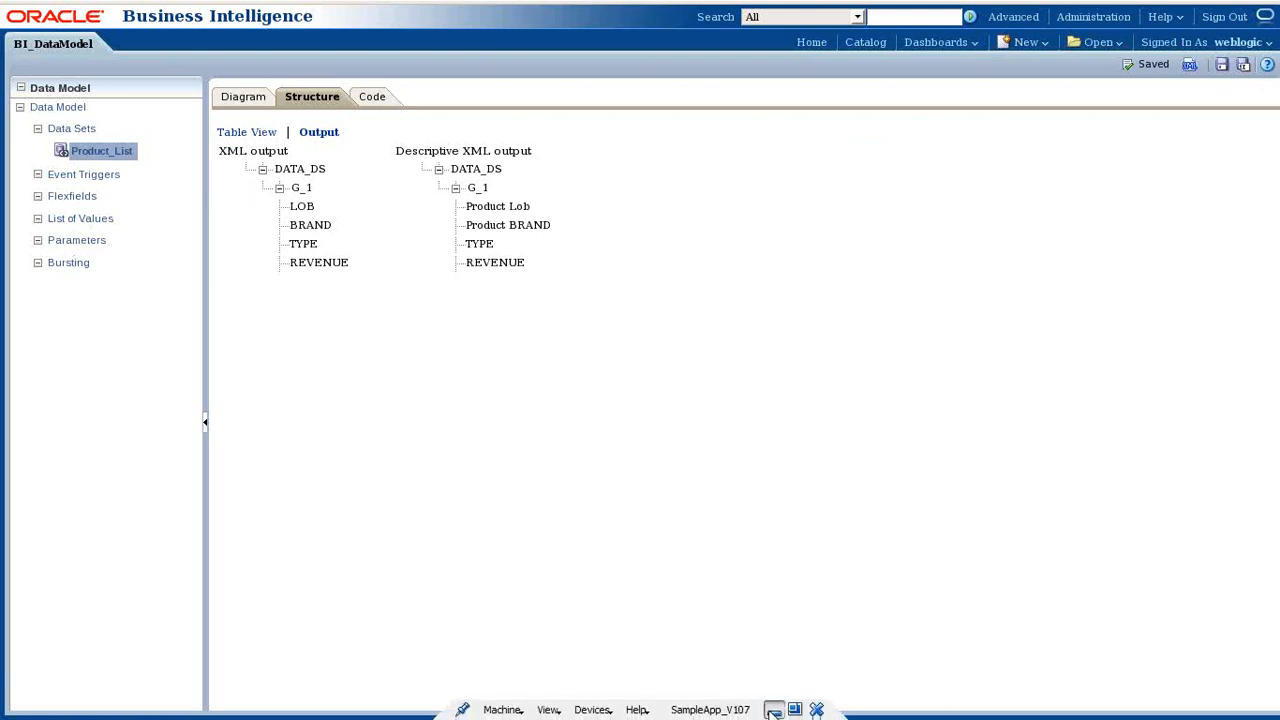
{"action": "left_click", "coordinate": [774, 710]}
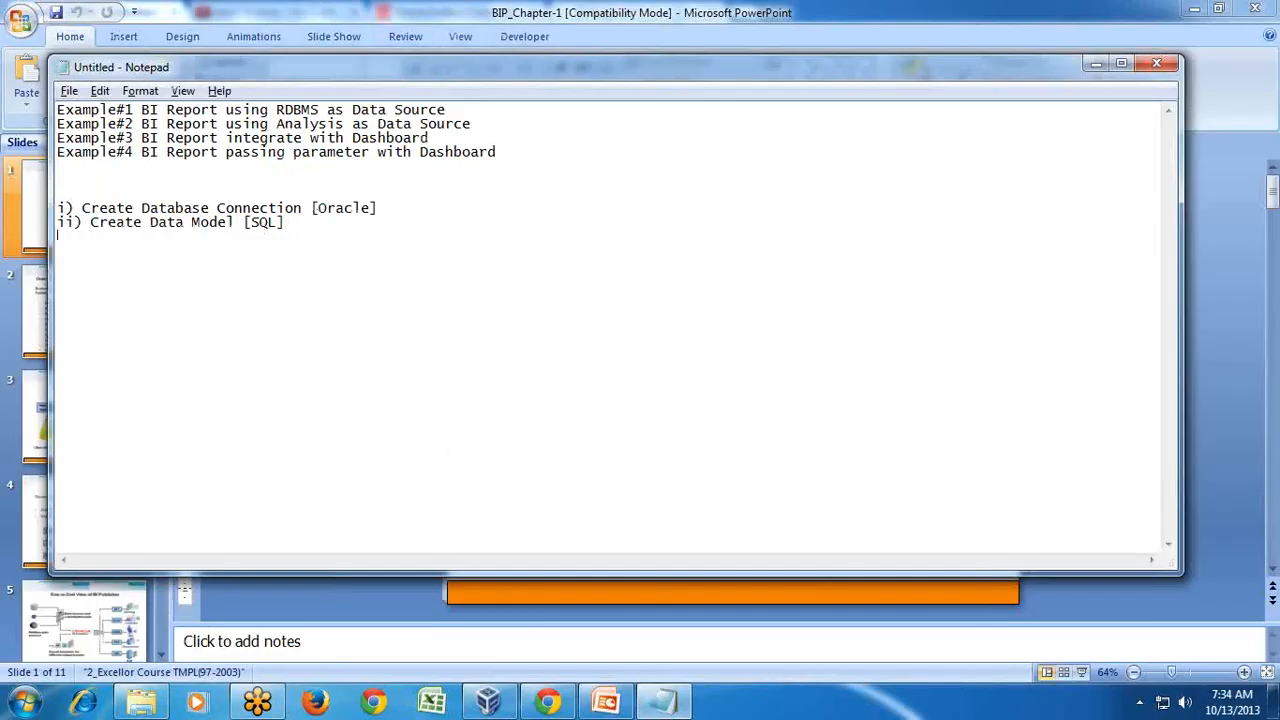
- Add the line 'iii) Create Report Layout' in Notepad and return to the BI Publisher VM
{"action": "key", "text": "Return"}
{"action": "type", "text": "iii) Create Repor"}
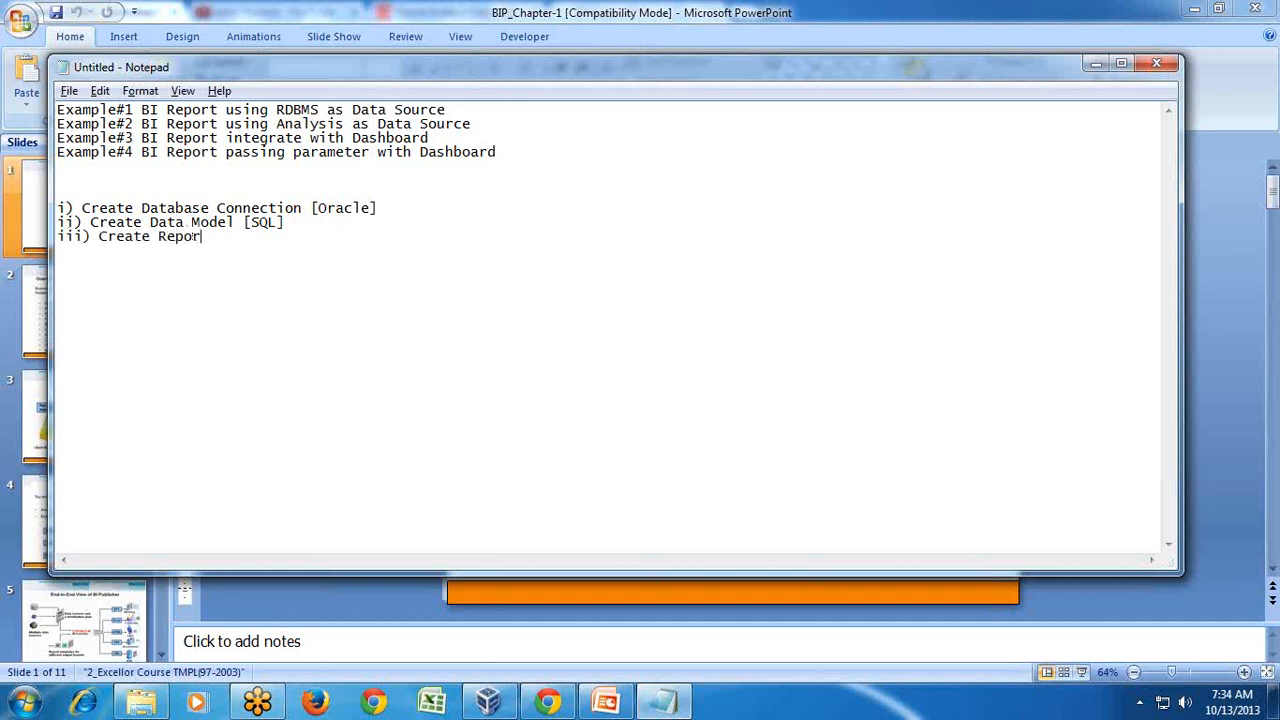
{"action": "type", "text": "t Layout"}
{"action": "left_click", "coordinate": [487, 703]}
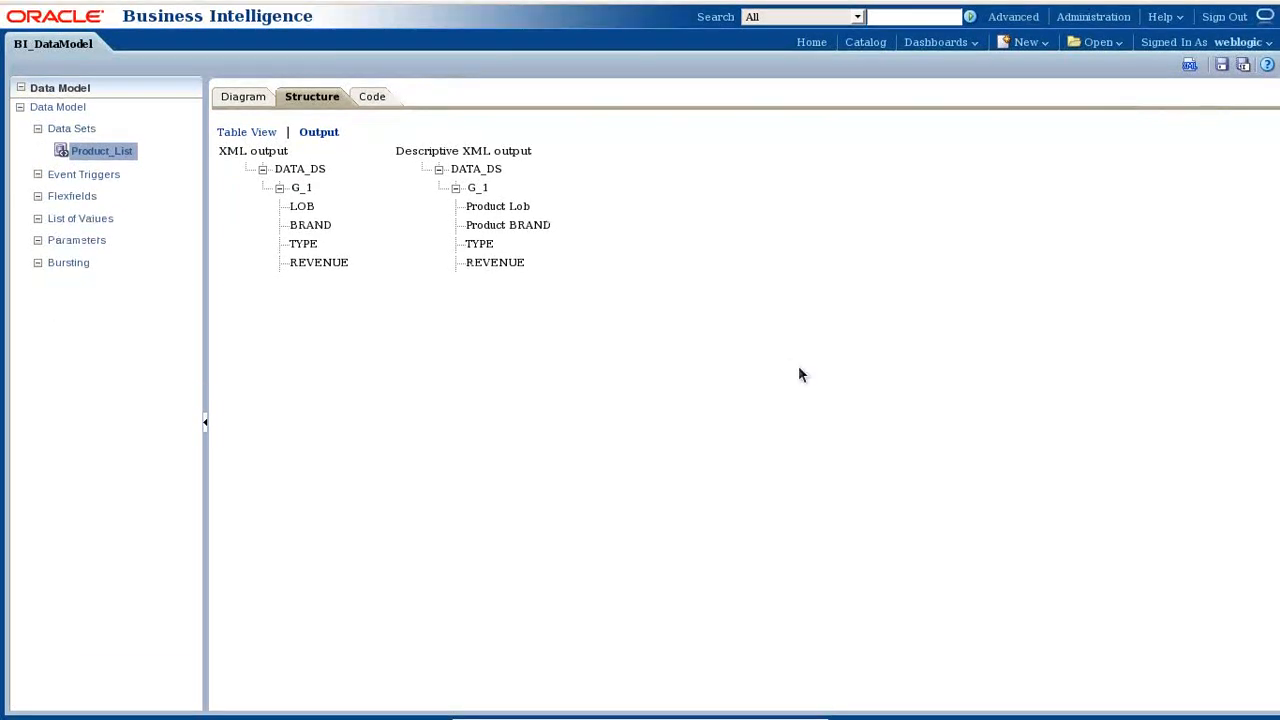
- Create a new report from the New menu, confirming leaving the data model page
{"action": "mouse_move", "coordinate": [658, 7]}
{"action": "left_click", "coordinate": [1030, 45]}
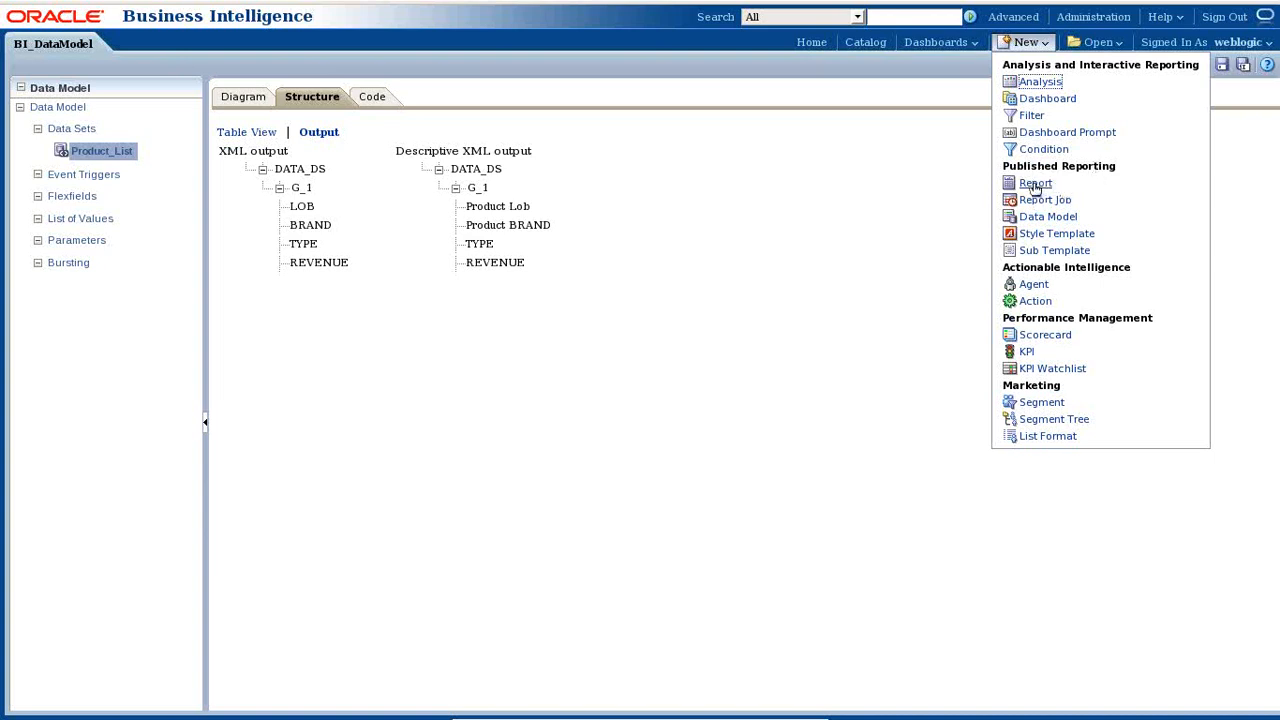
{"action": "left_click", "coordinate": [1035, 185]}
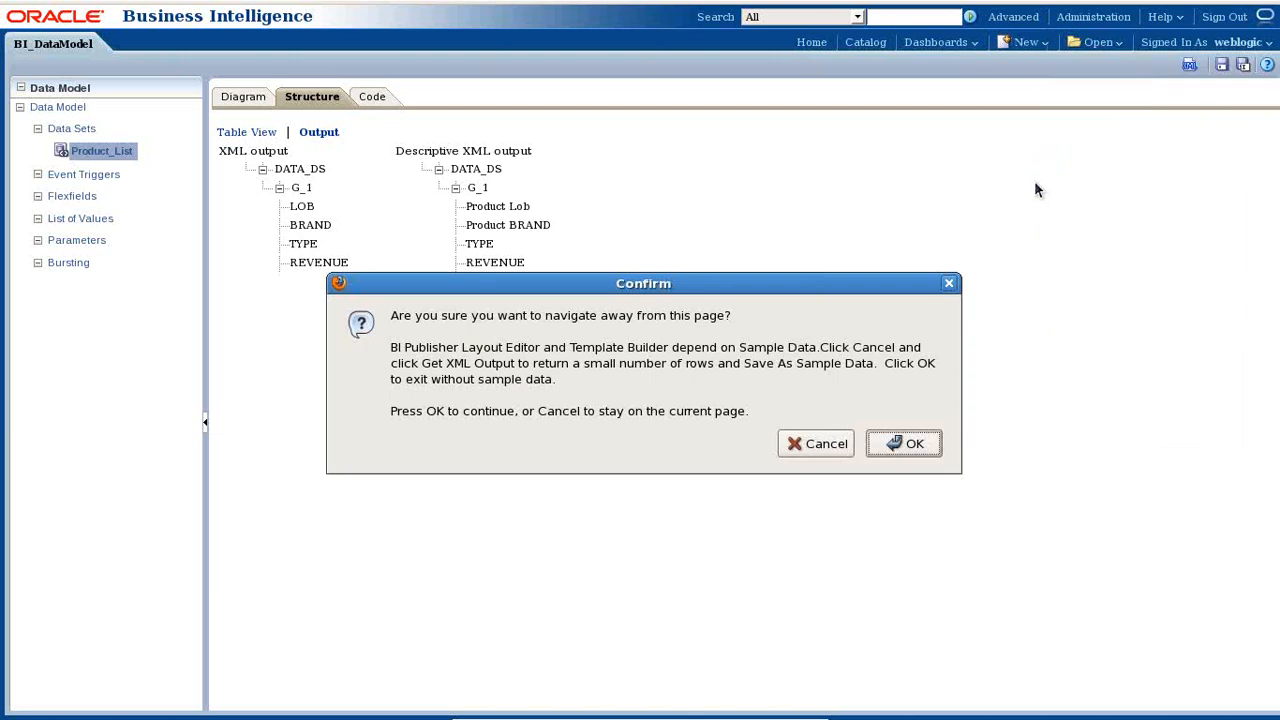
{"action": "left_click", "coordinate": [893, 444]}
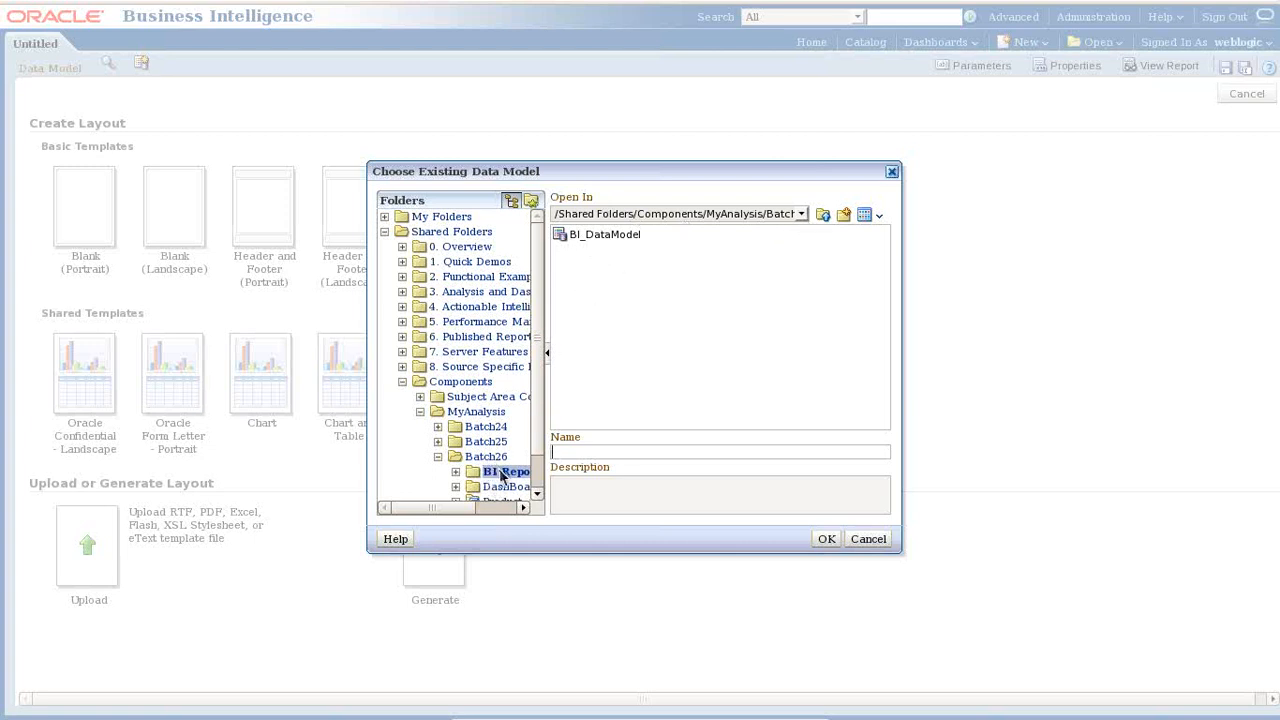
- Choose BI_DataModel from Batch26's BI Report folder as the report's data model
{"action": "left_click", "coordinate": [615, 239]}
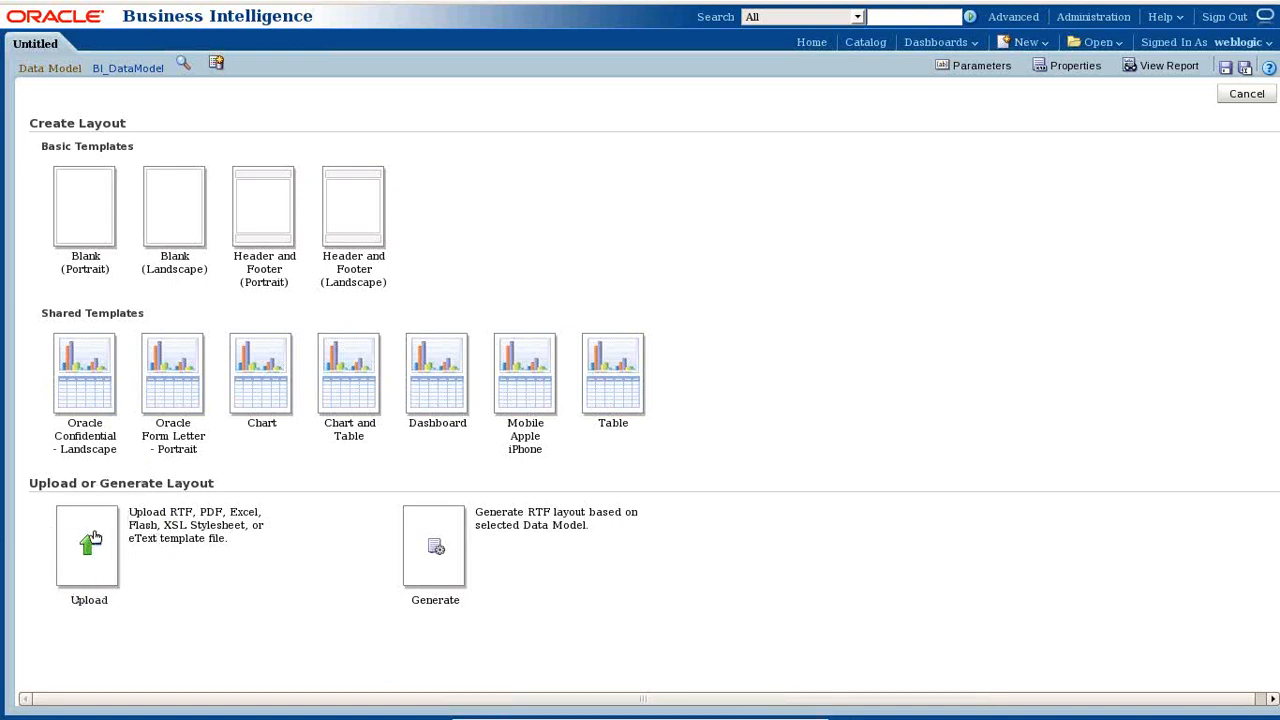
- Try the Blank (Portrait) layout twice, dismissing the missing sample data error each time
{"action": "left_click", "coordinate": [95, 209]}
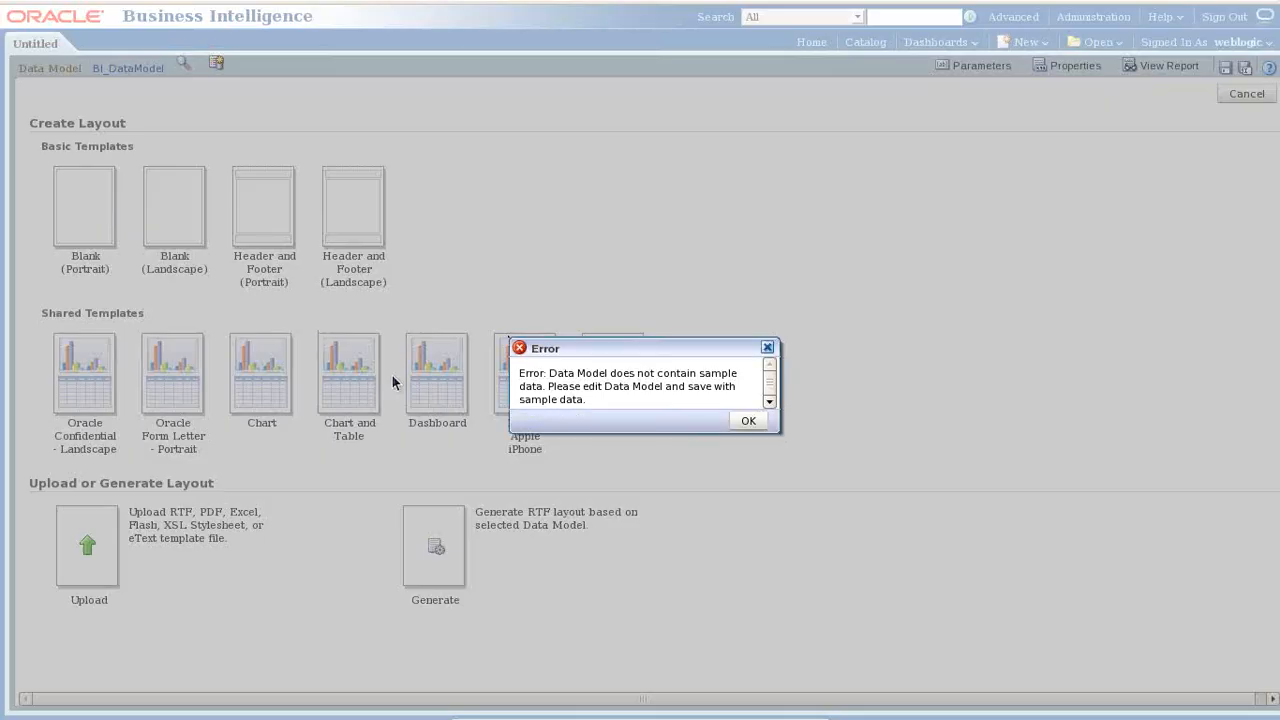
{"action": "left_click", "coordinate": [748, 421]}
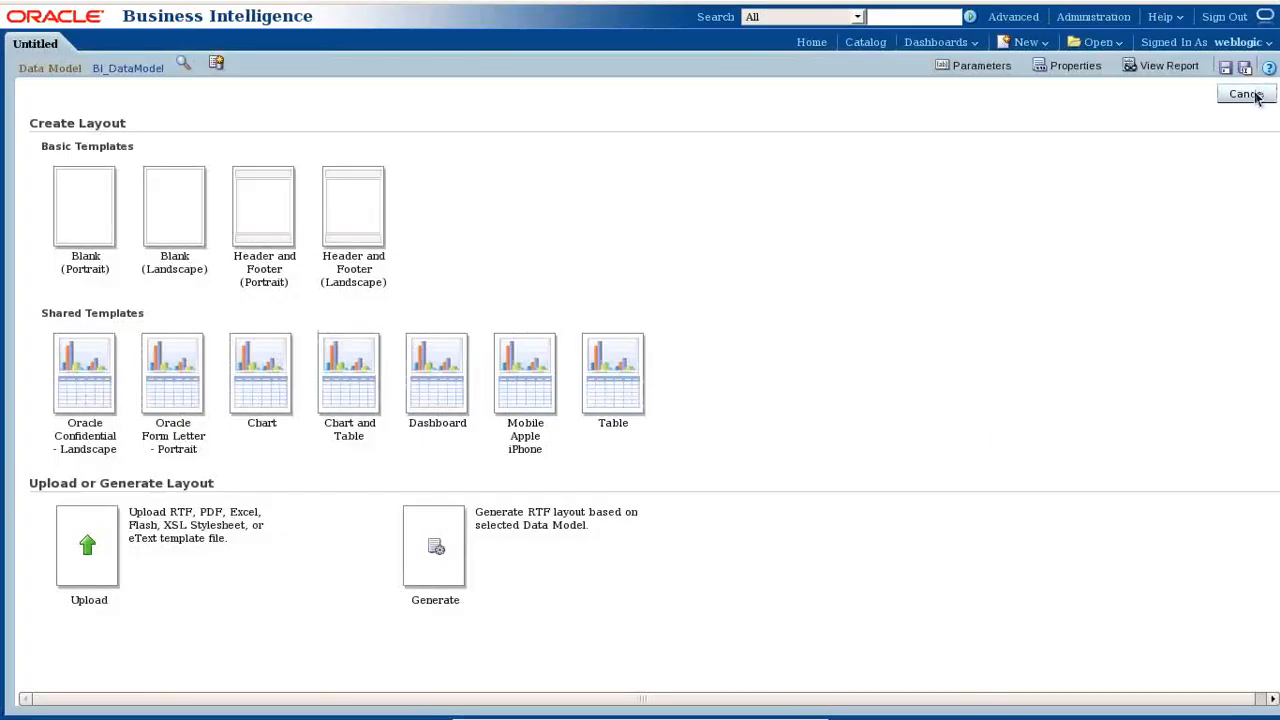
{"action": "left_click", "coordinate": [91, 205]}
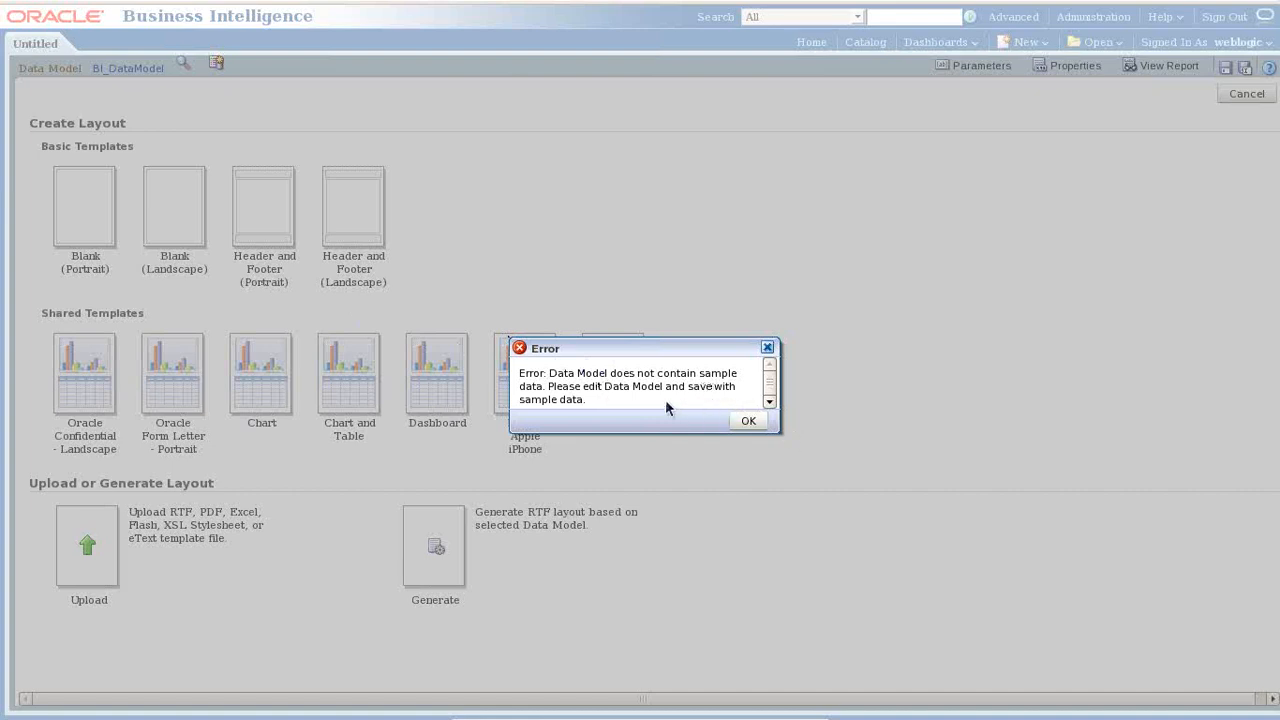
{"action": "left_click", "coordinate": [749, 421]}
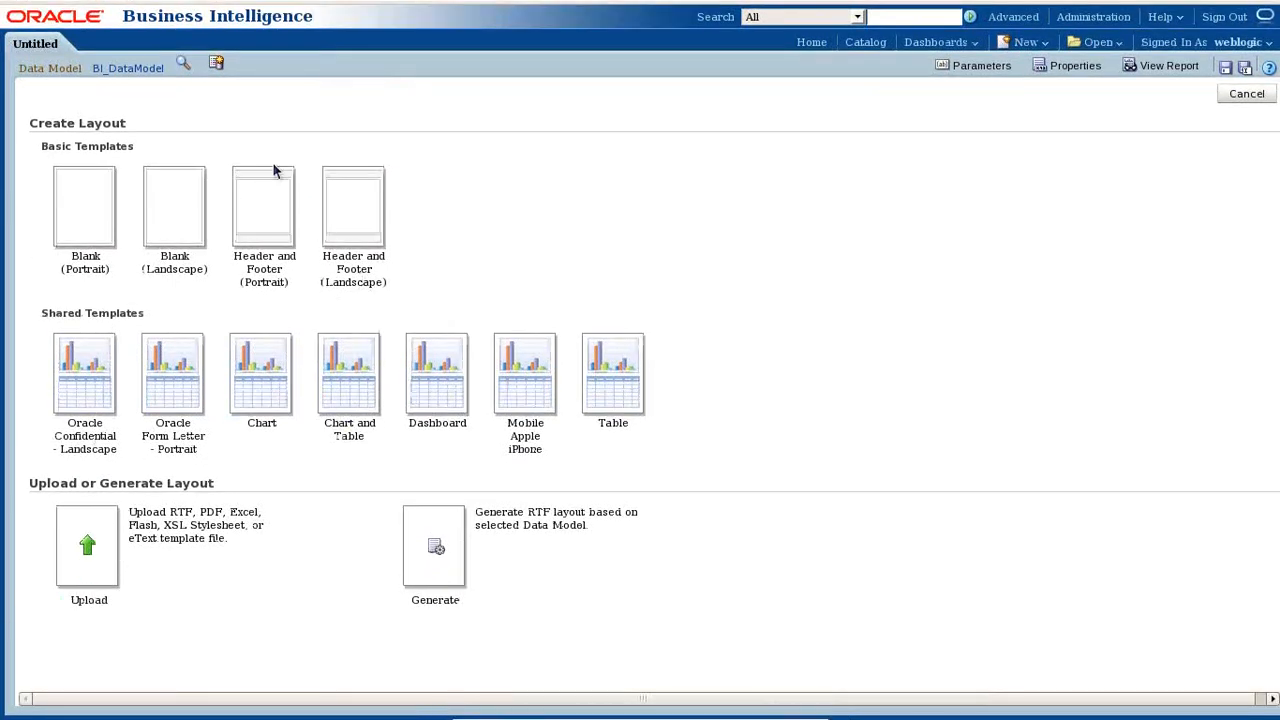
- Reopen BI_DataModel, save it, and minimize the virtual machine
{"action": "left_click", "coordinate": [124, 70]}
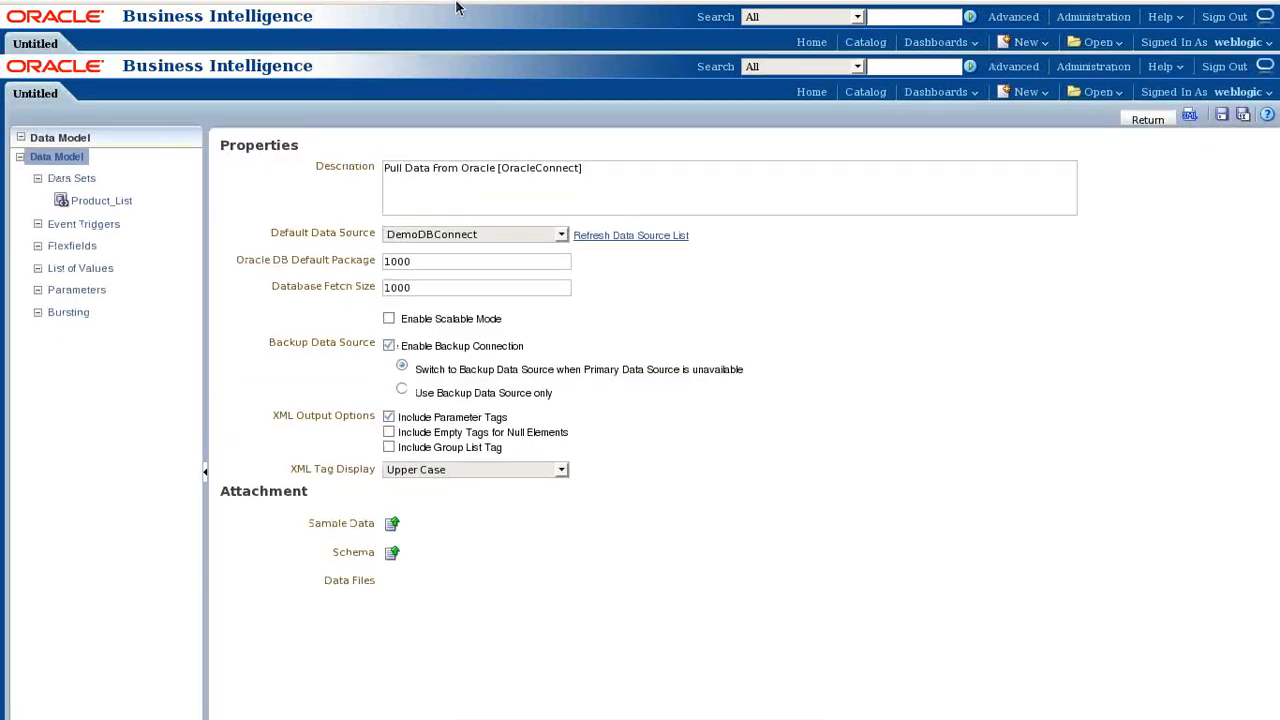
{"action": "left_click", "coordinate": [1223, 64]}
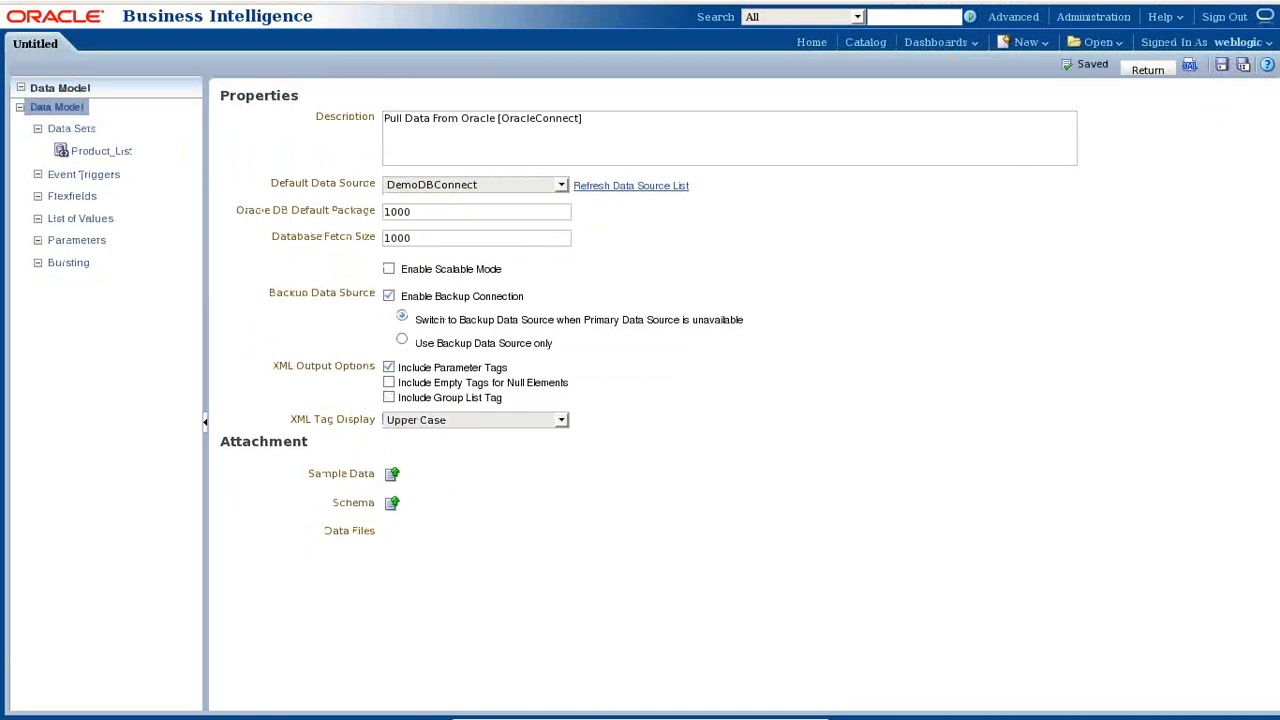
{"action": "left_click", "coordinate": [773, 710]}
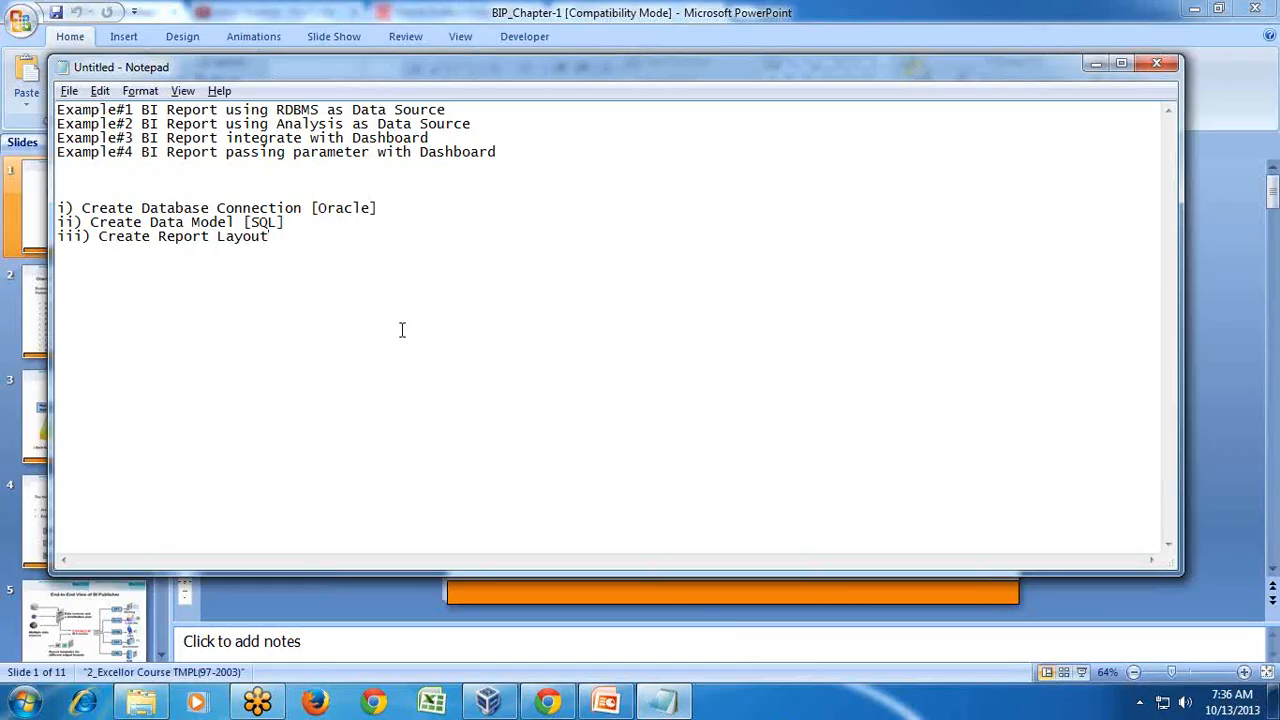
- Add 'a) Export Sample Data' under the Create Data Model line, then switch back to Oracle BI
{"action": "left_click", "coordinate": [336, 224]}
{"action": "key", "text": "Return"}
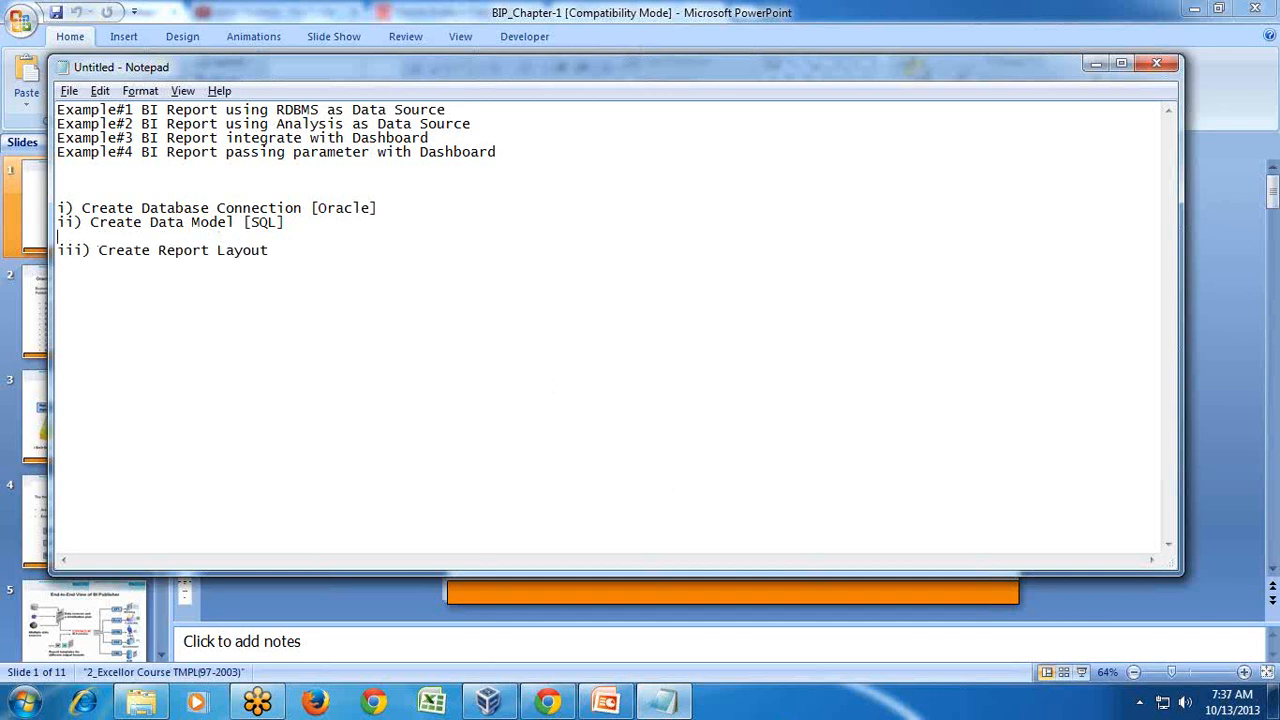
{"action": "type", "text": "a) Export Sample Data."}
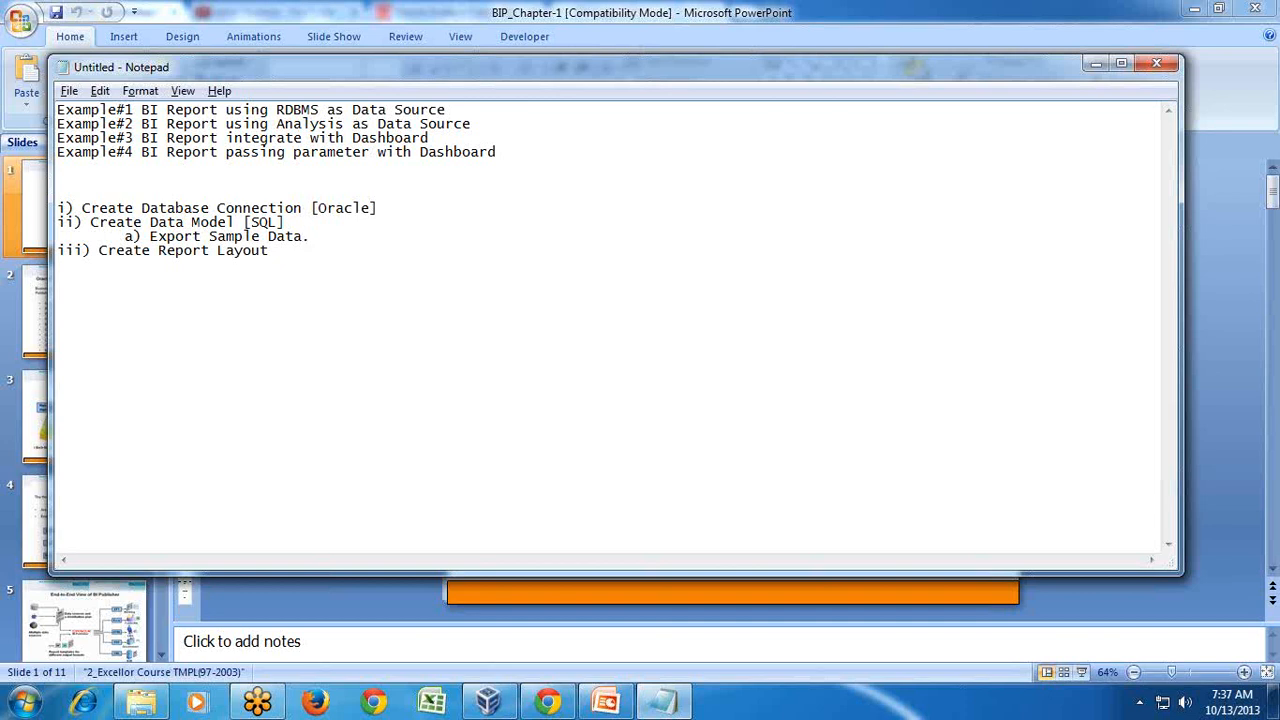
{"action": "key", "text": "alt+Tab"}
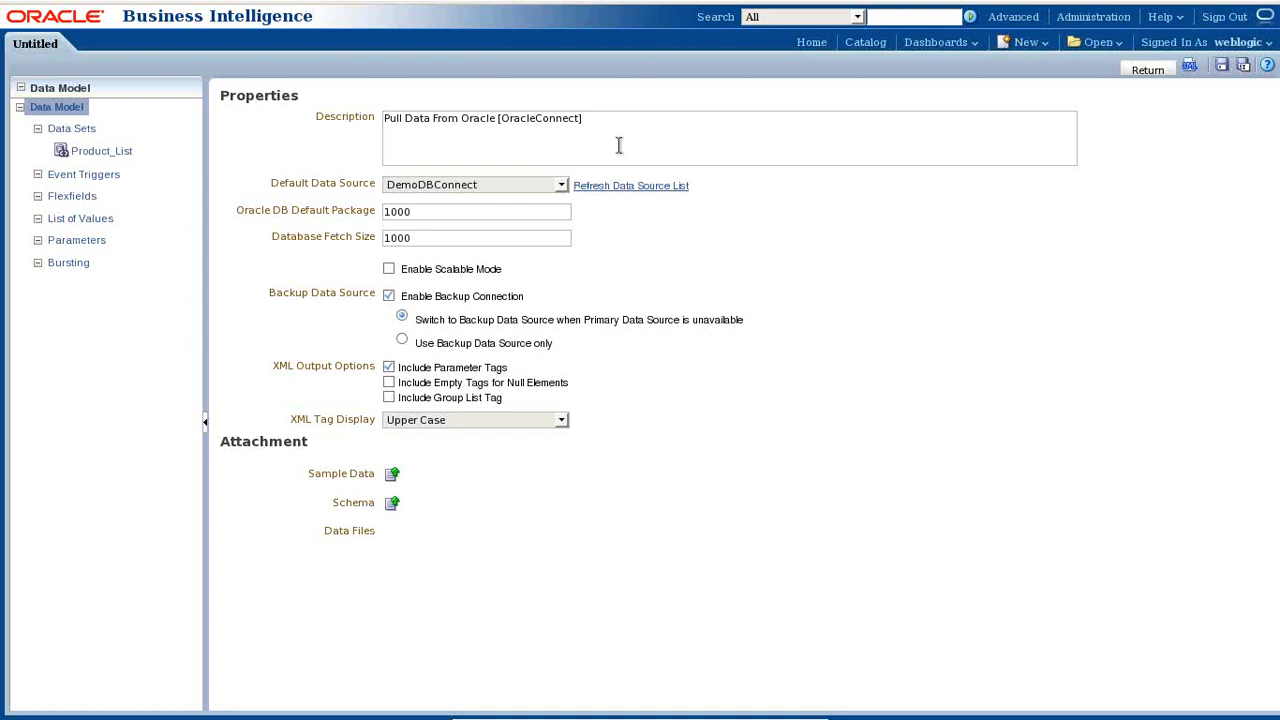
- Run BI_DataModel's XML output for 5 rows of LOB, BRAND, TYPE and REVENUE
{"action": "mouse_move", "coordinate": [1277, 2]}
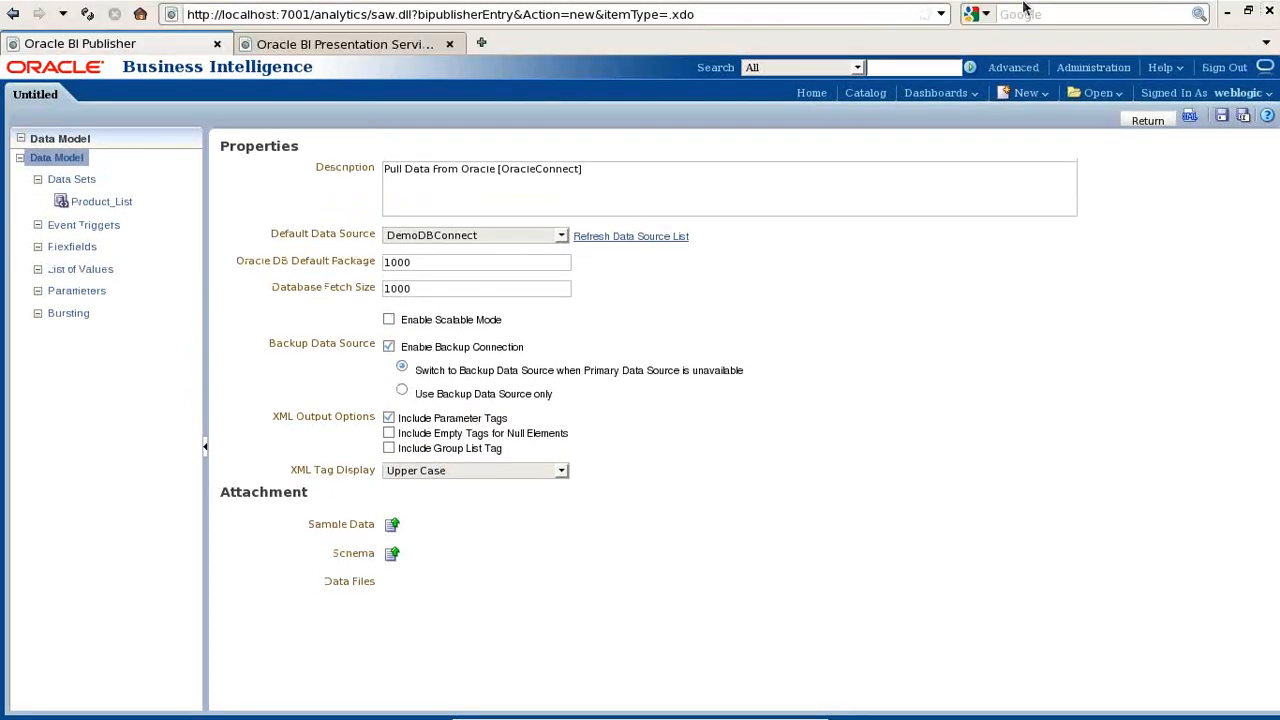
{"action": "left_click", "coordinate": [1190, 66]}
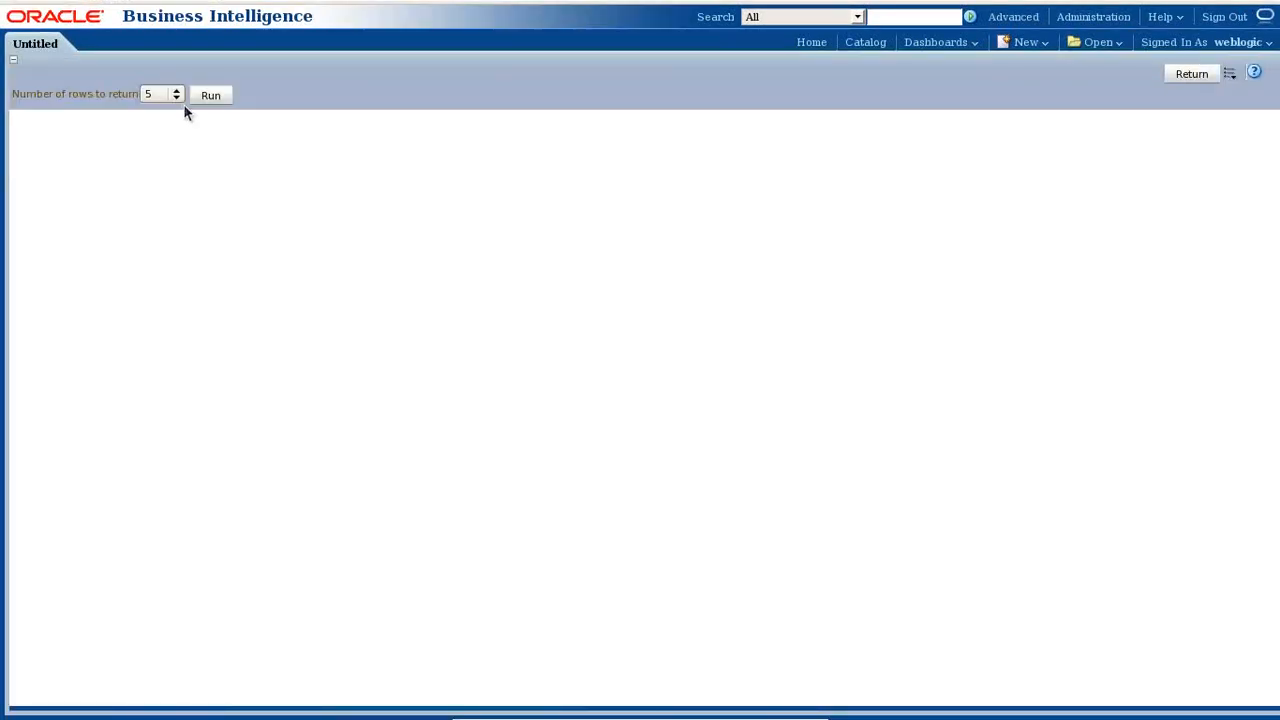
{"action": "left_click", "coordinate": [203, 95]}
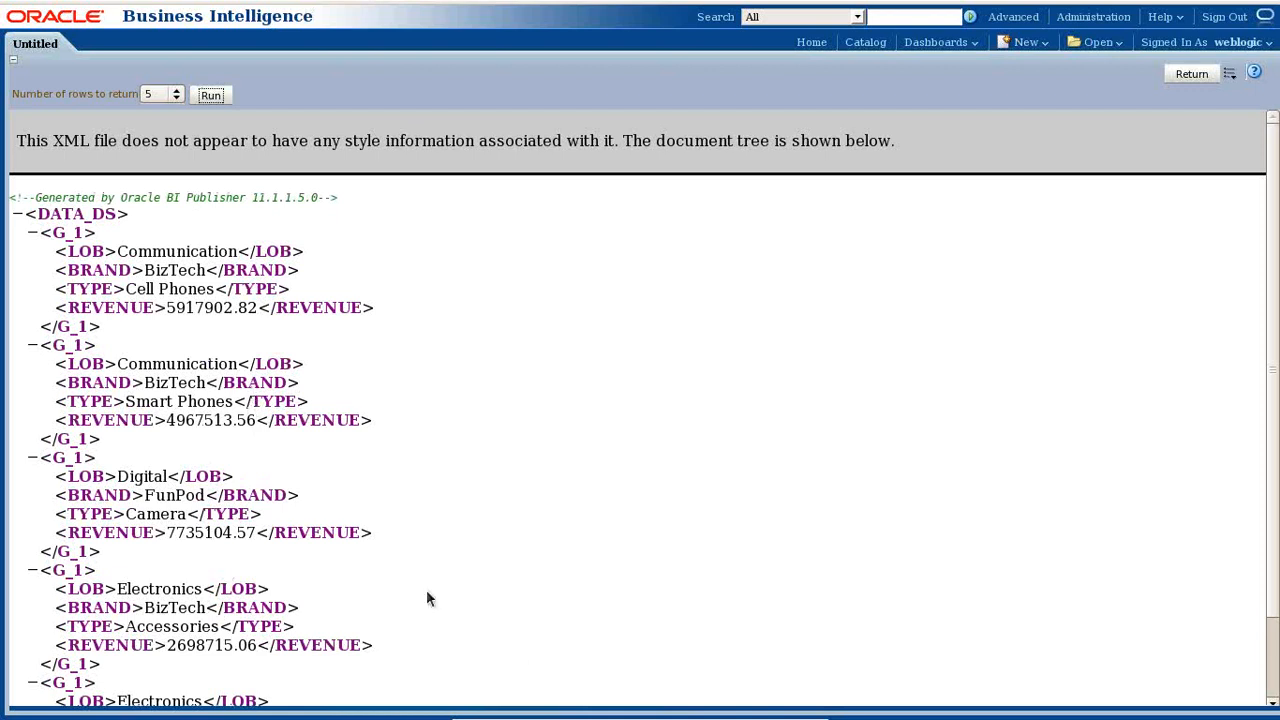
- Minimize the VM and place the cursor on Notepad's blank line under Example#4
{"action": "mouse_move", "coordinate": [800, 712]}
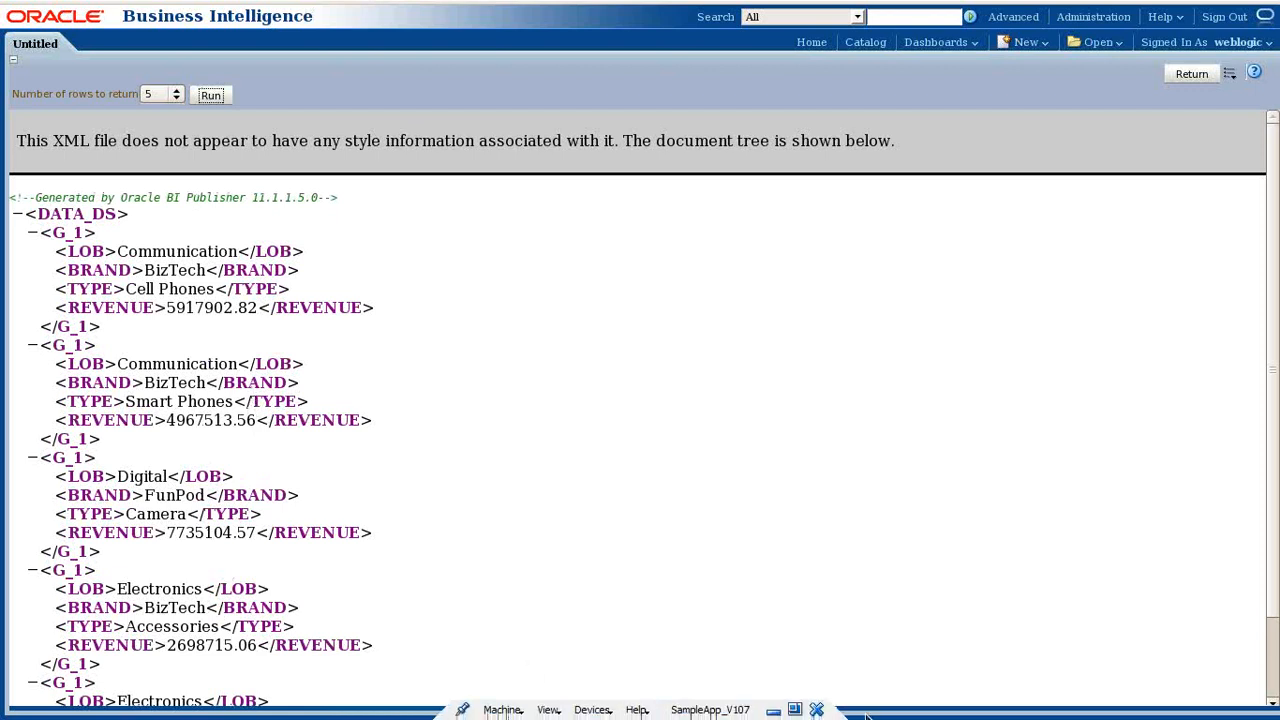
{"action": "left_click", "coordinate": [792, 710]}
{"action": "left_click", "coordinate": [395, 271]}
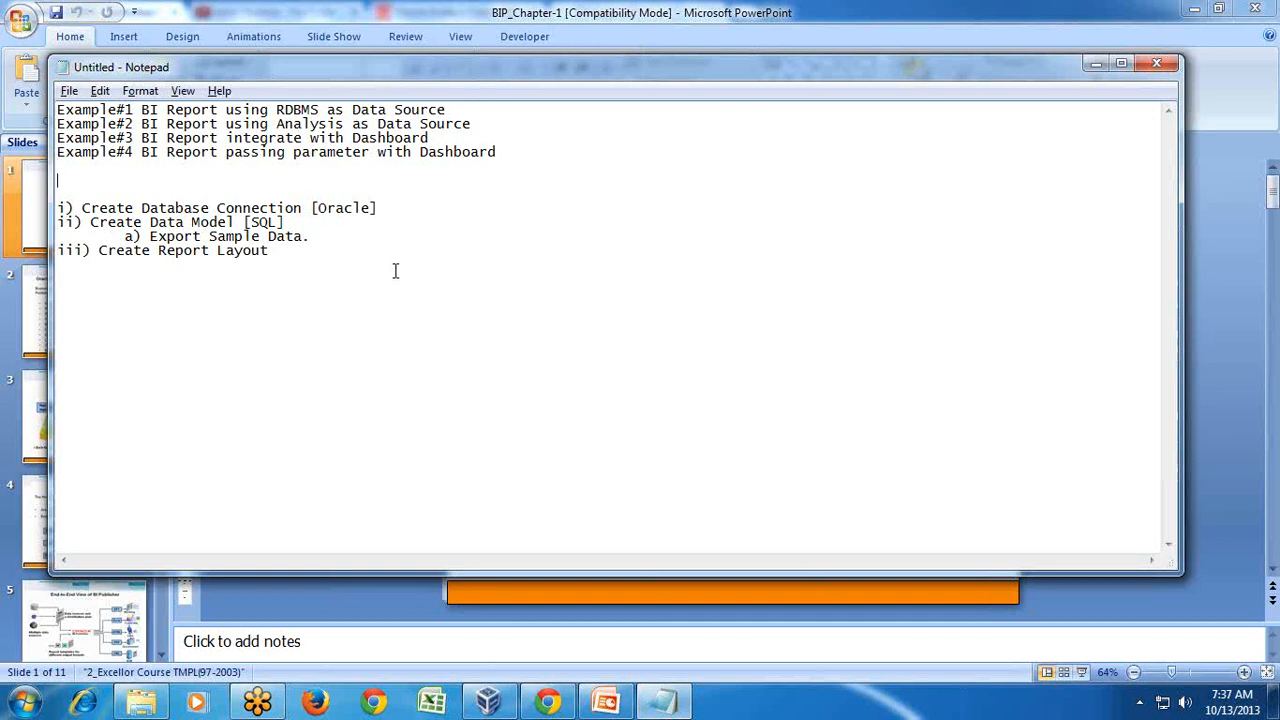
- Note the flow 'RDBMS---->XML---->Report' in Notepad, then go through PowerPoint back to Oracle BI
{"action": "type", "text": "RDBMS---->XML---->Report"}
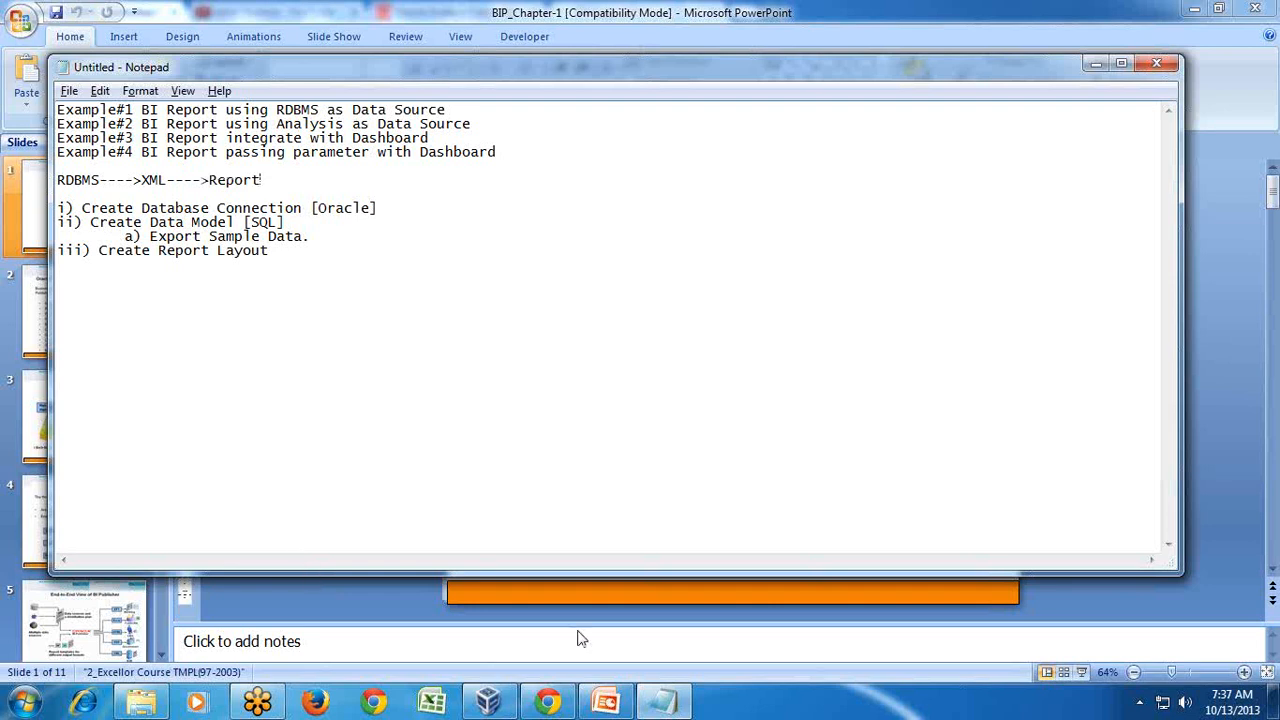
{"action": "mouse_move", "coordinate": [610, 690]}
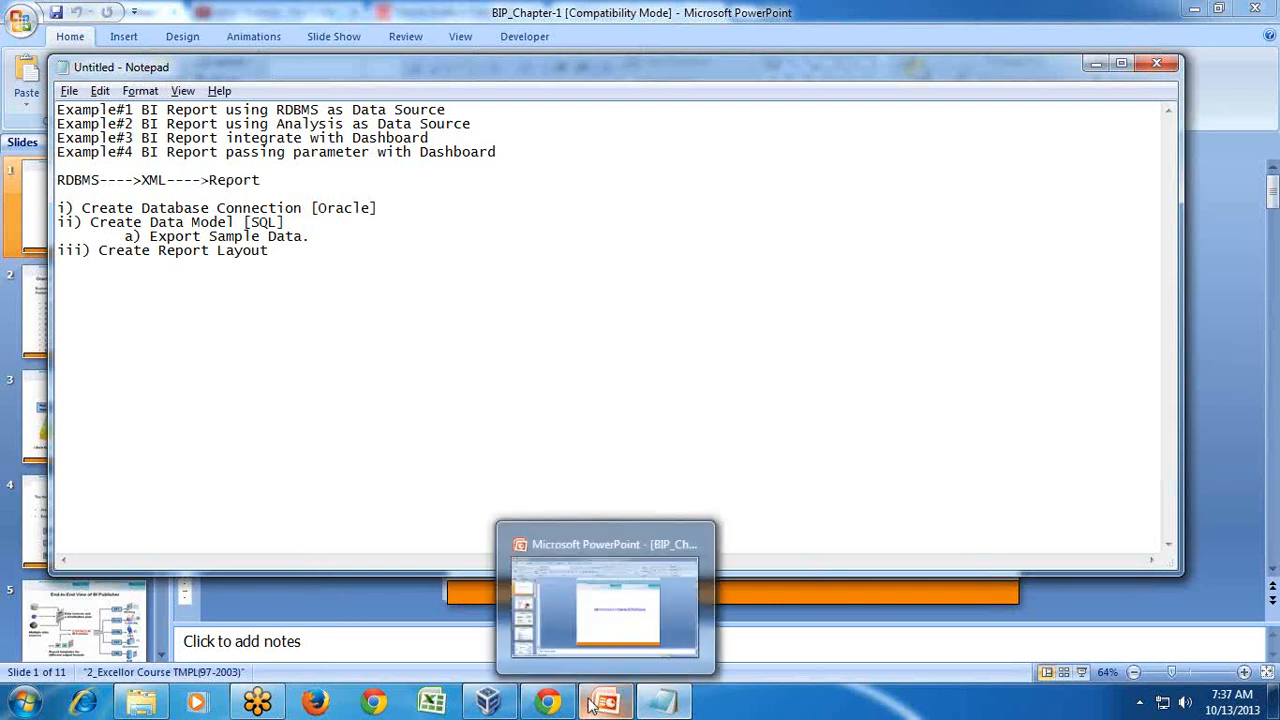
{"action": "left_click", "coordinate": [788, 595]}
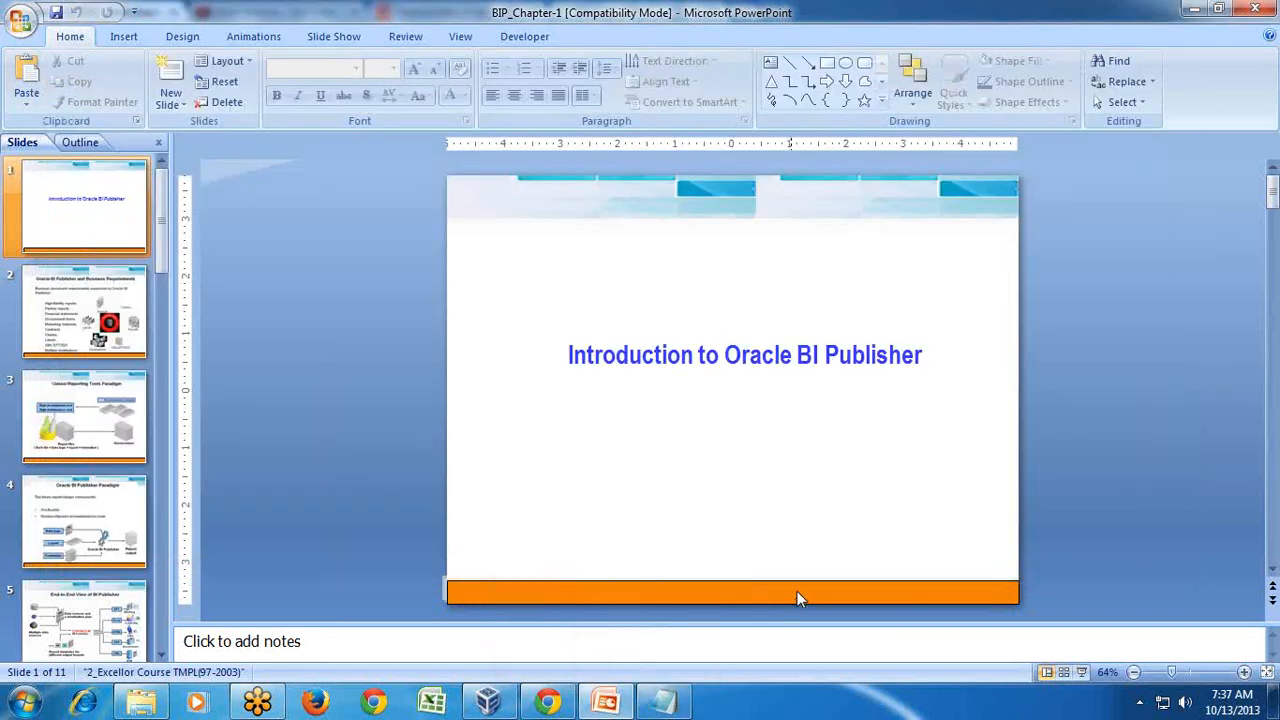
{"action": "left_click", "coordinate": [547, 703]}
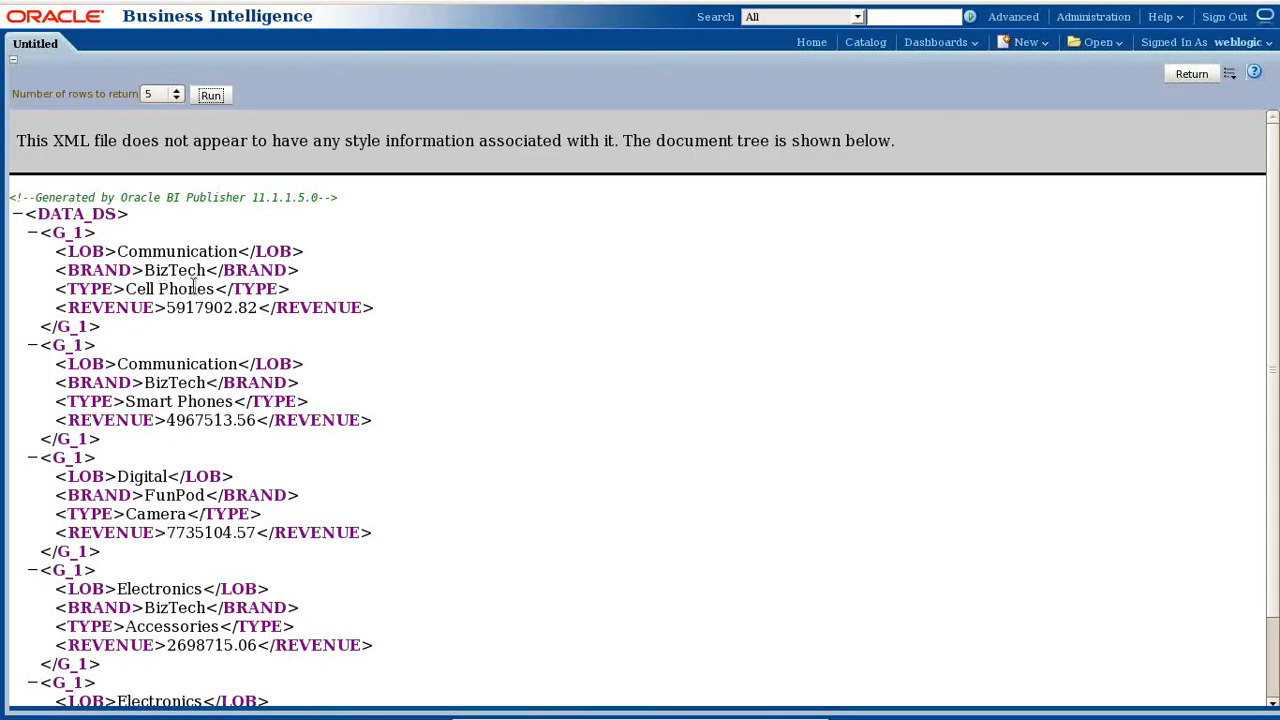
- Save the data model and go back to the report's layout page
{"action": "left_click", "coordinate": [1180, 75]}
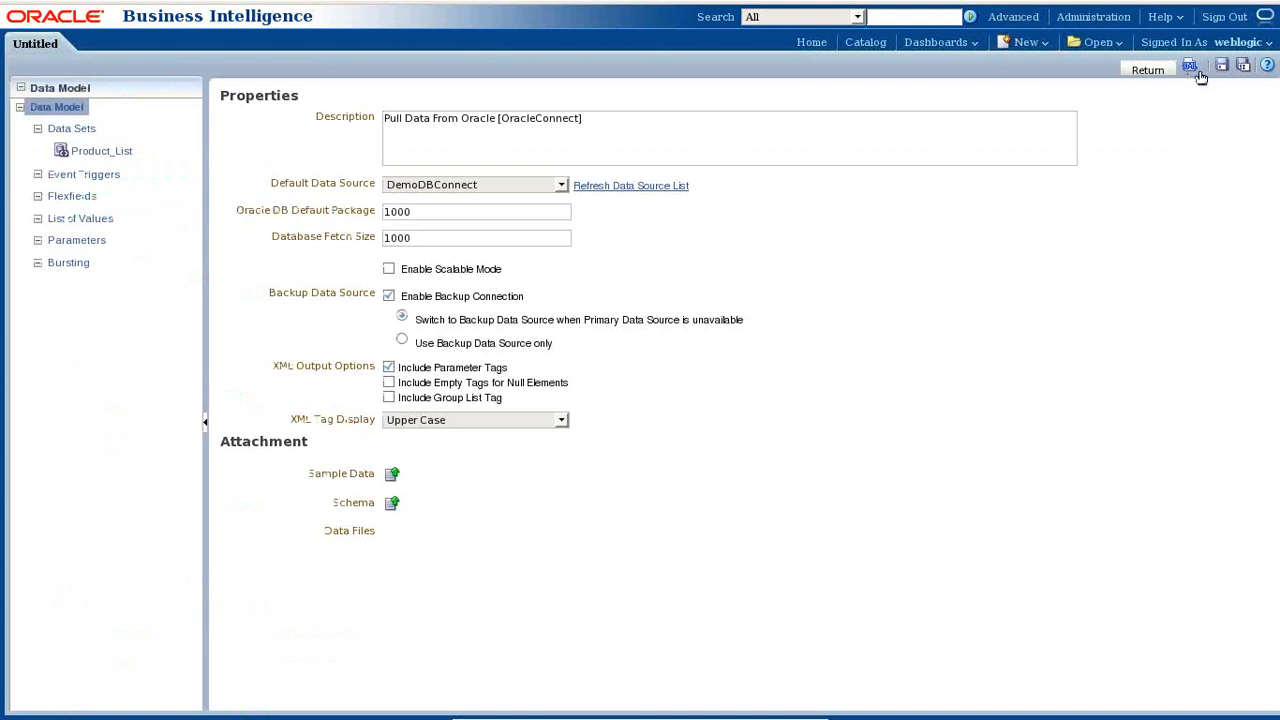
{"action": "left_click", "coordinate": [1221, 66]}
{"action": "left_click", "coordinate": [1150, 72]}
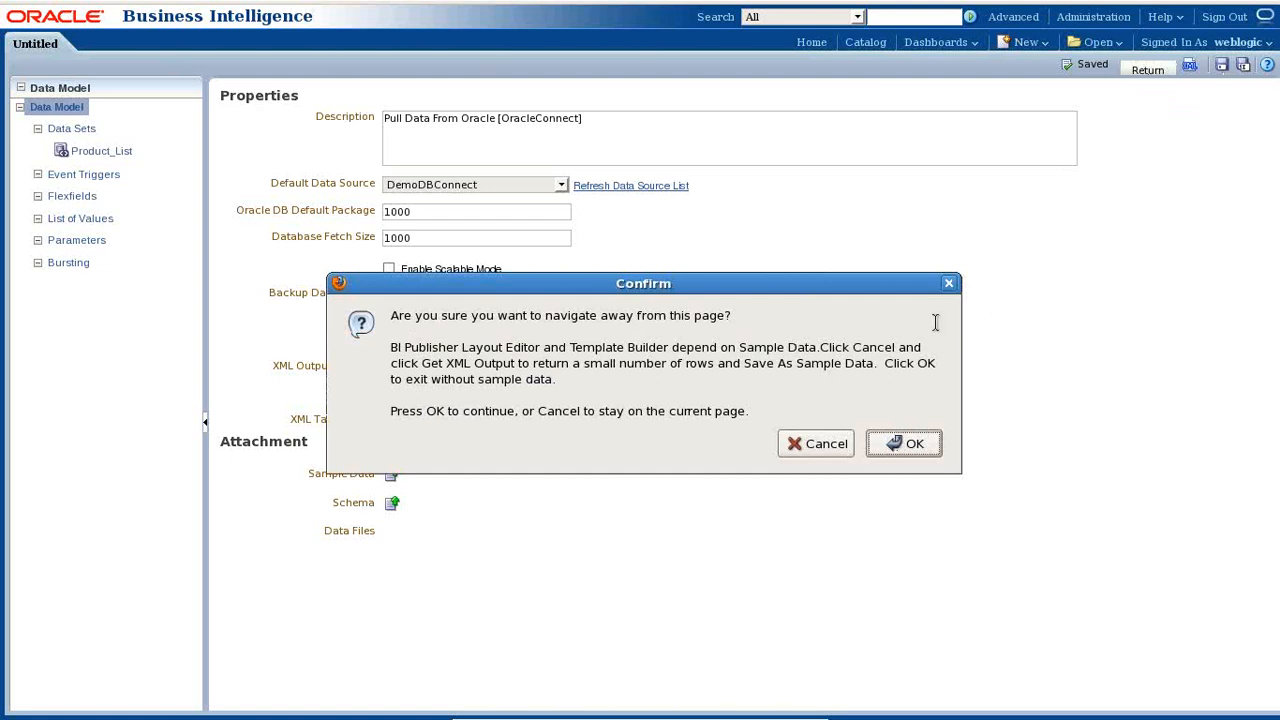
{"action": "left_click", "coordinate": [949, 284]}
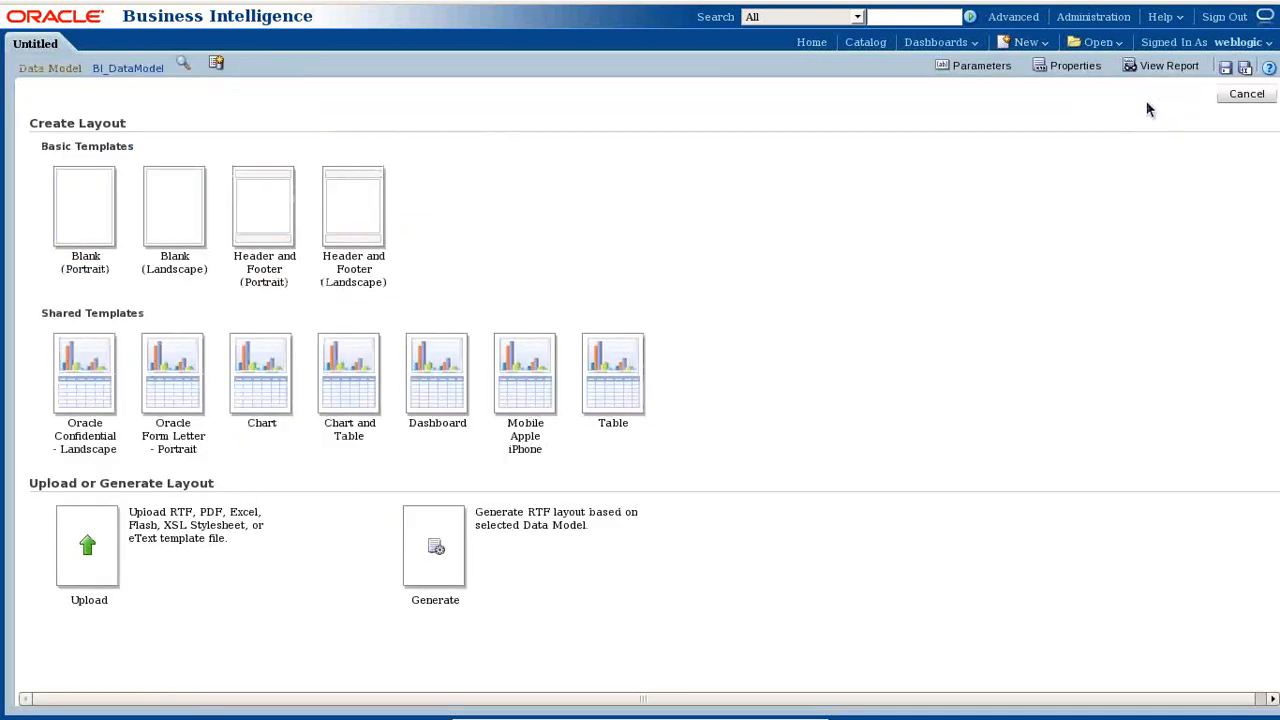
- Close the layout templates, reopen BI_DataModel, and open its XML output preview
{"action": "left_click", "coordinate": [1246, 93]}
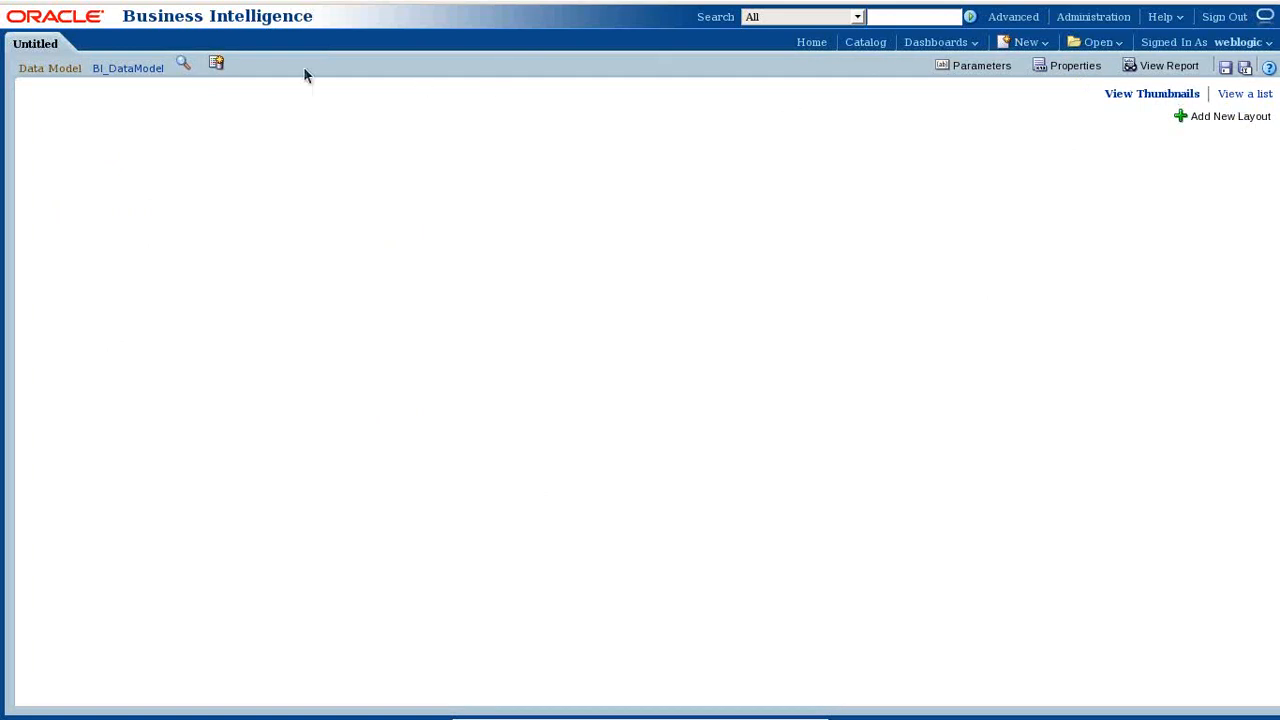
{"action": "left_click", "coordinate": [150, 68]}
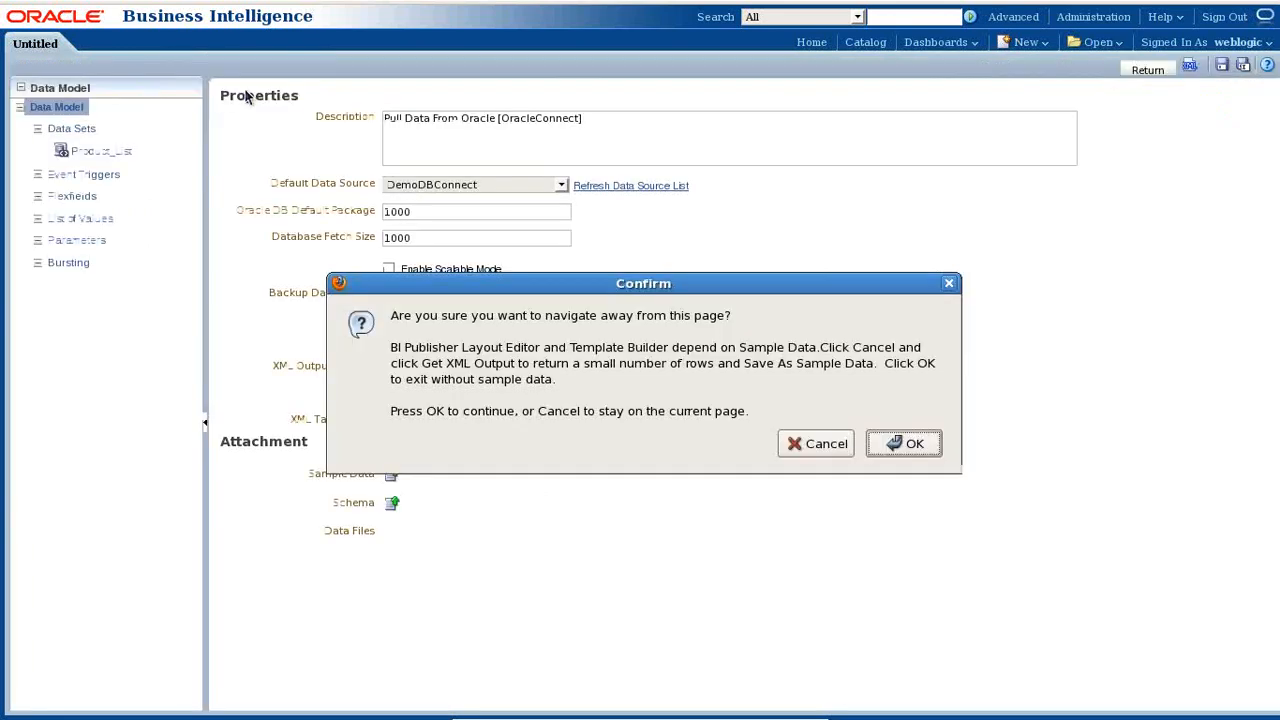
{"action": "left_click", "coordinate": [884, 450]}
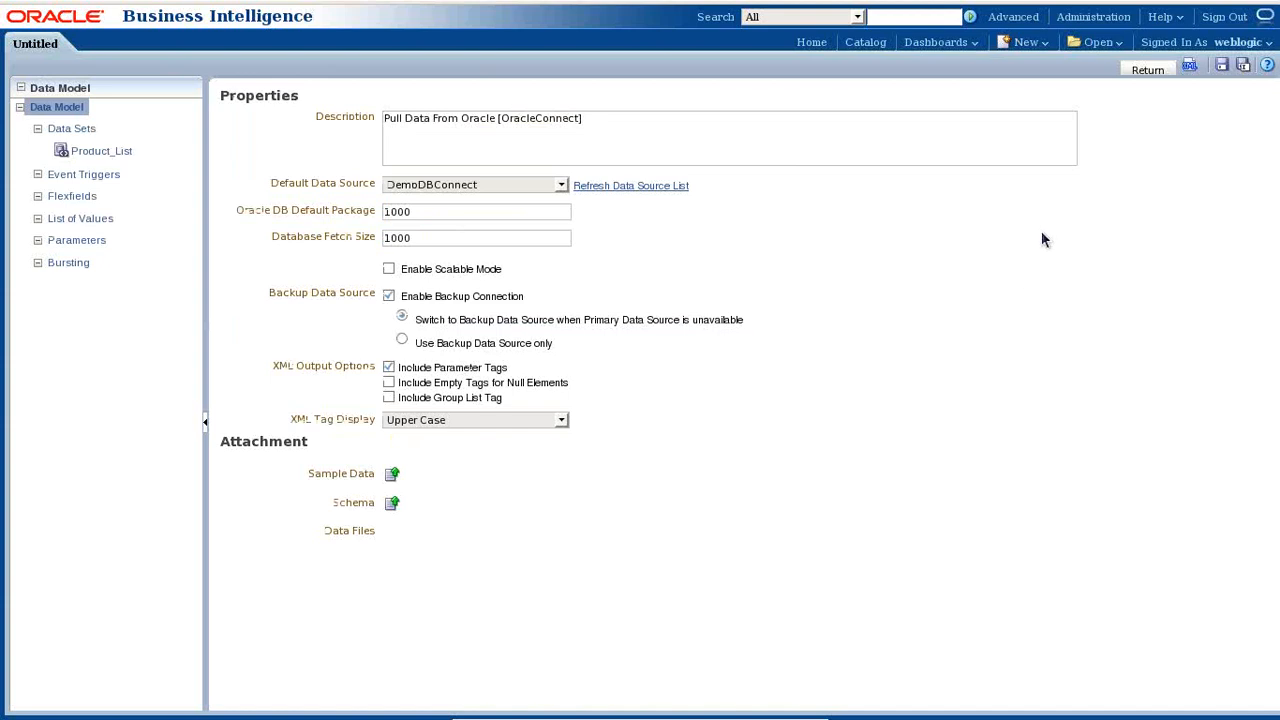
{"action": "left_click", "coordinate": [1193, 70]}
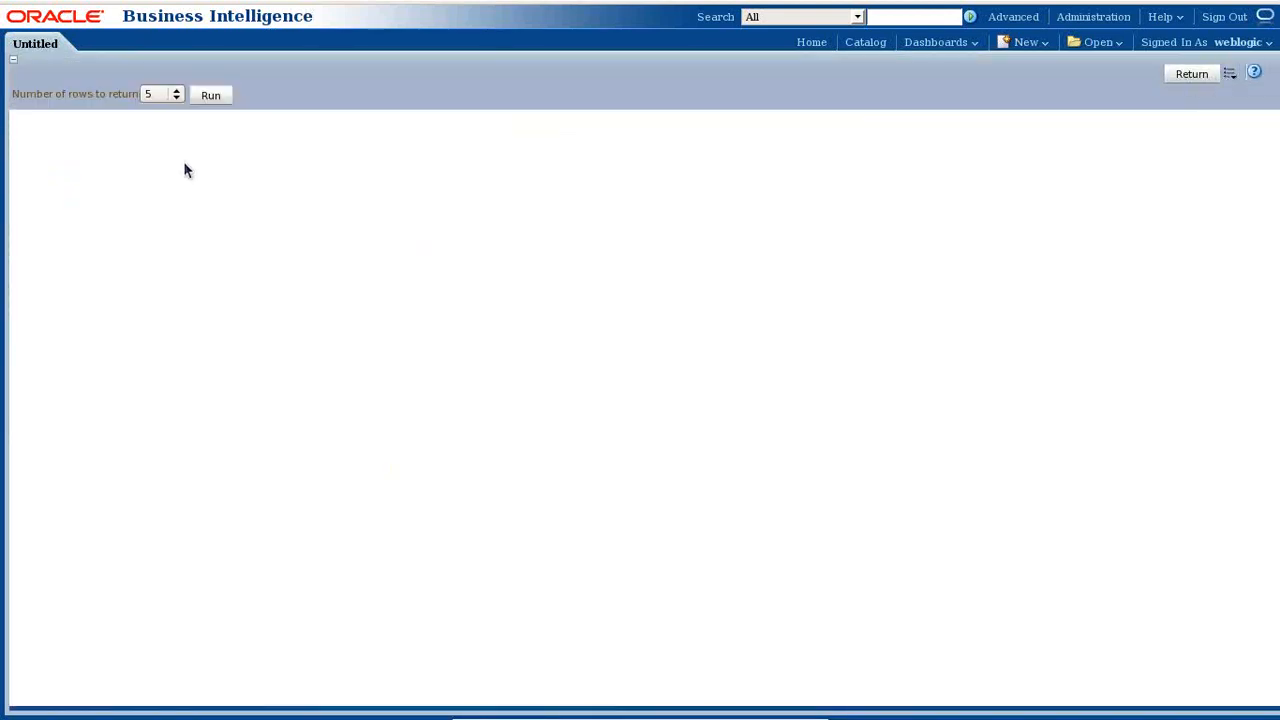
- Run the query to generate the XML, store it as sample.xml sample data, and save BI_DataModel
{"action": "left_click", "coordinate": [209, 95]}
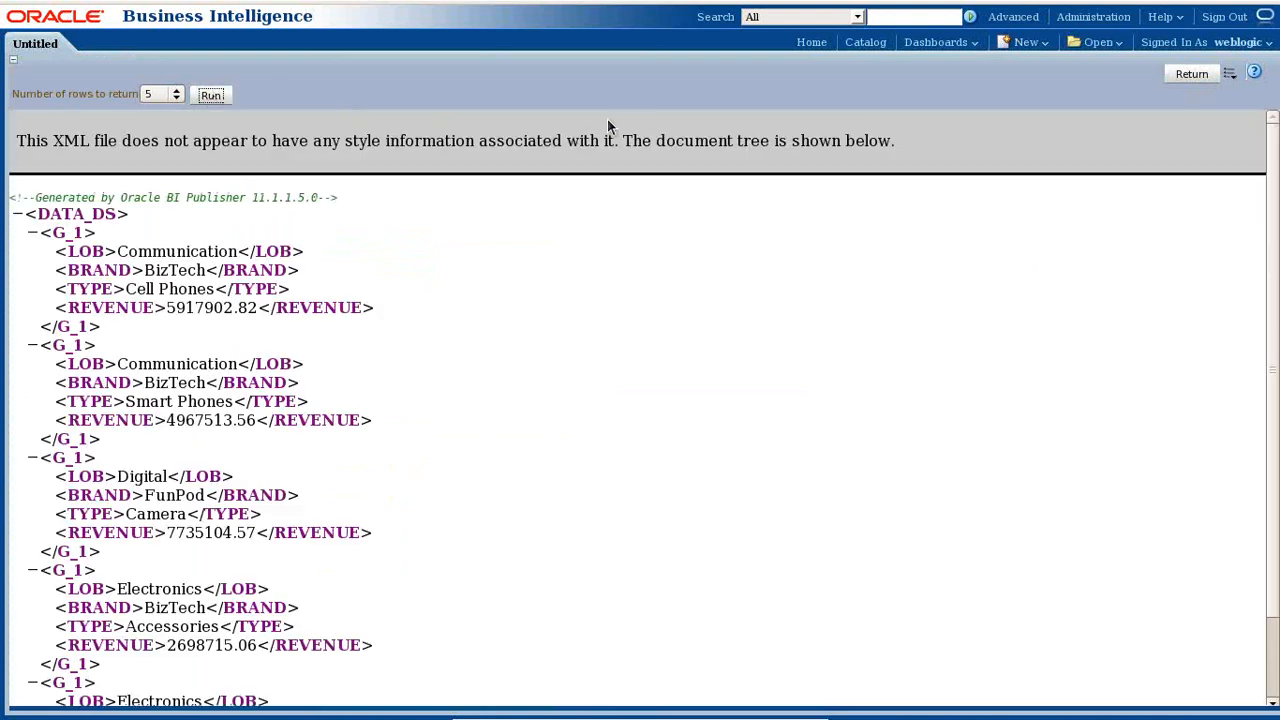
{"action": "left_click", "coordinate": [1229, 74]}
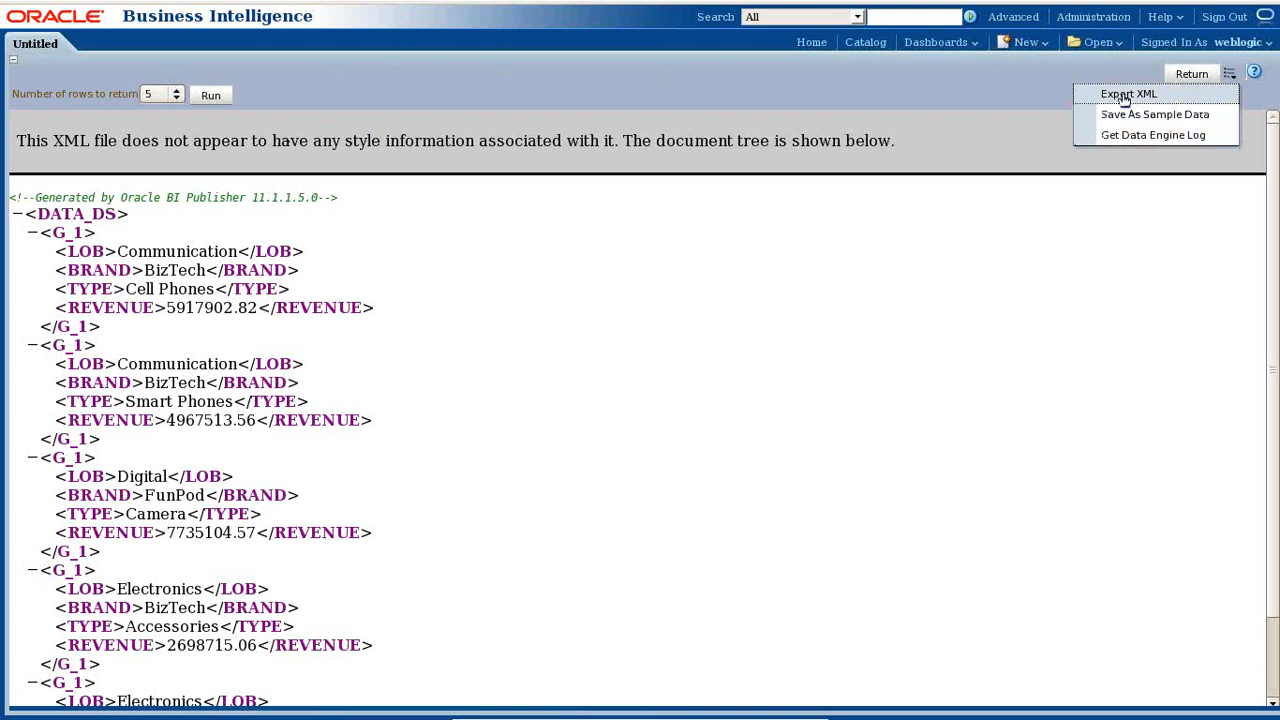
{"action": "left_click", "coordinate": [935, 227]}
{"action": "left_click", "coordinate": [1229, 74]}
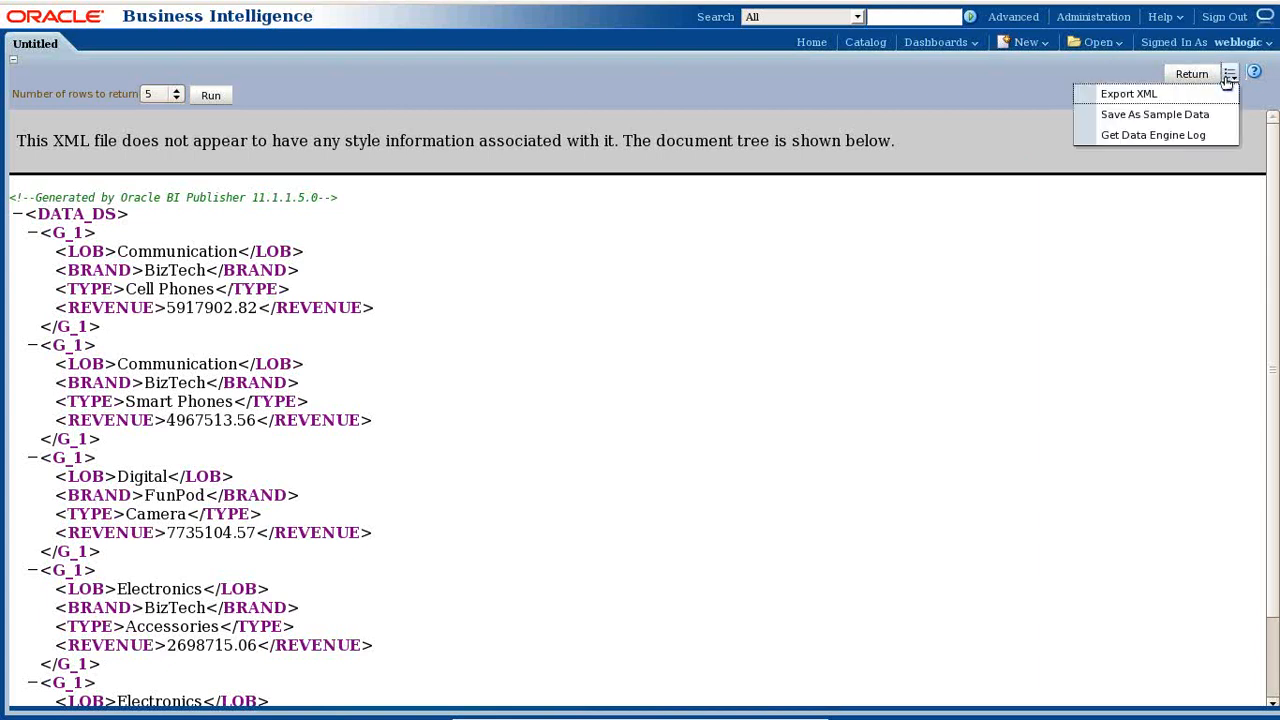
{"action": "left_click", "coordinate": [1192, 74]}
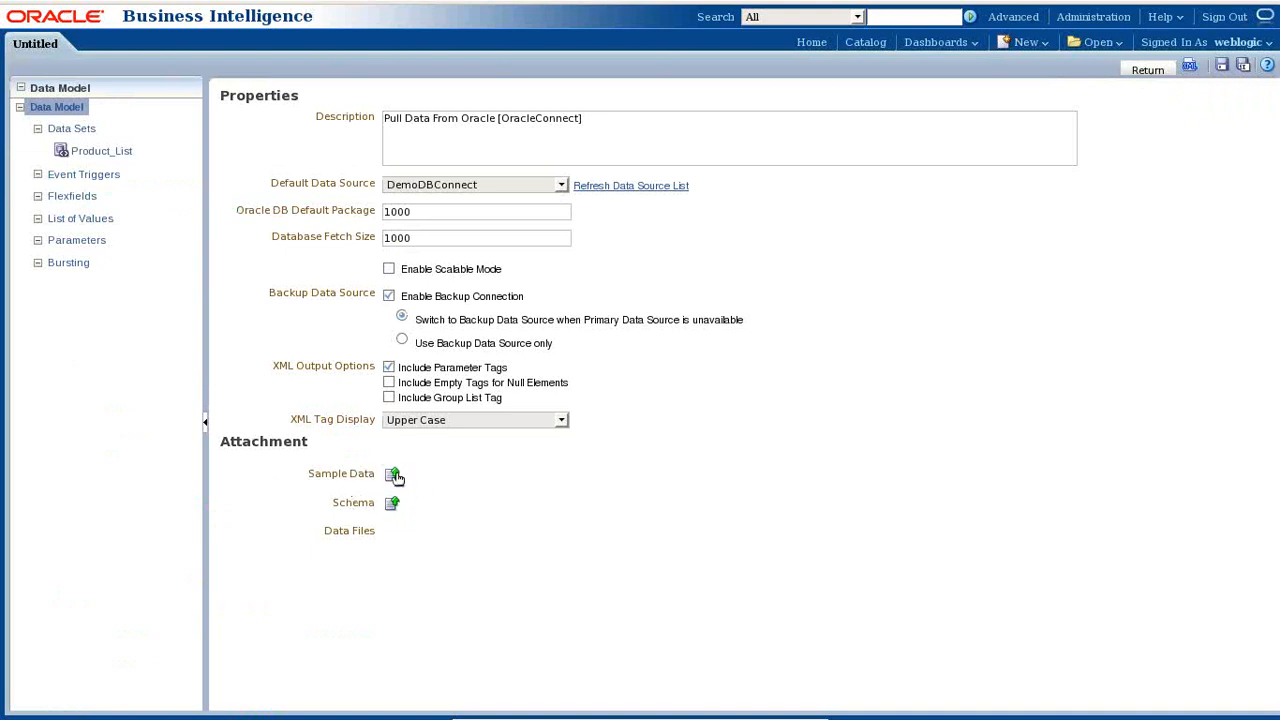
{"action": "left_click", "coordinate": [1190, 68]}
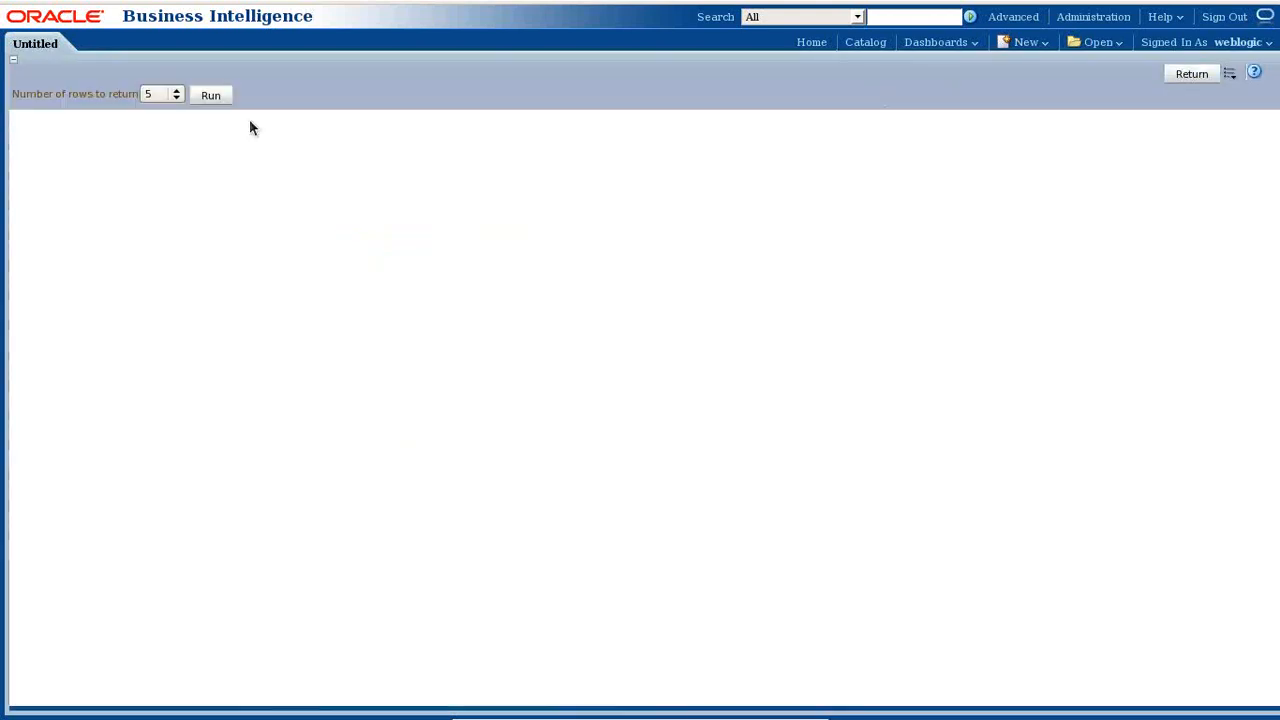
{"action": "left_click", "coordinate": [210, 97]}
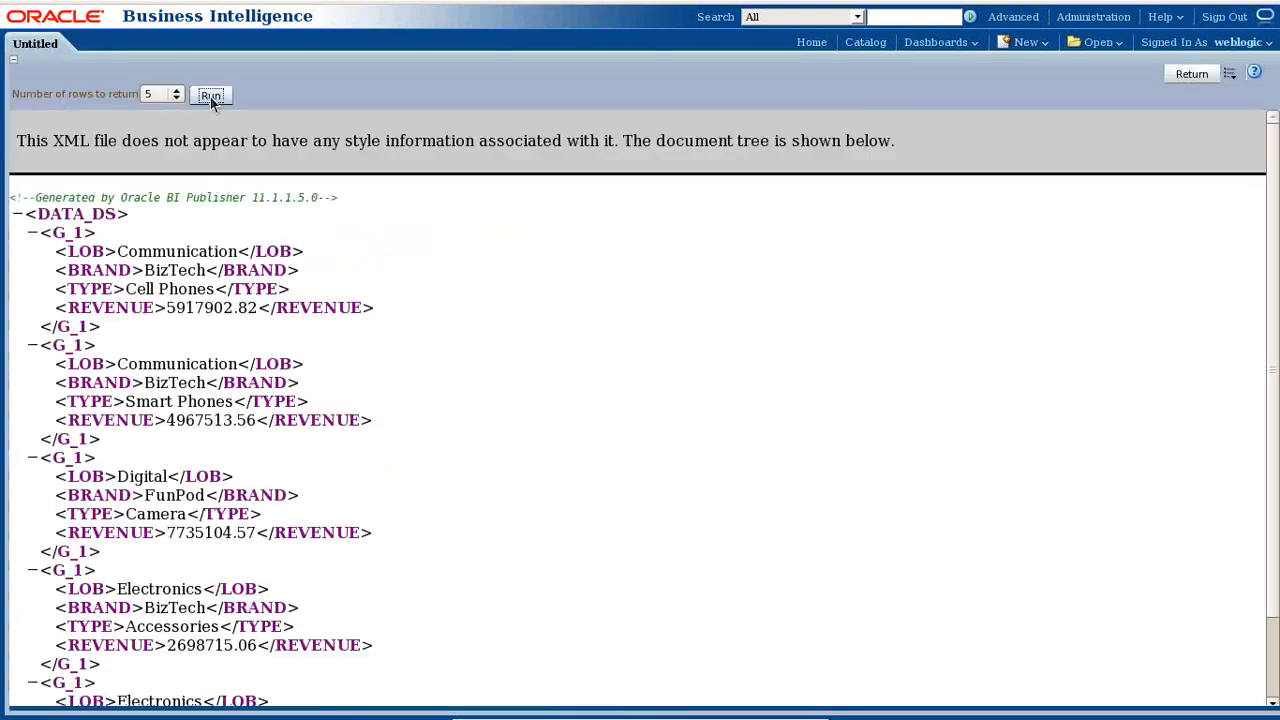
{"action": "left_click", "coordinate": [1229, 75]}
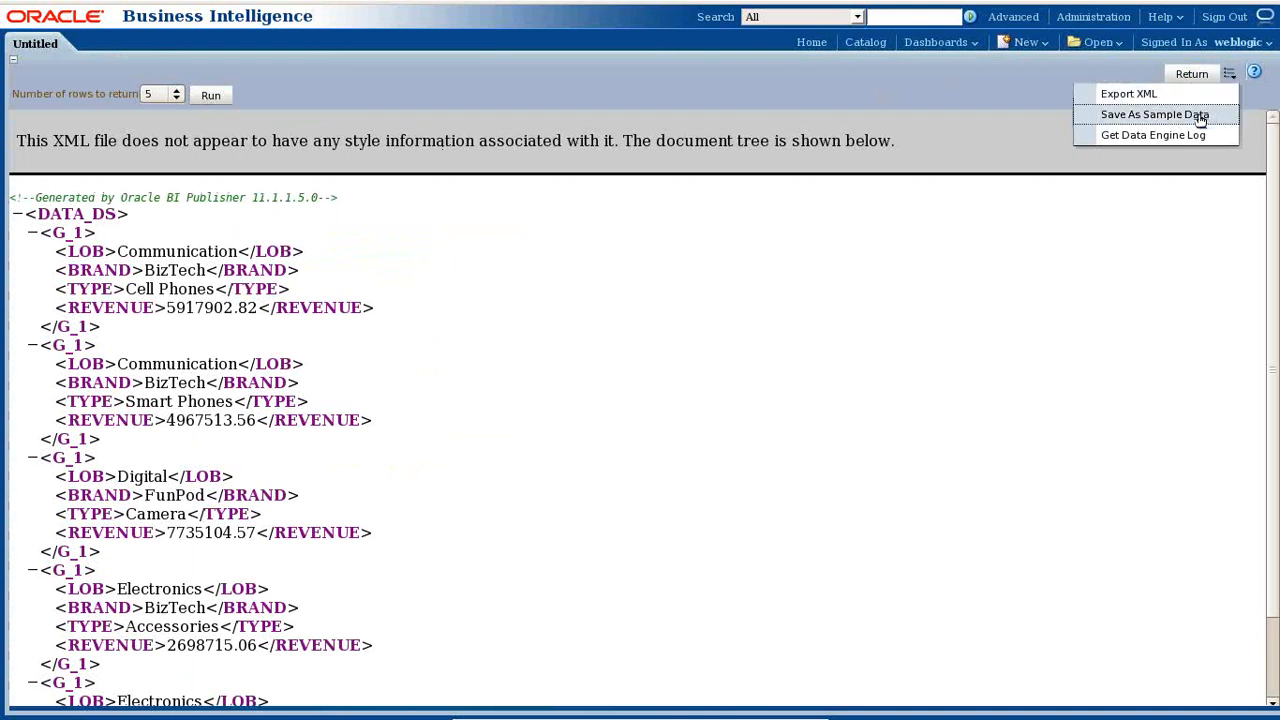
{"action": "left_click", "coordinate": [1155, 115]}
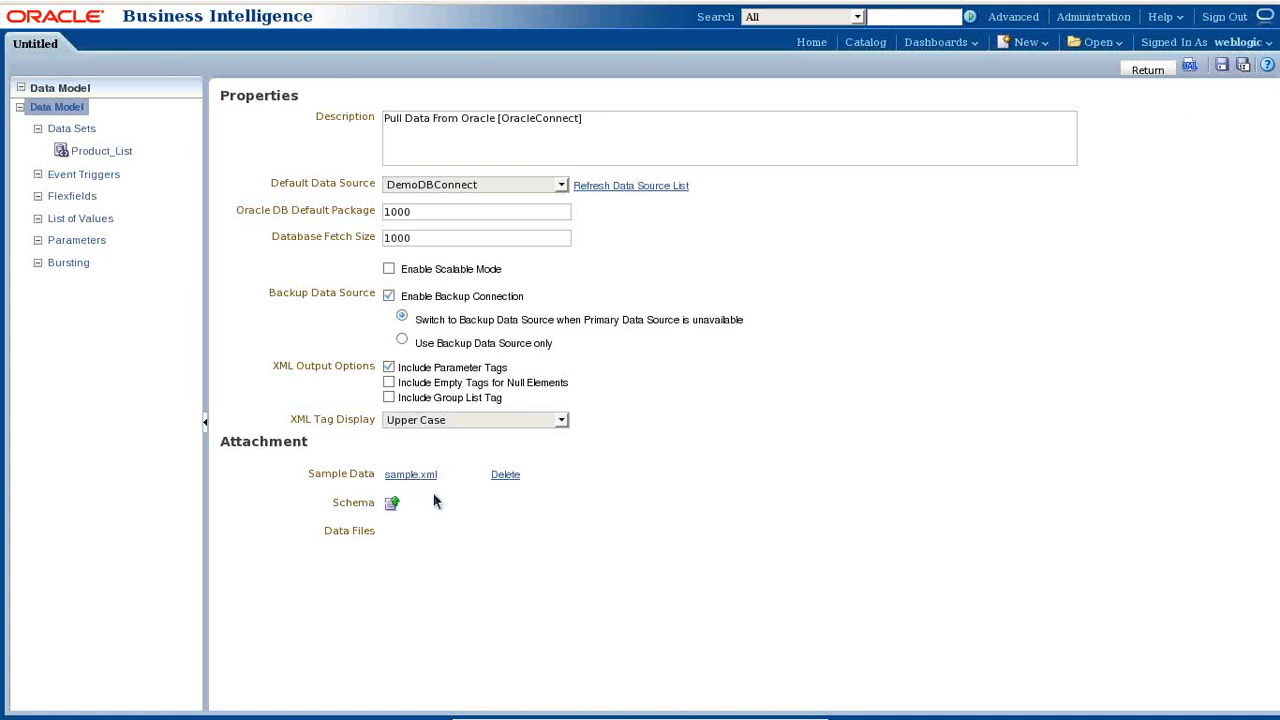
{"action": "left_click", "coordinate": [1221, 66]}
- Save BI_DataModel when prompted before starting a new report
{"action": "left_click", "coordinate": [1030, 42]}
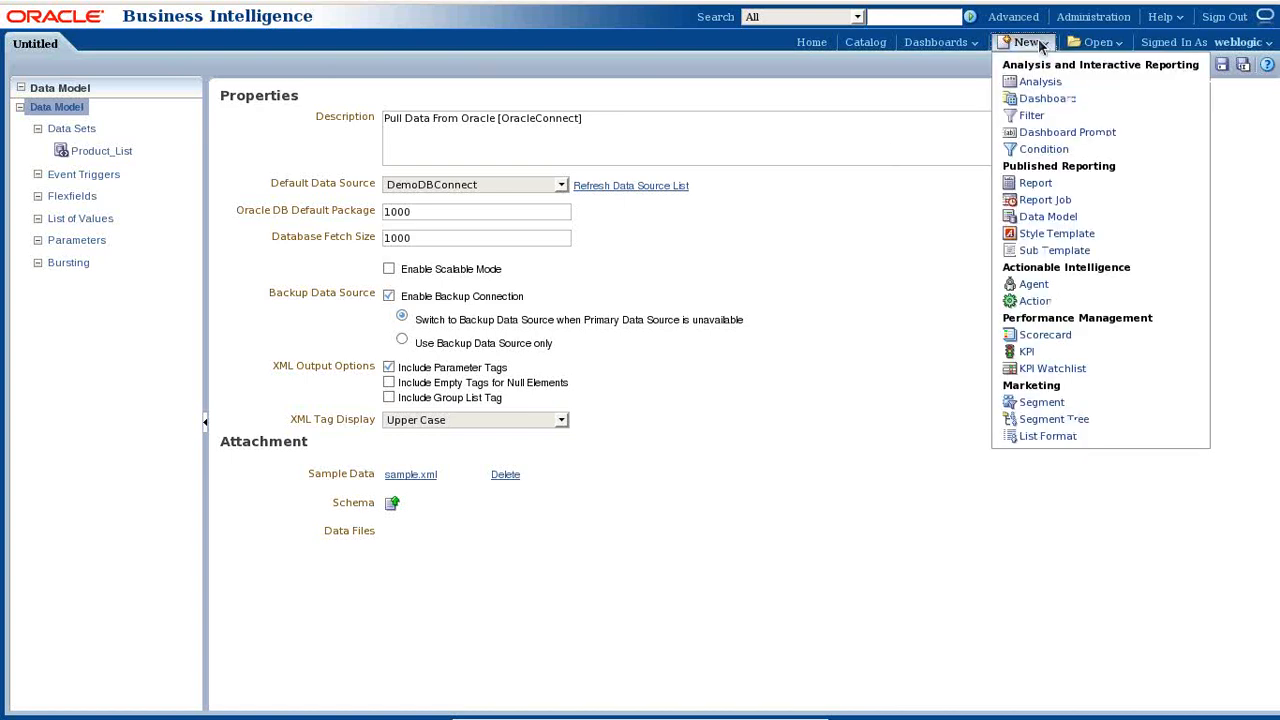
{"action": "left_click", "coordinate": [1045, 187]}
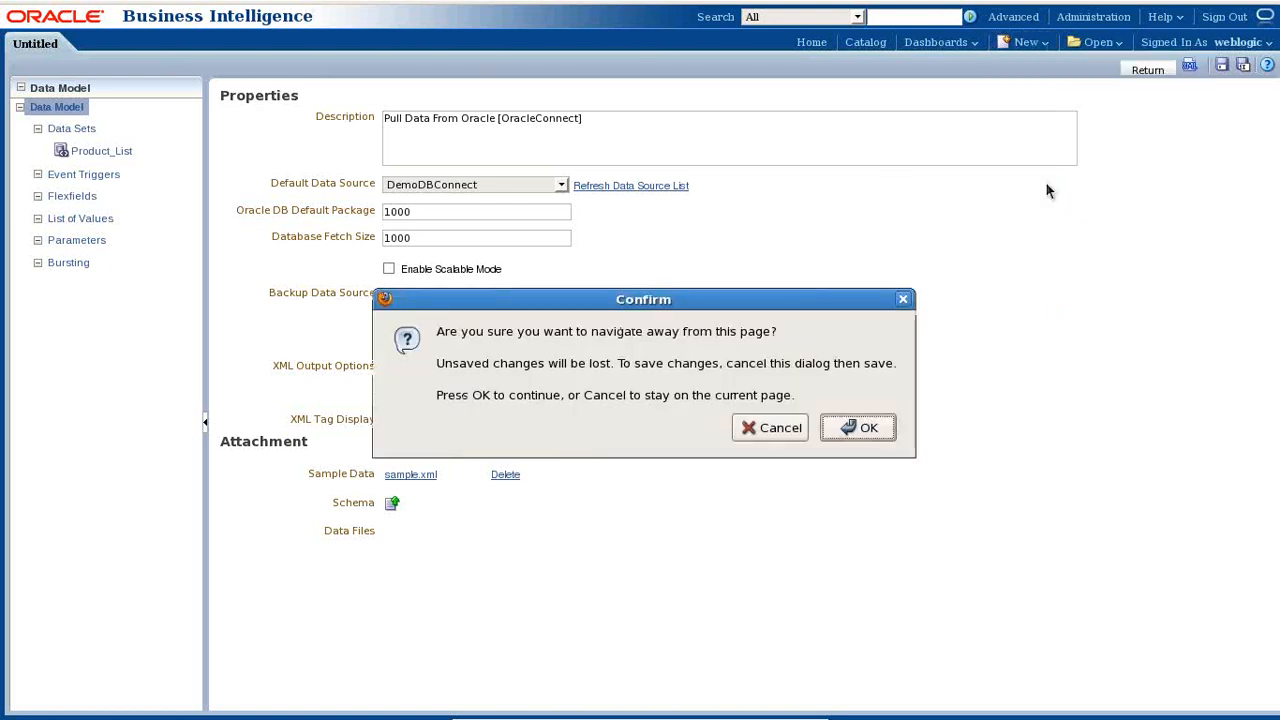
{"action": "left_click", "coordinate": [904, 298]}
{"action": "left_click", "coordinate": [1221, 64]}
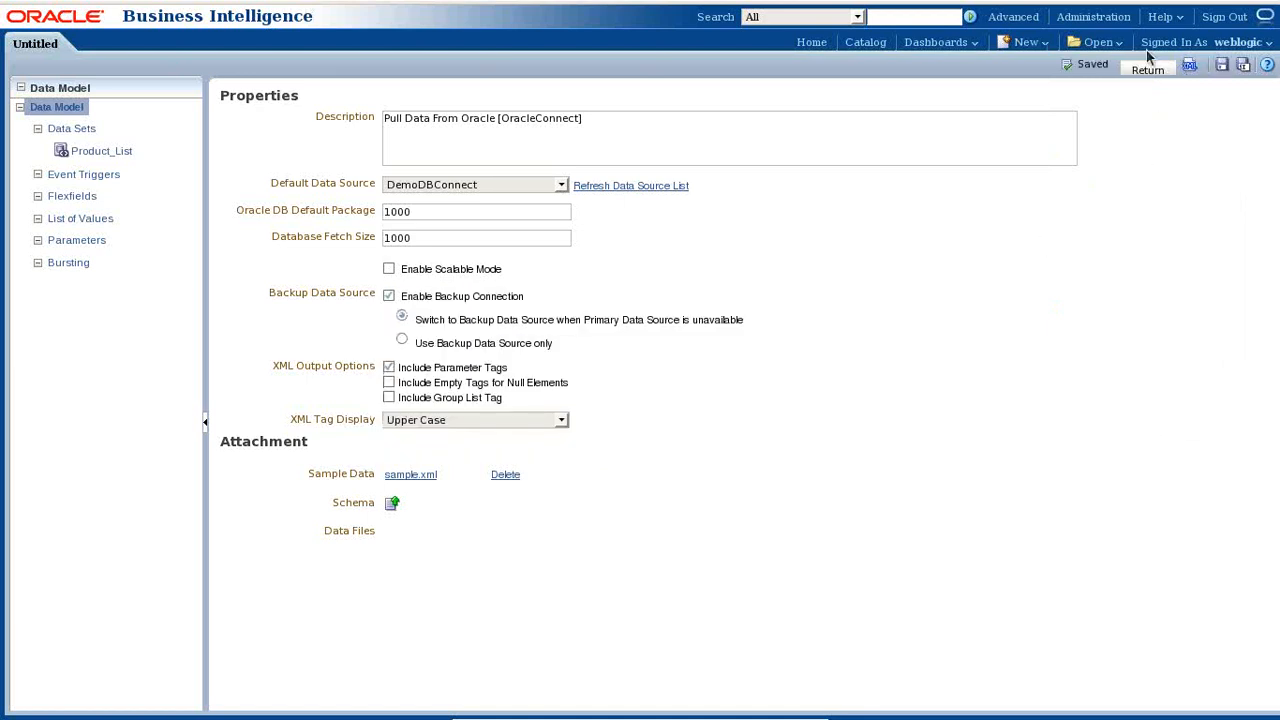
- Create a new report from the BI_DataModel data model with a blank portrait layout
{"action": "mouse_move", "coordinate": [1041, 46]}
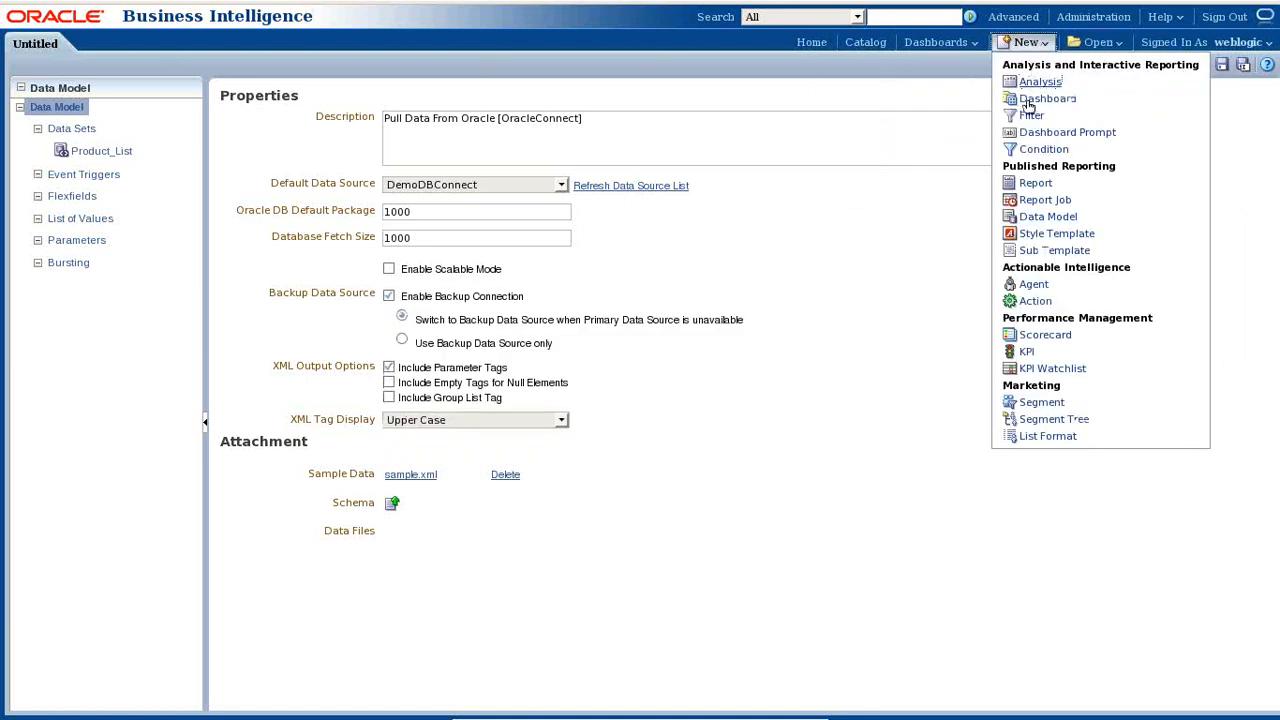
{"action": "left_click", "coordinate": [1034, 183]}
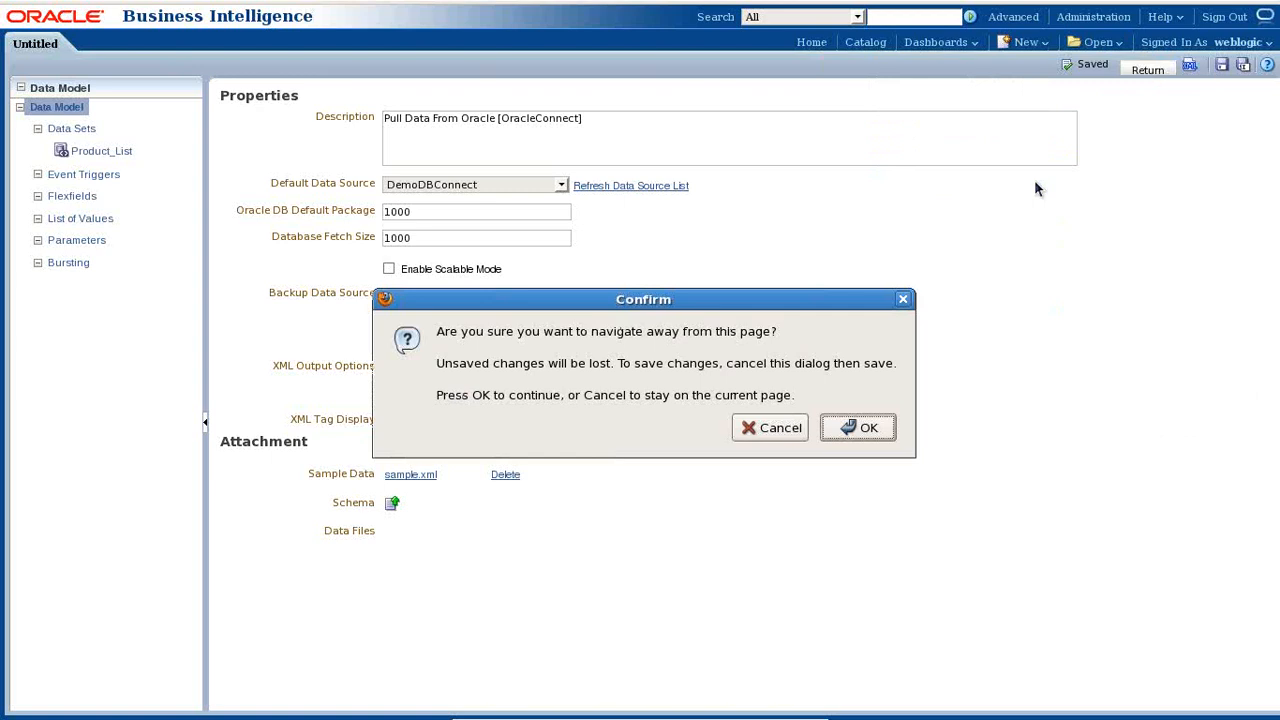
{"action": "left_click", "coordinate": [866, 428]}
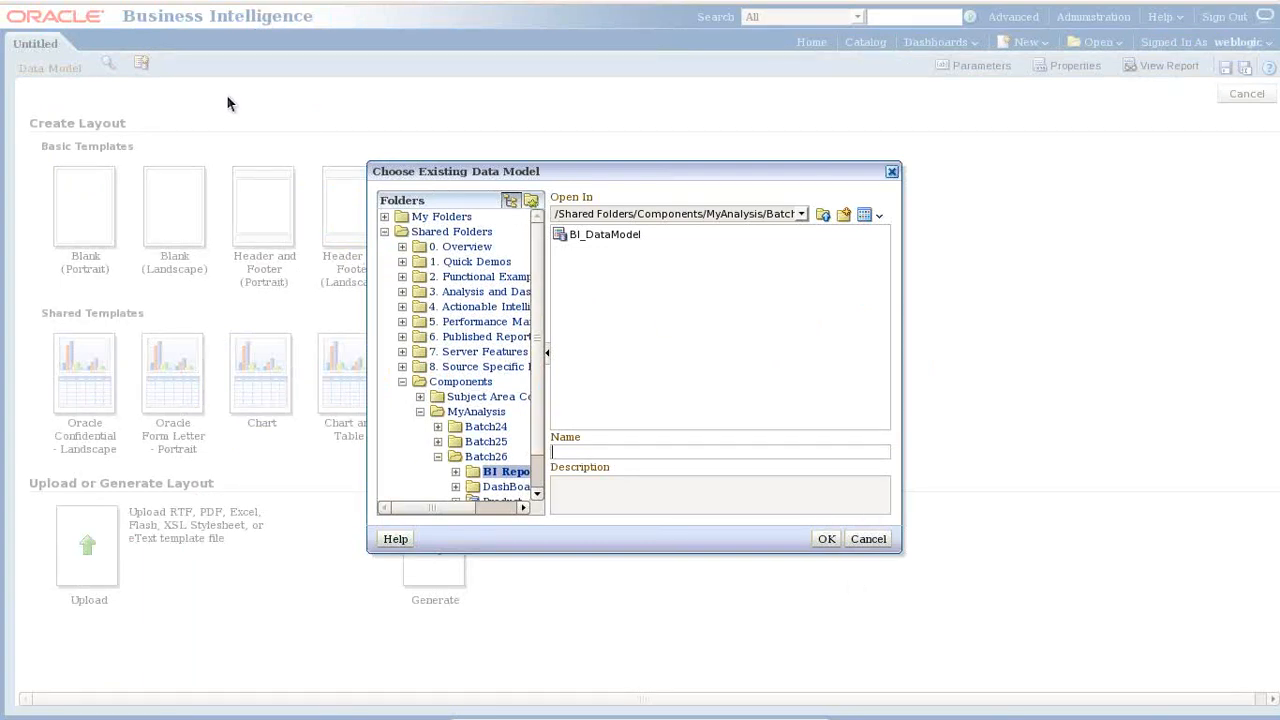
{"action": "left_click", "coordinate": [610, 234]}
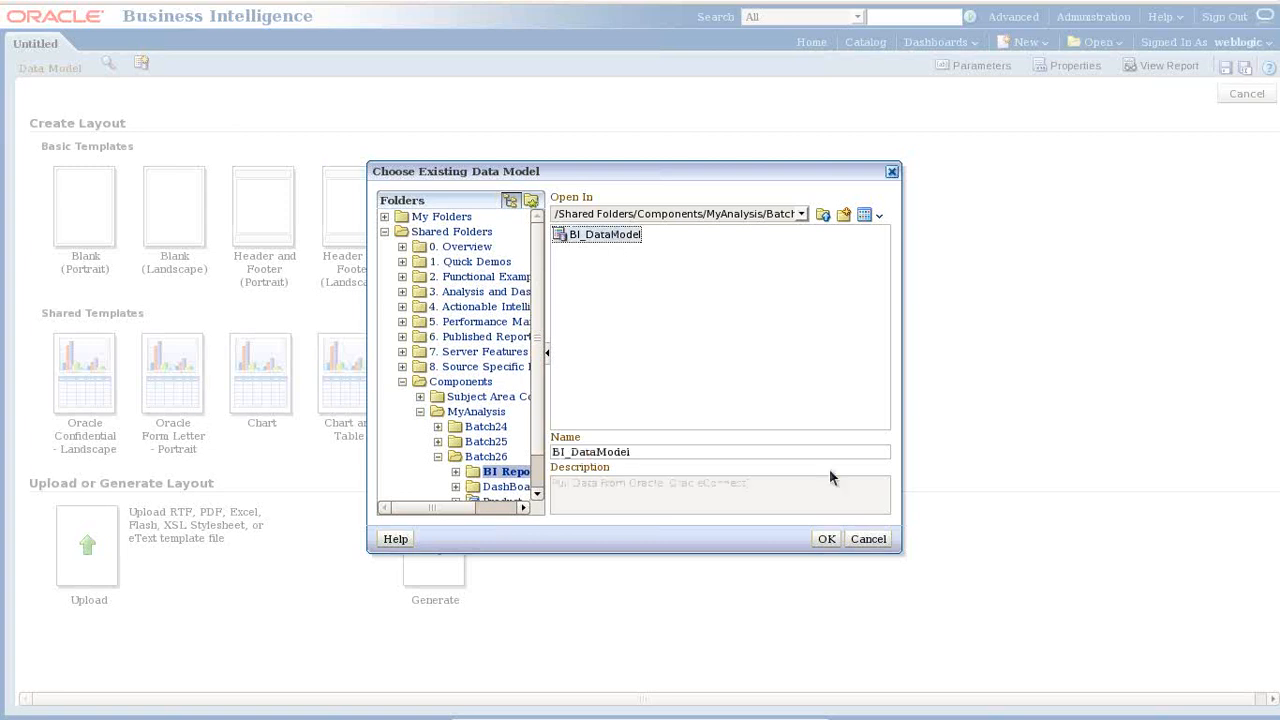
{"action": "left_click", "coordinate": [826, 538]}
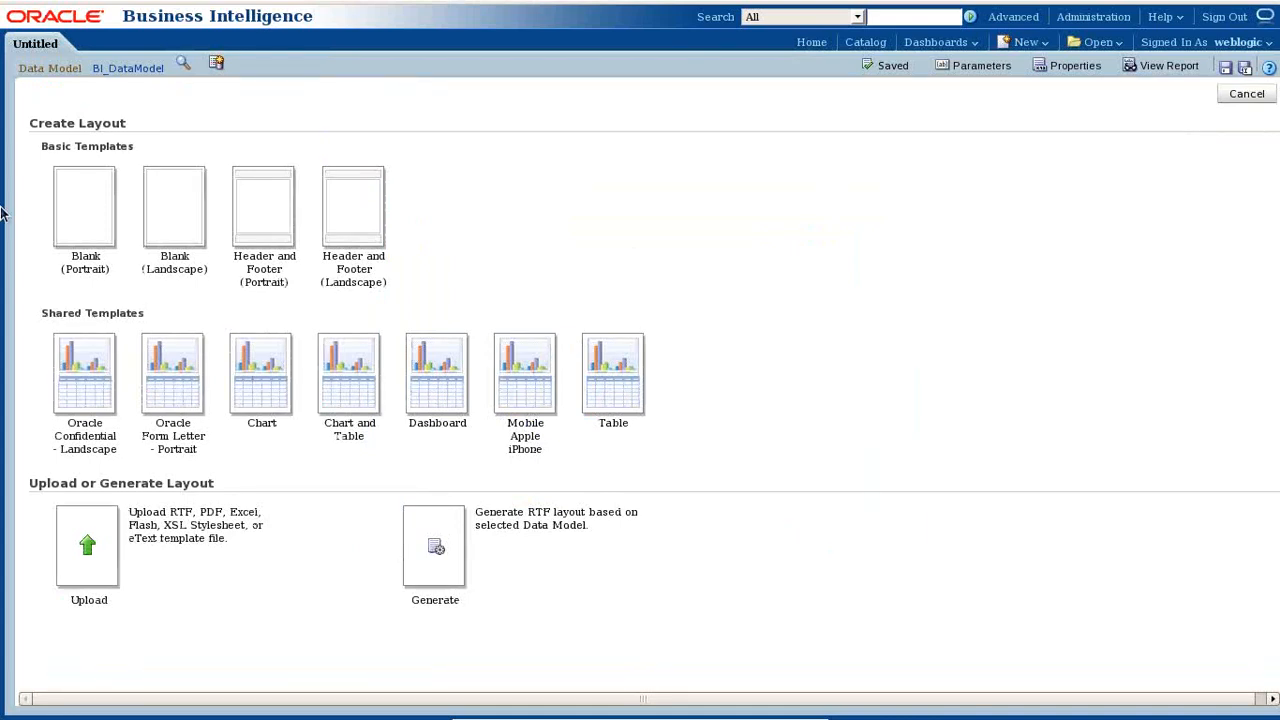
{"action": "left_click", "coordinate": [75, 214]}
- Insert the otn_logo_small.gif image at the page top and stretch it to page width
{"action": "mouse_move", "coordinate": [1088, 11]}
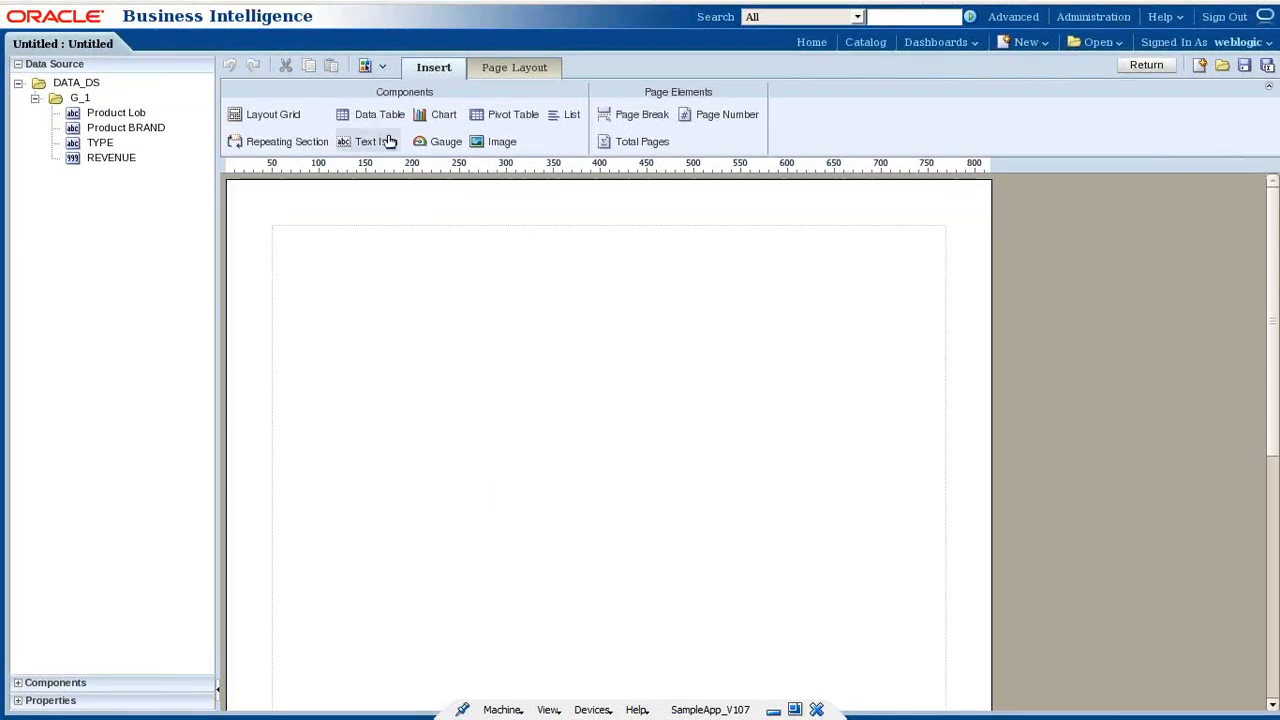
{"action": "left_click_drag", "start_coordinate": [500, 141], "coordinate": [487, 252]}
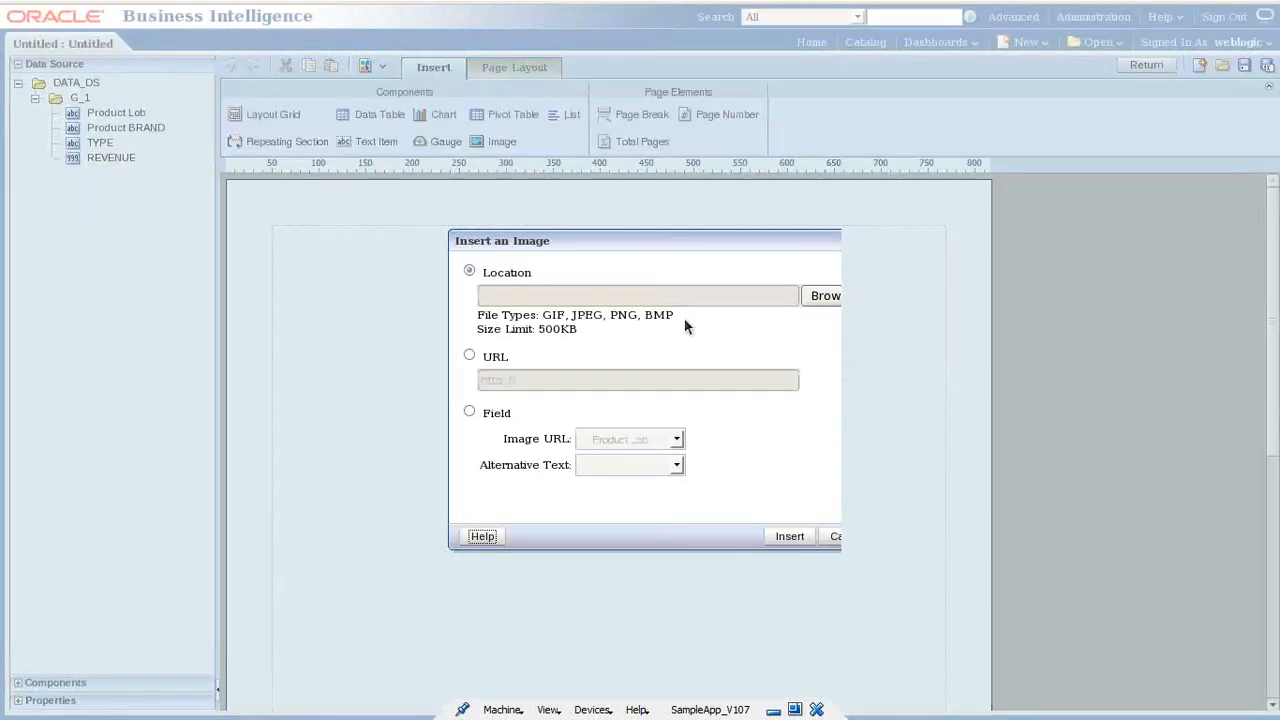
{"action": "left_click", "coordinate": [818, 296]}
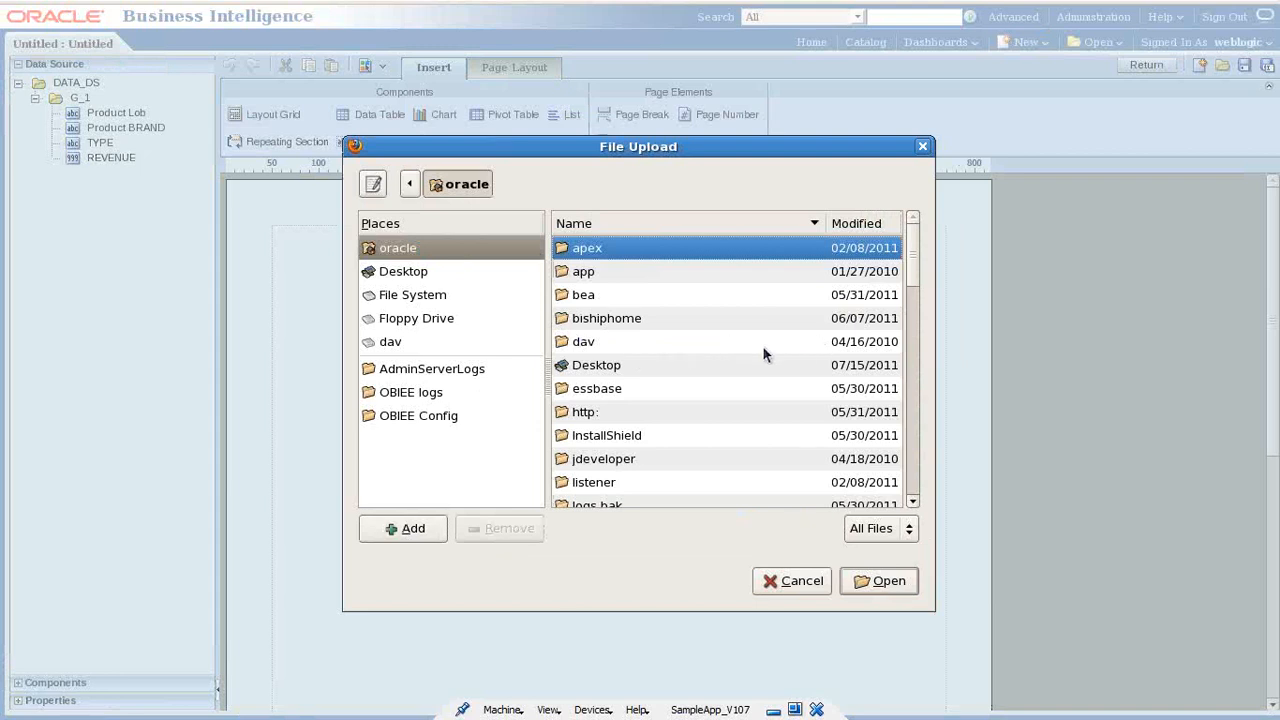
{"action": "left_click_drag", "start_coordinate": [912, 273], "coordinate": [919, 396]}
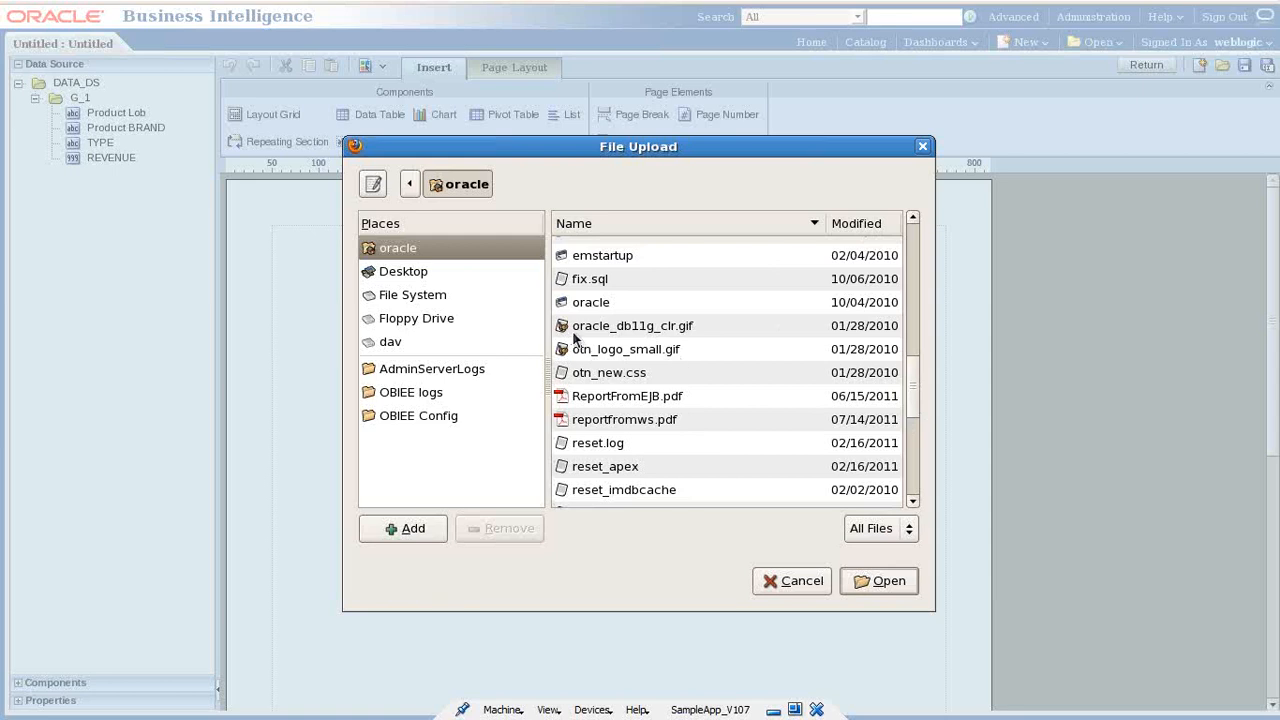
{"action": "left_click", "coordinate": [598, 354]}
{"action": "left_click", "coordinate": [1062, 581]}
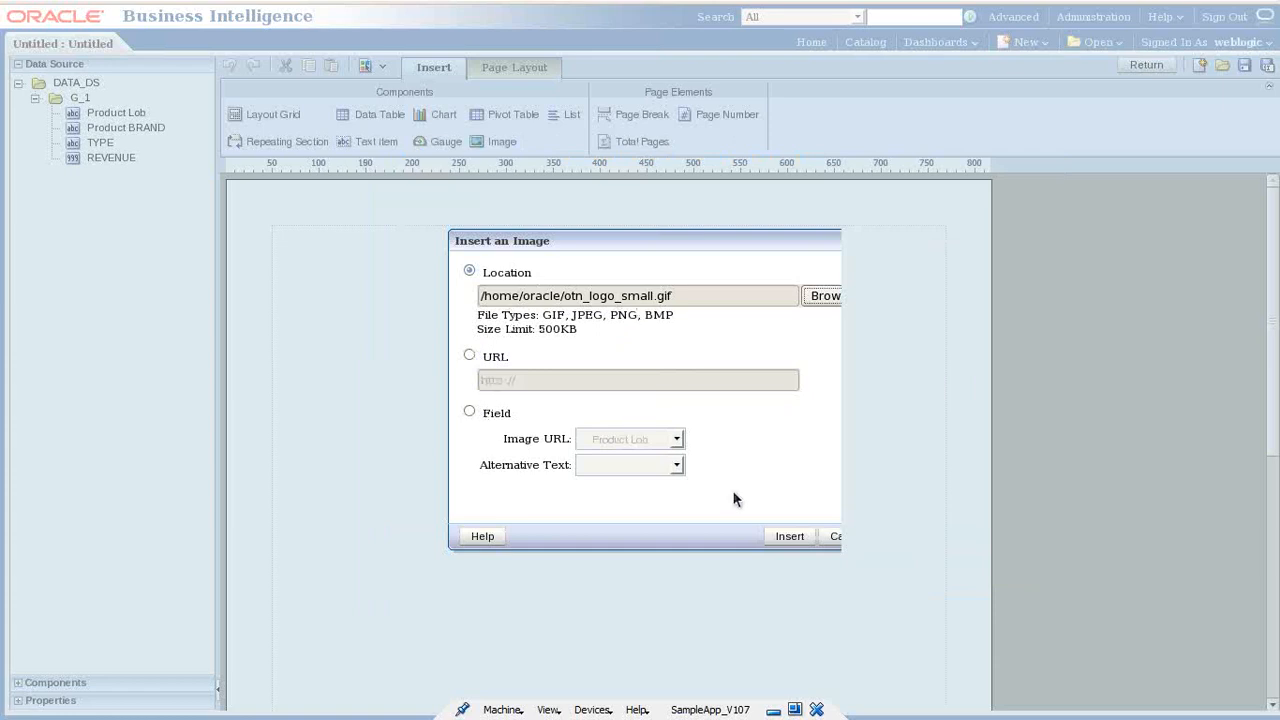
{"action": "left_click", "coordinate": [787, 536]}
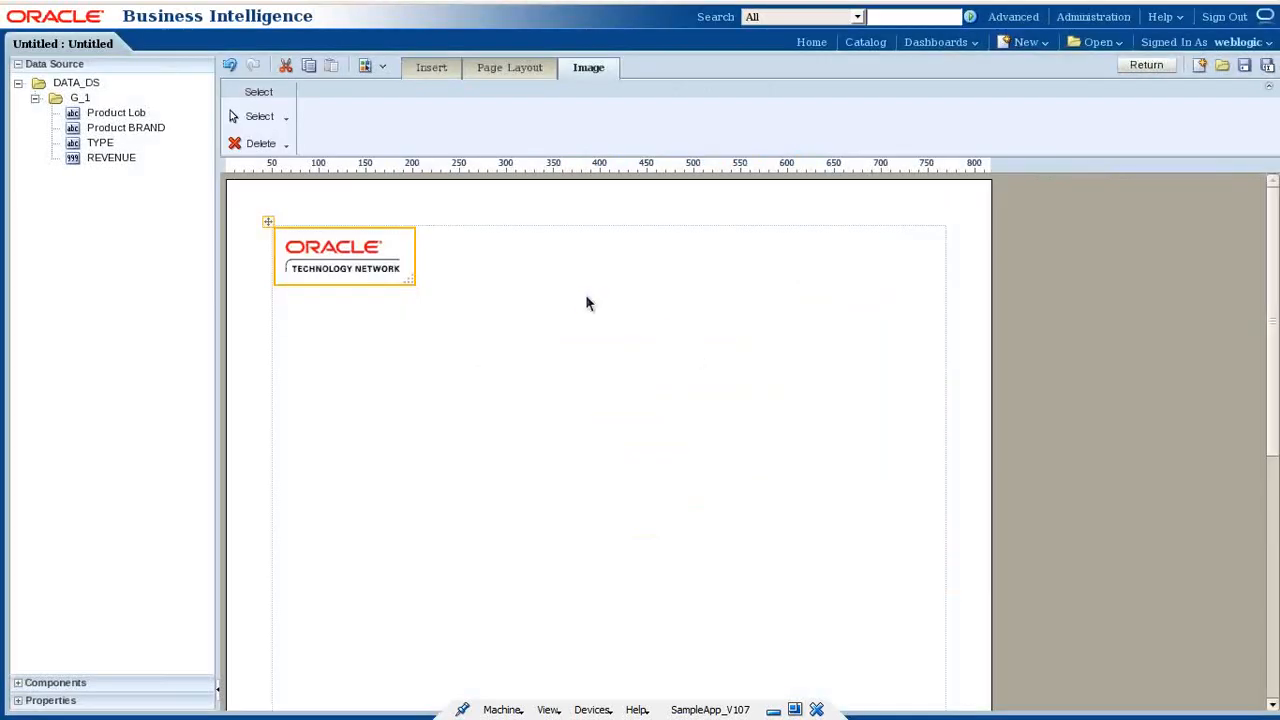
{"action": "left_click_drag", "start_coordinate": [408, 284], "coordinate": [945, 268]}
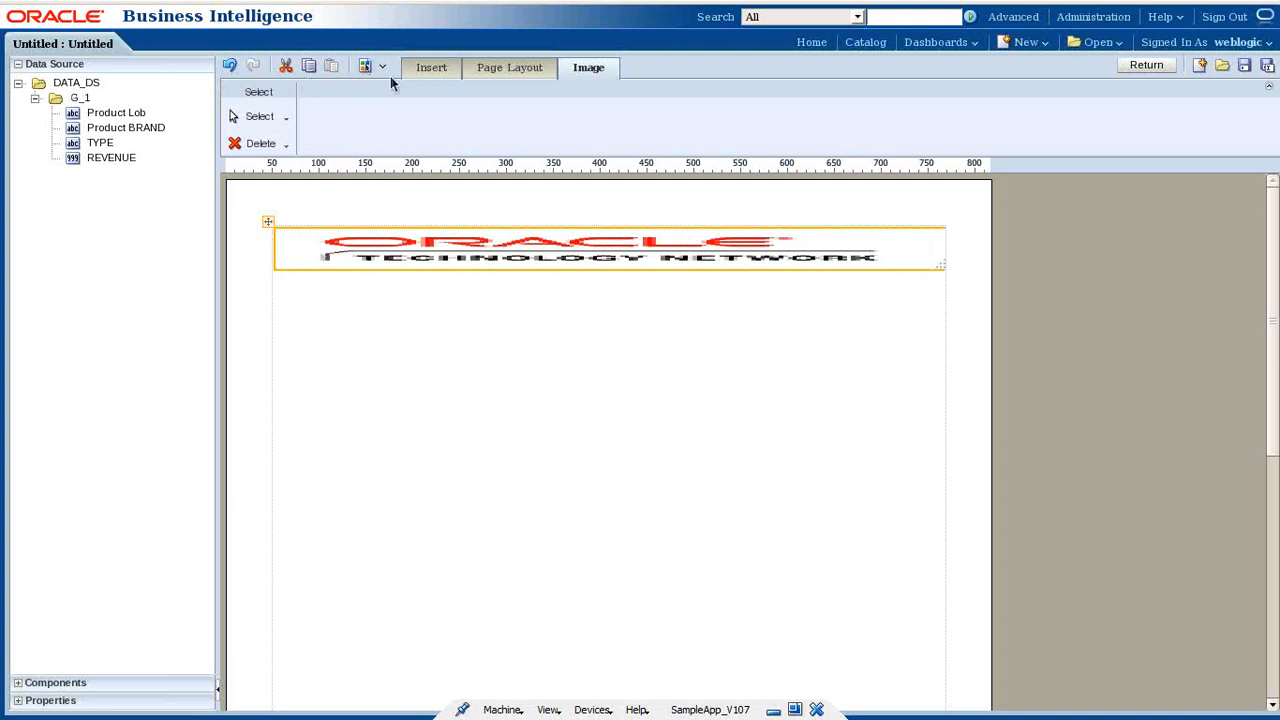
{"action": "left_click", "coordinate": [520, 73]}
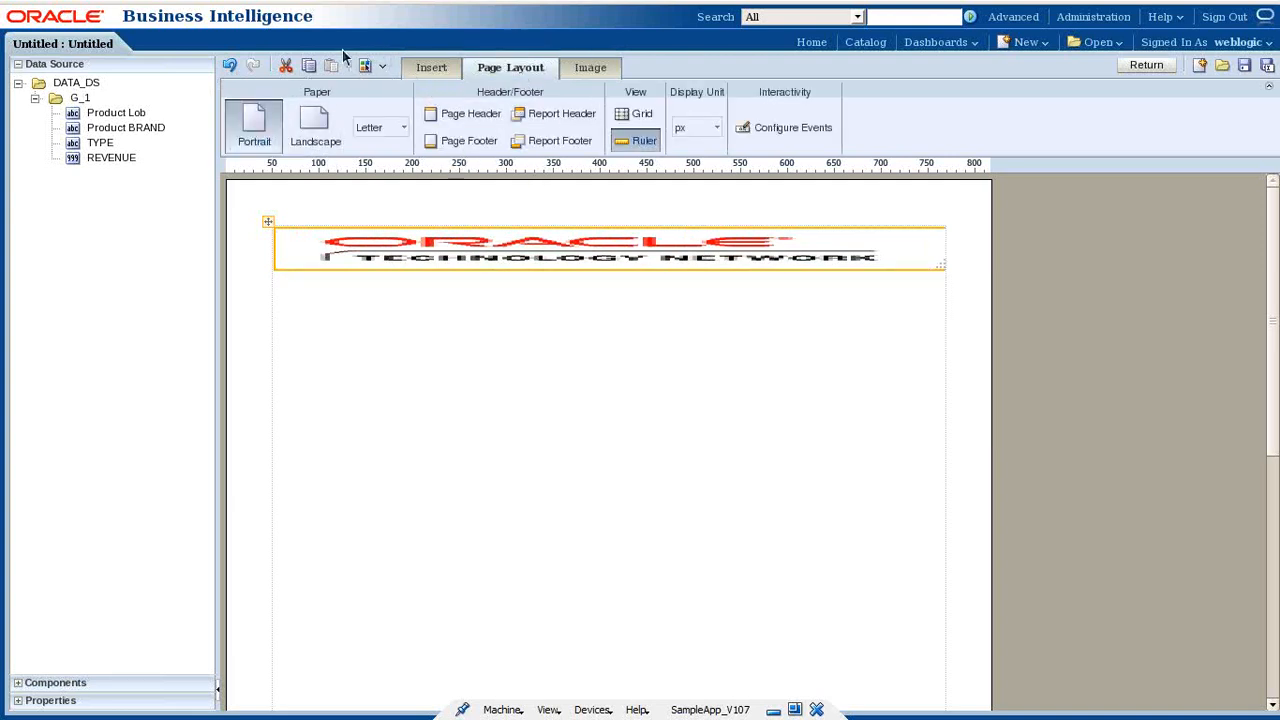
- Add a centered 'Monthly Transactional Sales Report' text item beneath the logo
{"action": "left_click", "coordinate": [425, 70]}
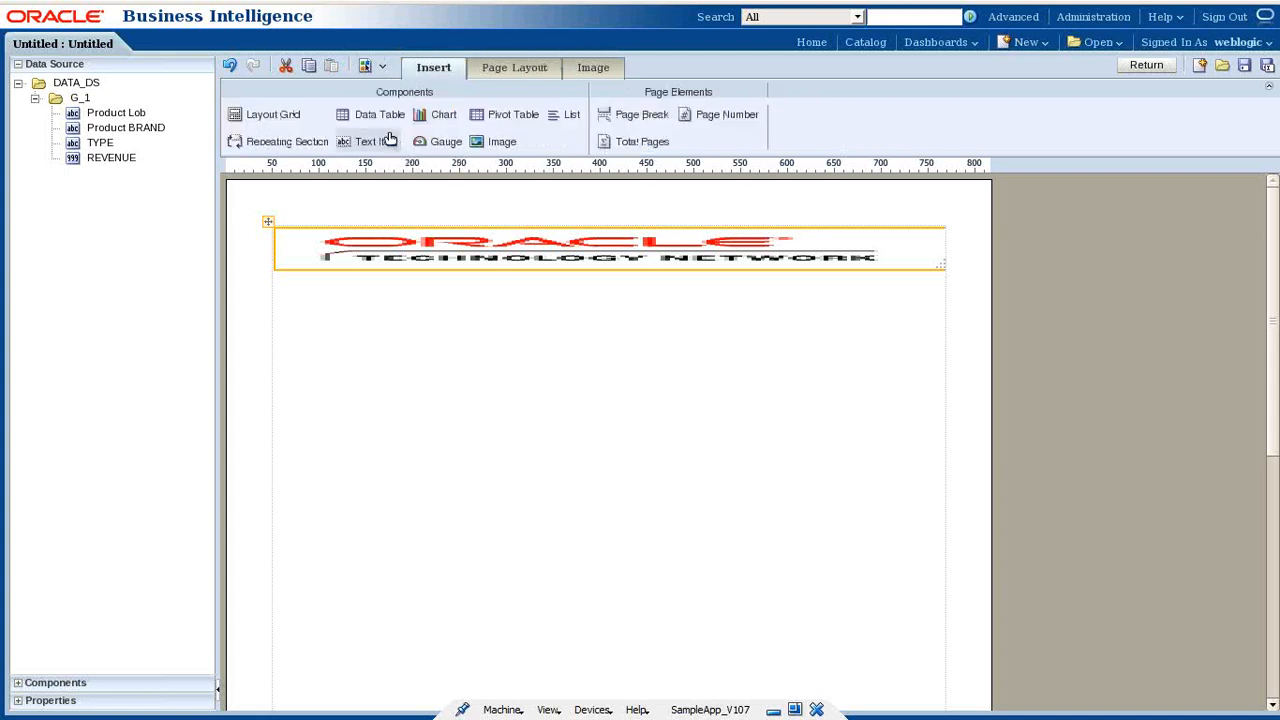
{"action": "left_click_drag", "start_coordinate": [377, 145], "coordinate": [454, 290]}
{"action": "double_click", "coordinate": [476, 282]}
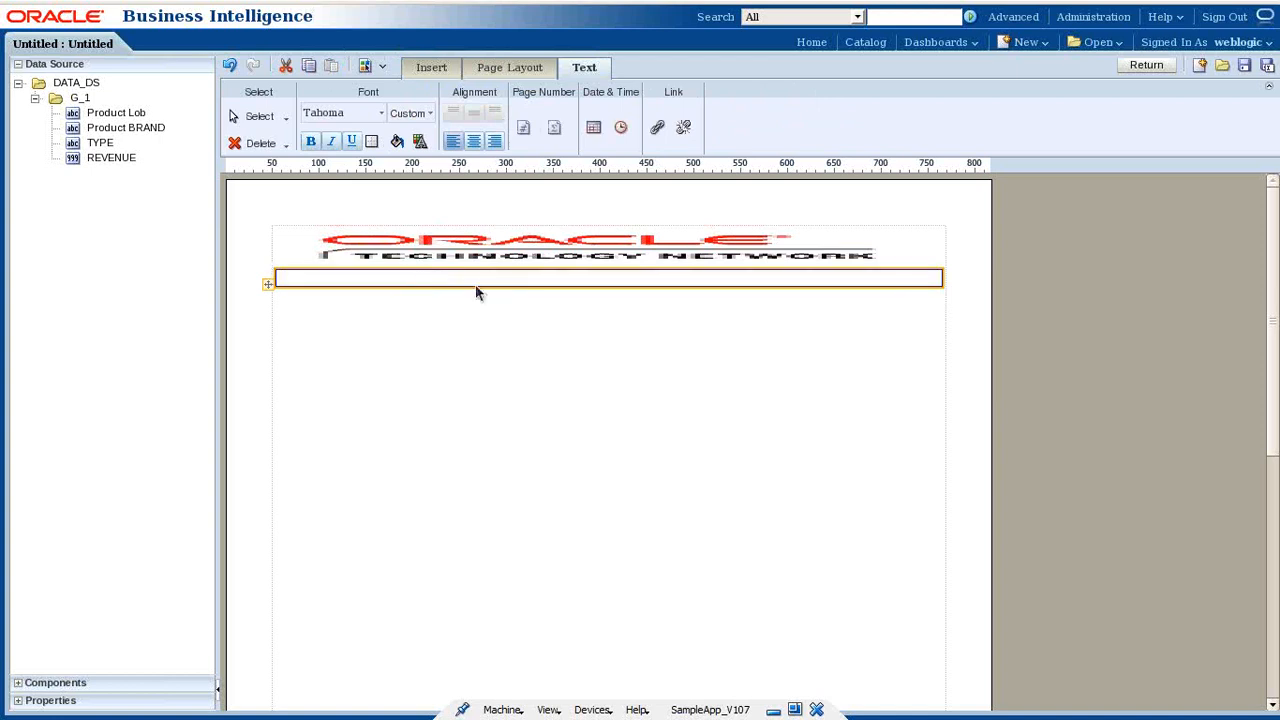
{"action": "type", "text": "Monthly Transact"}
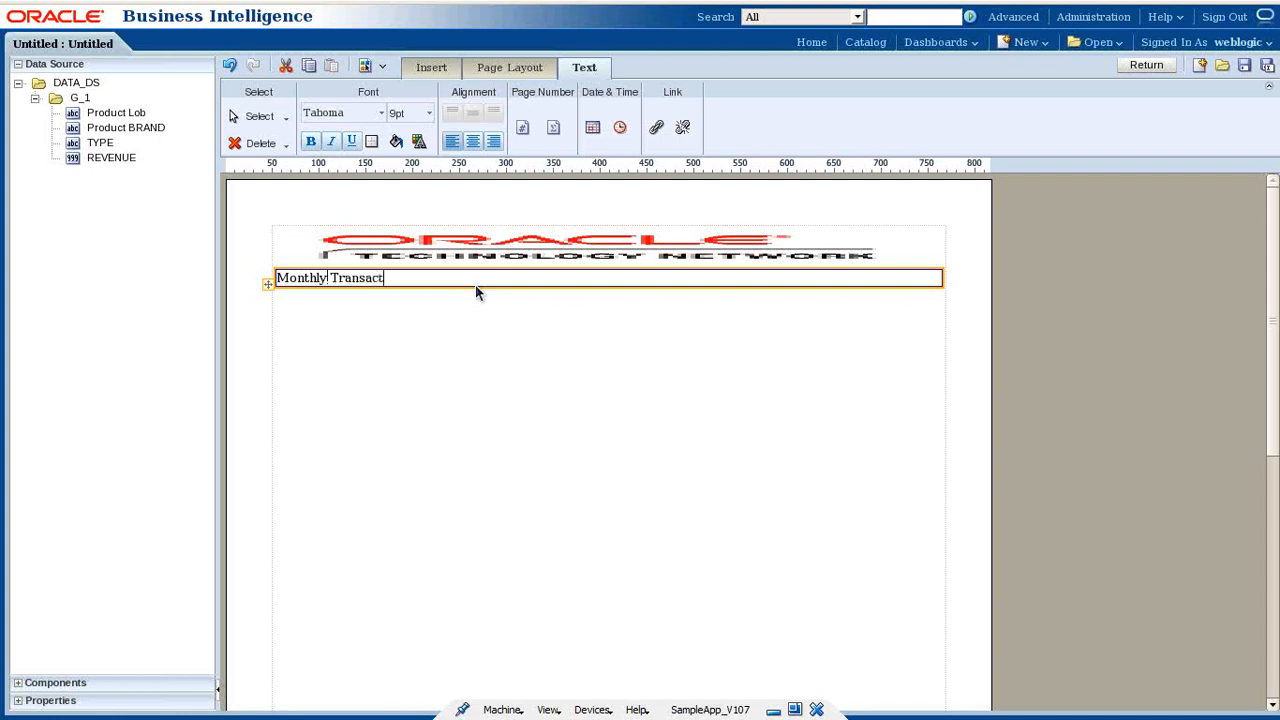
{"action": "key", "text": "BackSpace"}
{"action": "type", "text": "n"}
{"action": "key", "text": "BackSpace"}
{"action": "type", "text": "tional Sales Report"}
{"action": "left_click", "coordinate": [473, 141]}
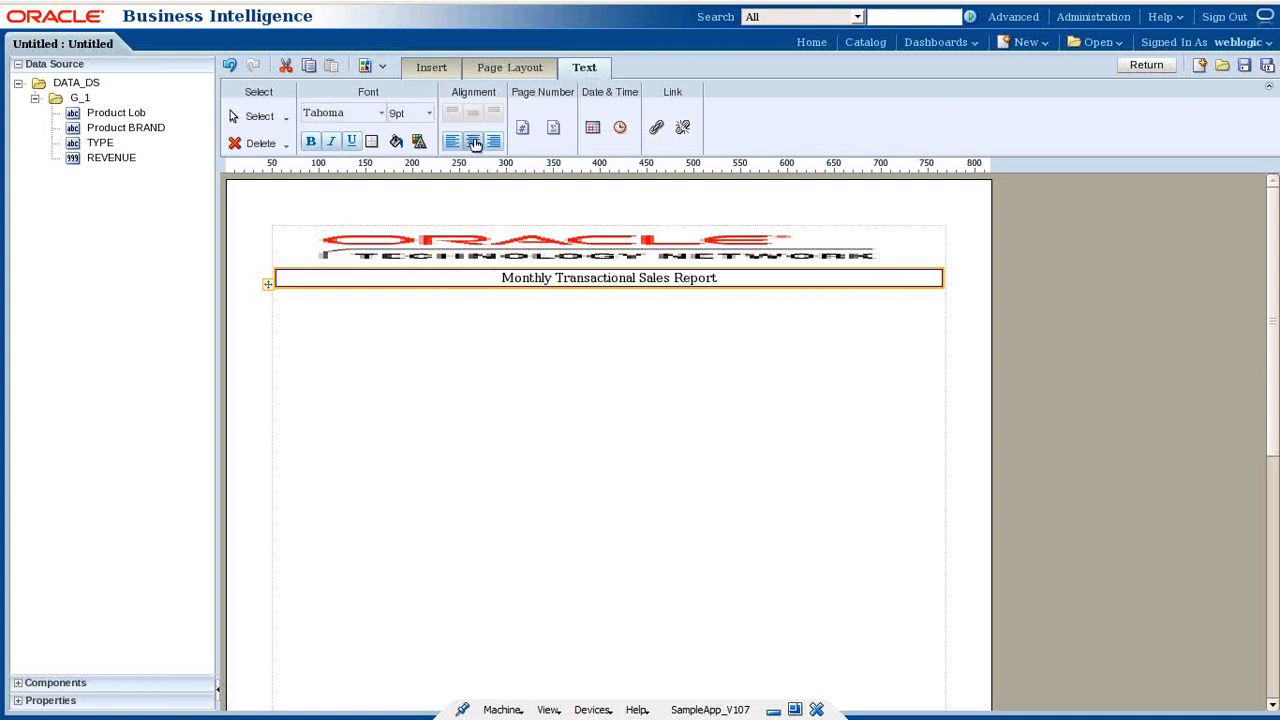
{"action": "left_click", "coordinate": [499, 318]}
{"action": "left_click", "coordinate": [563, 277]}
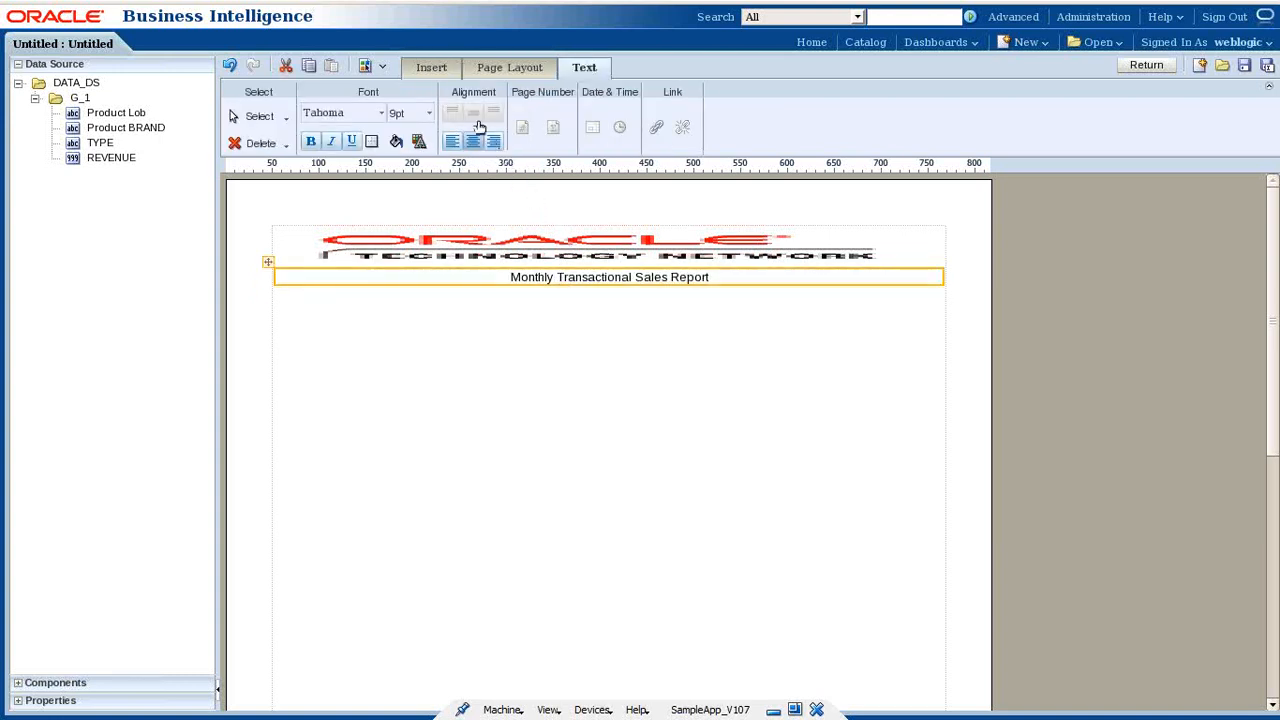
{"action": "left_click", "coordinate": [449, 65]}
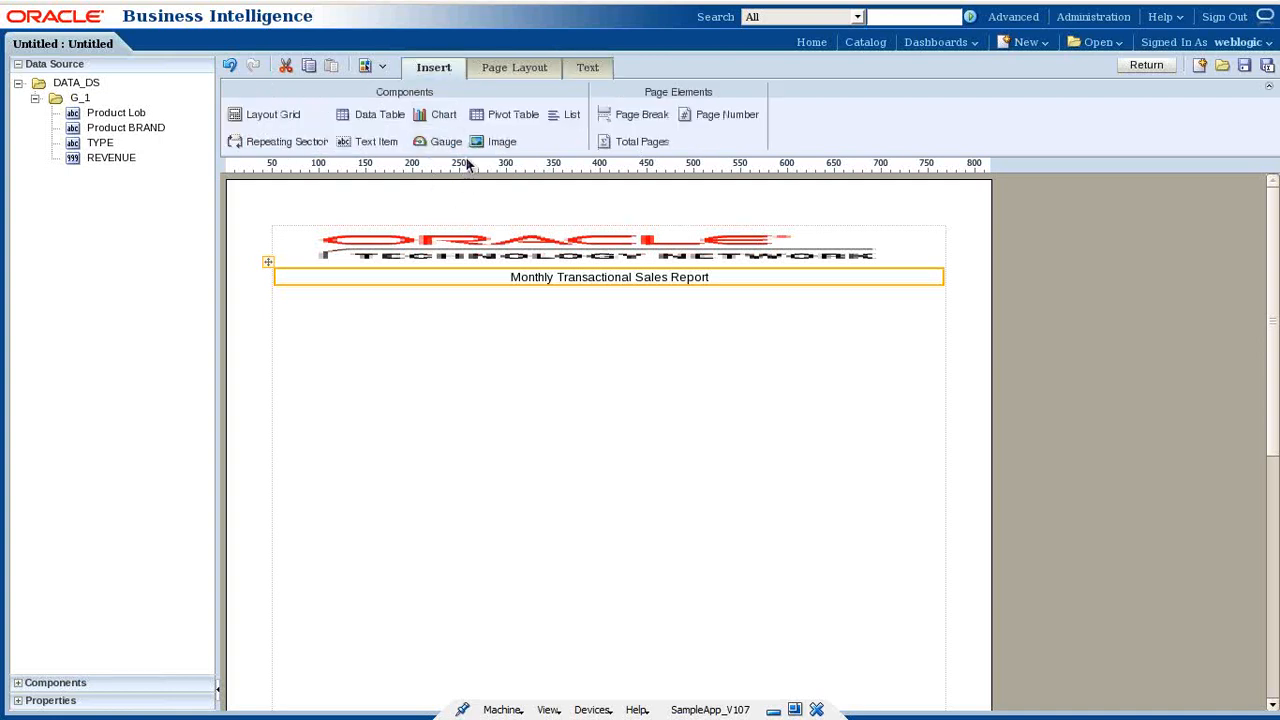
- Insert a data table with Product Lob, Product BRAND, TYPE and REVENUE columns fitted to the page
{"action": "left_click", "coordinate": [373, 119]}
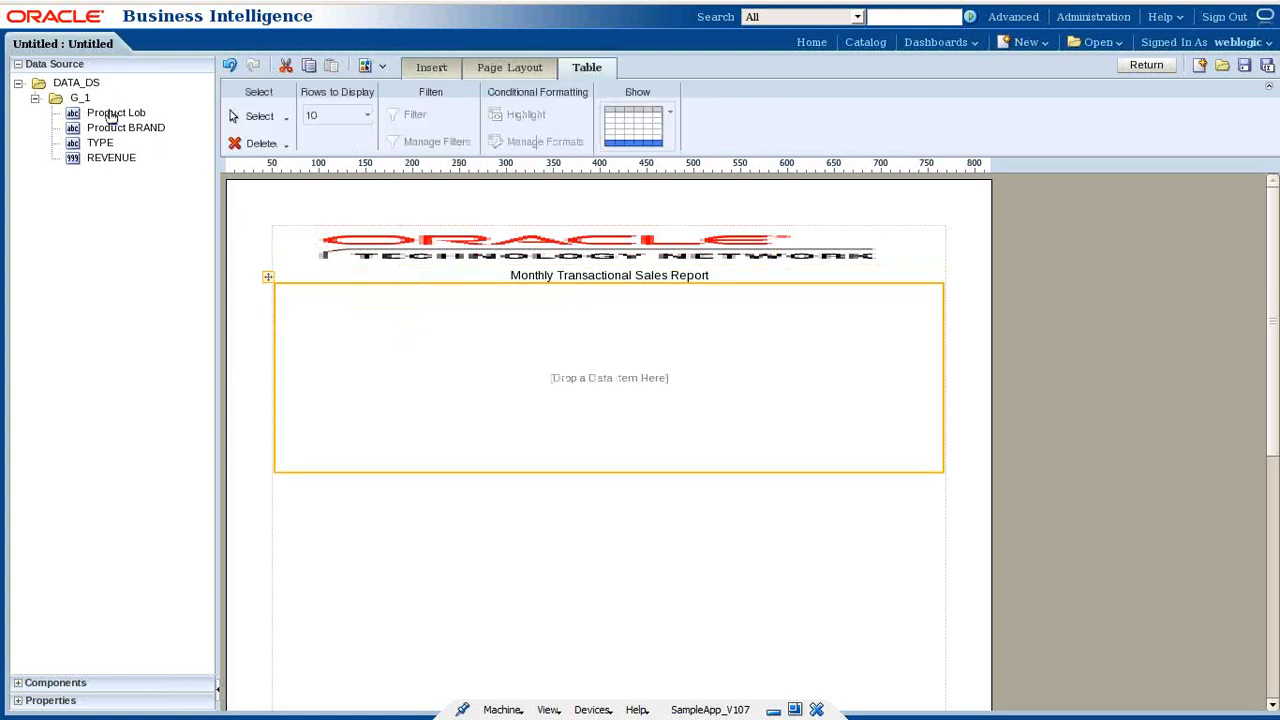
{"action": "left_click_drag", "start_coordinate": [110, 115], "coordinate": [360, 305]}
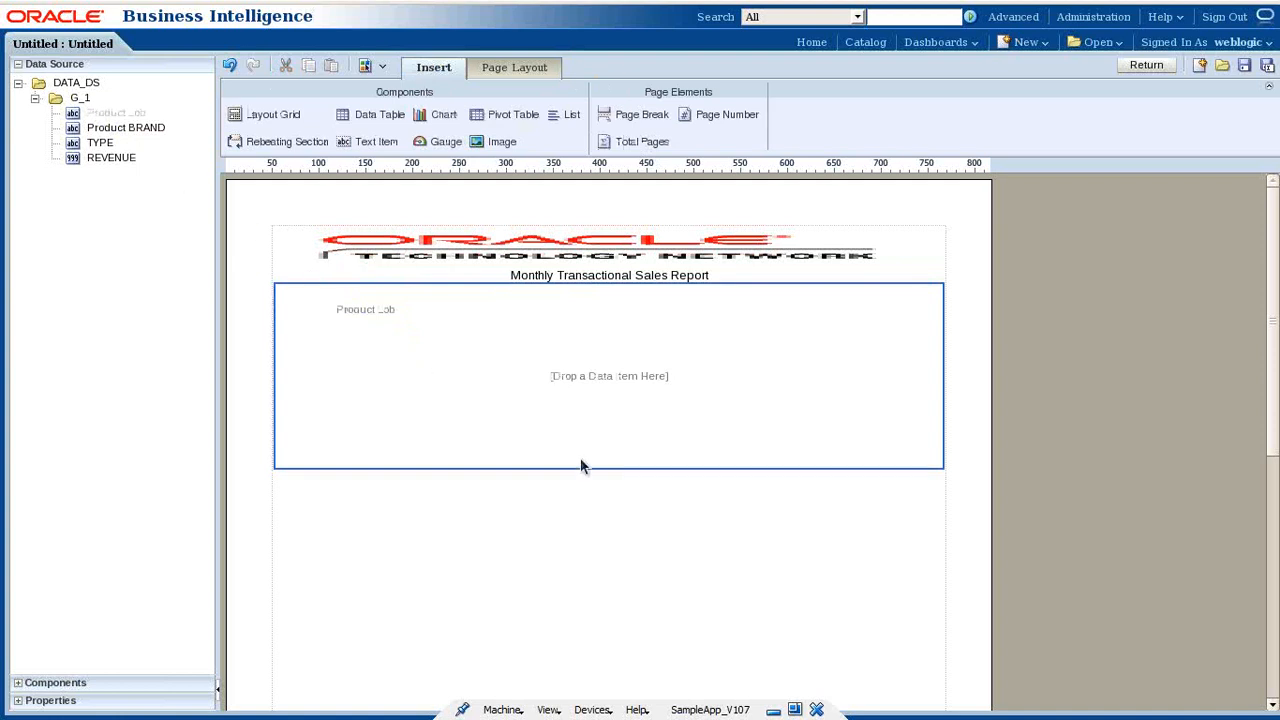
{"action": "left_click_drag", "start_coordinate": [108, 130], "coordinate": [295, 277]}
{"action": "left_click_drag", "start_coordinate": [103, 143], "coordinate": [566, 312]}
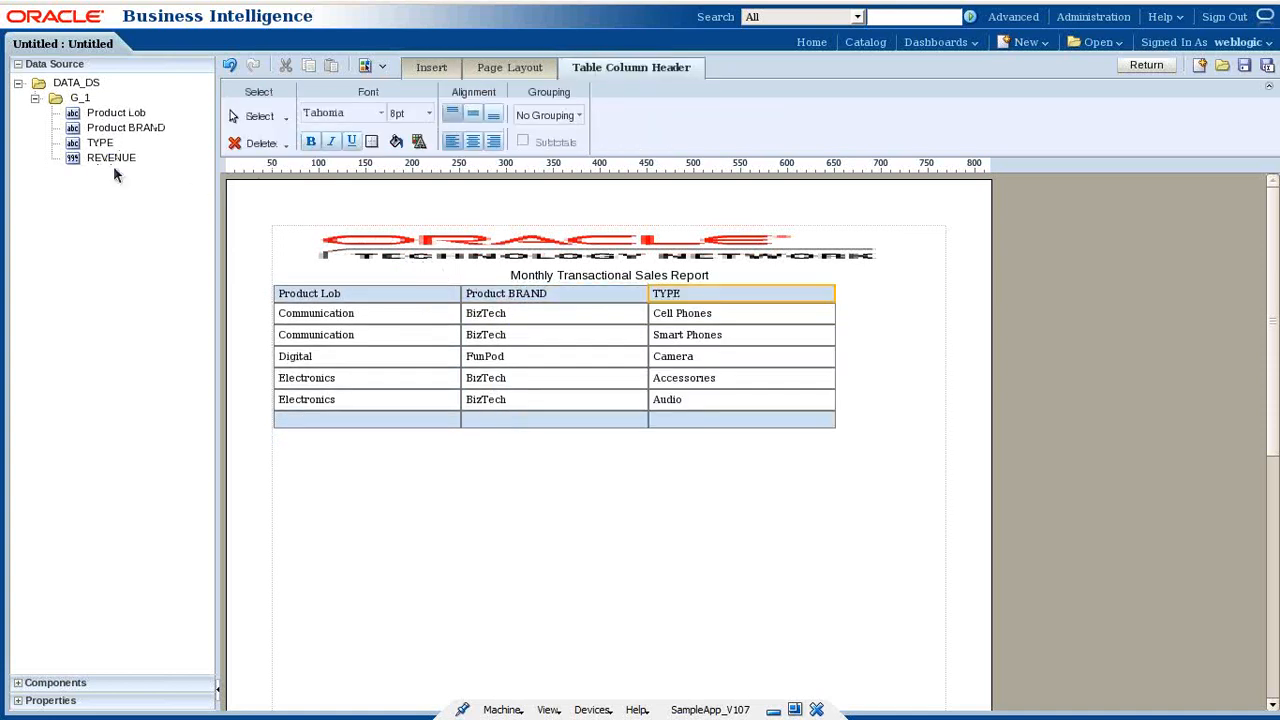
{"action": "left_click_drag", "start_coordinate": [109, 158], "coordinate": [771, 335]}
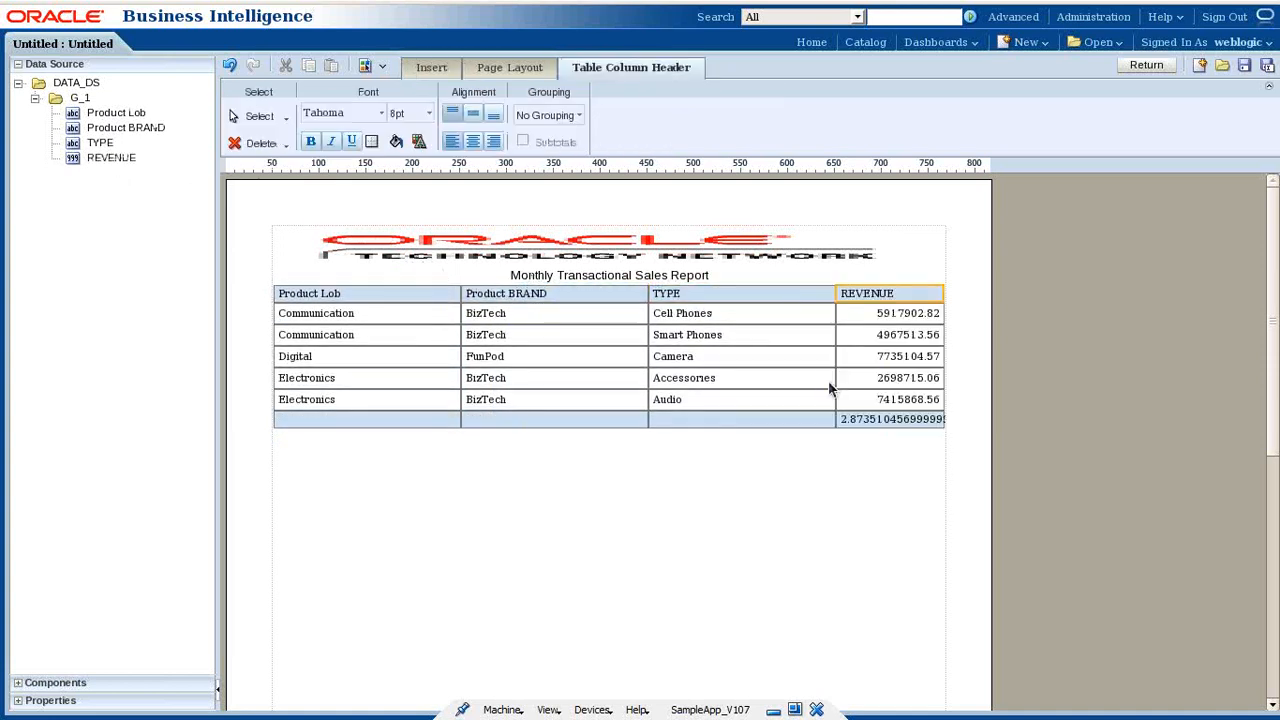
{"action": "left_click_drag", "start_coordinate": [845, 303], "coordinate": [803, 293]}
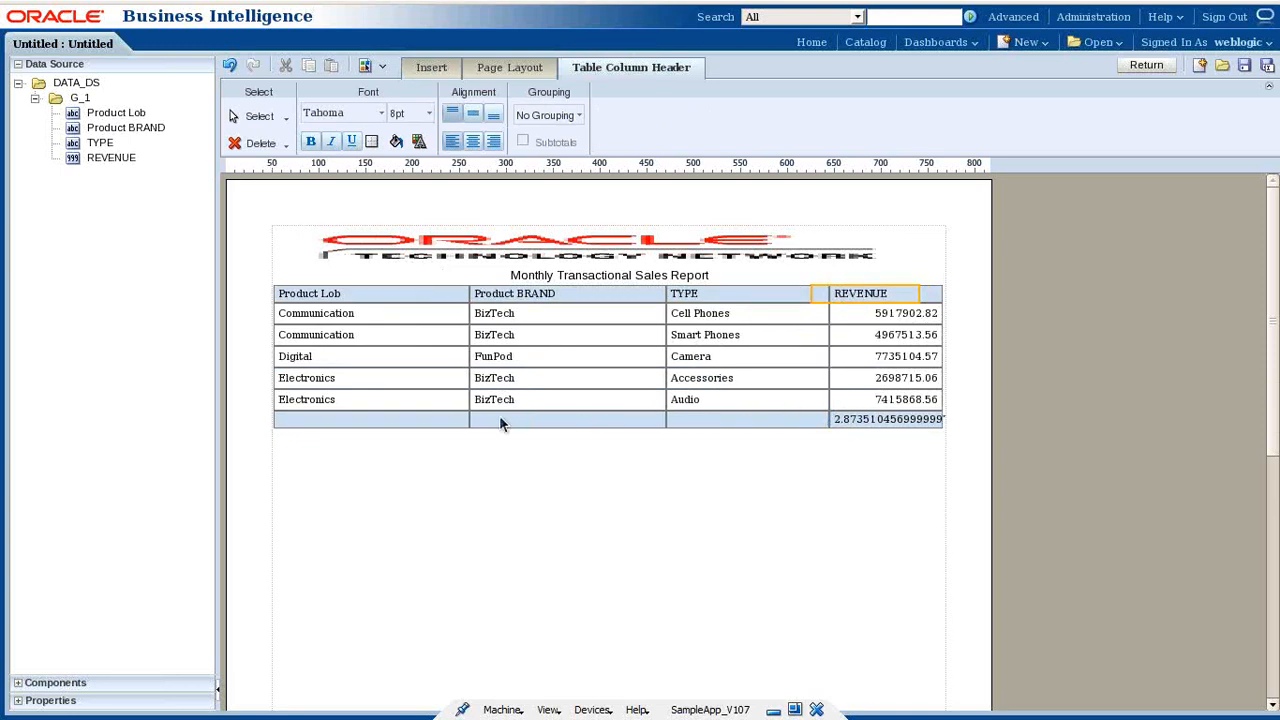
{"action": "left_click", "coordinate": [722, 420]}
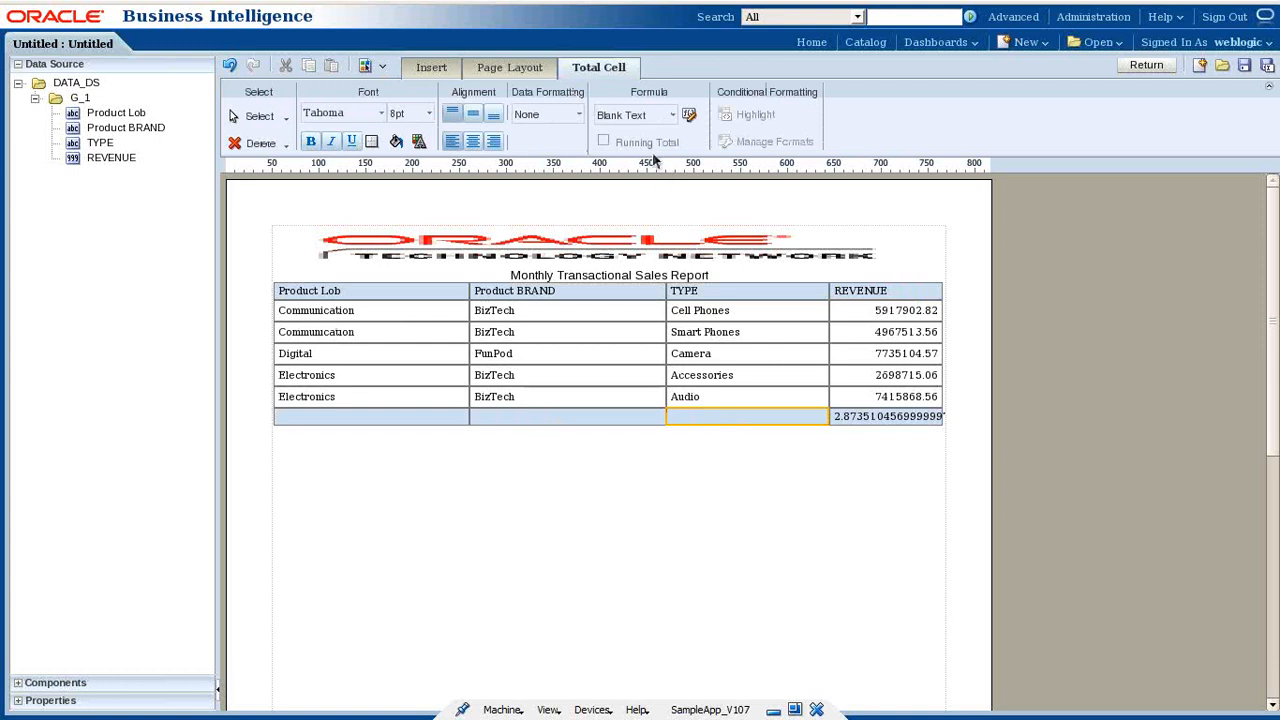
- Set the TYPE total cell to Blank Text and label it 'Grand Total'
{"action": "left_click", "coordinate": [648, 118]}
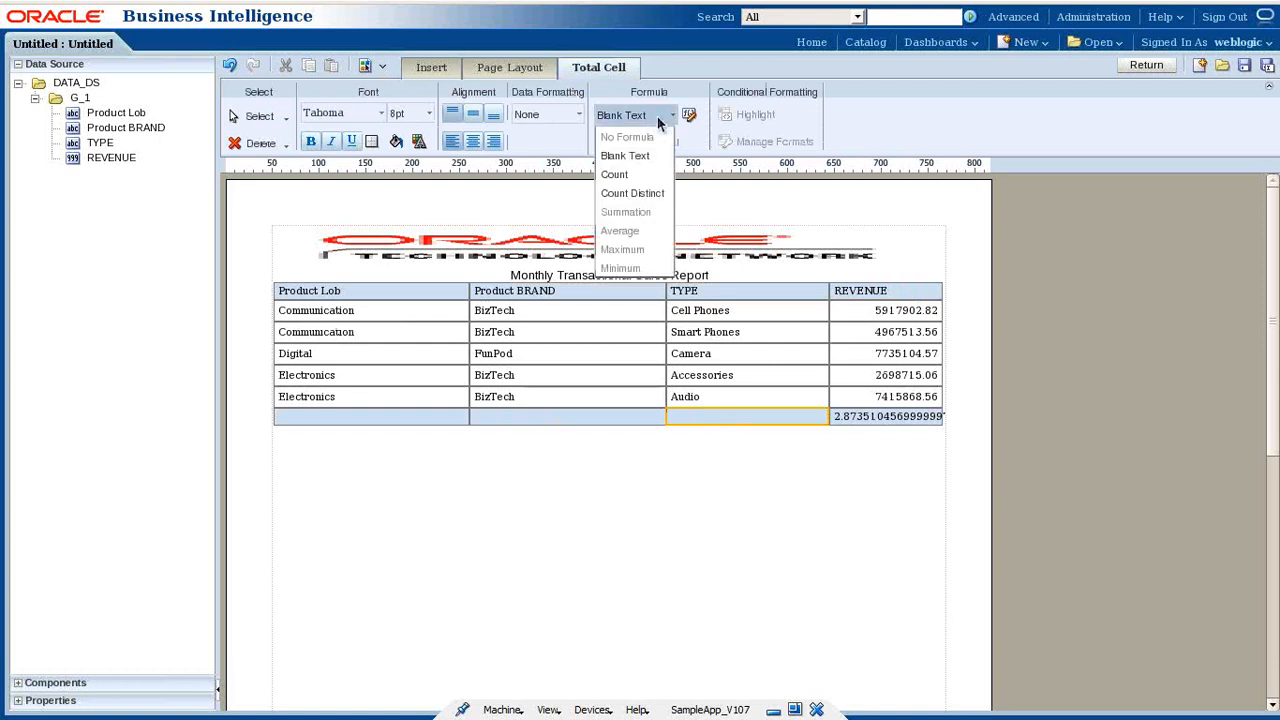
{"action": "left_click", "coordinate": [645, 156]}
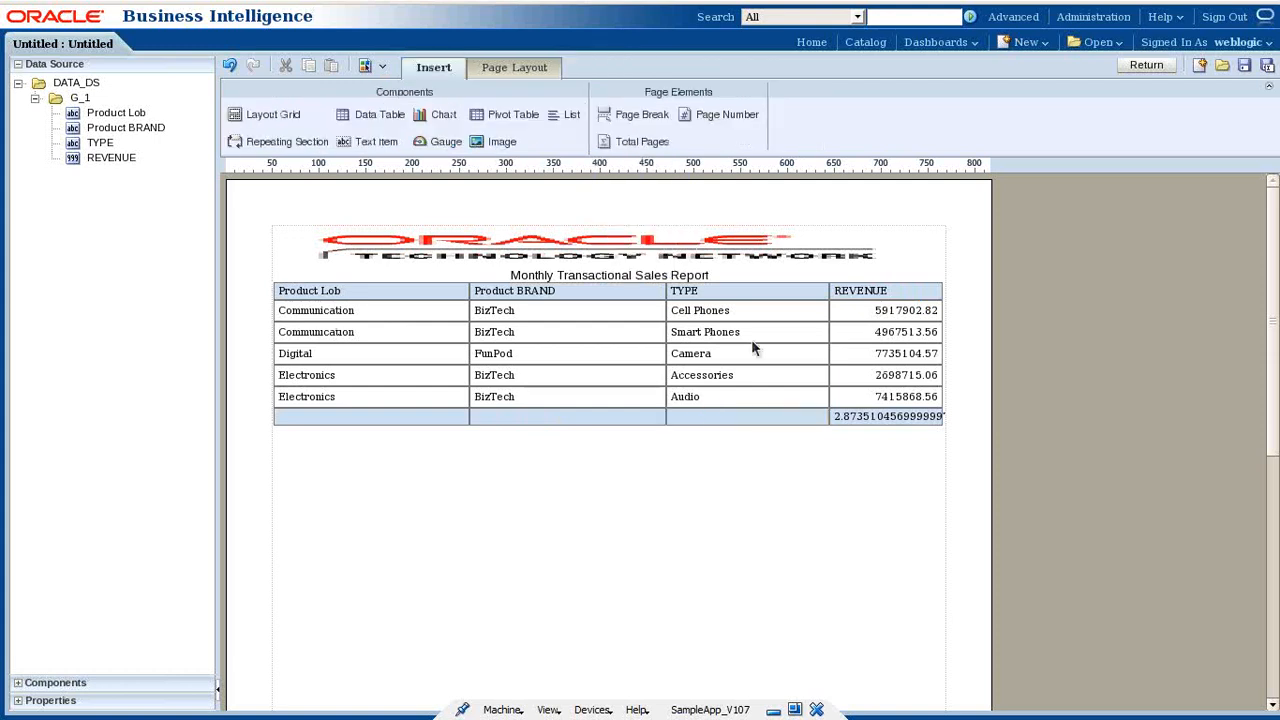
{"action": "left_click", "coordinate": [742, 416]}
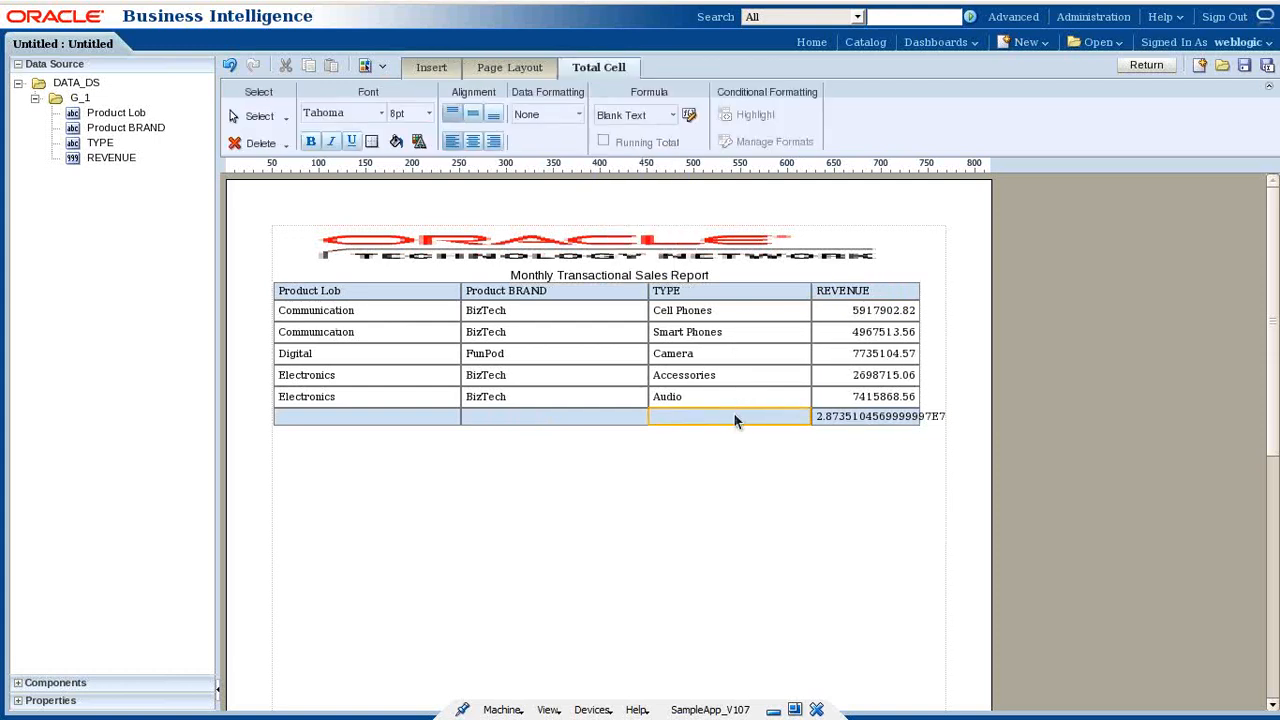
{"action": "double_click", "coordinate": [735, 420]}
{"action": "type", "text": "rand T"}
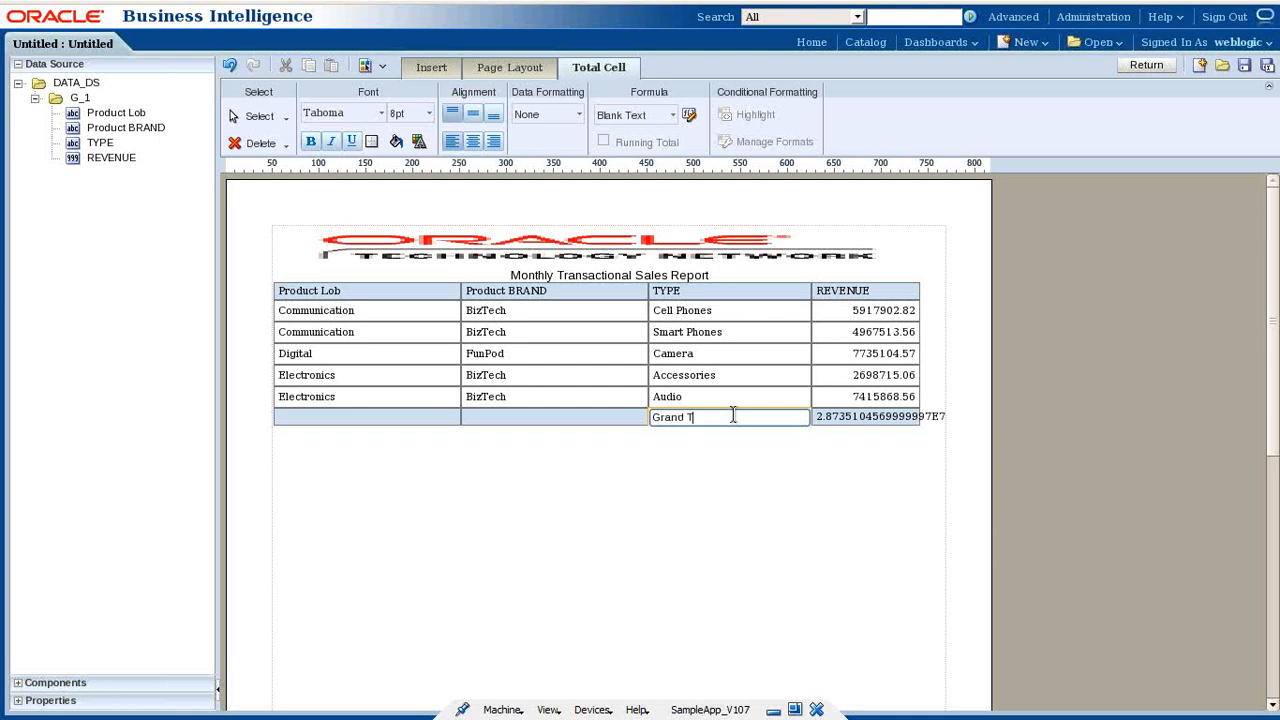
{"action": "left_click", "coordinate": [786, 488]}
- Check the REVENUE total's formula and leave it as Summation
{"action": "left_click", "coordinate": [881, 420]}
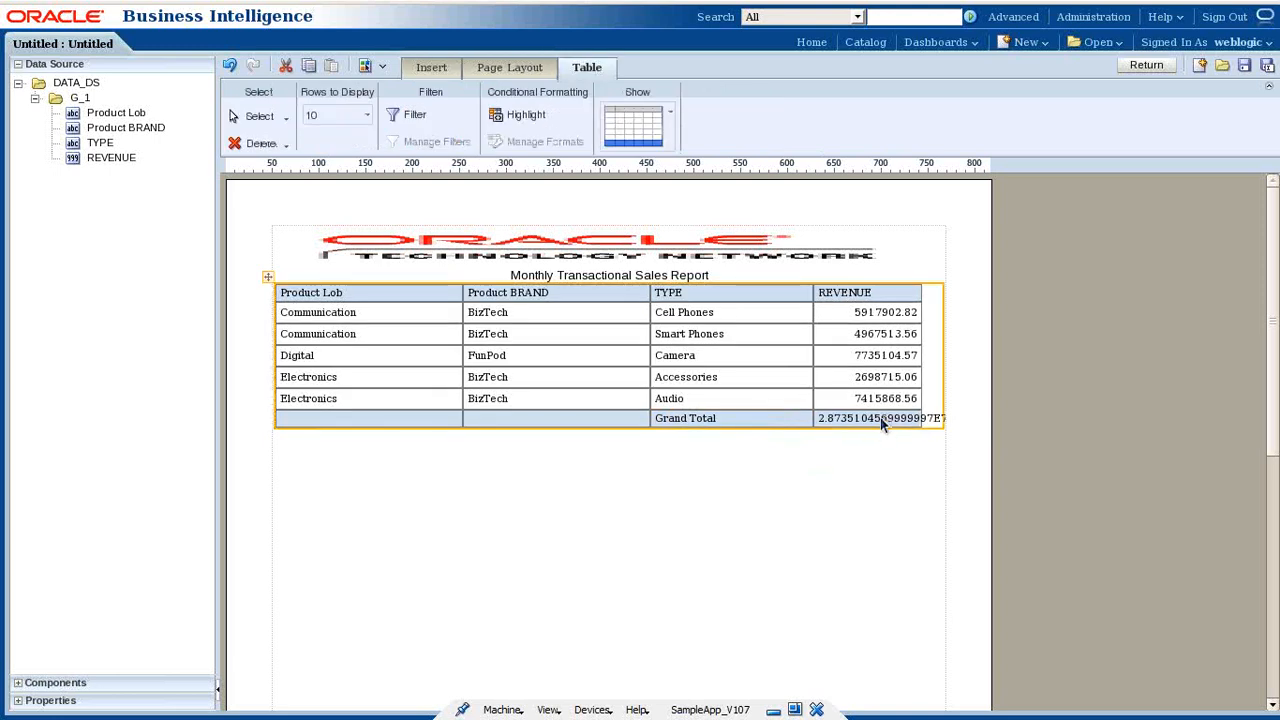
{"action": "left_click", "coordinate": [881, 420]}
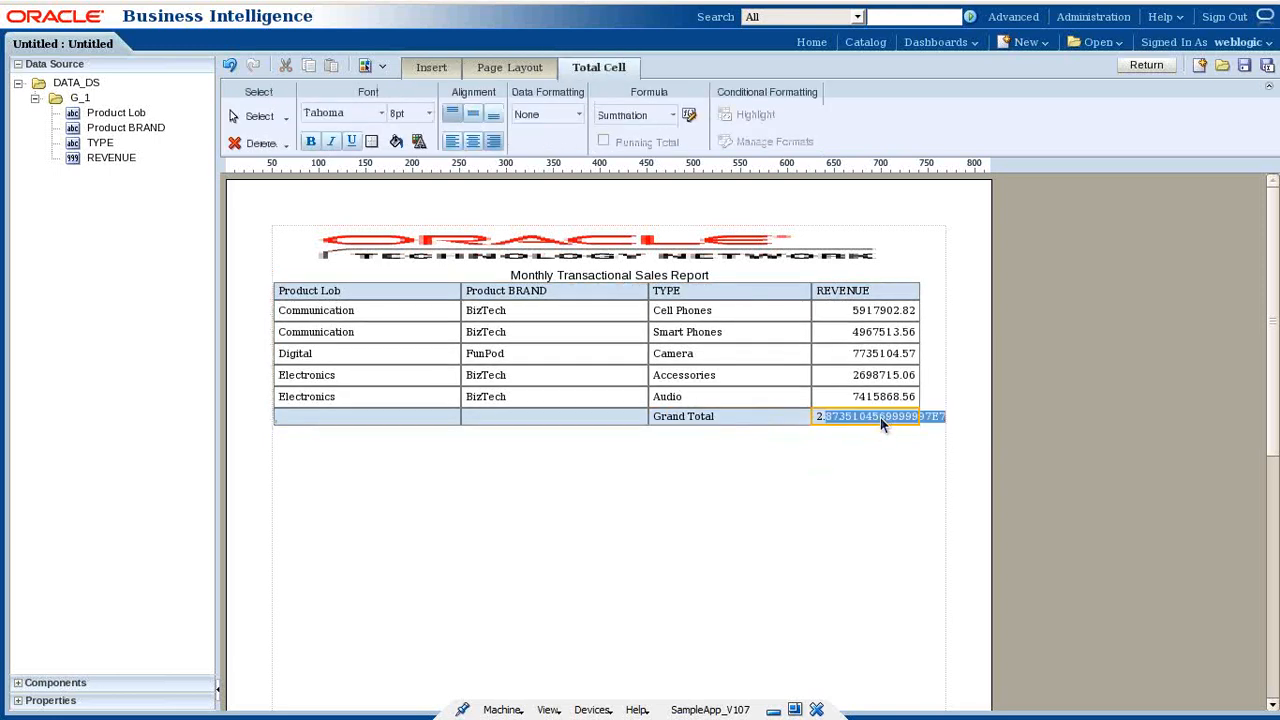
{"action": "left_click", "coordinate": [673, 116]}
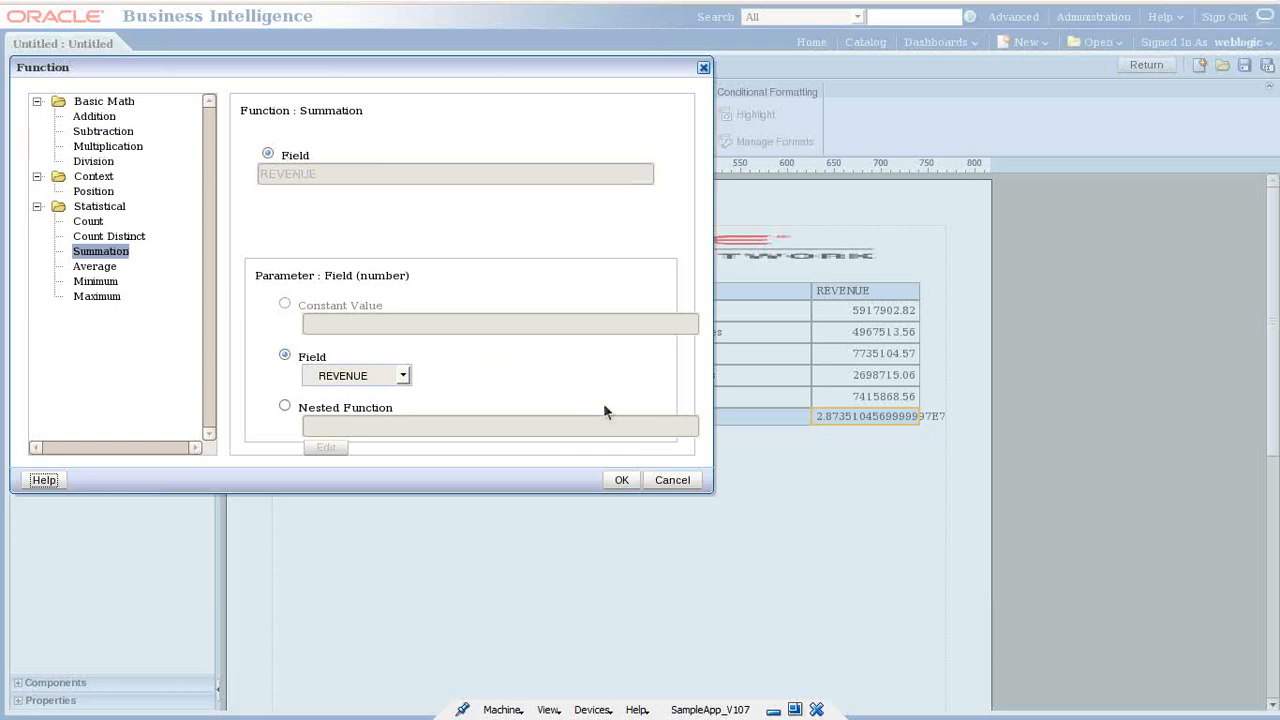
{"action": "left_click", "coordinate": [672, 480]}
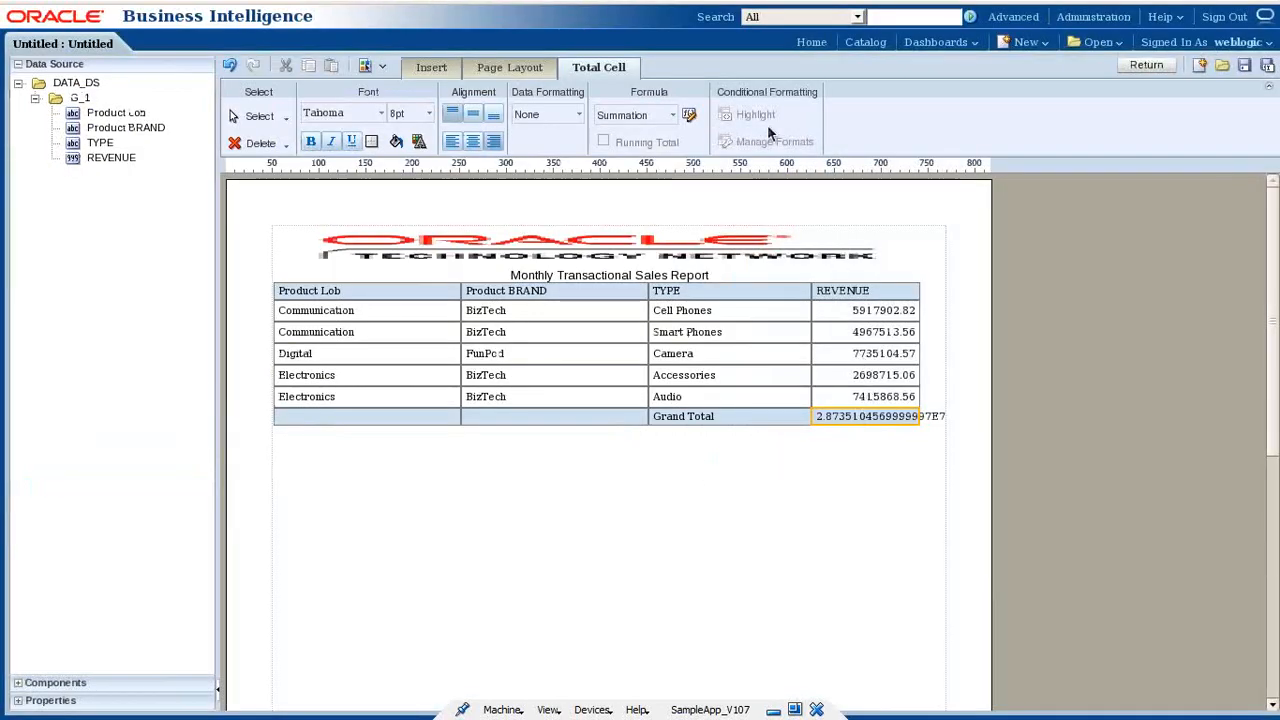
- Apply the -$1,234.57 currency format to the Grand Total and the REVENUE column
{"action": "left_click", "coordinate": [574, 117]}
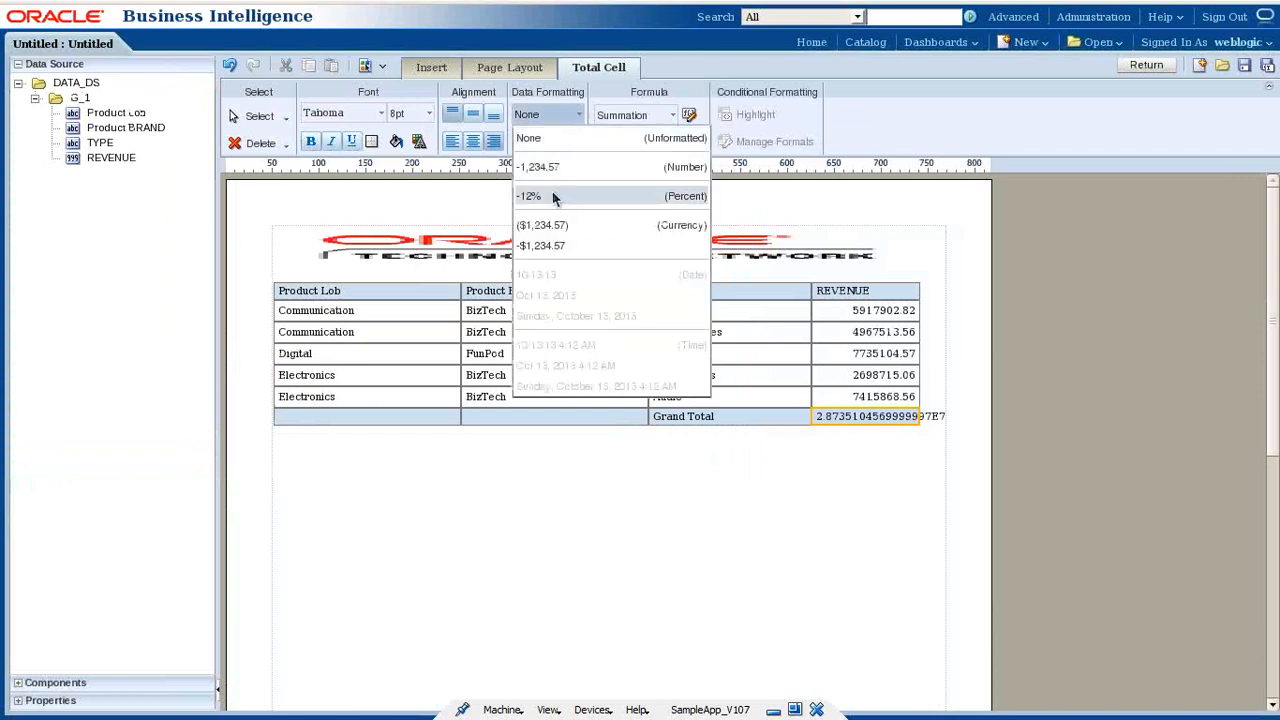
{"action": "left_click", "coordinate": [564, 246]}
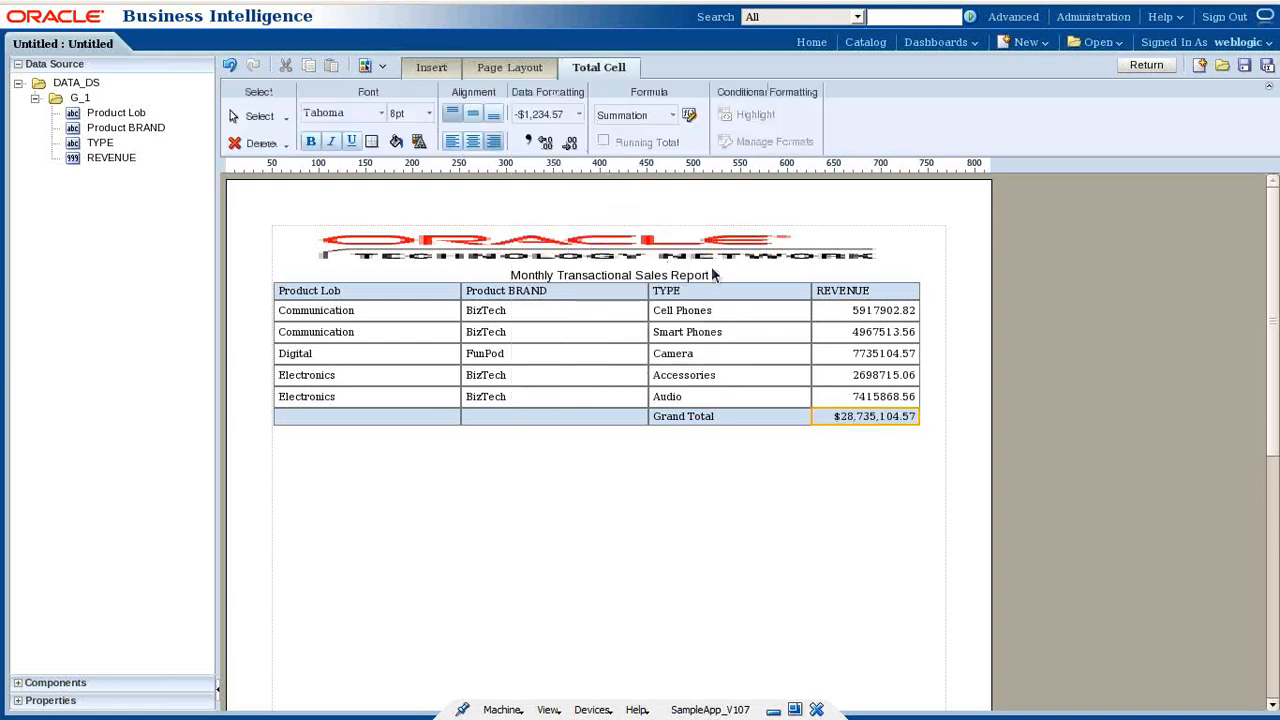
{"action": "left_click", "coordinate": [884, 314]}
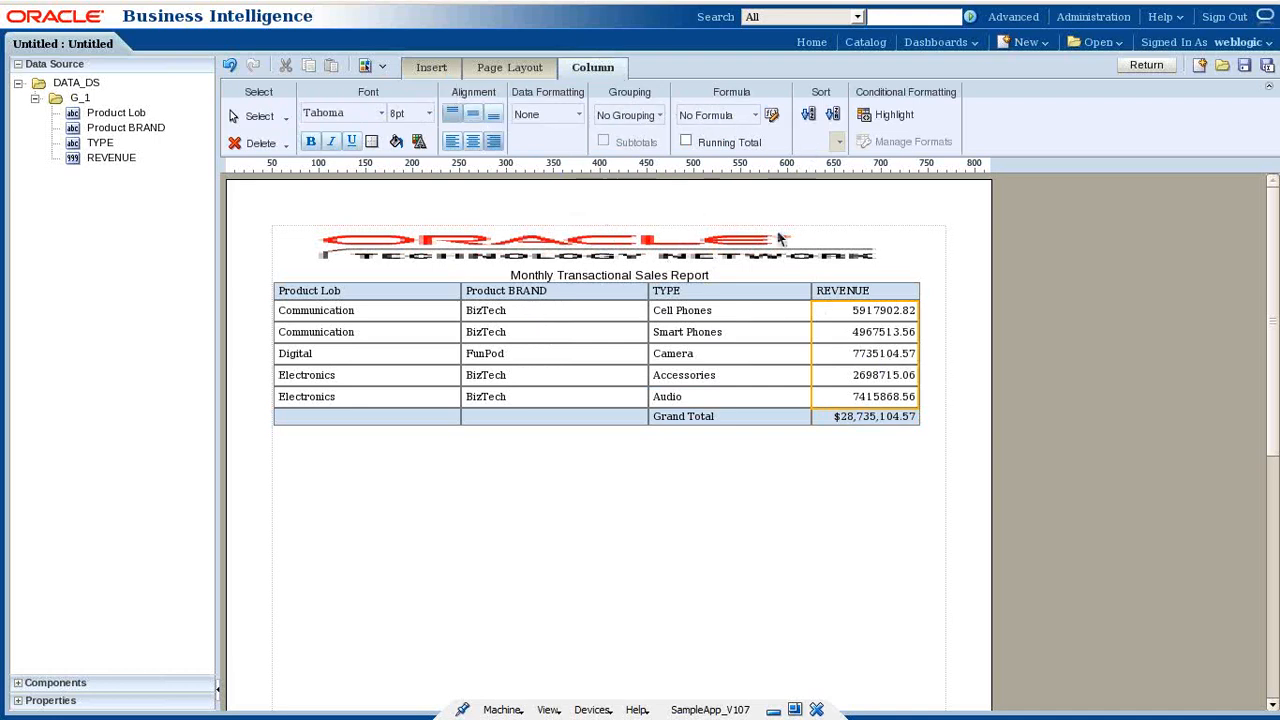
{"action": "left_click", "coordinate": [576, 114]}
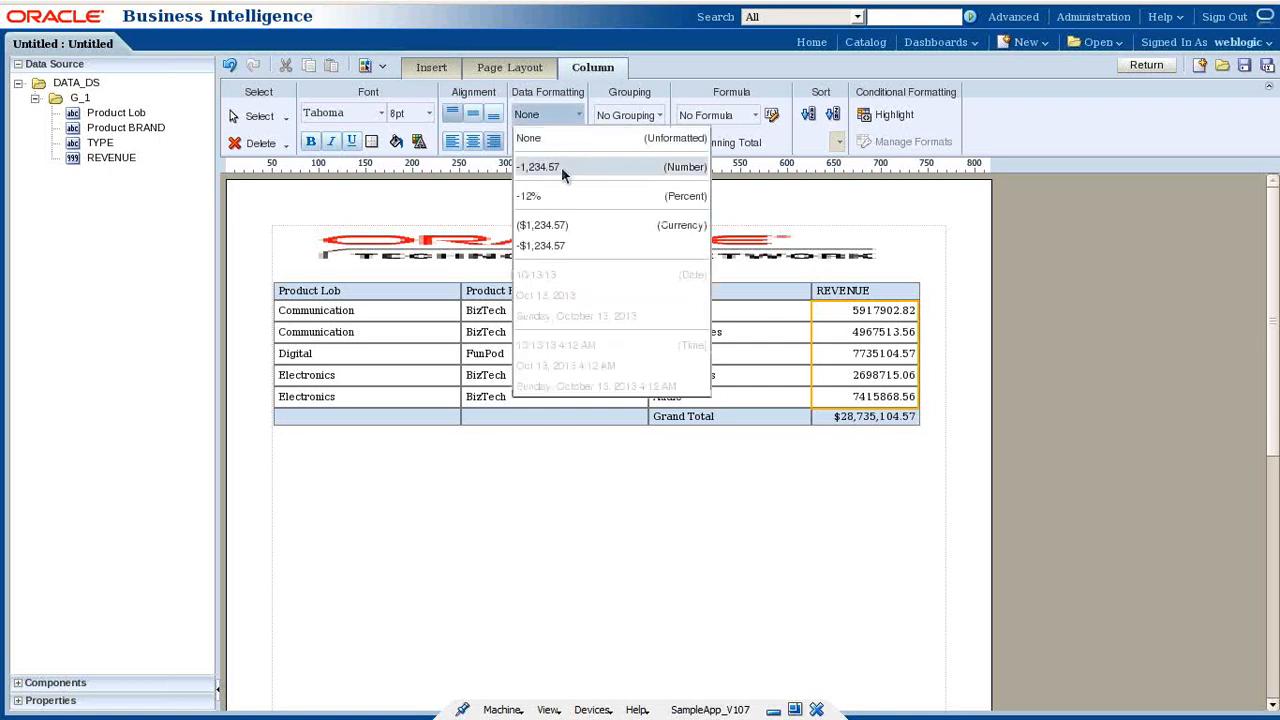
{"action": "left_click", "coordinate": [561, 167]}
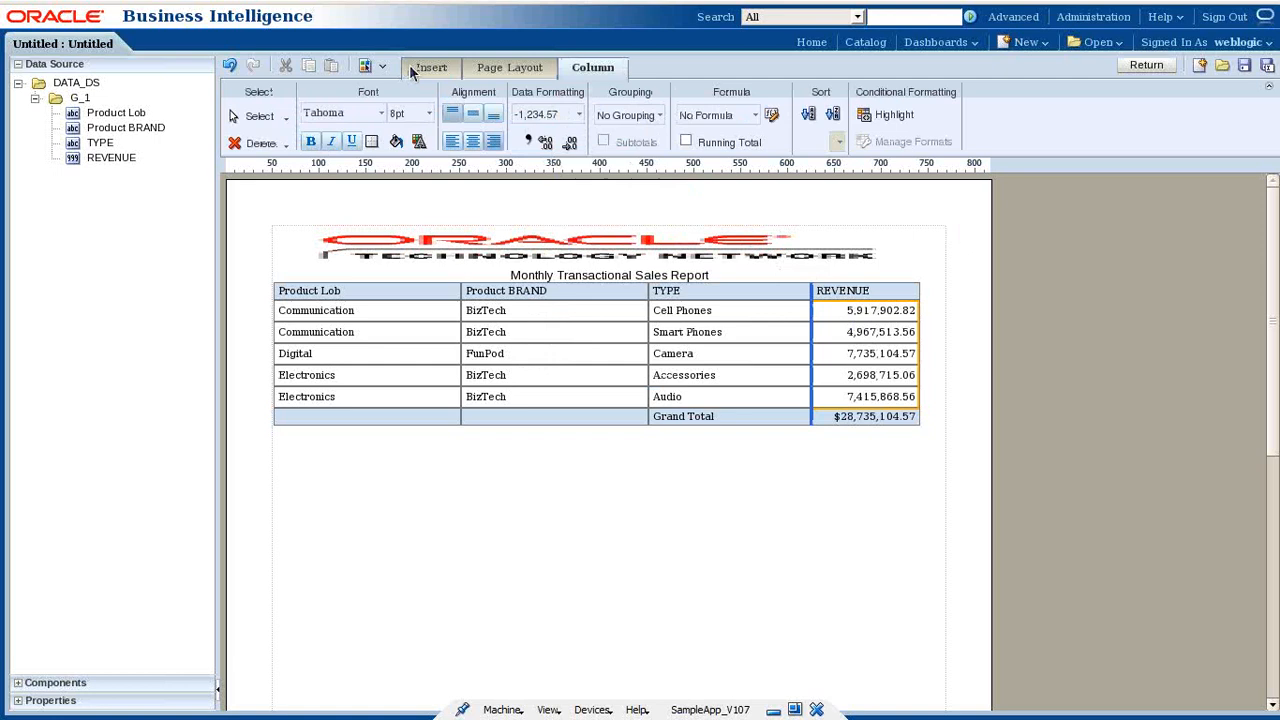
{"action": "left_click", "coordinate": [563, 118]}
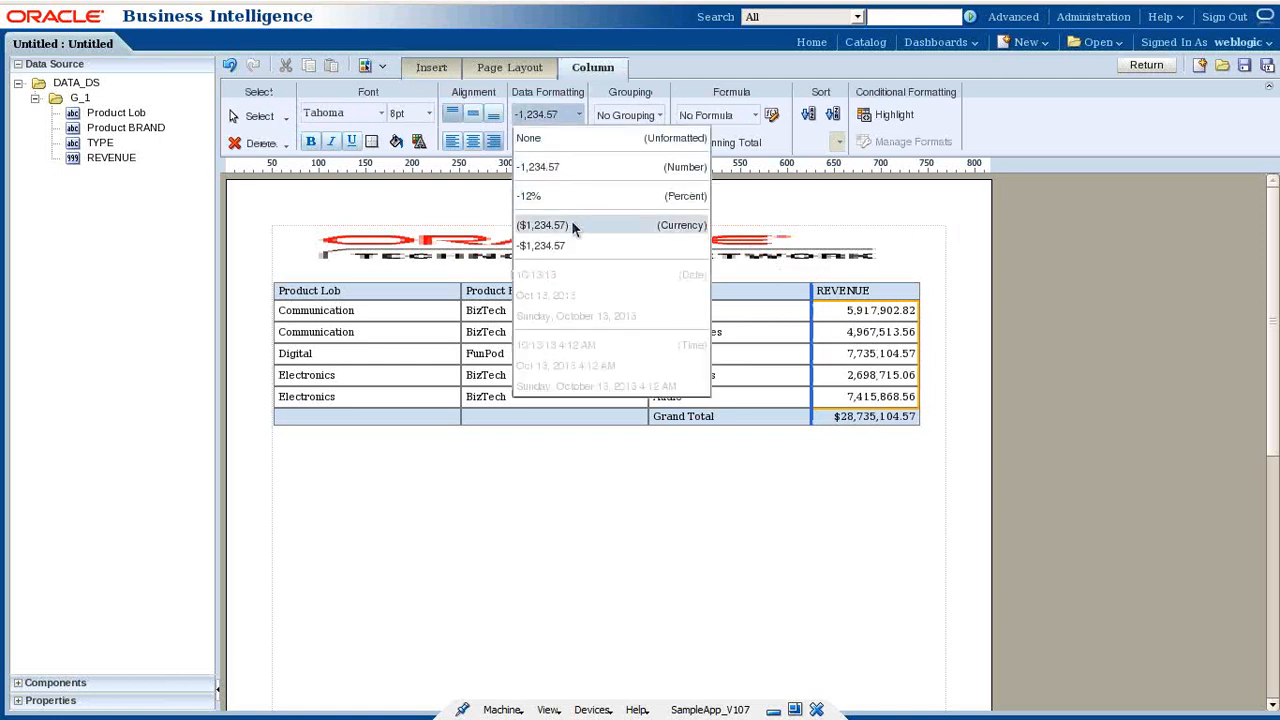
{"action": "left_click", "coordinate": [568, 245]}
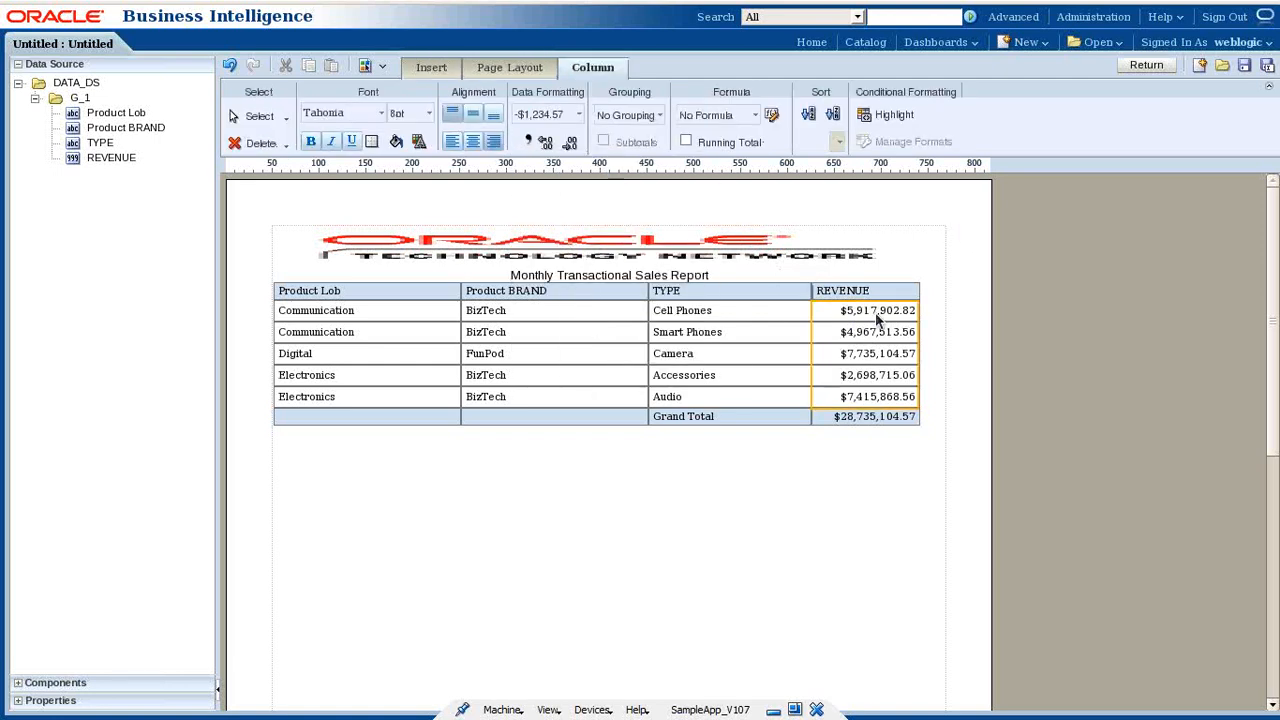
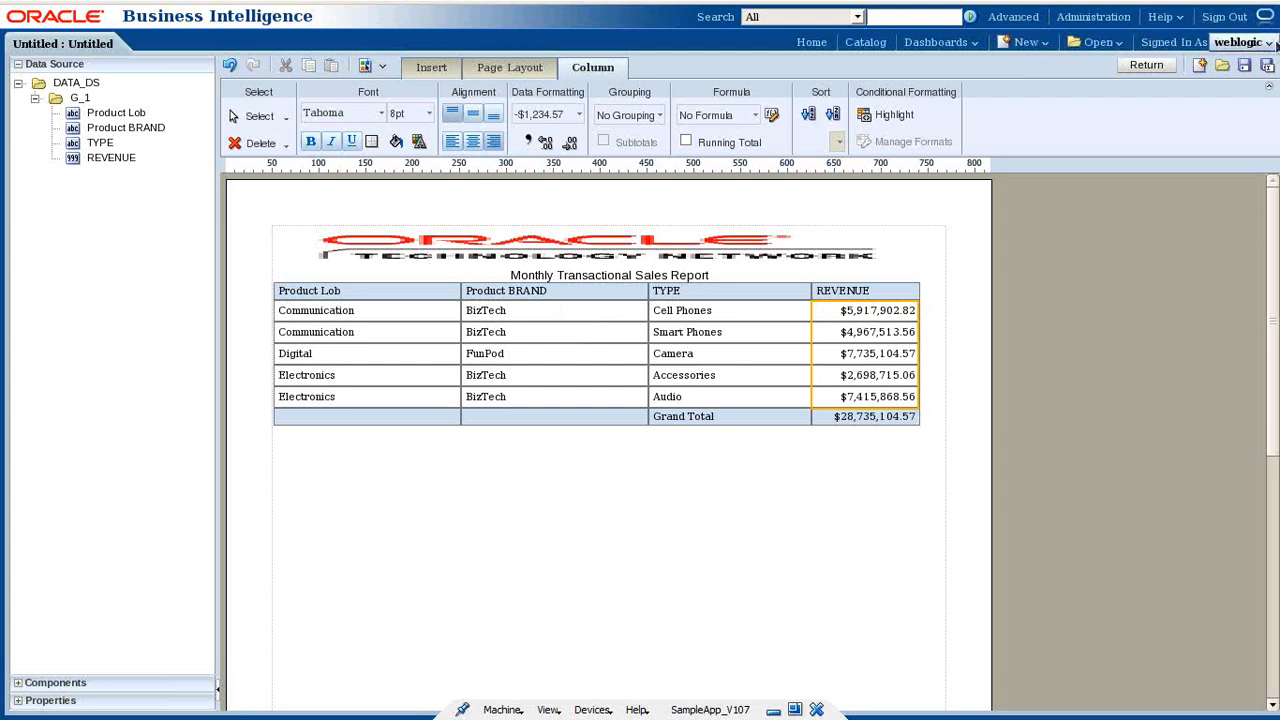
- Save the layout, replacing Untitled with the name Monthly_Transactional_Sales_ReportTemplate
{"action": "left_click", "coordinate": [1244, 65]}
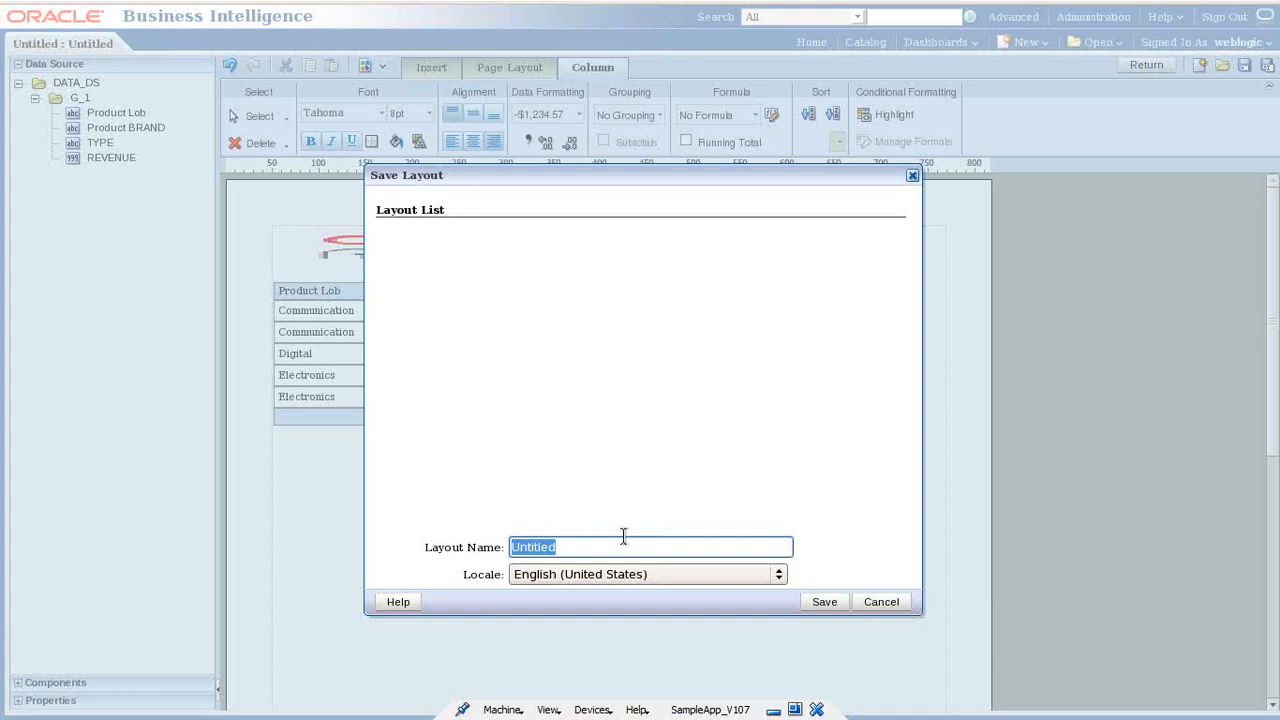
{"action": "type", "text": "Mopnthly"}
{"action": "key", "text": "BackSpace"}
{"action": "key", "text": "BackSpace"}
{"action": "key", "text": "BackSpace"}
{"action": "key", "text": "BackSpace"}
{"action": "key", "text": "BackSpace"}
{"action": "key", "text": "BackSpace"}
{"action": "type", "text": "nthly_Transactional_Sales_Report"}
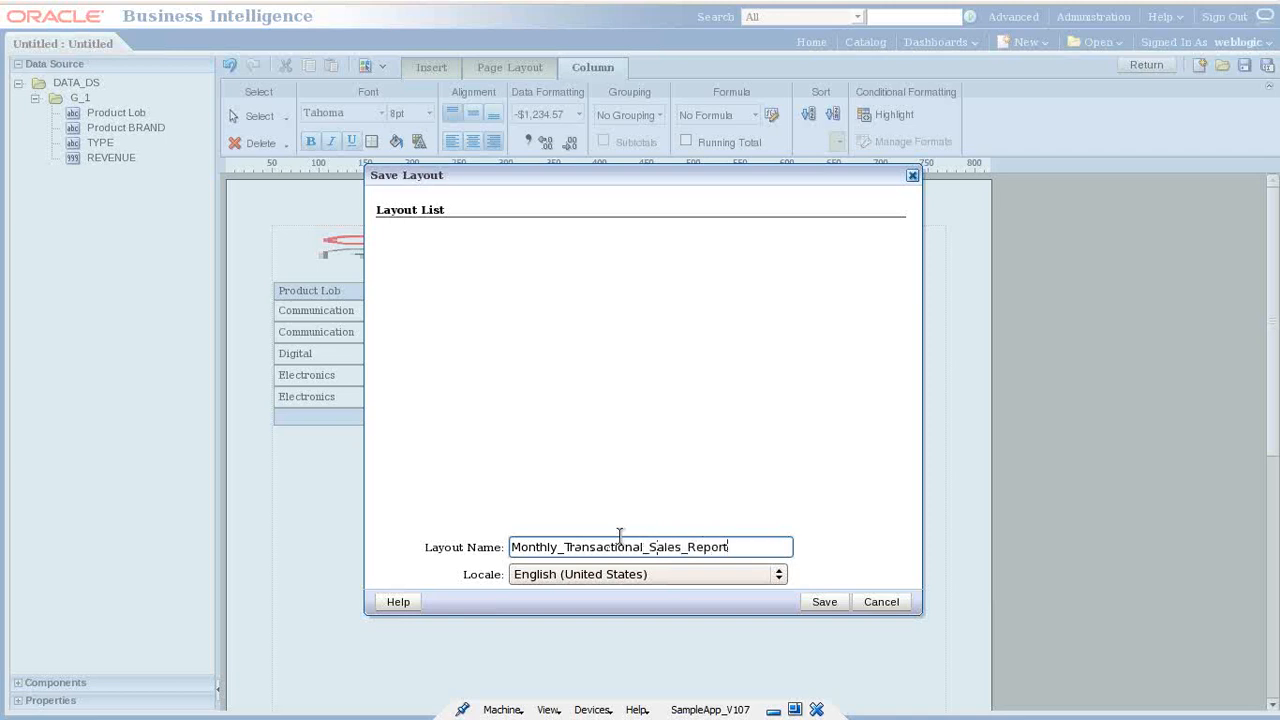
{"action": "type", "text": "Template"}
{"action": "left_click", "coordinate": [825, 603]}
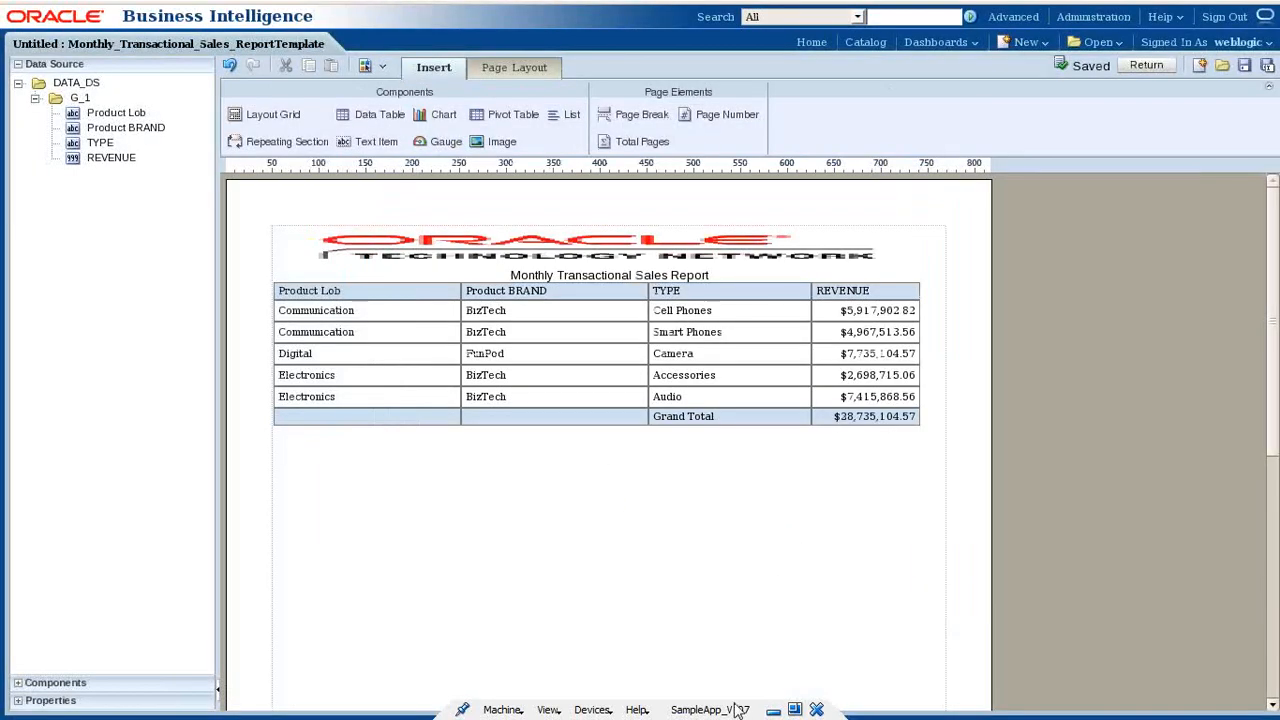
- In the Notepad notes, mark the database connection and Create Data Model [SQL] steps
{"action": "left_click", "coordinate": [775, 711]}
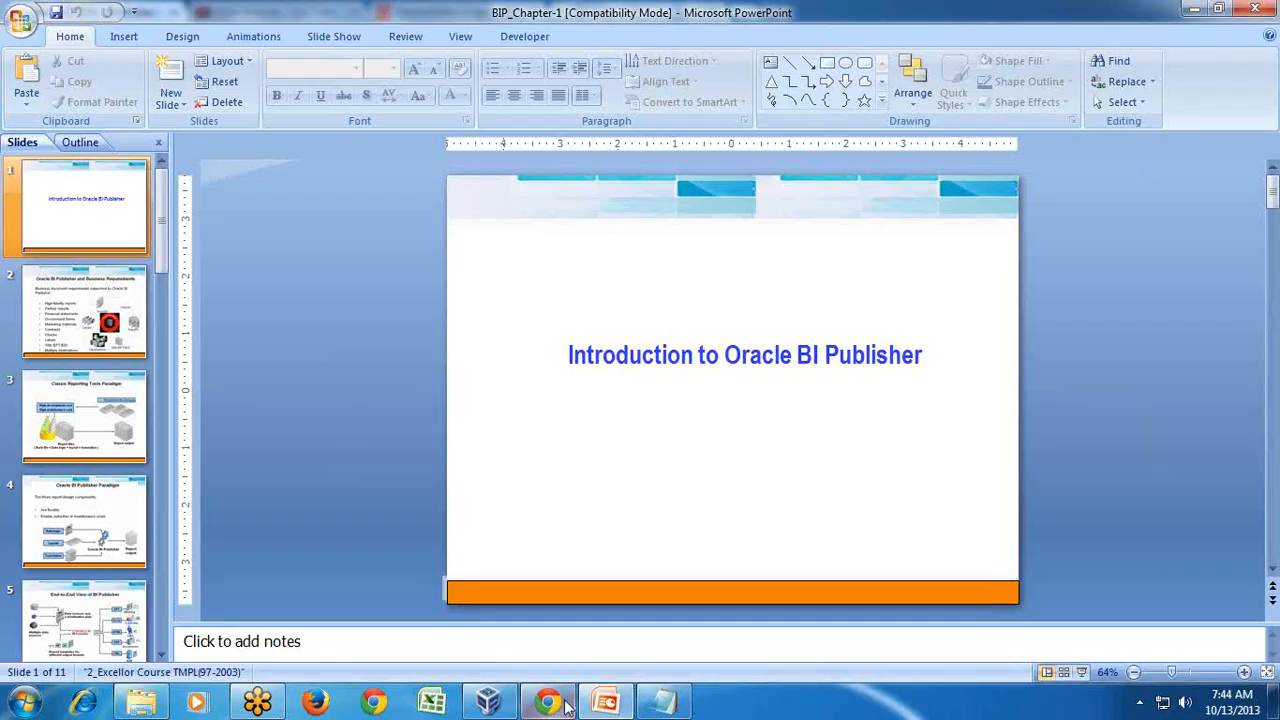
{"action": "left_click", "coordinate": [664, 706]}
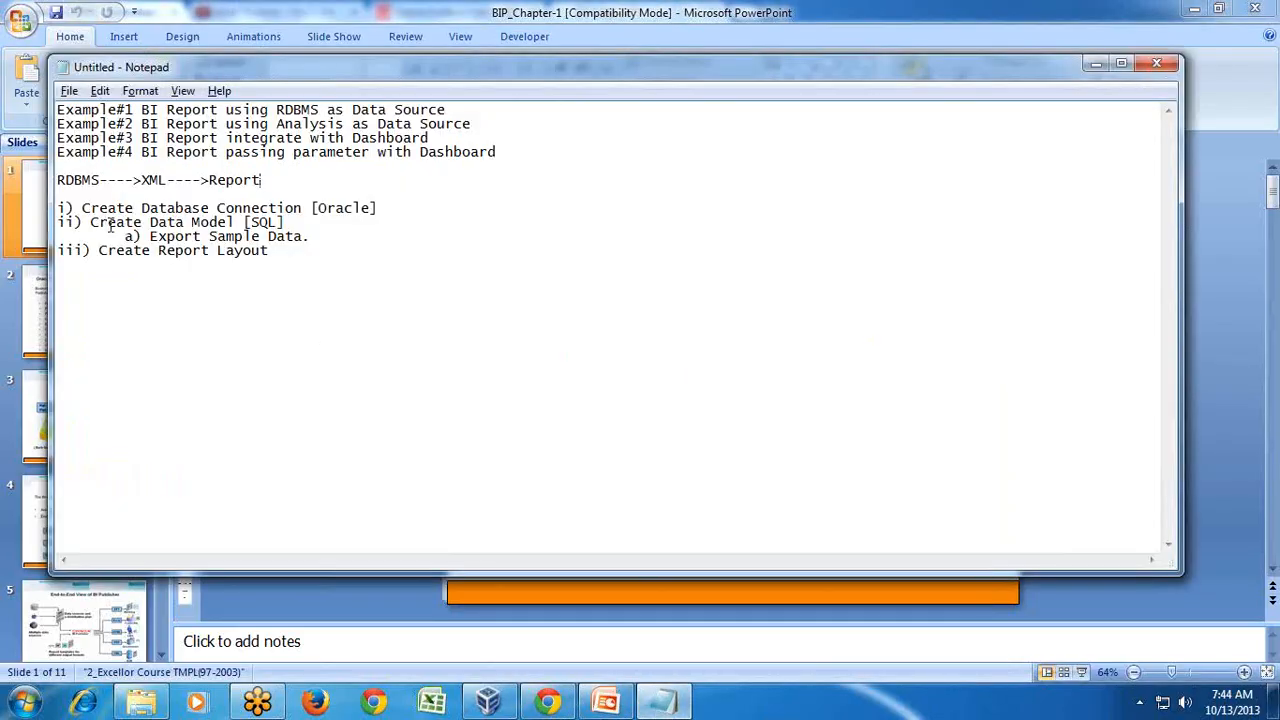
{"action": "left_click_drag", "start_coordinate": [90, 208], "coordinate": [360, 208]}
{"action": "left_click_drag", "start_coordinate": [90, 222], "coordinate": [310, 228]}
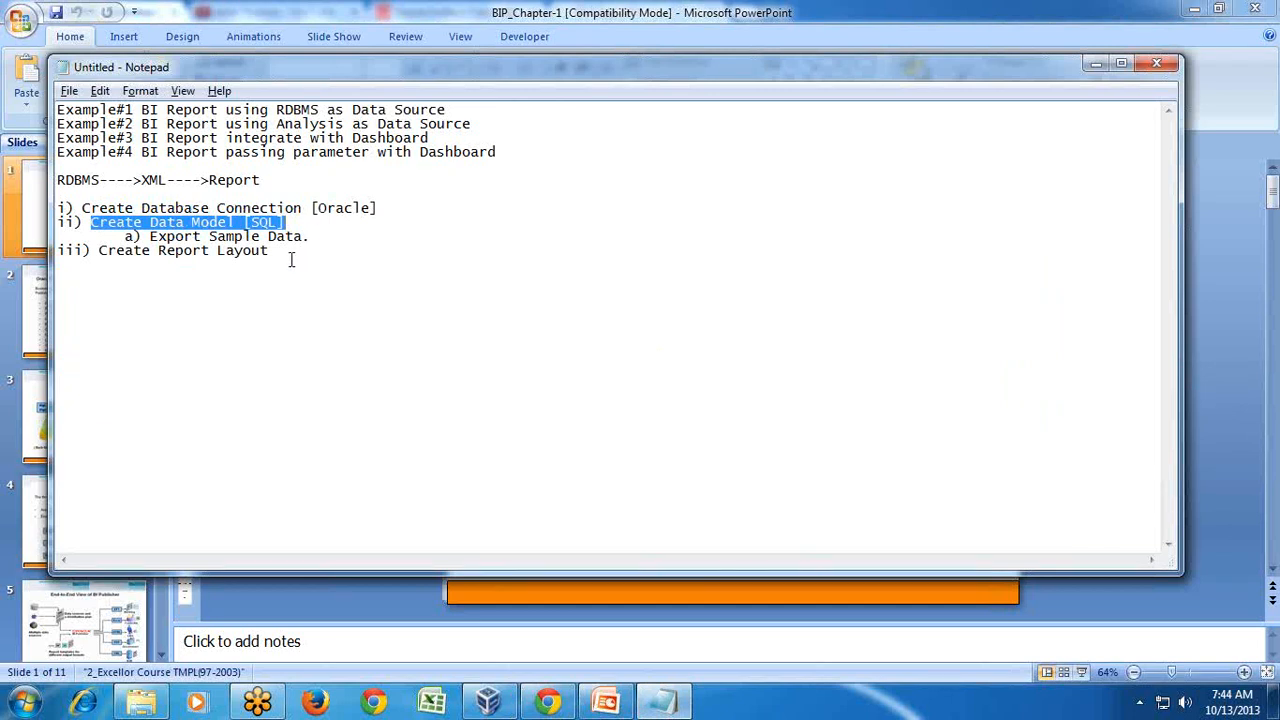
{"action": "left_click", "coordinate": [291, 260]}
- Change step iii to 'Create Report Layout/Template' and add 'iv) Create Report [Data Source+Layout]'
{"action": "double_click", "coordinate": [262, 250]}
{"action": "left_click", "coordinate": [266, 250]}
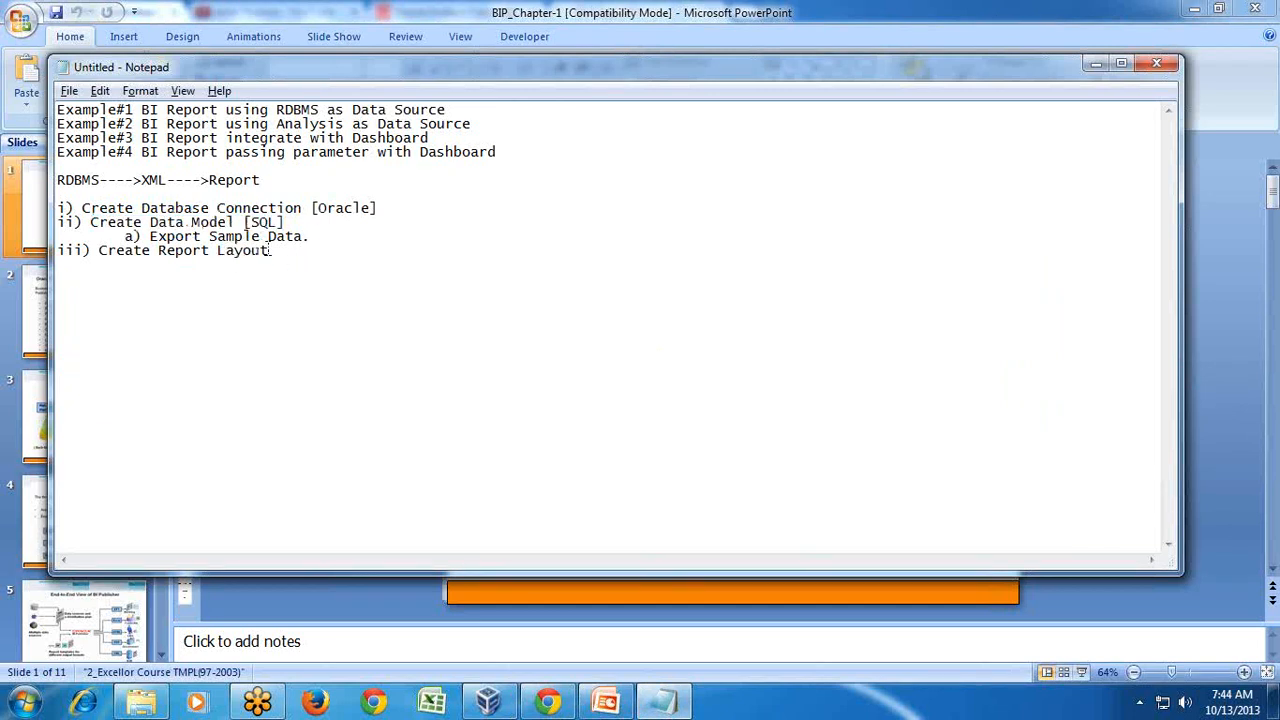
{"action": "type", "text": "/Templac"}
{"action": "key", "text": "BackSpace"}
{"action": "type", "text": "te"}
{"action": "key", "text": "Return"}
{"action": "type", "text": "iv)R"}
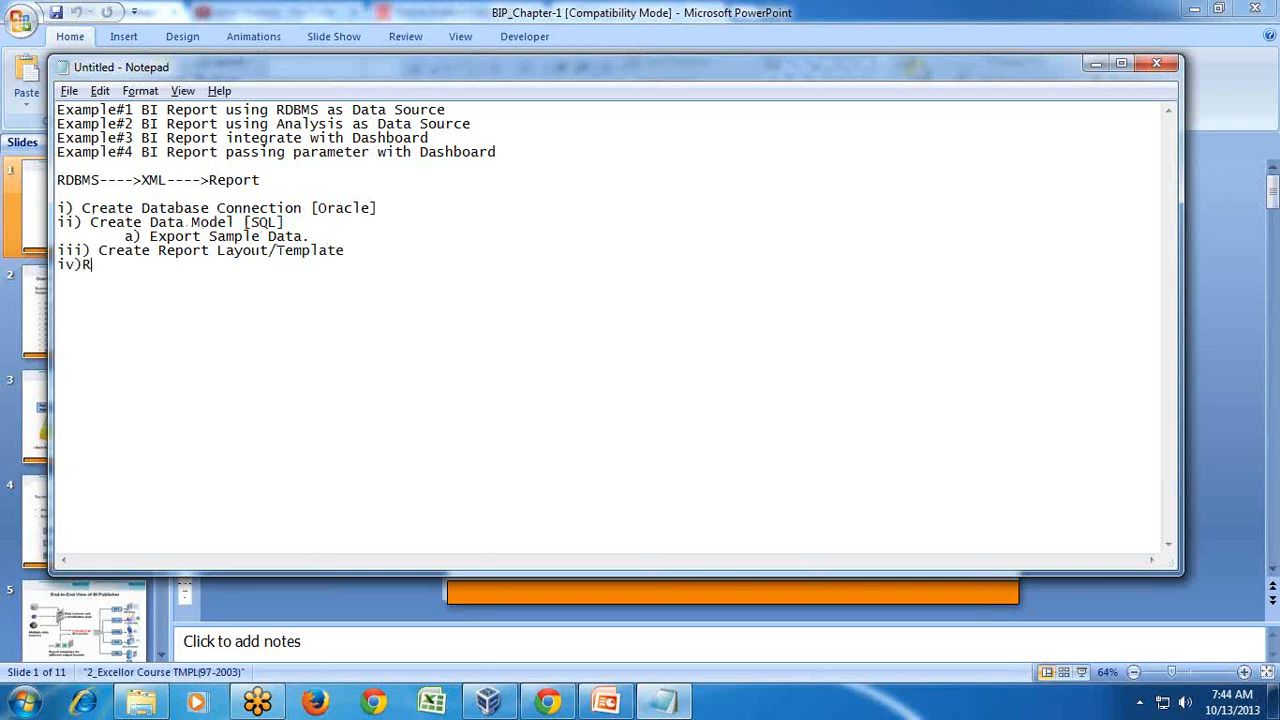
{"action": "key", "text": "BackSpace"}
{"action": "type", "text": " Create Report ["}
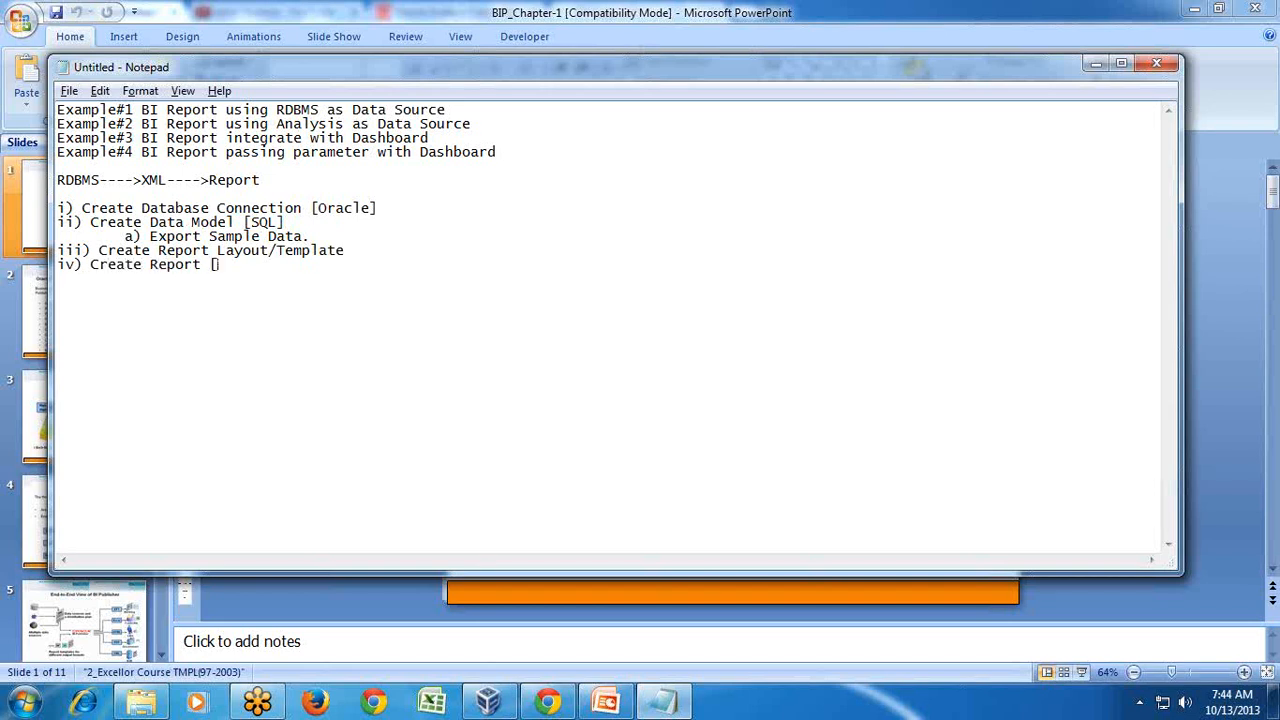
{"action": "type", "text": "Data Source+Layout]"}
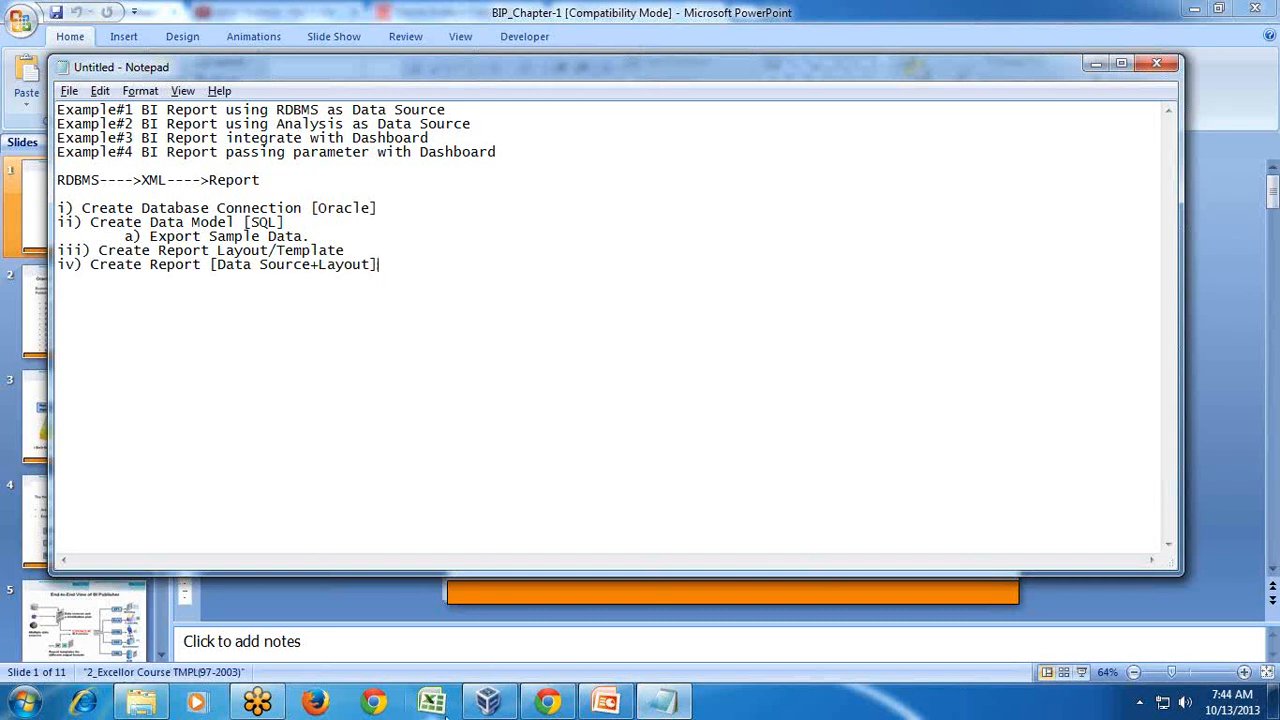
{"action": "left_click", "coordinate": [488, 704]}
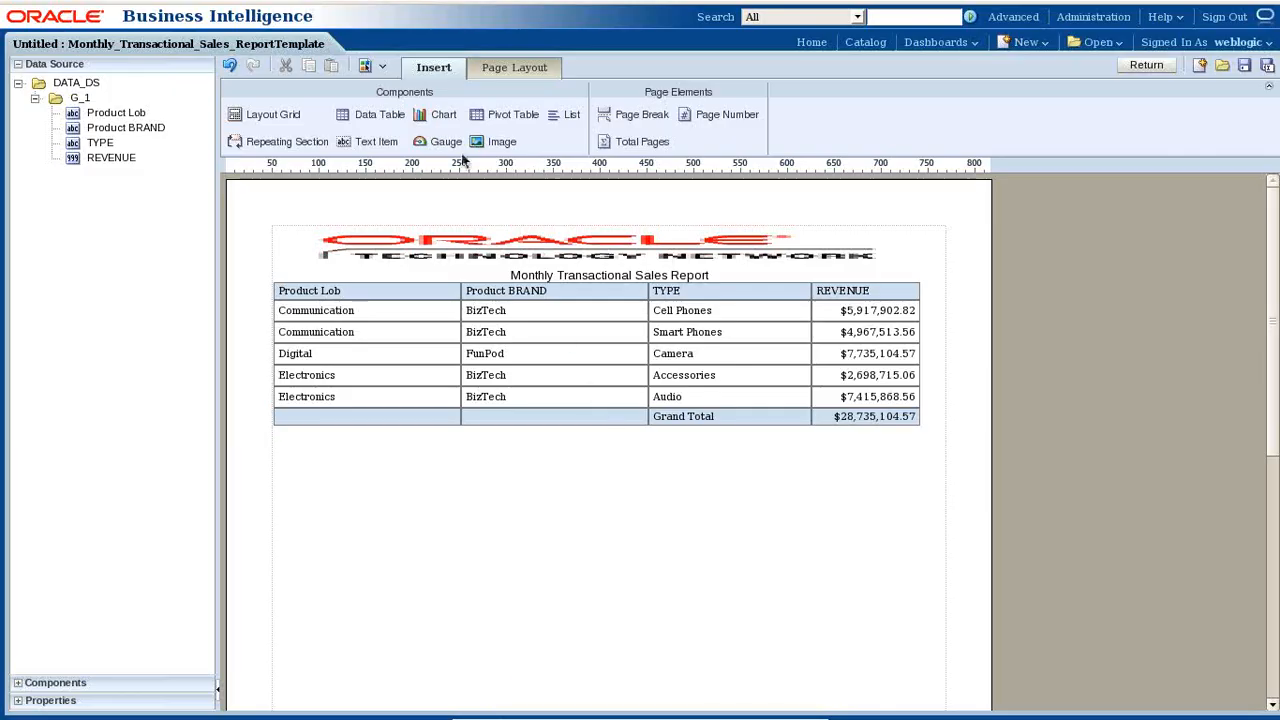
- Close the layout editor and request View Report, which prompts for a save
{"action": "left_click", "coordinate": [1150, 65]}
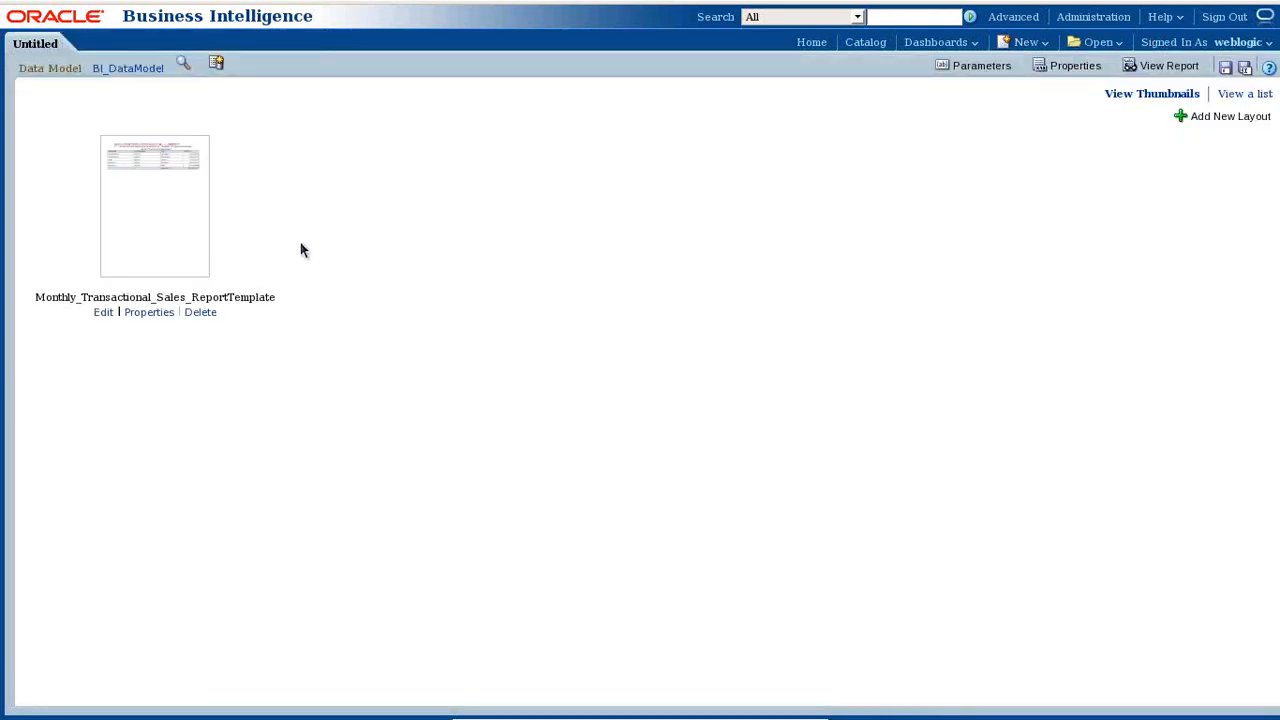
{"action": "left_click", "coordinate": [1179, 73]}
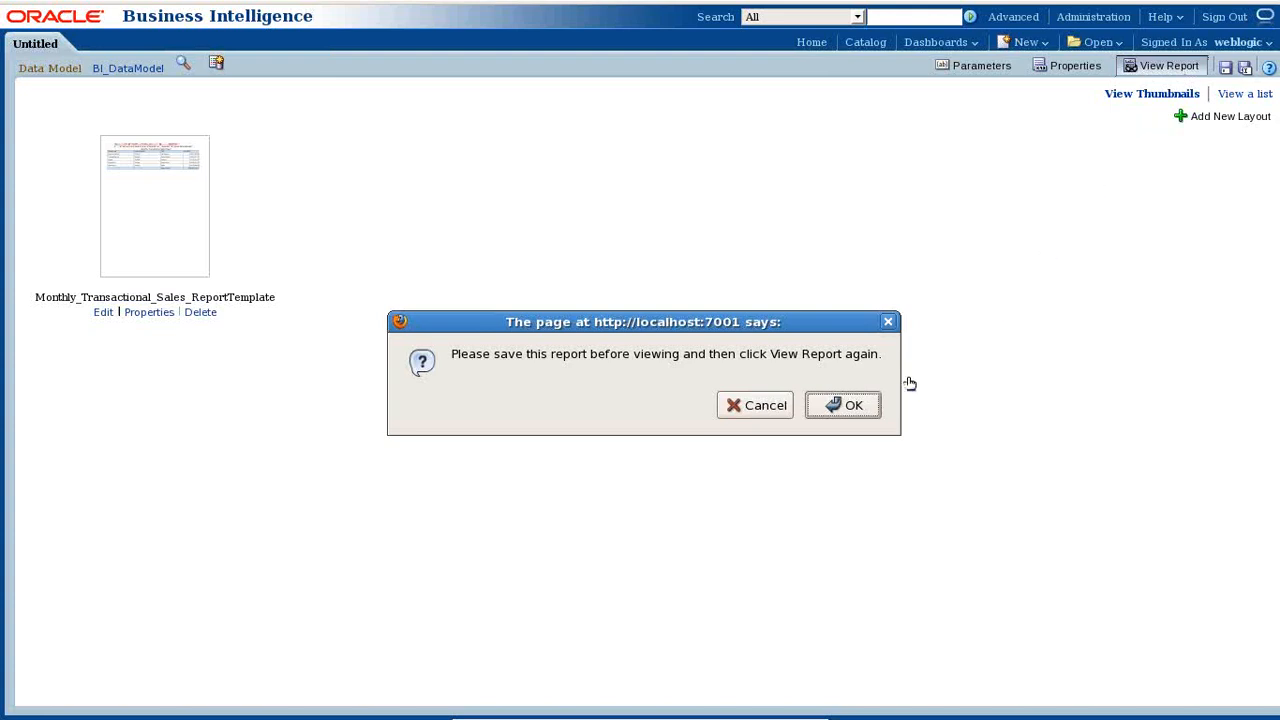
- Accept the save prompt and save the report as BI_Publisher_Report1 in the Batch26 folder
{"action": "left_click", "coordinate": [838, 406]}
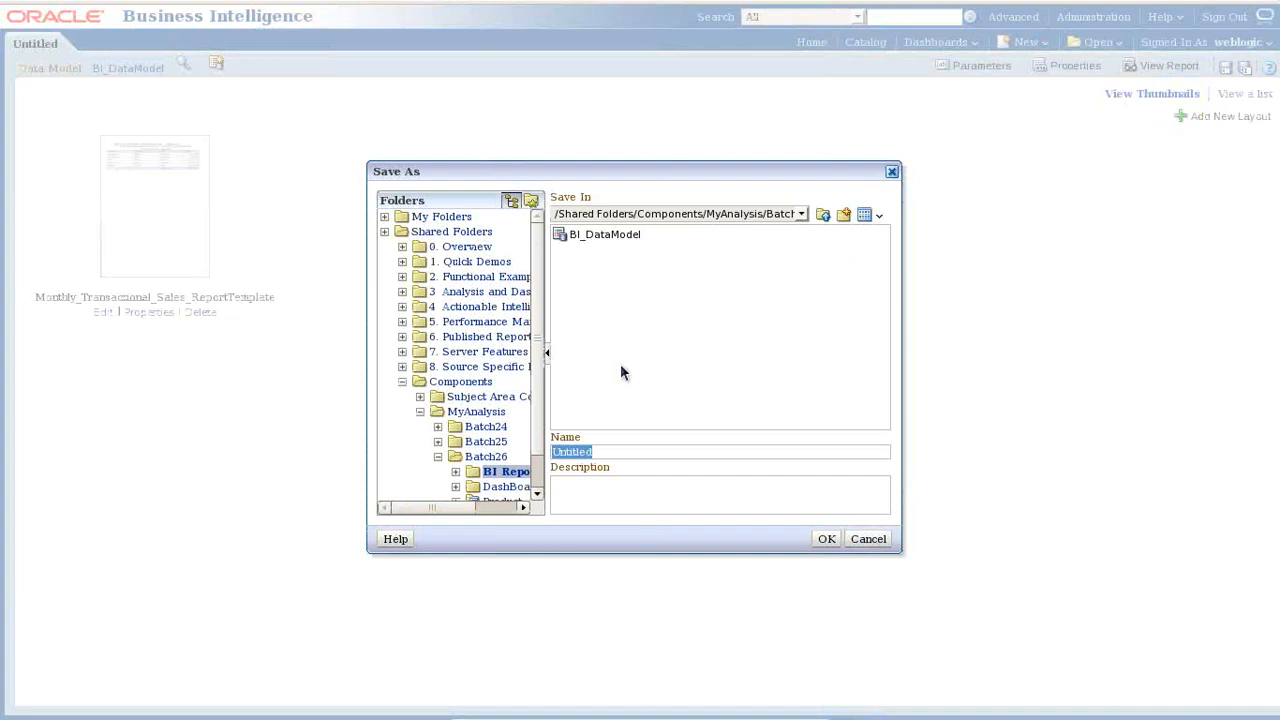
{"action": "type", "text": "BI"}
{"action": "type", "text": "_Pa"}
{"action": "type", "text": "b"}
{"action": "type", "text": "li"}
{"action": "key", "text": "BackSpace"}
{"action": "key", "text": "BackSpace"}
{"action": "type", "text": "lisher_Report"}
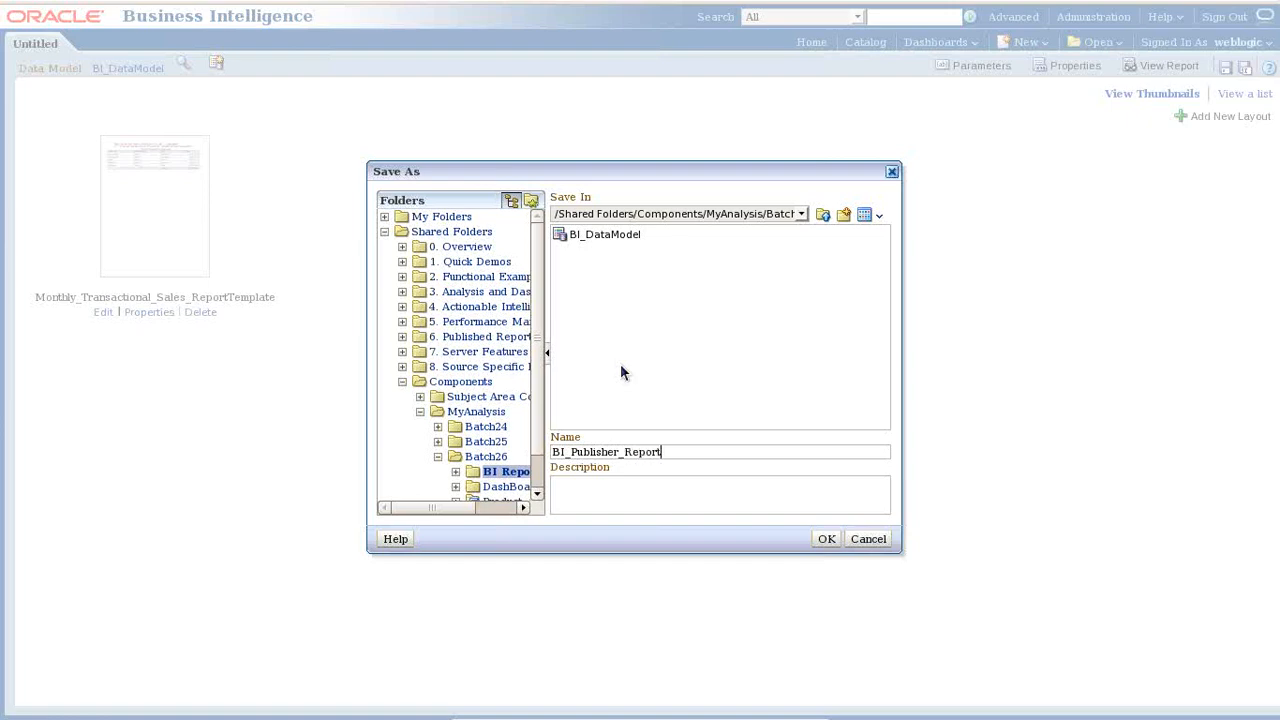
{"action": "key", "text": "F1"}
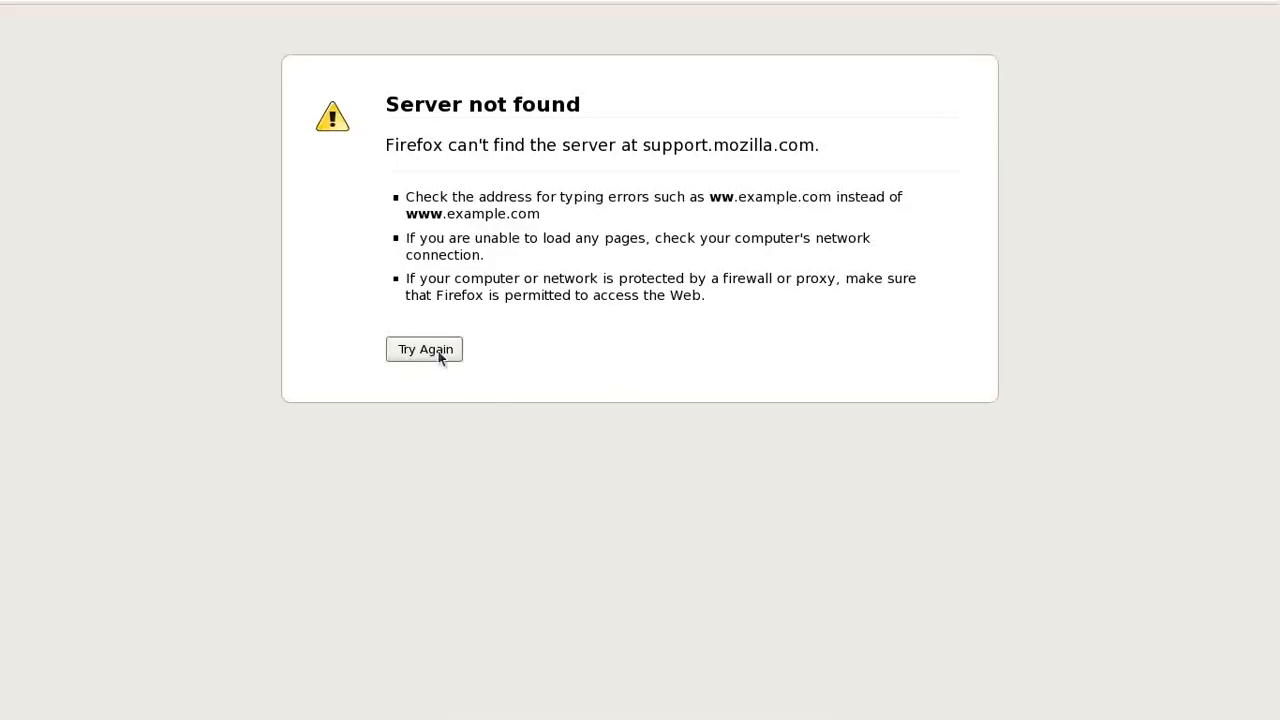
{"action": "mouse_move", "coordinate": [437, 6]}
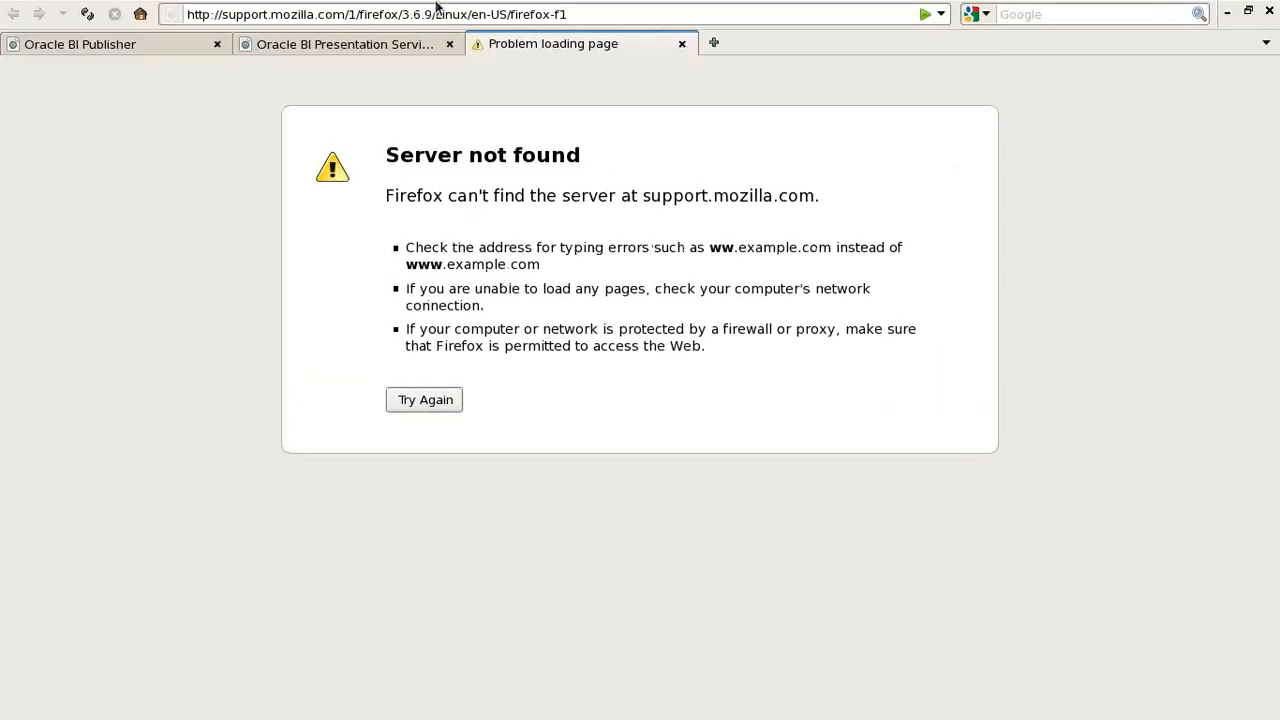
{"action": "left_click", "coordinate": [681, 43]}
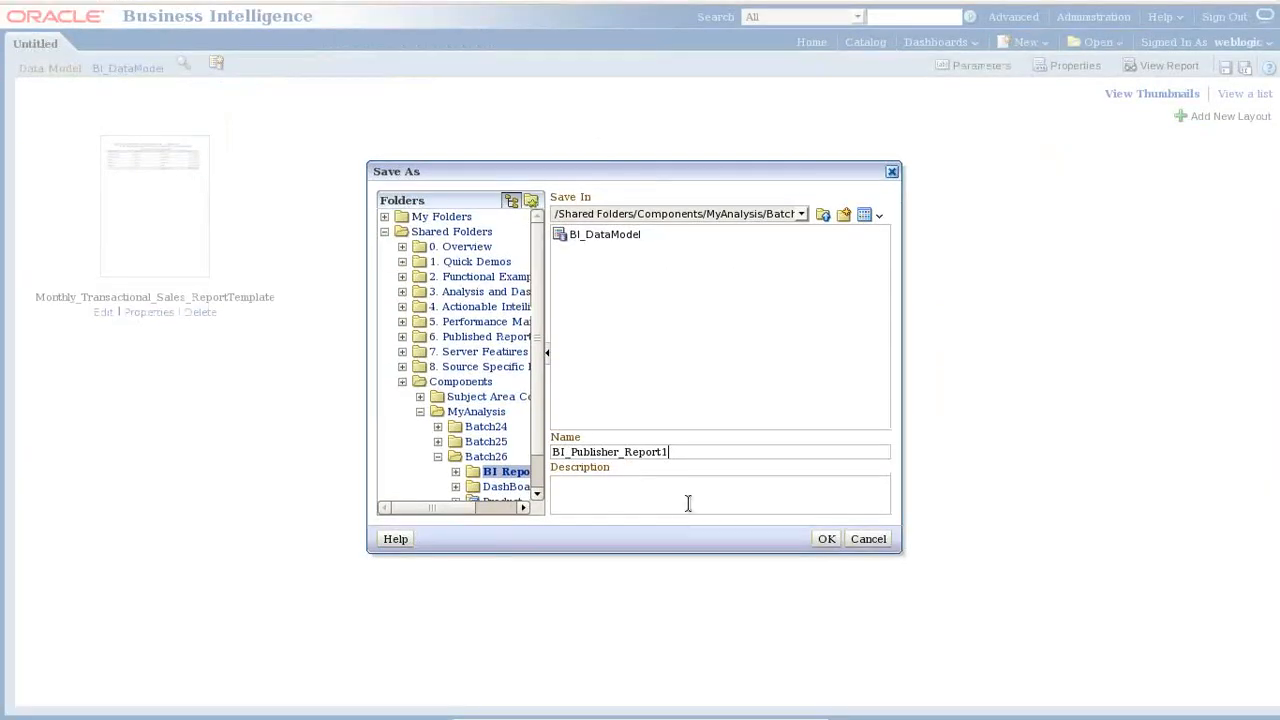
{"action": "left_click", "coordinate": [826, 538]}
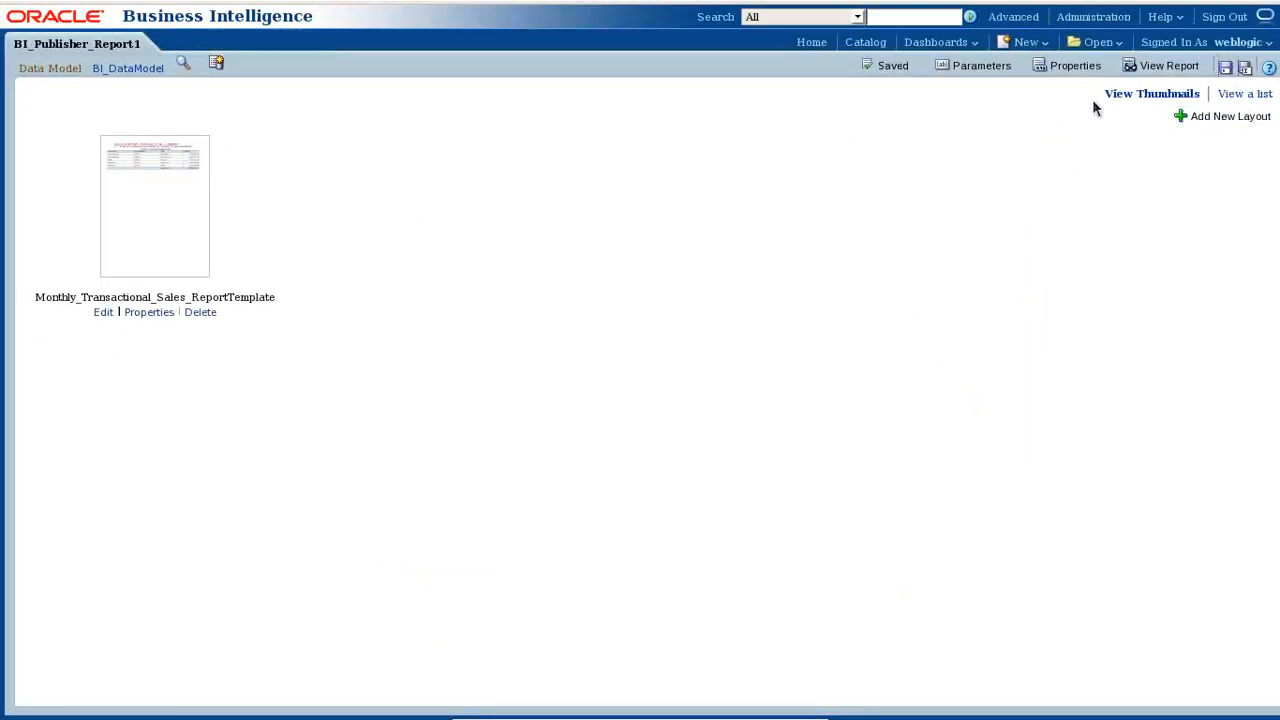
- Open the saved report's output and scroll through the revenue table
{"action": "left_click", "coordinate": [1166, 66]}
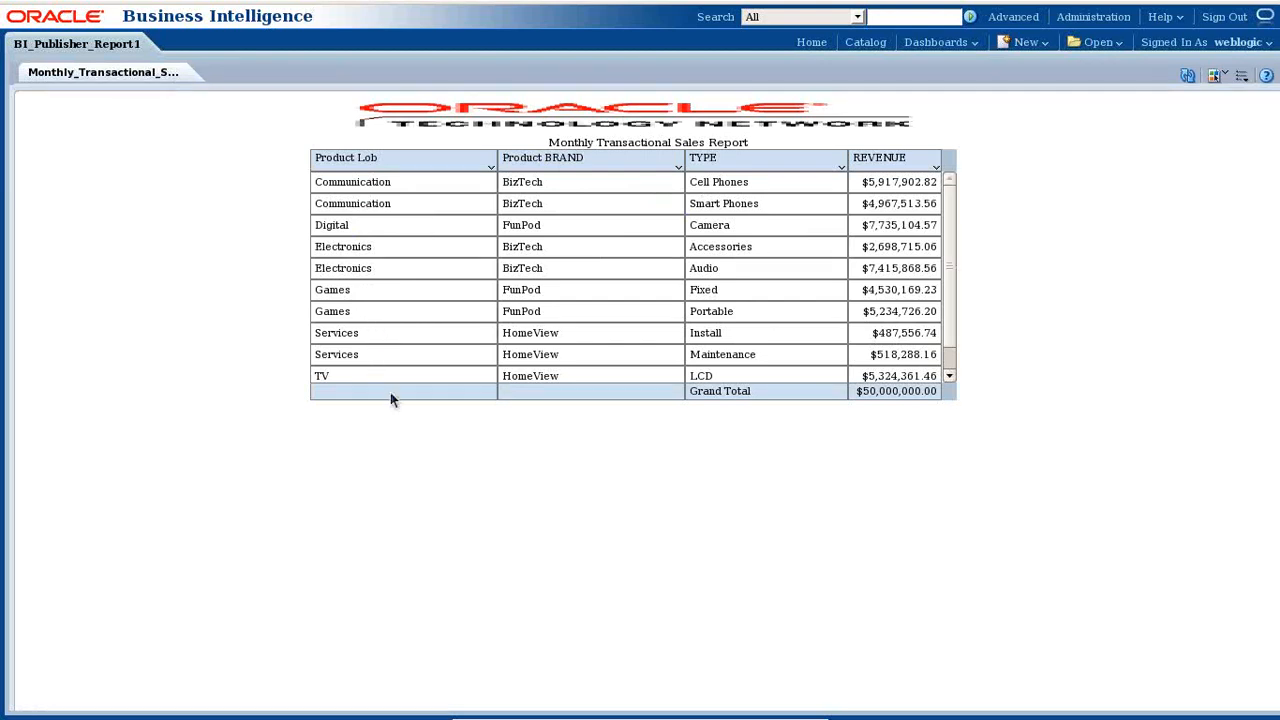
{"action": "left_click_drag", "start_coordinate": [982, 289], "coordinate": [941, 363]}
{"action": "scroll", "coordinate": [942, 357], "scroll_direction": "down", "scroll_amount": 1}
{"action": "scroll", "coordinate": [958, 245], "scroll_direction": "up", "scroll_amount": 1}
{"action": "scroll", "coordinate": [950, 300], "scroll_direction": "down", "scroll_amount": 1}
{"action": "scroll", "coordinate": [955, 260], "scroll_direction": "up", "scroll_amount": 1}
{"action": "left_click", "coordinate": [1088, 288]}
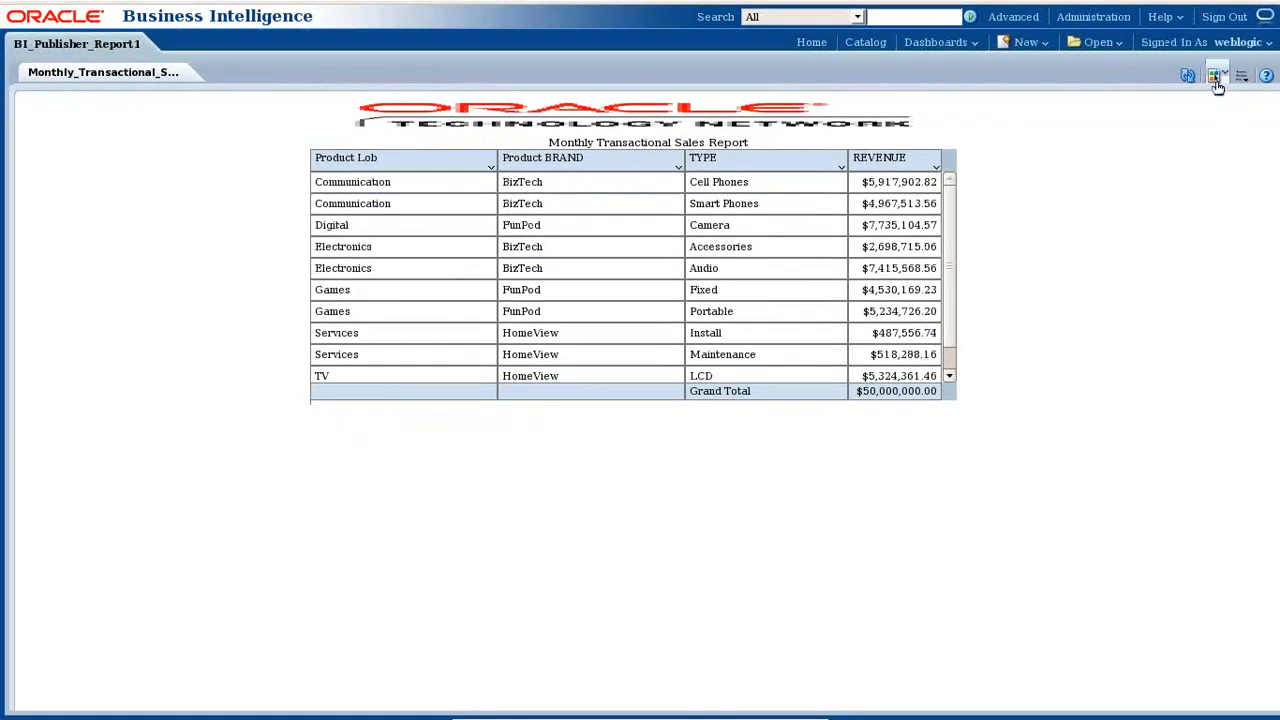
- Switch the report output format to HTML
{"action": "left_click", "coordinate": [1216, 78]}
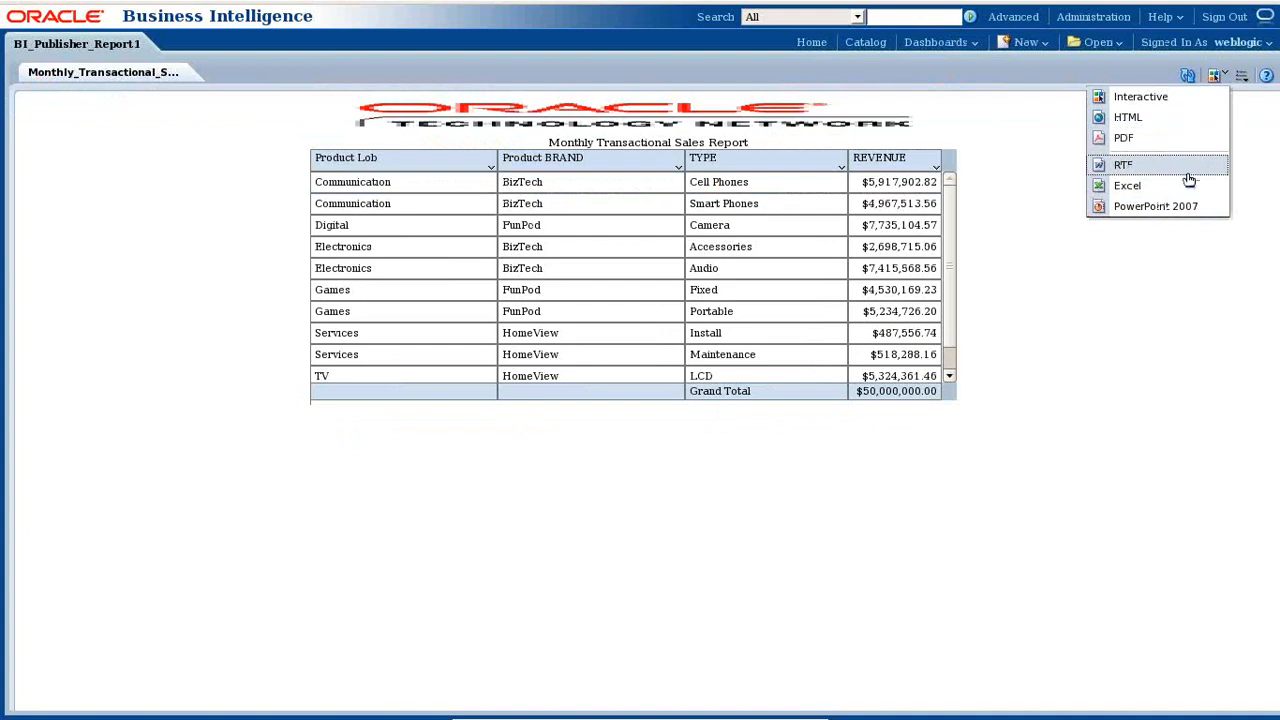
{"action": "left_click", "coordinate": [1244, 77]}
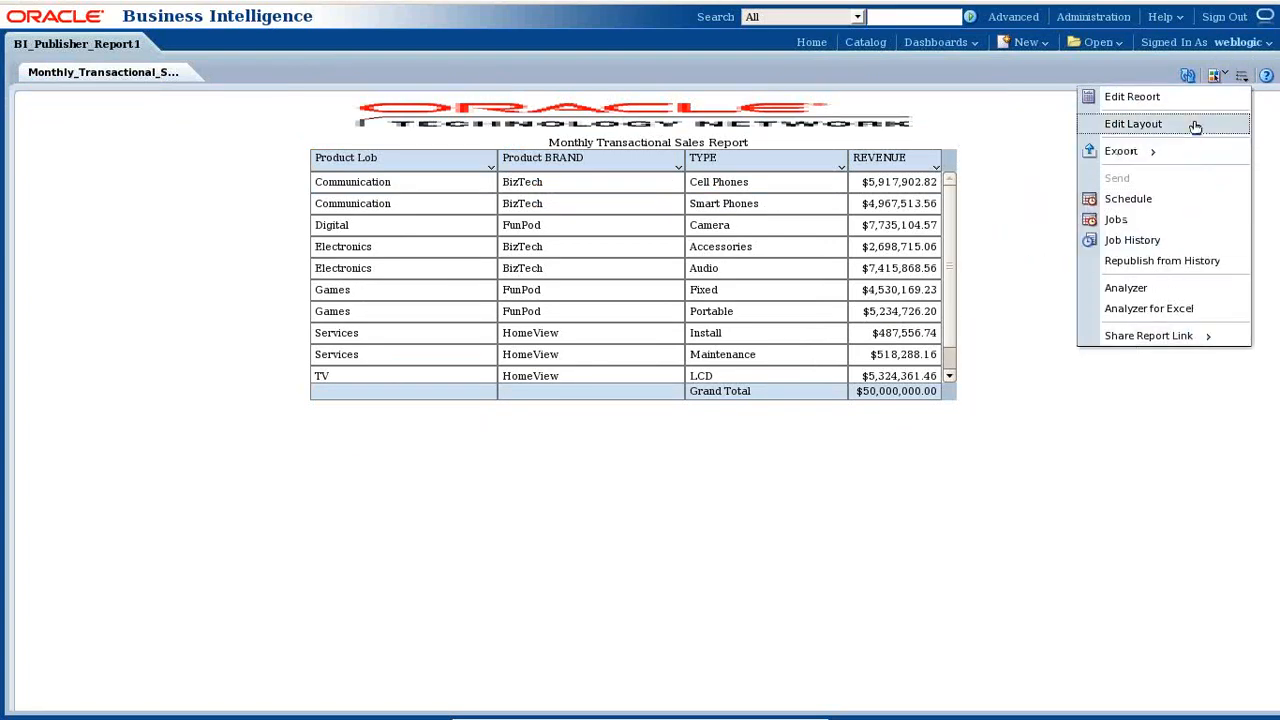
{"action": "left_click", "coordinate": [1101, 67]}
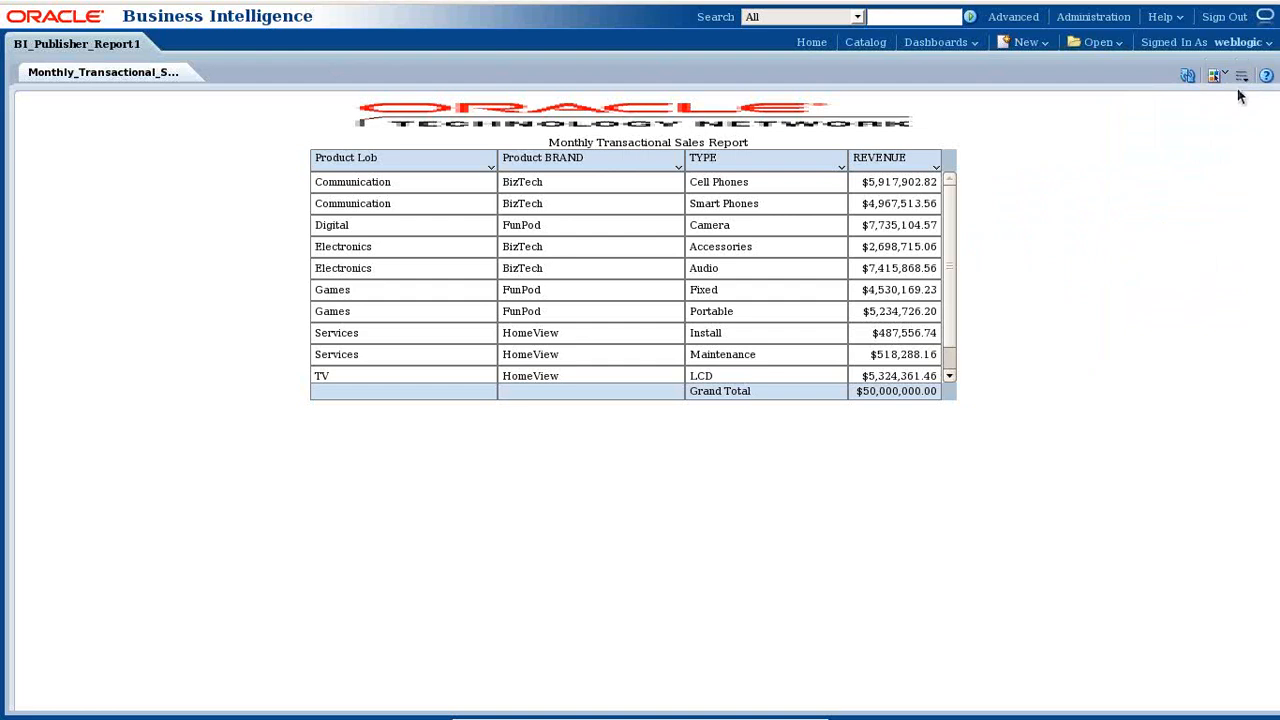
{"action": "left_click", "coordinate": [1220, 76]}
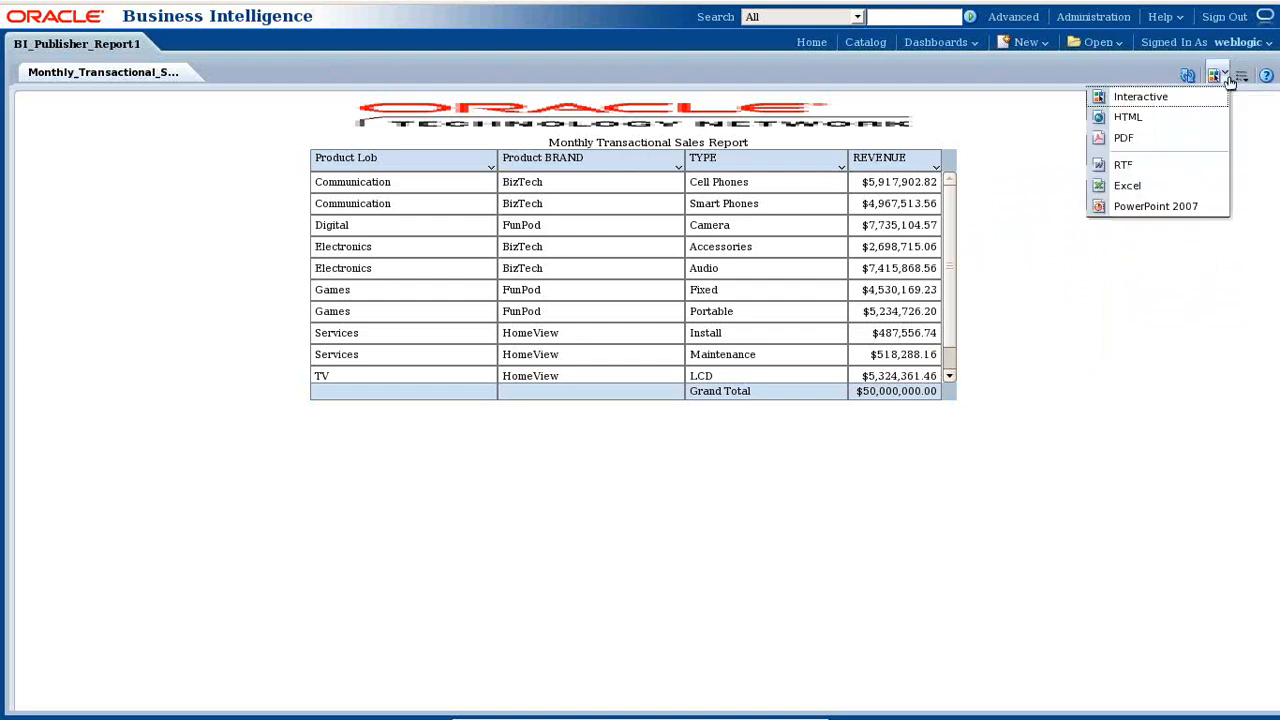
{"action": "left_click", "coordinate": [1152, 120]}
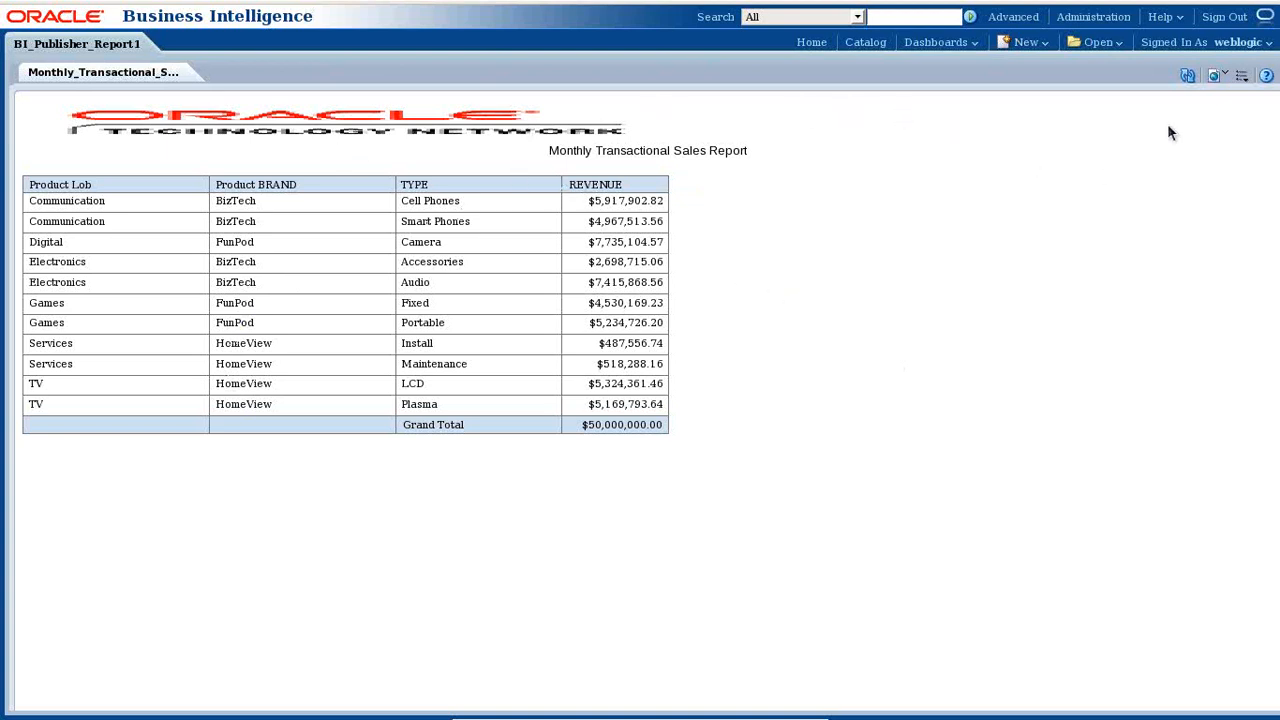
- Check the output format and report actions lists, then minimise the VM to the host desktop
{"action": "left_click", "coordinate": [1222, 80]}
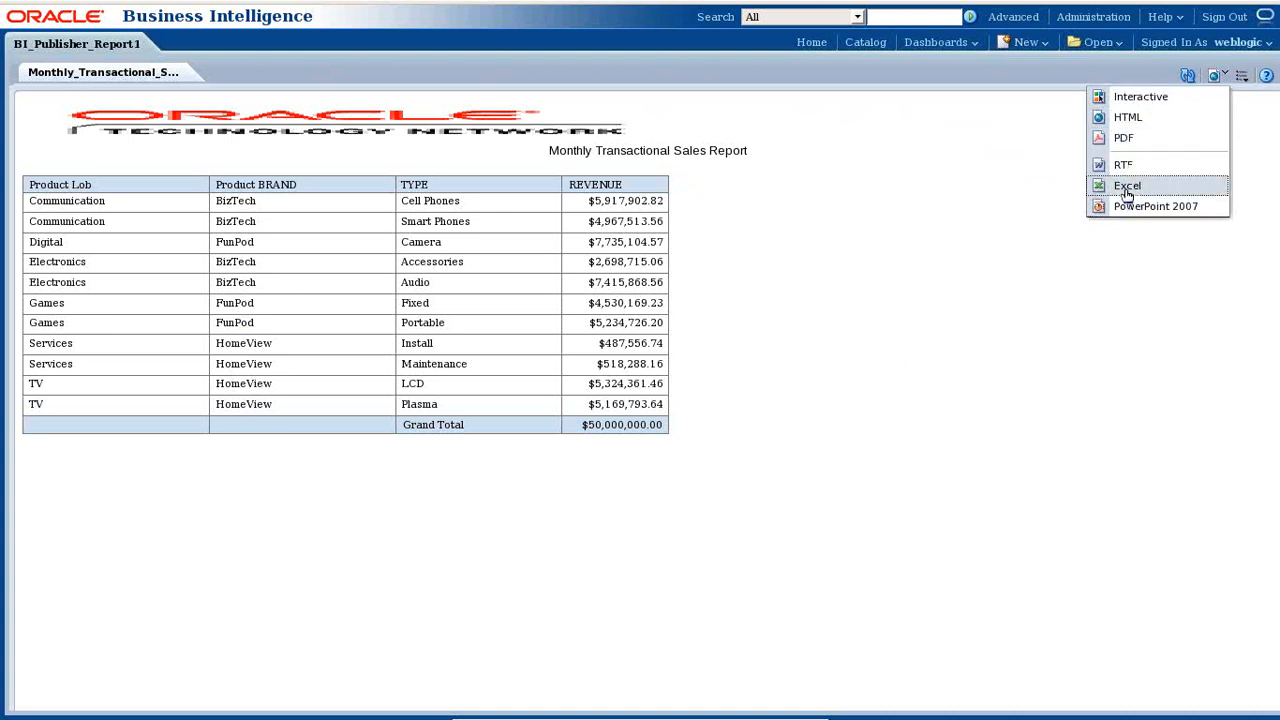
{"action": "left_click", "coordinate": [955, 172]}
{"action": "left_click", "coordinate": [1241, 76]}
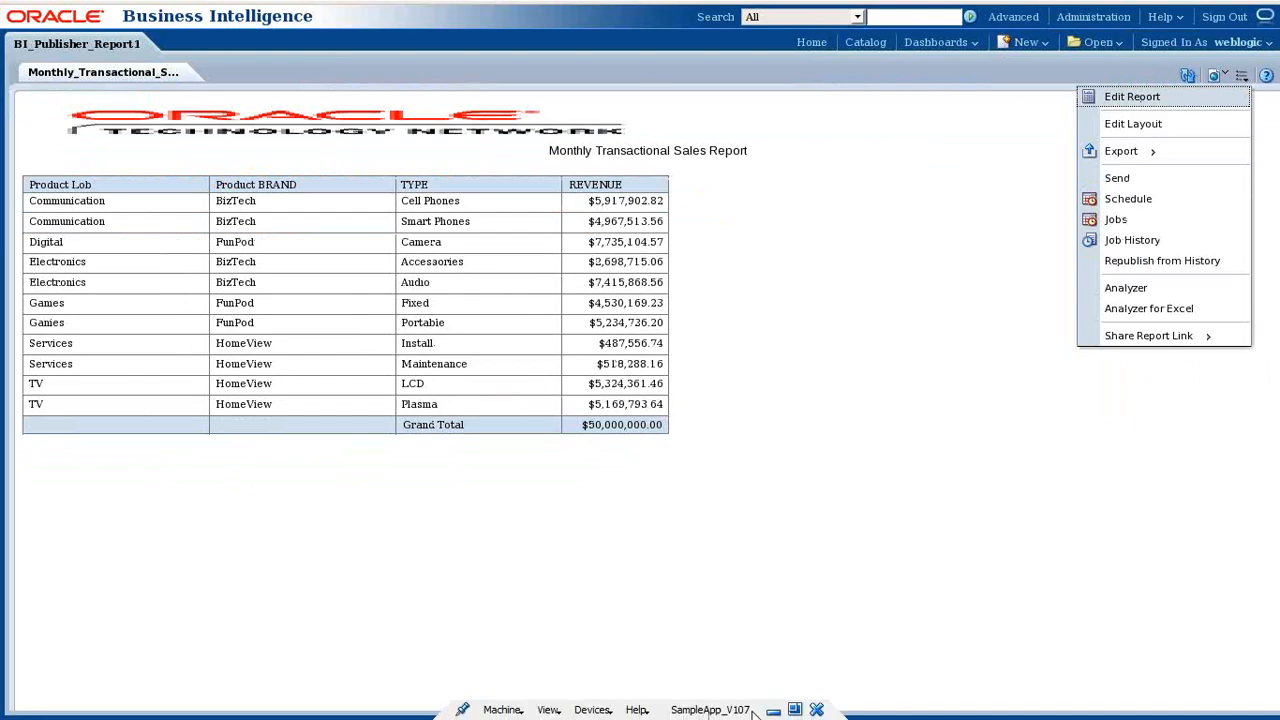
{"action": "left_click", "coordinate": [772, 710]}
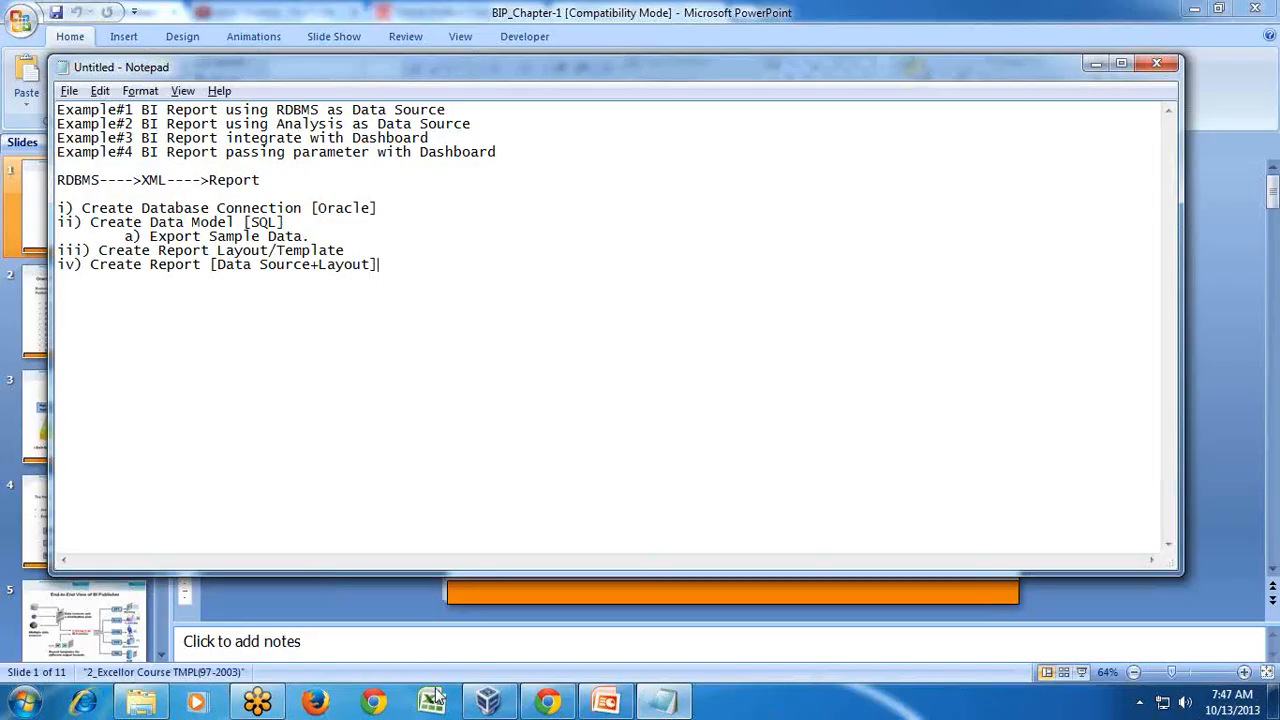
- In a new Chrome tab, load 192.168.56.101:9704/analysis, which fails to connect
{"action": "left_click", "coordinate": [547, 703]}
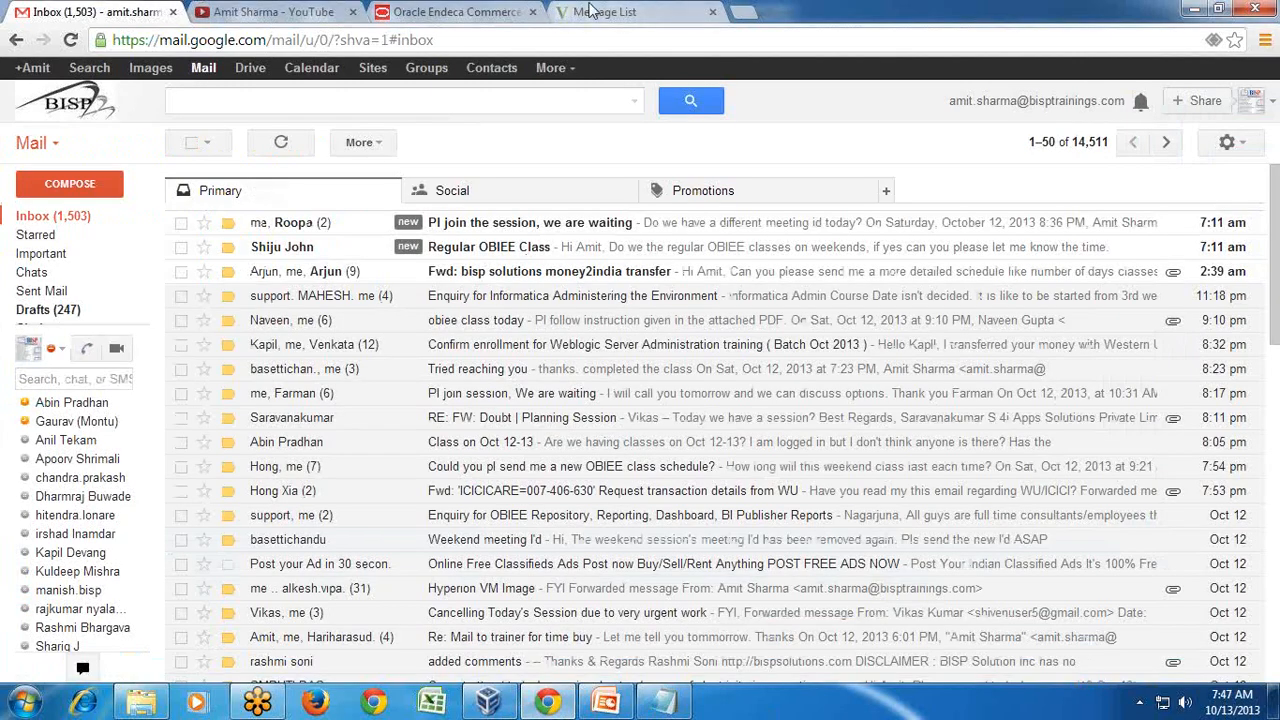
{"action": "left_click", "coordinate": [585, 12]}
{"action": "left_click", "coordinate": [742, 13]}
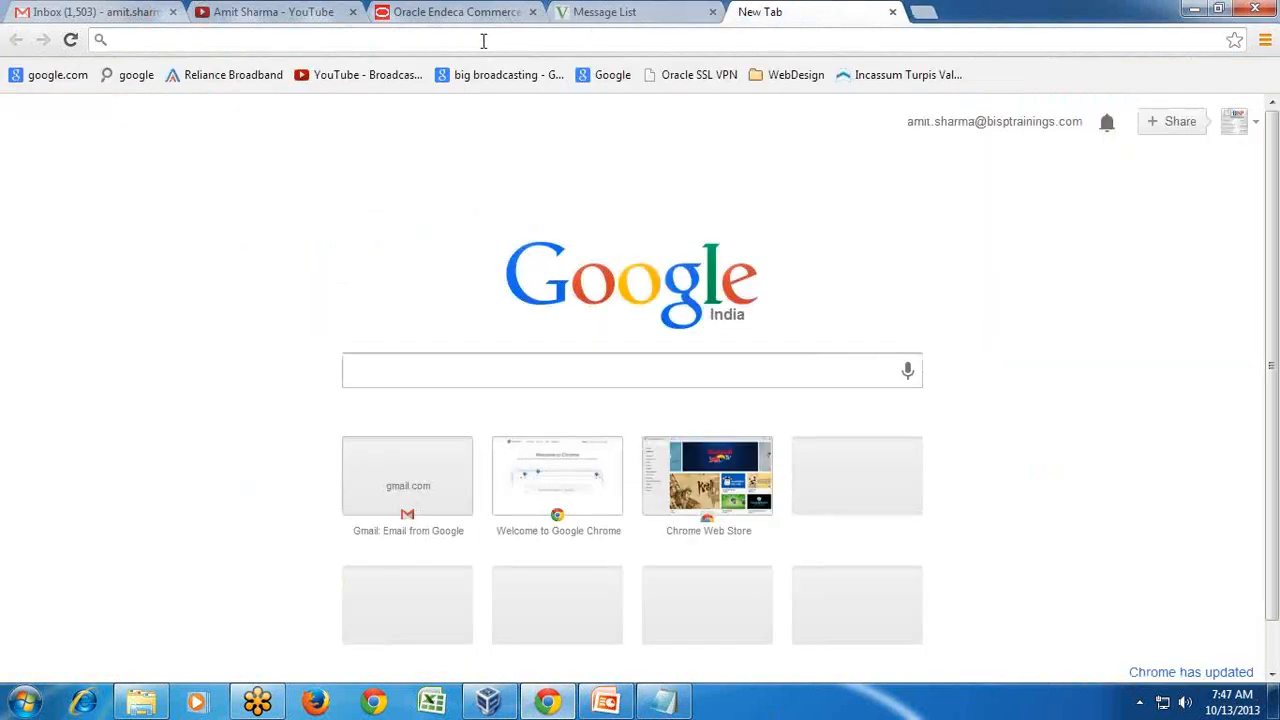
{"action": "type", "text": "192.168"}
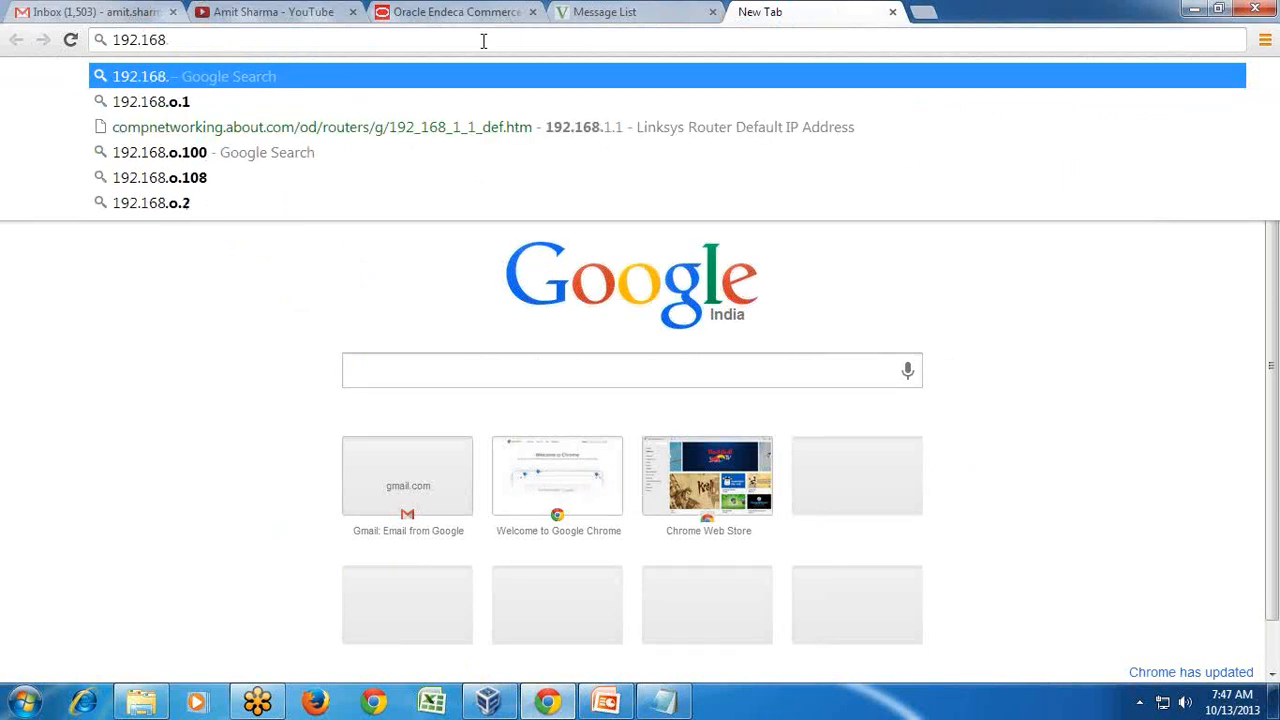
{"action": "type", "text": ".56.101"}
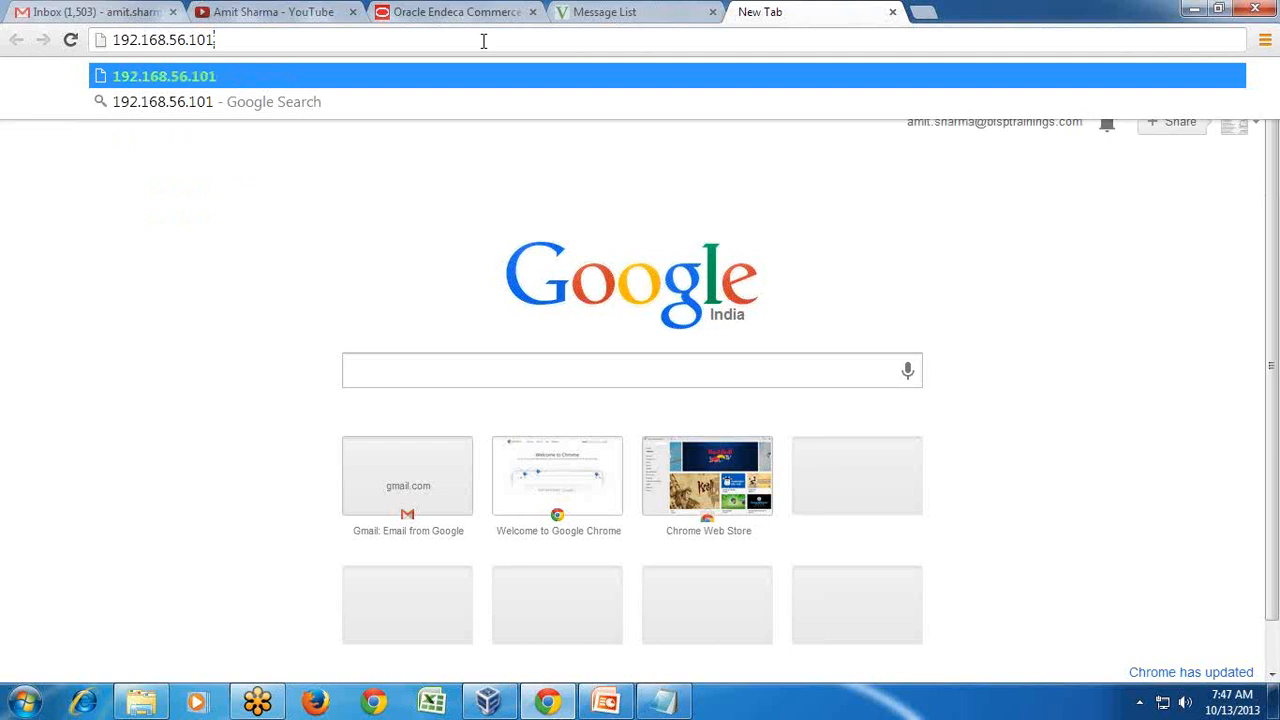
{"action": "type", "text": ":"}
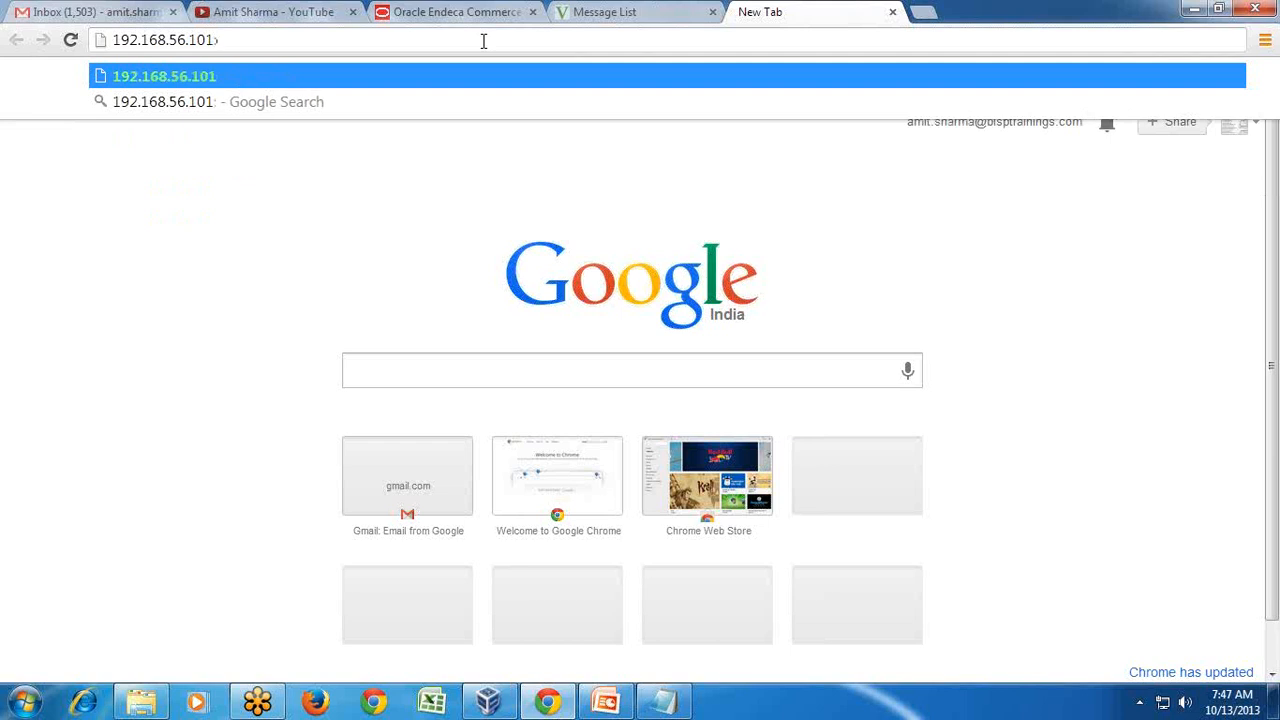
{"action": "type", "text": "9704/analy"}
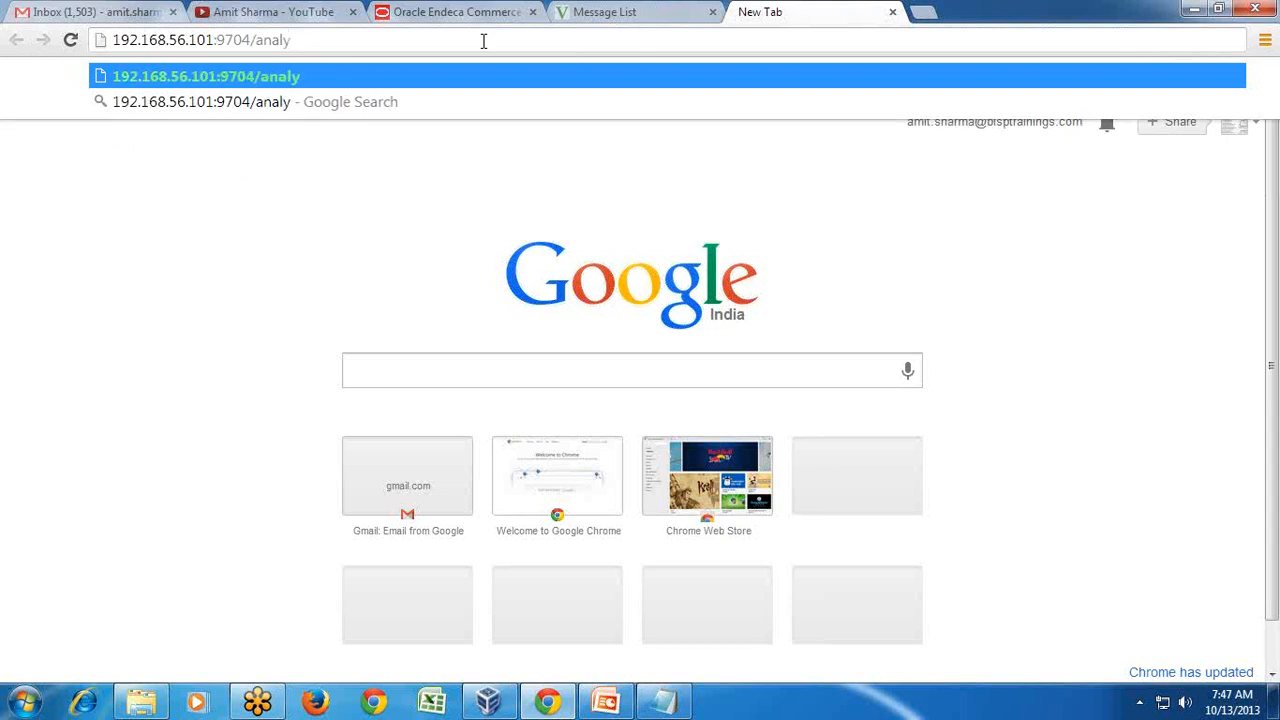
{"action": "key", "text": "BackSpace"}
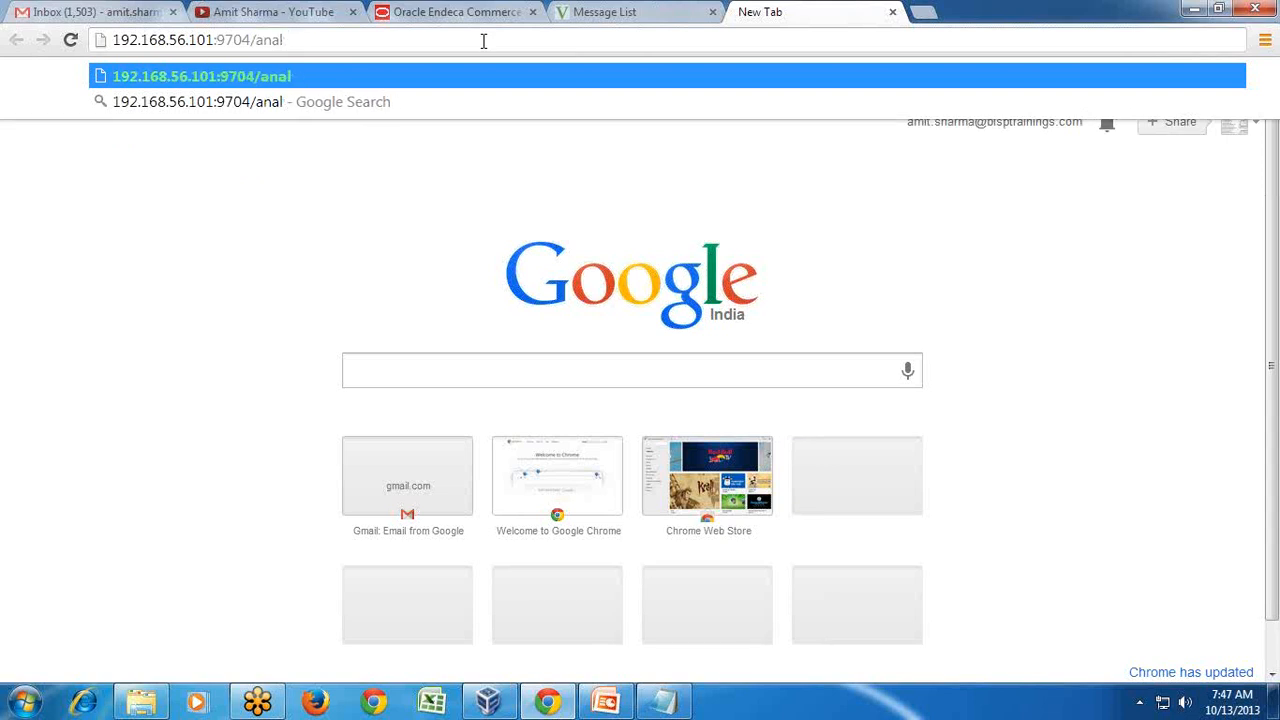
{"action": "type", "text": "ysis"}
{"action": "key", "text": "Return"}
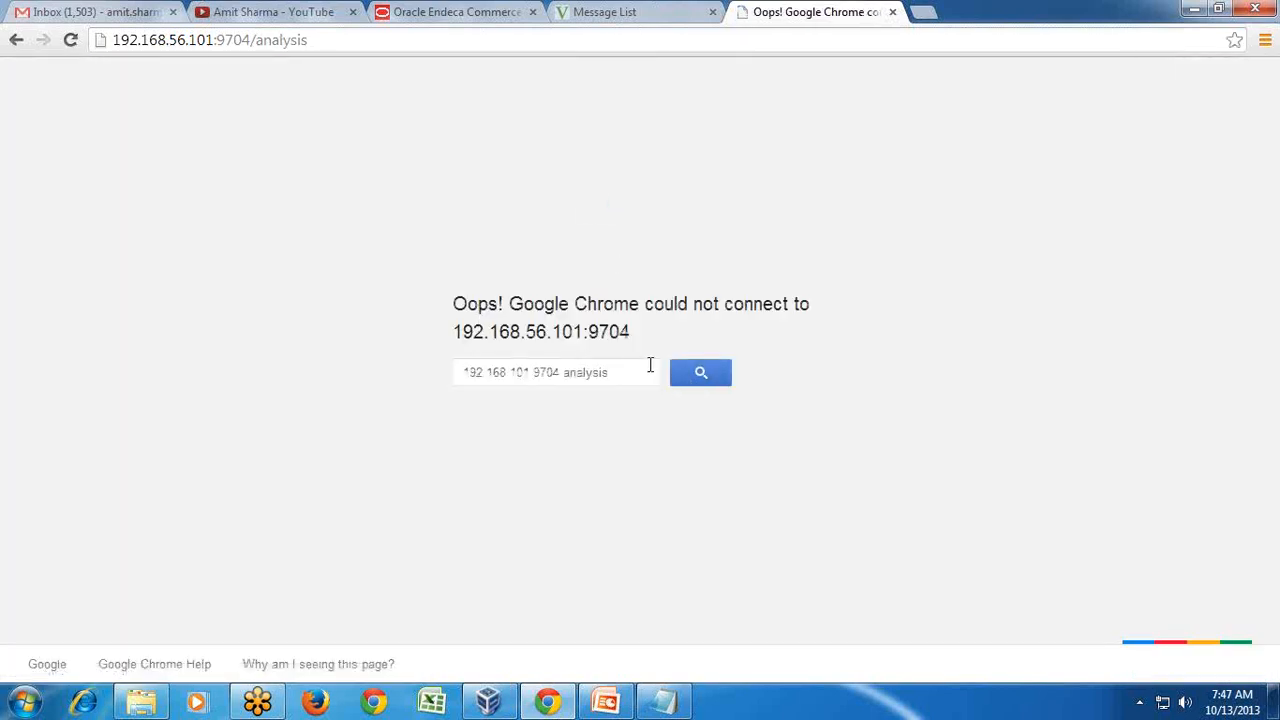
{"action": "left_click", "coordinate": [488, 702]}
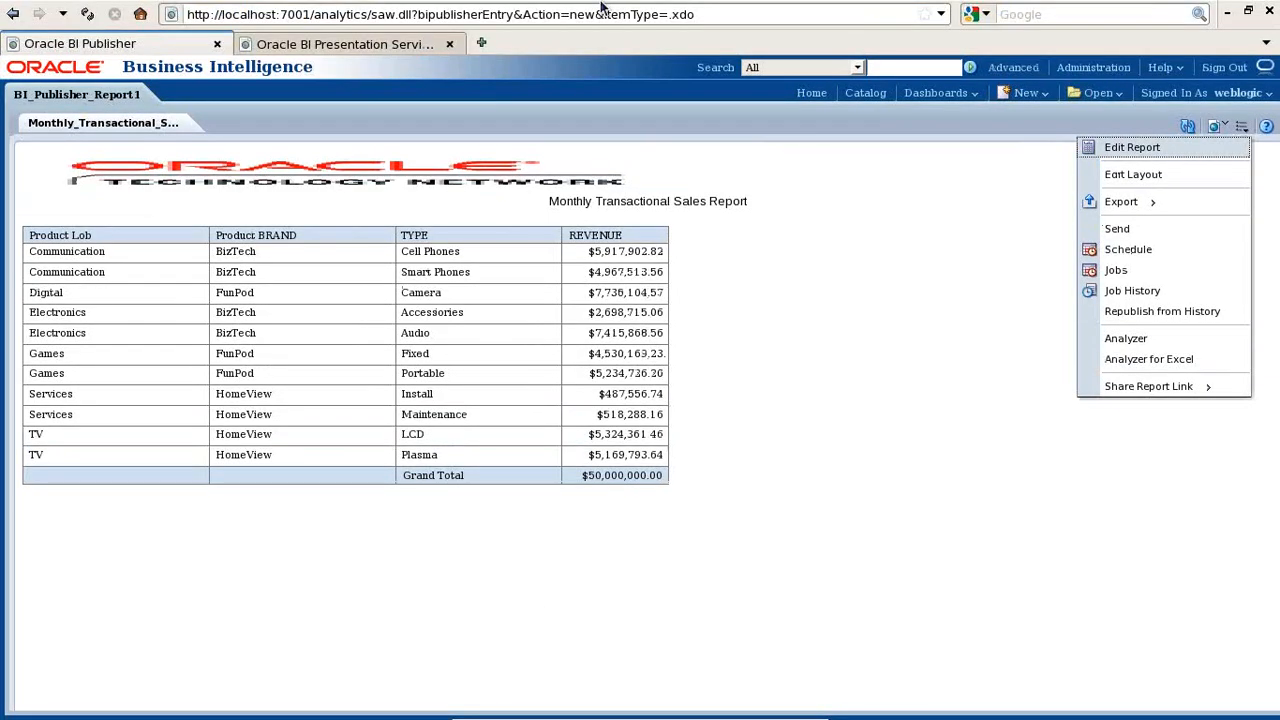
{"action": "left_click_drag", "start_coordinate": [370, 14], "coordinate": [172, 16]}
{"action": "left_click", "coordinate": [774, 168]}
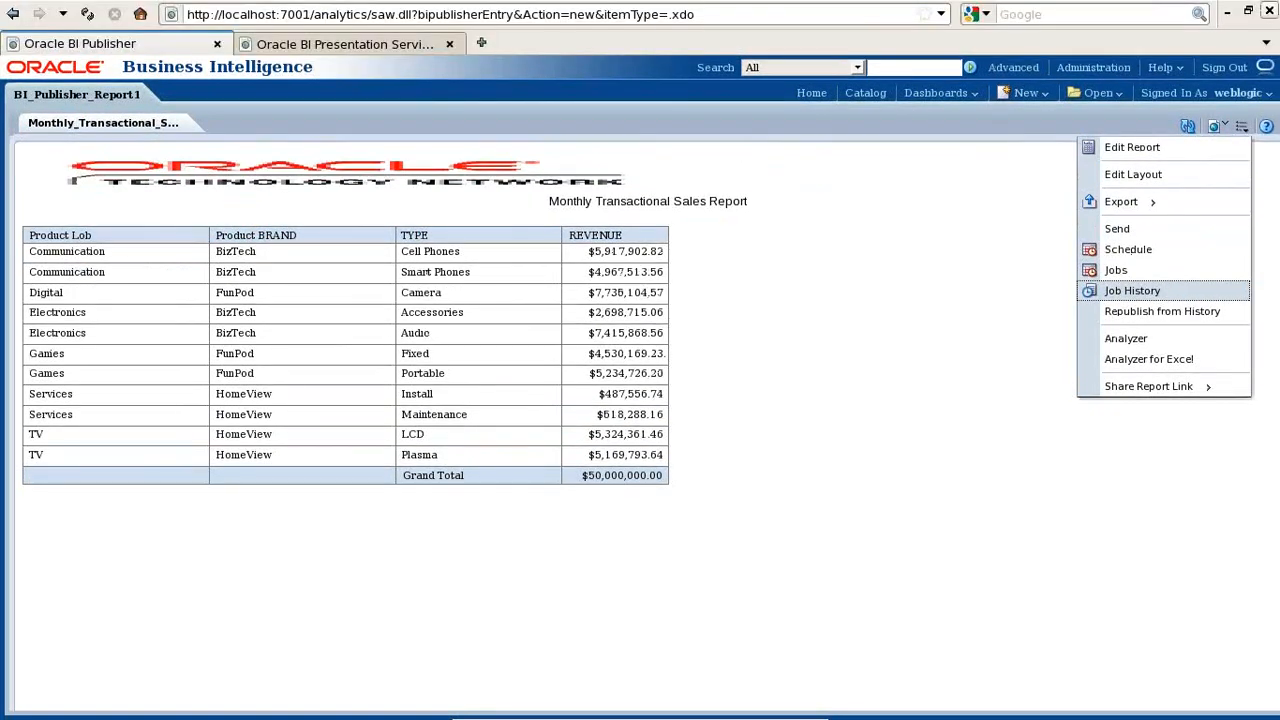
{"action": "mouse_move", "coordinate": [665, 718]}
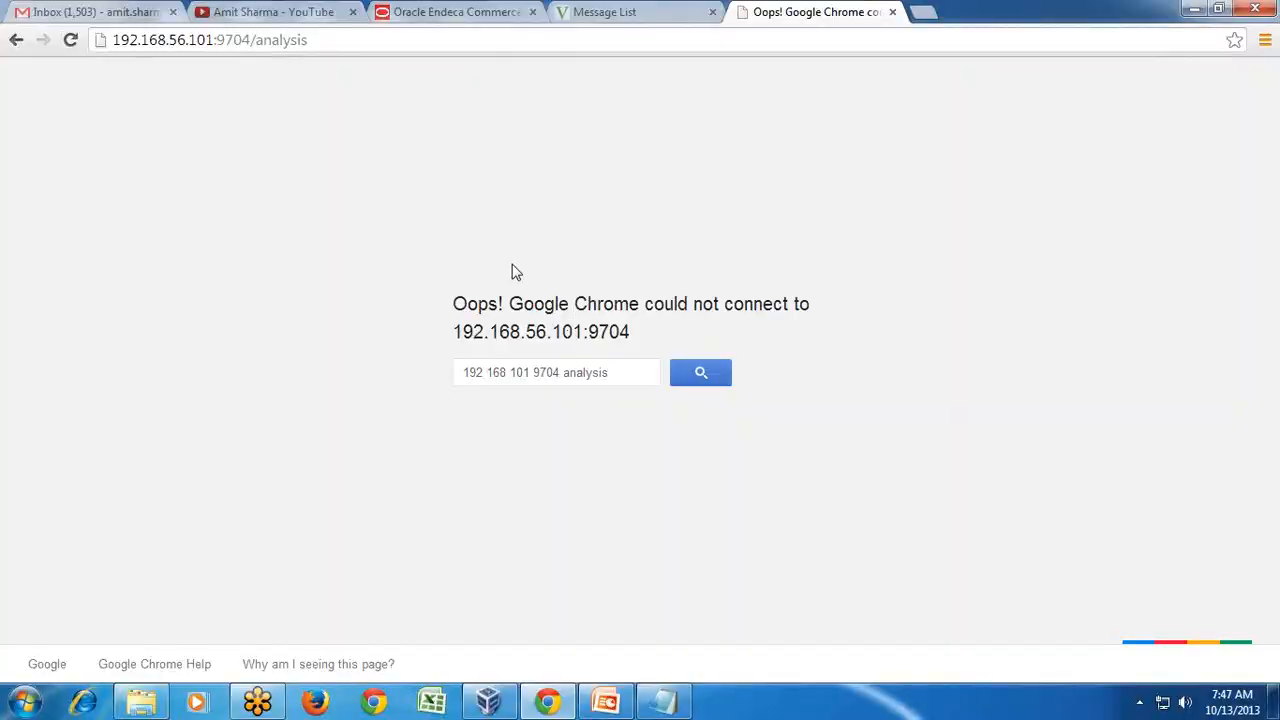
{"action": "left_click", "coordinate": [773, 709]}
{"action": "left_click", "coordinate": [338, 42]}
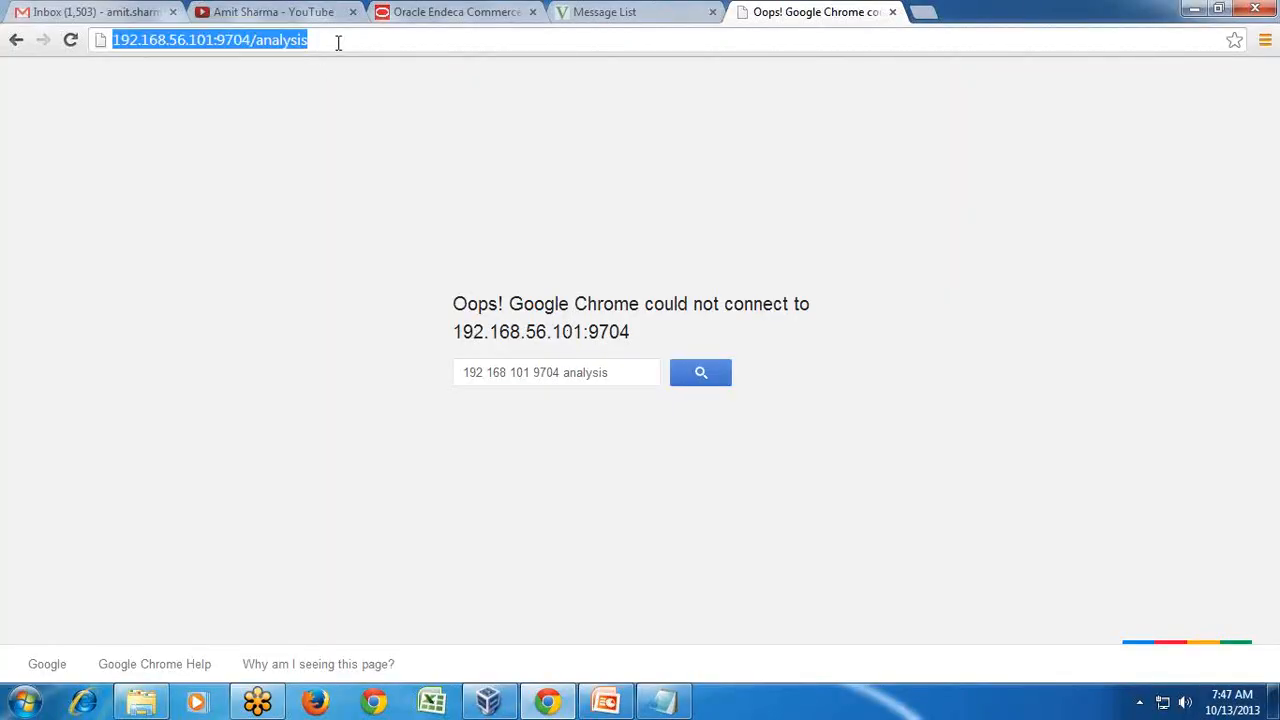
{"action": "type", "text": "Example#3 BI Report integrate with Dashboard"}
{"action": "key", "text": "alt+Tab"}
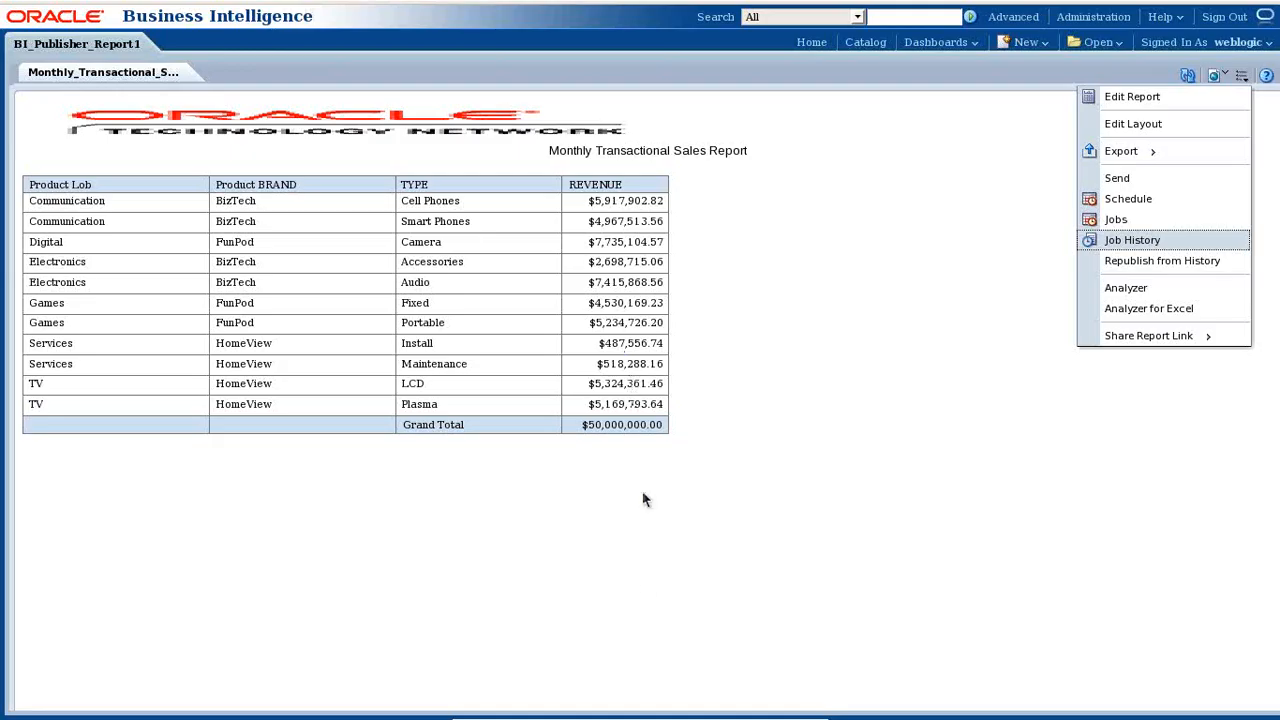
{"action": "mouse_move", "coordinate": [617, 4]}
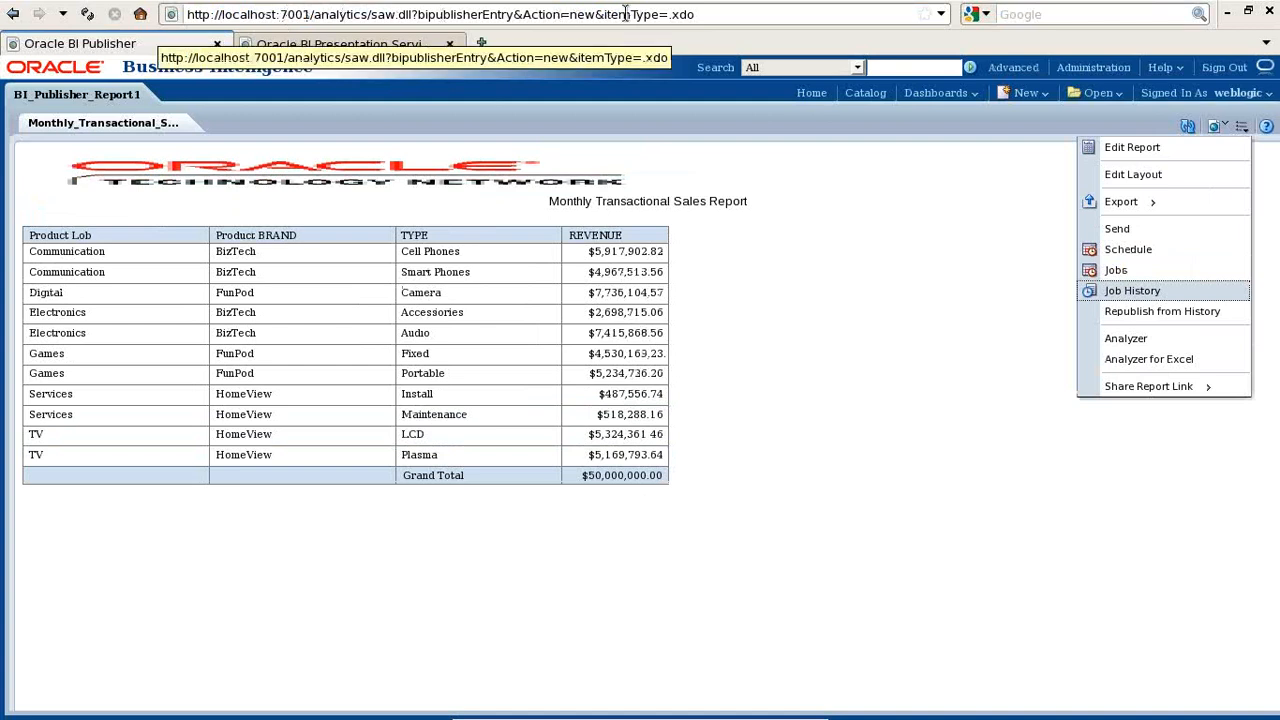
{"action": "left_click", "coordinate": [1229, 11]}
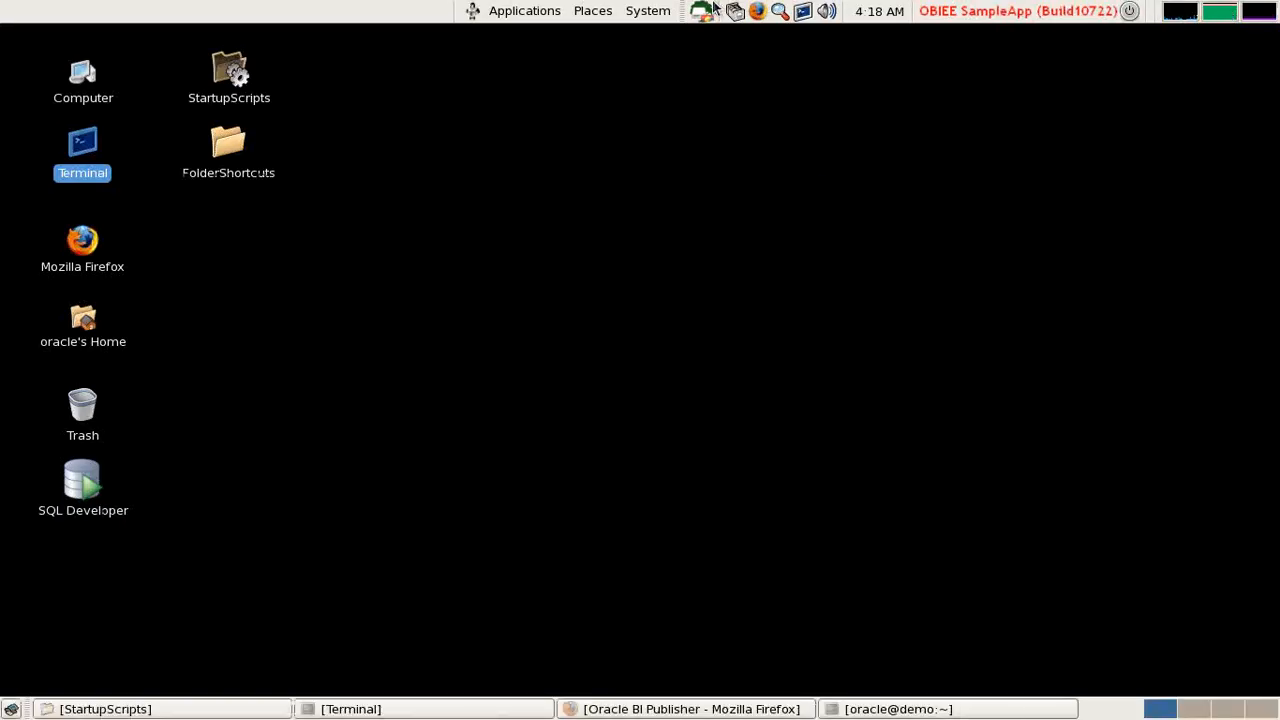
{"action": "mouse_move", "coordinate": [710, 718]}
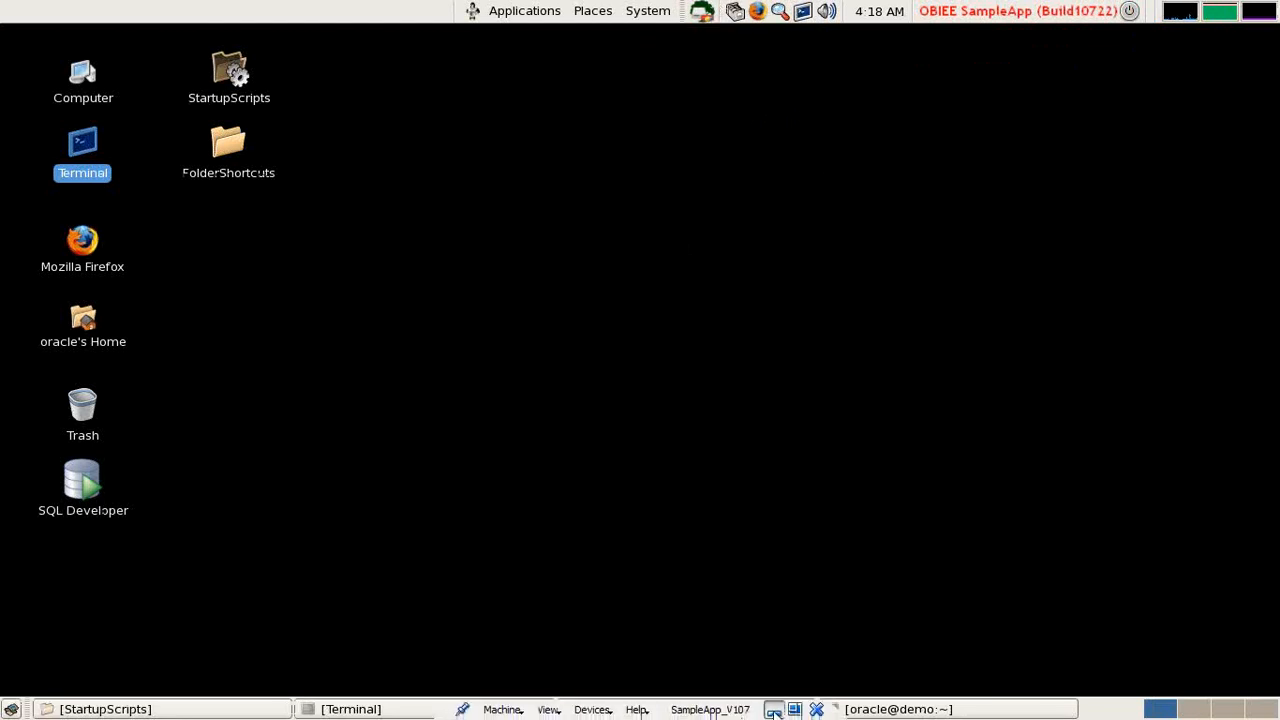
{"action": "left_click", "coordinate": [774, 710]}
{"action": "left_click_drag", "start_coordinate": [426, 44], "coordinate": [5, 40]}
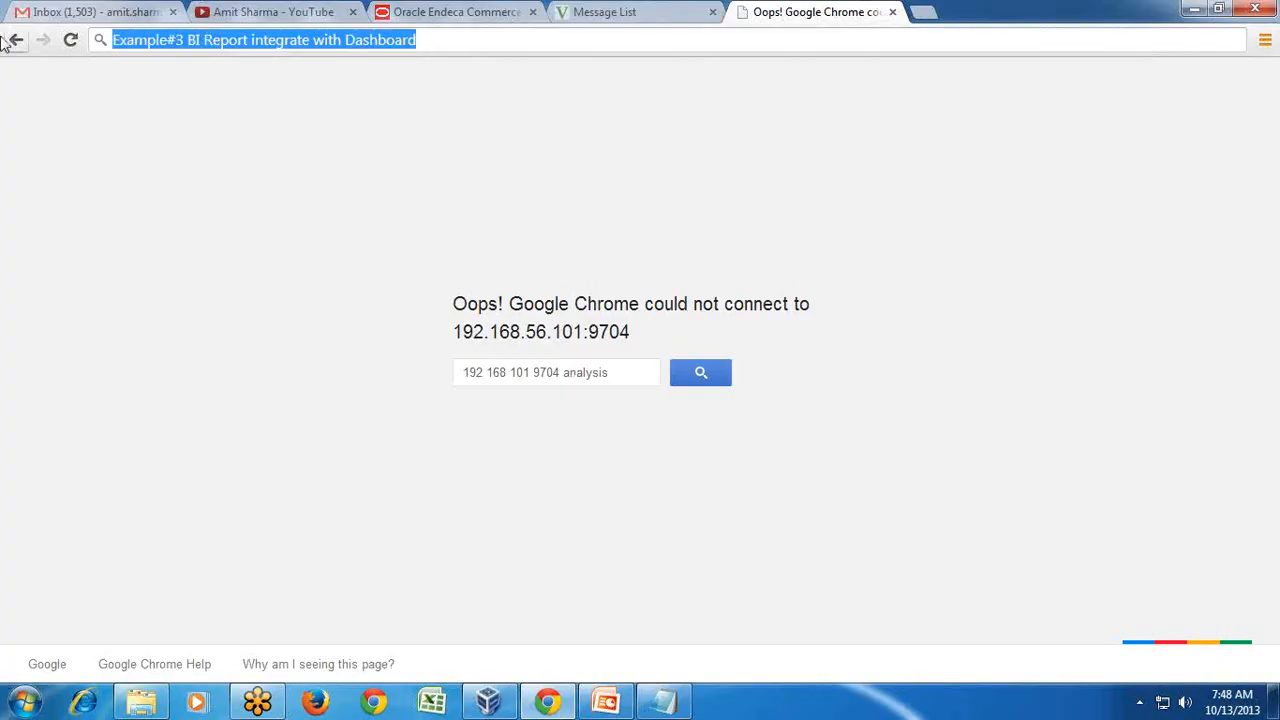
{"action": "type", "text": "http://"}
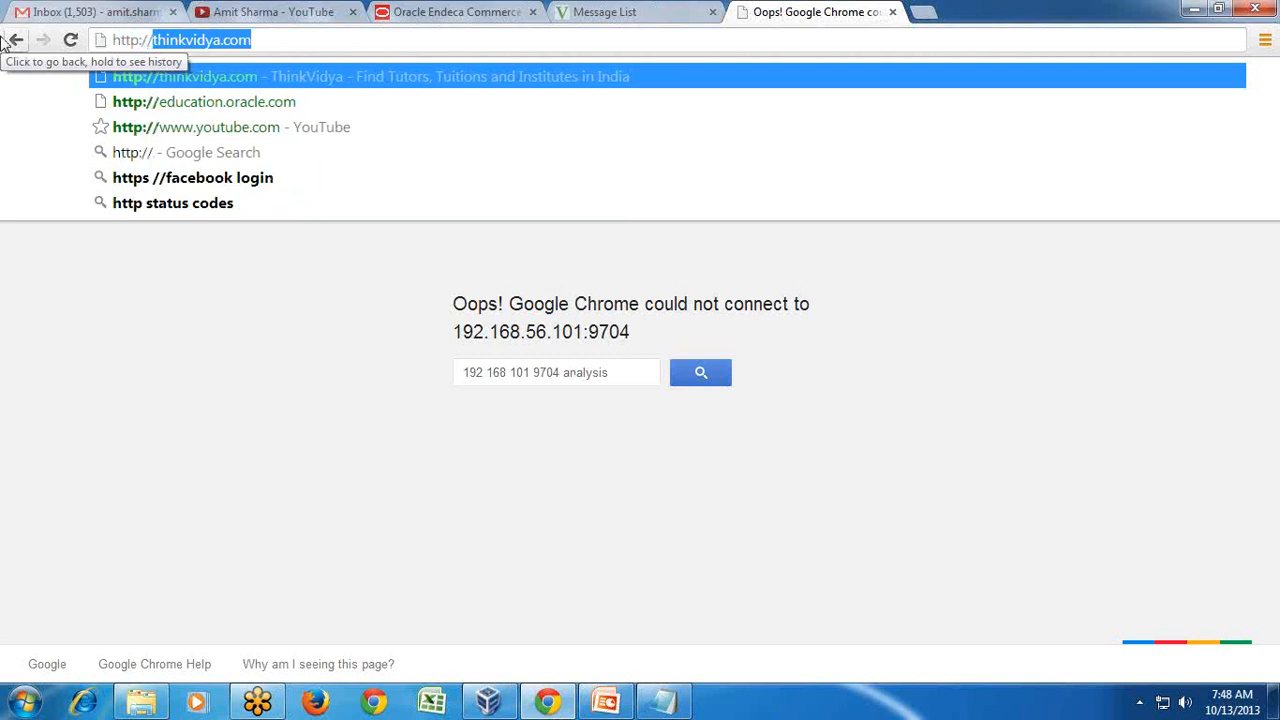
{"action": "type", "text": "192.1"}
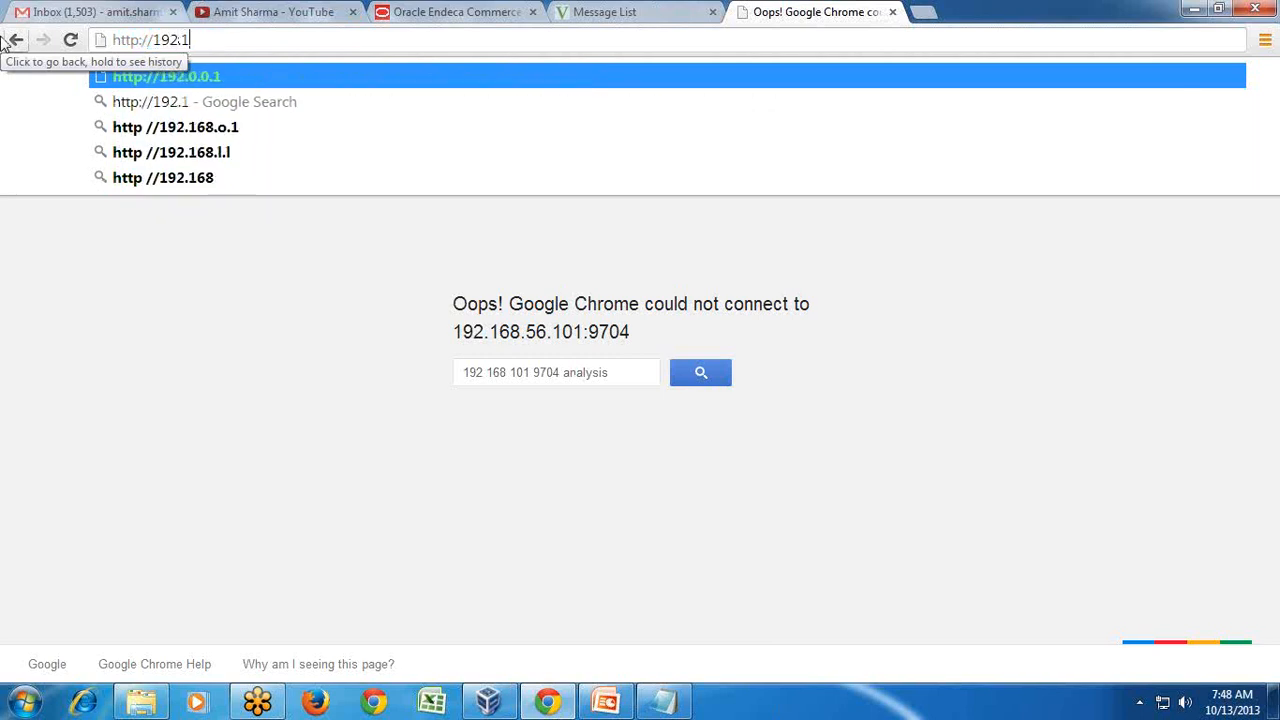
{"action": "type", "text": "68.56.101"}
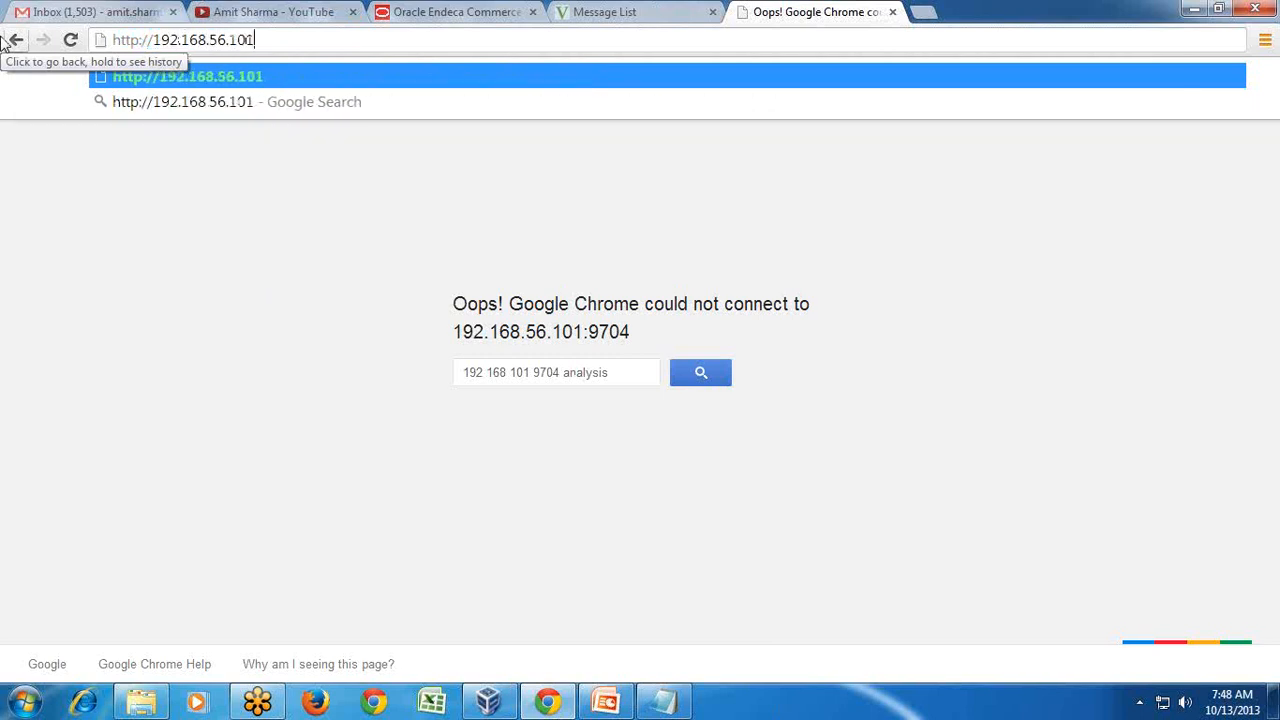
{"action": "type", "text": ":700"}
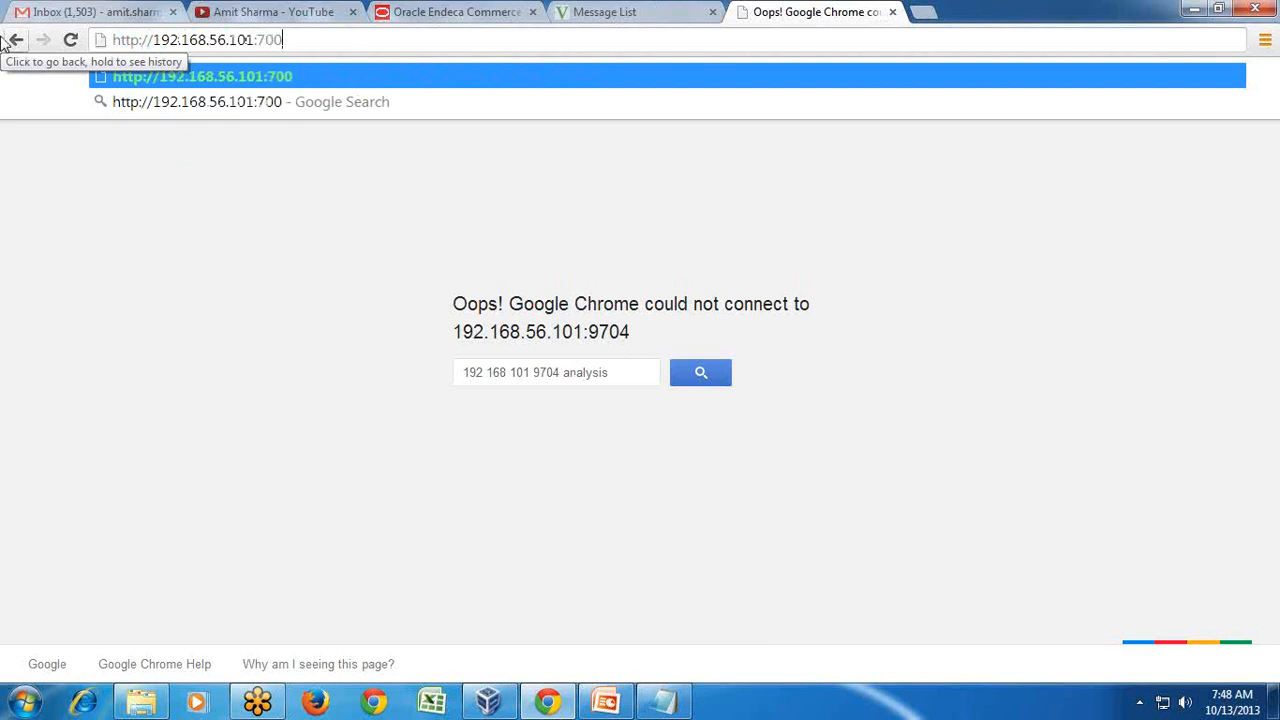
{"action": "type", "text": "1/anal"}
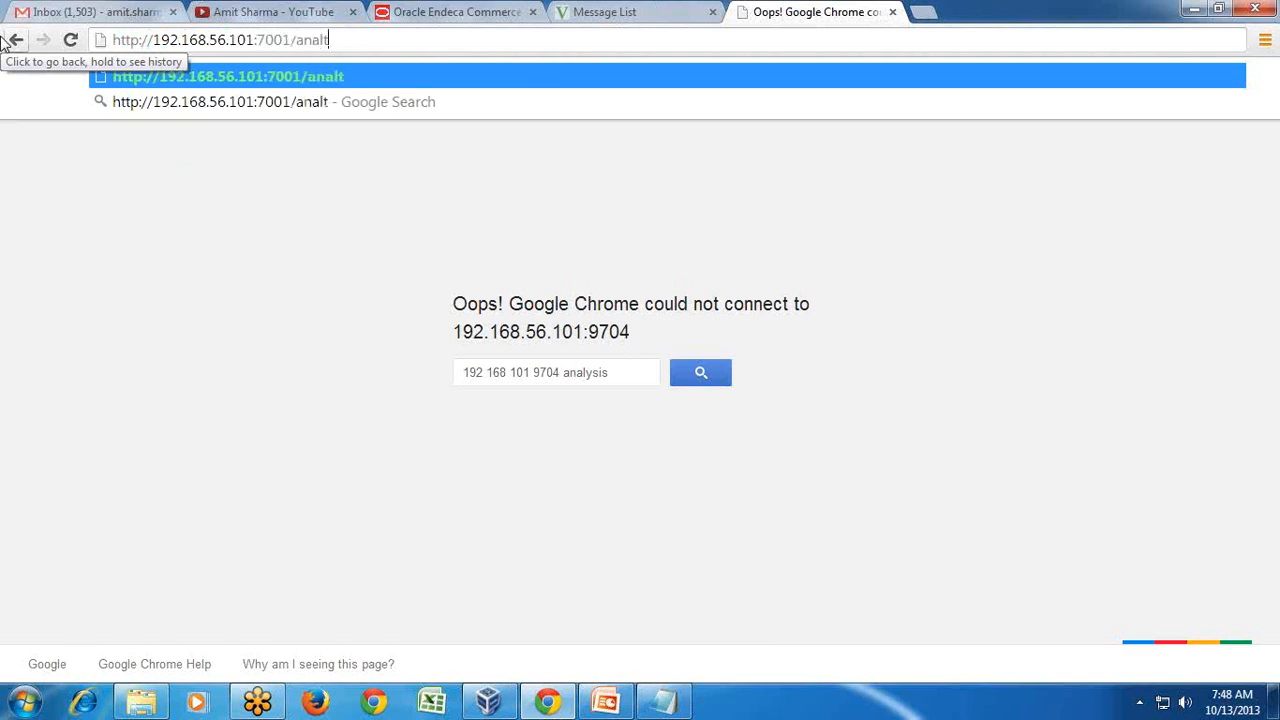
{"action": "type", "text": "ytics"}
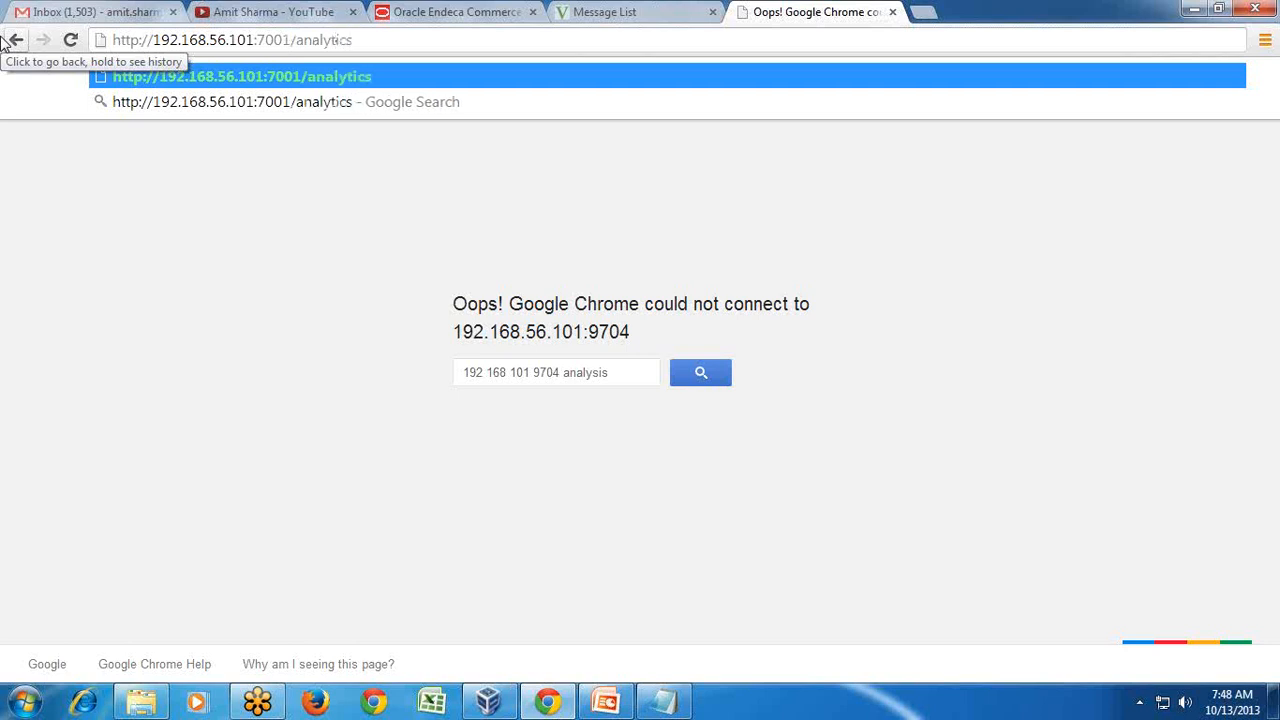
{"action": "key", "text": "Return"}
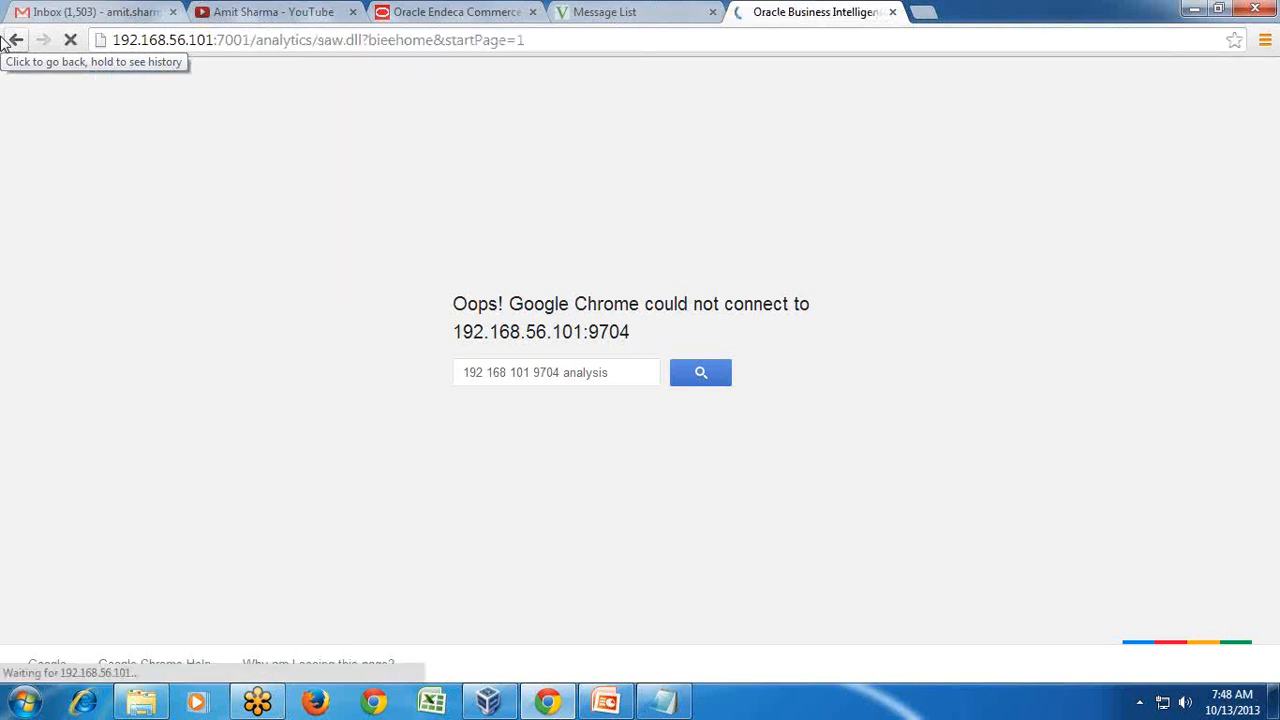
{"action": "type", "text": "weblogic"}
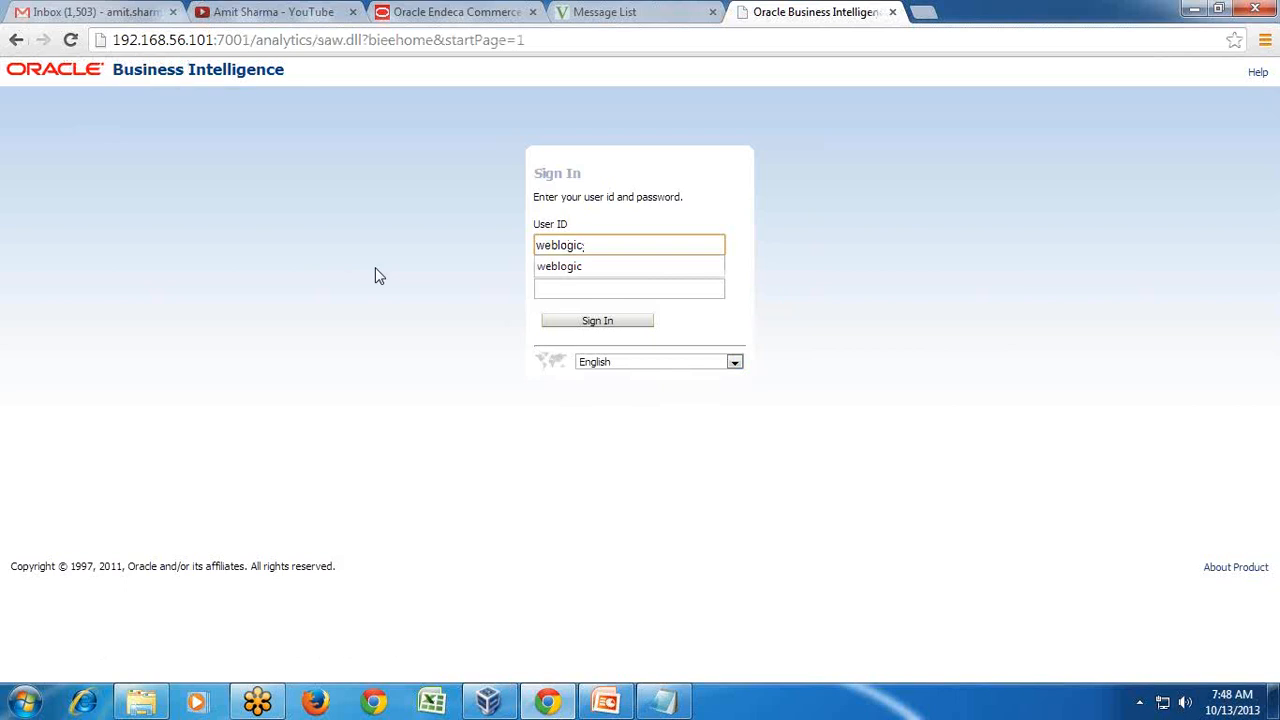
{"action": "key", "text": "Tab"}
{"action": "type", "text": "welcome1"}
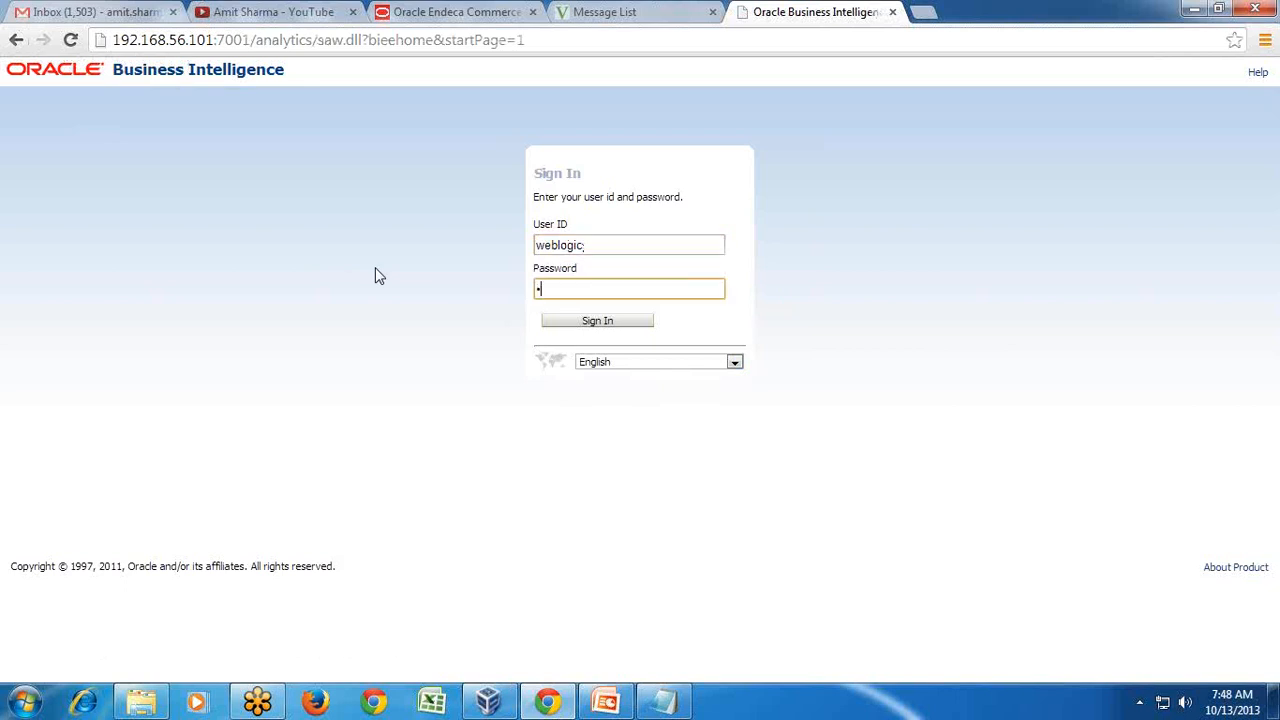
{"action": "key", "text": "Return"}
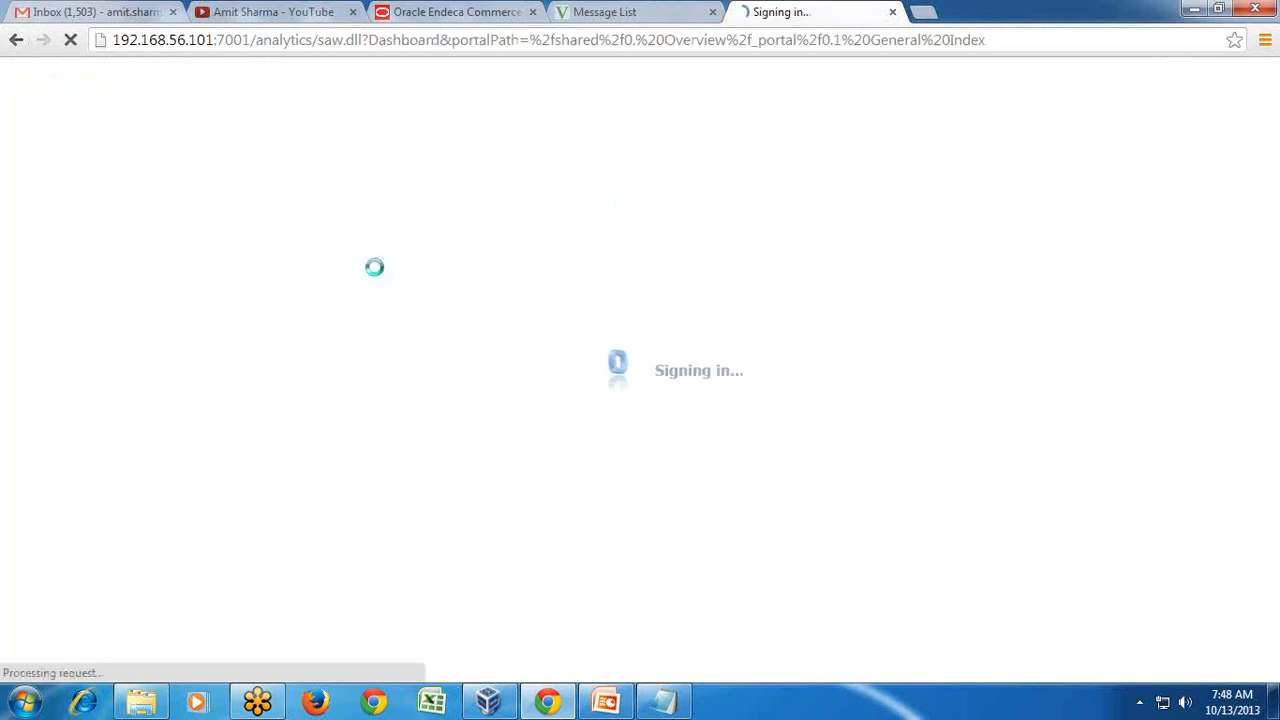
{"action": "left_click", "coordinate": [1107, 101]}
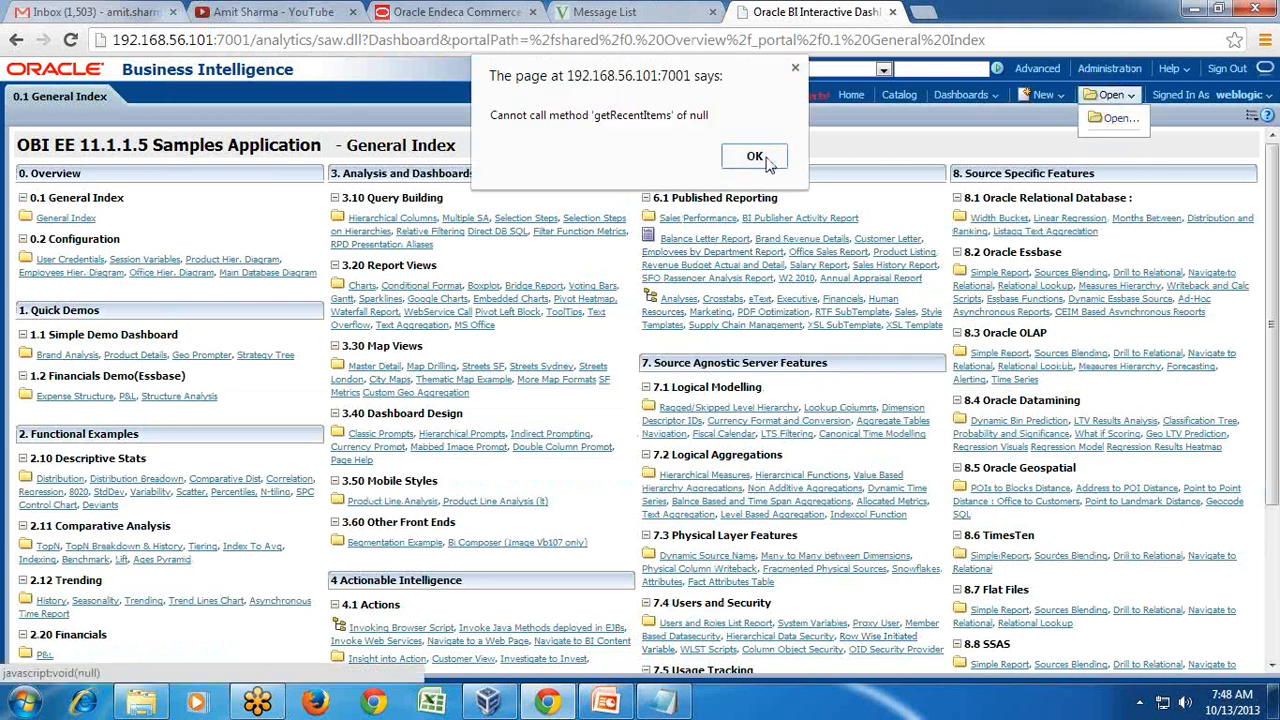
- Go to the Catalog, dismissing the getRecentItems and itemsinfos script error alerts
{"action": "left_click", "coordinate": [765, 161]}
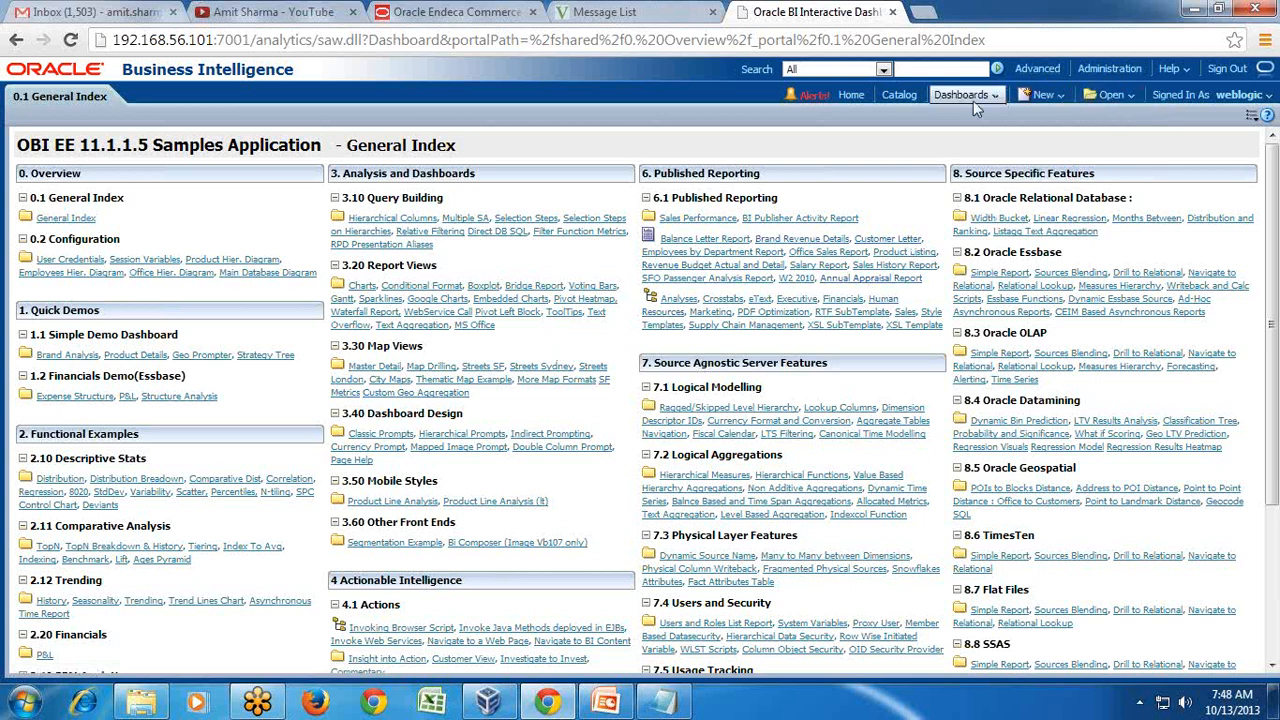
{"action": "left_click", "coordinate": [899, 95]}
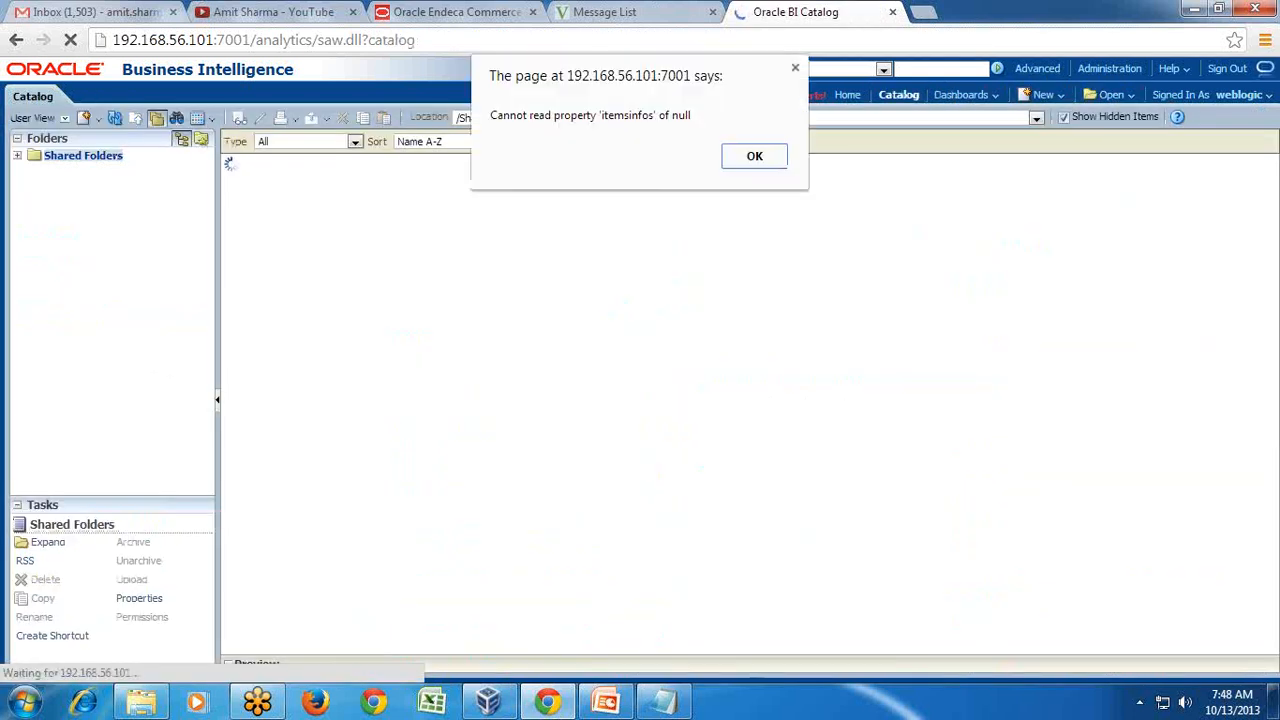
{"action": "left_click", "coordinate": [728, 157]}
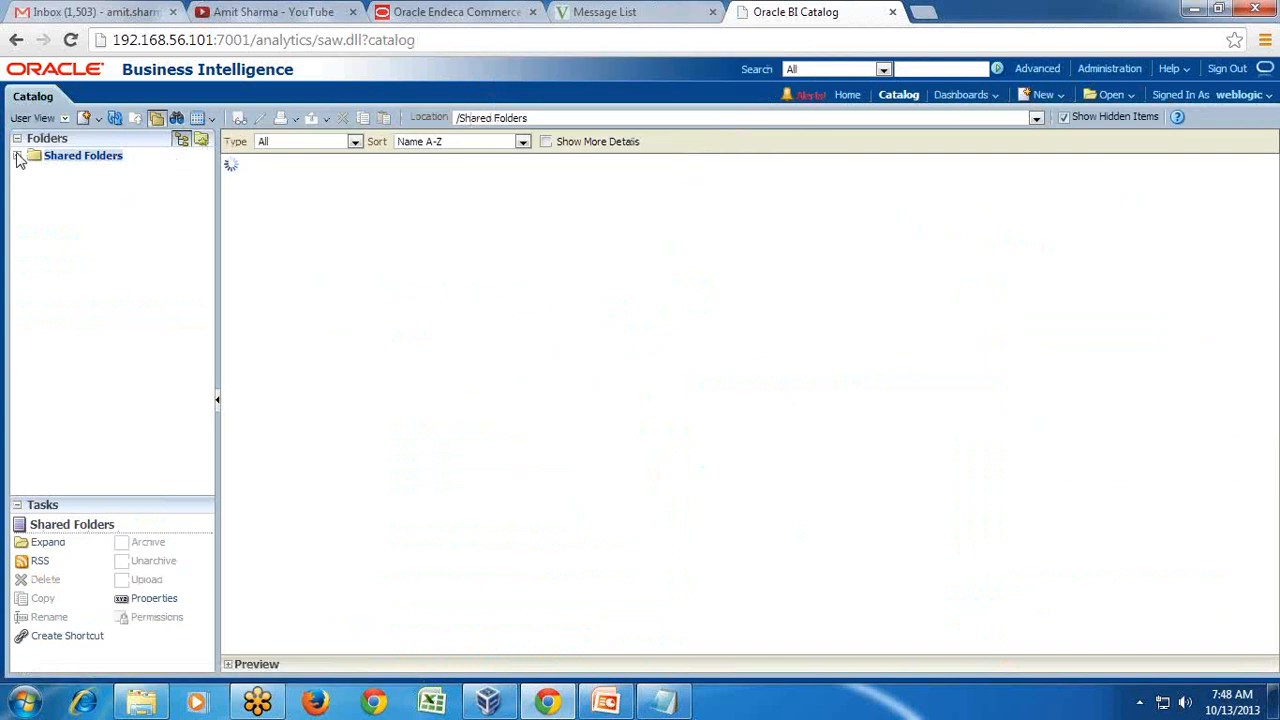
{"action": "left_click", "coordinate": [755, 157]}
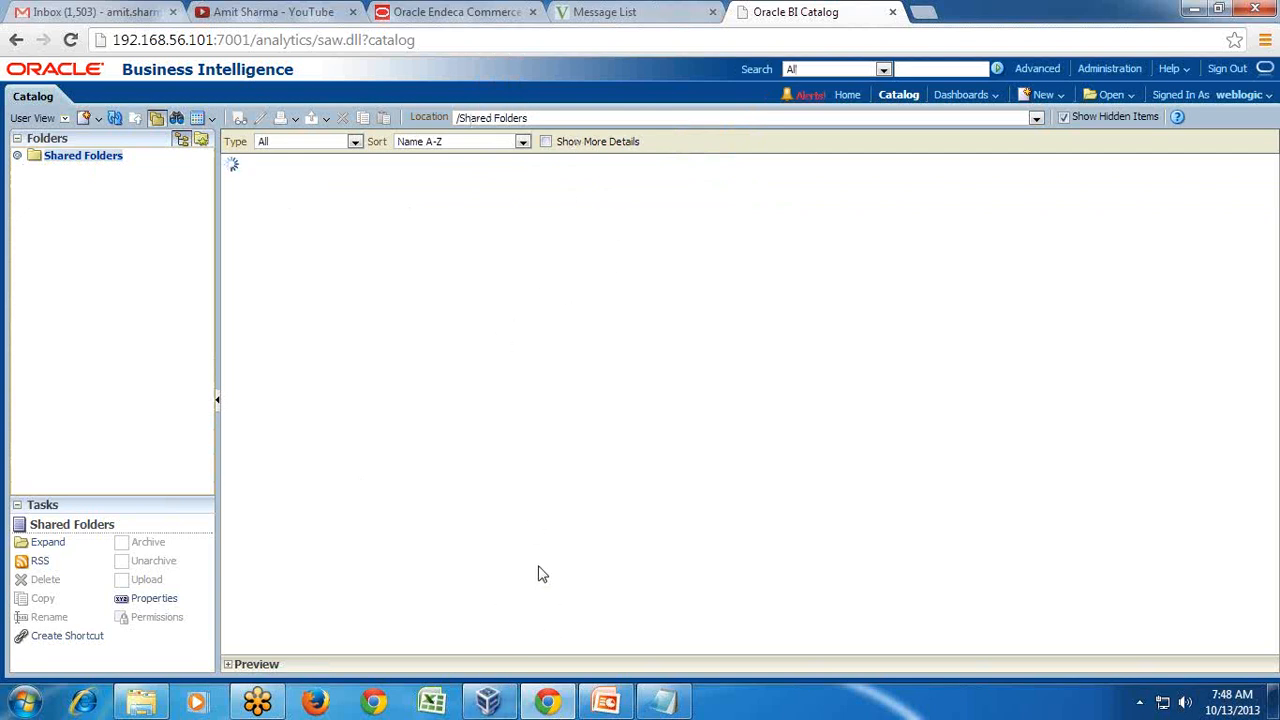
- Bring the BI_Publisher_Report1 report window back up, then switch over to the Notepad notes
{"action": "mouse_move", "coordinate": [495, 700]}
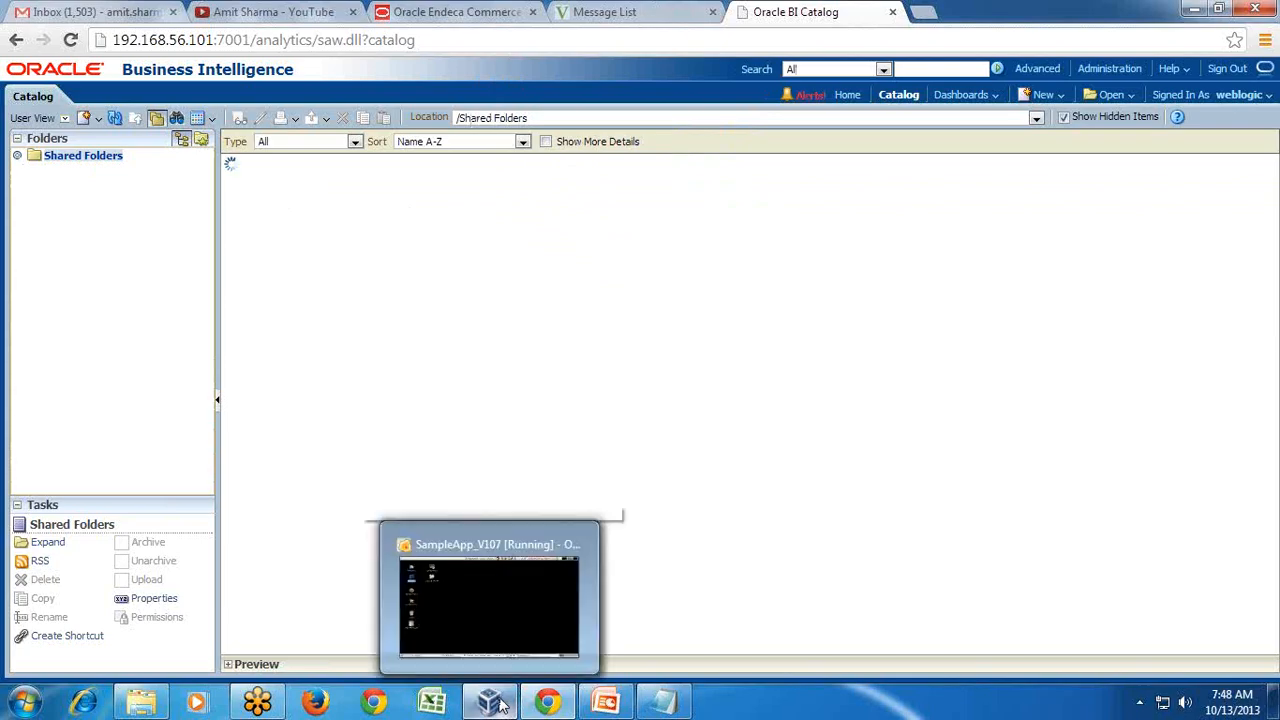
{"action": "left_click", "coordinate": [604, 657]}
{"action": "left_click", "coordinate": [662, 709]}
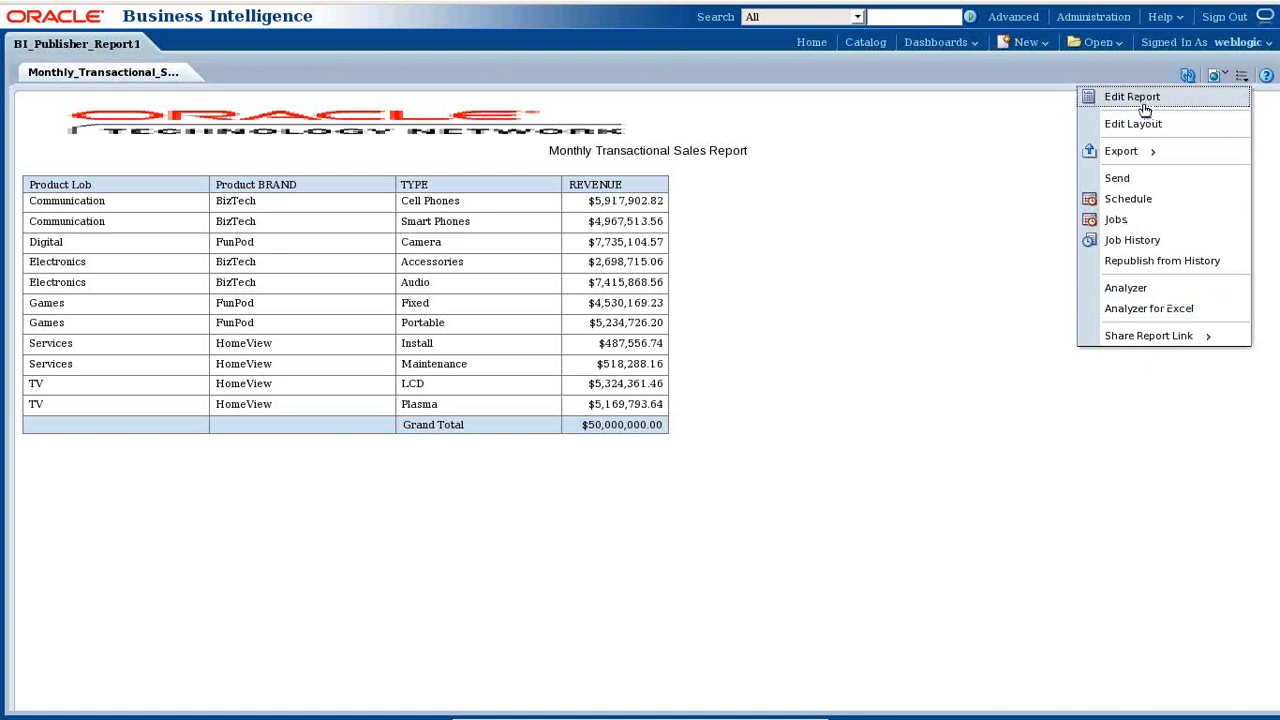
{"action": "mouse_move", "coordinate": [1141, 155]}
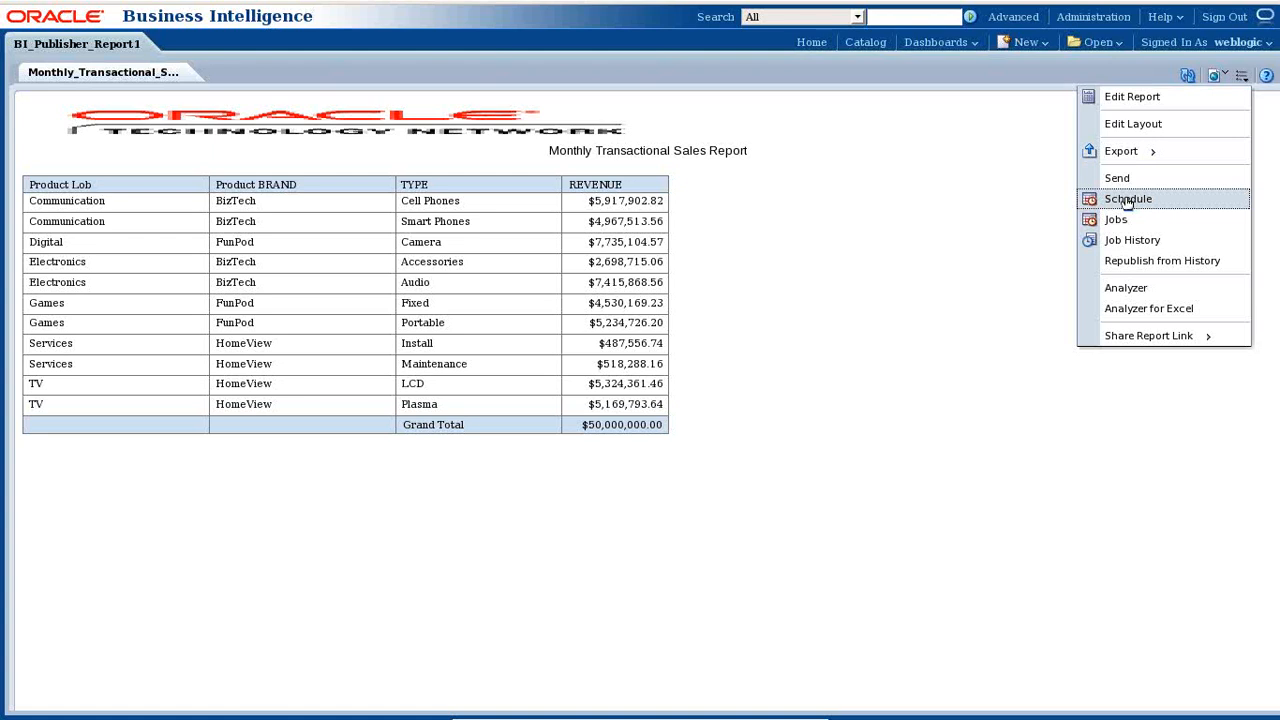
{"action": "mouse_move", "coordinate": [642, 712]}
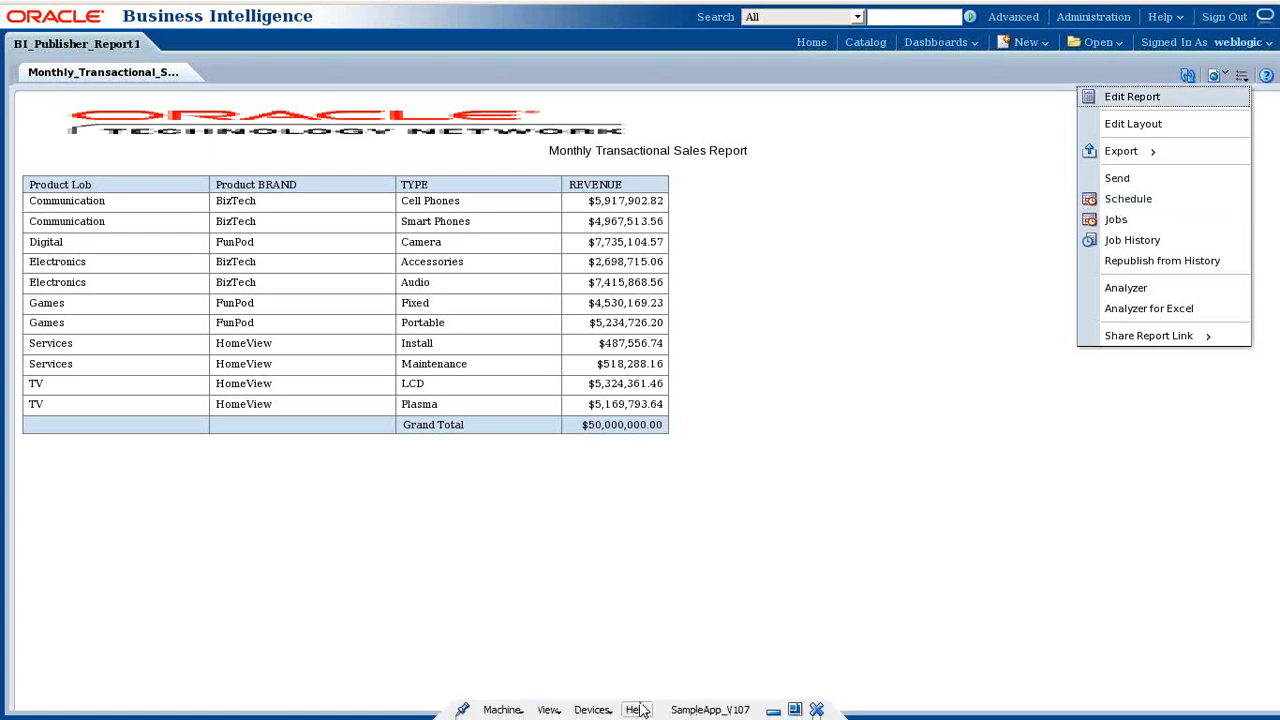
{"action": "left_click", "coordinate": [773, 710]}
- Add a 'Batch File' heading with the indented item 'i) Monthly_Sales_transaction'
{"action": "left_click", "coordinate": [660, 700]}
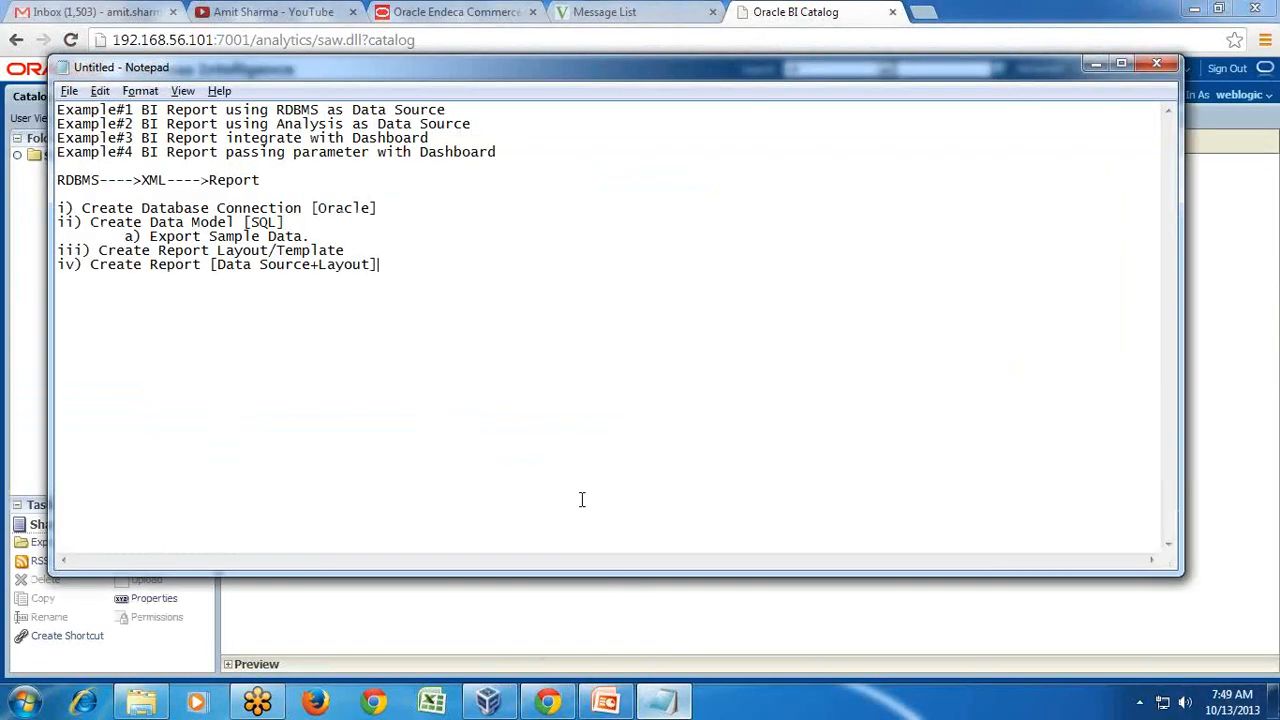
{"action": "key", "text": "Return"}
{"action": "key", "text": "Return"}
{"action": "type", "text": "Bat"}
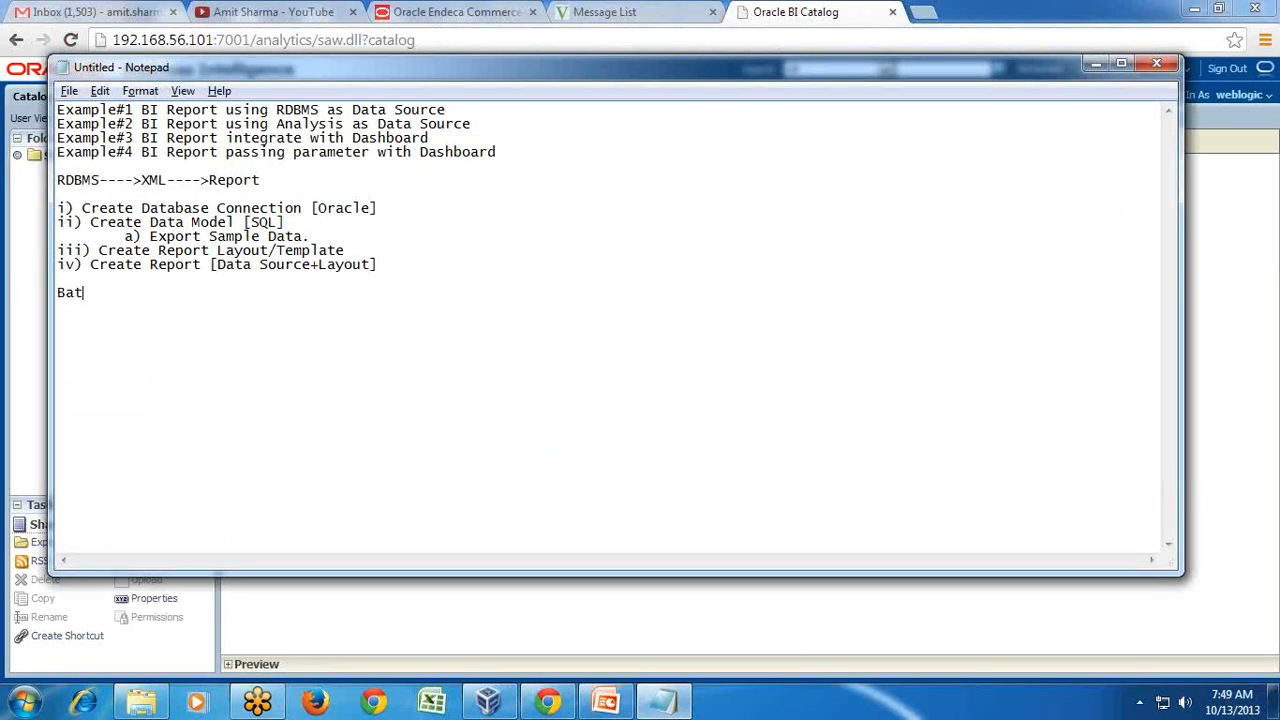
{"action": "type", "text": "ch File"}
{"action": "key", "text": "Return"}
{"action": "key", "text": "Tab"}
{"action": "type", "text": "i"}
{"action": "type", "text": ") "}
{"action": "type", "text": "Data"}
{"action": "key", "text": "BackSpace"}
{"action": "key", "text": "BackSpace"}
{"action": "key", "text": "BackSpace"}
{"action": "key", "text": "BackSpace"}
{"action": "type", "text": "Monh"}
{"action": "key", "text": "BackSpace"}
{"action": "type", "text": "thly_Sales_transaction"}
- Add item 'ii) Variance Report', capitalise Transaction, and insert '[Offline Analysis]'
{"action": "key", "text": "Return"}
{"action": "key", "text": "Tab"}
{"action": "type", "text": "ii)"}
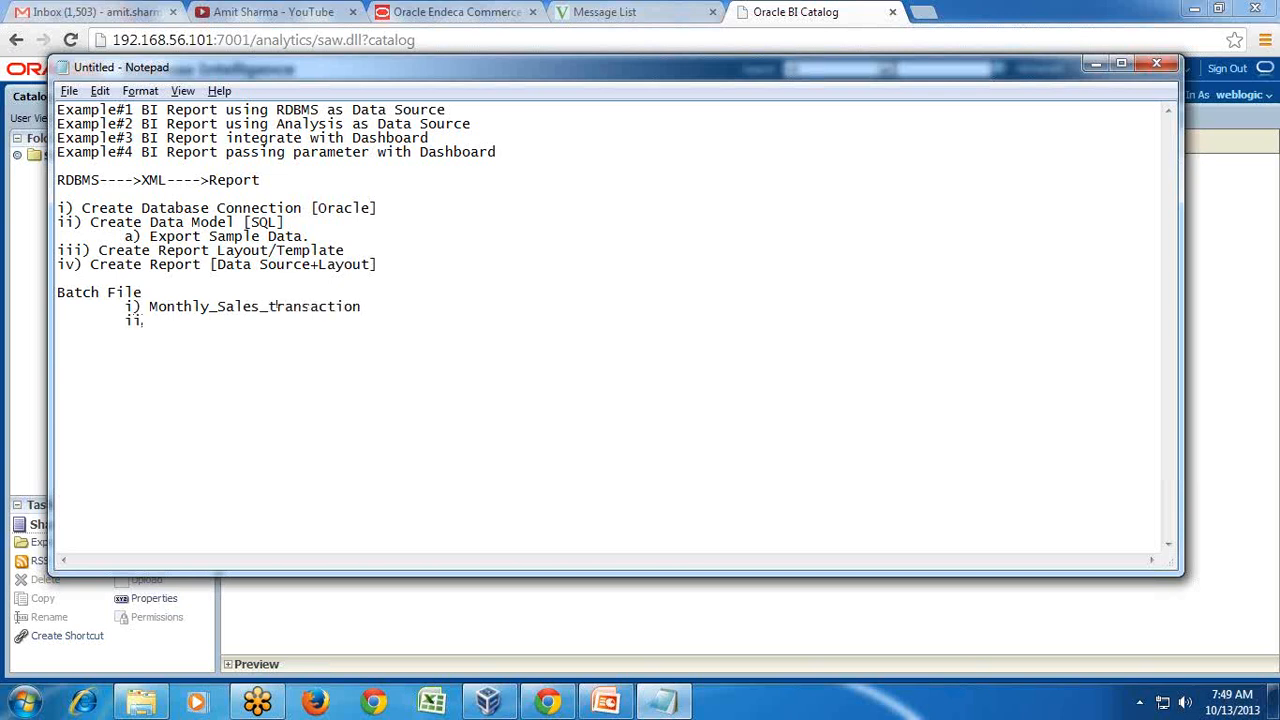
{"action": "type", "text": " Variance Report"}
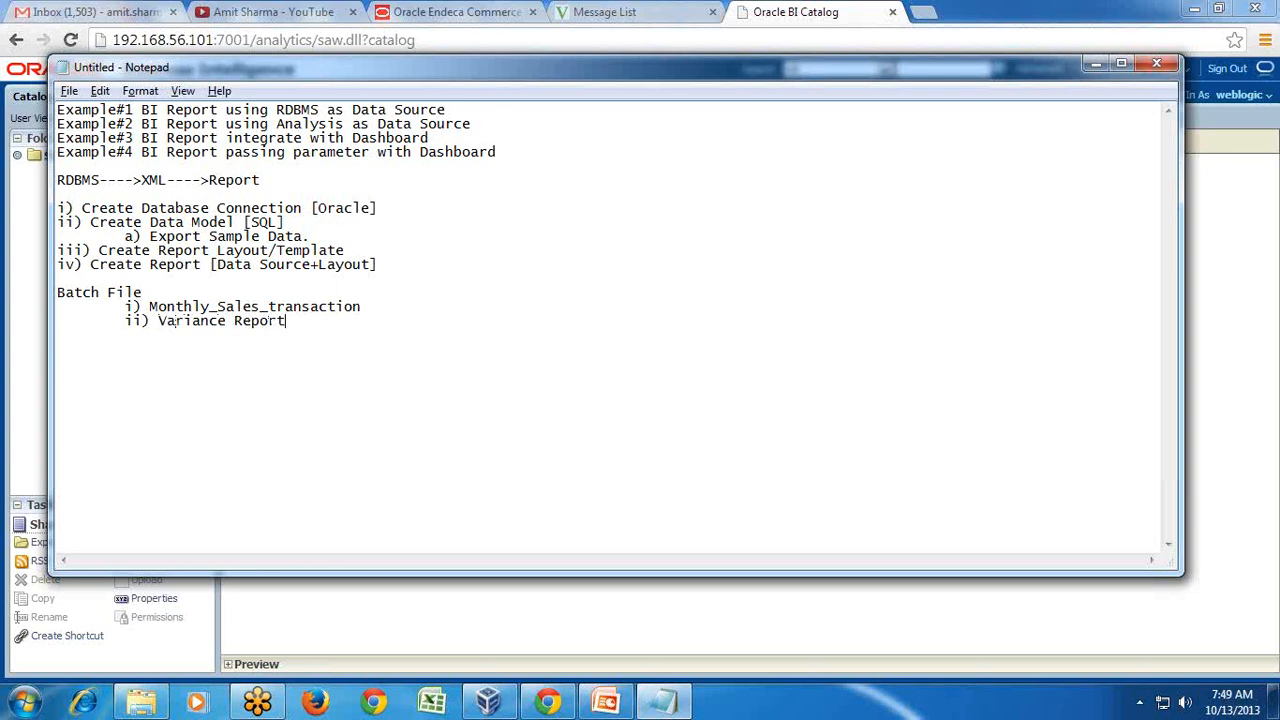
{"action": "key", "text": "Up"}
{"action": "key", "text": "Left"}
{"action": "key", "text": "BackSpace"}
{"action": "type", "text": "T [Offline Analysis]"}
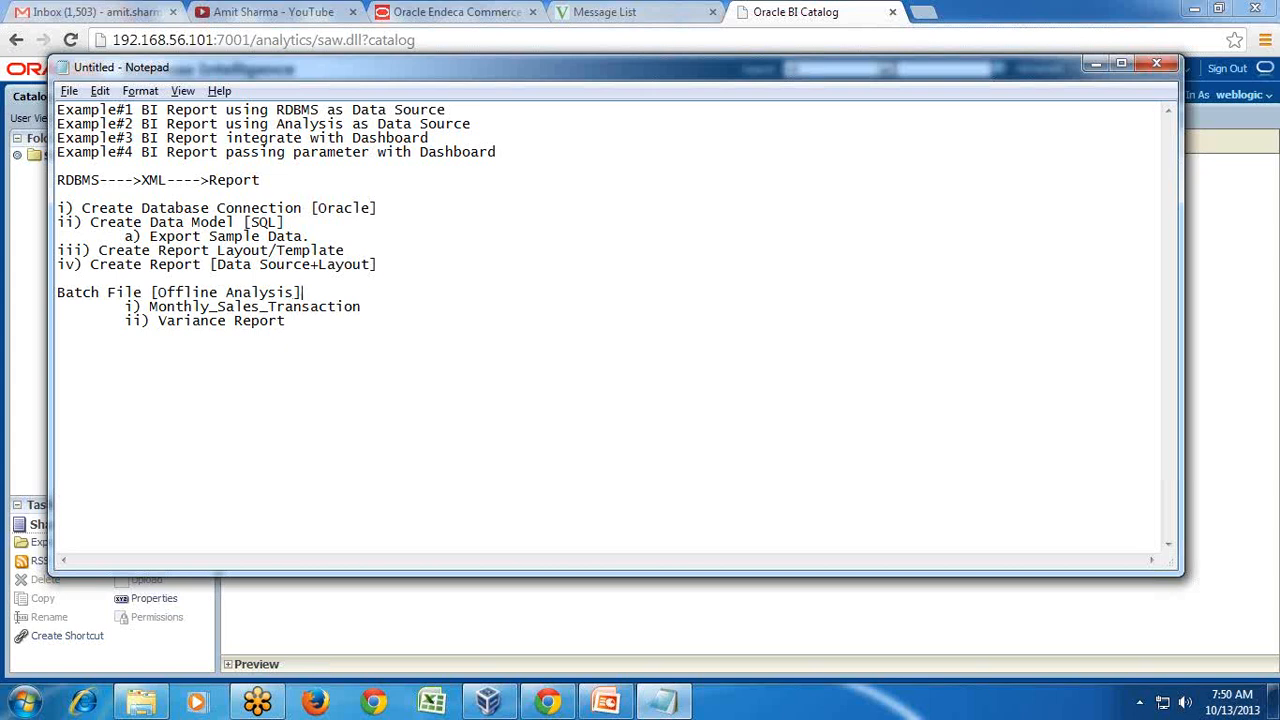
- Open the Schedule page for BI_Publisher_Report1 from its Actions menu
{"action": "left_click", "coordinate": [423, 345]}
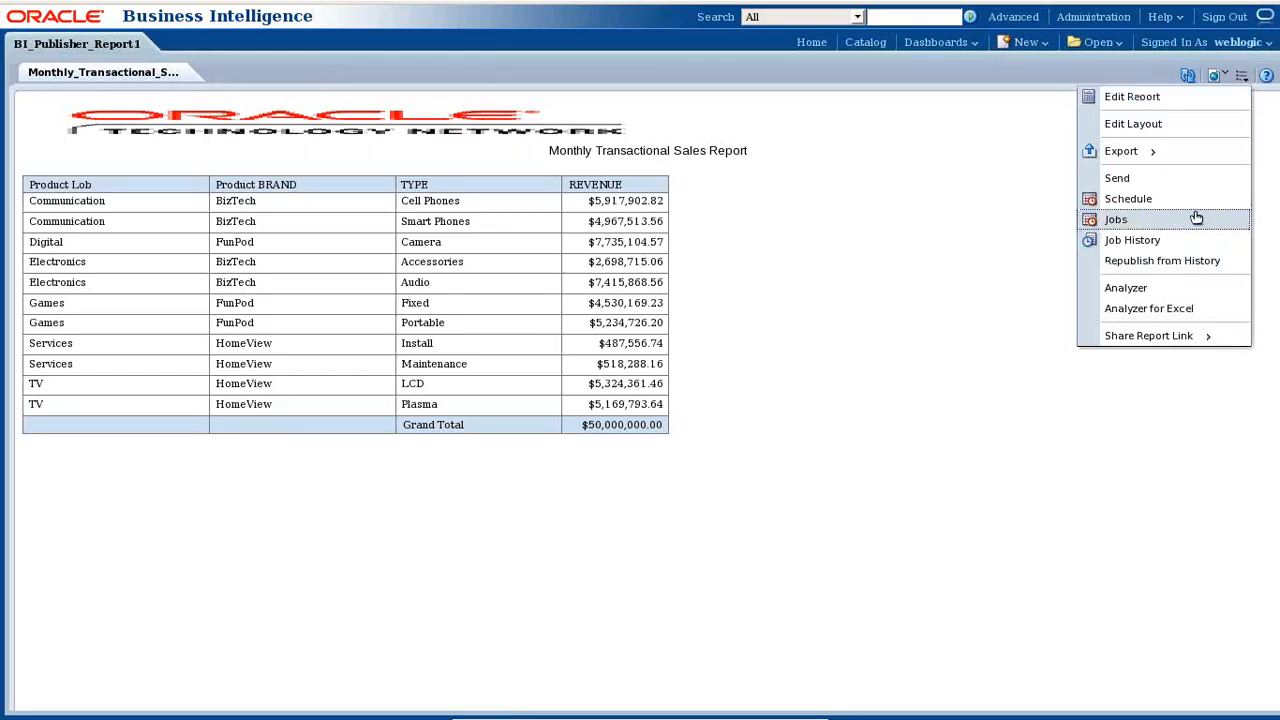
{"action": "left_click", "coordinate": [1130, 200]}
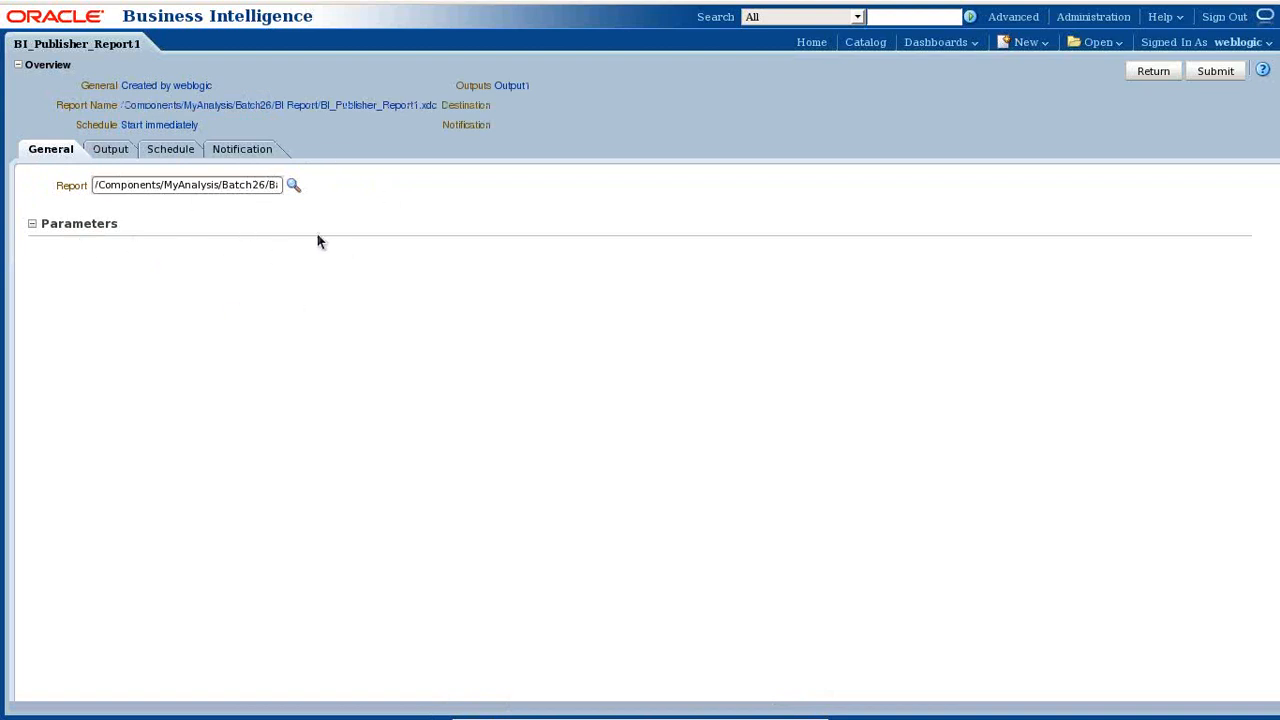
- Add a PDF output beside Output1 and rename the outputs HTML_View and PDF_View
{"action": "left_click", "coordinate": [110, 150]}
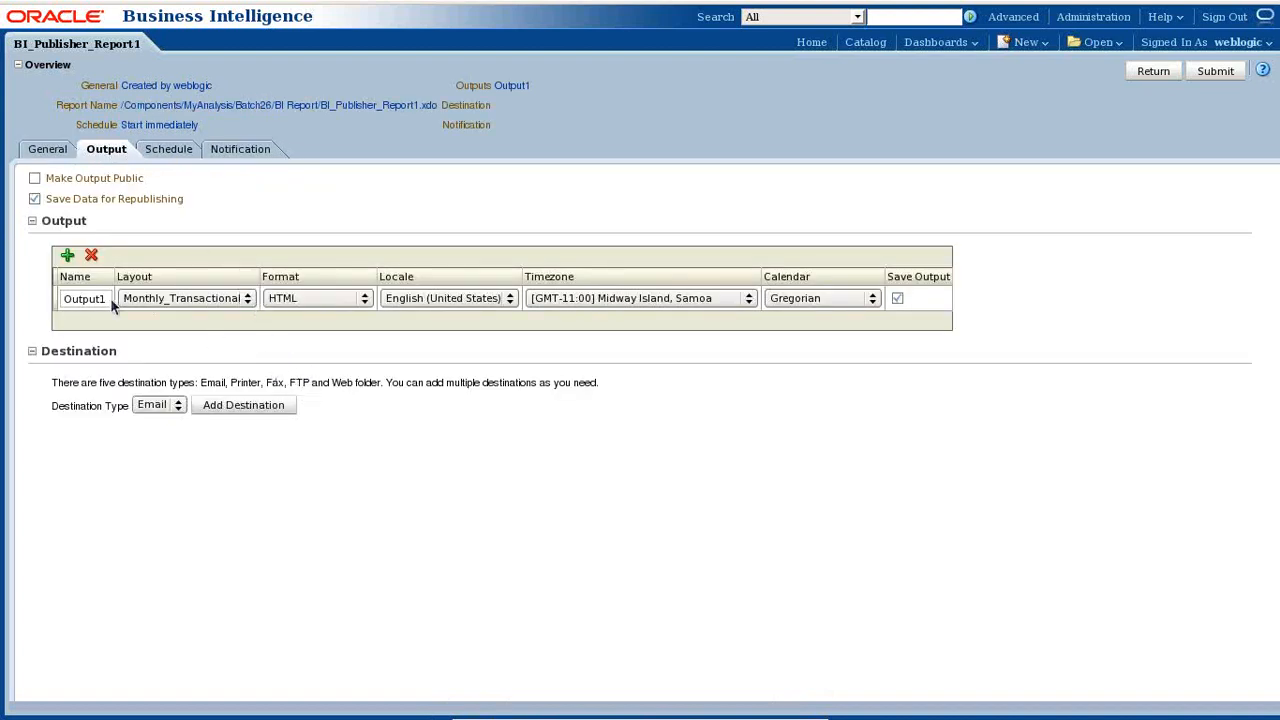
{"action": "left_click", "coordinate": [68, 256]}
{"action": "left_click", "coordinate": [336, 323]}
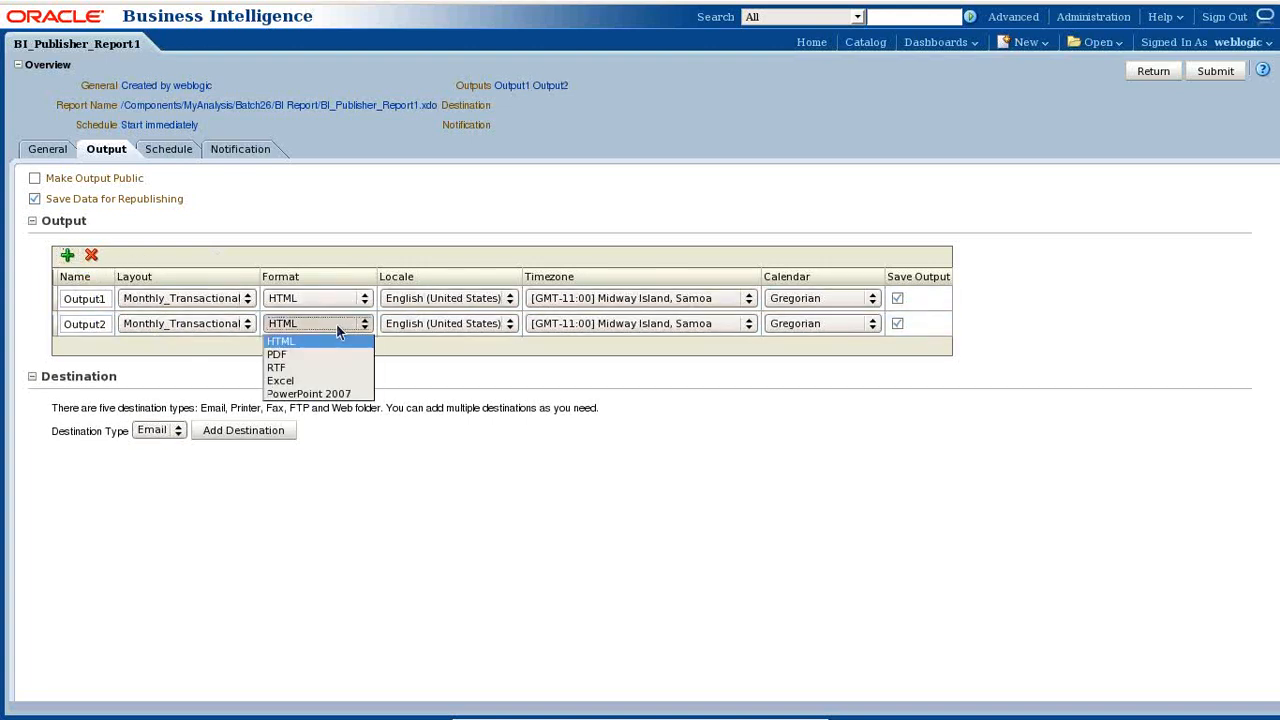
{"action": "left_click", "coordinate": [327, 354]}
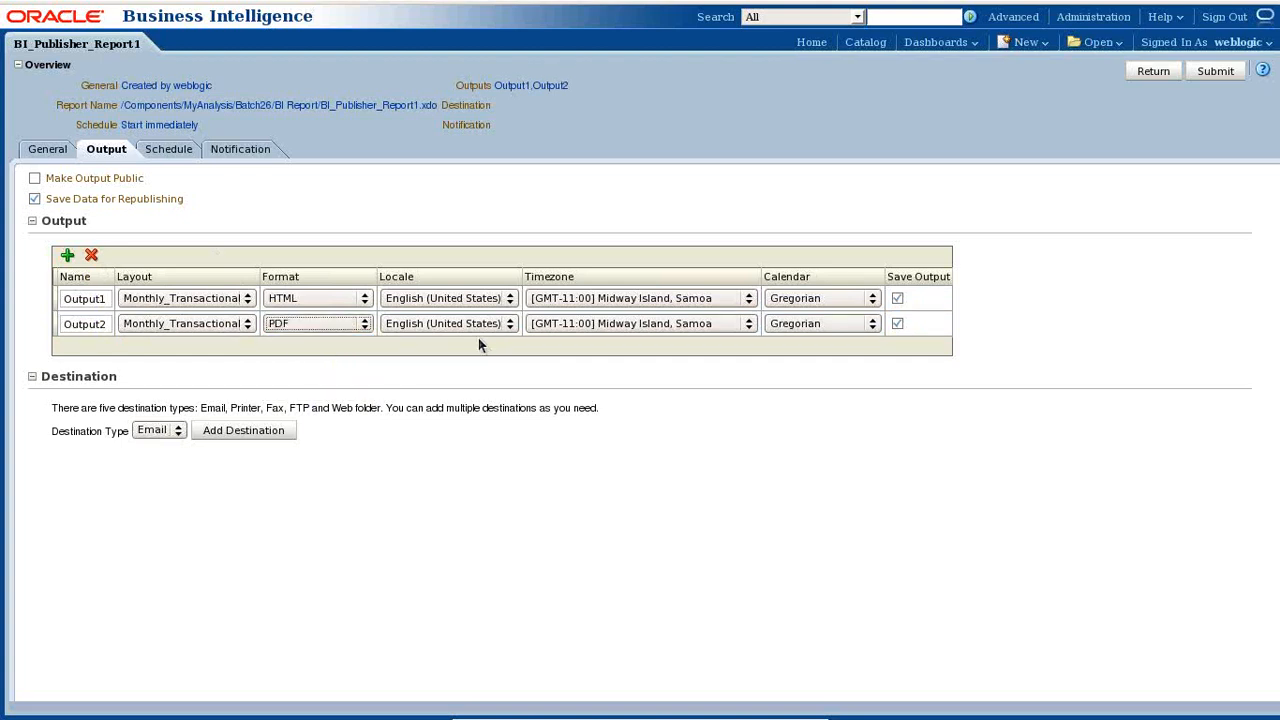
{"action": "left_click", "coordinate": [468, 326]}
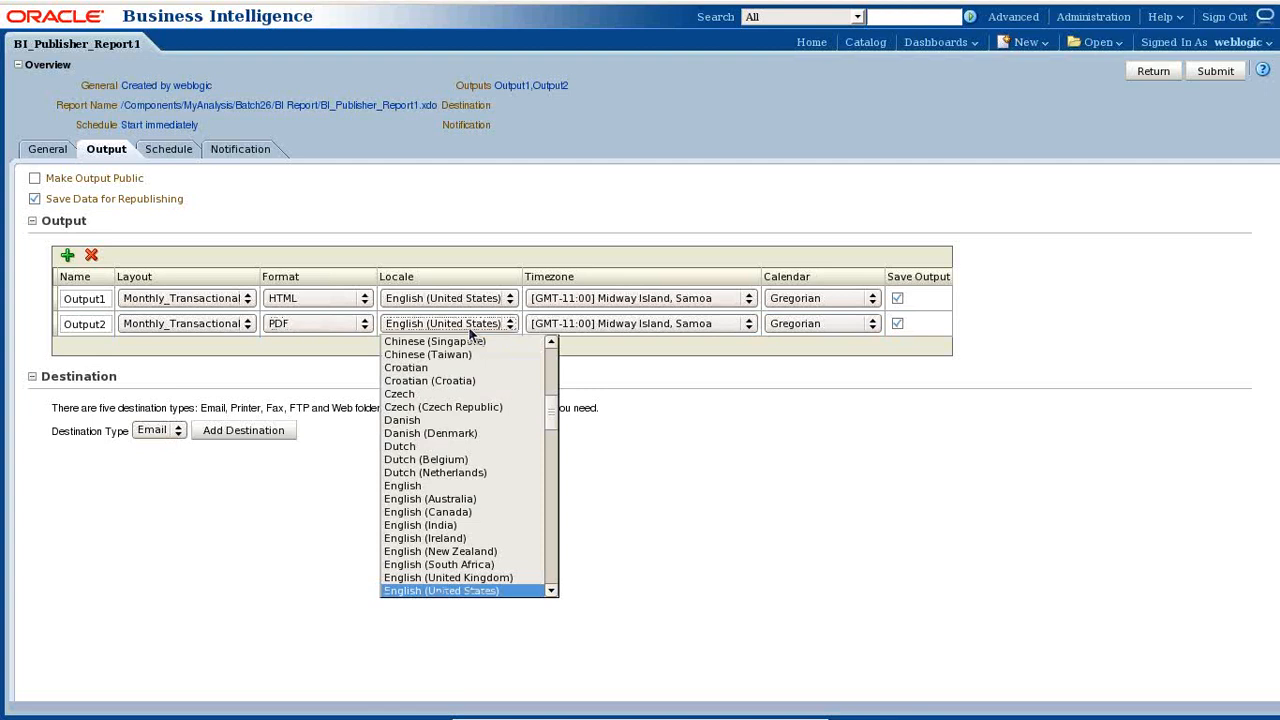
{"action": "left_click", "coordinate": [468, 326]}
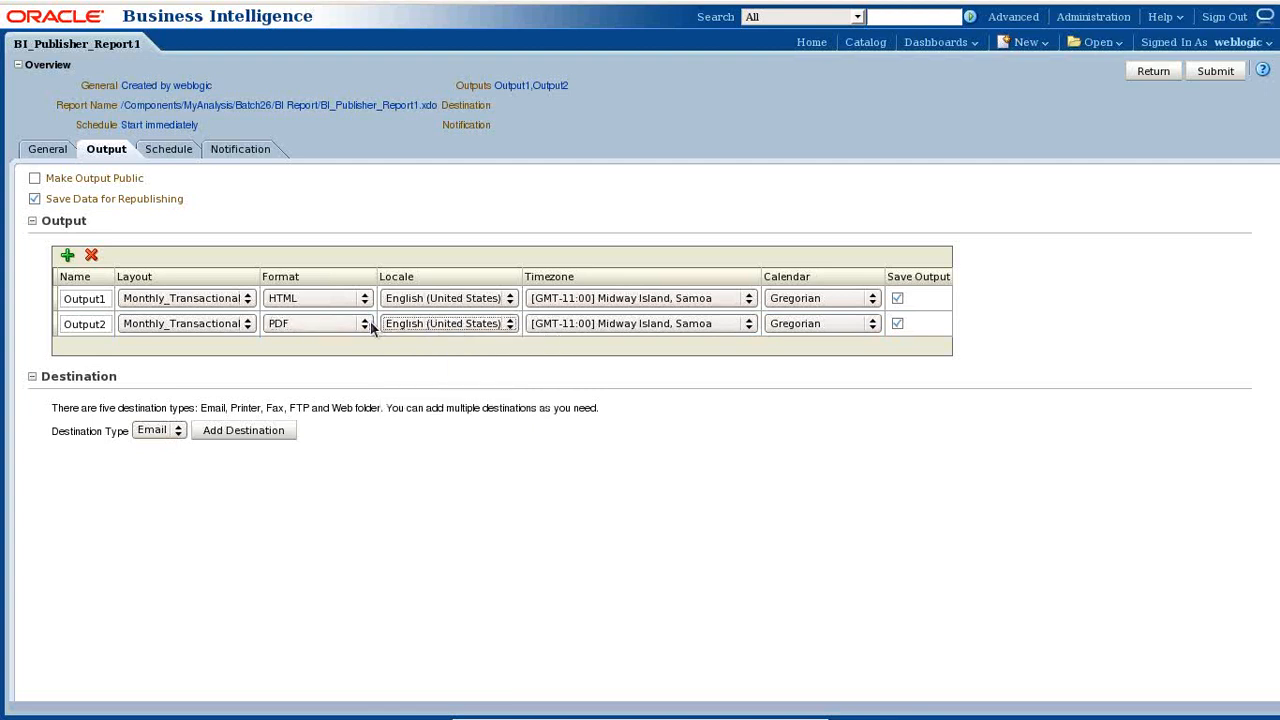
{"action": "double_click", "coordinate": [68, 296]}
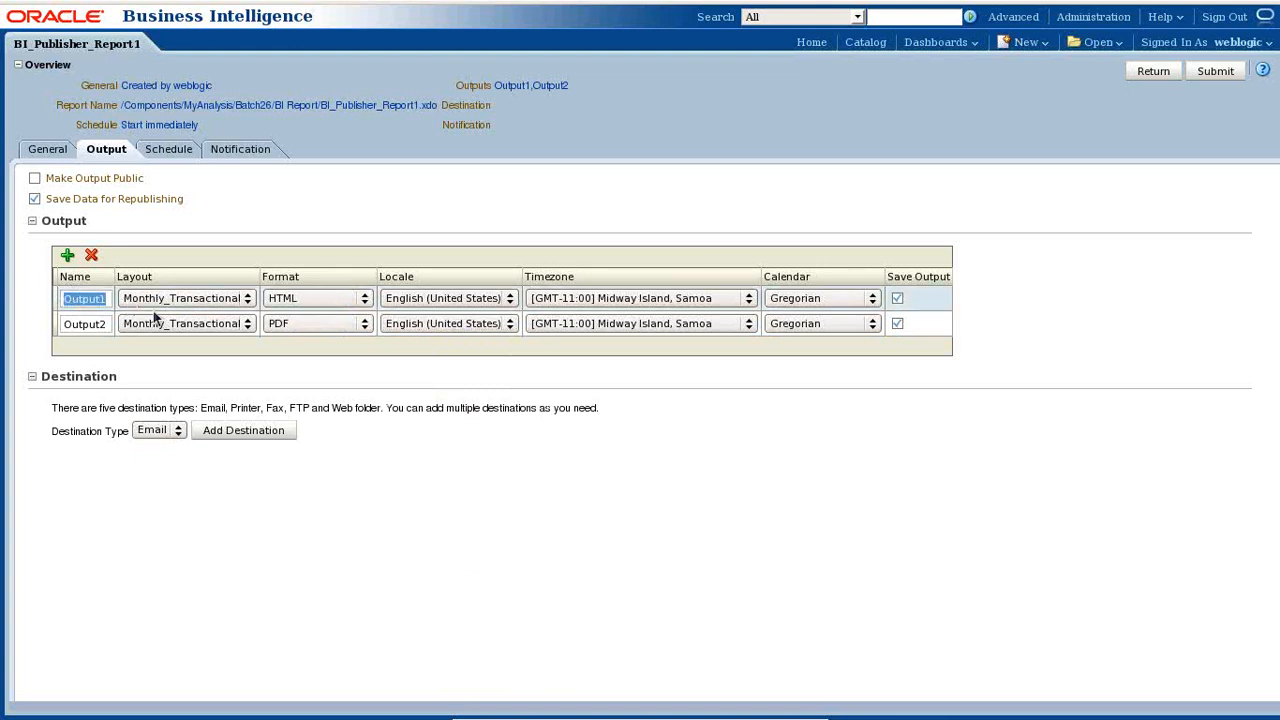
{"action": "type", "text": "HTML_"}
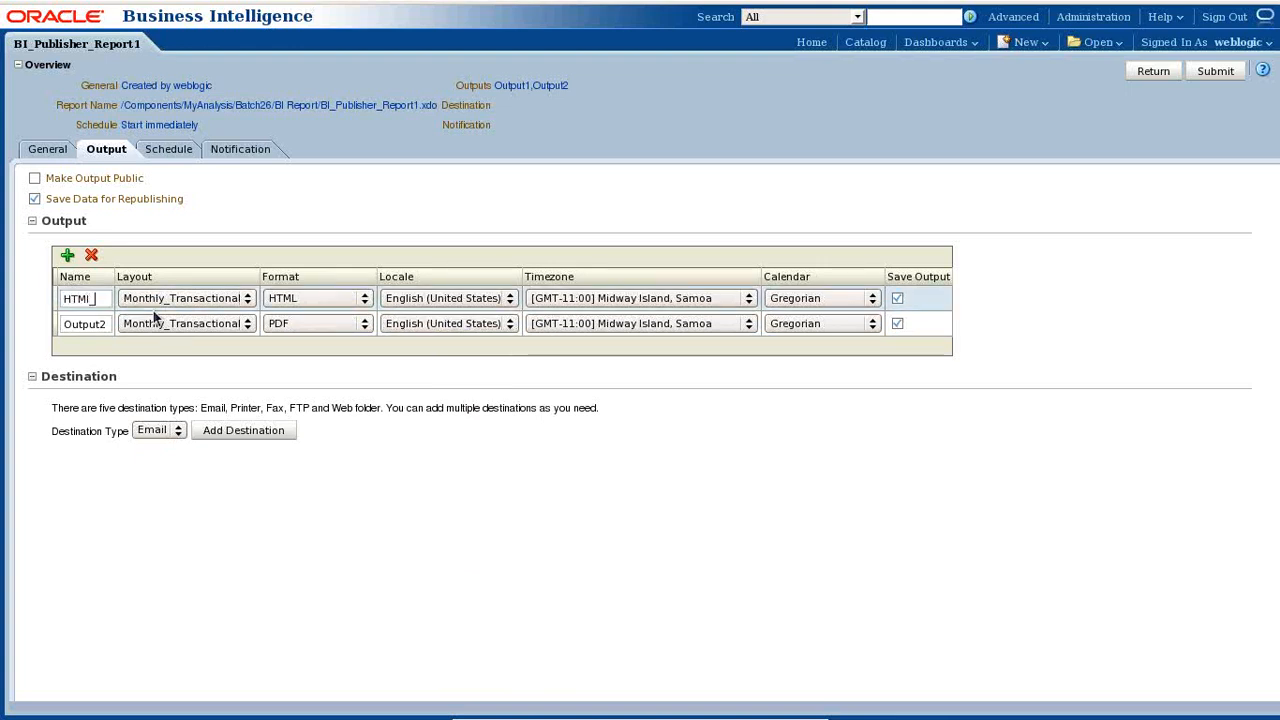
{"action": "type", "text": "View"}
{"action": "left_click", "coordinate": [76, 325]}
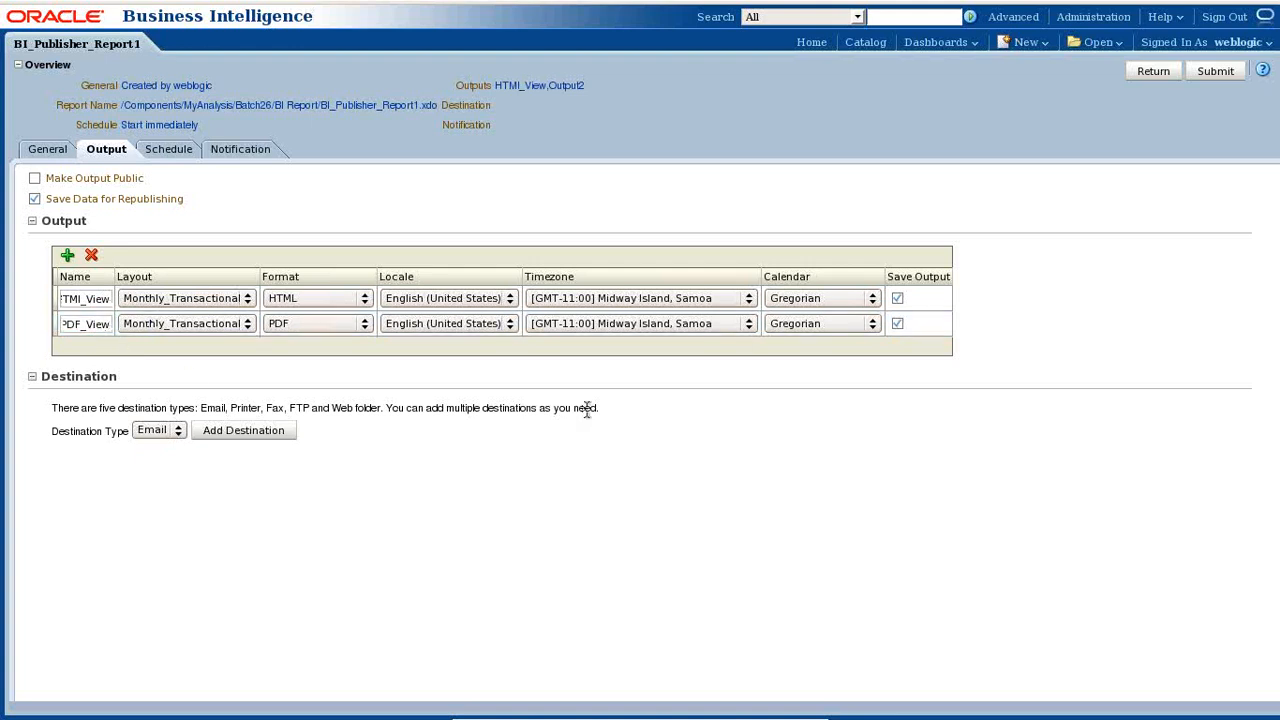
- Add an Email destination that sends only the HTML_View output
{"action": "left_click", "coordinate": [177, 432]}
{"action": "left_click", "coordinate": [177, 432]}
{"action": "left_click", "coordinate": [244, 430]}
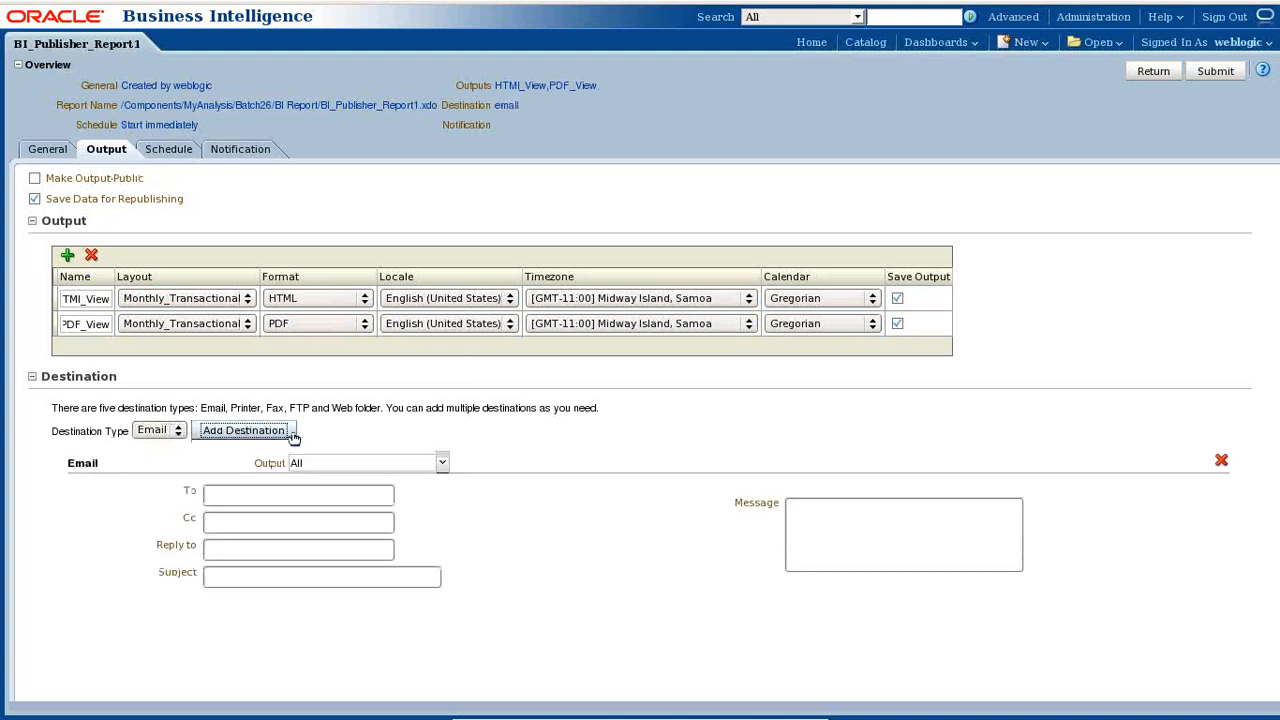
{"action": "left_click", "coordinate": [340, 465]}
{"action": "left_click", "coordinate": [335, 466]}
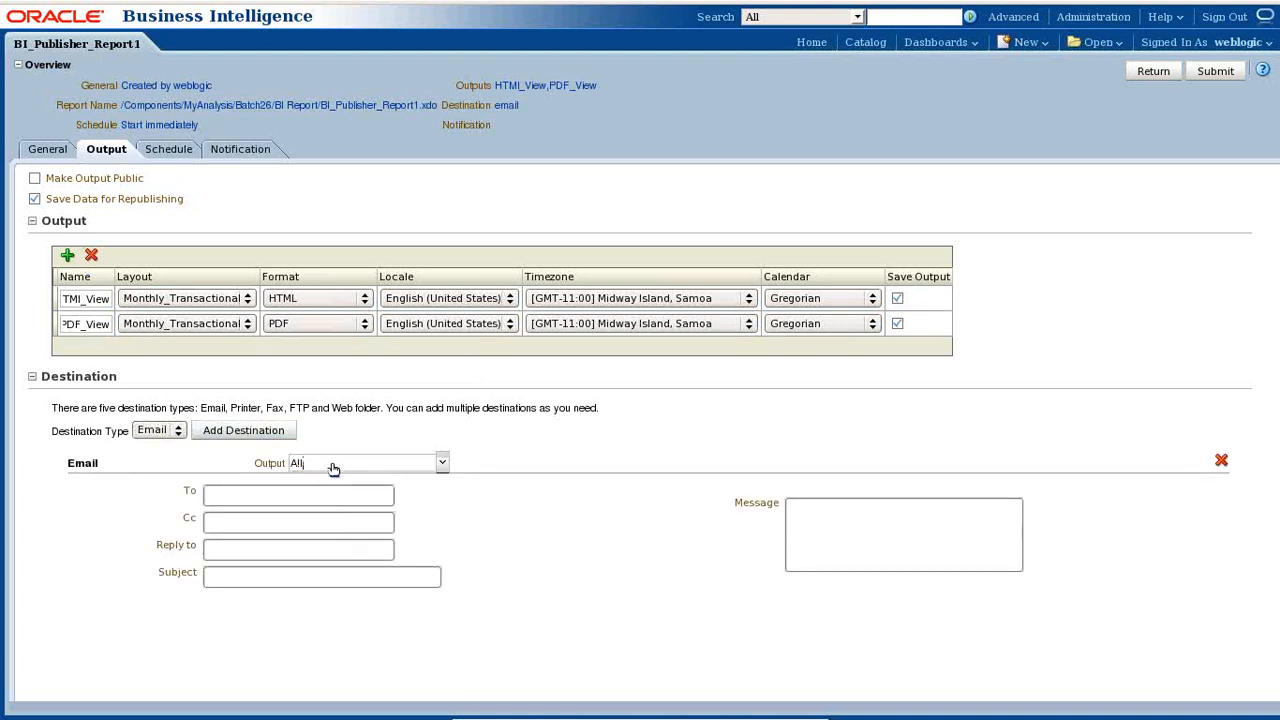
{"action": "left_click", "coordinate": [326, 466]}
{"action": "left_click", "coordinate": [313, 503]}
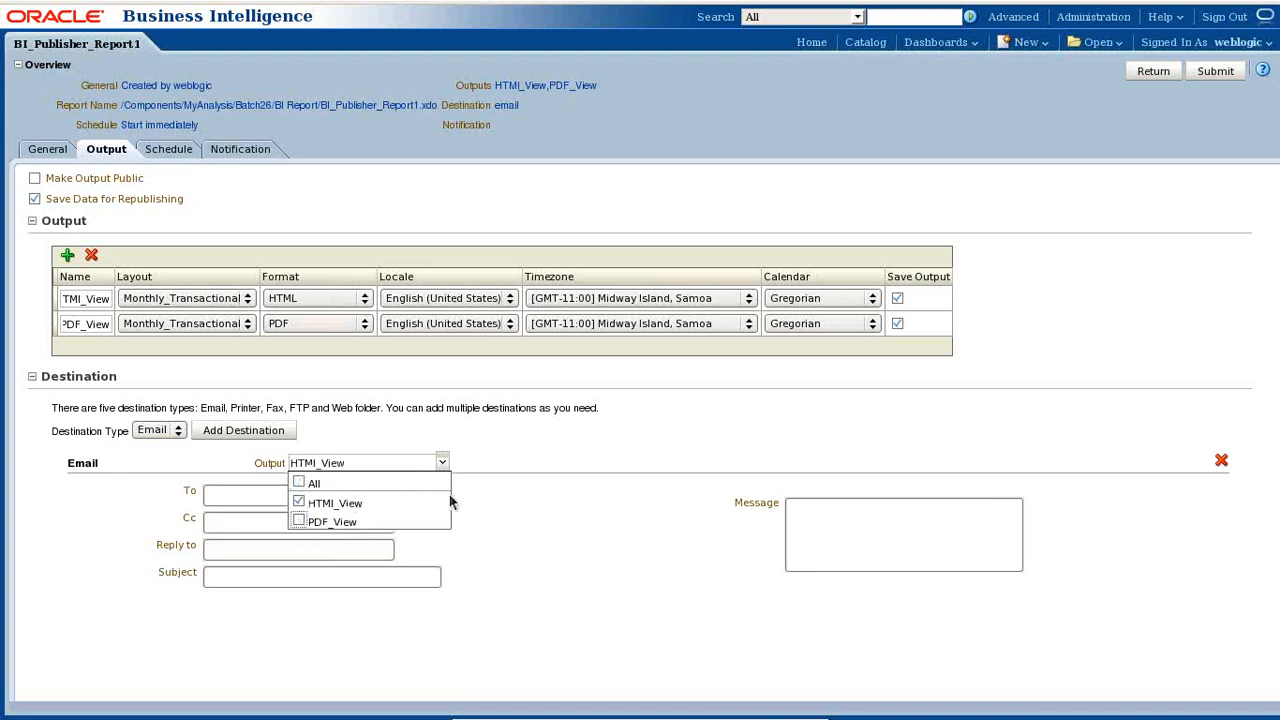
- Enter the recipient's e-mail address in the To field
{"action": "left_click", "coordinate": [207, 495]}
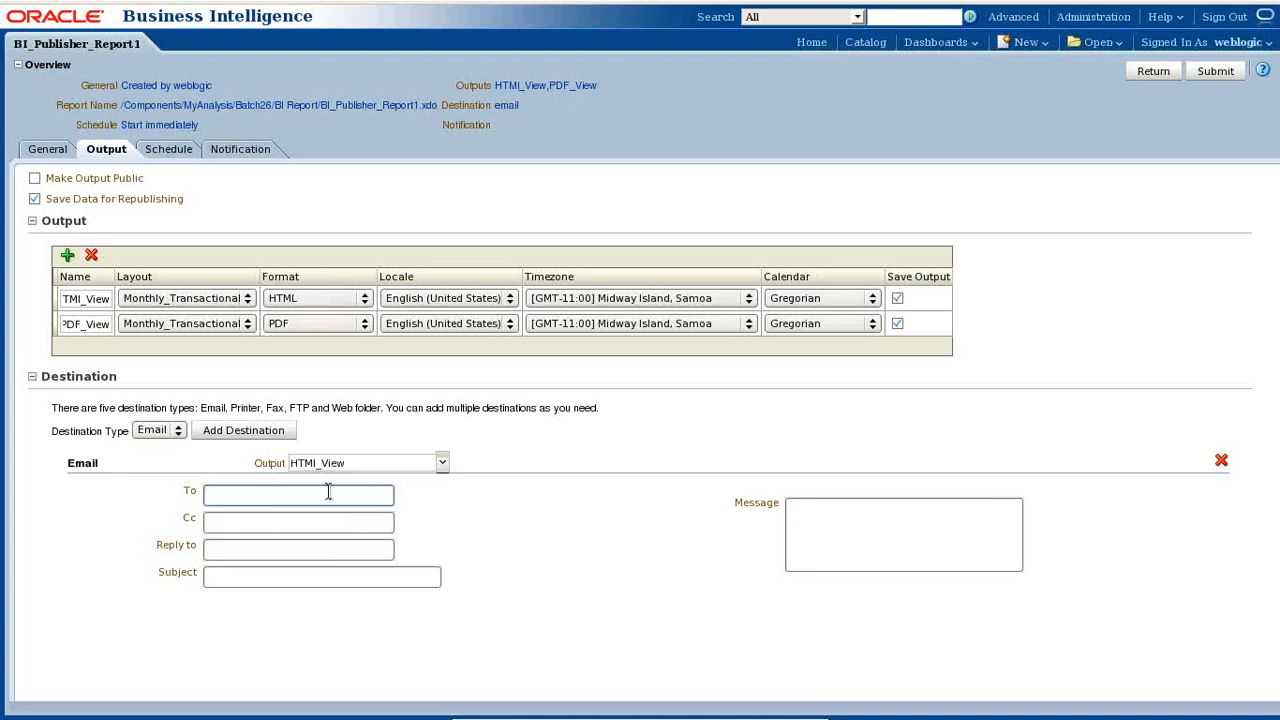
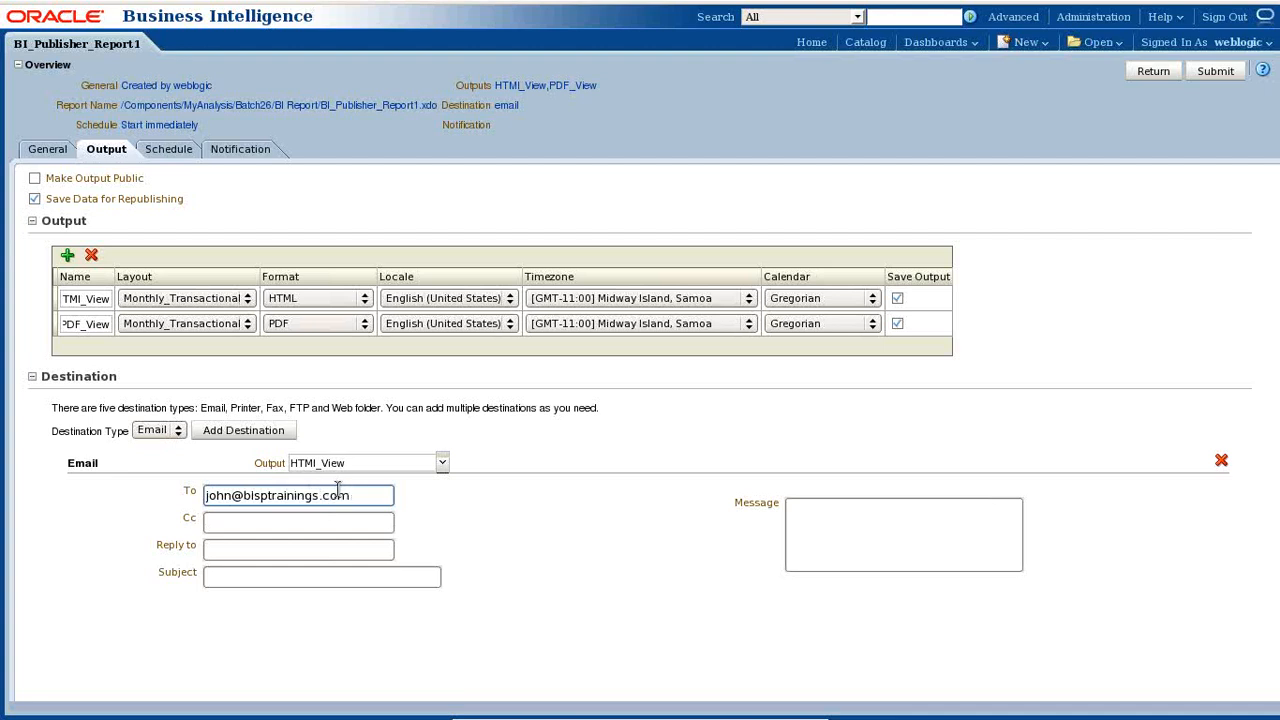
{"action": "left_click_drag", "start_coordinate": [350, 494], "coordinate": [153, 492]}
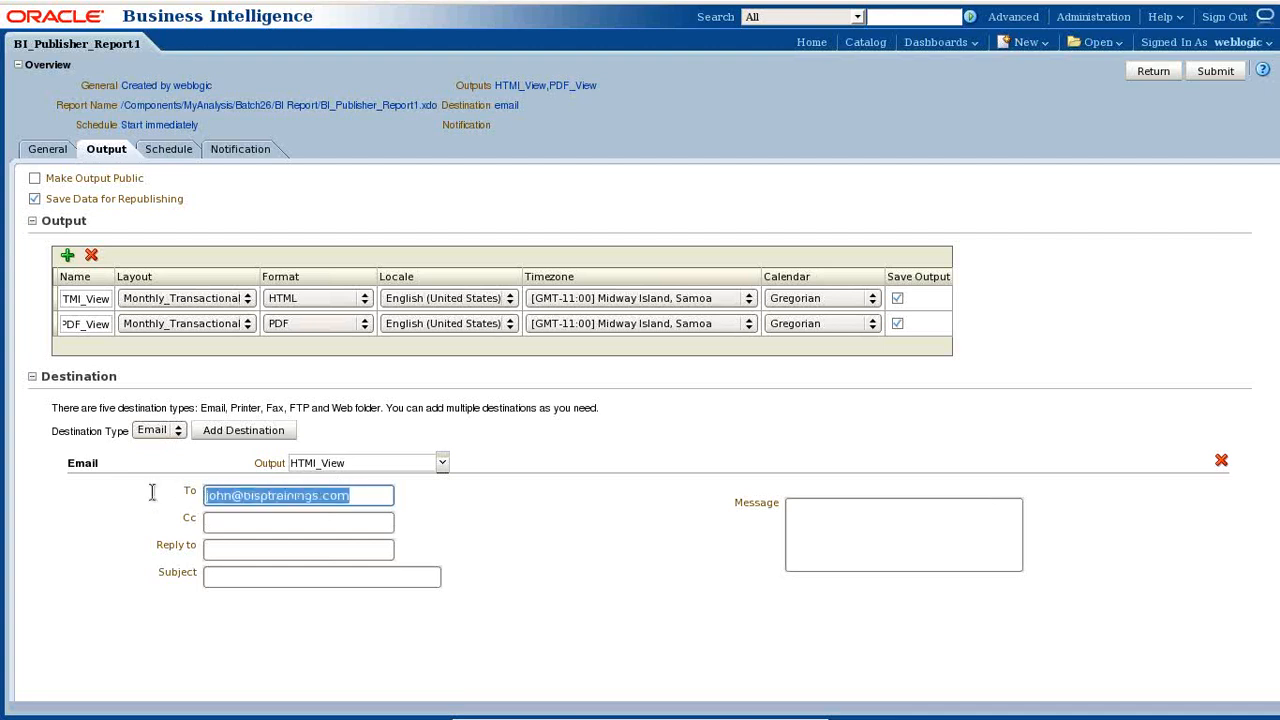
- Set the email subject to 'Monthly Sales Transaction Report'
{"action": "left_click", "coordinate": [352, 578]}
{"action": "type", "text": "Mo"}
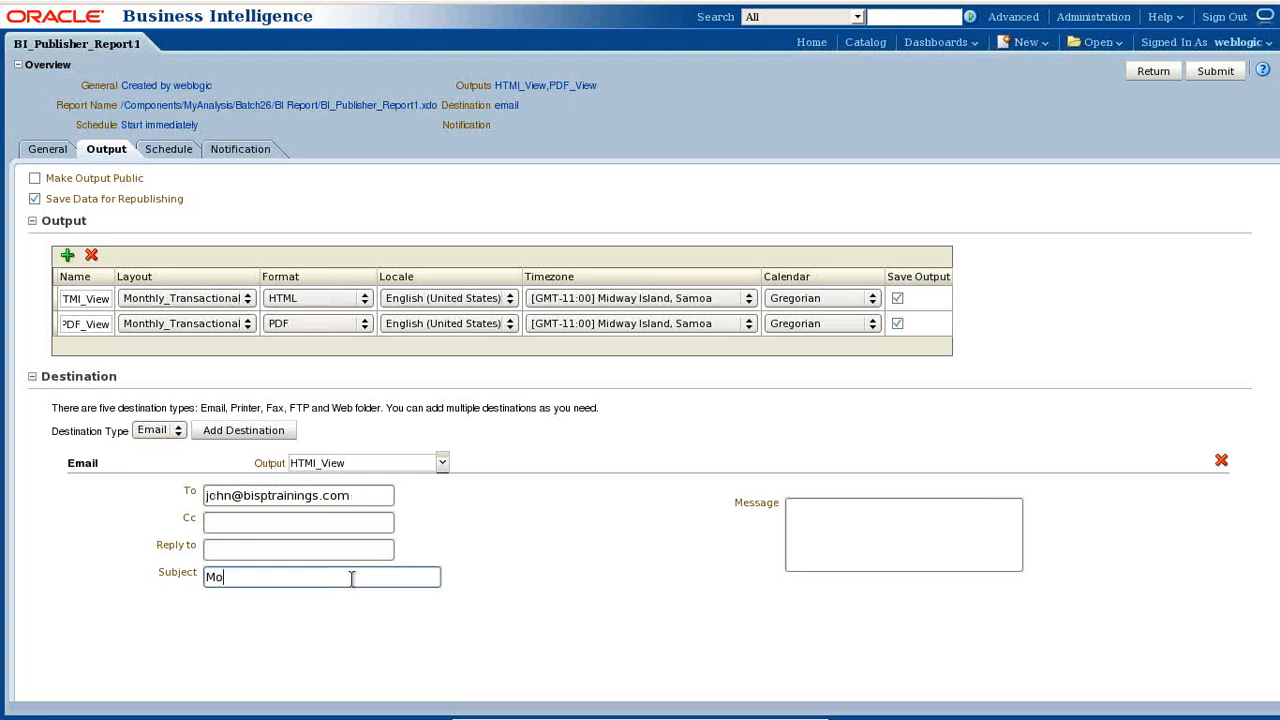
{"action": "type", "text": "nthly Sales Transaction Report"}
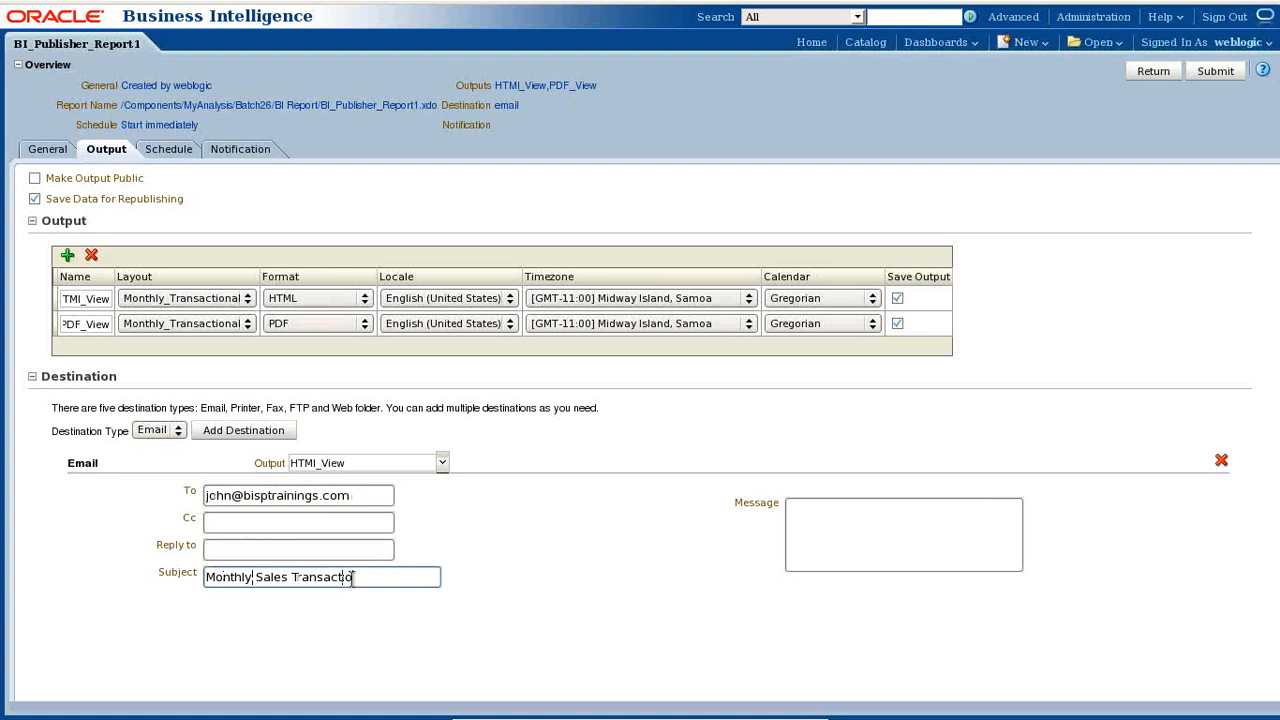
{"action": "key", "text": "Tab"}
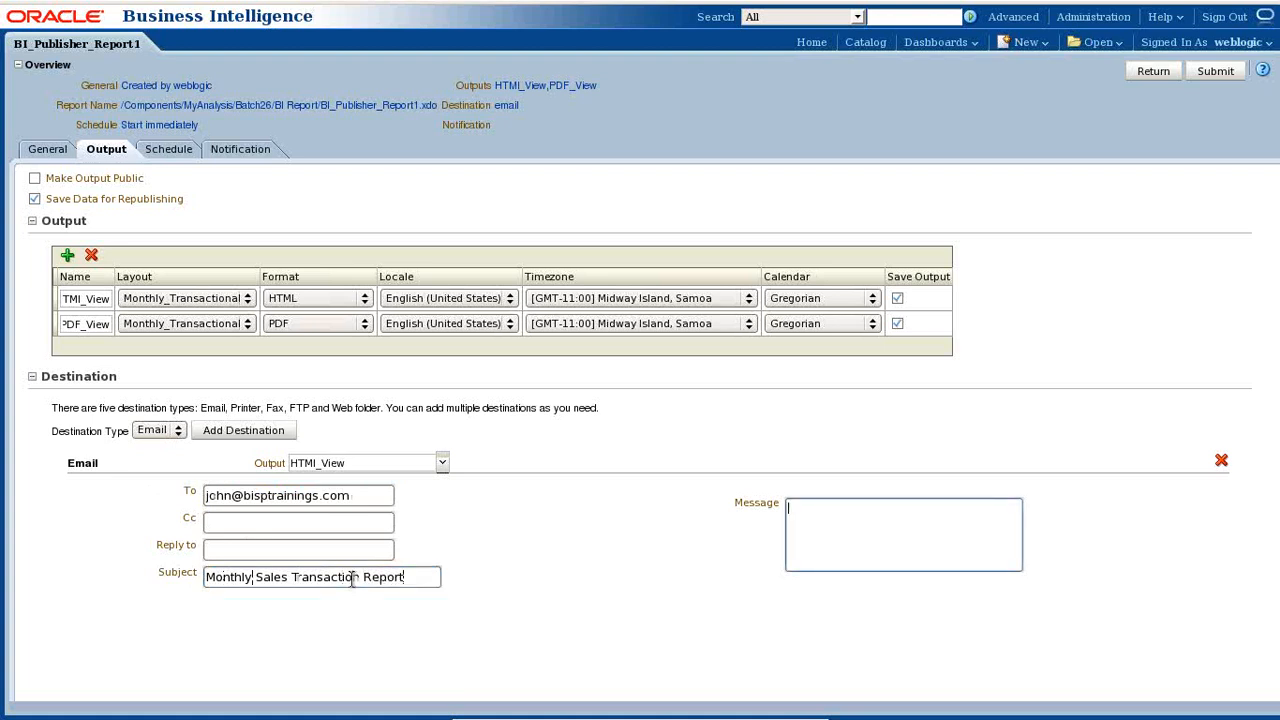
{"action": "triple_click", "coordinate": [430, 577]}
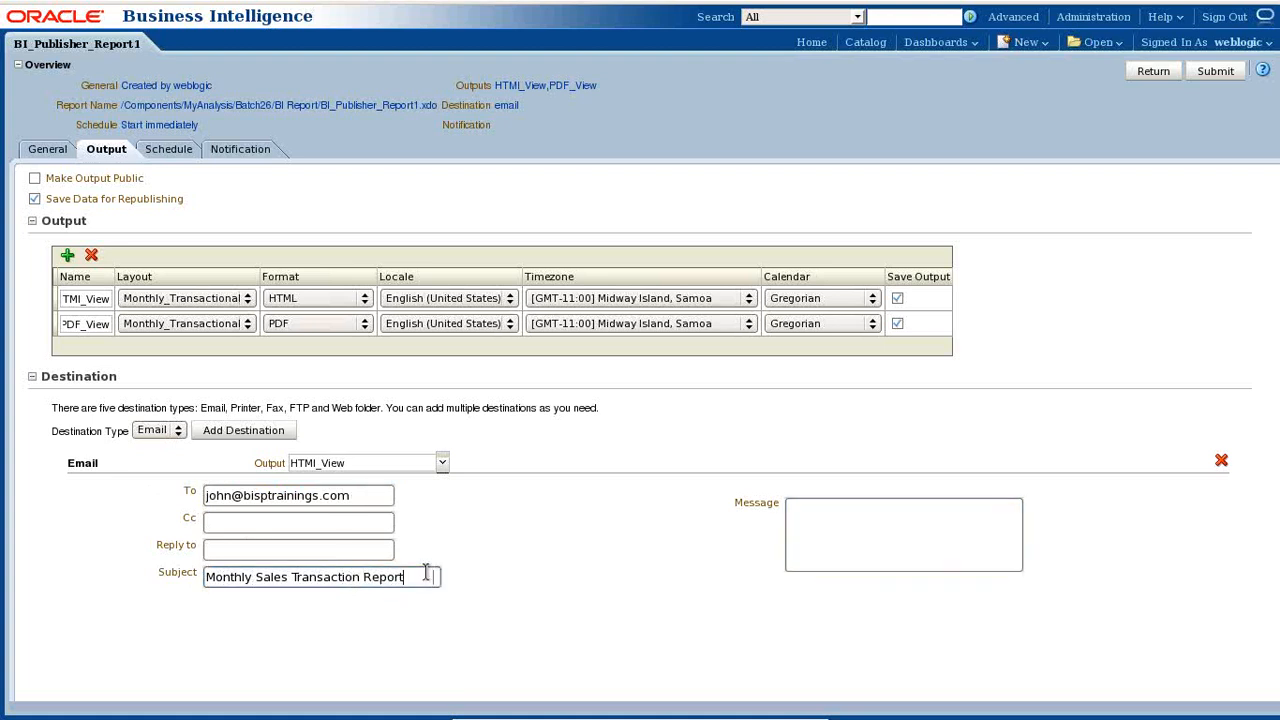
- Write a message saying 'Pl find Monthly Sales Transaction Report' with greeting and Thanks sign-off
{"action": "left_click", "coordinate": [837, 523]}
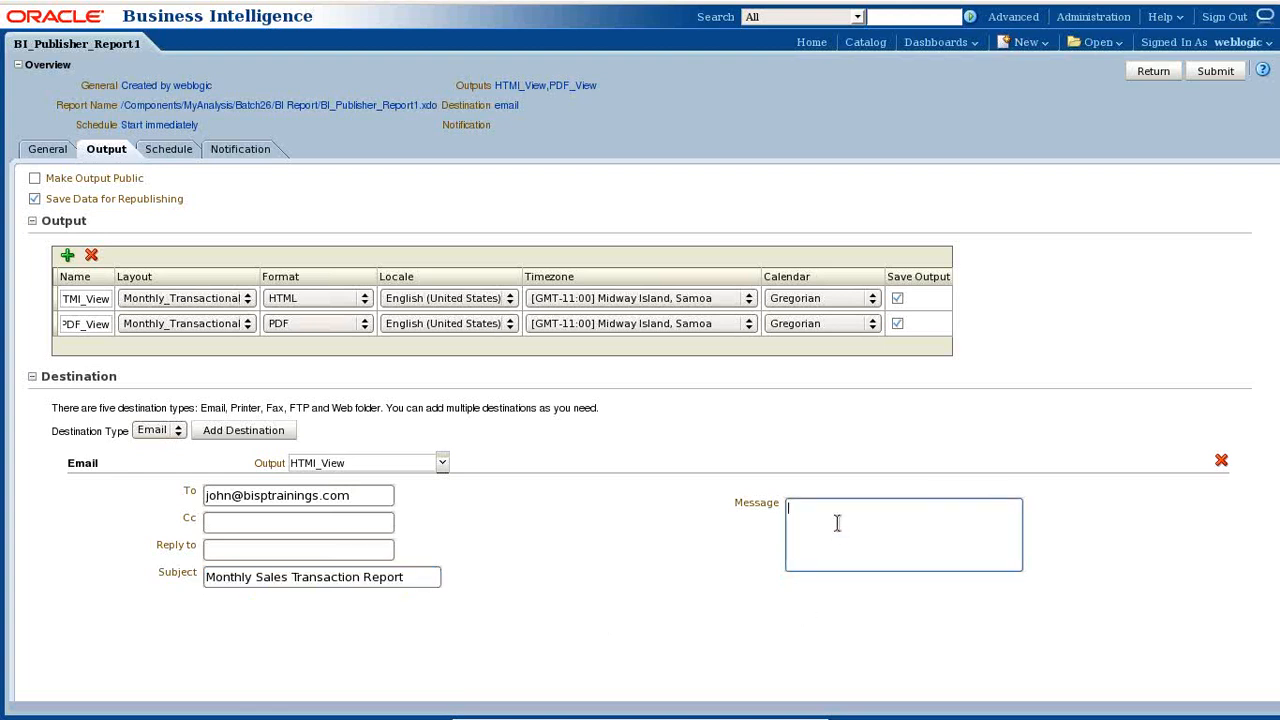
{"action": "type", "text": "Dear John,"}
{"action": "key", "text": "Return"}
{"action": "type", "text": "Pl find Monthly Sales Transaction Report"}
{"action": "key", "text": "Return"}
{"action": "key", "text": "Return"}
{"action": "type", "text": "Thanks"}
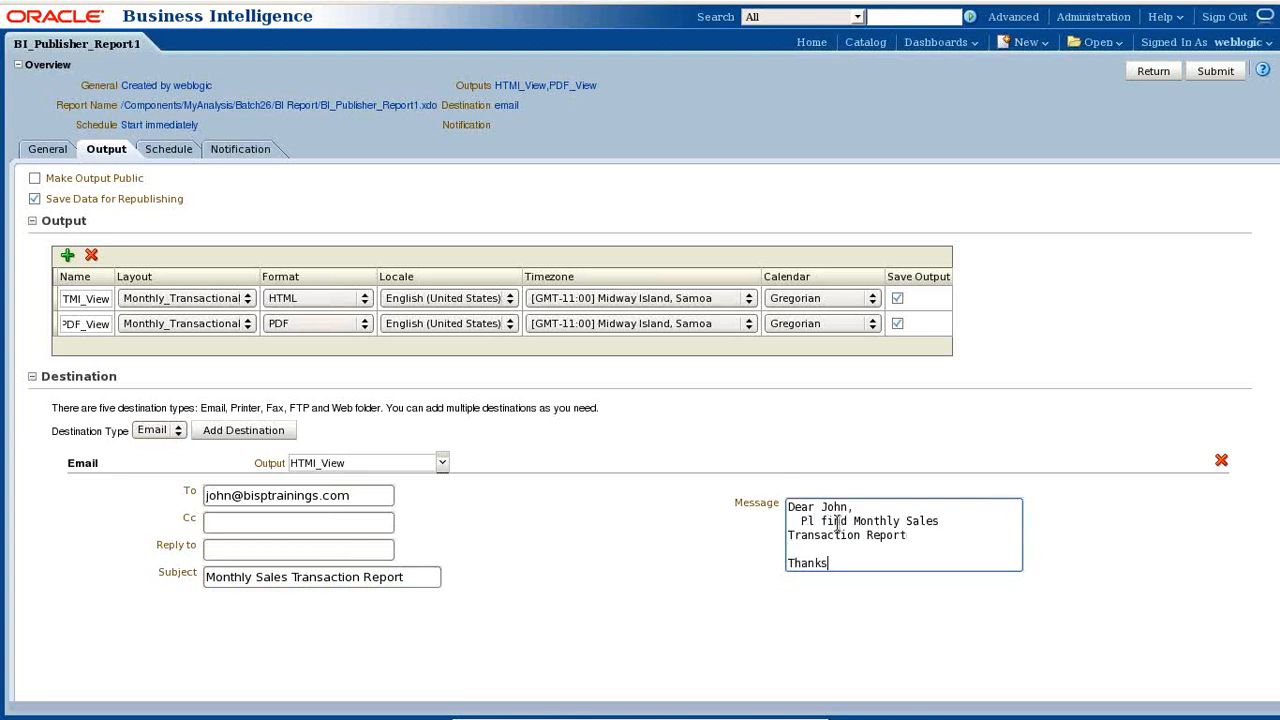
{"action": "key", "text": "Return"}
{"action": "type", "text": "-Amit"}
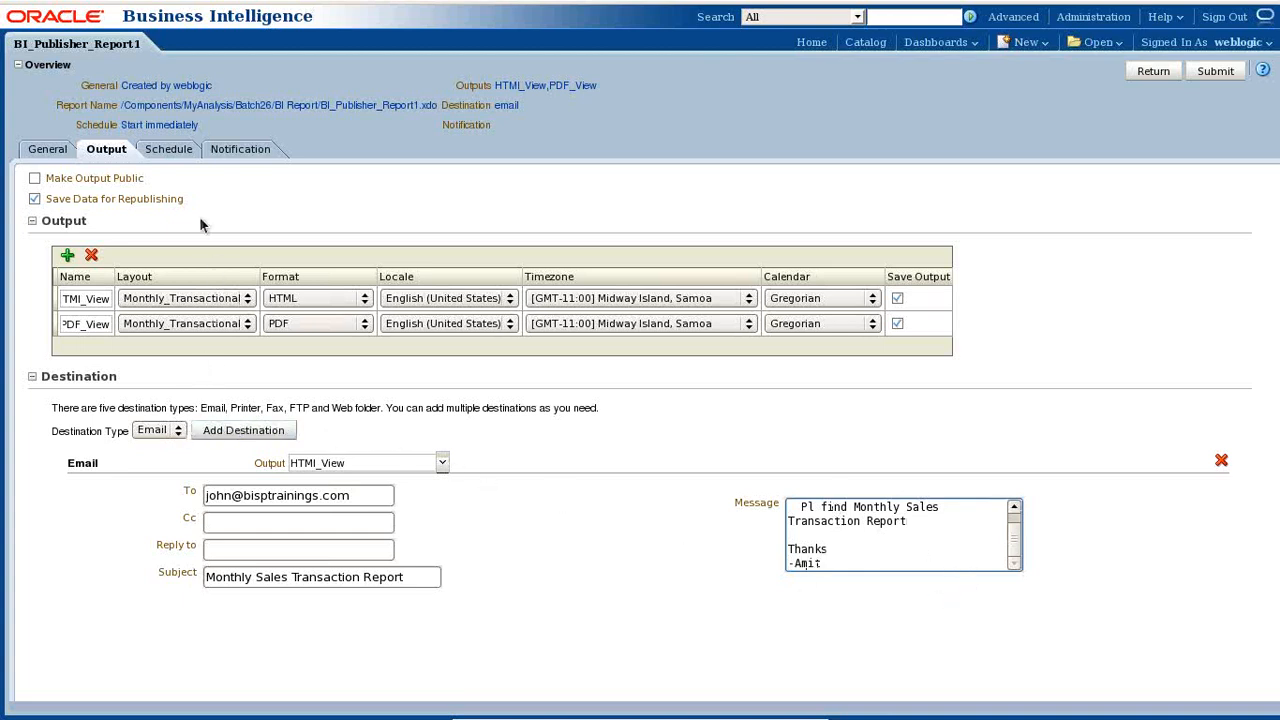
- Make the schedule recur monthly on day 1 in November and December, then open the start picker
{"action": "left_click", "coordinate": [162, 152]}
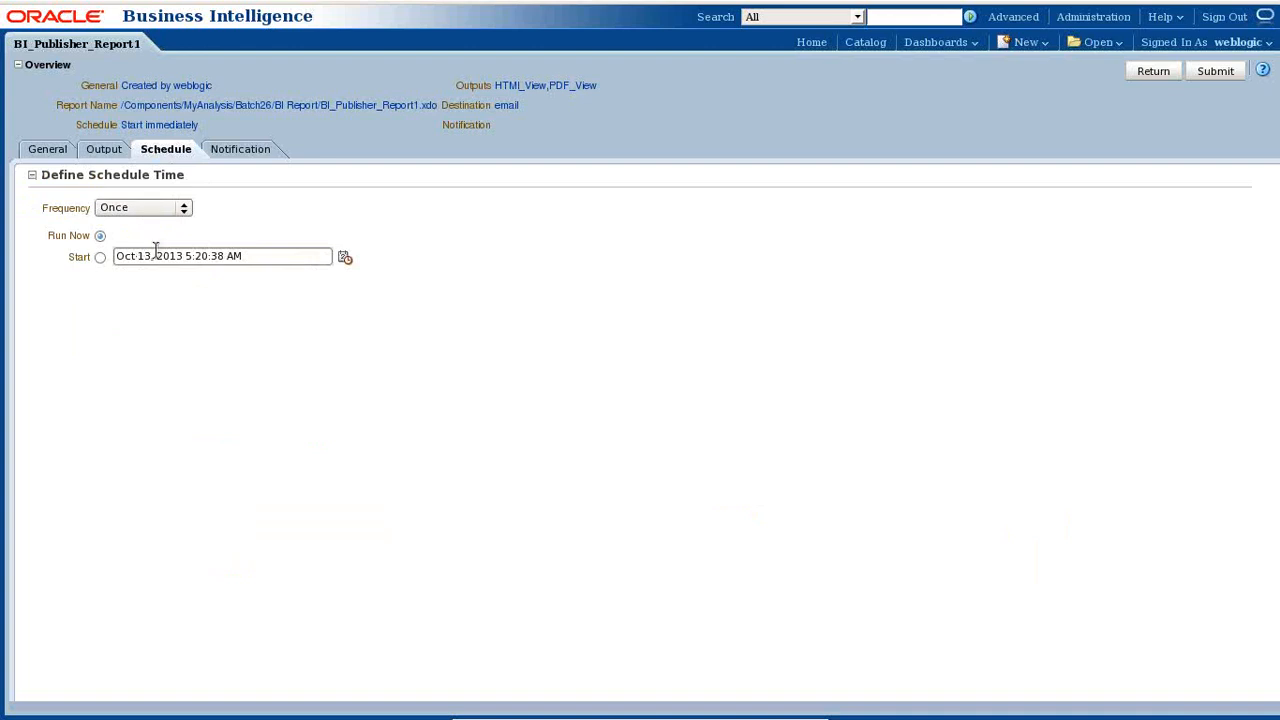
{"action": "left_click", "coordinate": [148, 208]}
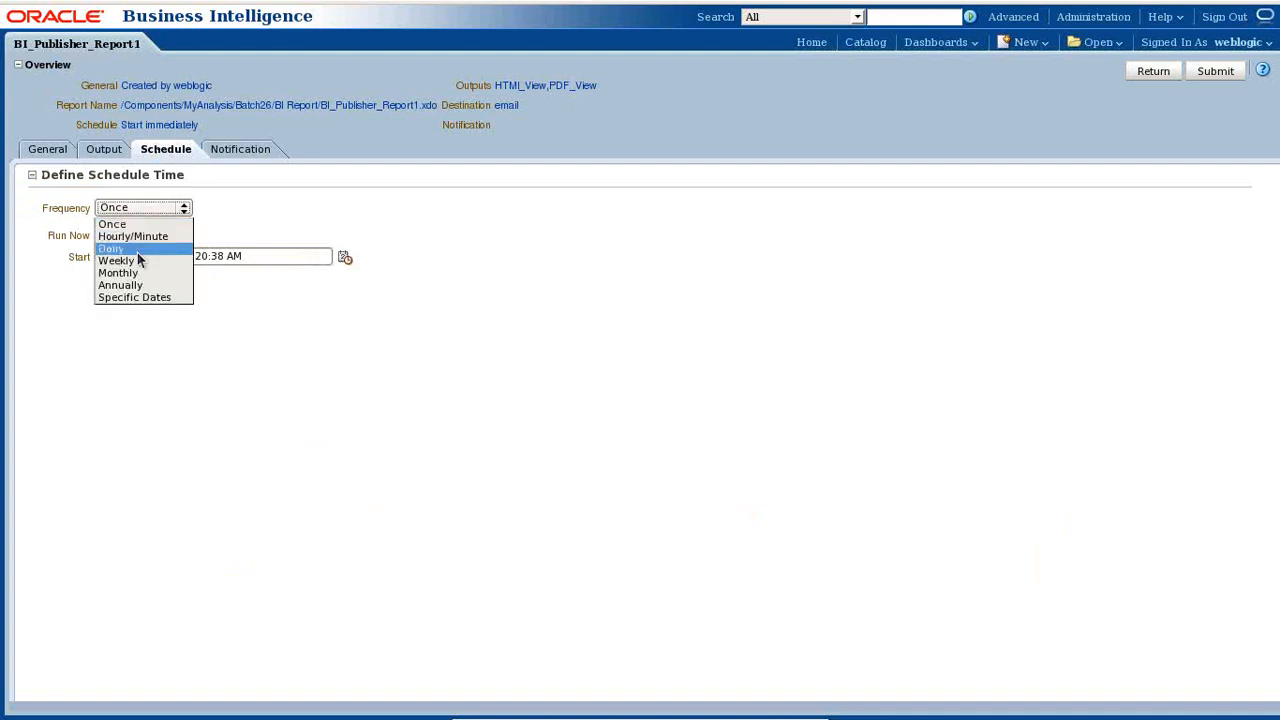
{"action": "left_click", "coordinate": [133, 276]}
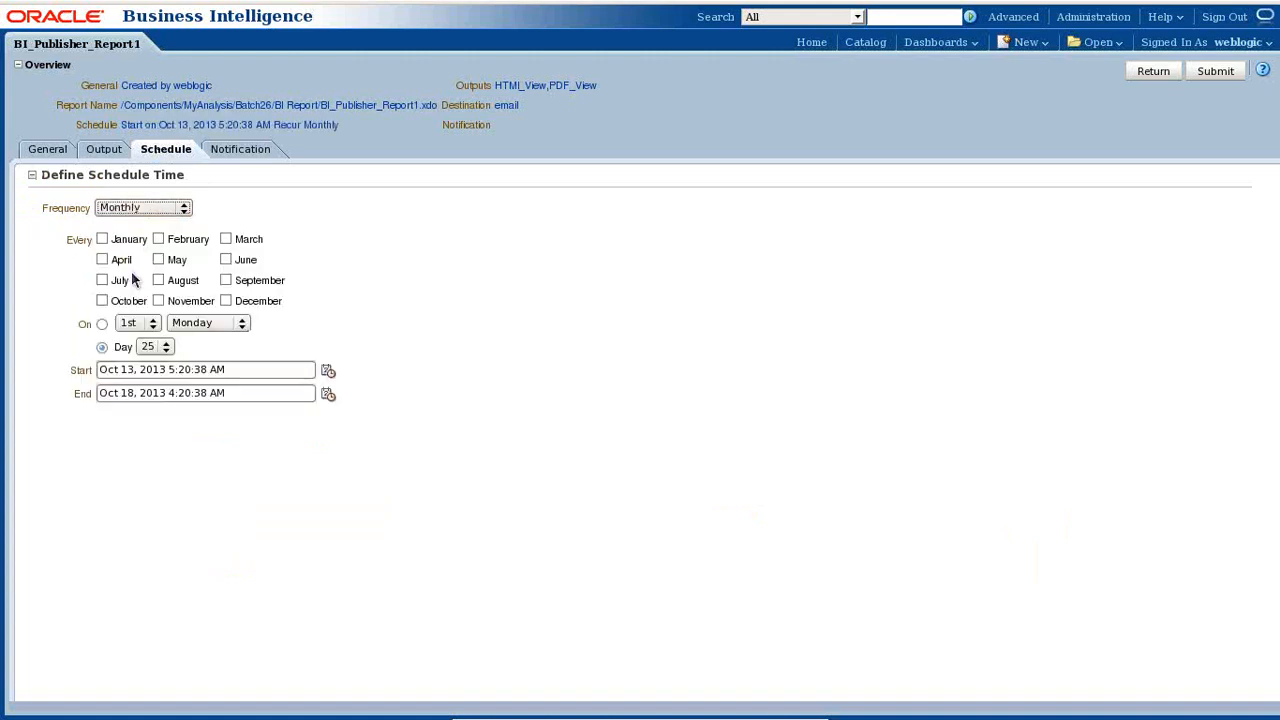
{"action": "left_click", "coordinate": [158, 301]}
{"action": "left_click", "coordinate": [228, 301]}
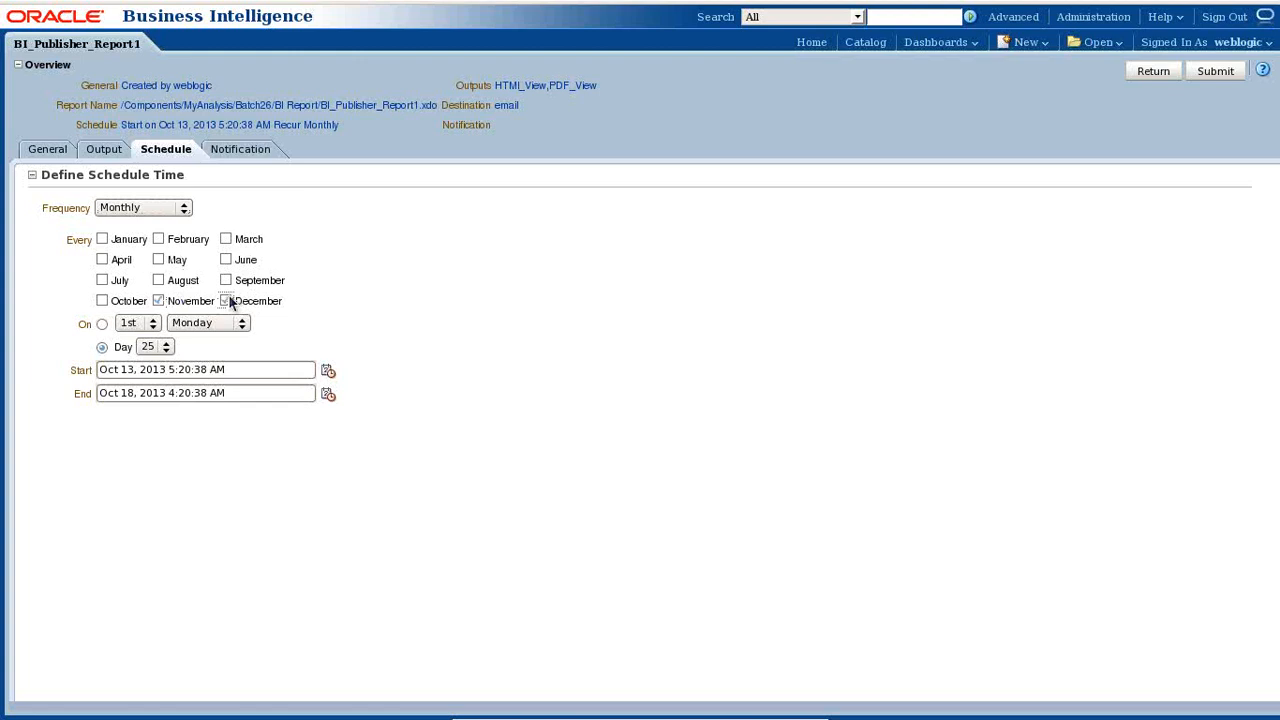
{"action": "left_click", "coordinate": [150, 347]}
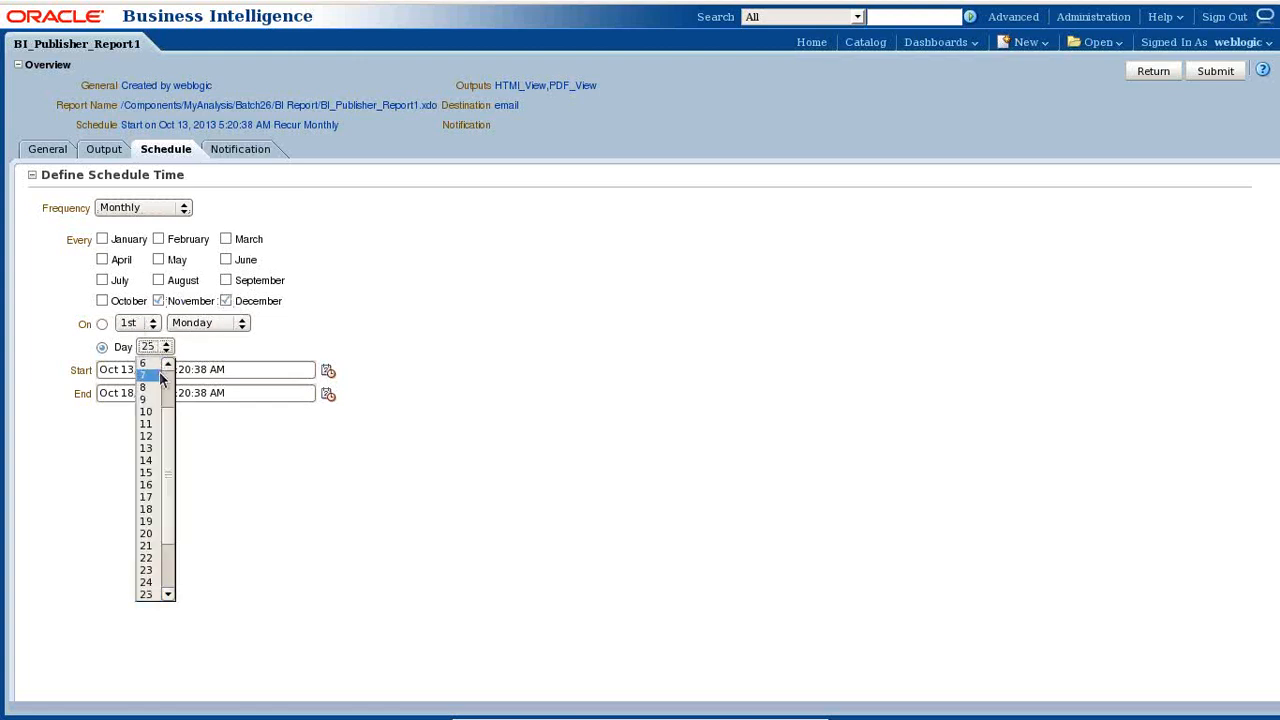
{"action": "scroll", "coordinate": [160, 405], "scroll_direction": "up", "scroll_amount": 3}
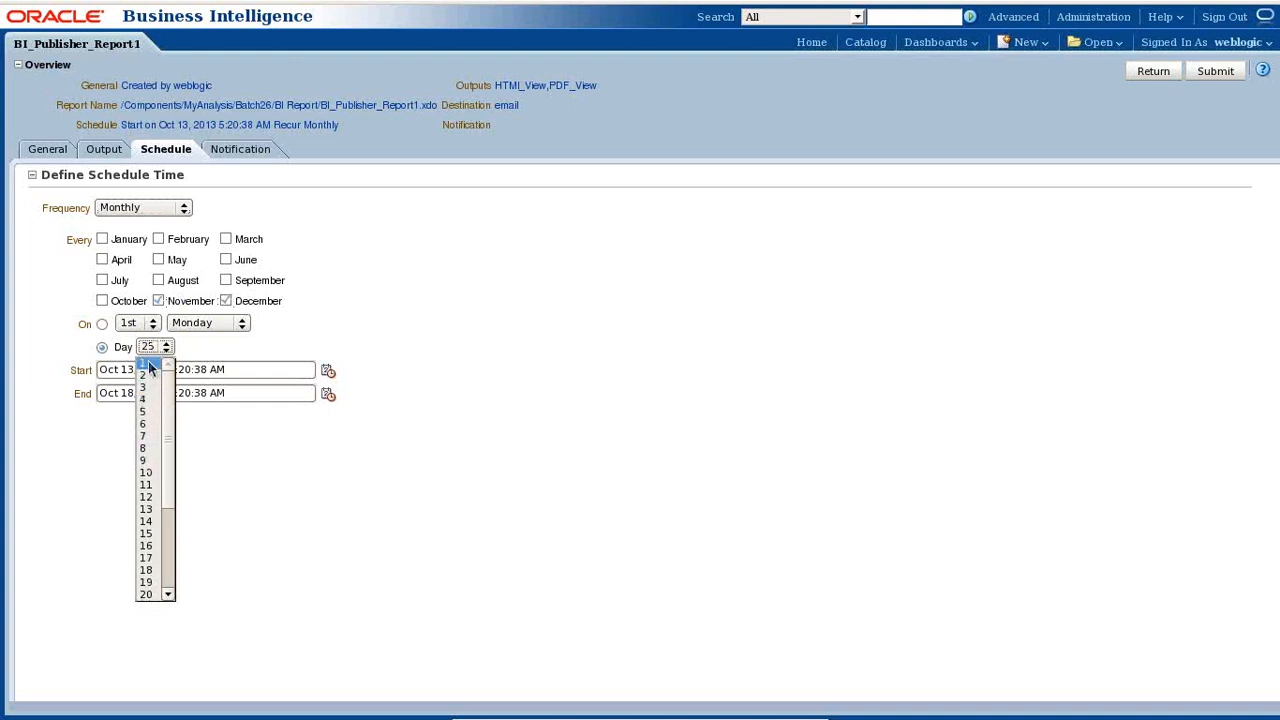
{"action": "left_click", "coordinate": [150, 364]}
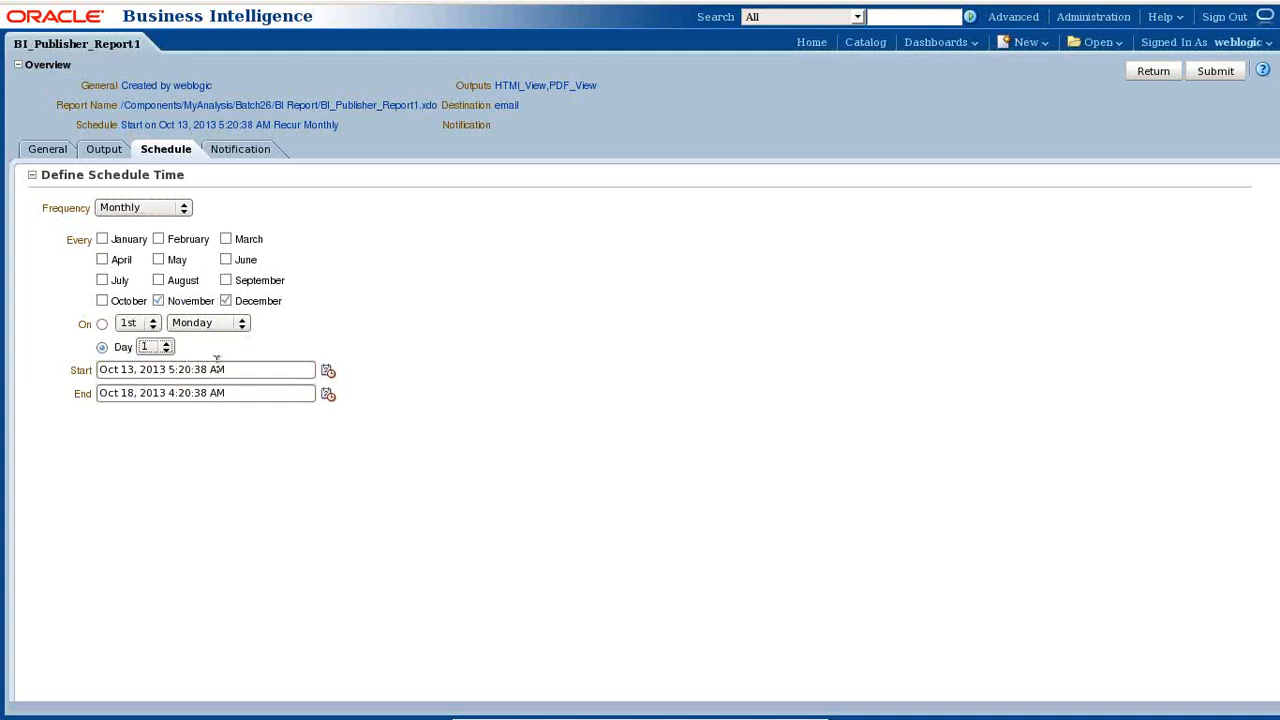
{"action": "left_click", "coordinate": [329, 372]}
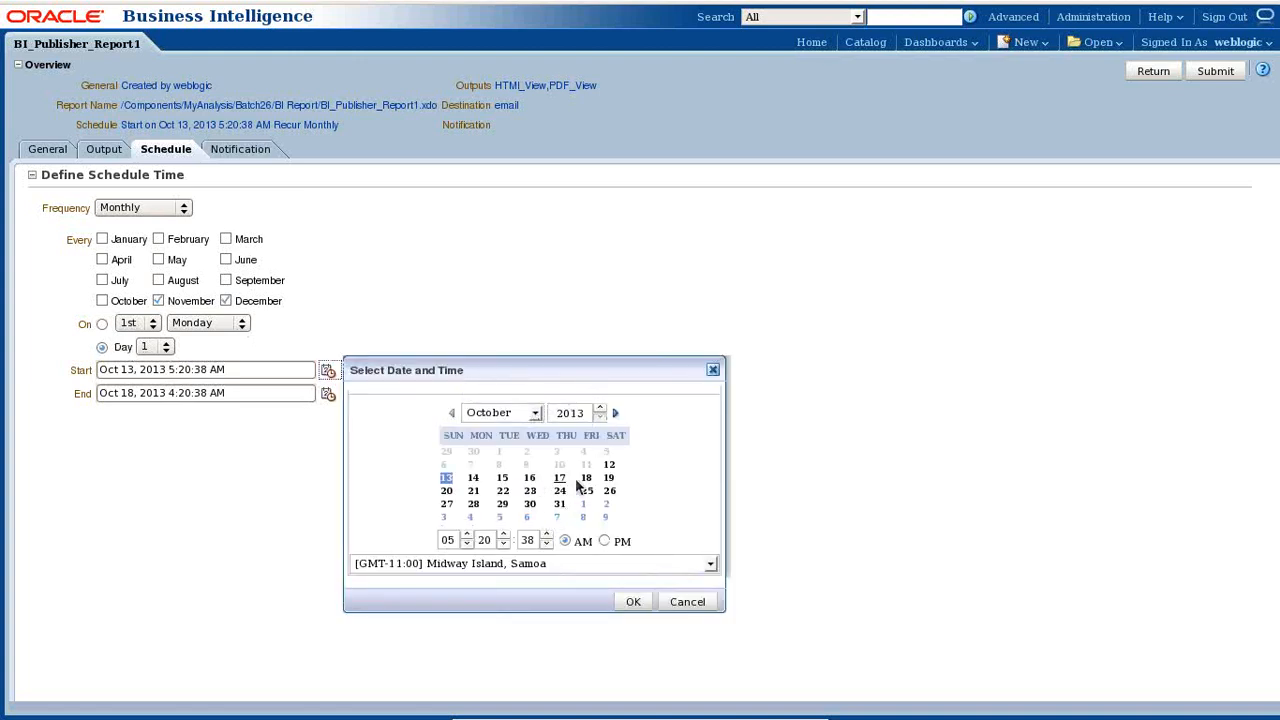
- Set the start time to 02:00:00 in the GMT+05:30 Calcutta, Chennai, Mumbai, New Delhi zone
{"action": "double_click", "coordinate": [446, 540]}
{"action": "type", "text": "02"}
{"action": "key", "text": "Tab"}
{"action": "type", "text": "00"}
{"action": "key", "text": "Tab"}
{"action": "left_click", "coordinate": [710, 564]}
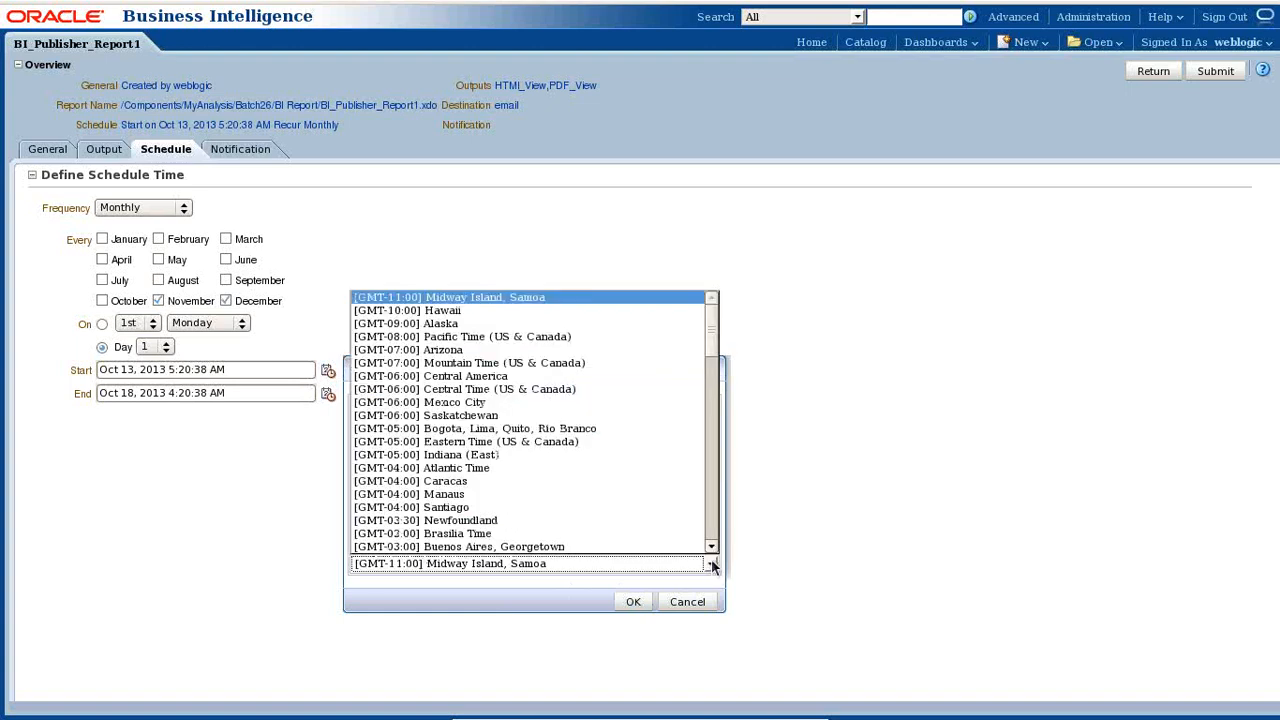
{"action": "scroll", "coordinate": [600, 460], "scroll_direction": "down", "scroll_amount": 12}
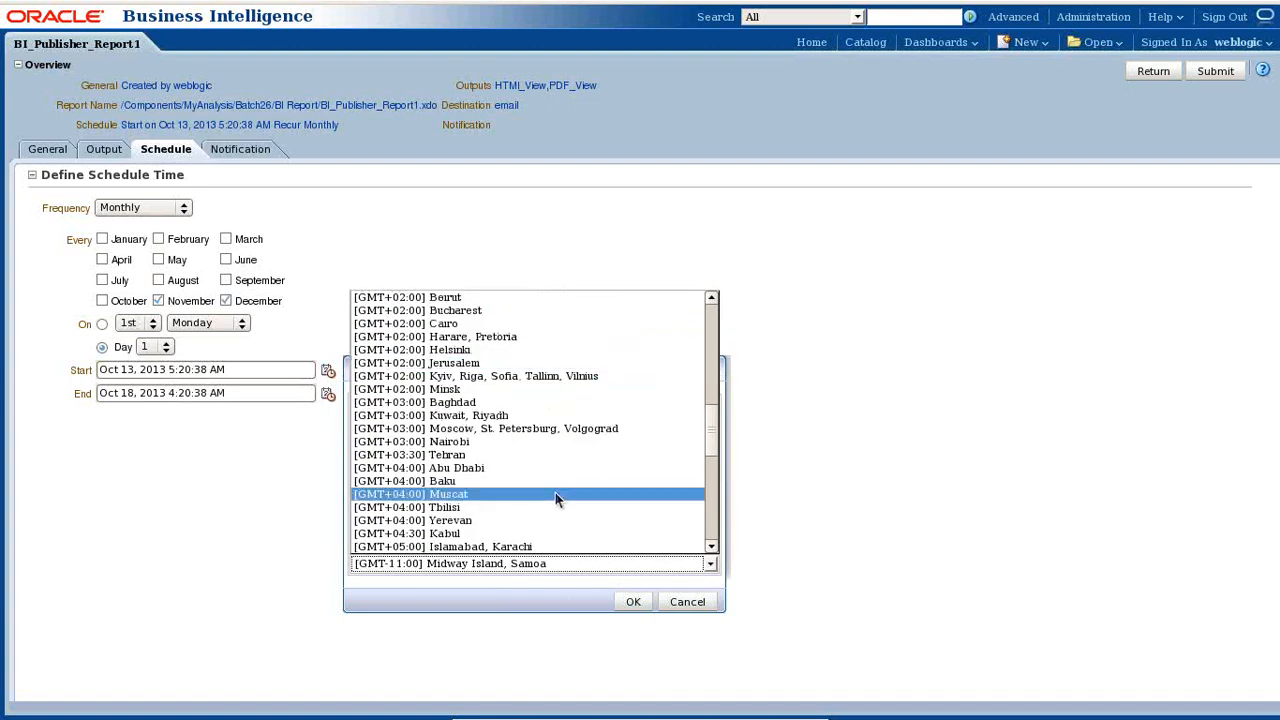
{"action": "scroll", "coordinate": [555, 497], "scroll_direction": "down", "scroll_amount": 1}
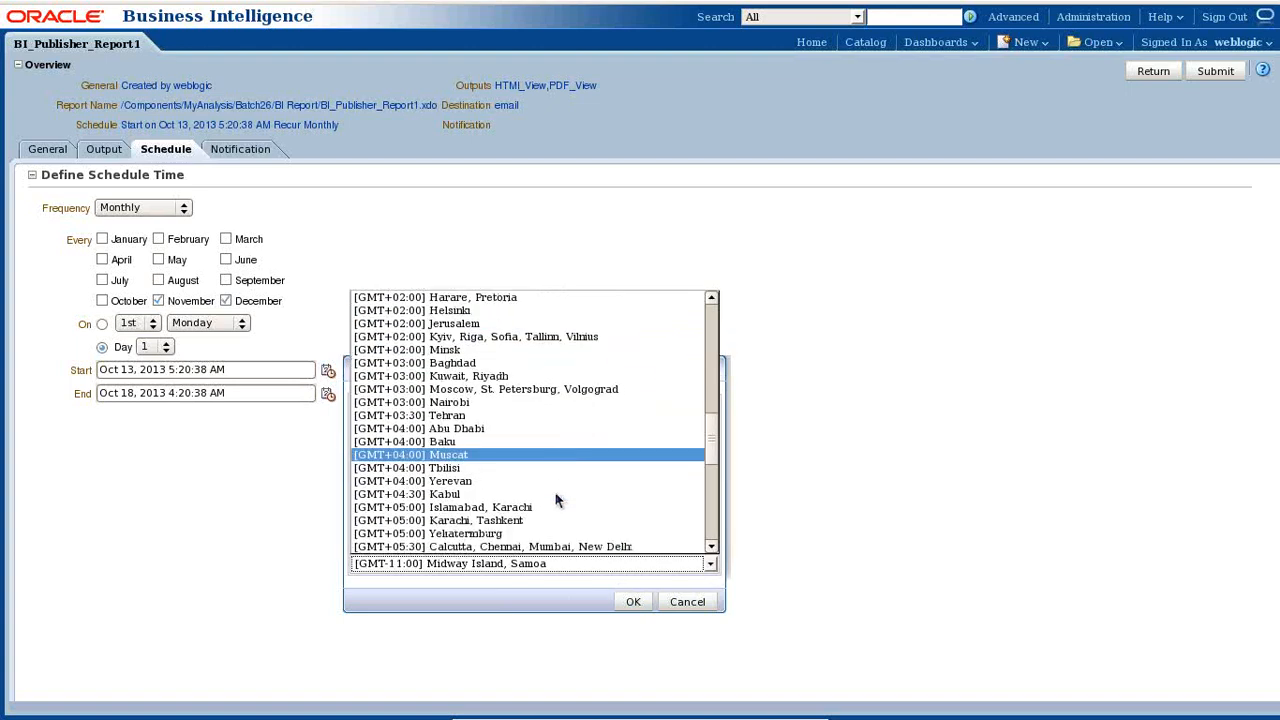
{"action": "left_click", "coordinate": [525, 548]}
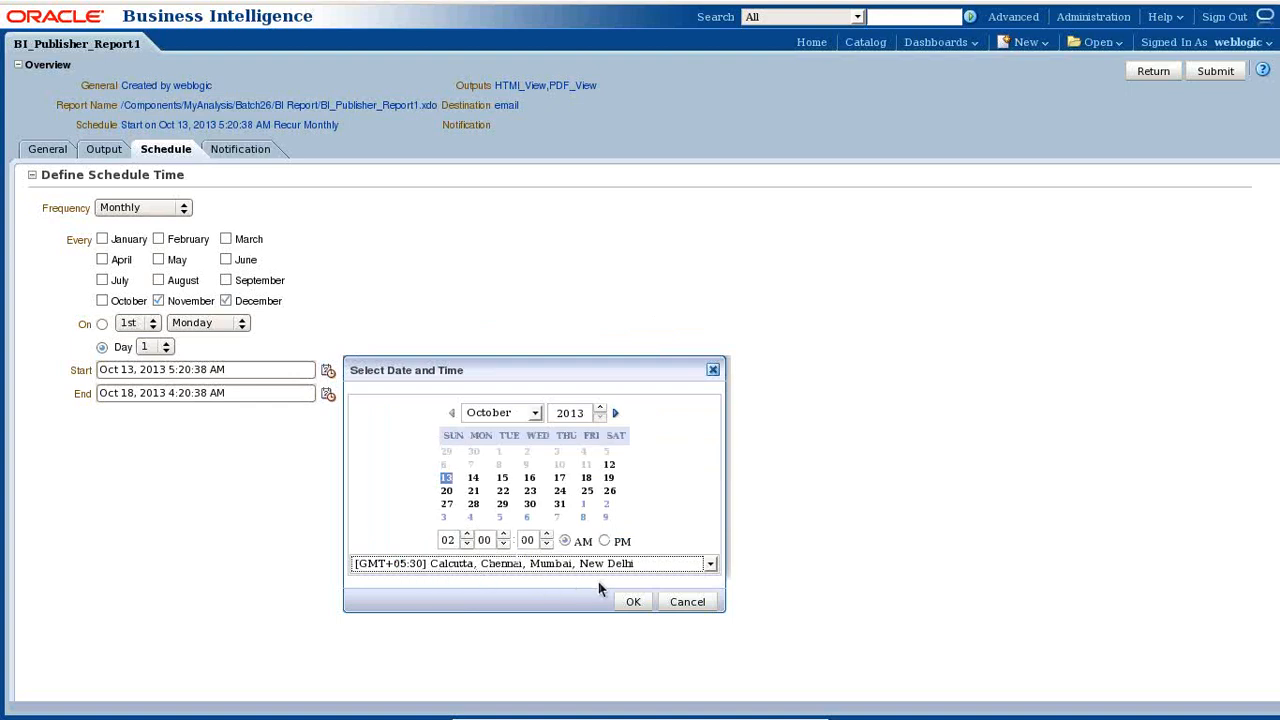
{"action": "left_click", "coordinate": [634, 601]}
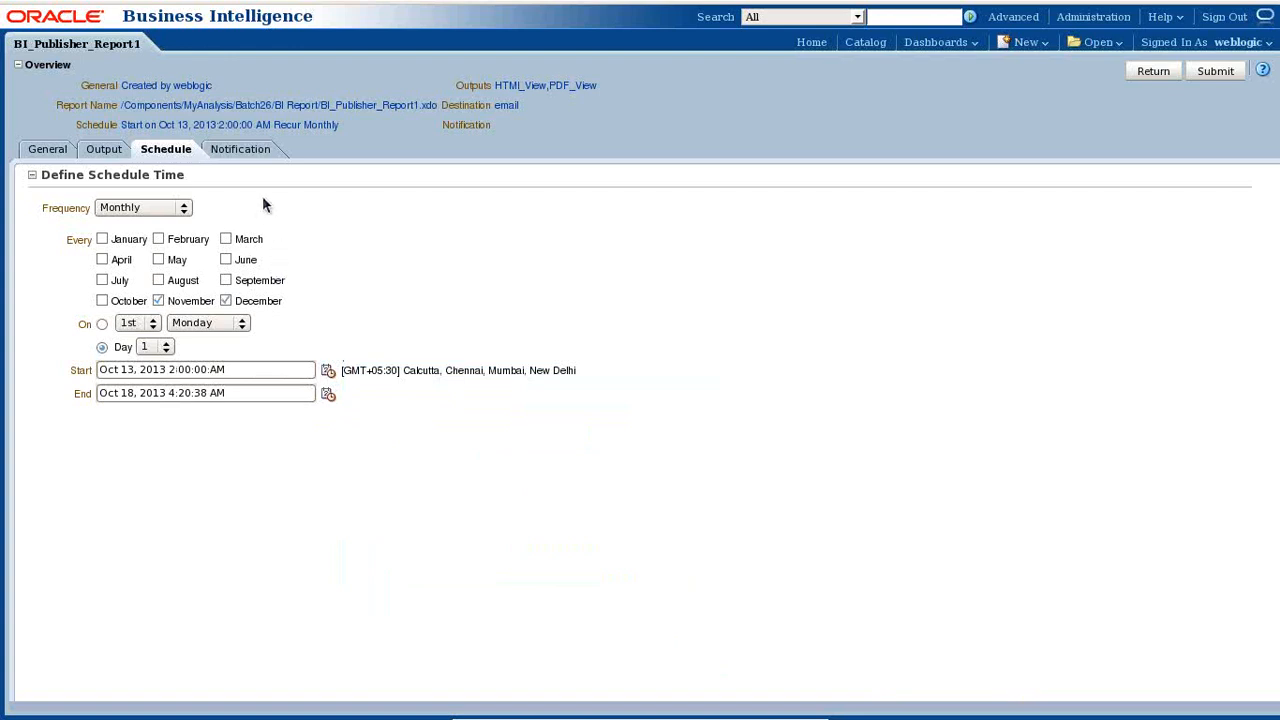
- Enable Email notification and enter the recipient's e-mail address
{"action": "left_click", "coordinate": [245, 150]}
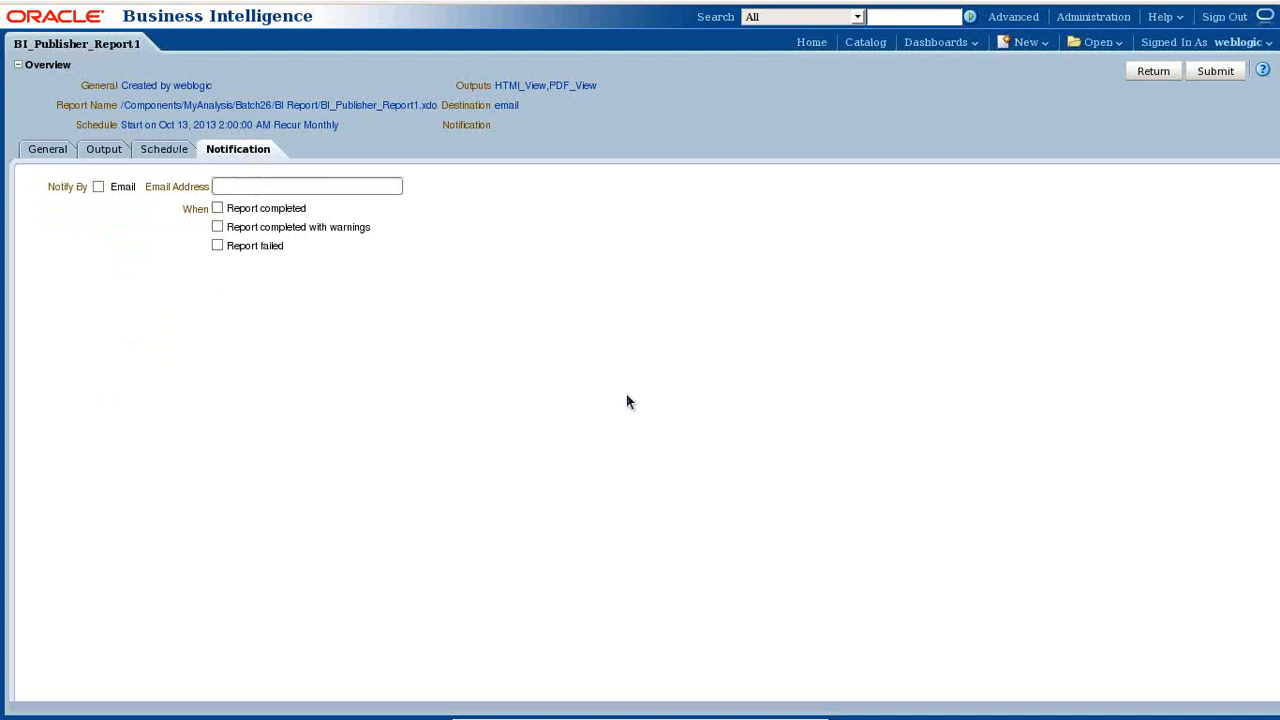
{"action": "left_click", "coordinate": [98, 186]}
{"action": "left_click", "coordinate": [227, 187]}
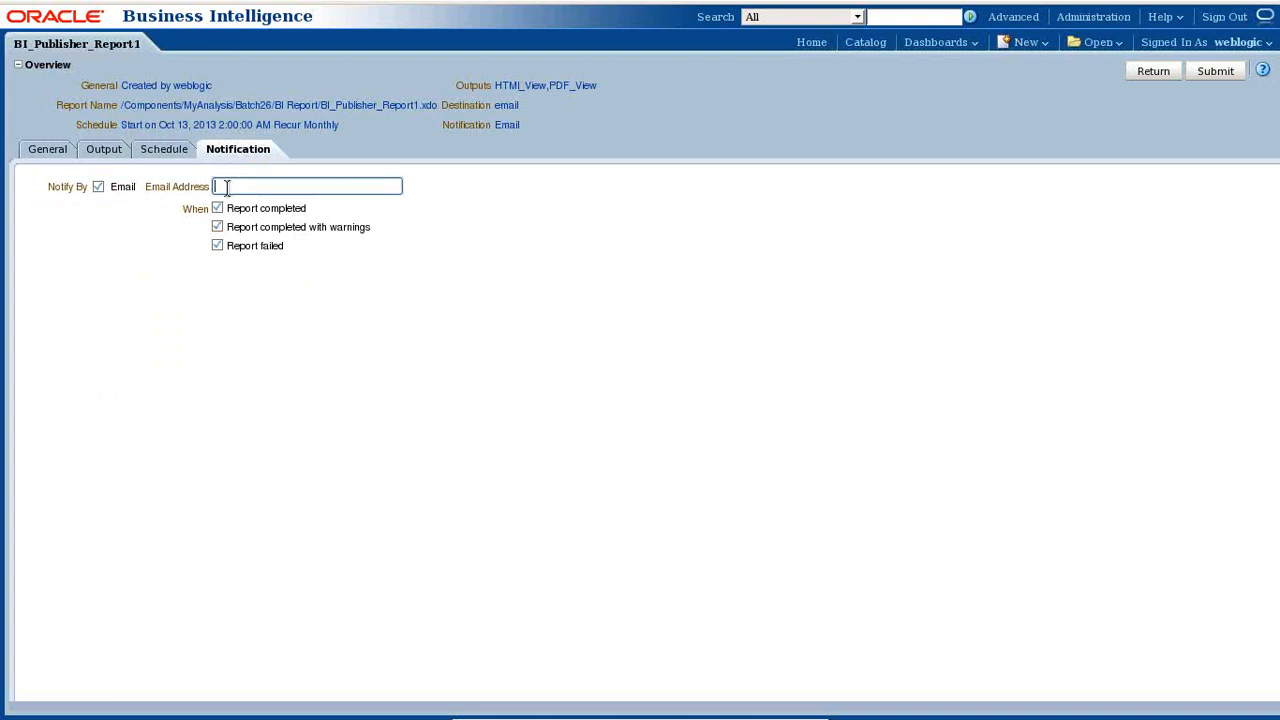
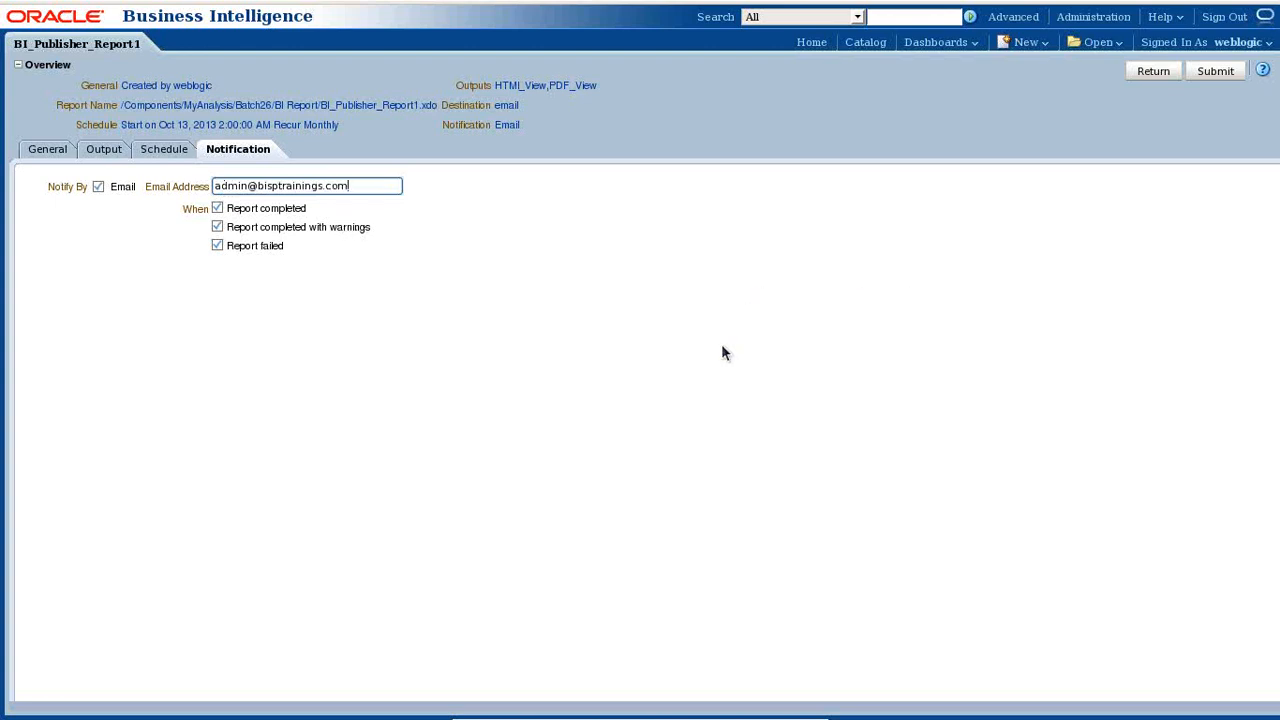
{"action": "left_click", "coordinate": [1207, 74]}
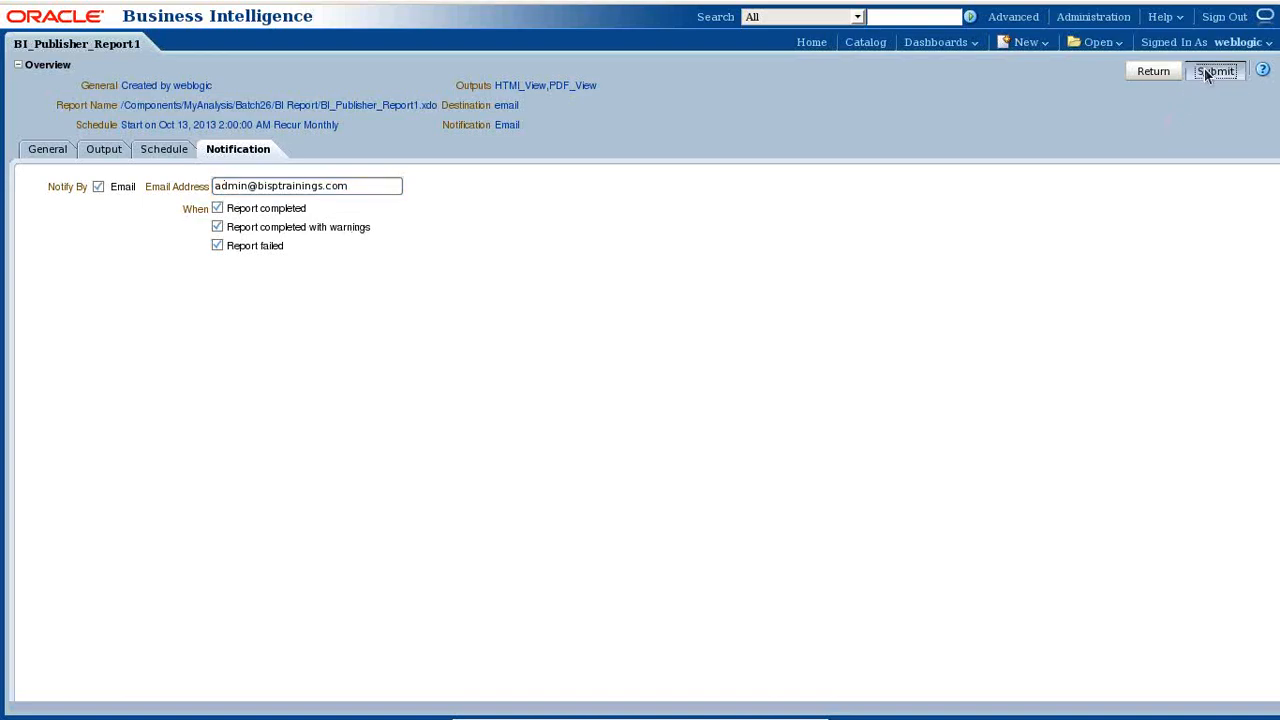
{"action": "left_click", "coordinate": [560, 477]}
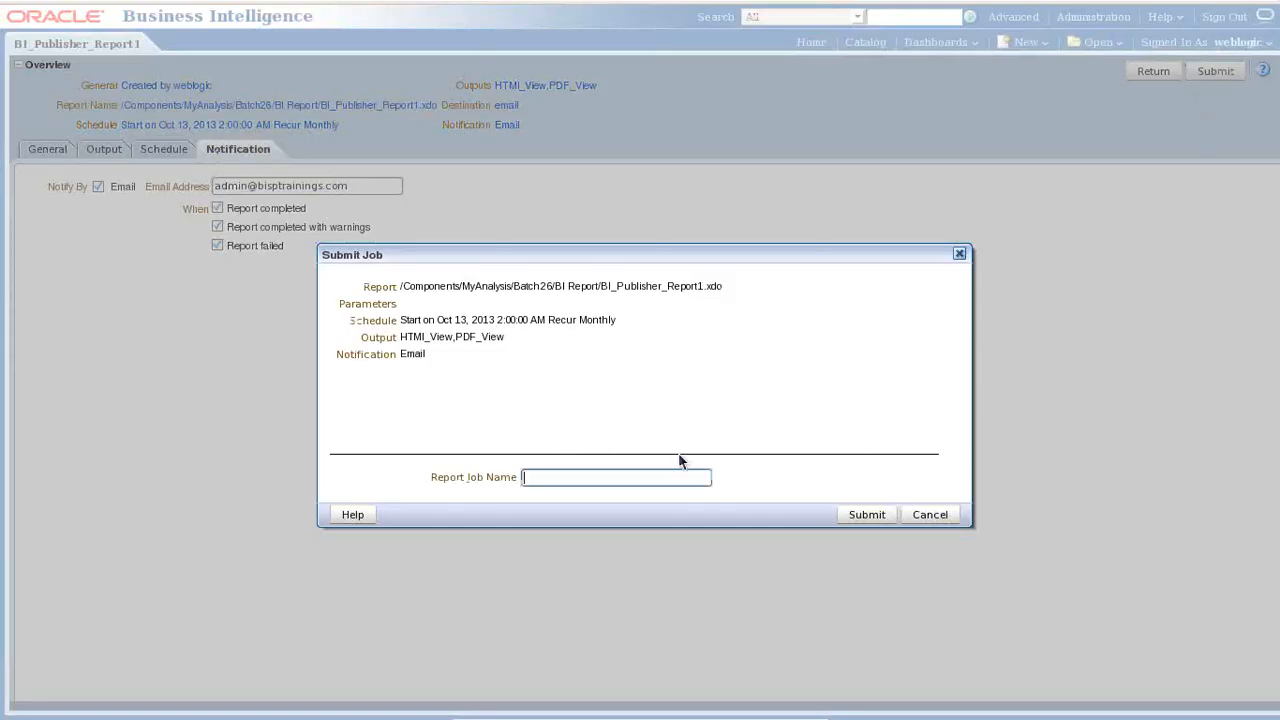
{"action": "type", "text": "Monthly_Transaction"}
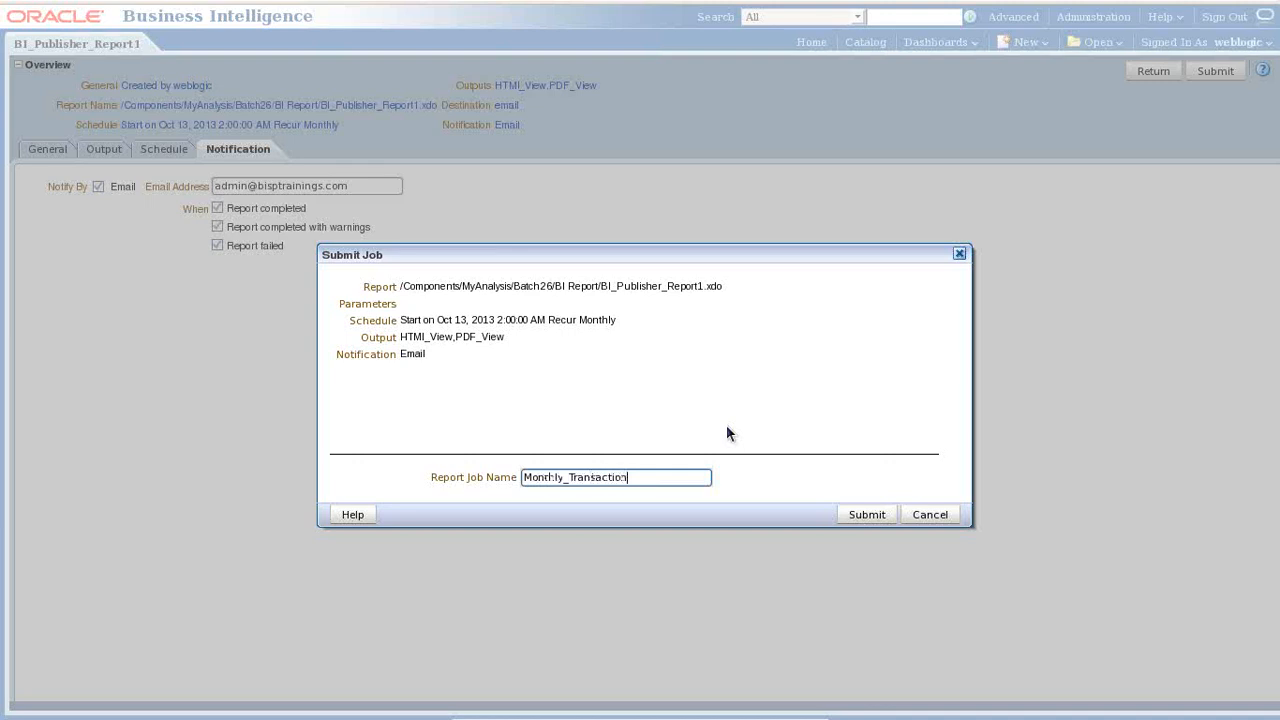
{"action": "type", "text": "_Job"}
{"action": "left_click", "coordinate": [867, 514]}
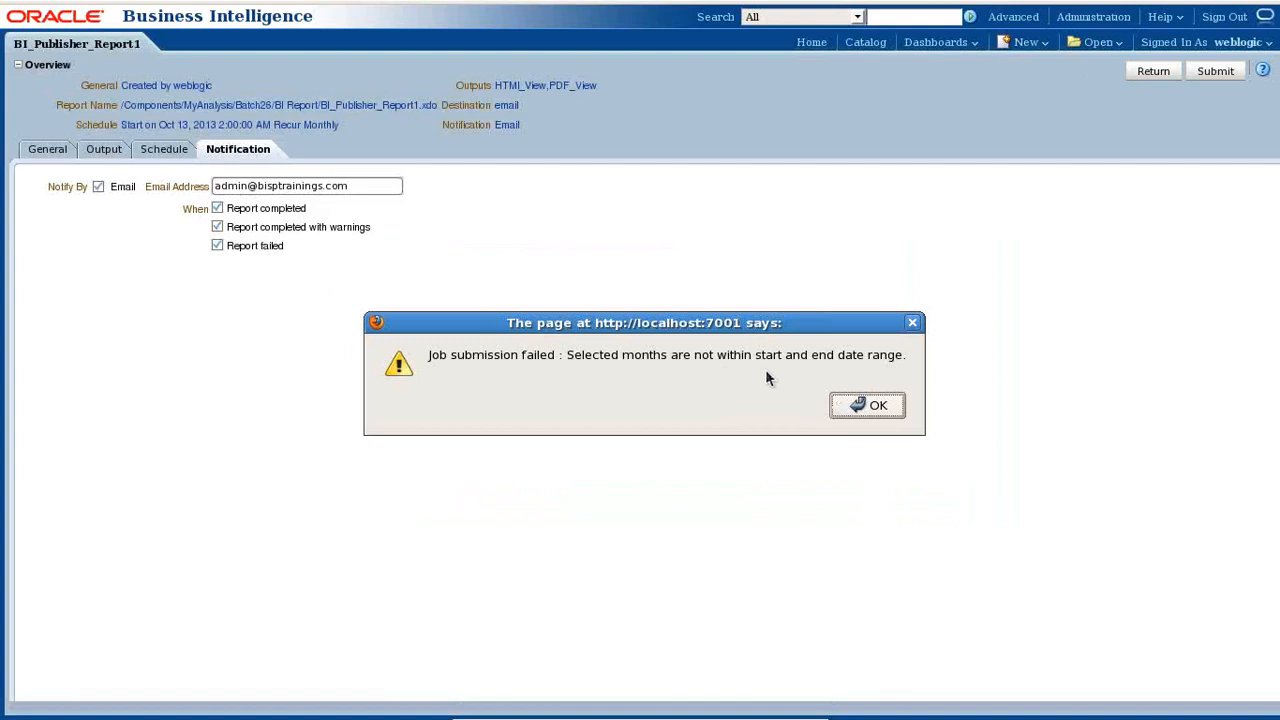
{"action": "left_click", "coordinate": [868, 408]}
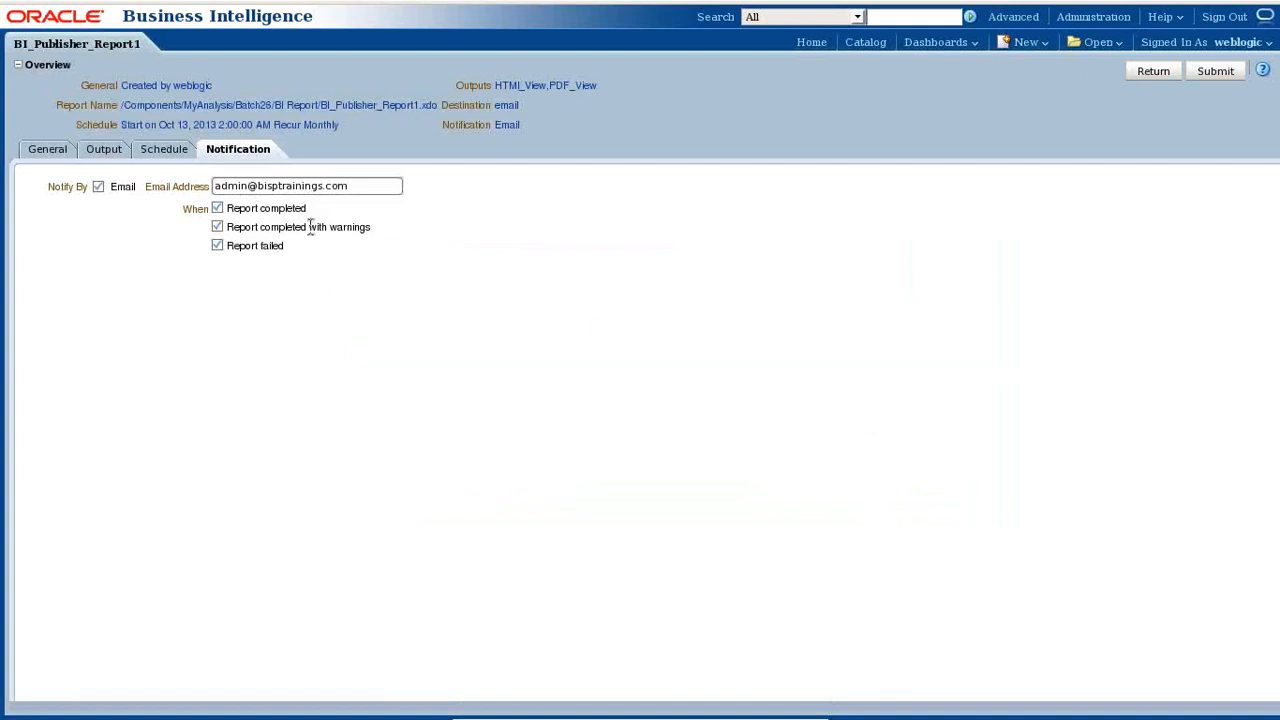
- Move the schedule end date to Dec 31, 2013 and submit Monthly_Transaction_Job
{"action": "left_click", "coordinate": [168, 150]}
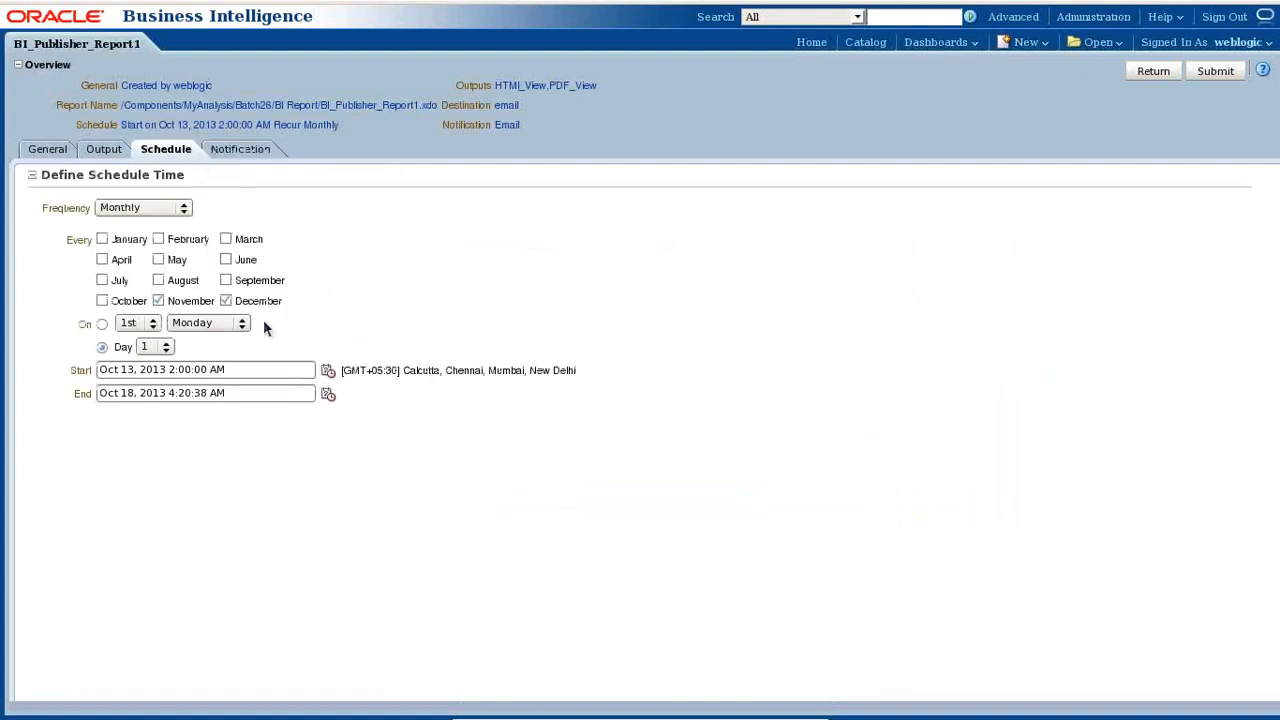
{"action": "left_click", "coordinate": [328, 396]}
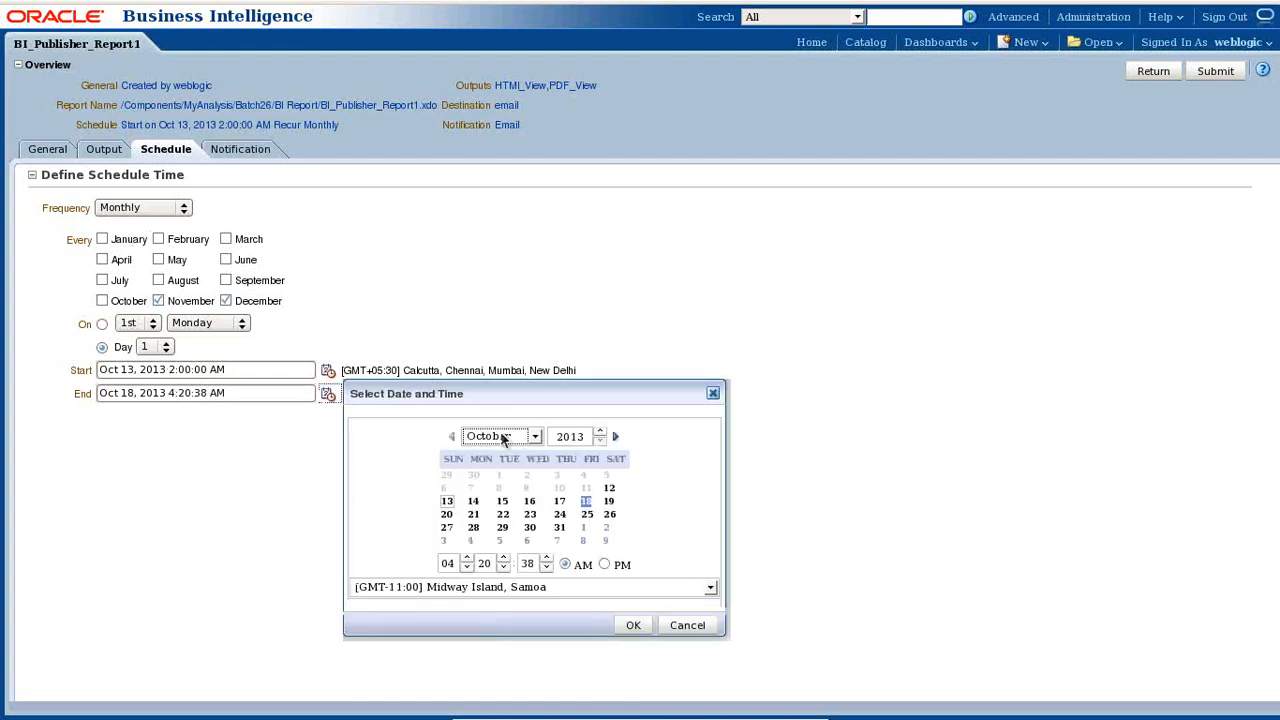
{"action": "left_click", "coordinate": [503, 440]}
{"action": "left_click", "coordinate": [497, 600]}
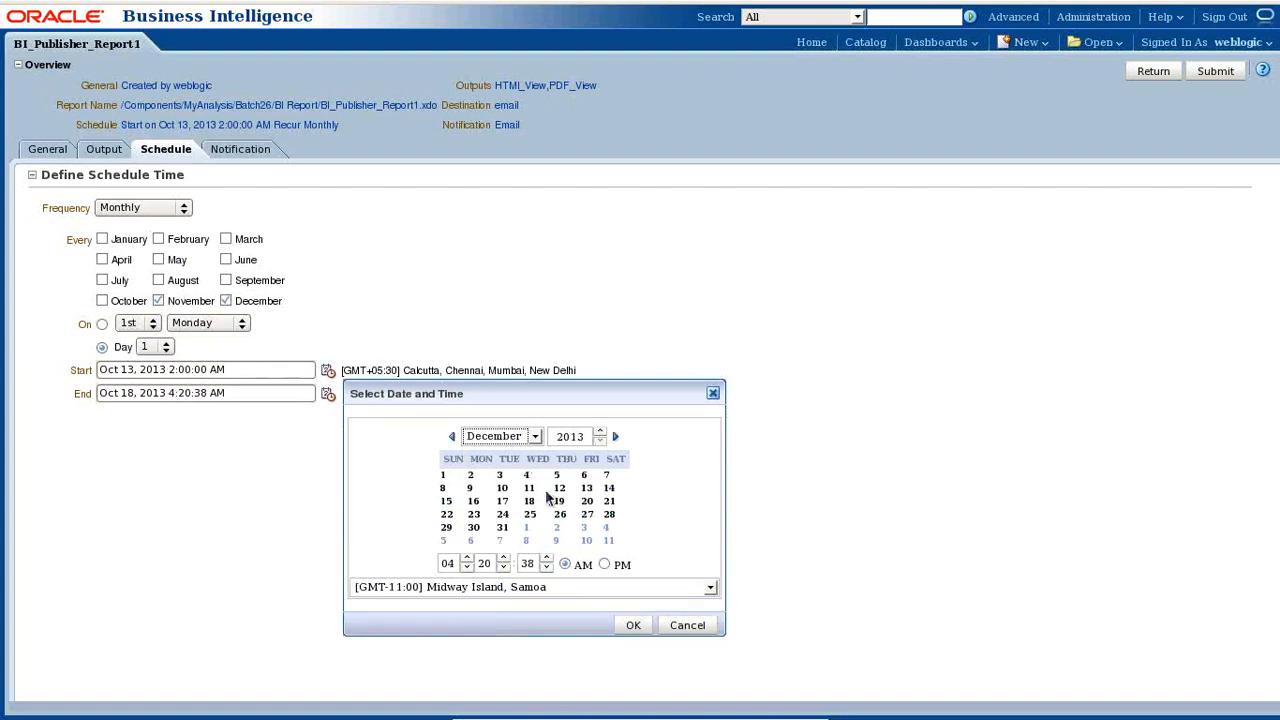
{"action": "left_click", "coordinate": [502, 530]}
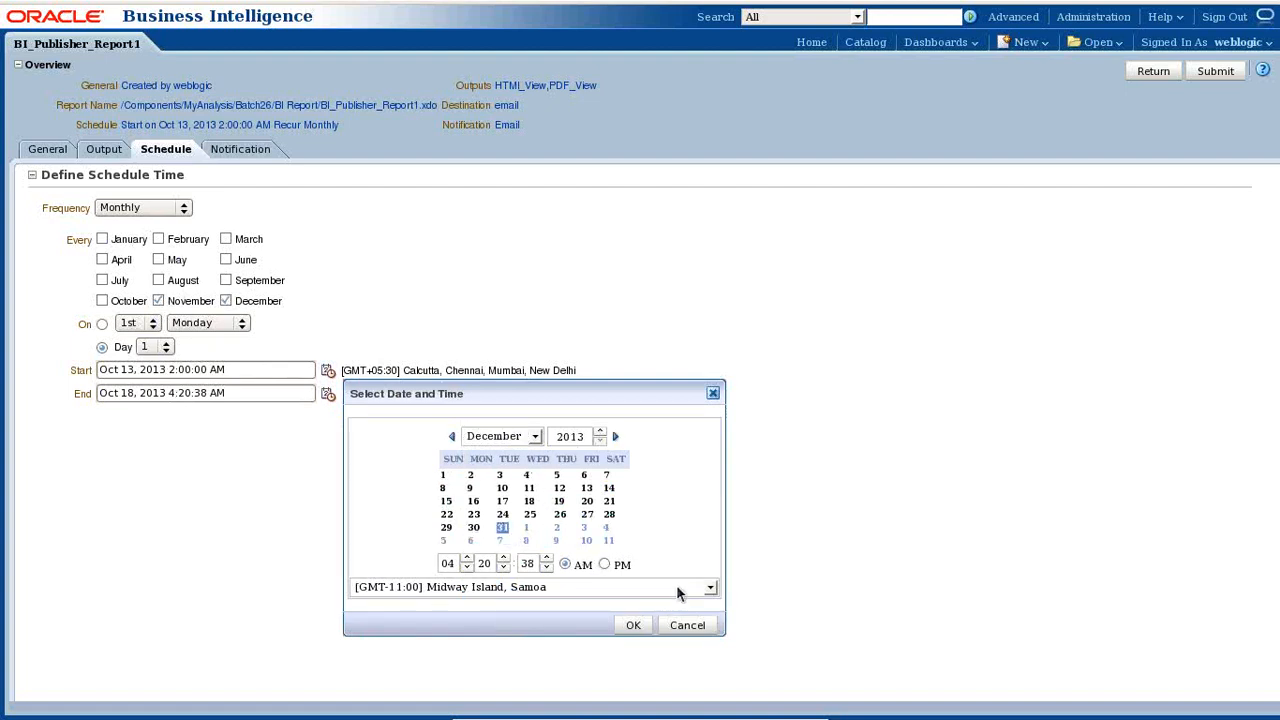
{"action": "left_click", "coordinate": [643, 627]}
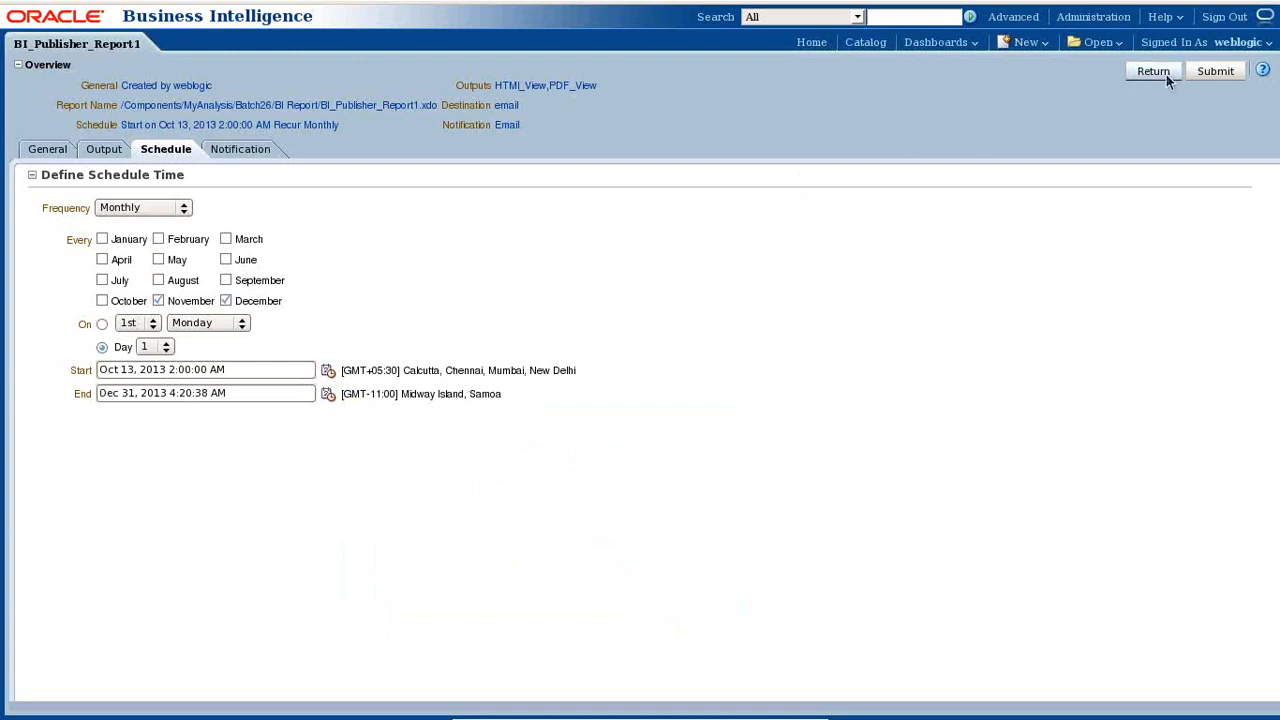
{"action": "left_click", "coordinate": [1213, 71]}
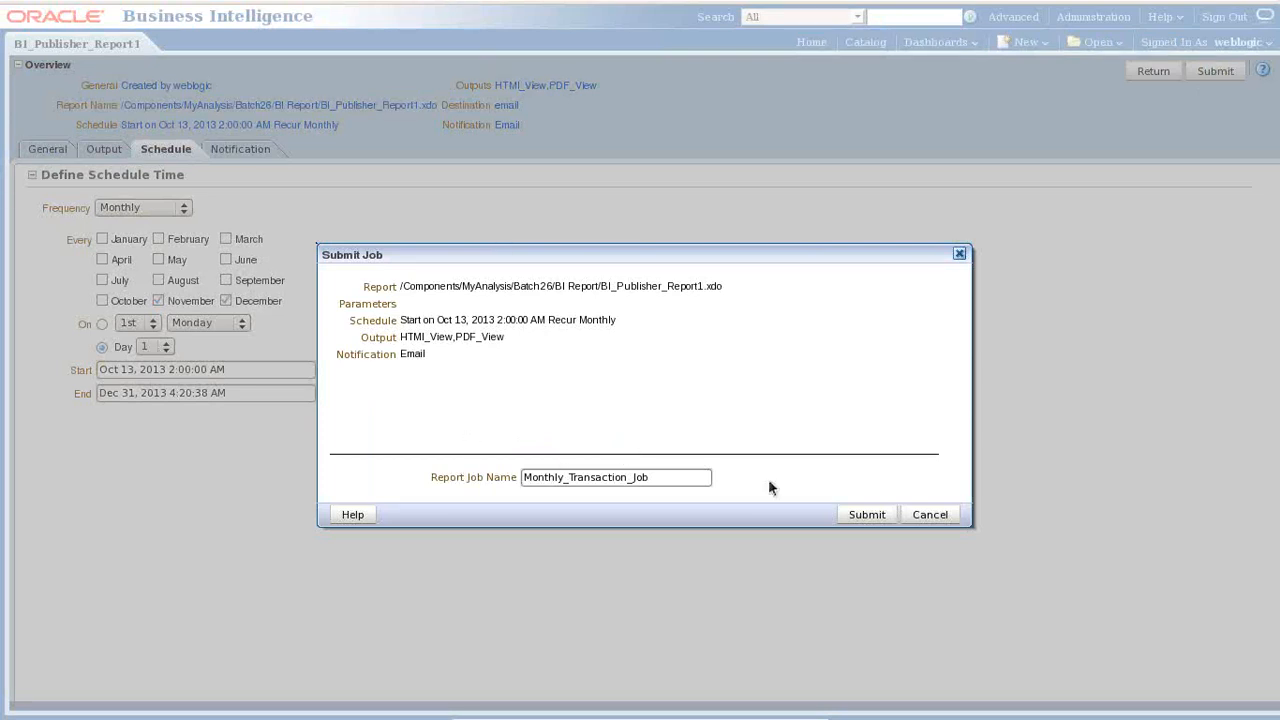
{"action": "left_click", "coordinate": [862, 514]}
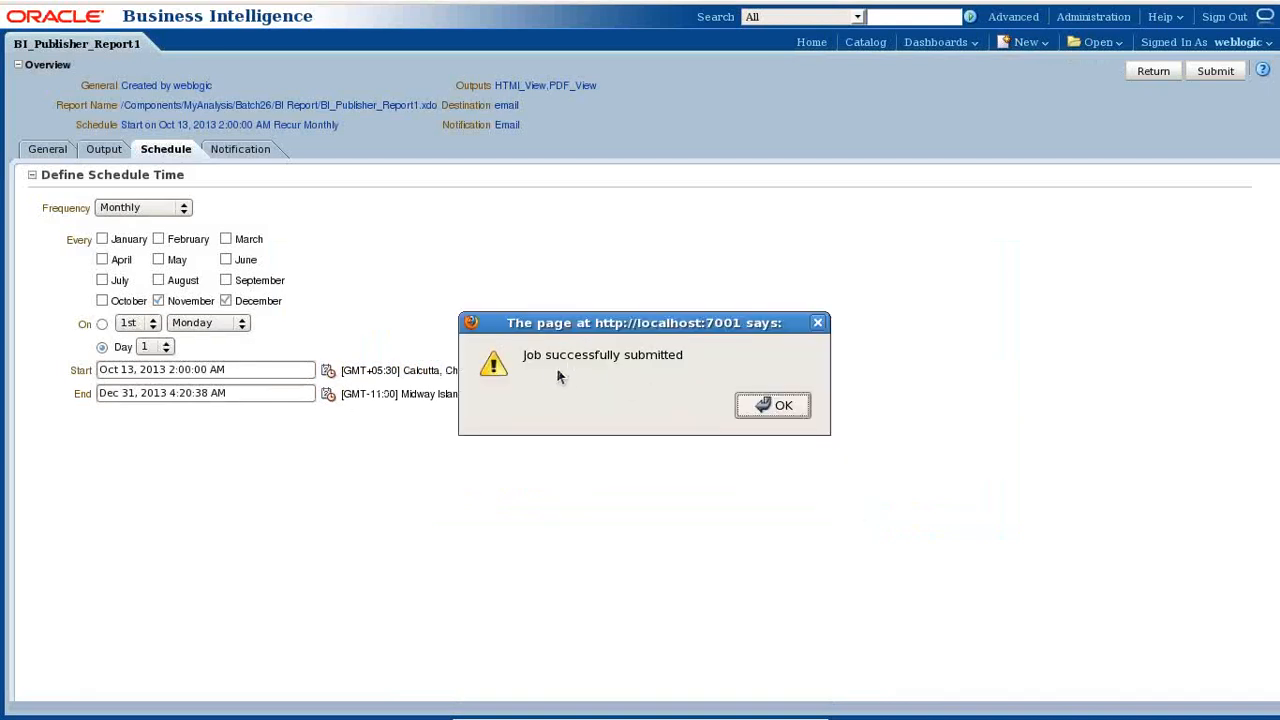
- Change the frequency to every 1 minute, resubmit the job, and leave the scheduling page
{"action": "left_click", "coordinate": [804, 408]}
{"action": "left_click", "coordinate": [137, 209]}
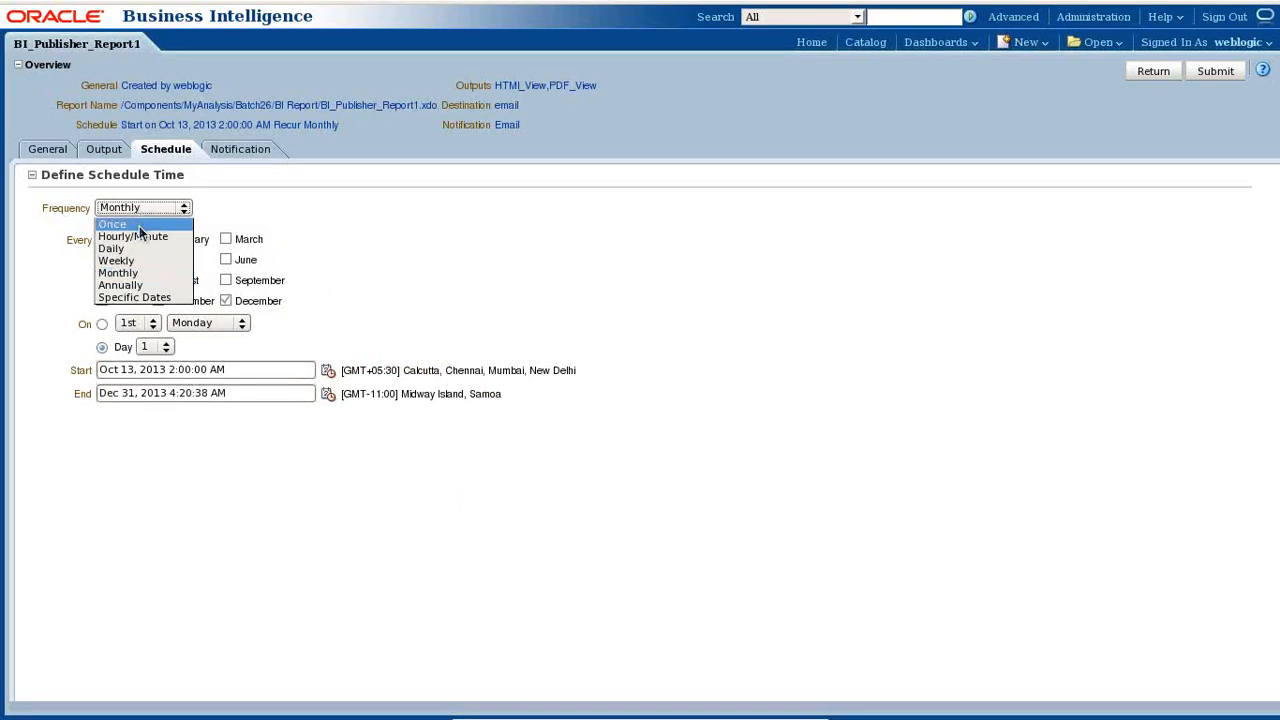
{"action": "left_click", "coordinate": [135, 237]}
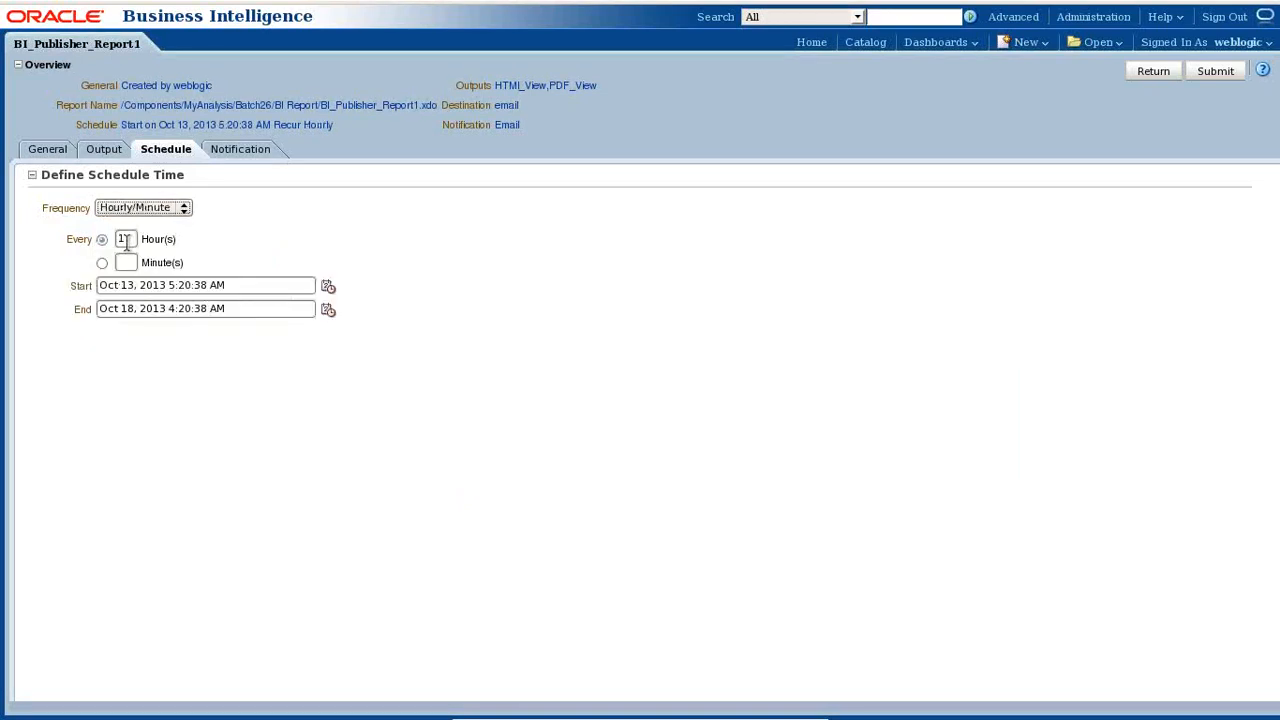
{"action": "left_click", "coordinate": [102, 262]}
{"action": "left_click", "coordinate": [123, 262]}
{"action": "type", "text": "1"}
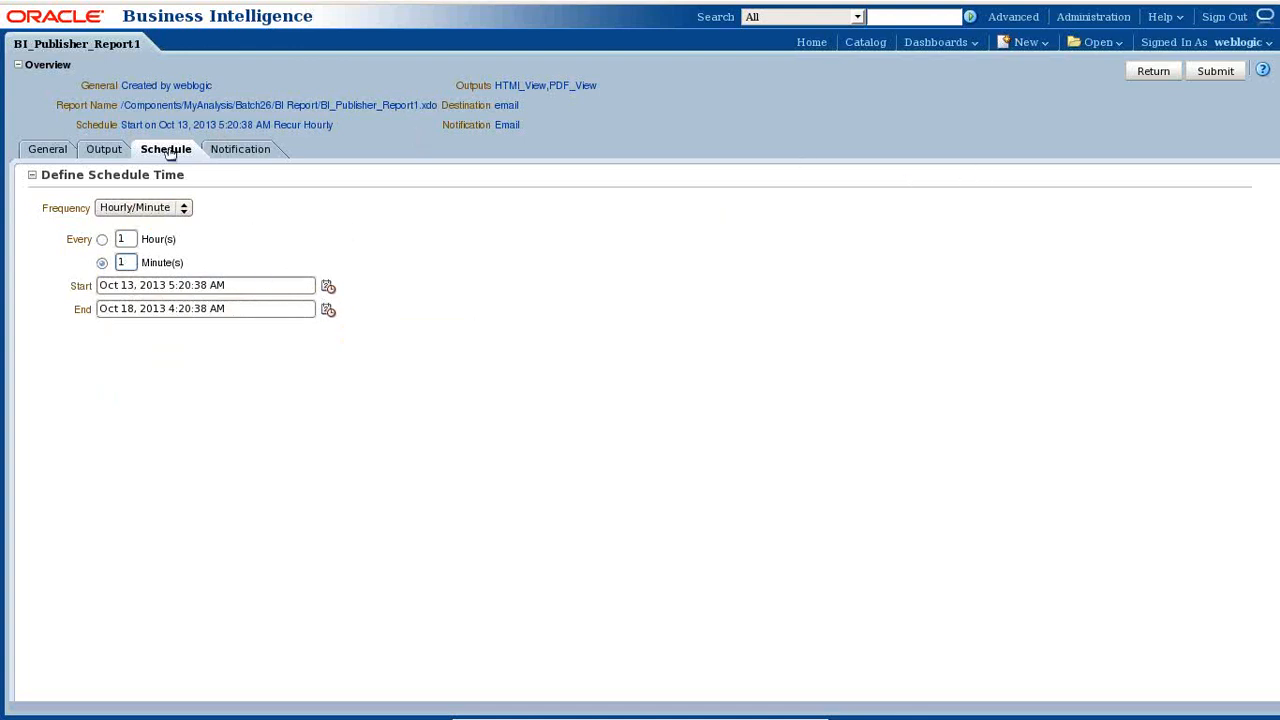
{"action": "left_click", "coordinate": [1230, 78]}
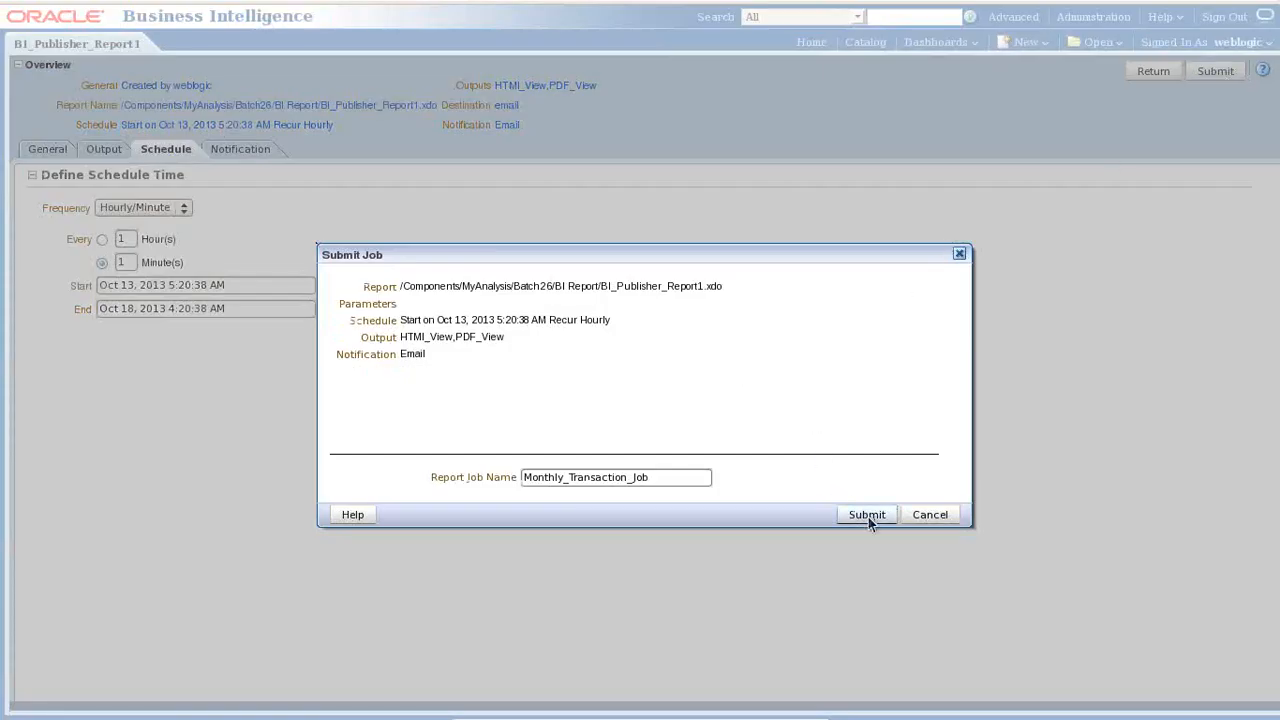
{"action": "left_click", "coordinate": [867, 515]}
{"action": "left_click", "coordinate": [793, 411]}
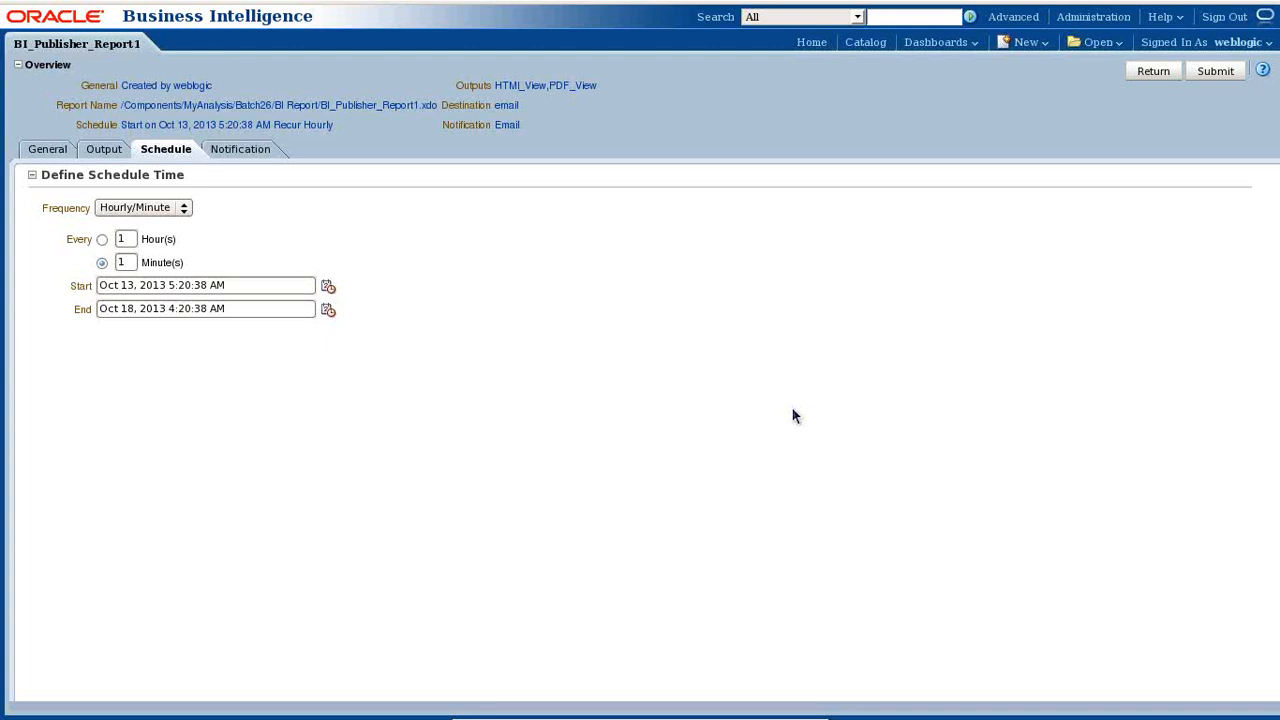
{"action": "left_click", "coordinate": [1152, 71]}
{"action": "left_click", "coordinate": [1153, 71]}
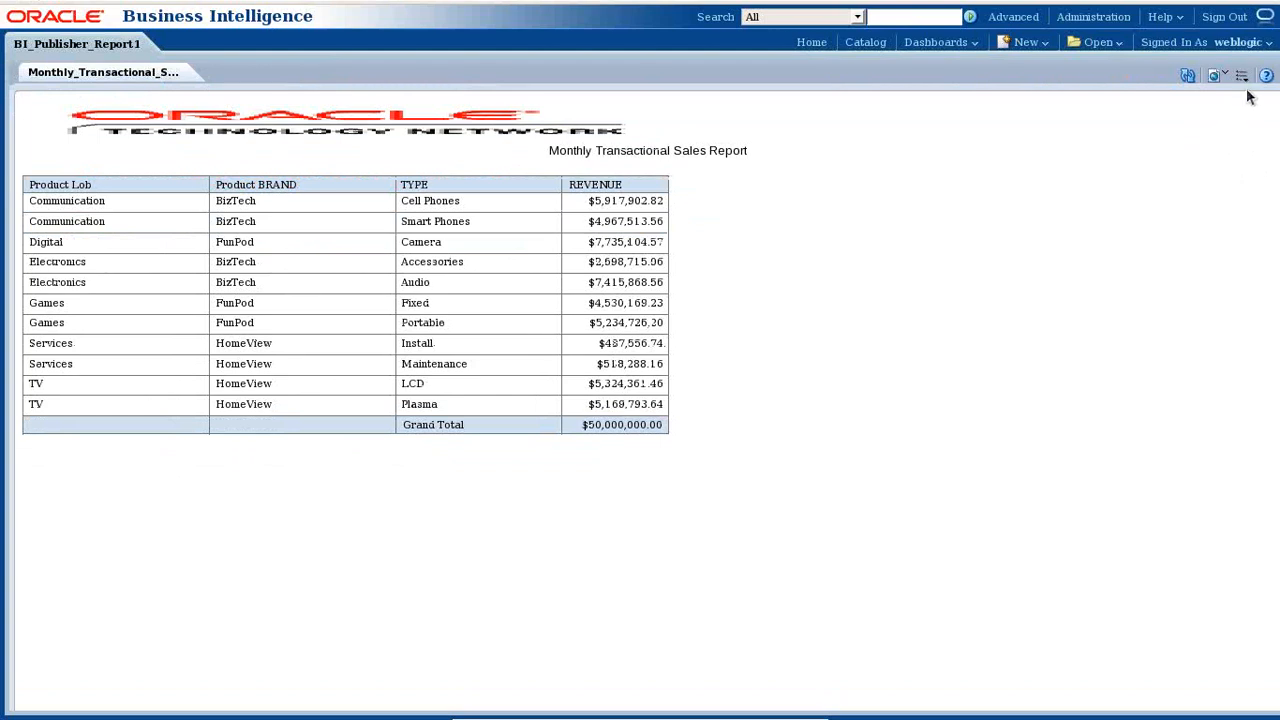
{"action": "left_click", "coordinate": [1241, 76]}
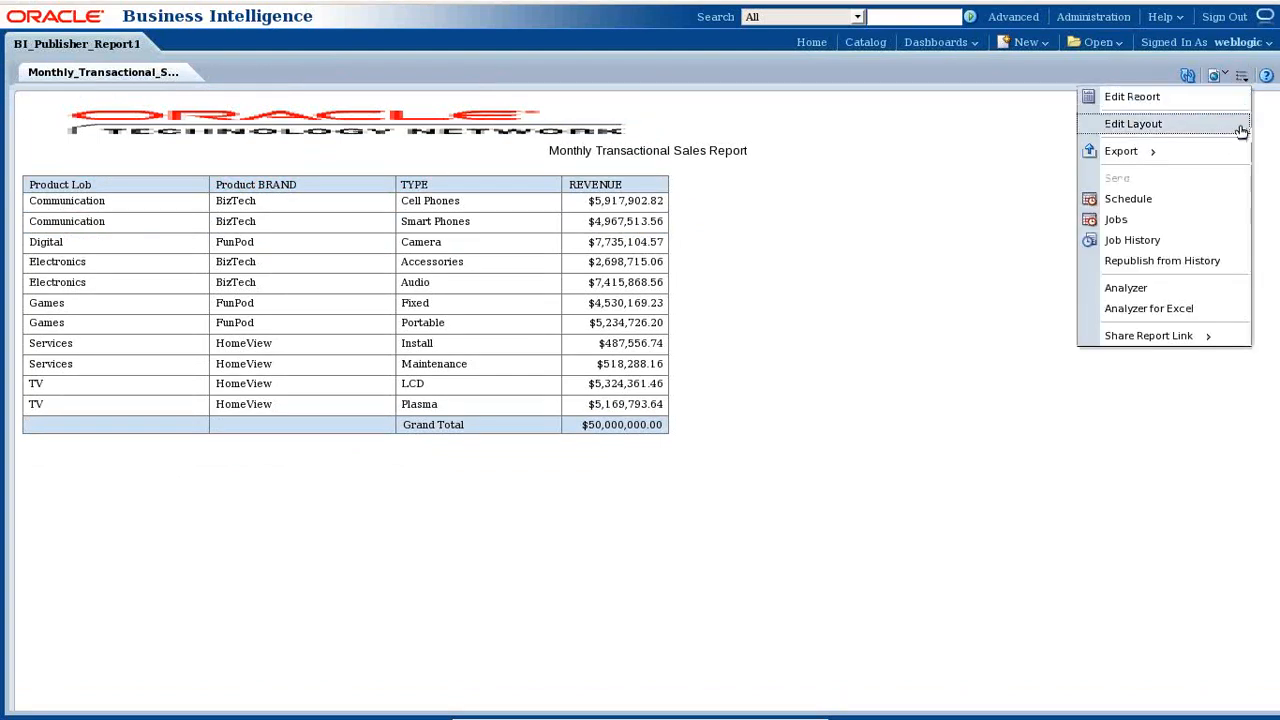
{"action": "left_click", "coordinate": [1128, 241]}
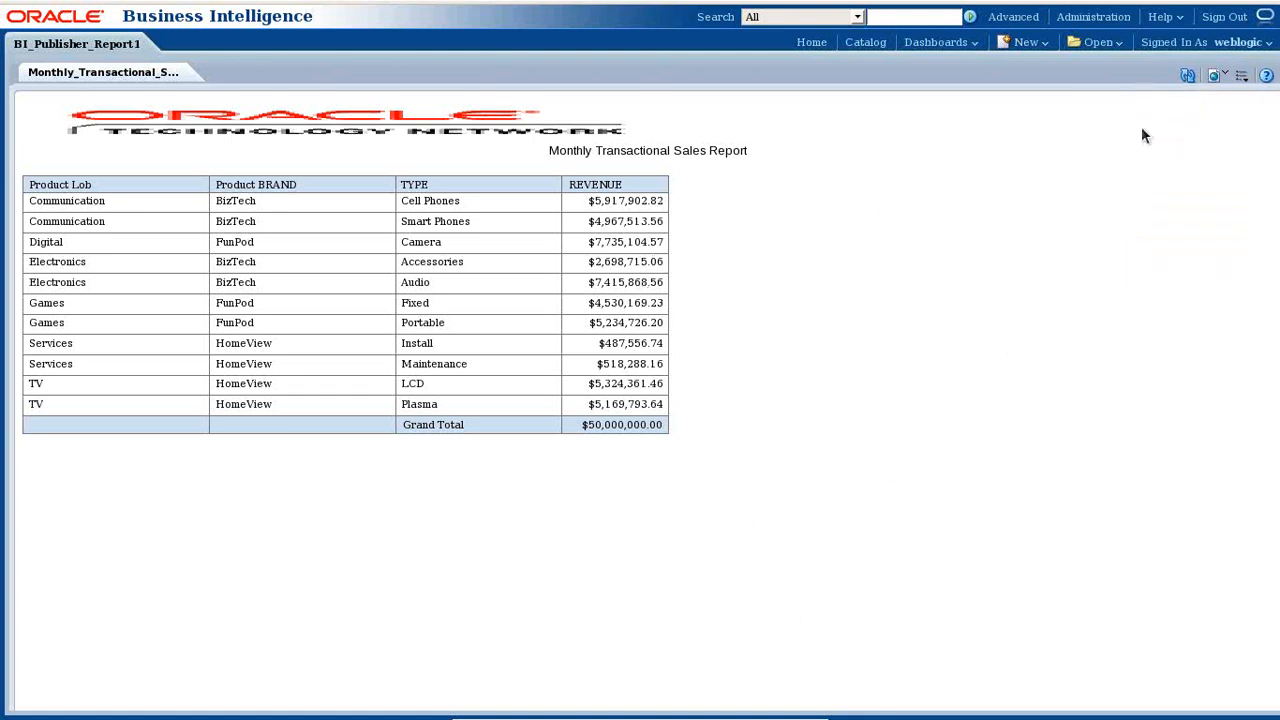
{"action": "left_click", "coordinate": [1241, 76]}
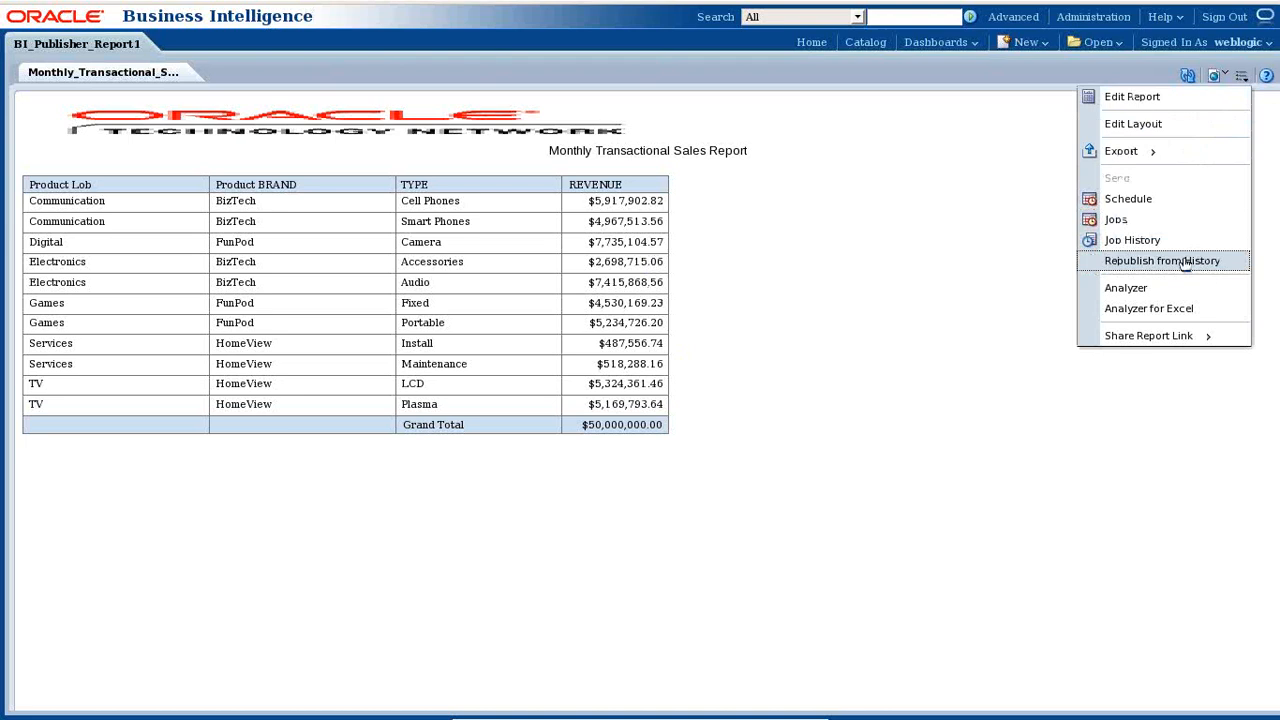
{"action": "left_click", "coordinate": [1136, 248]}
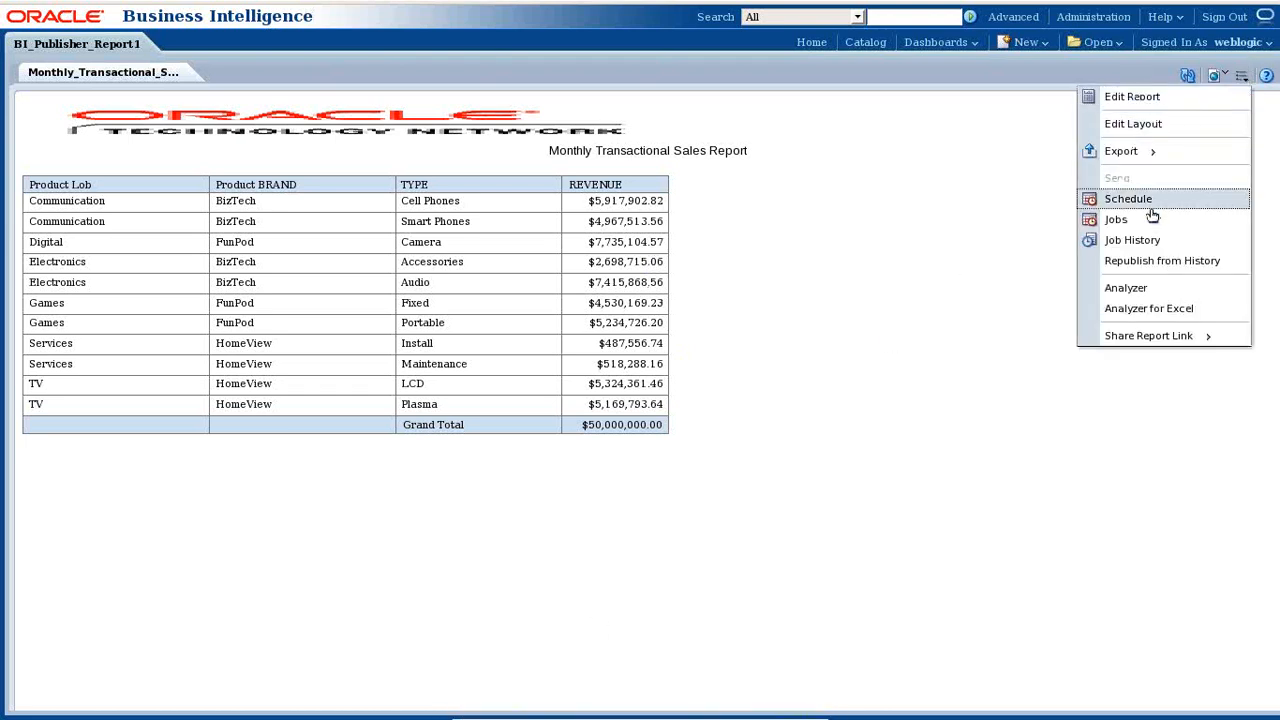
{"action": "left_click", "coordinate": [1093, 249]}
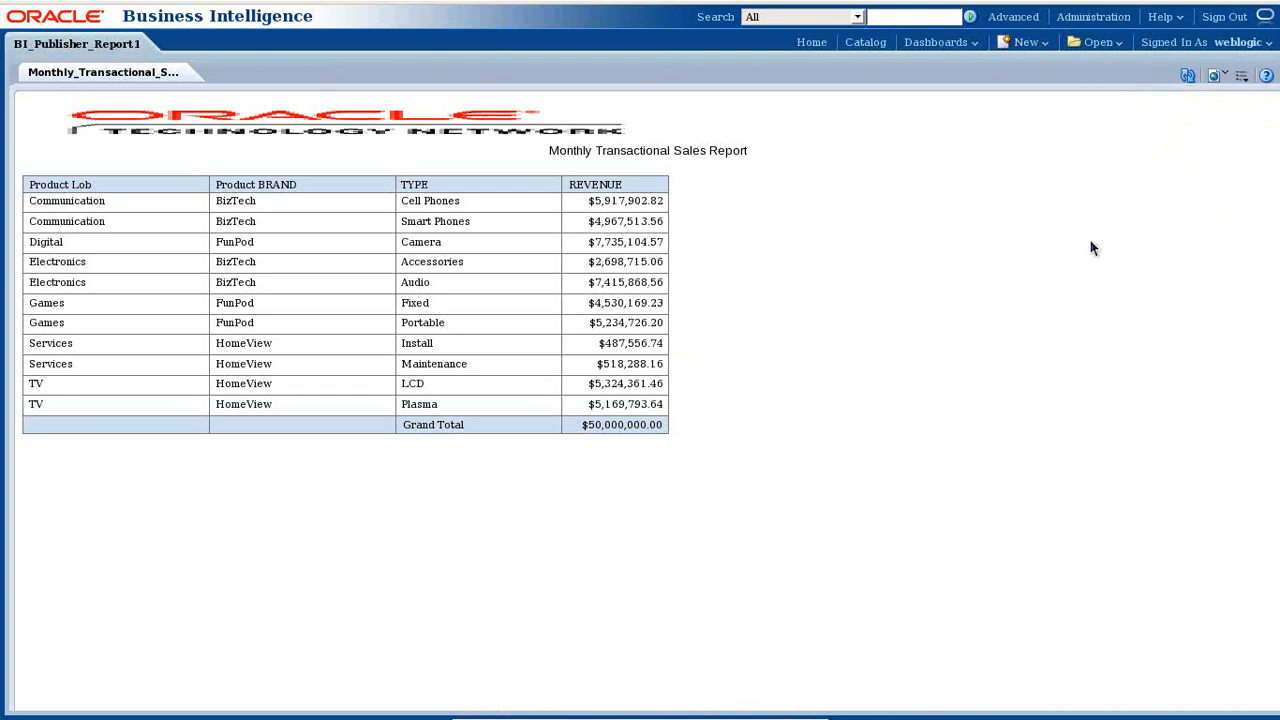
{"action": "mouse_move", "coordinate": [204, 4]}
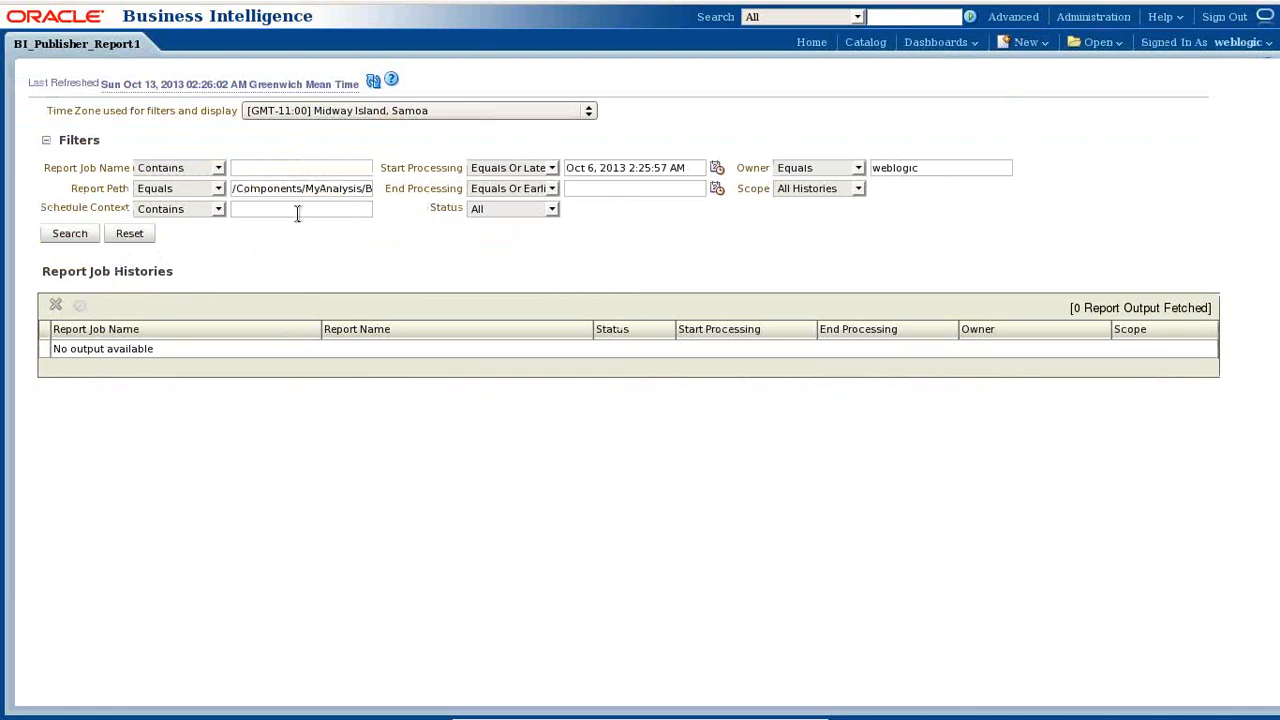
- Set the processing date range from Sep 1 to Oct 13, 2013 and search job history
{"action": "left_click", "coordinate": [718, 172]}
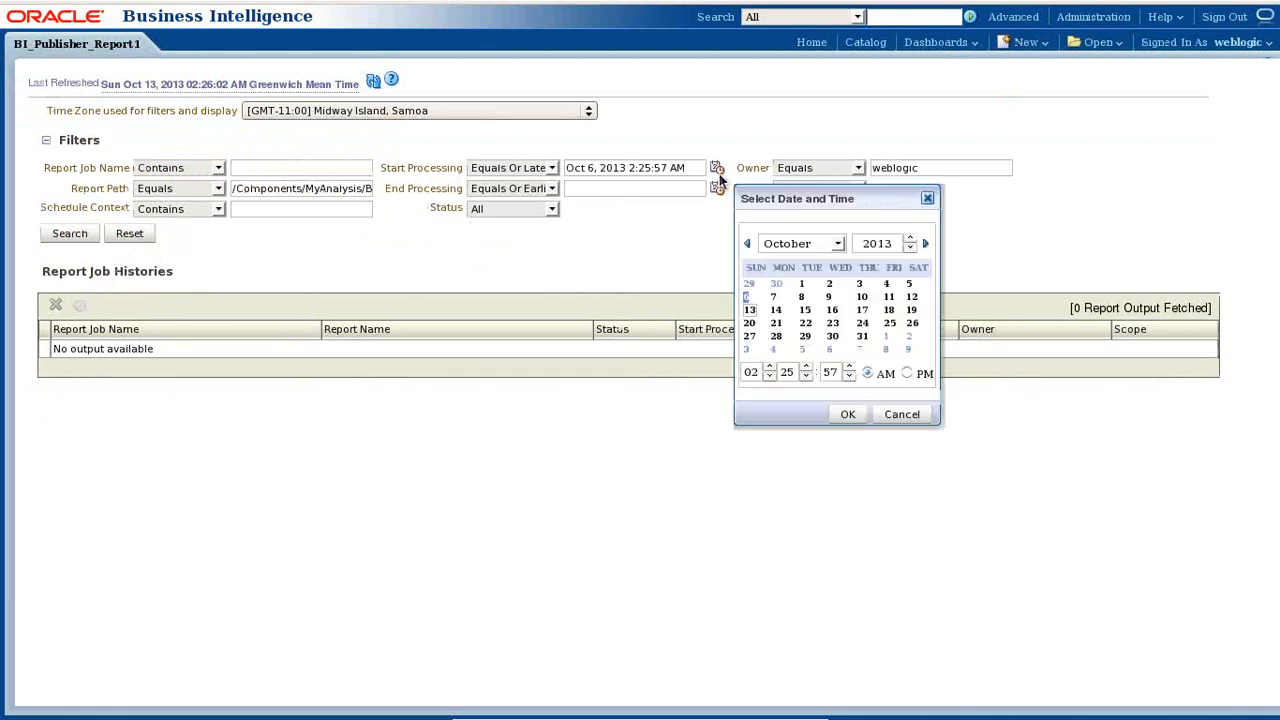
{"action": "left_click", "coordinate": [783, 244]}
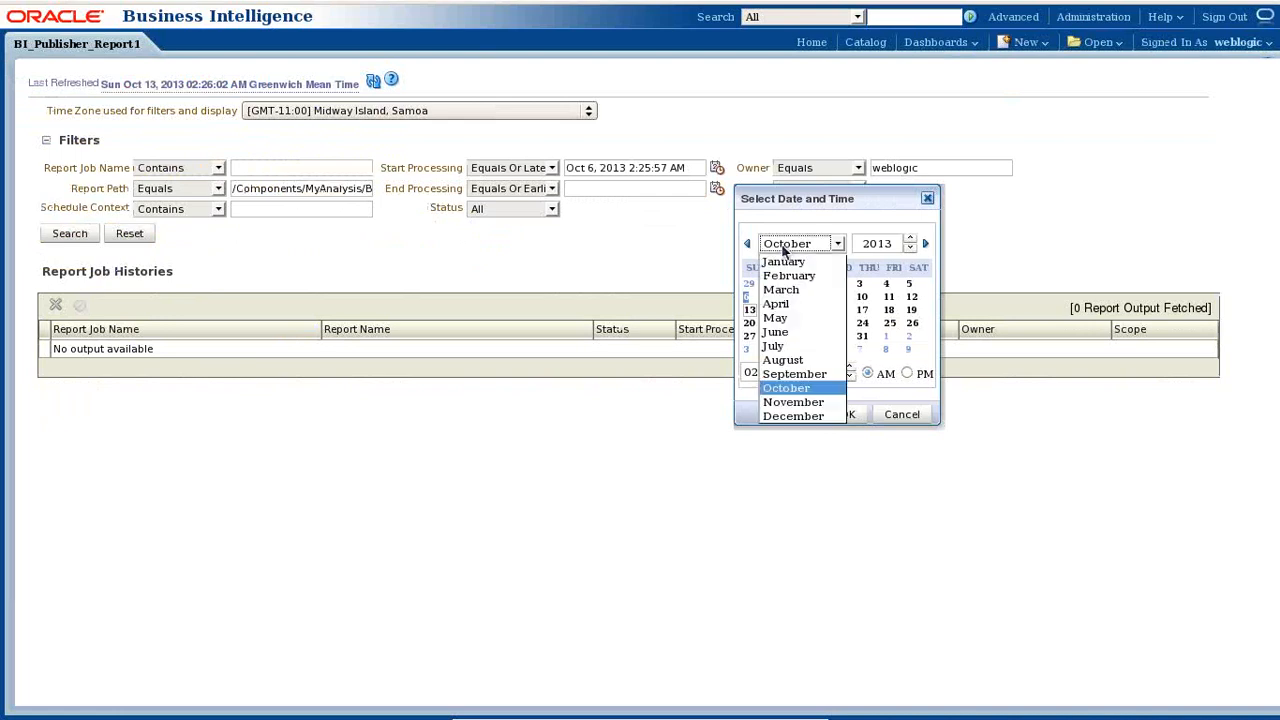
{"action": "left_click", "coordinate": [795, 373]}
{"action": "left_click", "coordinate": [750, 286]}
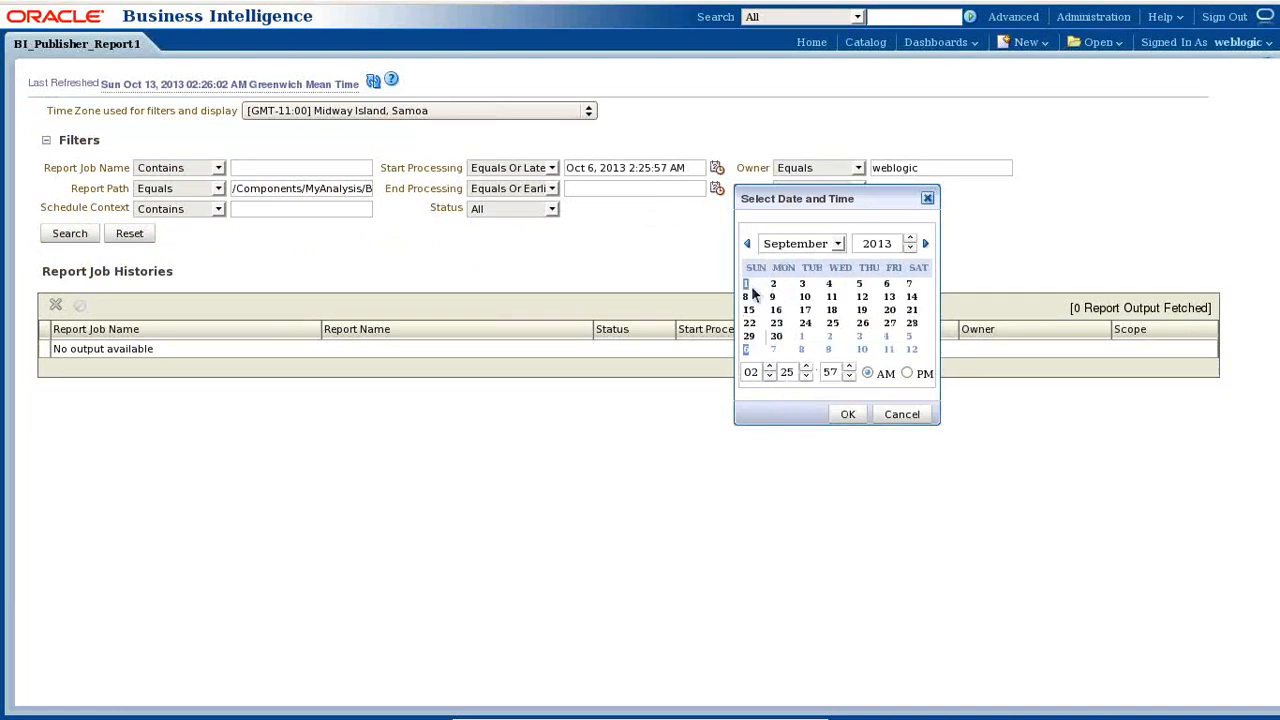
{"action": "left_click", "coordinate": [848, 414]}
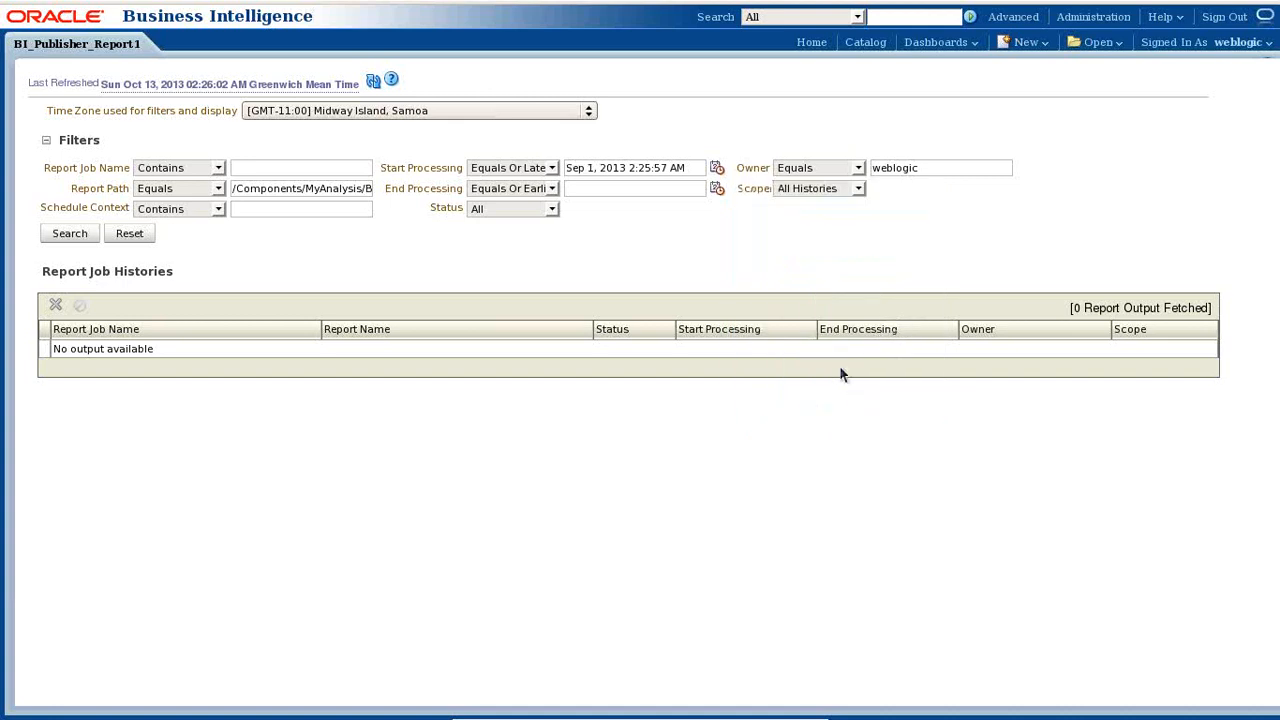
{"action": "left_click", "coordinate": [719, 189]}
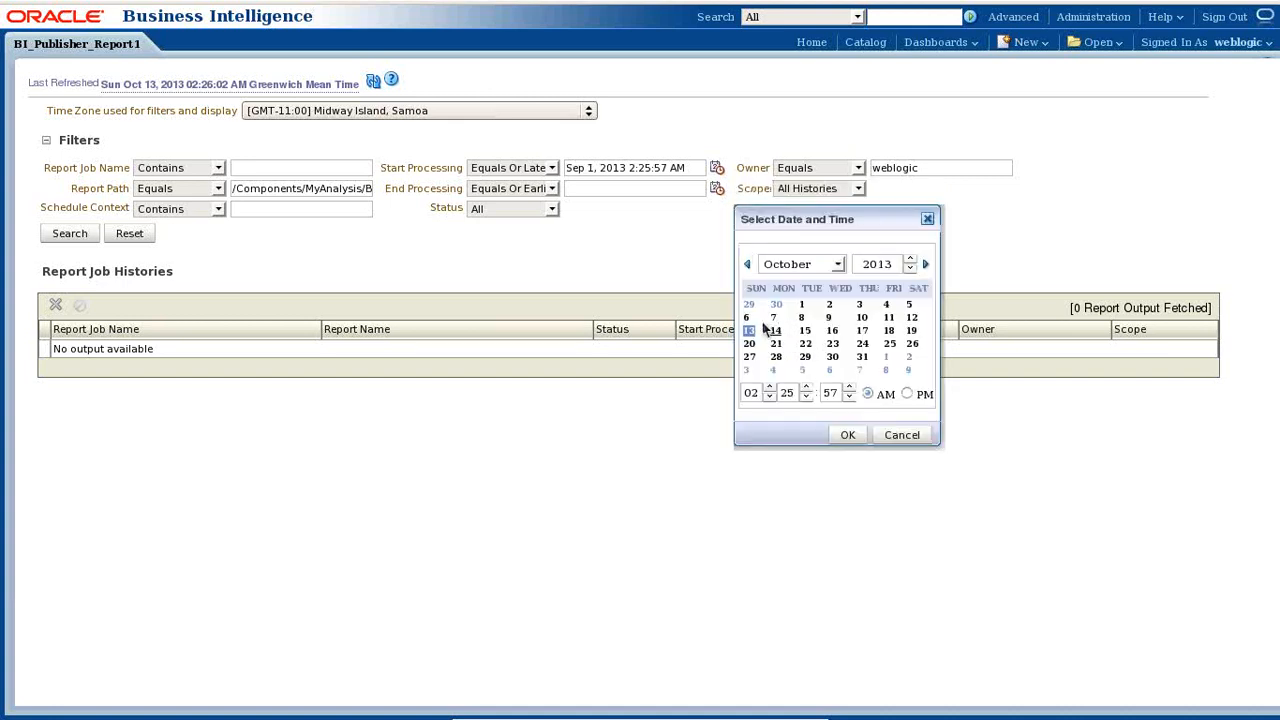
{"action": "left_click", "coordinate": [845, 434]}
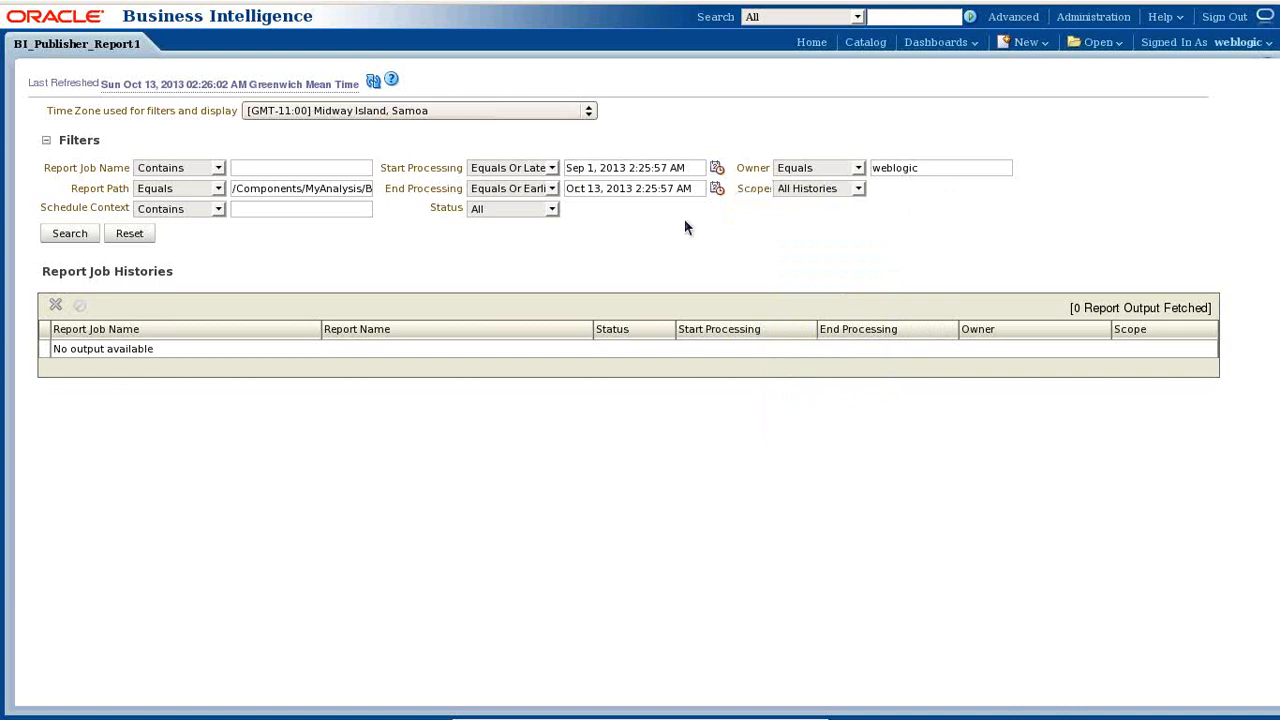
{"action": "left_click", "coordinate": [70, 234]}
- Switch the time zone filter to GMT+05:30 India and rerun the search
{"action": "left_click", "coordinate": [484, 115]}
{"action": "scroll", "coordinate": [445, 305], "scroll_direction": "down", "scroll_amount": 5}
{"action": "scroll", "coordinate": [430, 322], "scroll_direction": "down", "scroll_amount": 9}
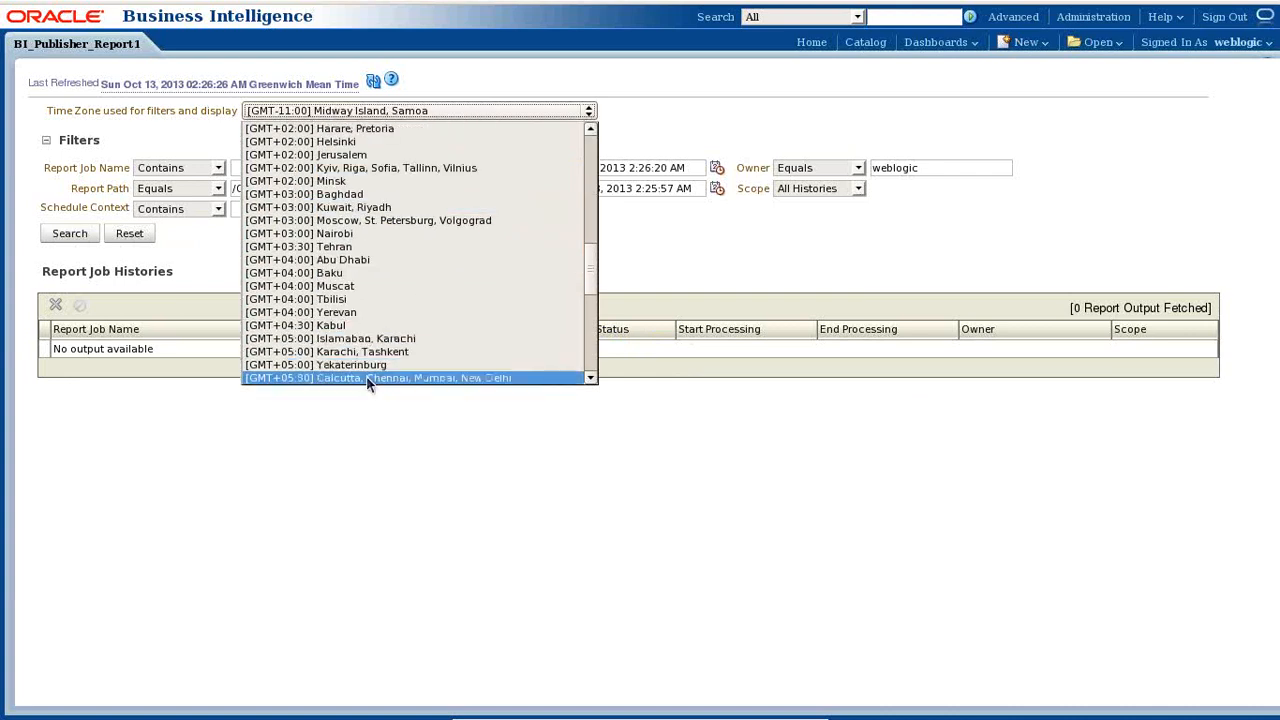
{"action": "left_click", "coordinate": [366, 377]}
{"action": "left_click", "coordinate": [72, 238]}
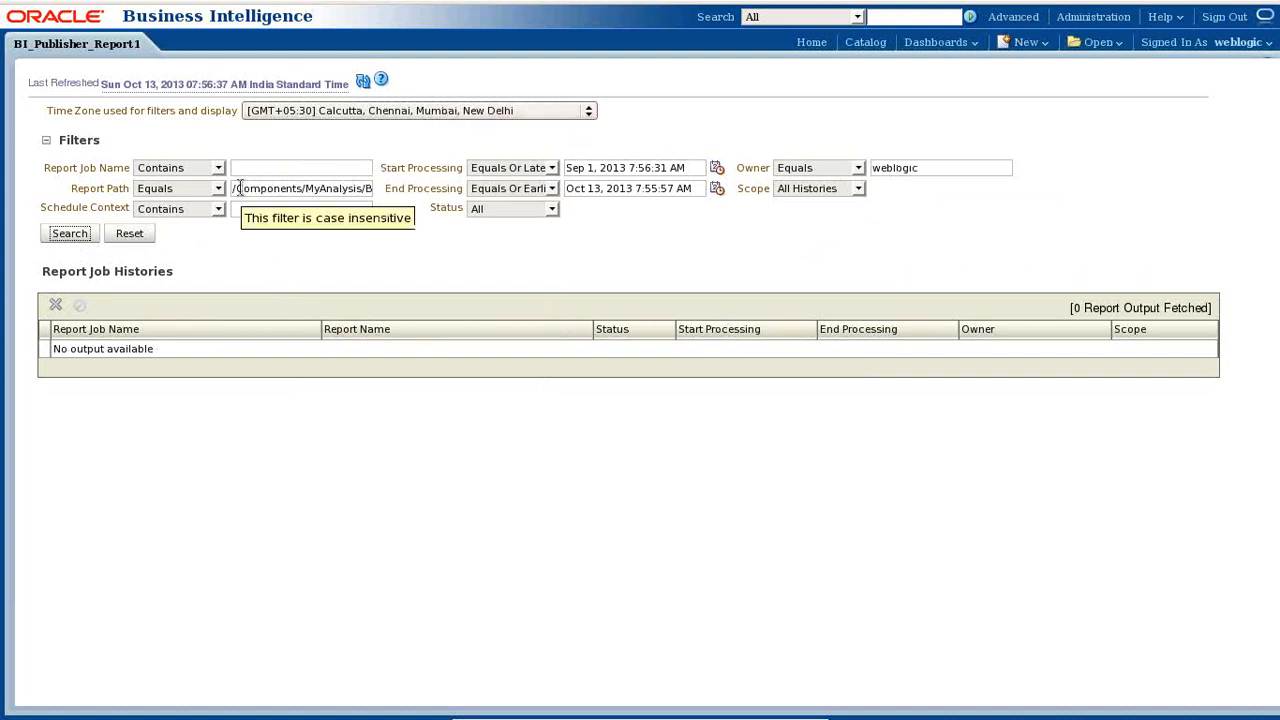
- Clear the Report Path filter and search again, revealing the failed Monthly_Sales_Report job
{"action": "left_click_drag", "start_coordinate": [240, 188], "coordinate": [922, 206]}
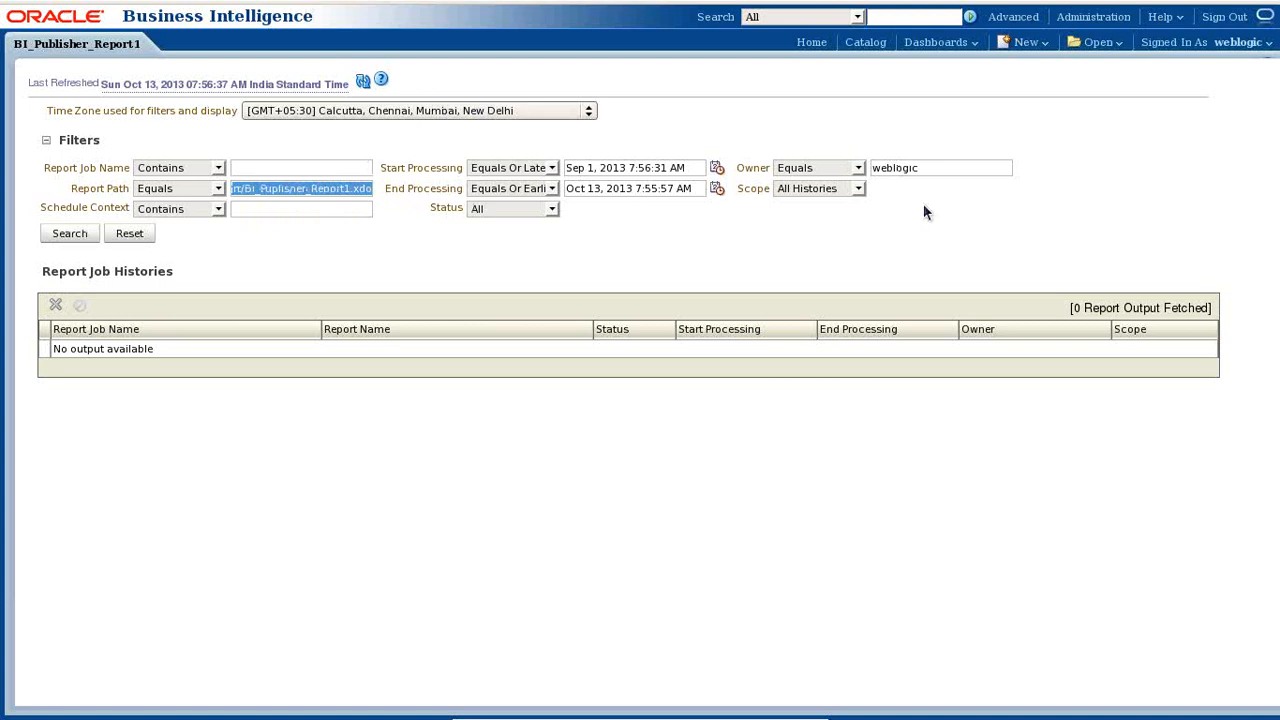
{"action": "key", "text": "Delete"}
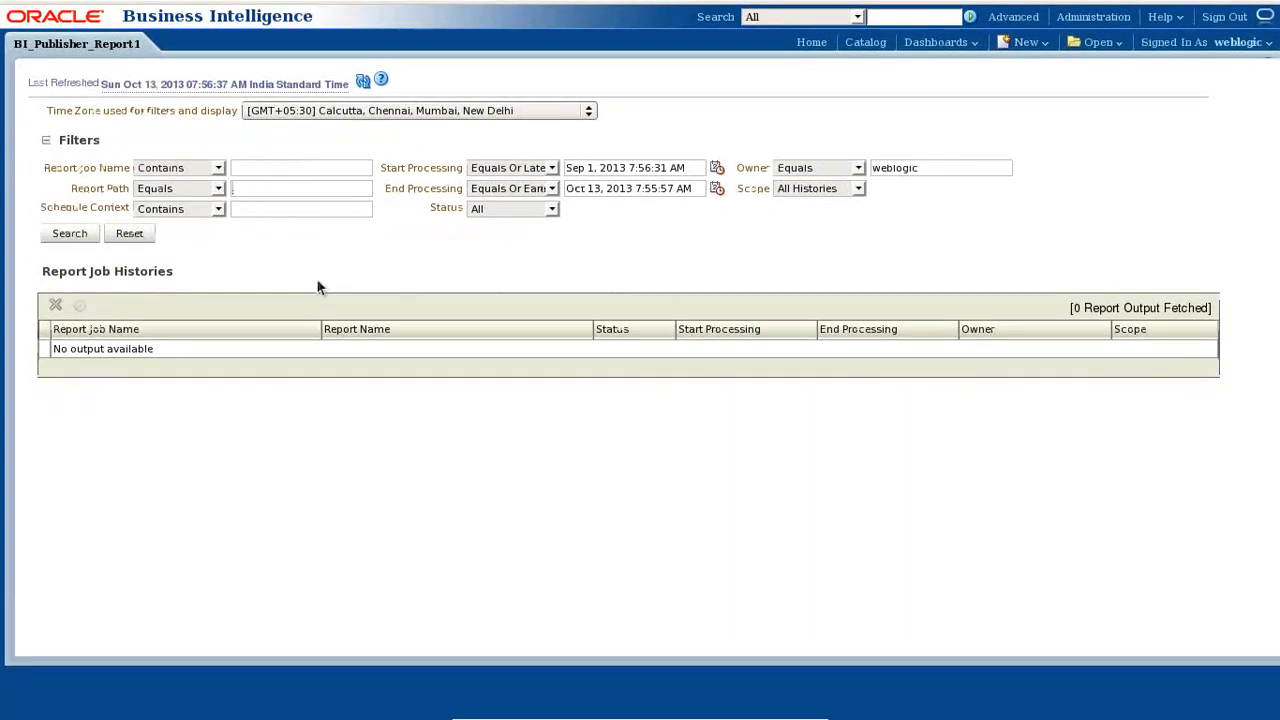
{"action": "left_click", "coordinate": [66, 235]}
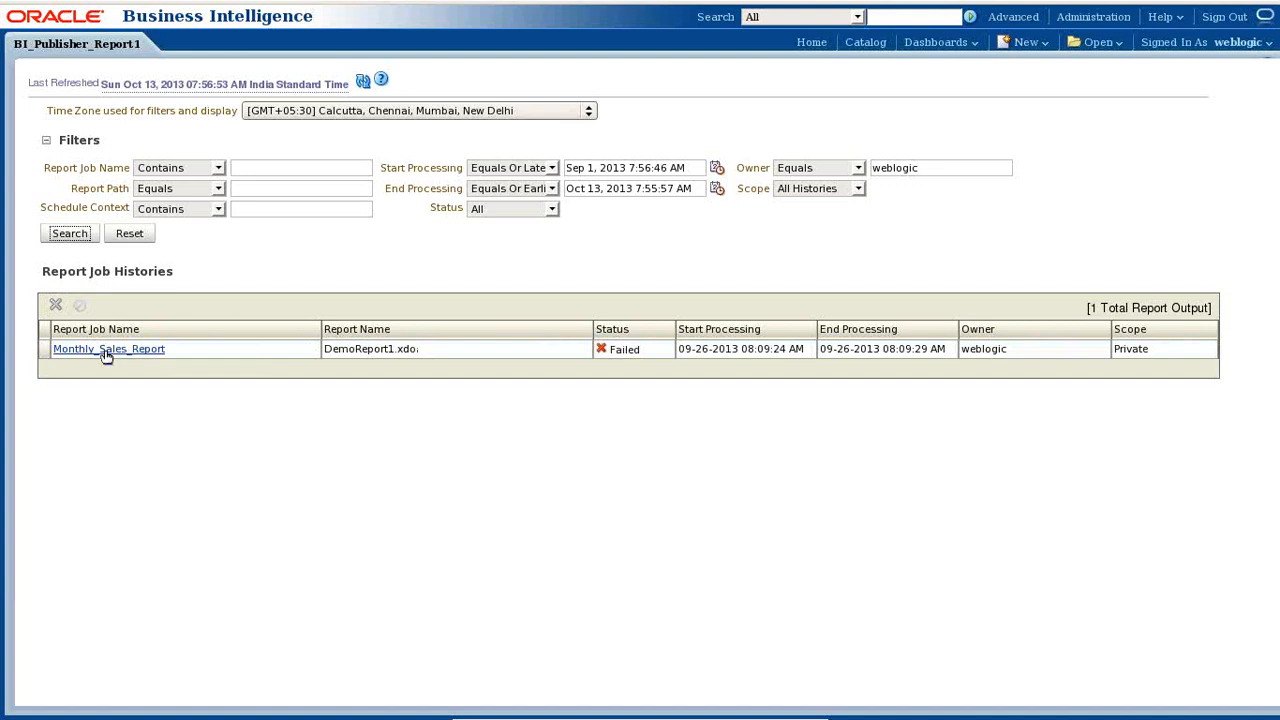
{"action": "left_click_drag", "start_coordinate": [684, 345], "coordinate": [752, 345]}
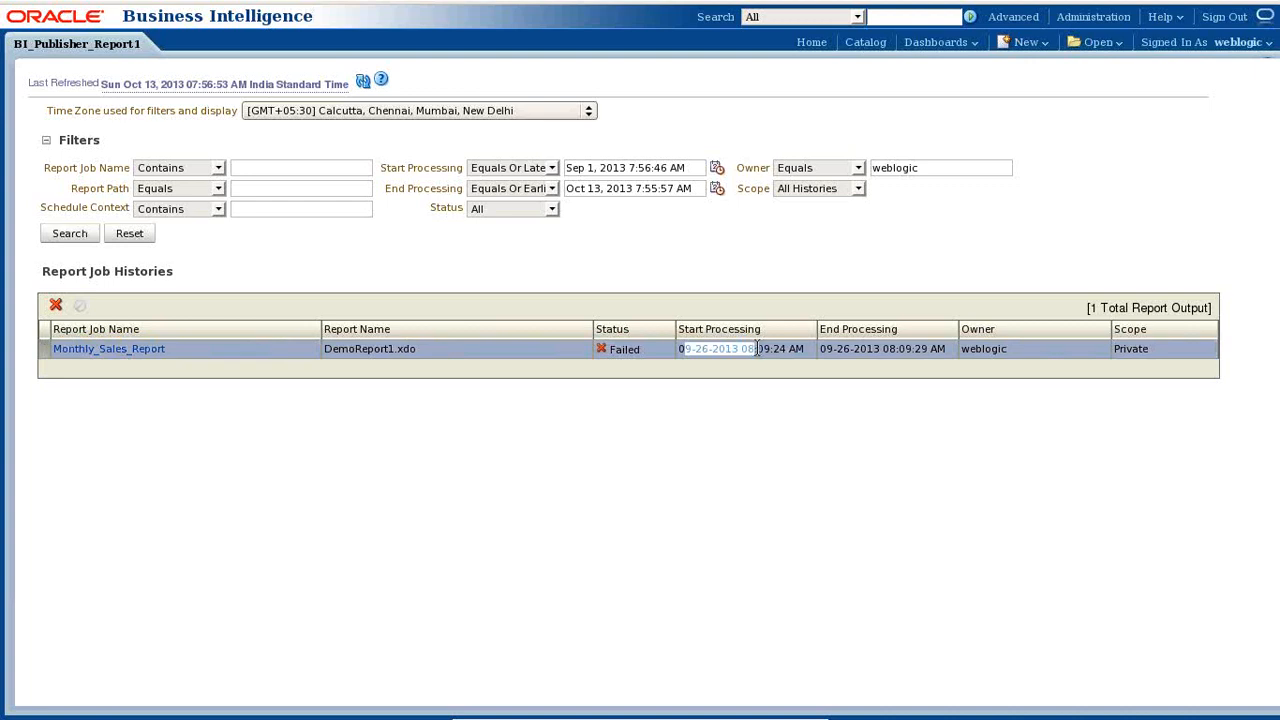
{"action": "left_click", "coordinate": [916, 360]}
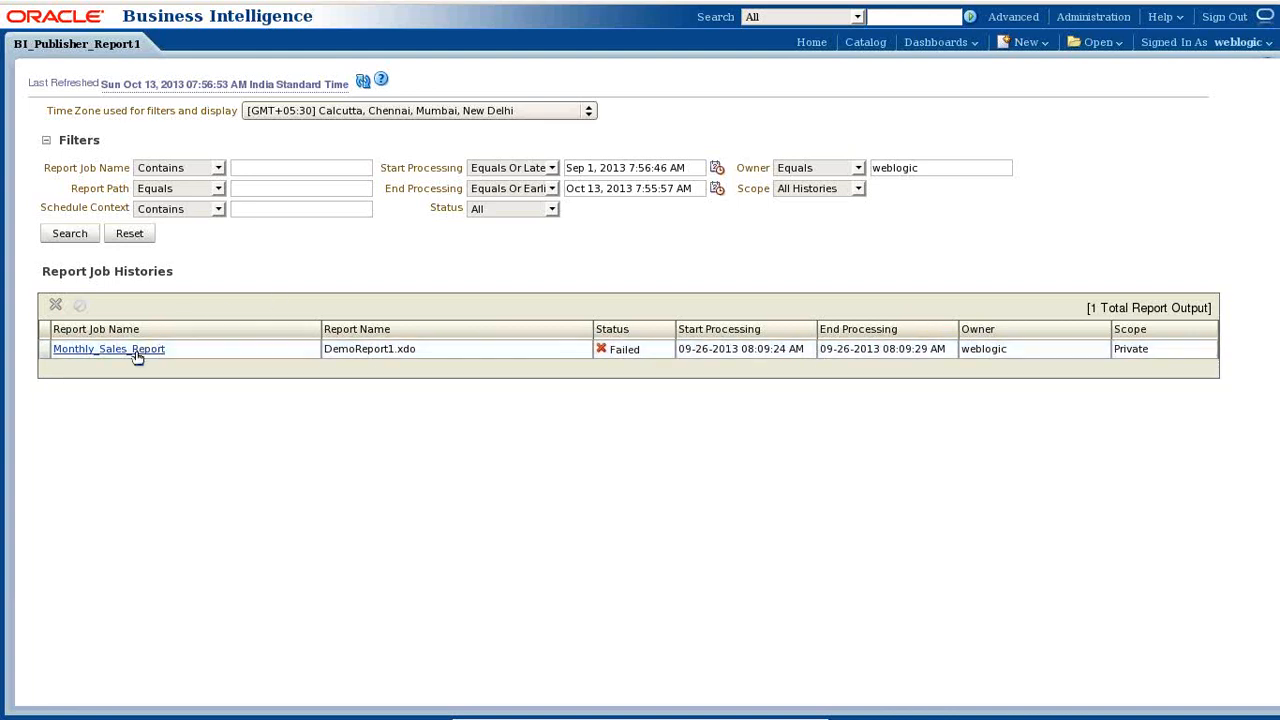
{"action": "left_click", "coordinate": [103, 356]}
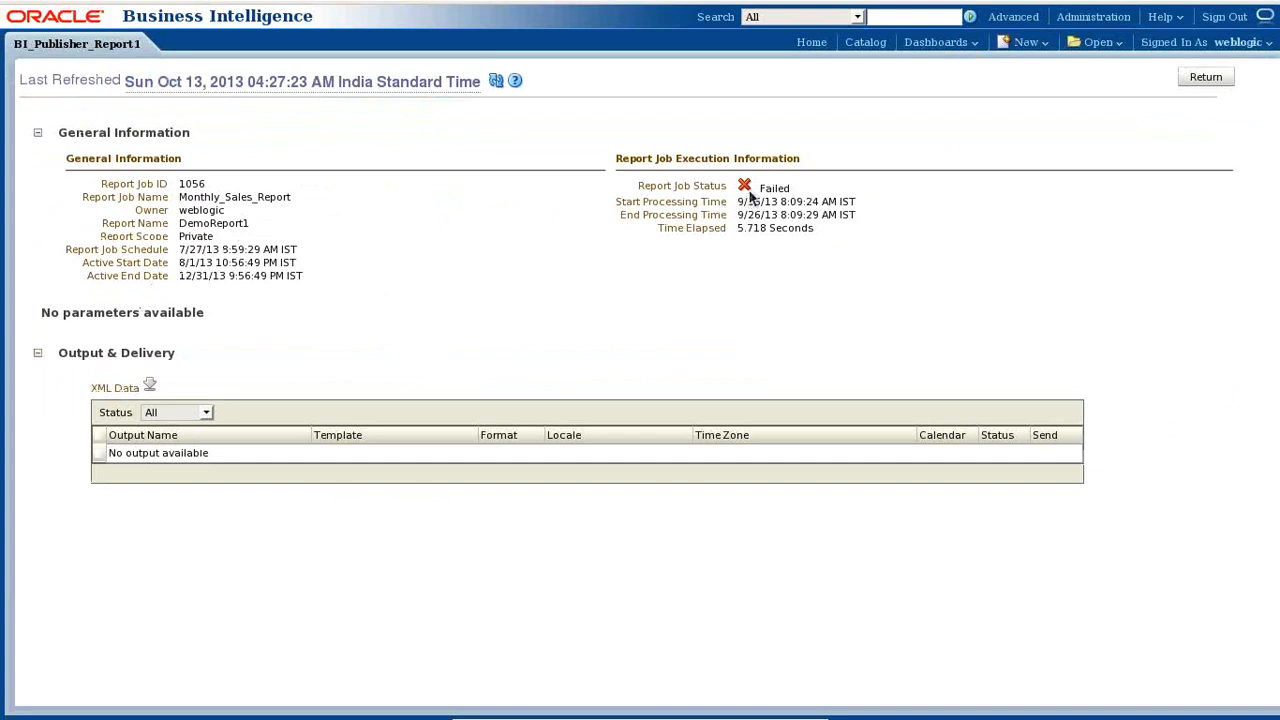
{"action": "left_click_drag", "start_coordinate": [632, 188], "coordinate": [760, 212]}
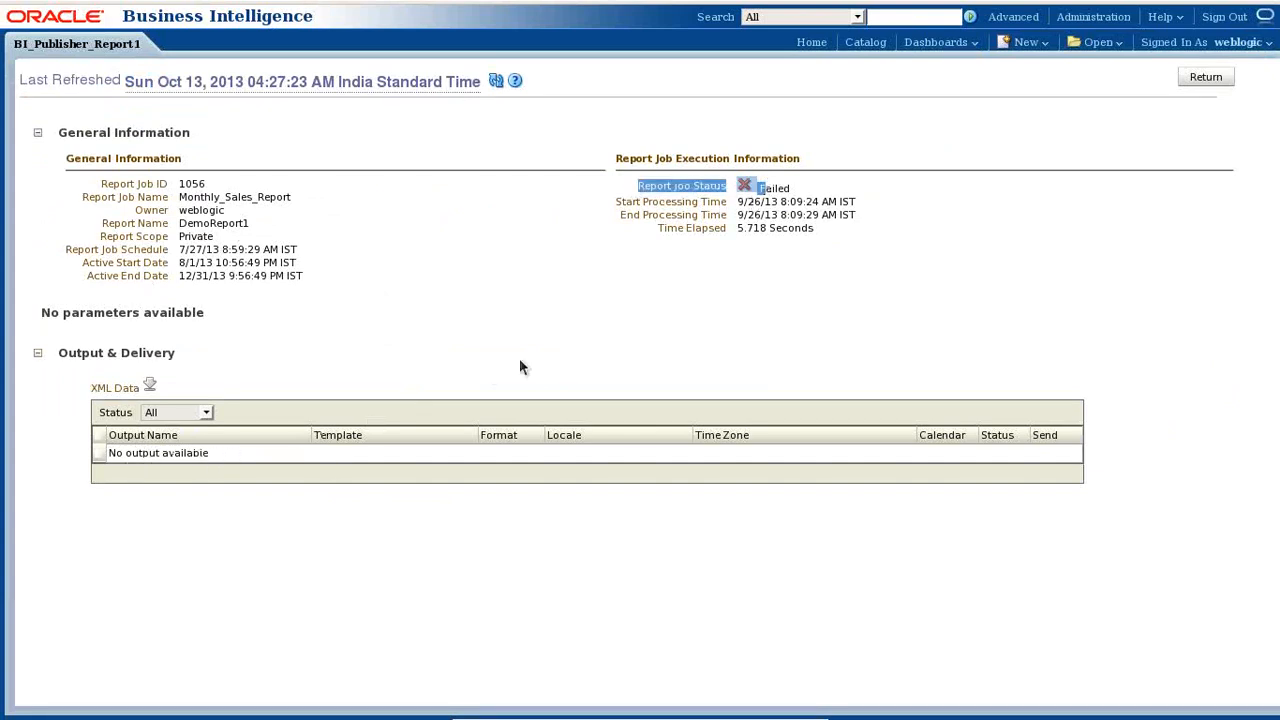
{"action": "left_click", "coordinate": [724, 234]}
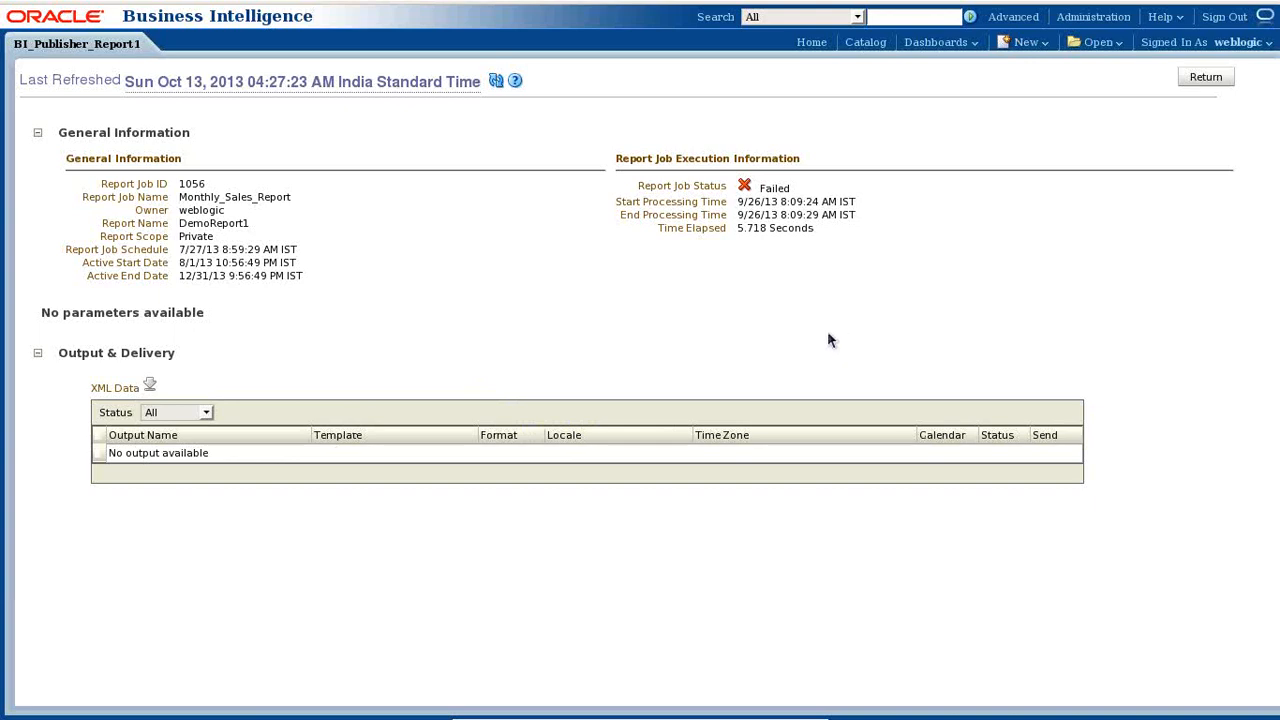
{"action": "left_click", "coordinate": [1206, 77]}
{"action": "mouse_move", "coordinate": [210, 5]}
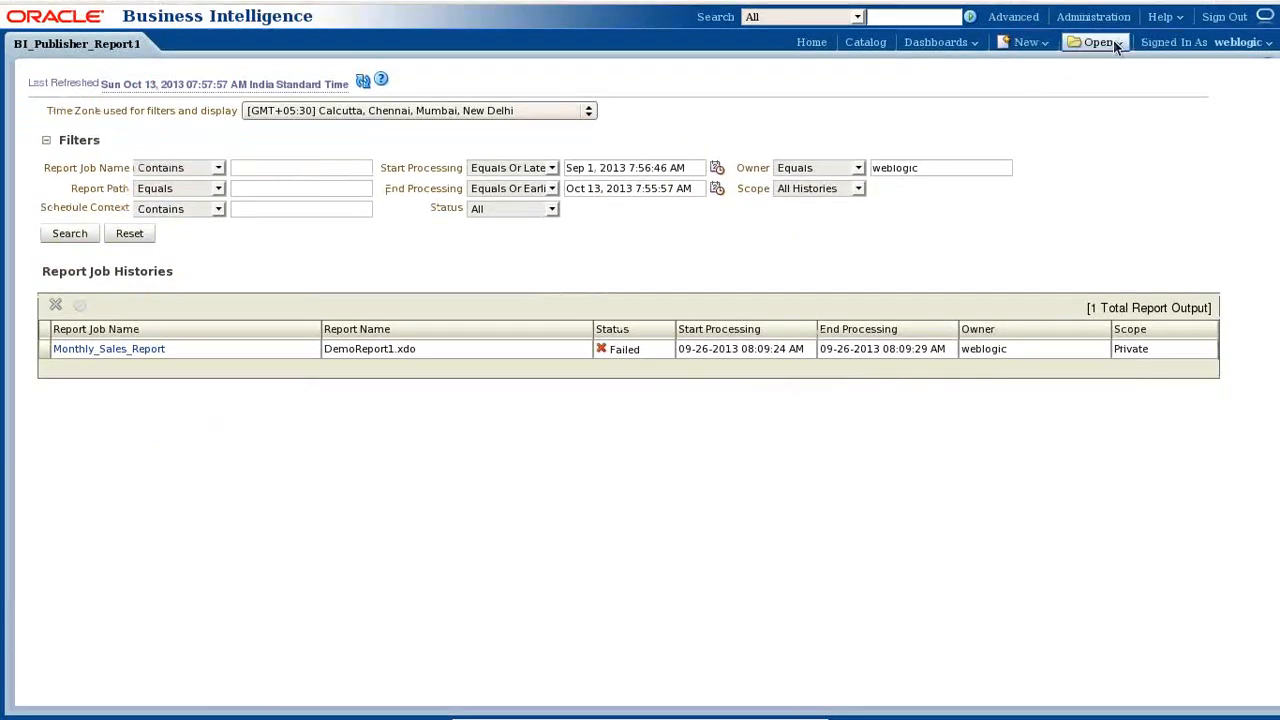
- Reopen BI_Publisher_Report1 from Shared Folders > Components > MyAnalysis > Batch26 > BI Report in the catalog
{"action": "left_click", "coordinate": [1113, 42]}
{"action": "left_click", "coordinate": [864, 42]}
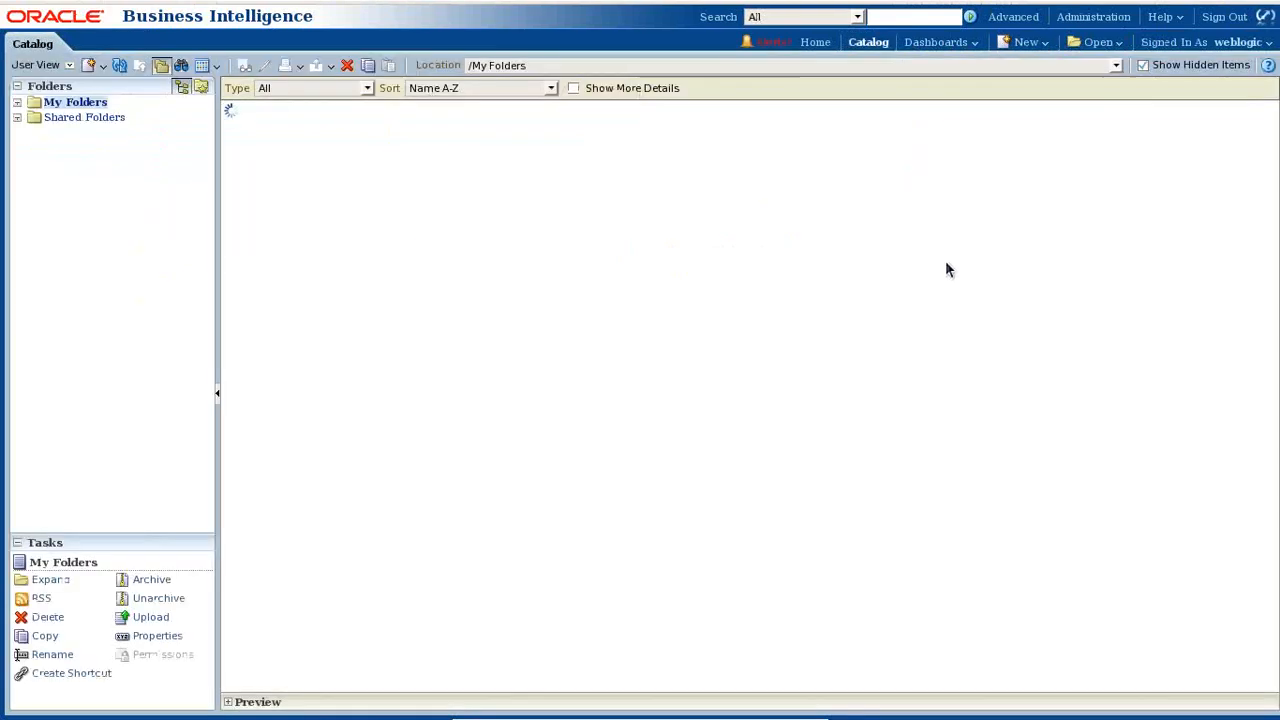
{"action": "left_click", "coordinate": [18, 118]}
{"action": "left_click", "coordinate": [100, 267]}
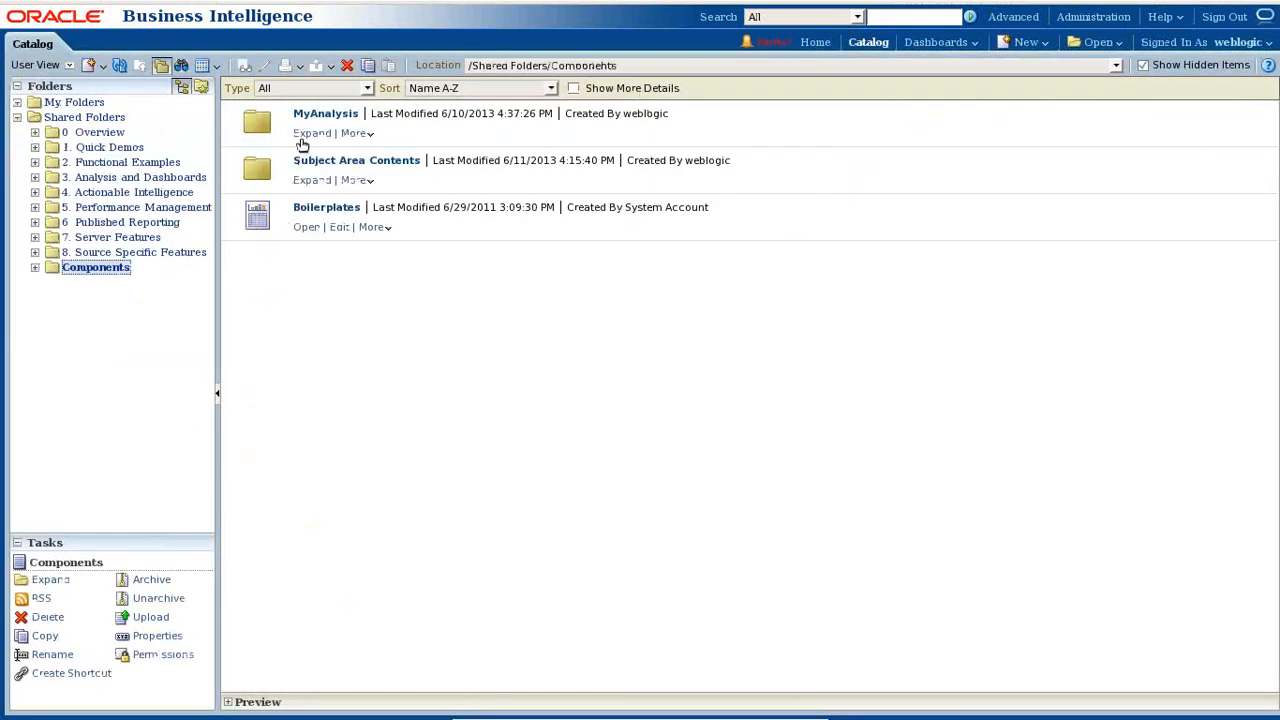
{"action": "left_click", "coordinate": [310, 133]}
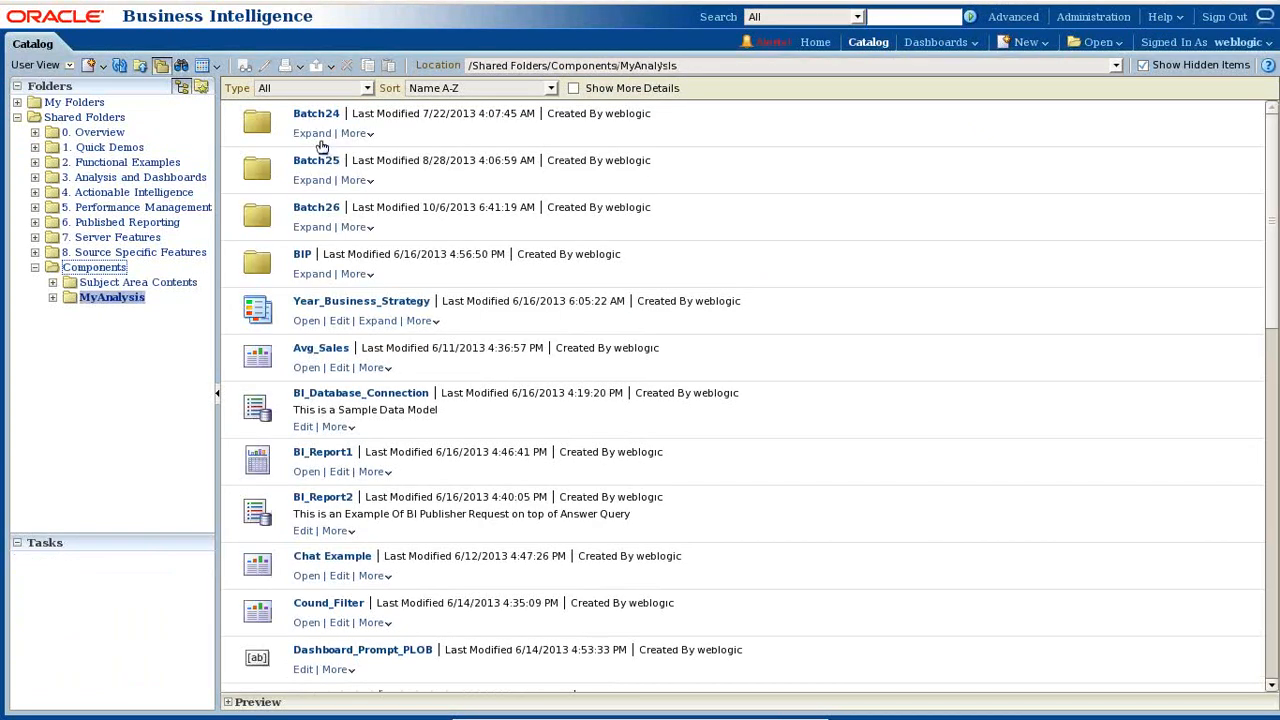
{"action": "left_click", "coordinate": [311, 227]}
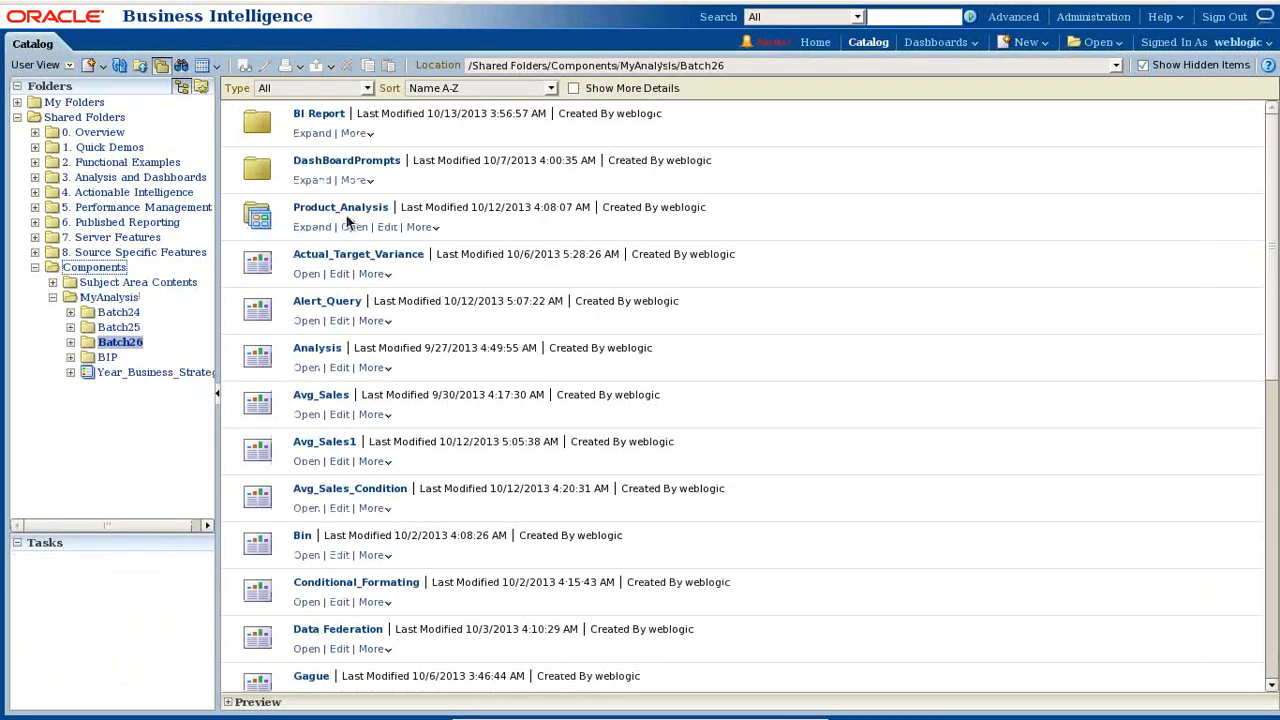
{"action": "left_click", "coordinate": [311, 133]}
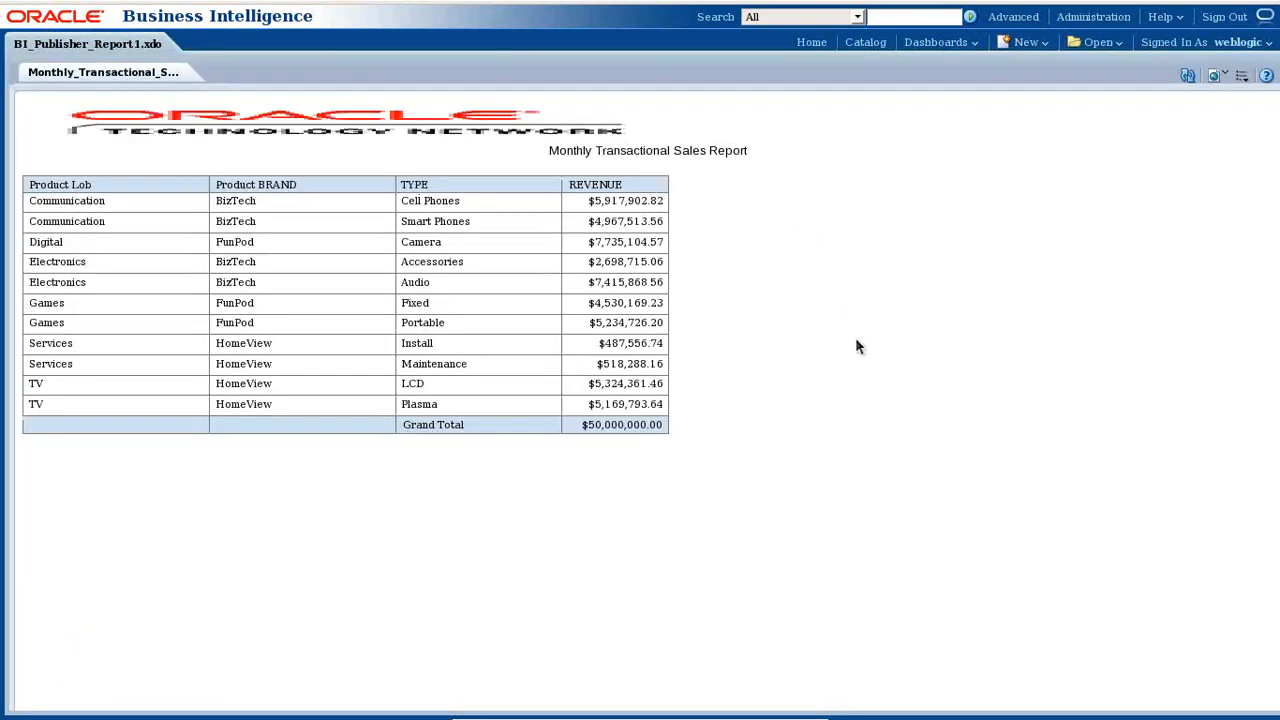
- Check the report's Actions and output-format menus, then minimize VirtualBox to reach the Notepad notes
{"action": "left_click", "coordinate": [1241, 76]}
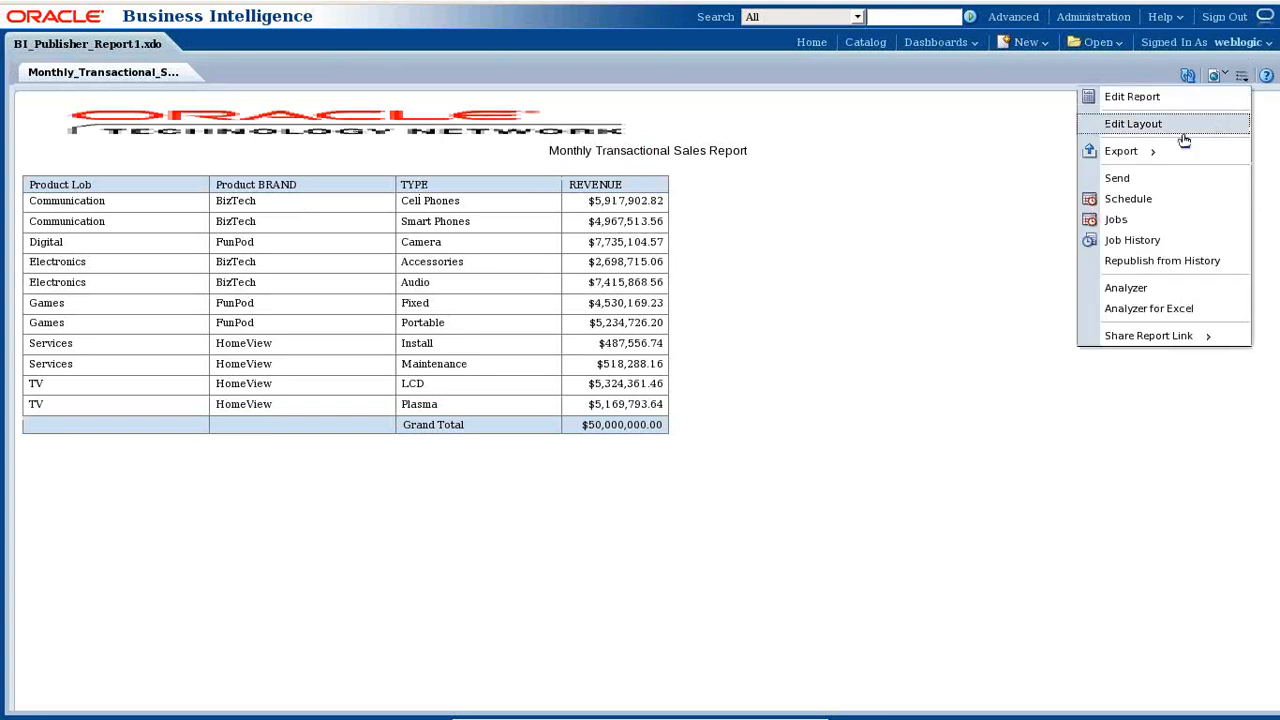
{"action": "left_click", "coordinate": [1217, 77]}
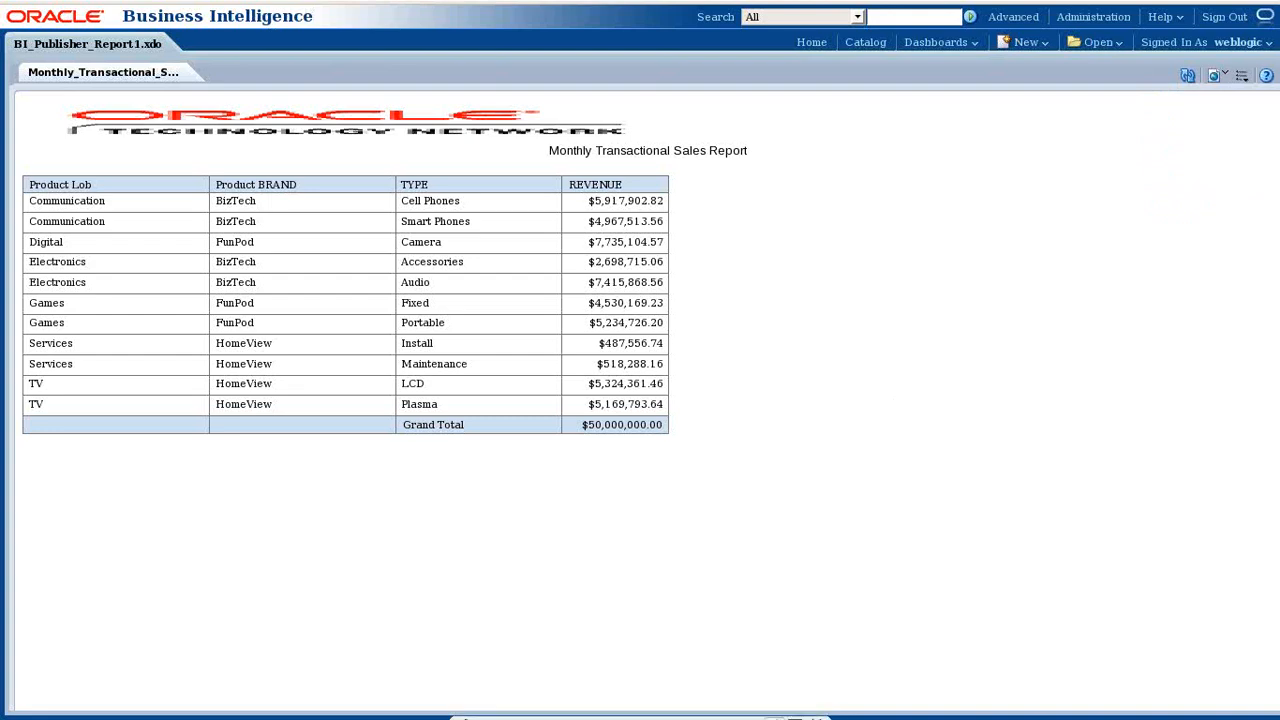
{"action": "left_click", "coordinate": [771, 709]}
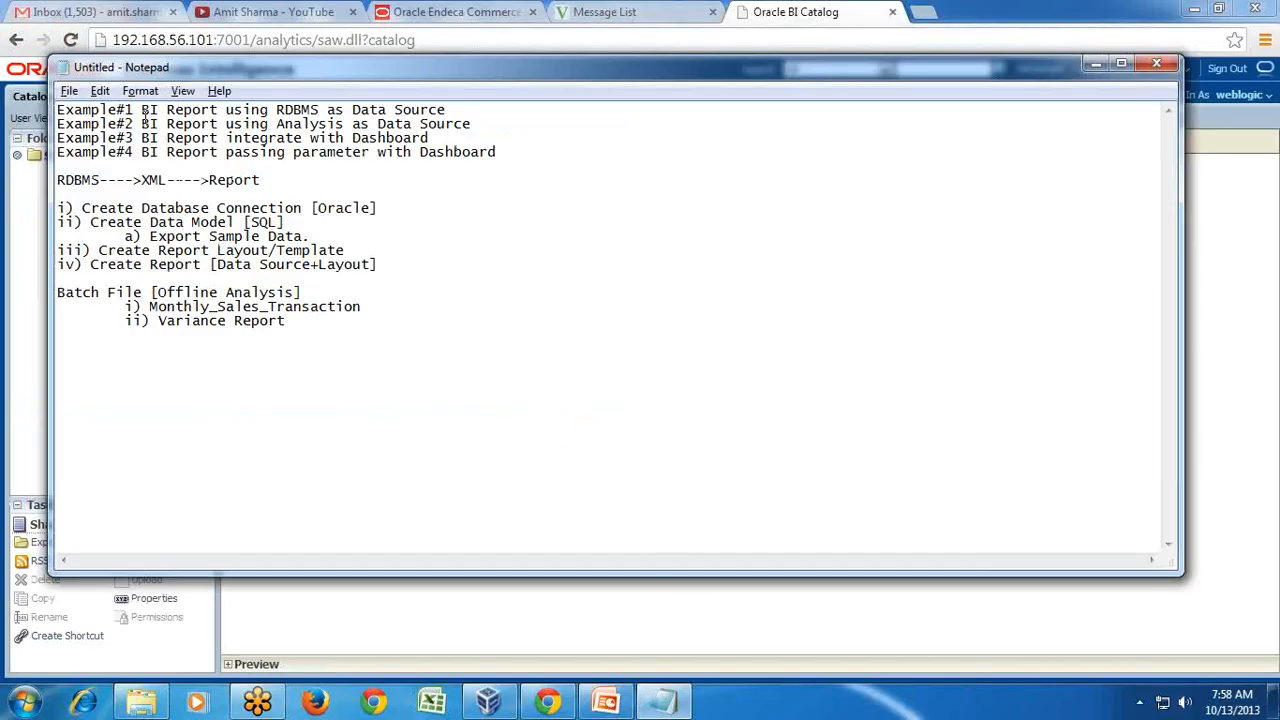
- Add a DataSource--->RPD--->Analysis flow line below Variance Report in the notes
{"action": "left_click_drag", "start_coordinate": [141, 124], "coordinate": [493, 130]}
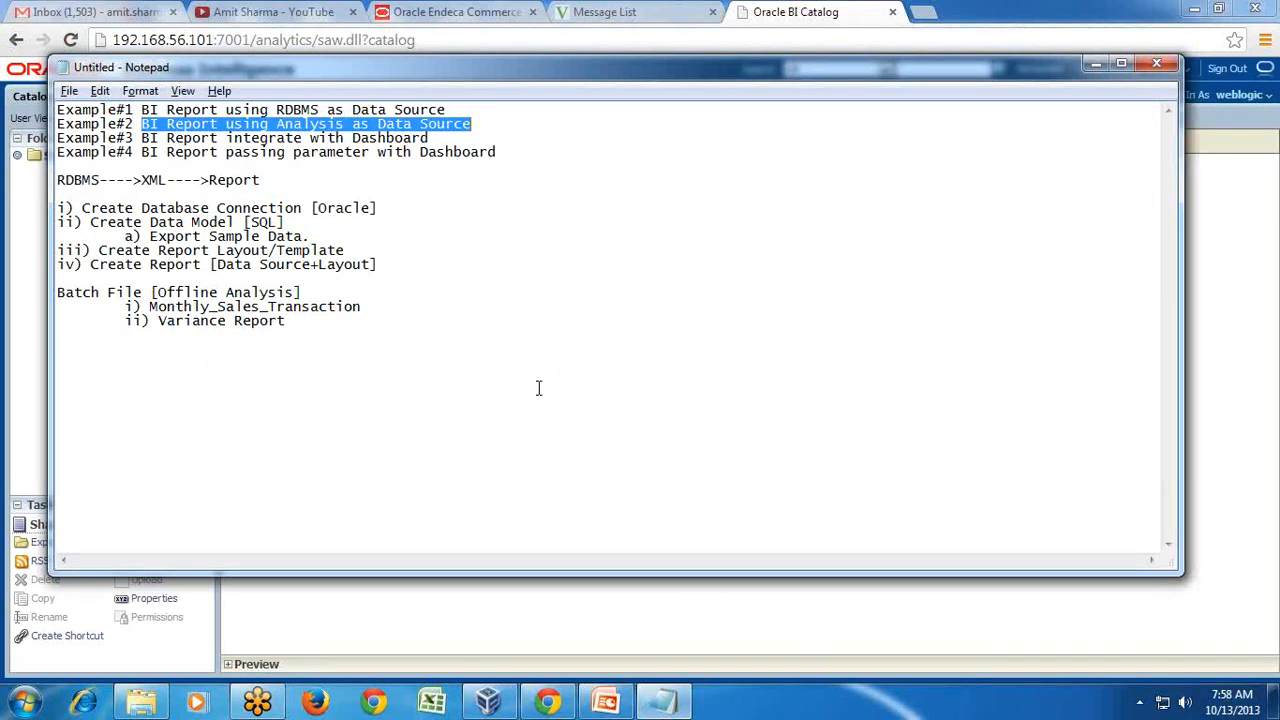
{"action": "left_click", "coordinate": [561, 707]}
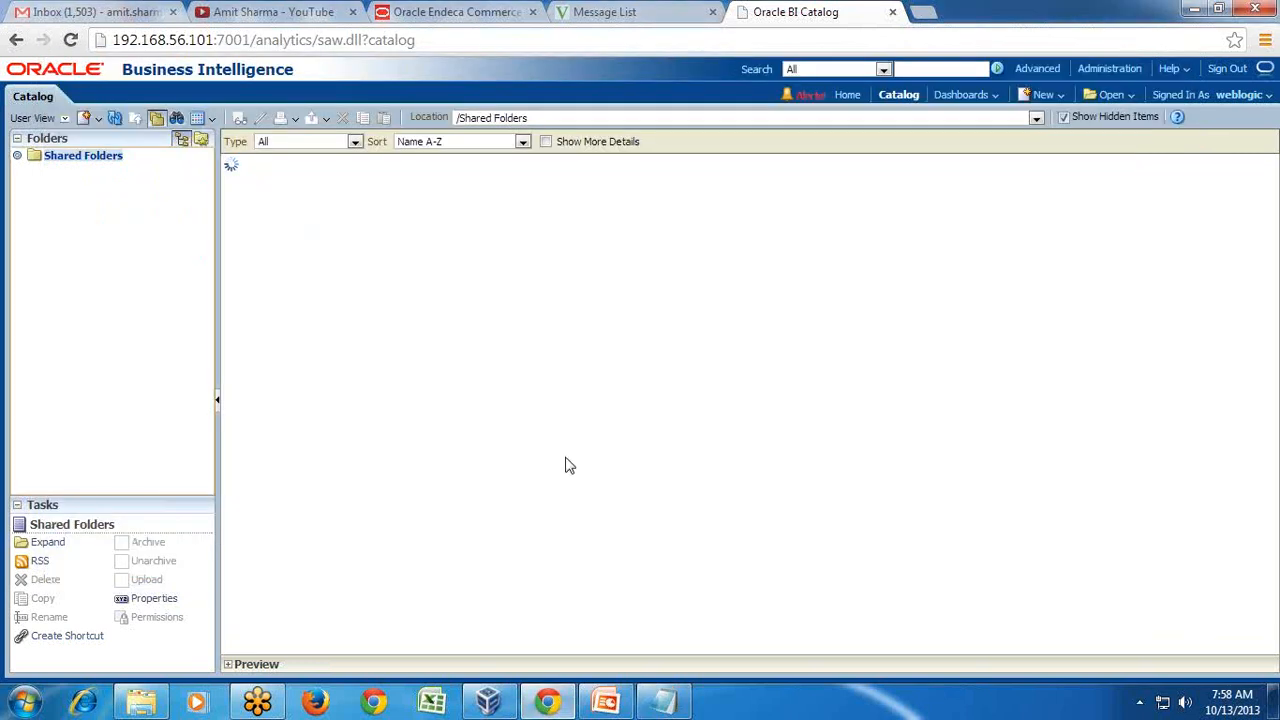
{"action": "left_click", "coordinate": [665, 705]}
{"action": "left_click", "coordinate": [339, 361]}
{"action": "key", "text": "Return"}
{"action": "type", "text": "DataSo"}
{"action": "type", "text": "urce--"}
{"action": "type", "text": "->R"}
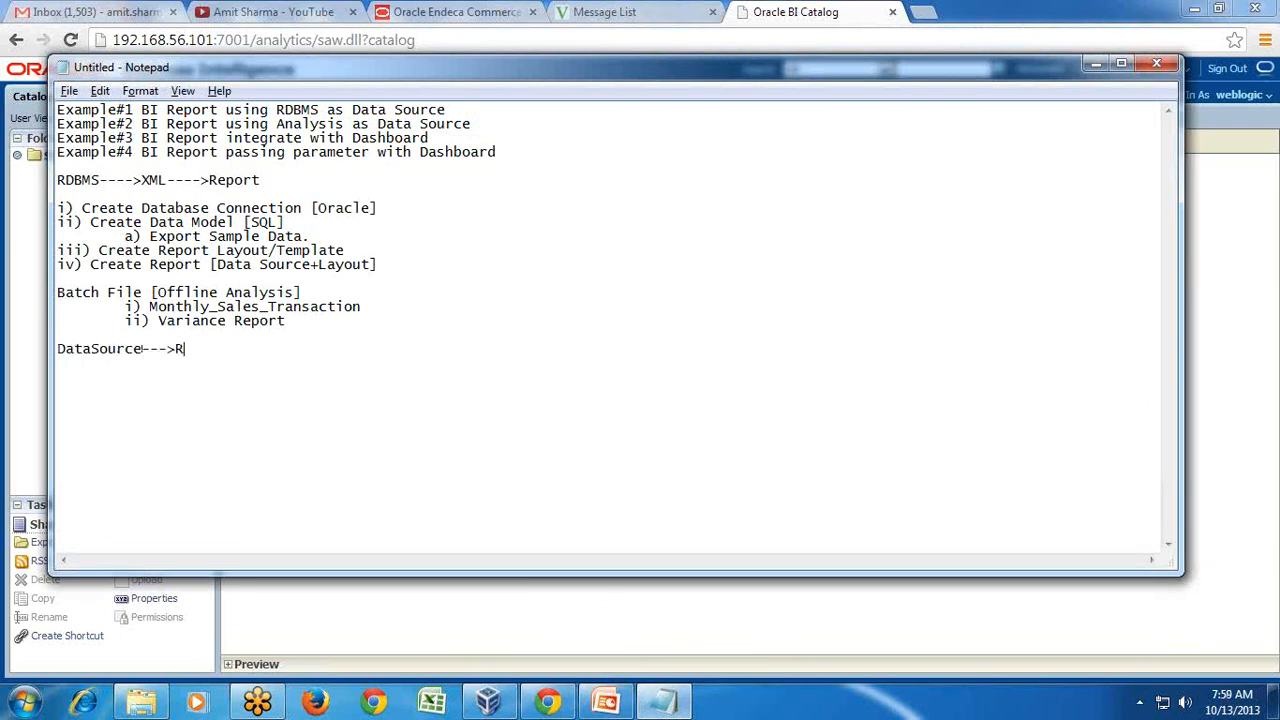
{"action": "type", "text": "PD--->Analysis"}
{"action": "key", "text": "Return"}
- Duplicate that line and extend the copy to DataSource--->RPD--->Analysis--->BI Publisher--->User
{"action": "key", "text": "shift+Up"}
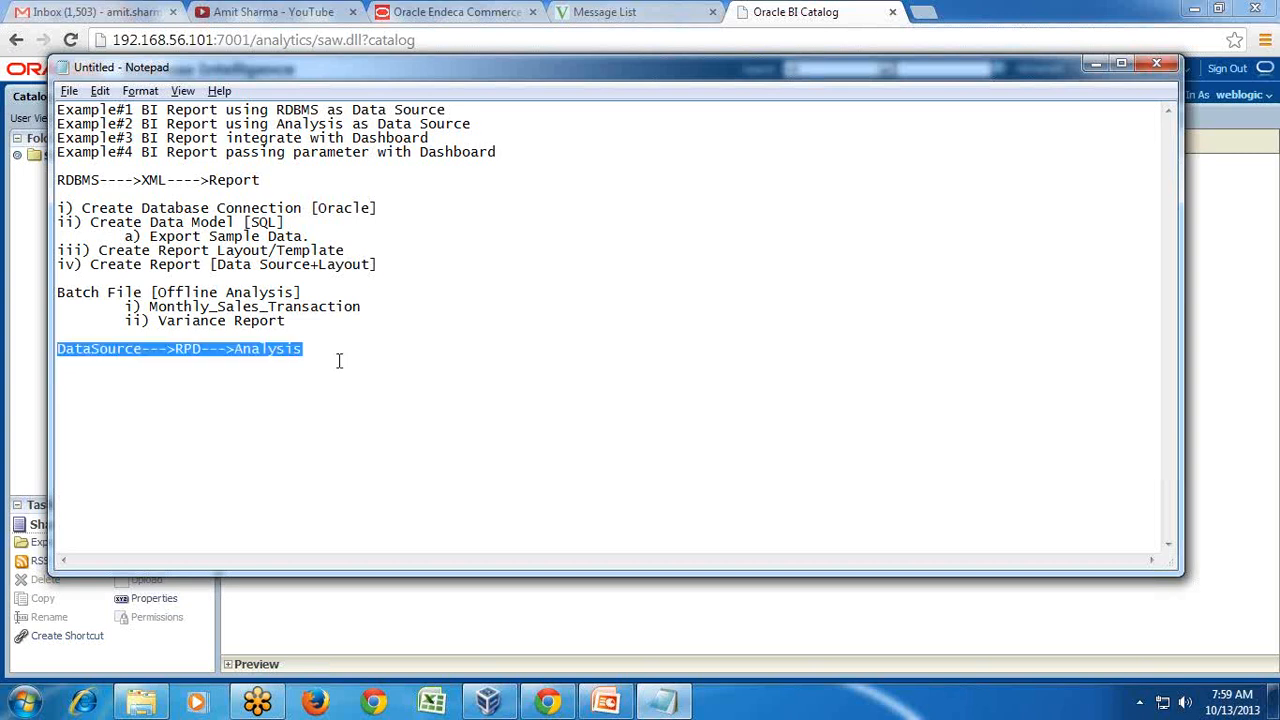
{"action": "key", "text": "ctrl+c"}
{"action": "key", "text": "Down"}
{"action": "key", "text": "ctrl+v"}
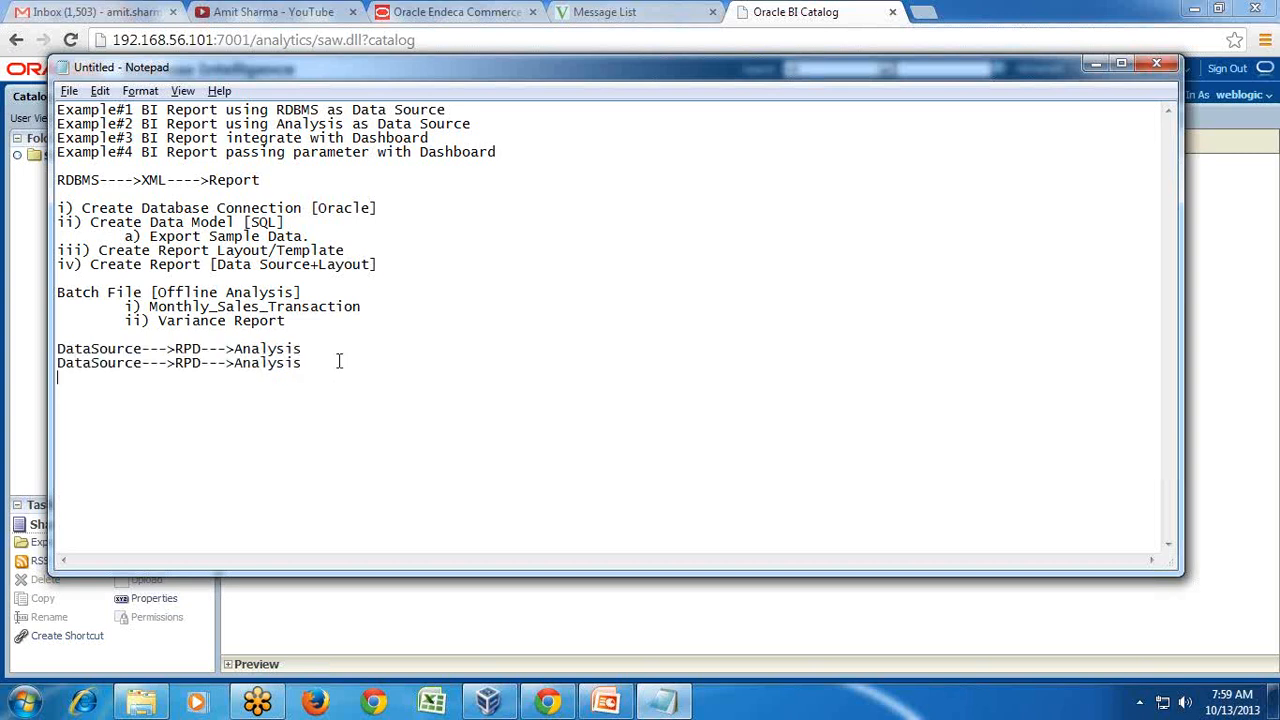
{"action": "type", "text": "--->BI Publisher--->User"}
- Browse the catalog to Shared Folders > Components > MyAnalysis > Batch26 > BI Report
{"action": "left_click", "coordinate": [792, 10]}
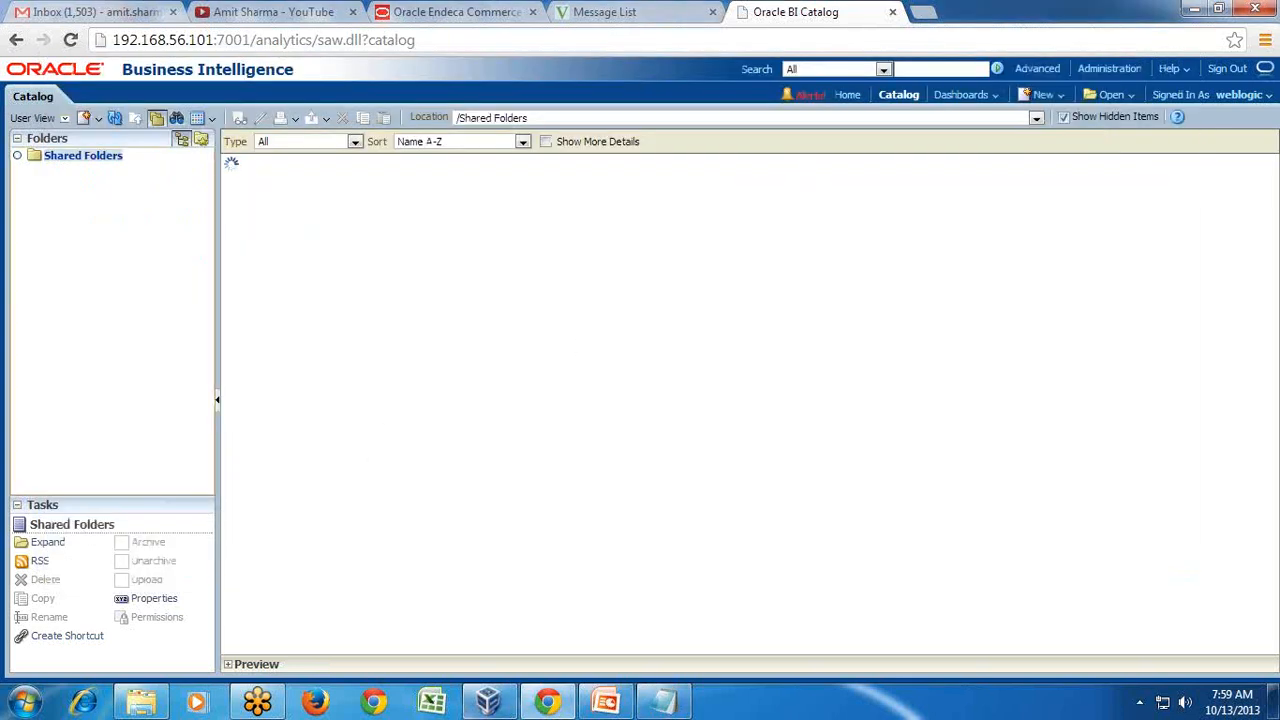
{"action": "left_click", "coordinate": [490, 703]}
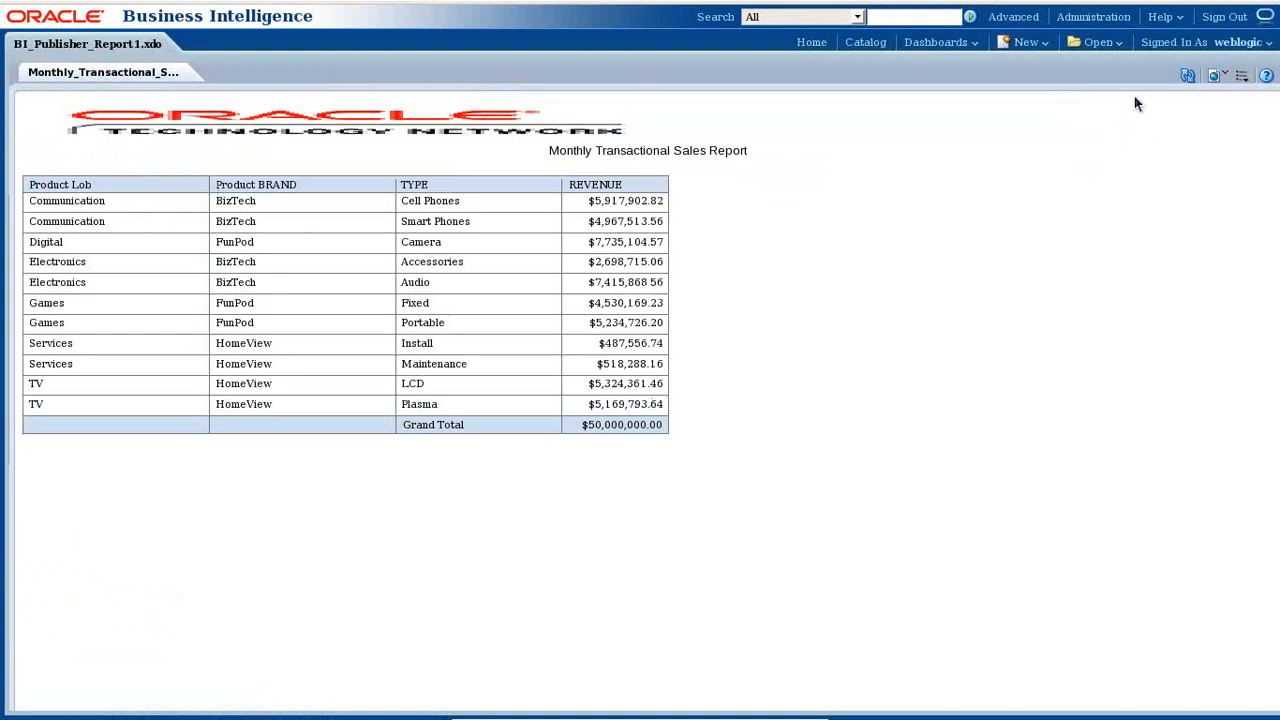
{"action": "left_click", "coordinate": [1029, 45]}
{"action": "left_click", "coordinate": [860, 44]}
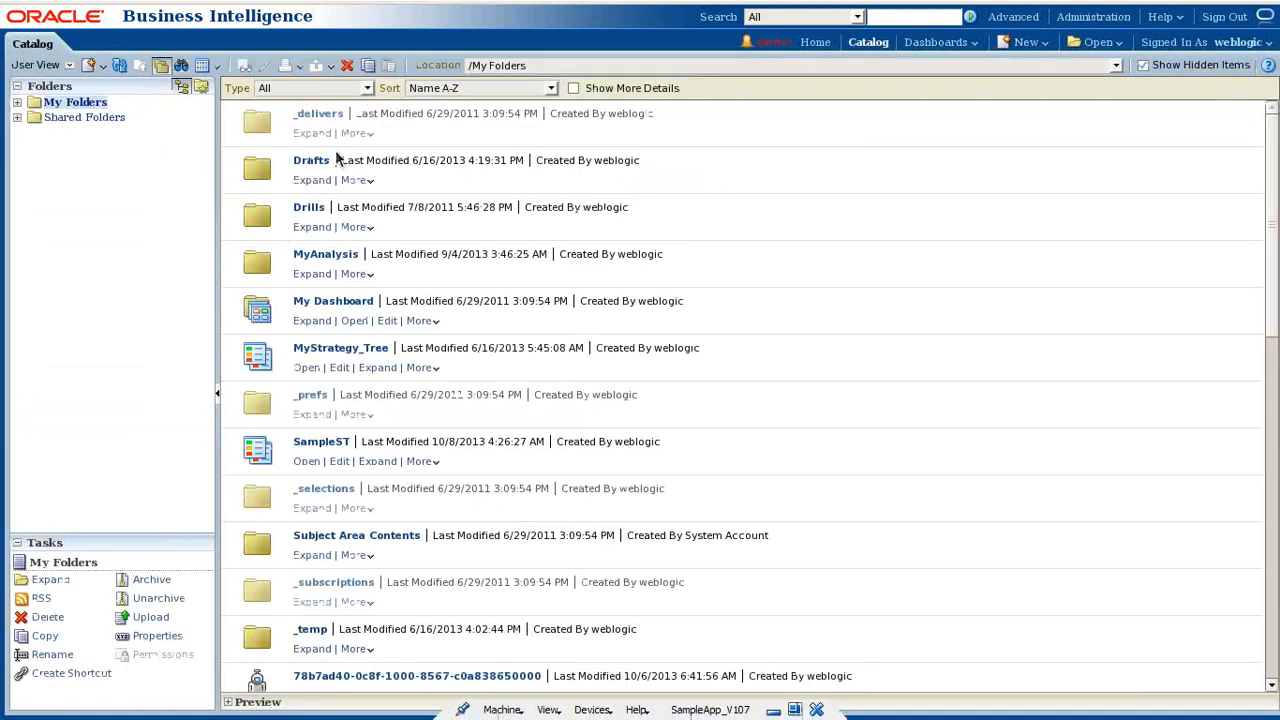
{"action": "left_click", "coordinate": [17, 118]}
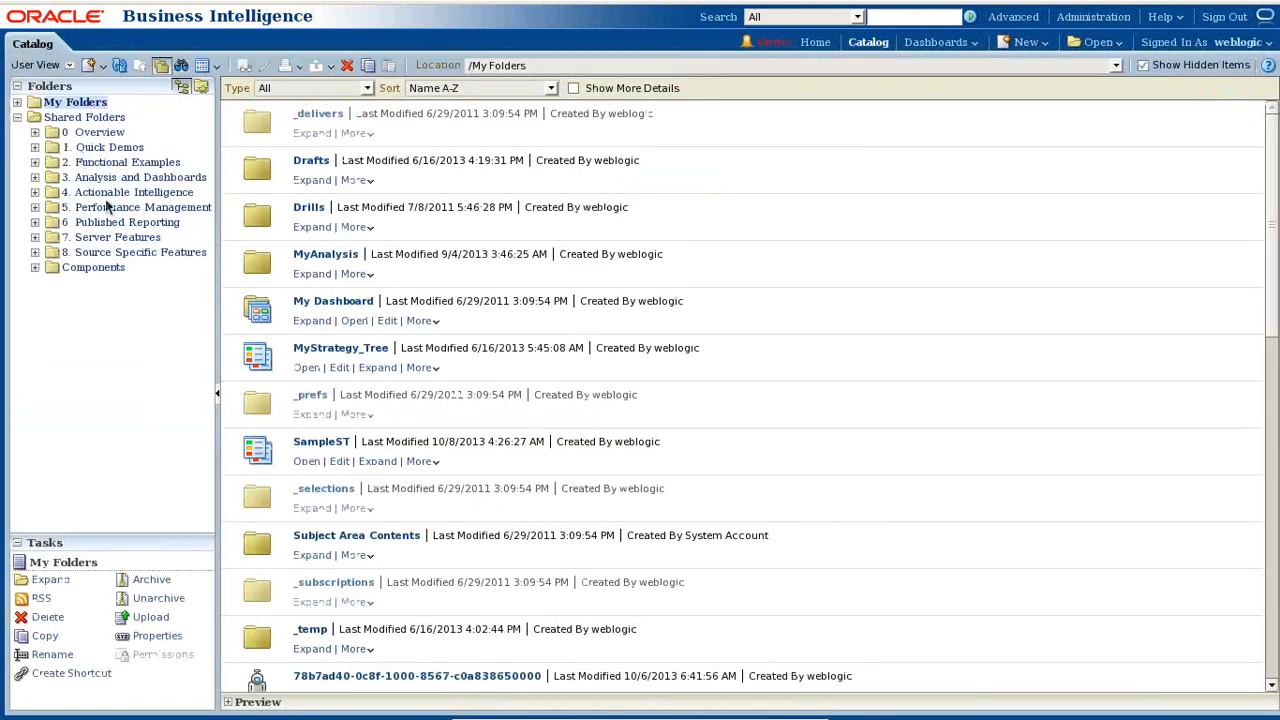
{"action": "left_click", "coordinate": [100, 270]}
{"action": "left_click", "coordinate": [308, 134]}
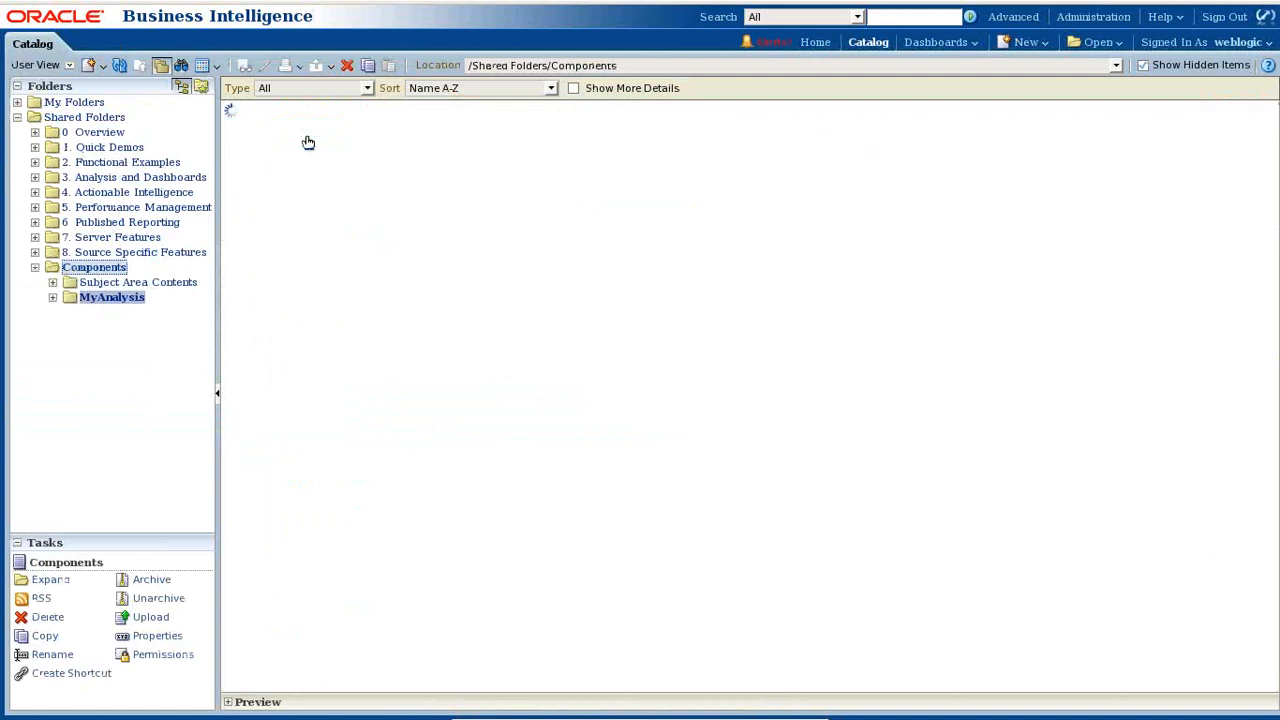
{"action": "left_click", "coordinate": [311, 228]}
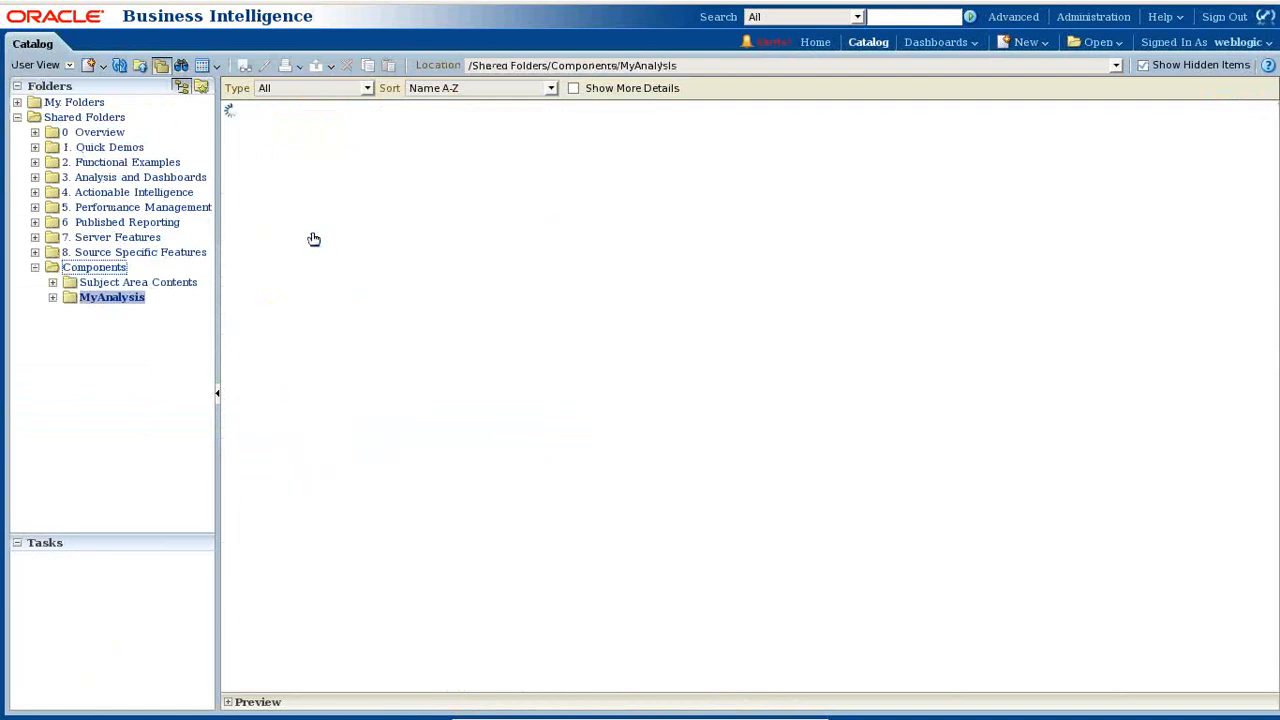
{"action": "left_click", "coordinate": [311, 134]}
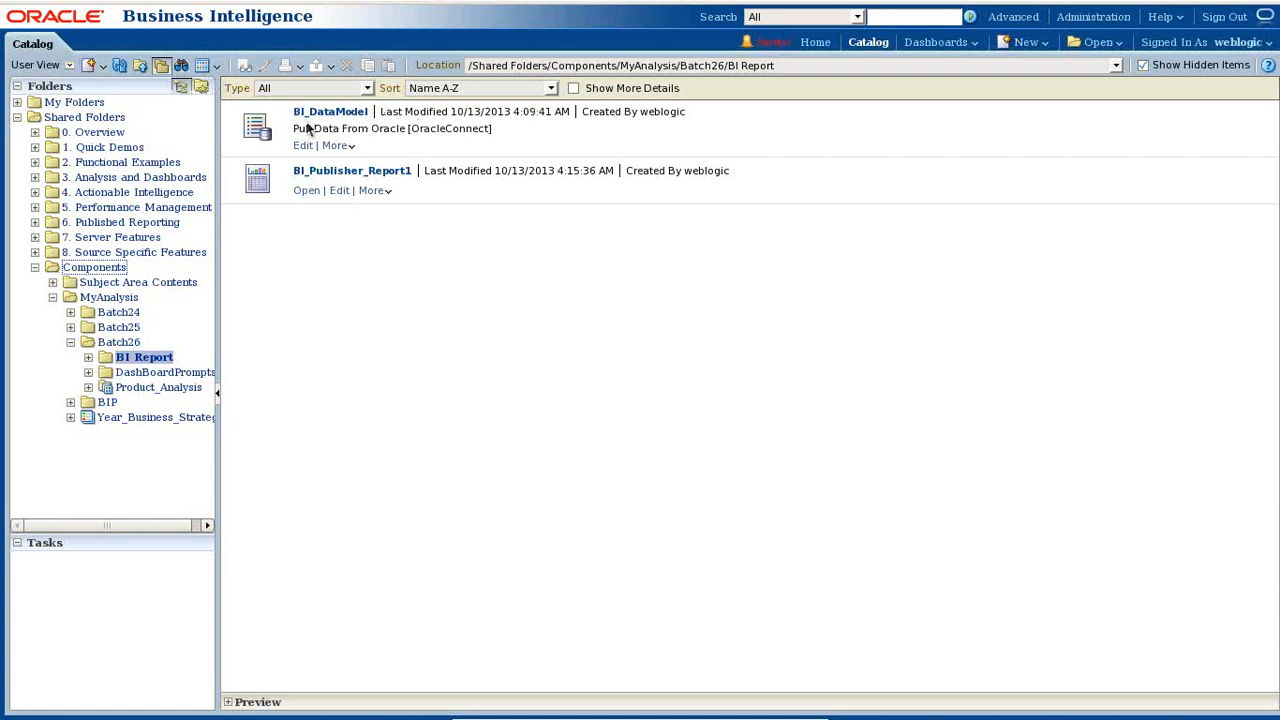
- View TopAnalysis's top 5 product revenue table in Batch26, then return to the folder listing
{"action": "left_click", "coordinate": [125, 342]}
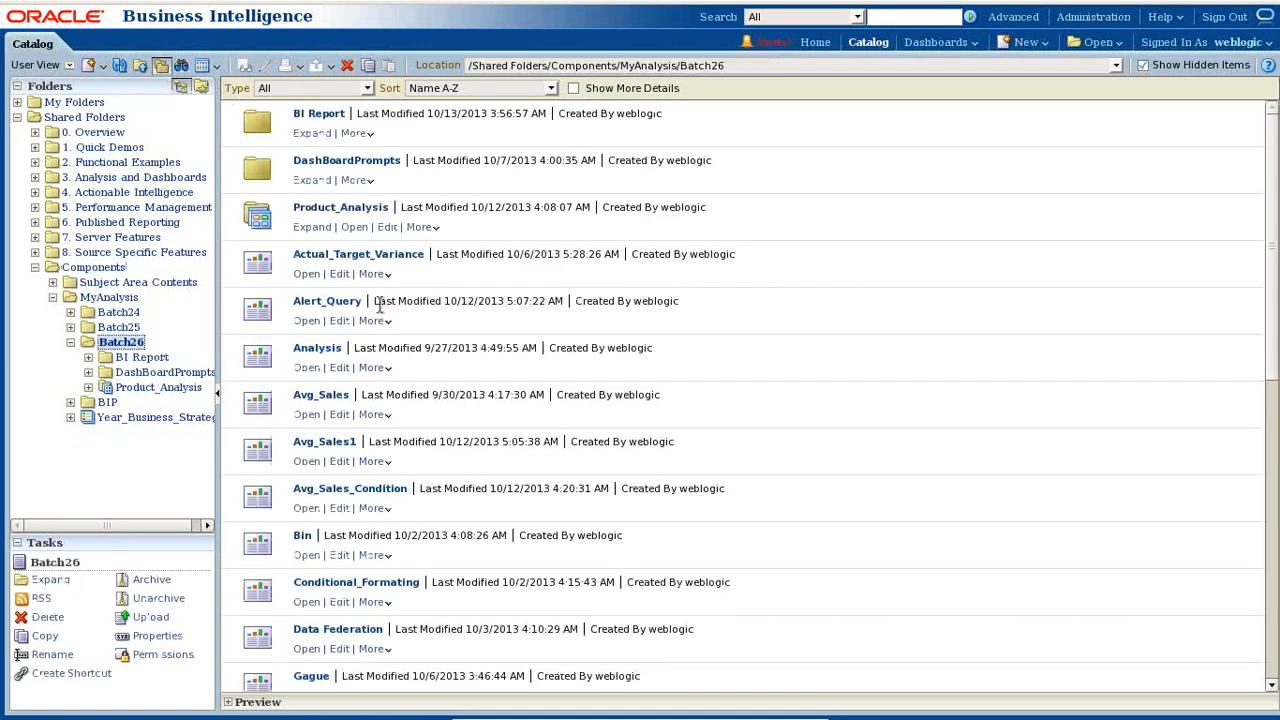
{"action": "scroll", "coordinate": [405, 462], "scroll_direction": "down", "scroll_amount": 2}
{"action": "scroll", "coordinate": [405, 464], "scroll_direction": "down", "scroll_amount": 5}
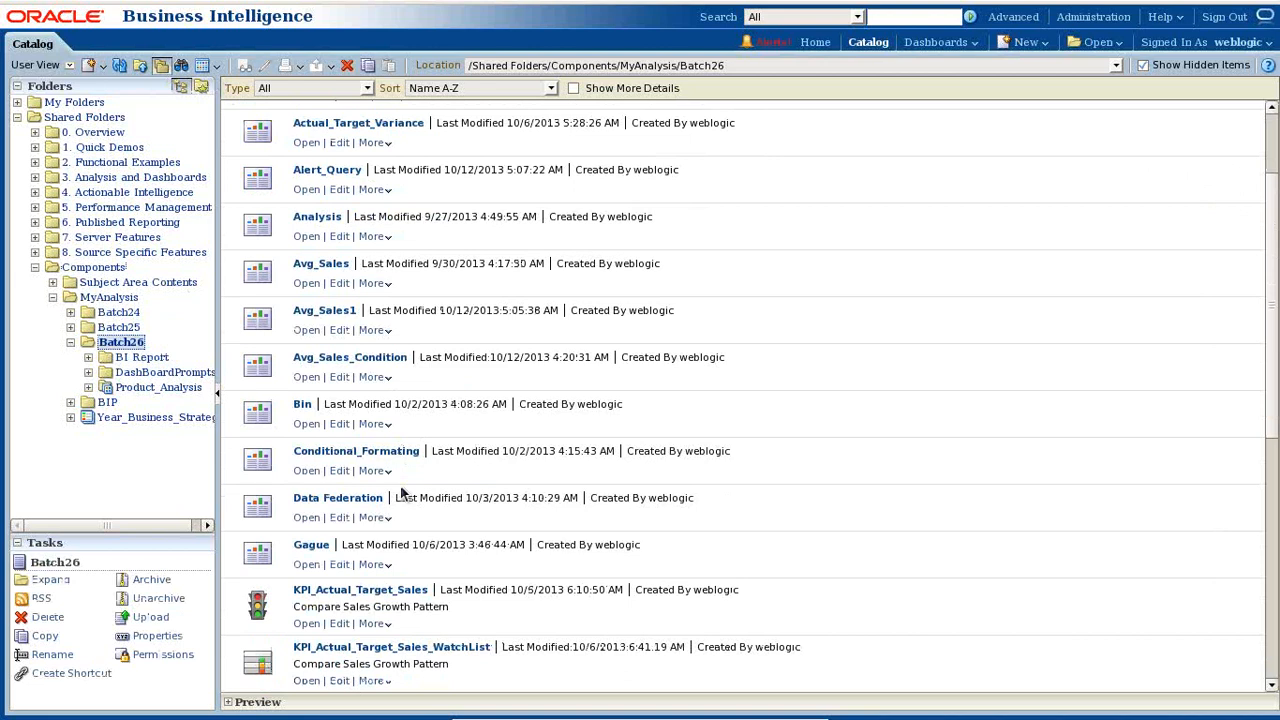
{"action": "scroll", "coordinate": [395, 545], "scroll_direction": "down", "scroll_amount": 4}
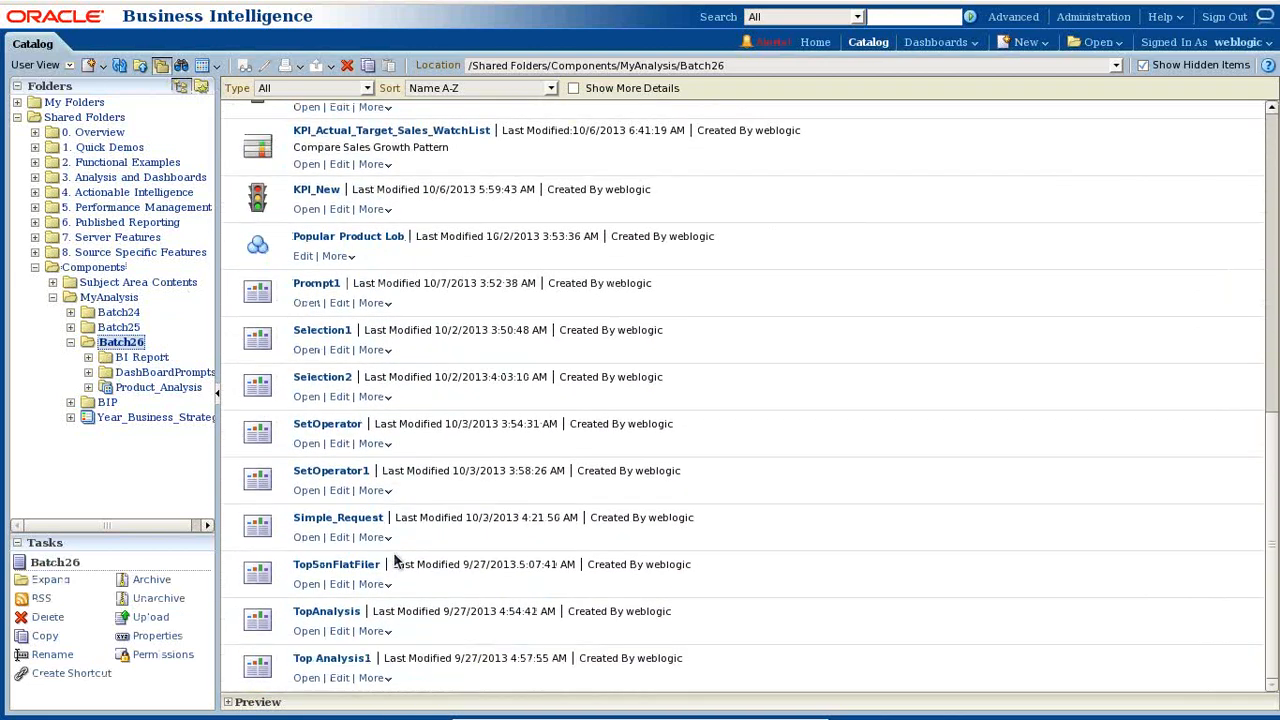
{"action": "left_click", "coordinate": [307, 632]}
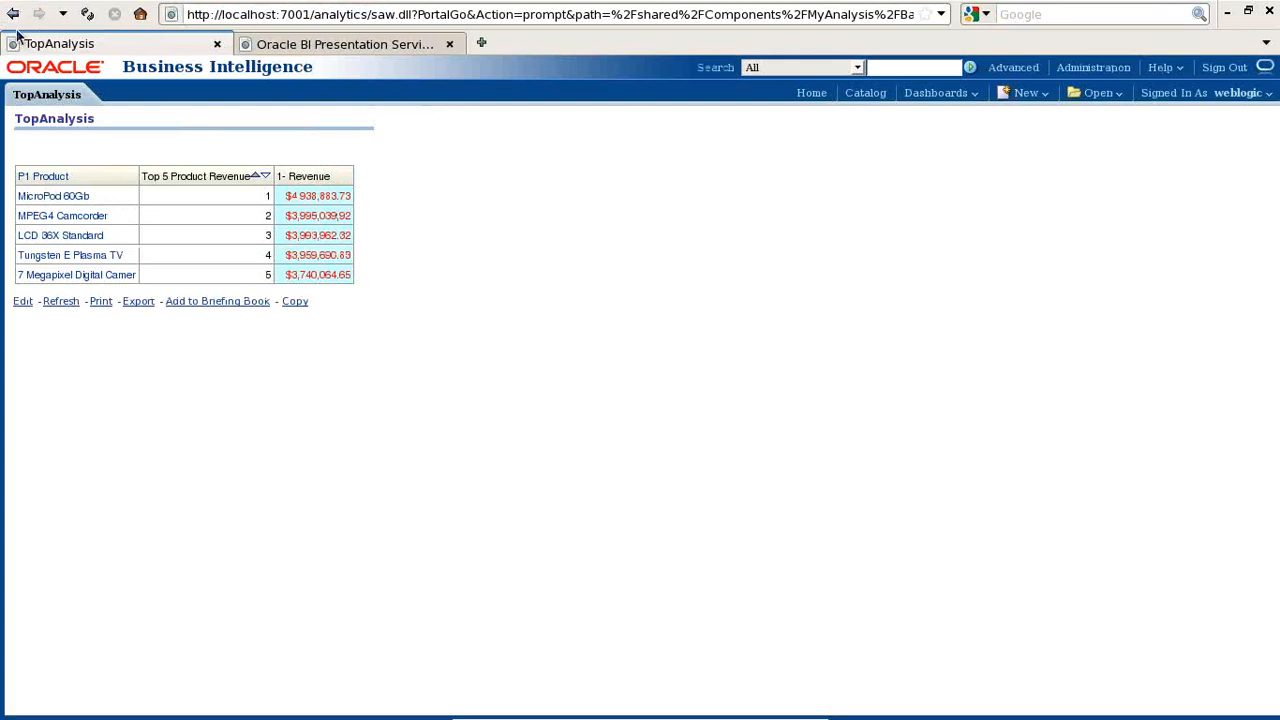
{"action": "left_click", "coordinate": [13, 13]}
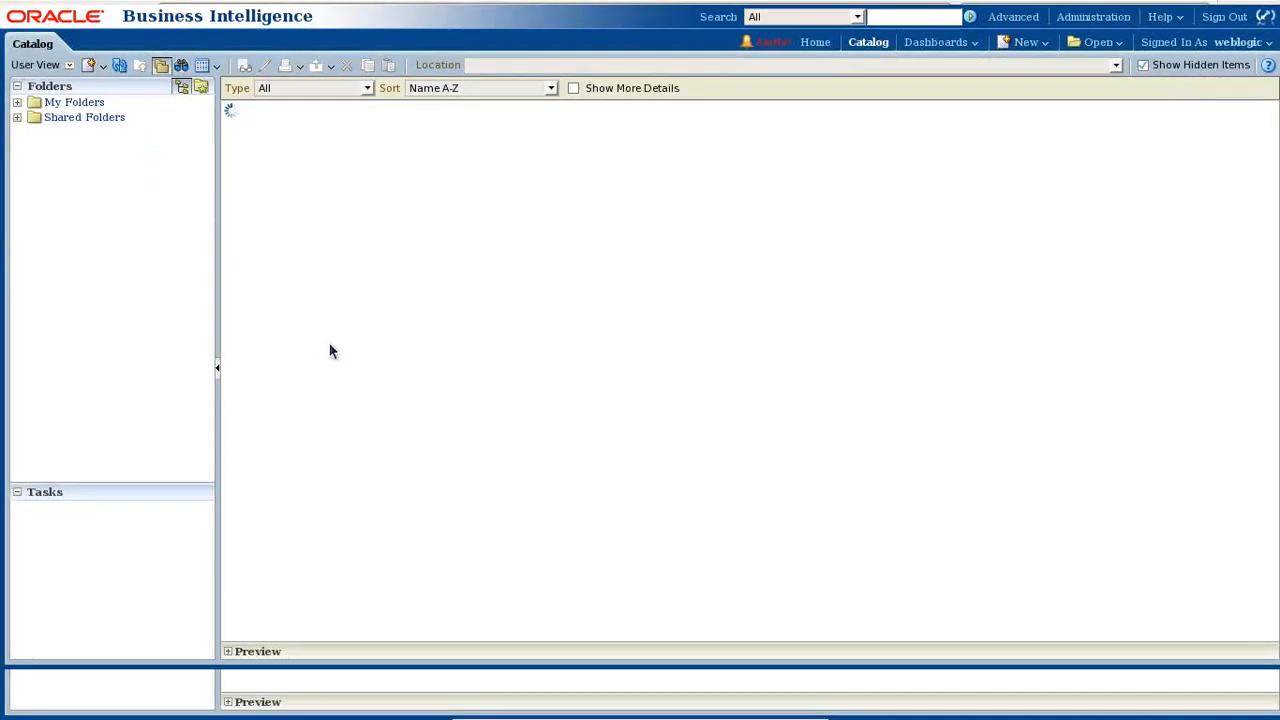
- Start a new data model with the description 'BI Publisher Recort on Analysis'
{"action": "left_click", "coordinate": [1042, 44]}
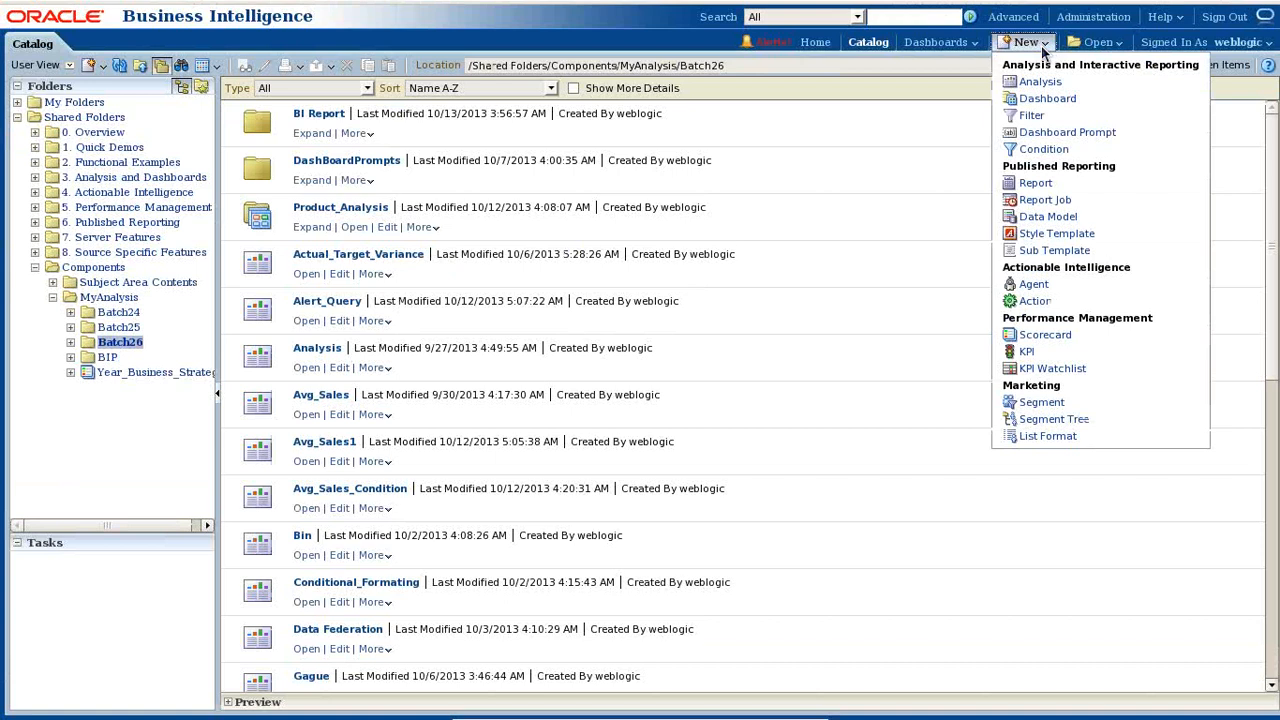
{"action": "left_click", "coordinate": [1048, 217]}
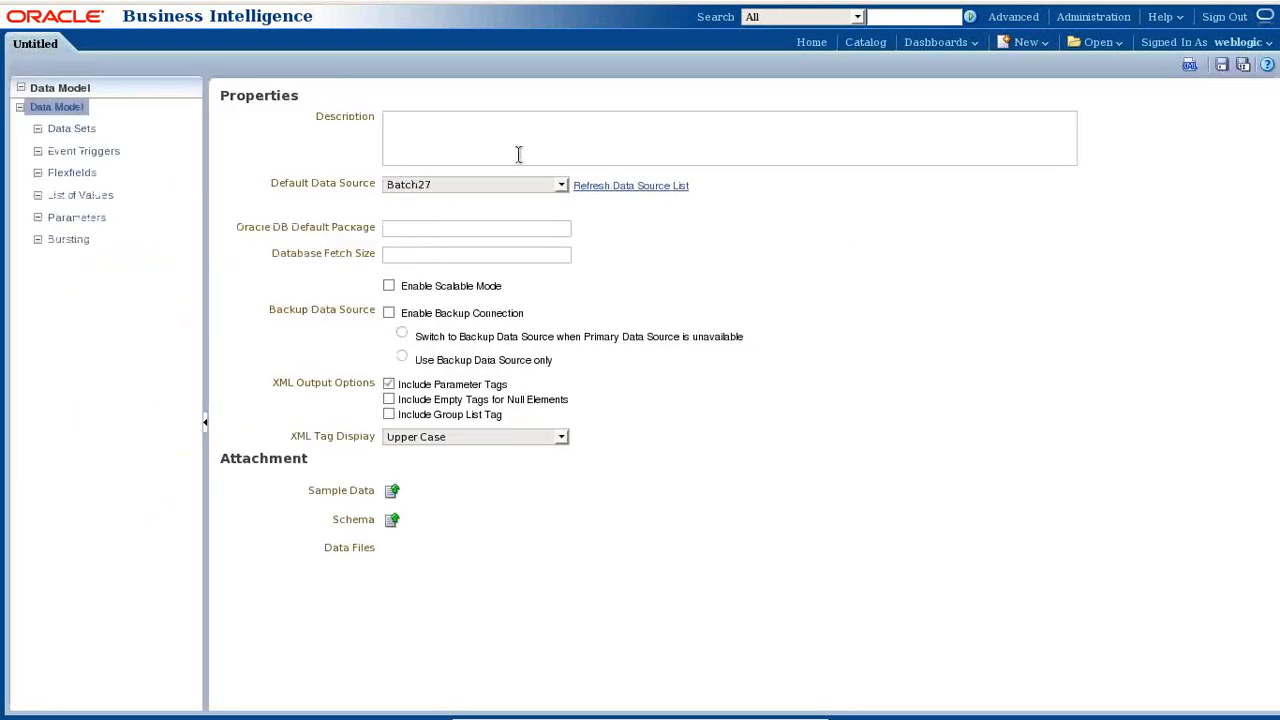
{"action": "type", "text": "ampl"}
{"action": "key", "text": "BackSpace"}
{"action": "key", "text": "BackSpace"}
{"action": "key", "text": "BackSpace"}
{"action": "type", "text": "BI Publisher Recort on Analysis"}
- Set Oracle BI EE as the default data source and save the data model
{"action": "left_click", "coordinate": [560, 185]}
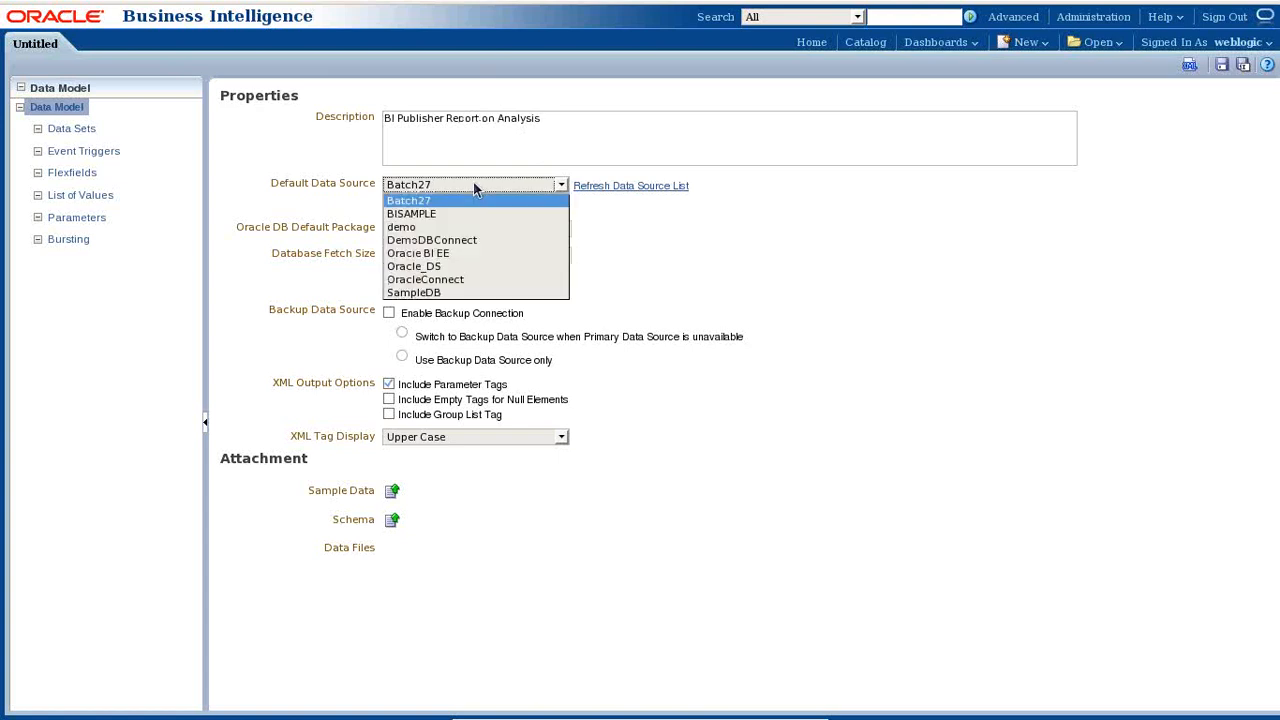
{"action": "left_click", "coordinate": [454, 255]}
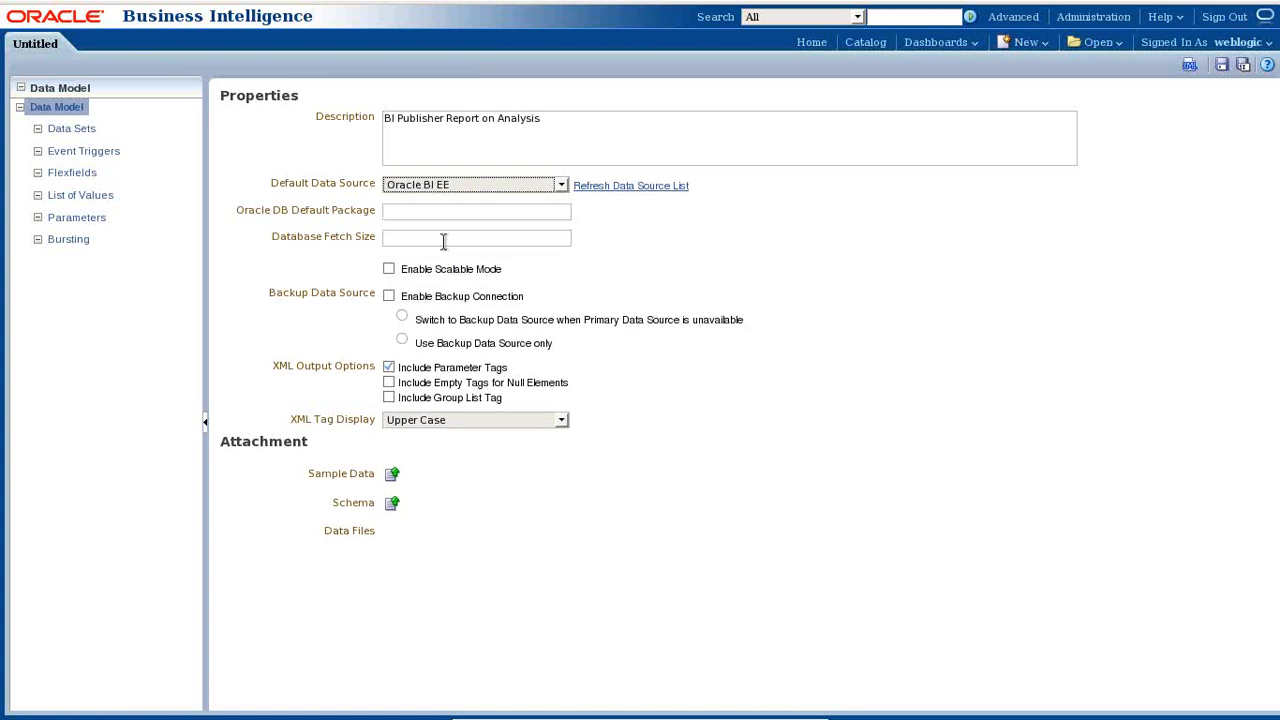
{"action": "left_click", "coordinate": [406, 211]}
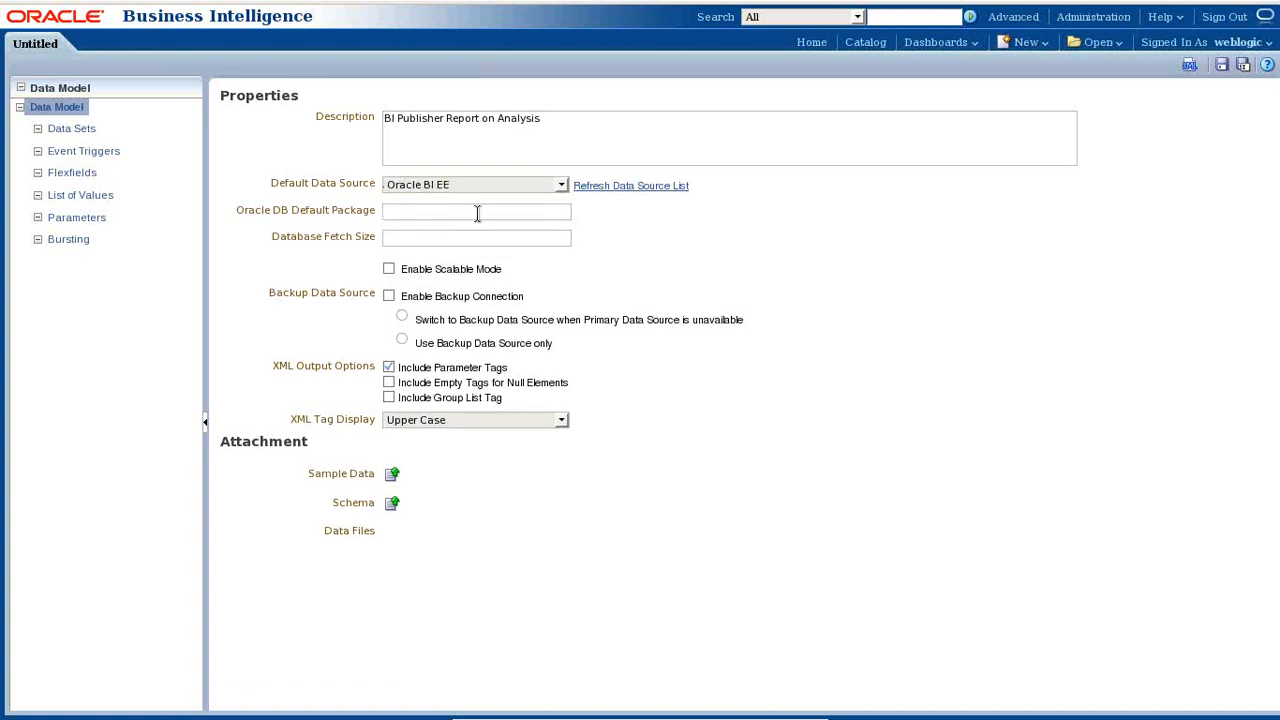
{"action": "left_click", "coordinate": [1224, 66]}
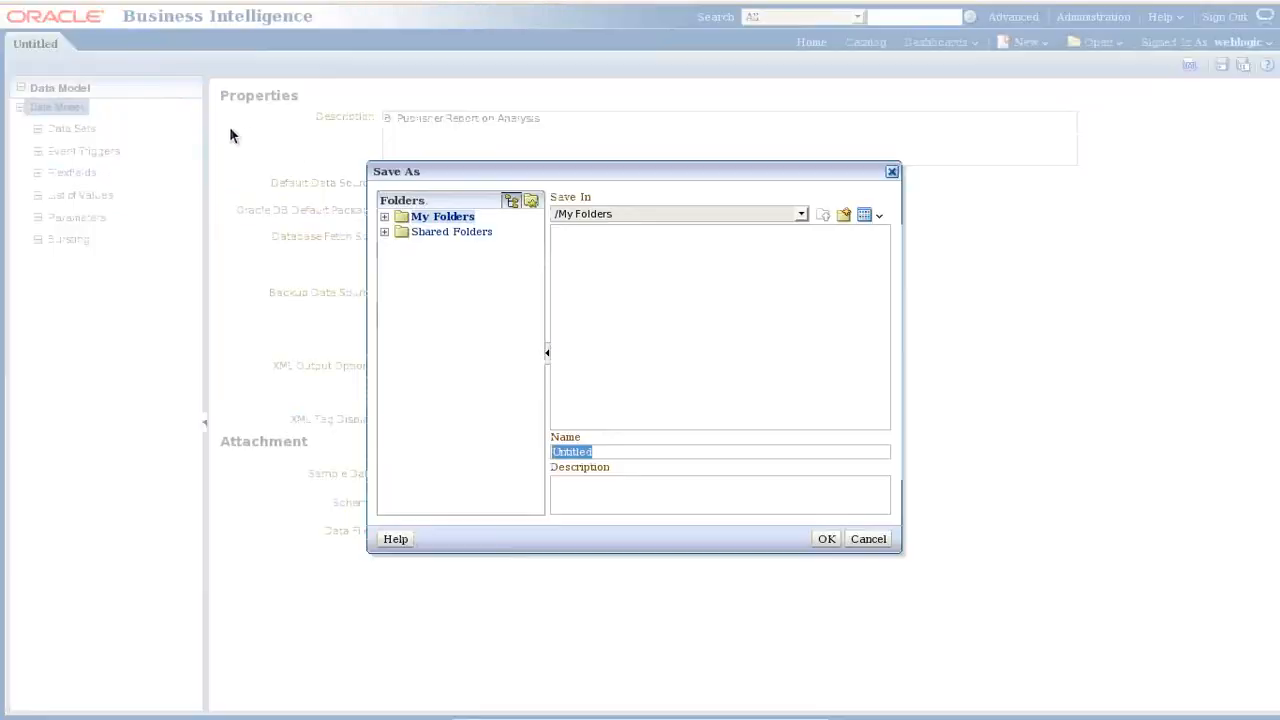
- Save the data model as BI_DataModel_Analysis in Shared Folders/Components/MyAnalysis/Batch26/BI Report
{"action": "left_click", "coordinate": [385, 232]}
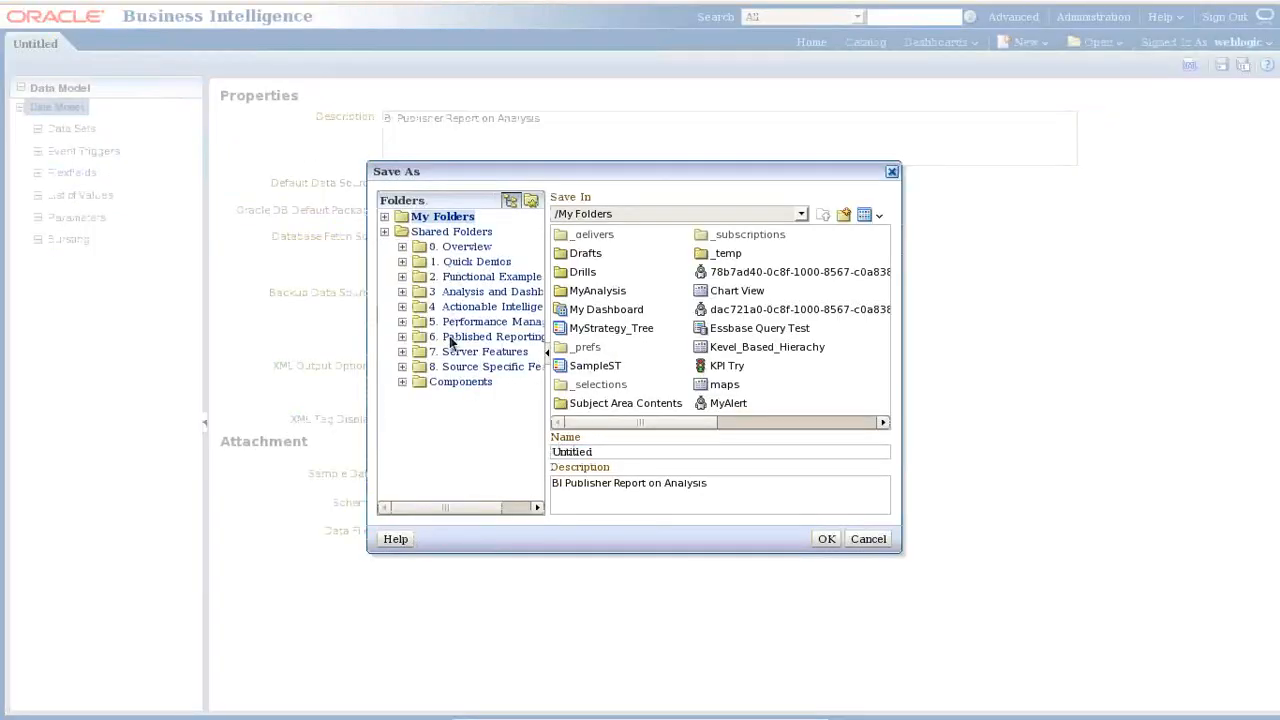
{"action": "left_click", "coordinate": [447, 382]}
{"action": "double_click", "coordinate": [607, 237]}
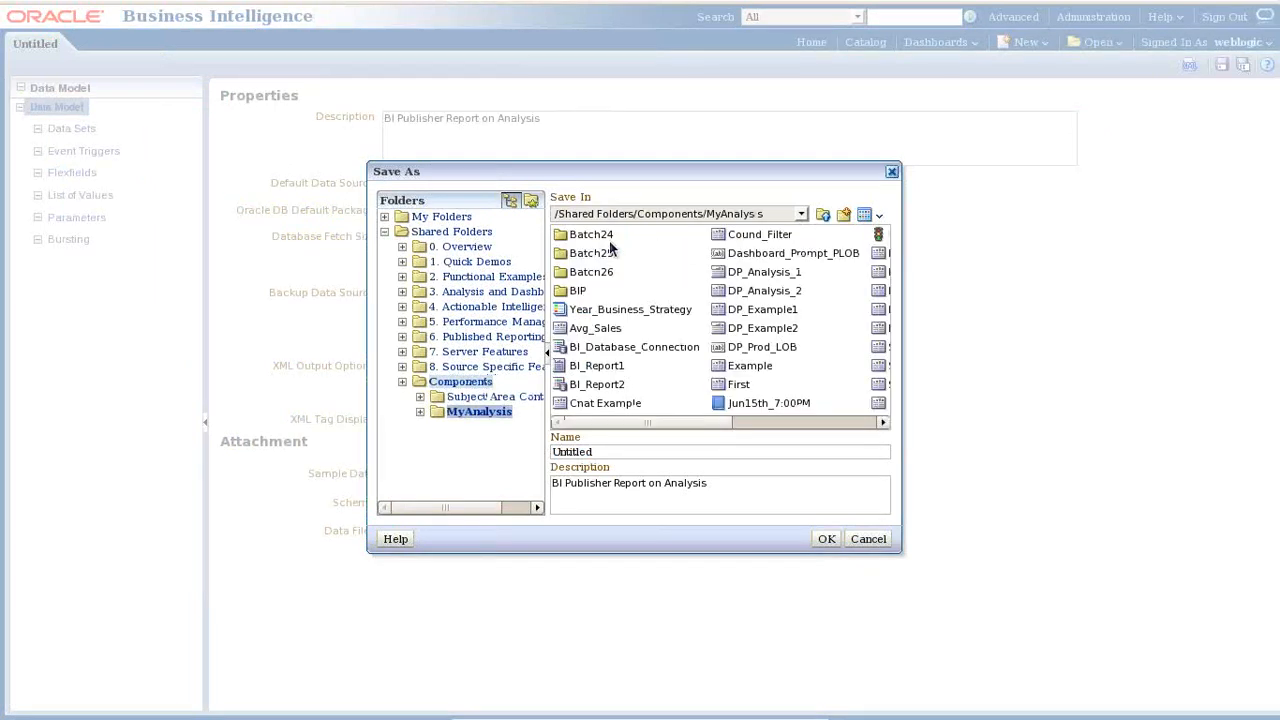
{"action": "double_click", "coordinate": [595, 272]}
{"action": "double_click", "coordinate": [593, 236]}
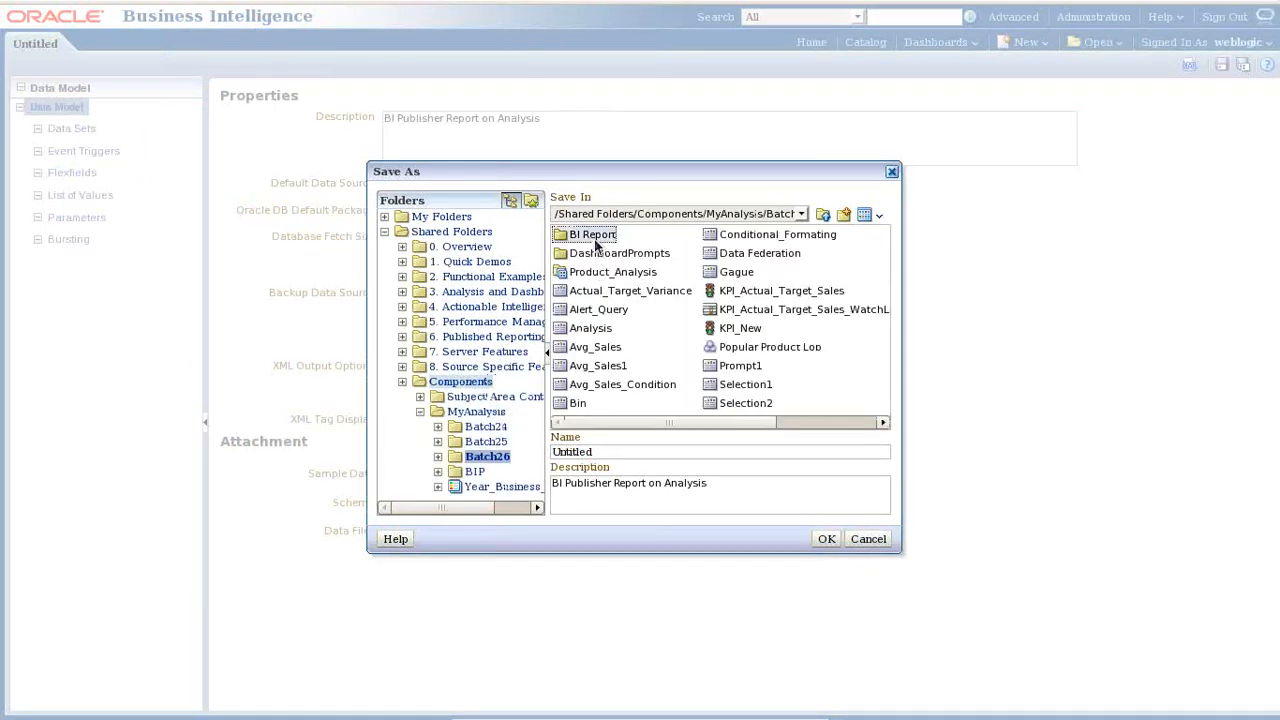
{"action": "left_click", "coordinate": [630, 238]}
{"action": "left_click", "coordinate": [644, 451]}
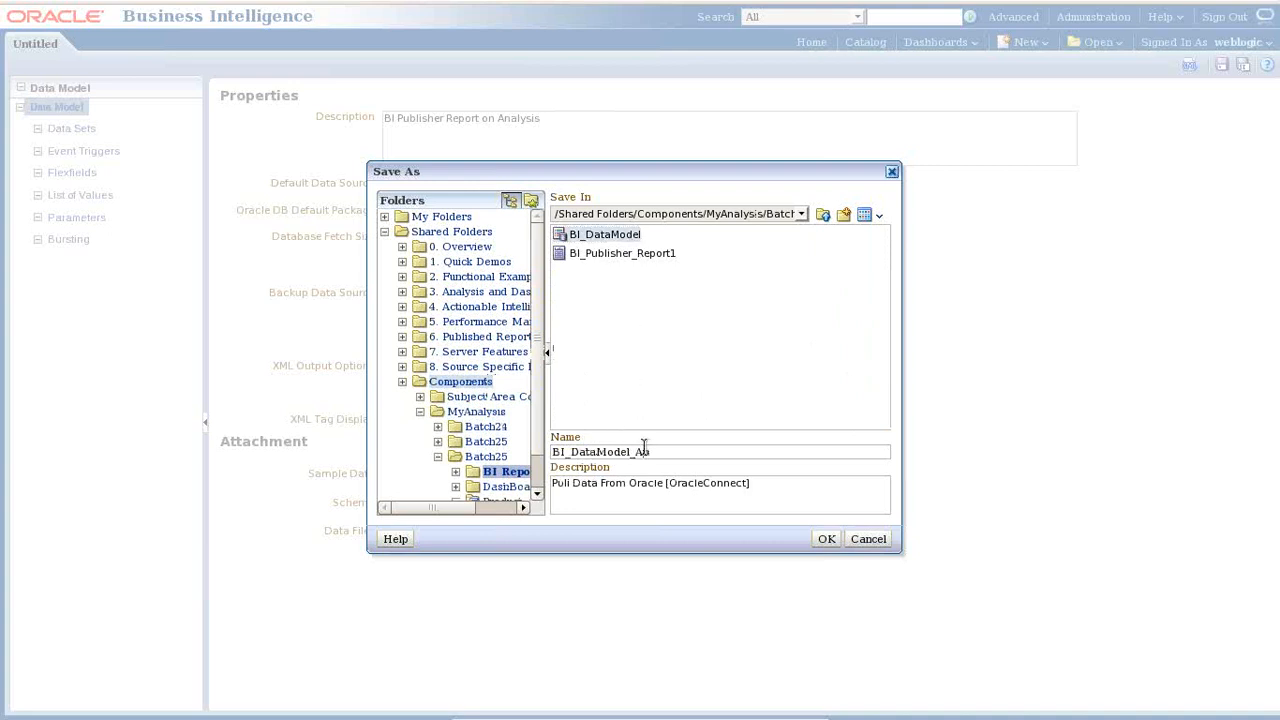
{"action": "type", "text": "_Analysis"}
{"action": "left_click", "coordinate": [826, 539]}
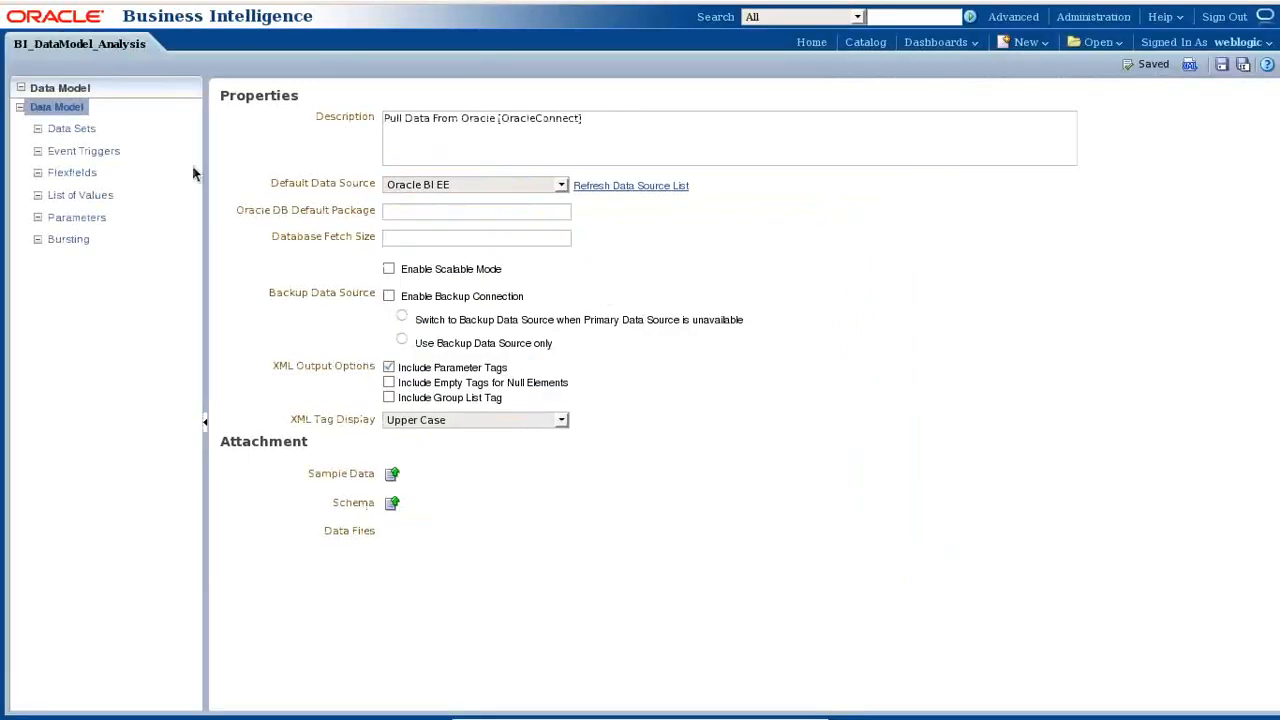
- Open the Batch26 folder in the Presentation Services catalog under Shared Folders > Components > MyAnalysis
{"action": "left_click", "coordinate": [86, 132]}
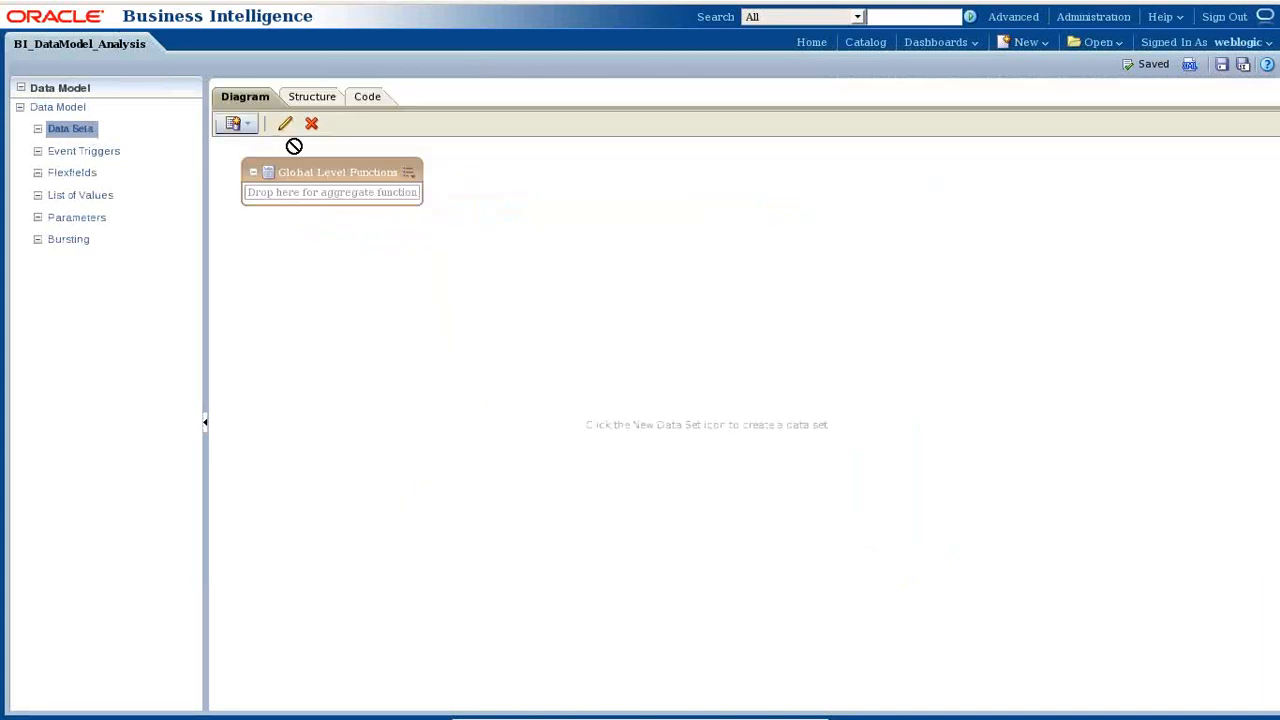
{"action": "mouse_move", "coordinate": [282, 6]}
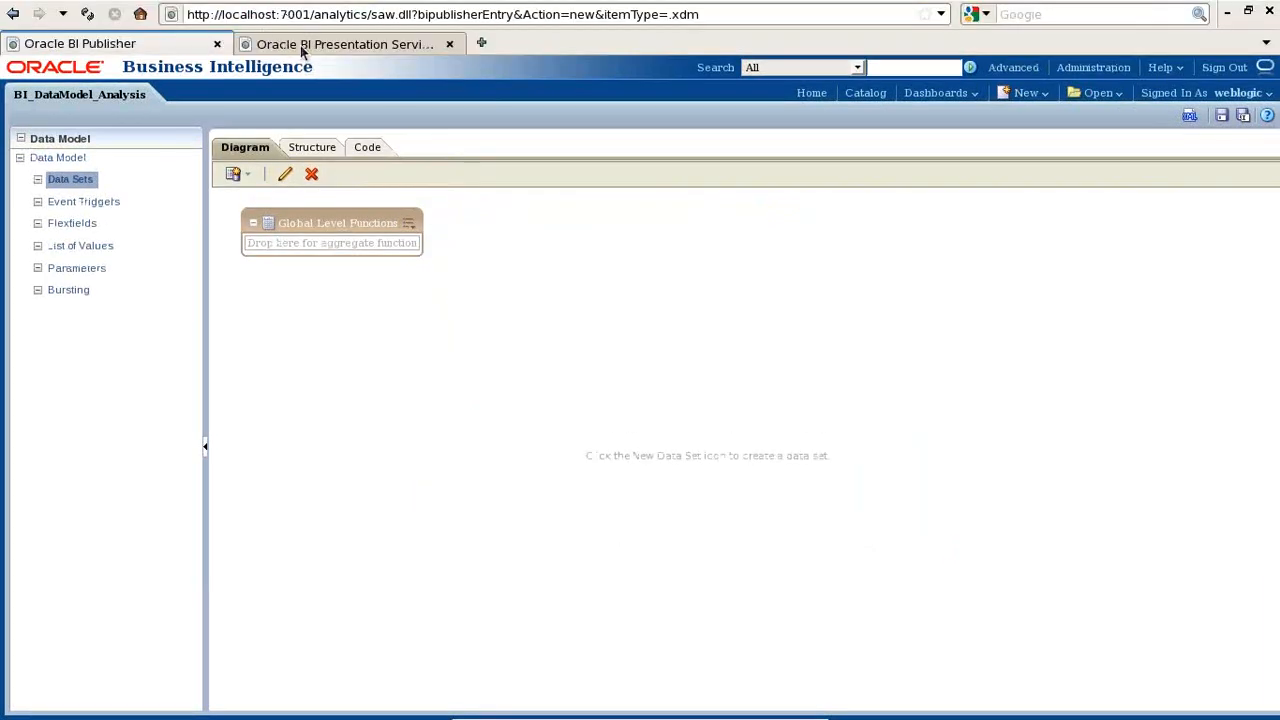
{"action": "left_click", "coordinate": [300, 45]}
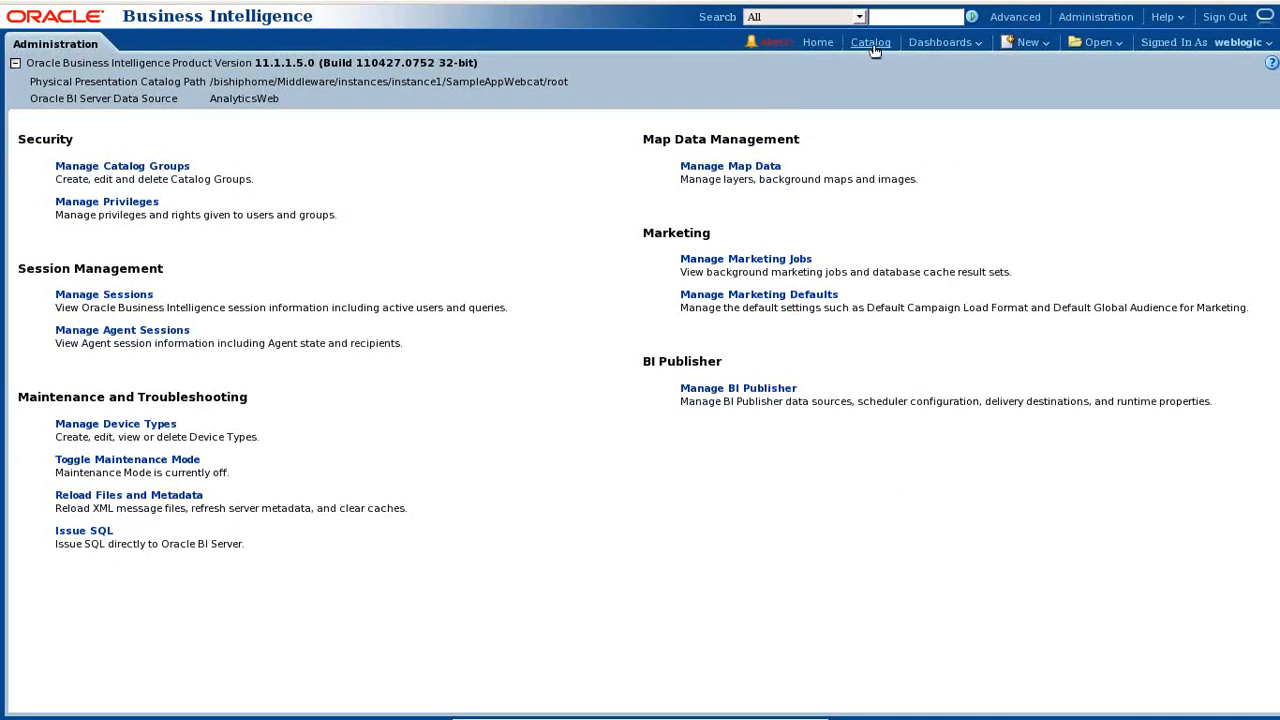
{"action": "left_click", "coordinate": [872, 44]}
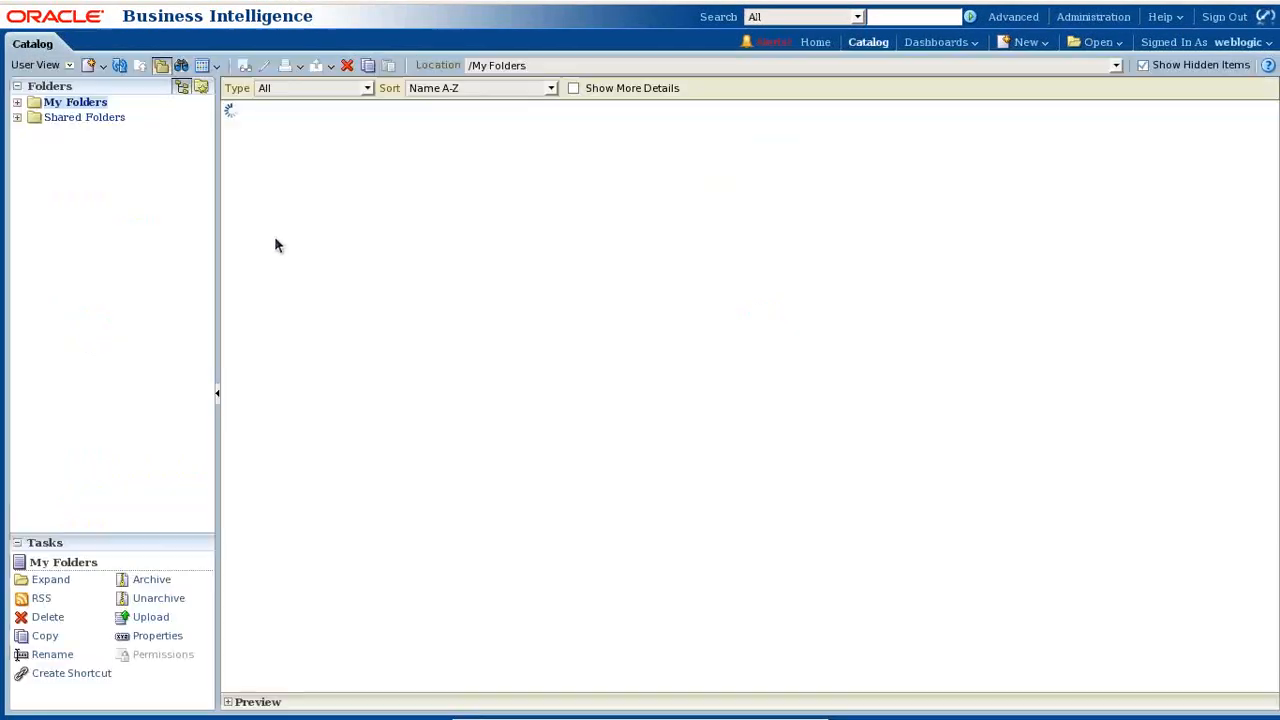
{"action": "left_click", "coordinate": [17, 117]}
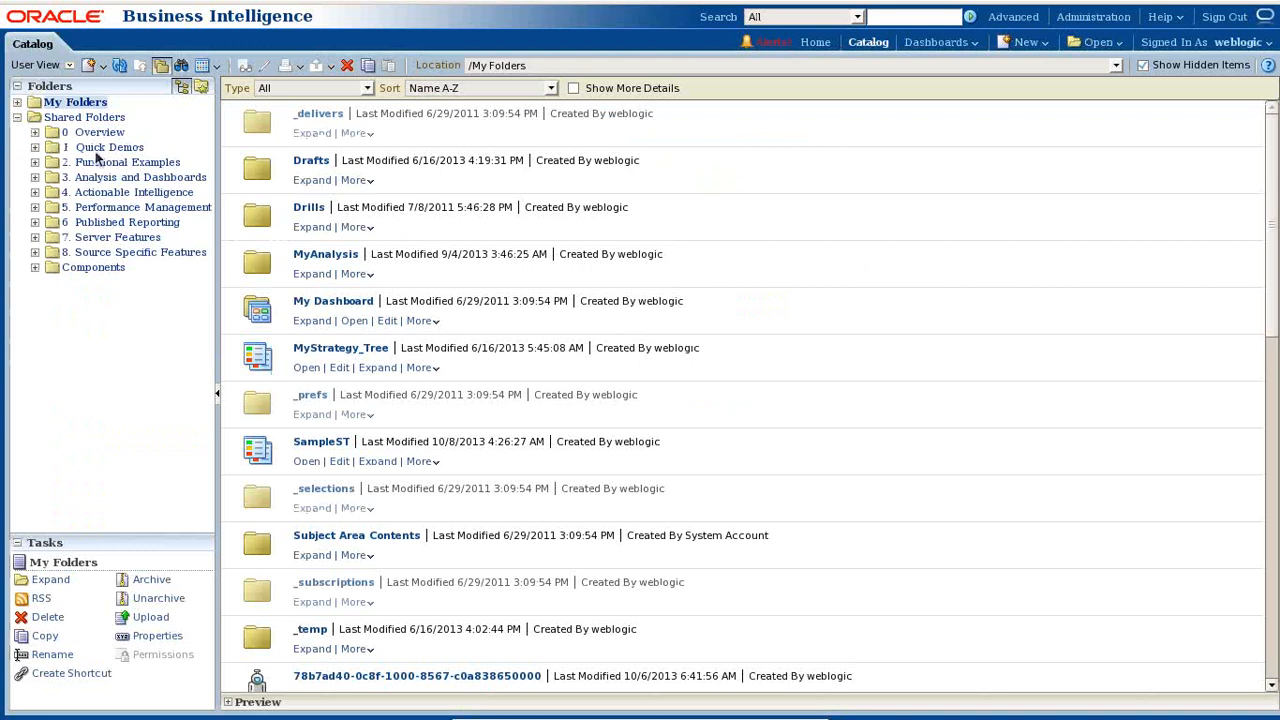
{"action": "left_click", "coordinate": [100, 268]}
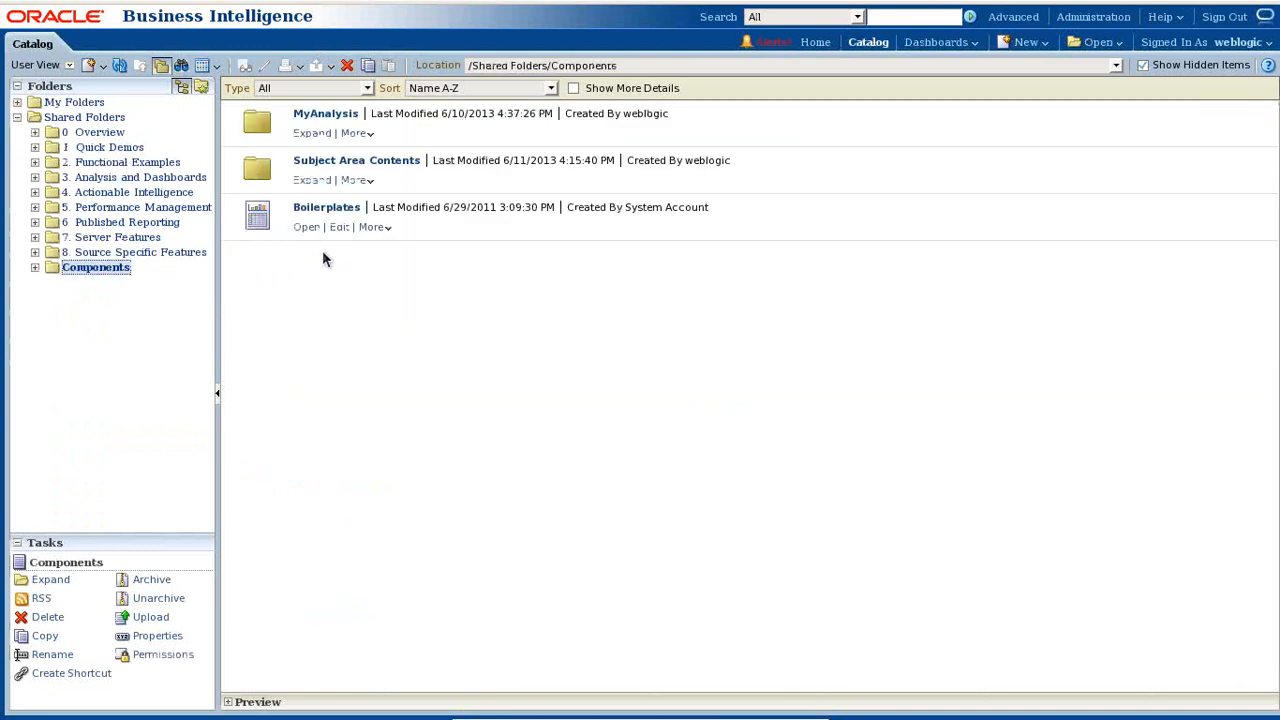
{"action": "left_click", "coordinate": [318, 136]}
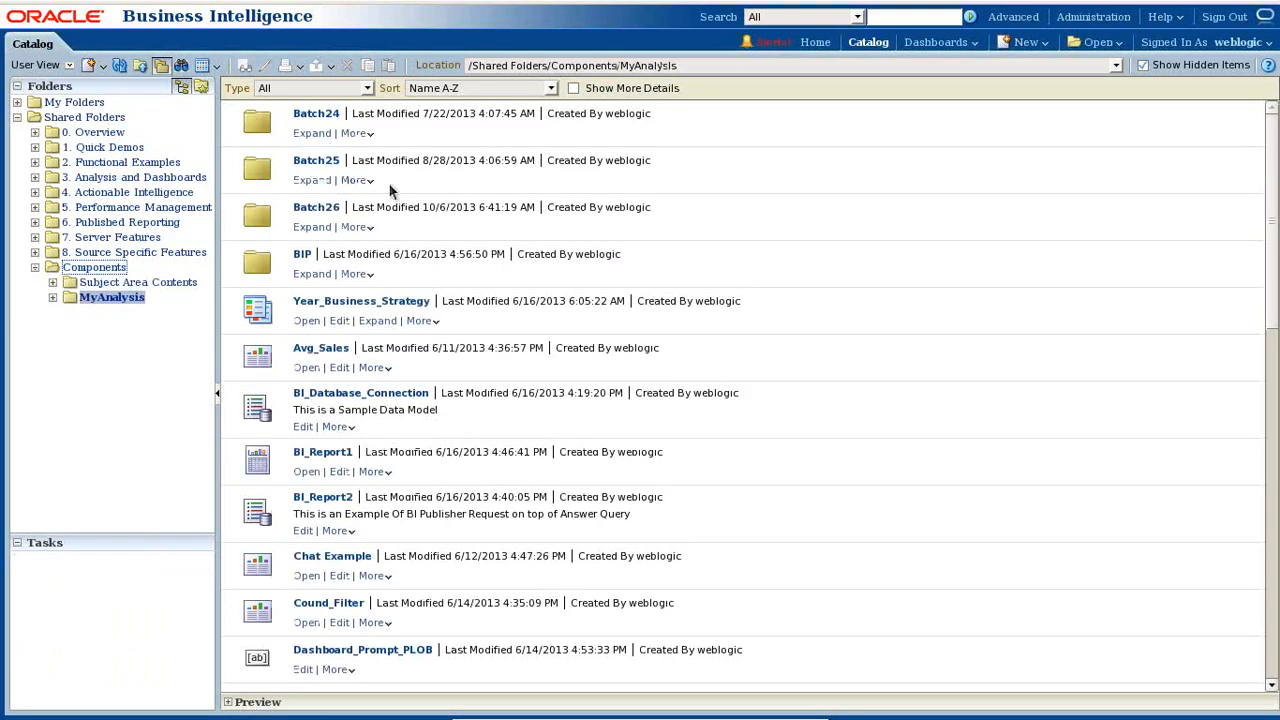
{"action": "left_click", "coordinate": [311, 229]}
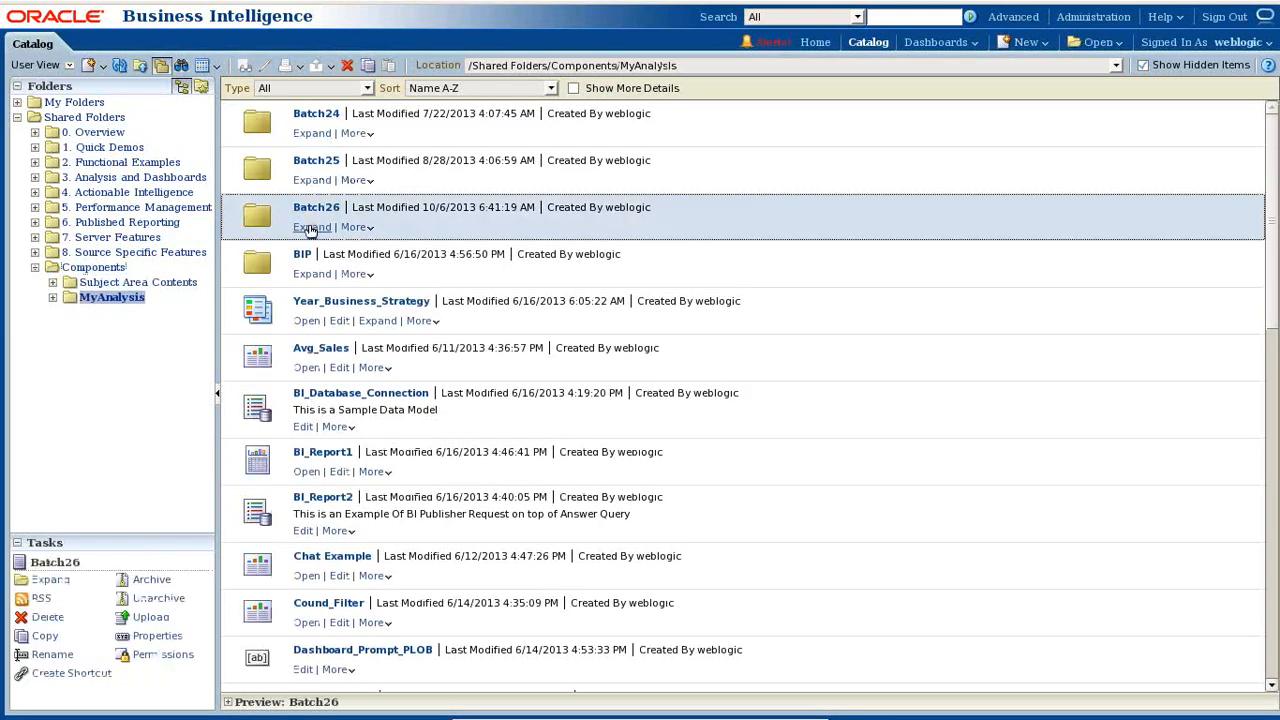
{"action": "left_click", "coordinate": [311, 229]}
- View the TopAnalysis top-5 product revenue table, then return to the BI_DataModel_Analysis data model
{"action": "scroll", "coordinate": [390, 422], "scroll_direction": "down", "scroll_amount": 3}
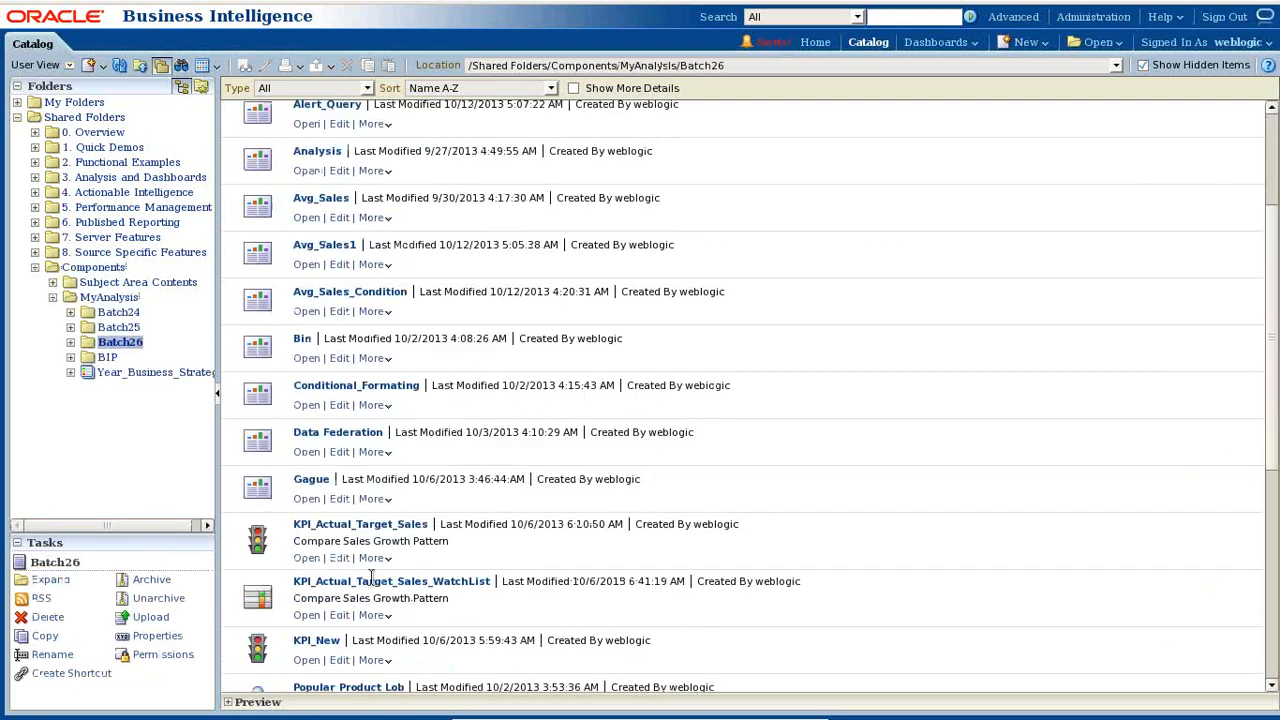
{"action": "scroll", "coordinate": [325, 650], "scroll_direction": "down", "scroll_amount": 5}
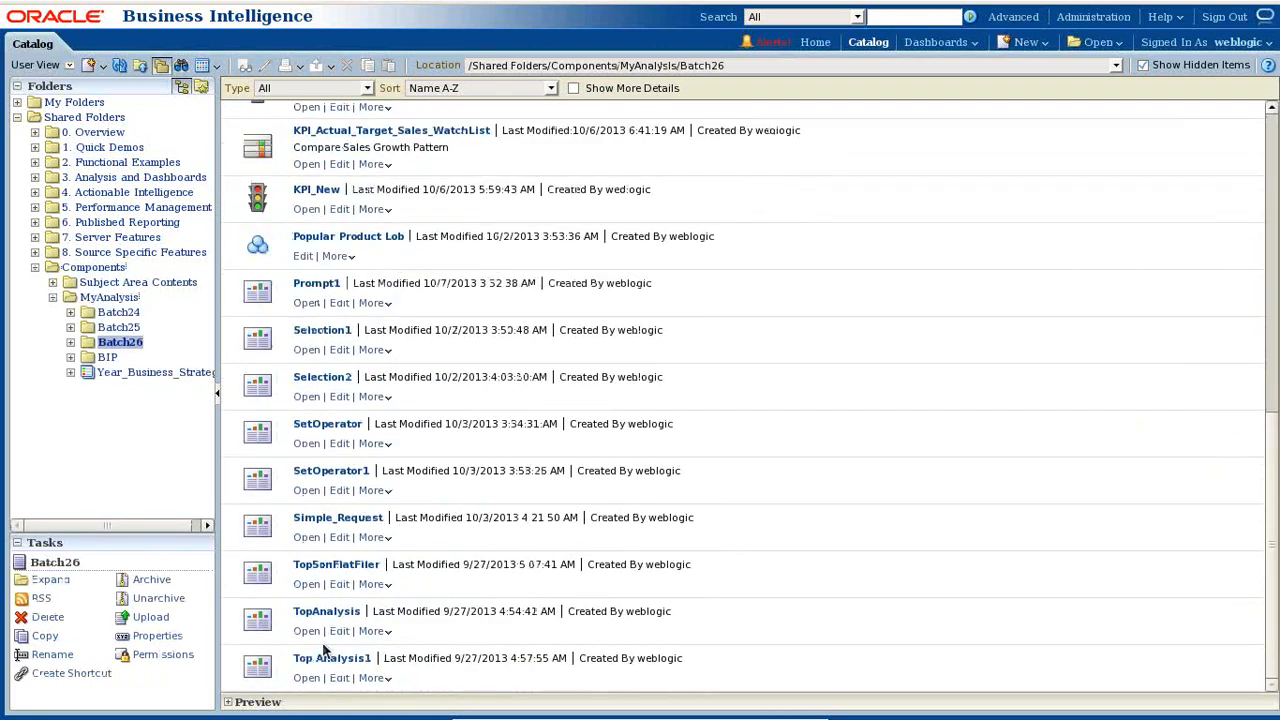
{"action": "left_click", "coordinate": [307, 631]}
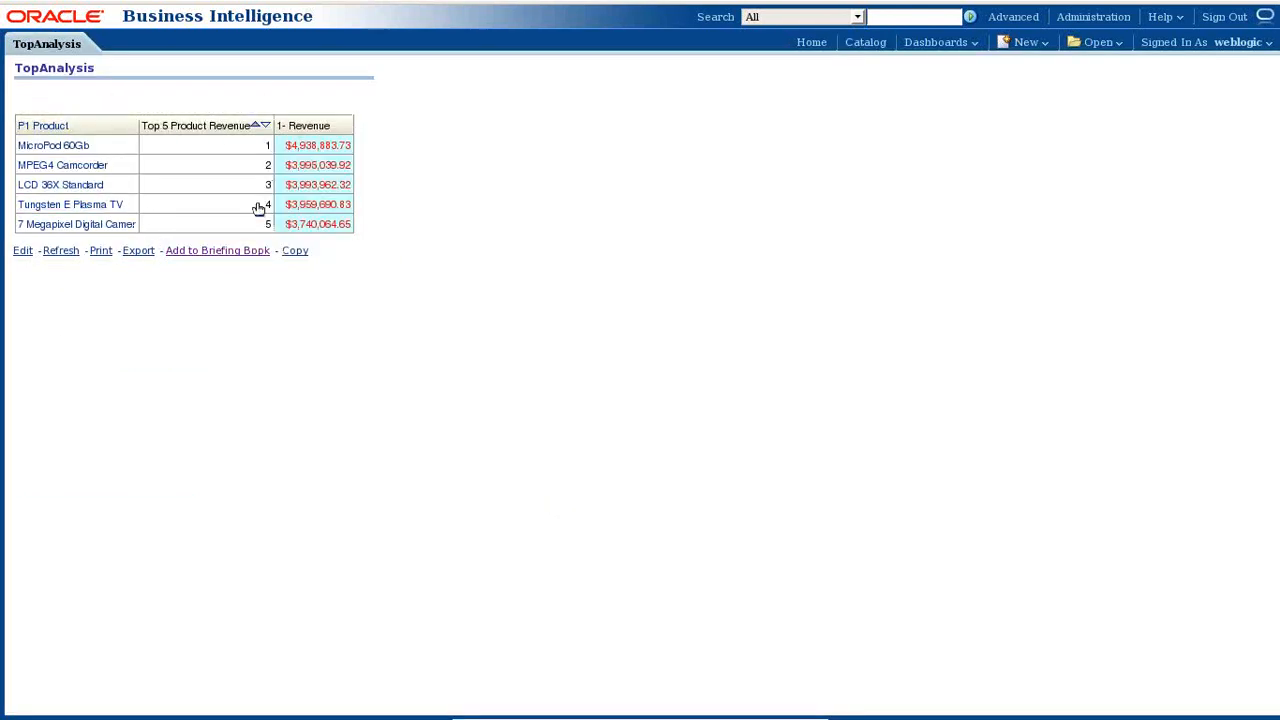
{"action": "mouse_move", "coordinate": [108, 5]}
{"action": "left_click", "coordinate": [77, 44]}
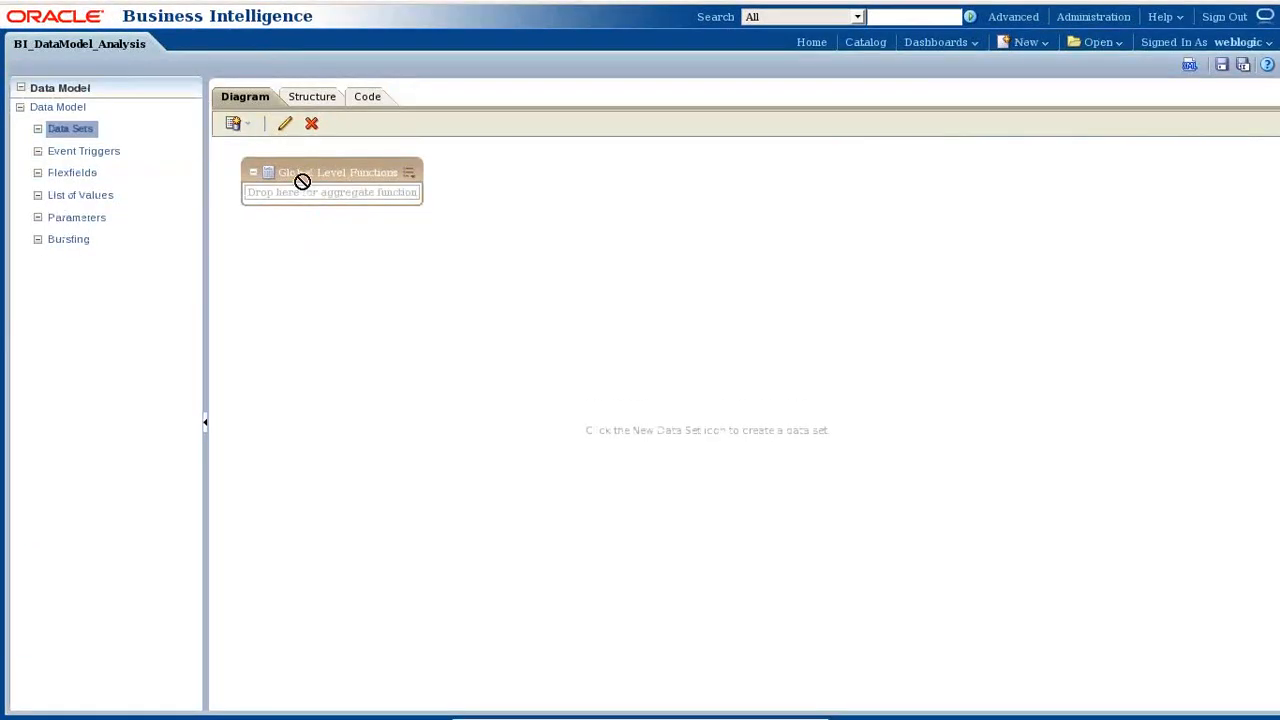
{"action": "left_click", "coordinate": [240, 125]}
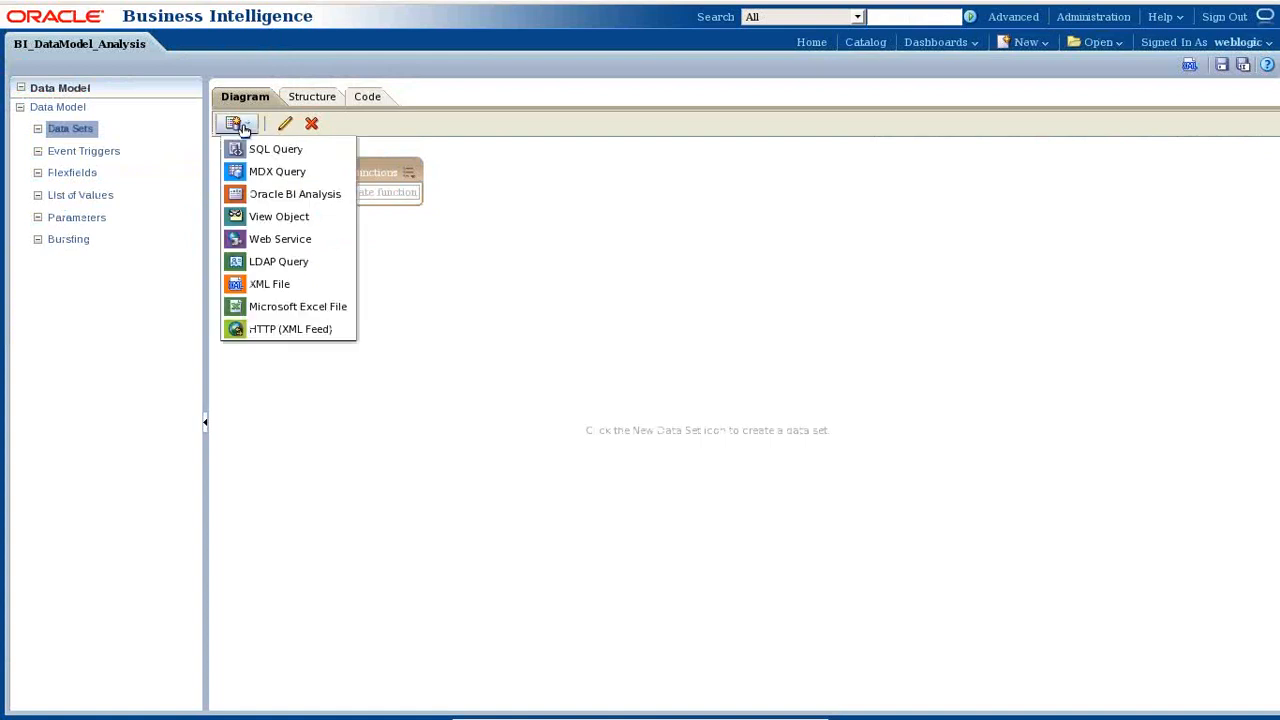
{"action": "left_click", "coordinate": [285, 200]}
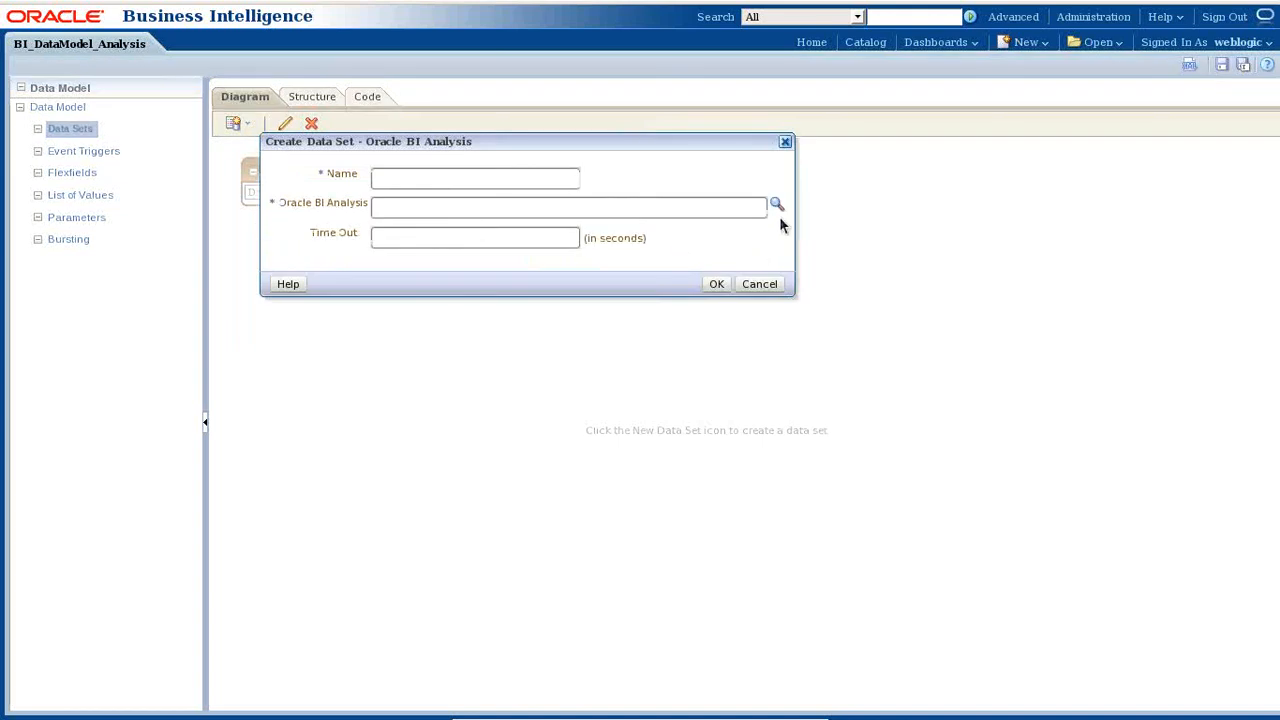
{"action": "left_click", "coordinate": [777, 206]}
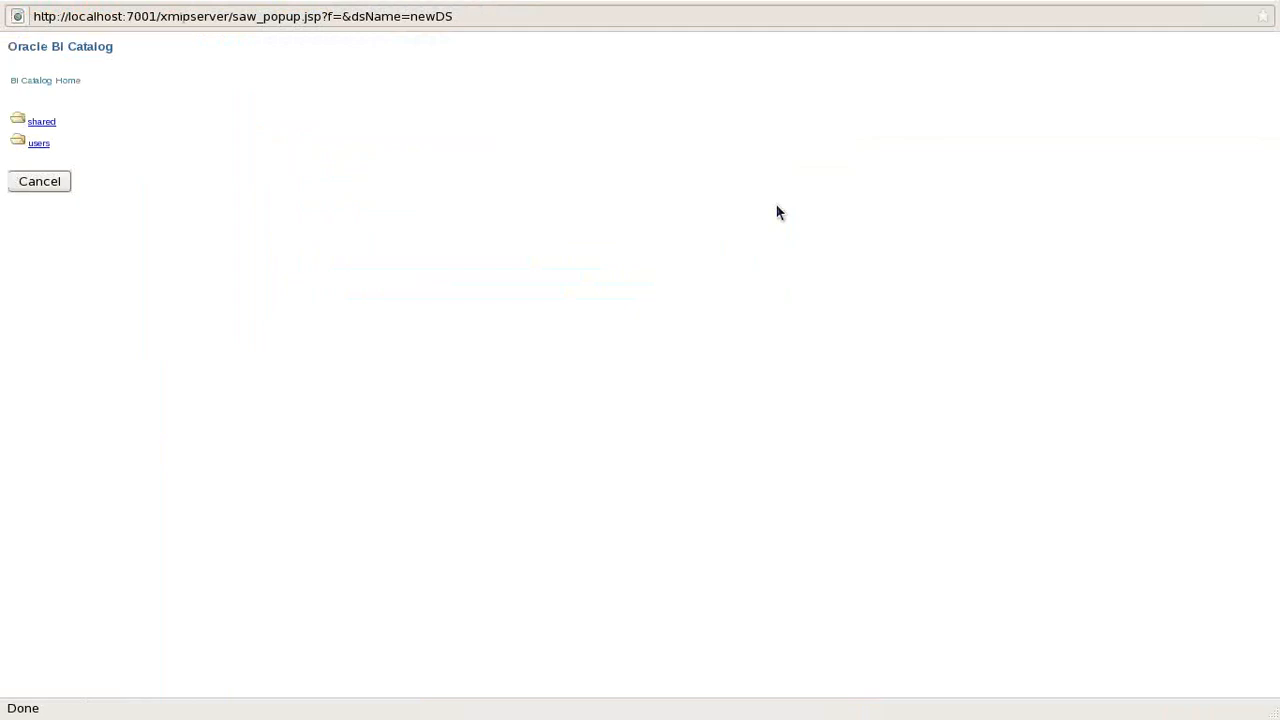
{"action": "left_click", "coordinate": [42, 144]}
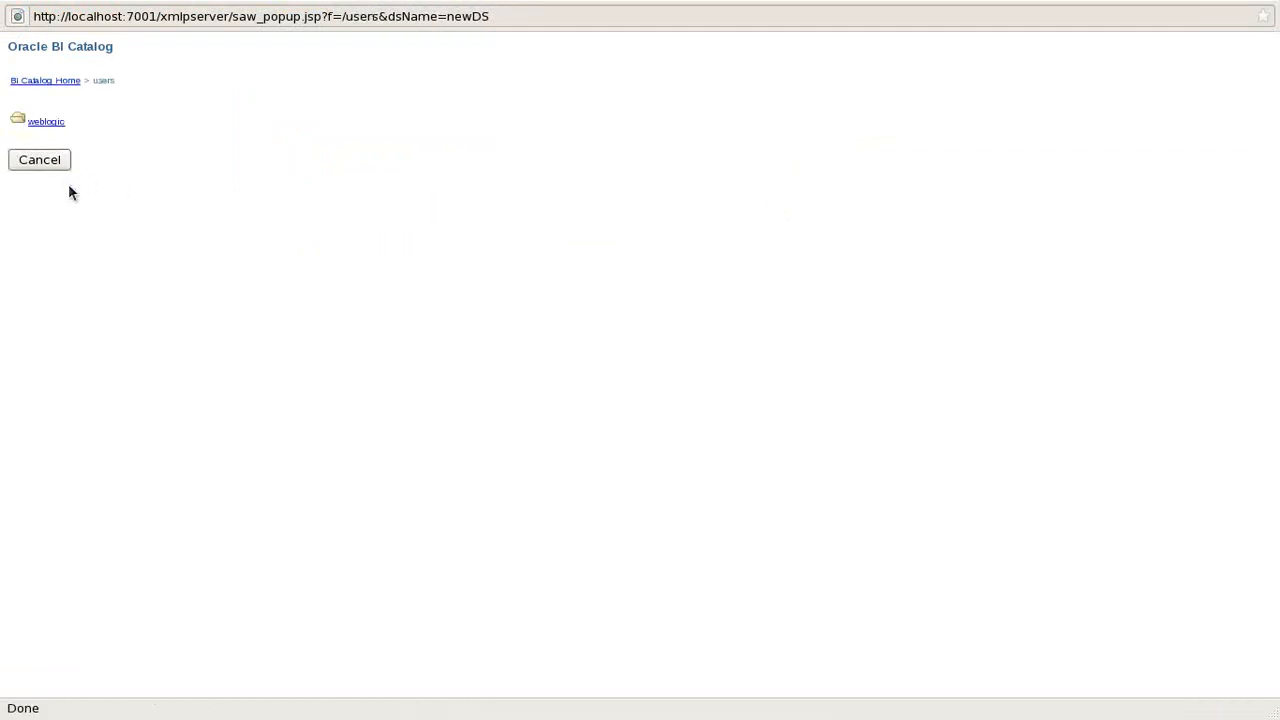
{"action": "left_click", "coordinate": [51, 123]}
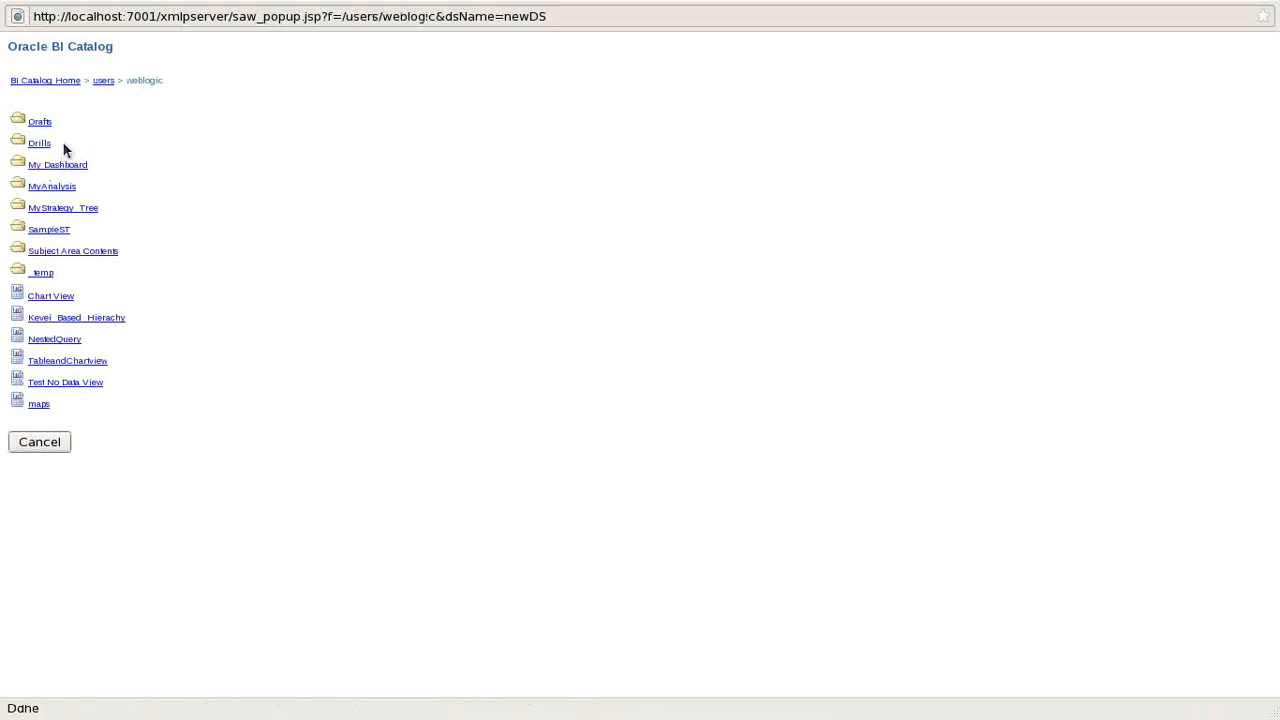
{"action": "left_click", "coordinate": [60, 188]}
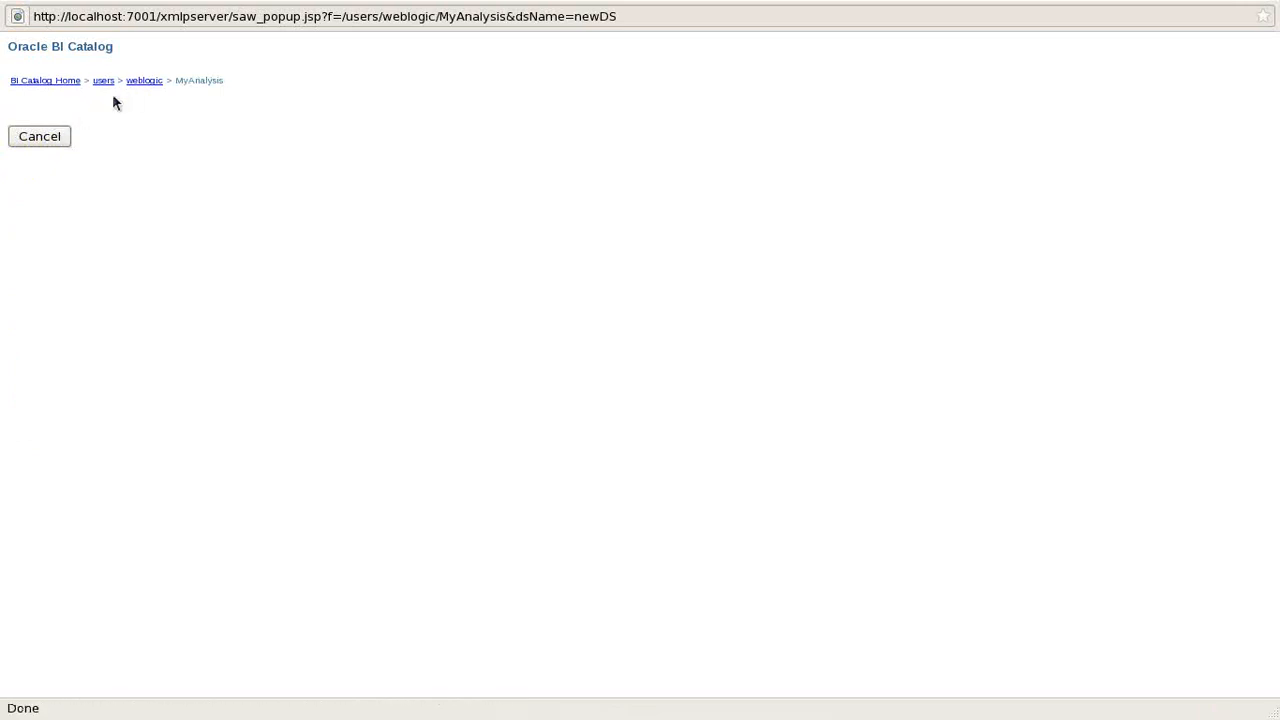
{"action": "left_click", "coordinate": [148, 84]}
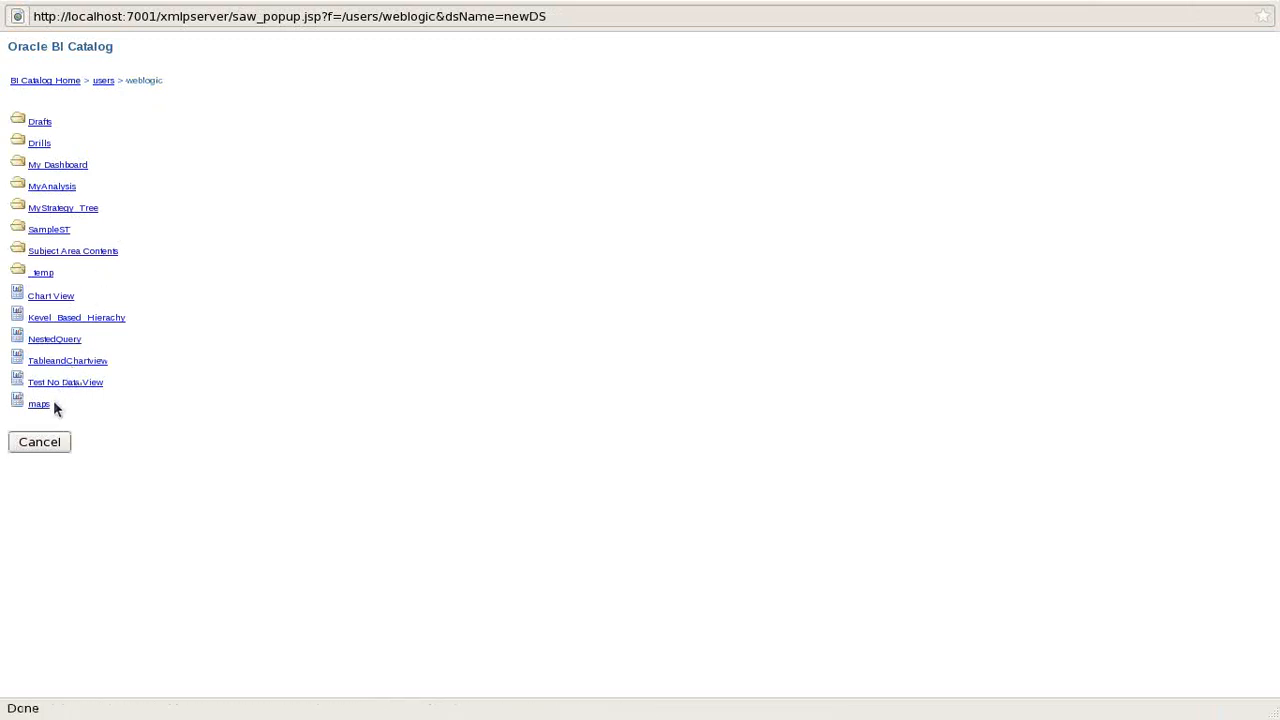
{"action": "left_click", "coordinate": [40, 442]}
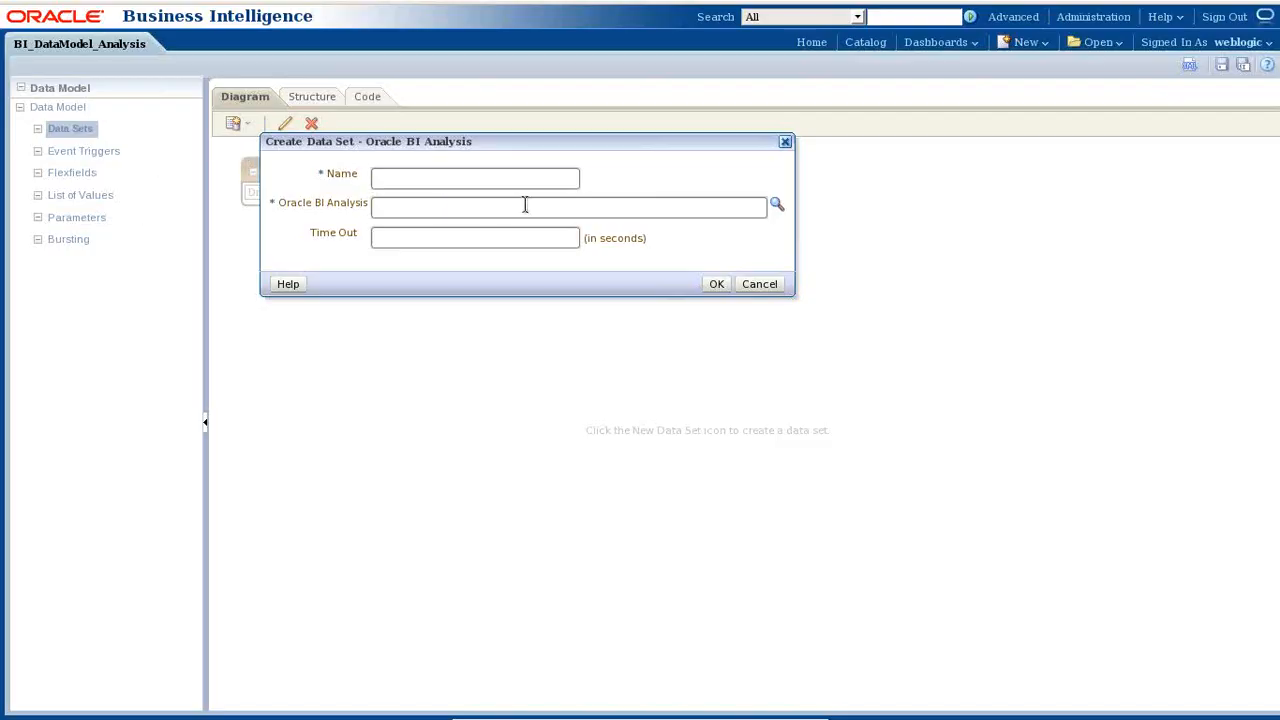
{"action": "left_click", "coordinate": [531, 179]}
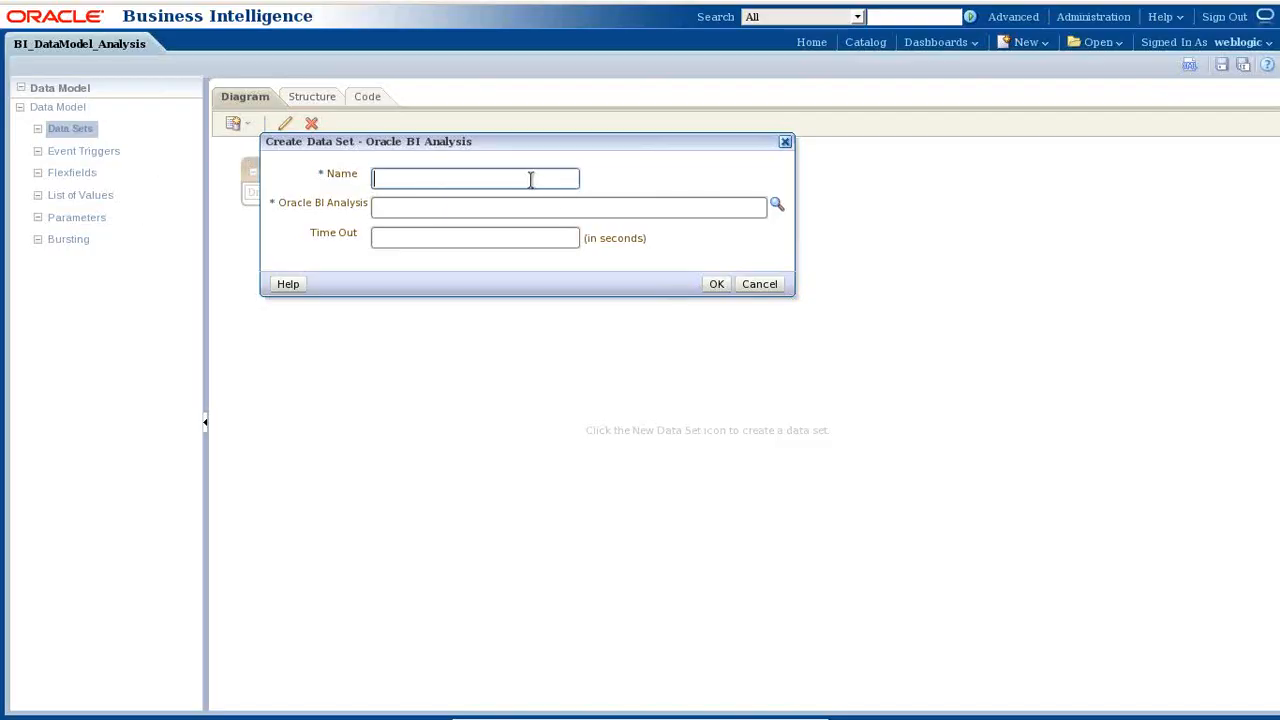
{"action": "type", "text": "BIAnalysis"}
{"action": "left_click", "coordinate": [775, 204]}
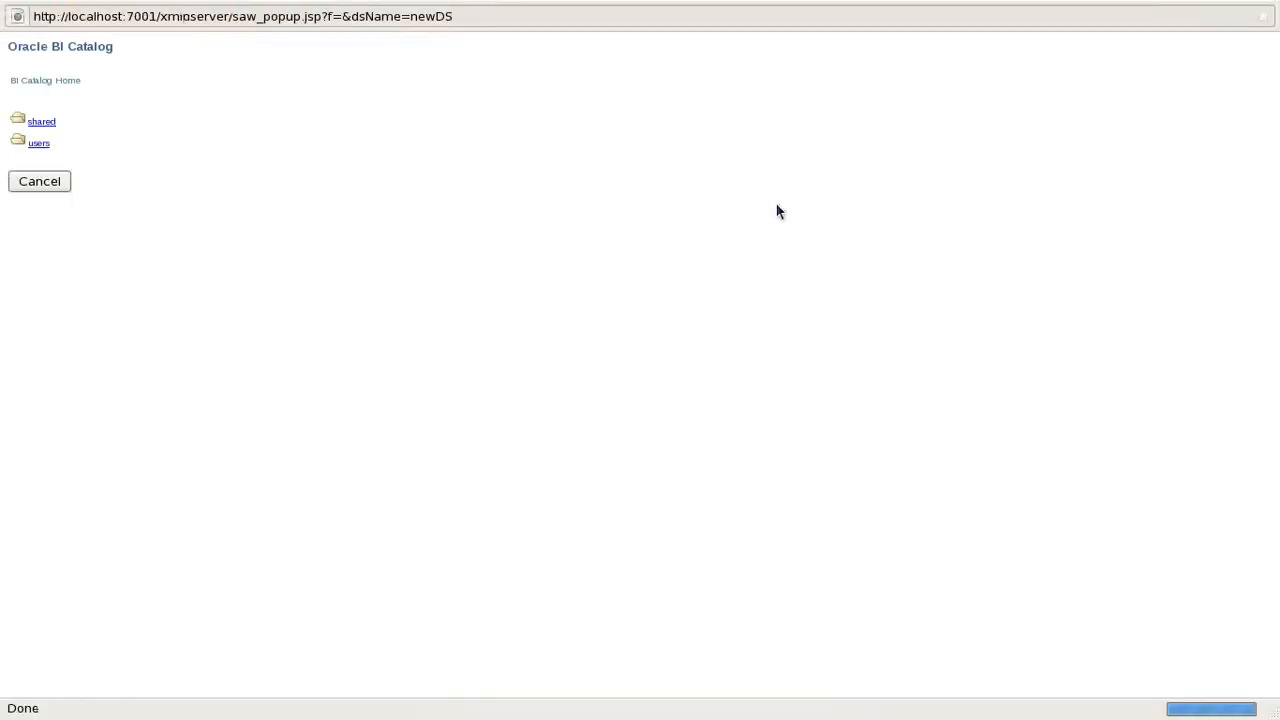
{"action": "left_click", "coordinate": [33, 146]}
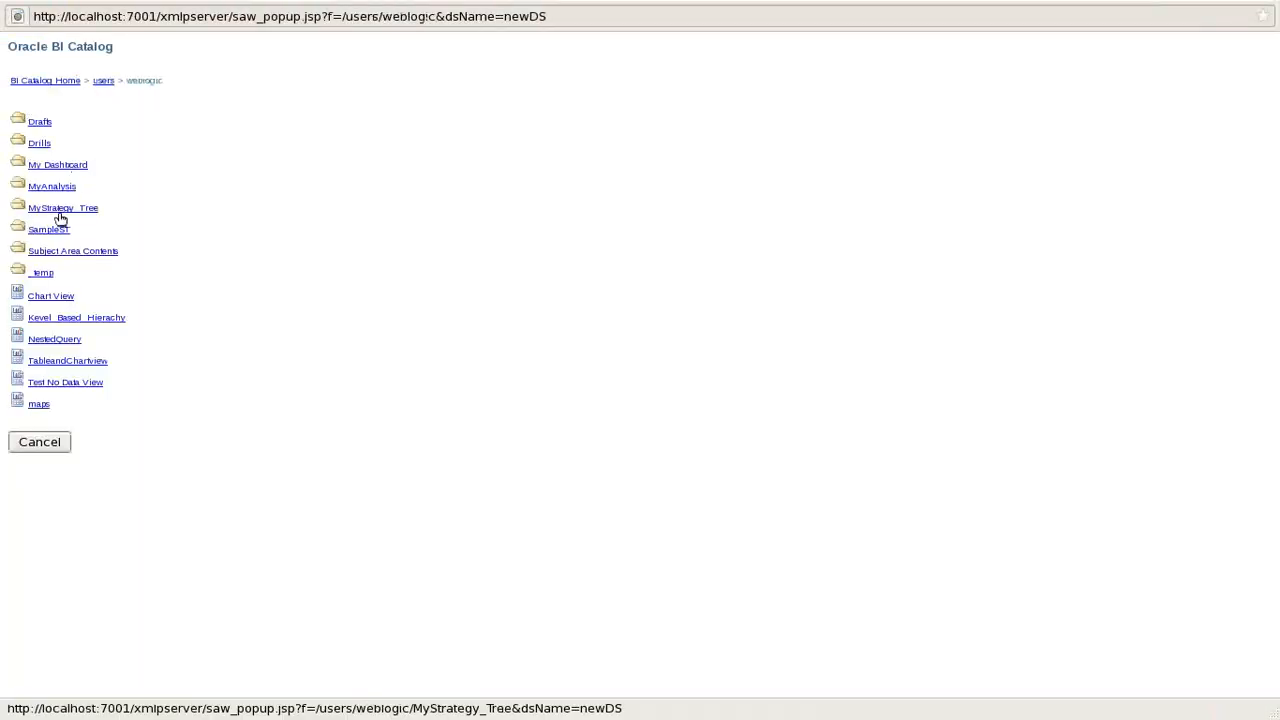
{"action": "left_click", "coordinate": [51, 188]}
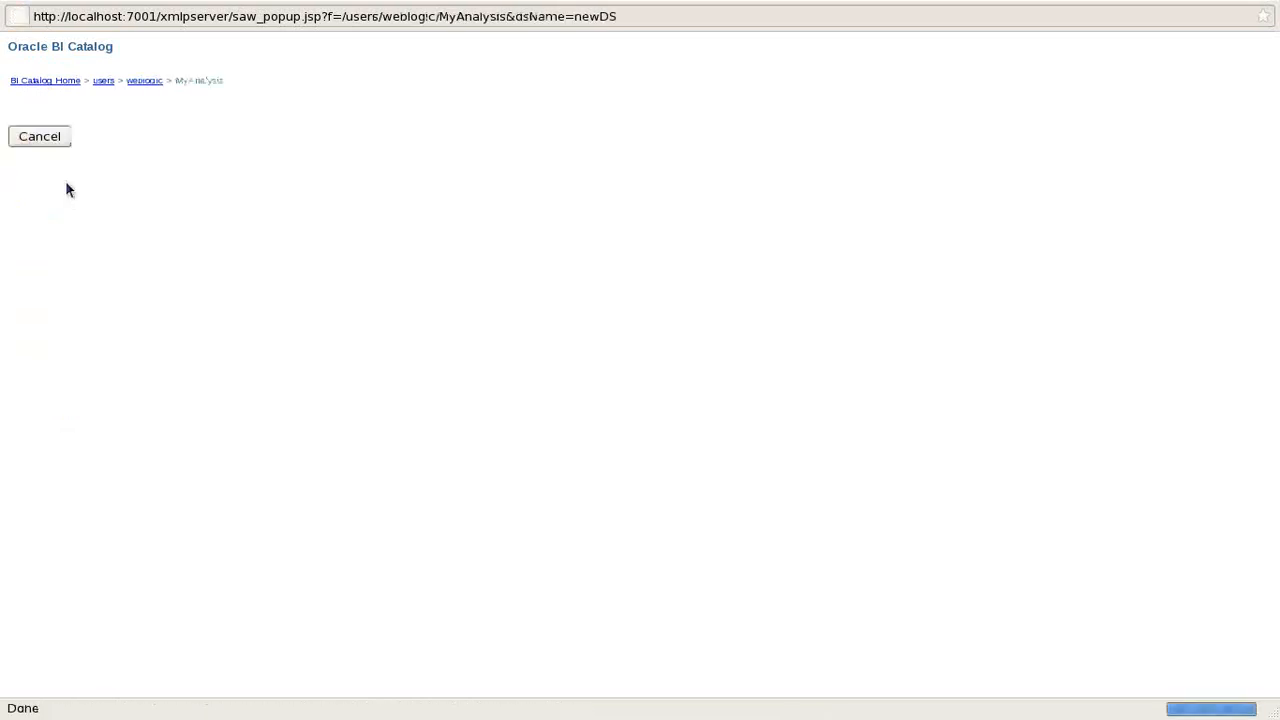
{"action": "left_click", "coordinate": [147, 82]}
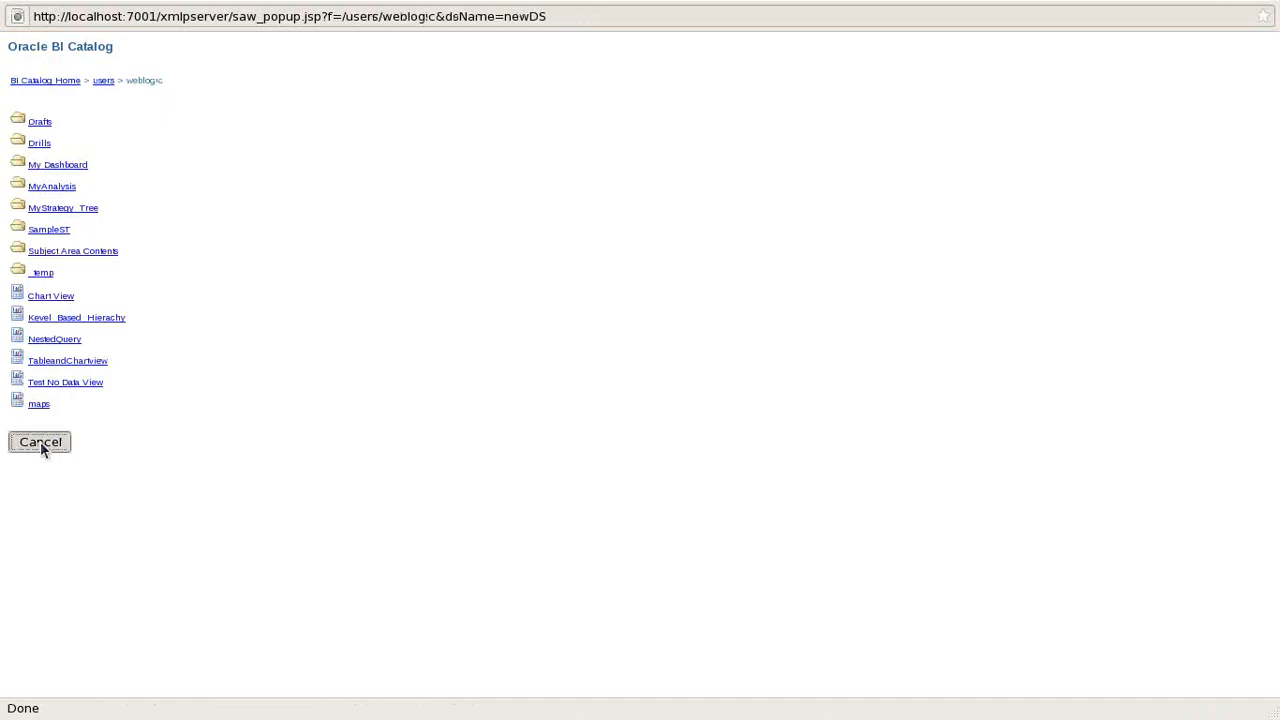
{"action": "left_click", "coordinate": [41, 445]}
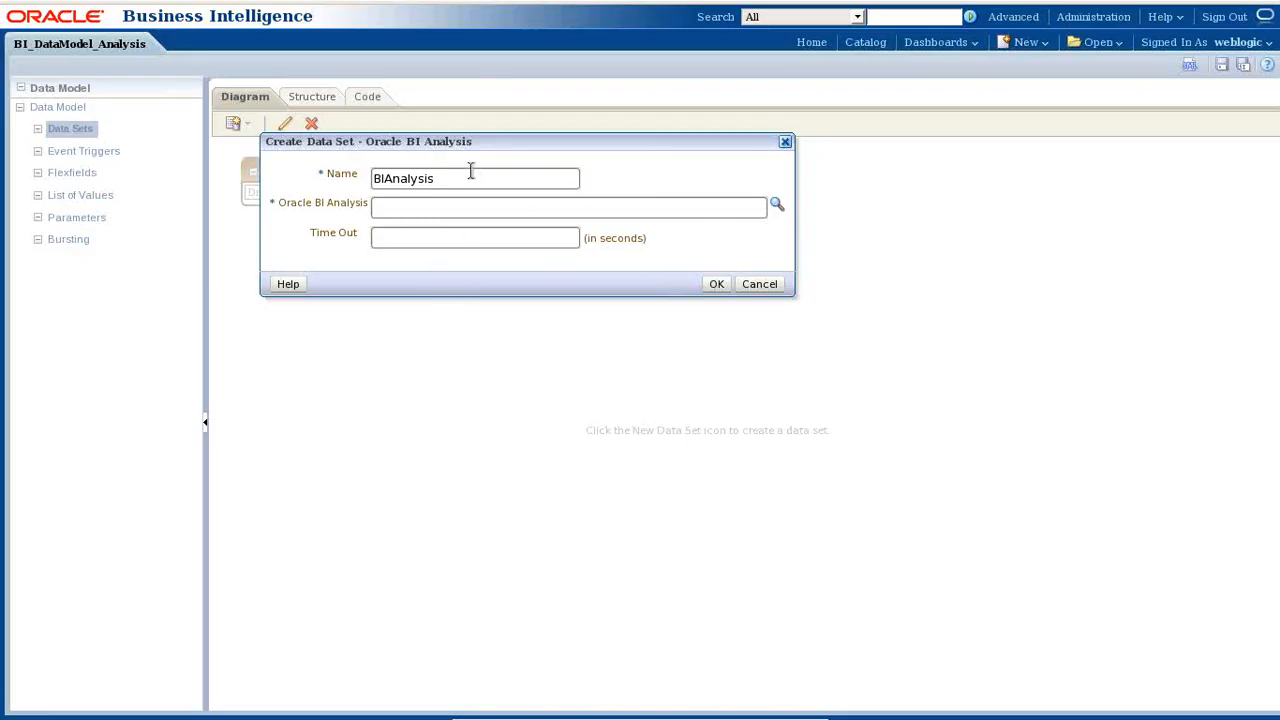
{"action": "left_click", "coordinate": [766, 284]}
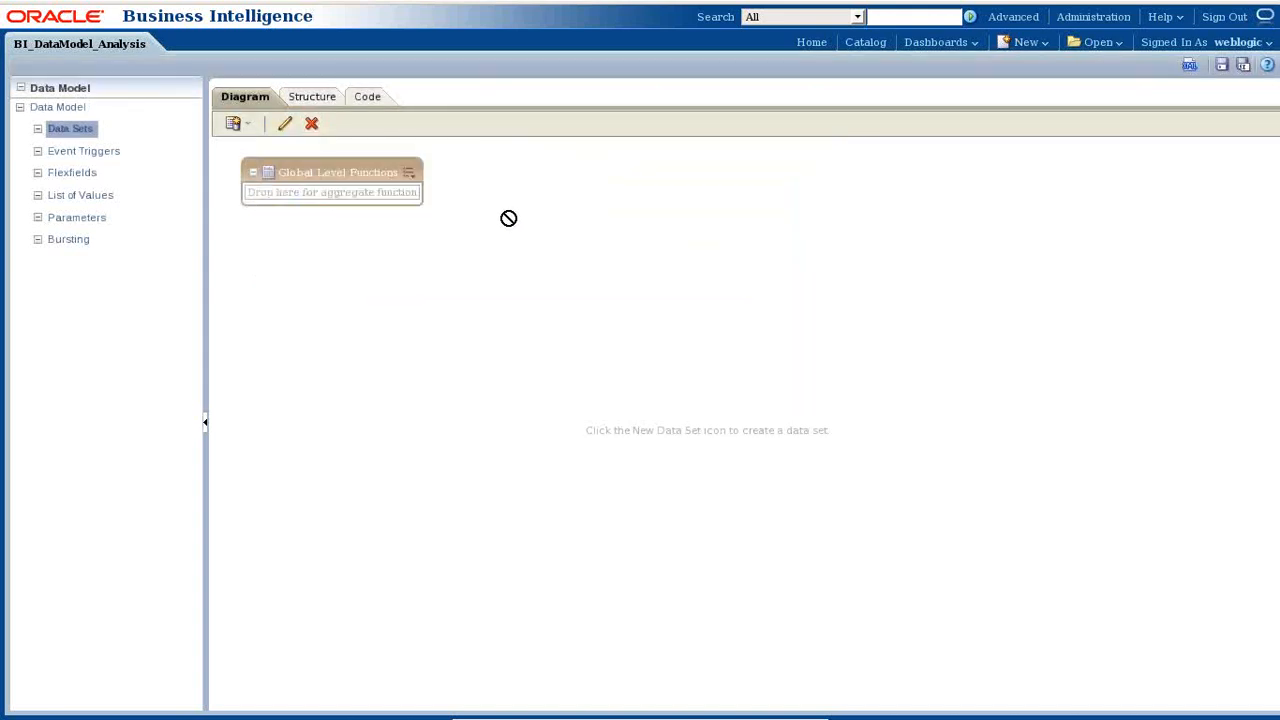
{"action": "left_click", "coordinate": [250, 130]}
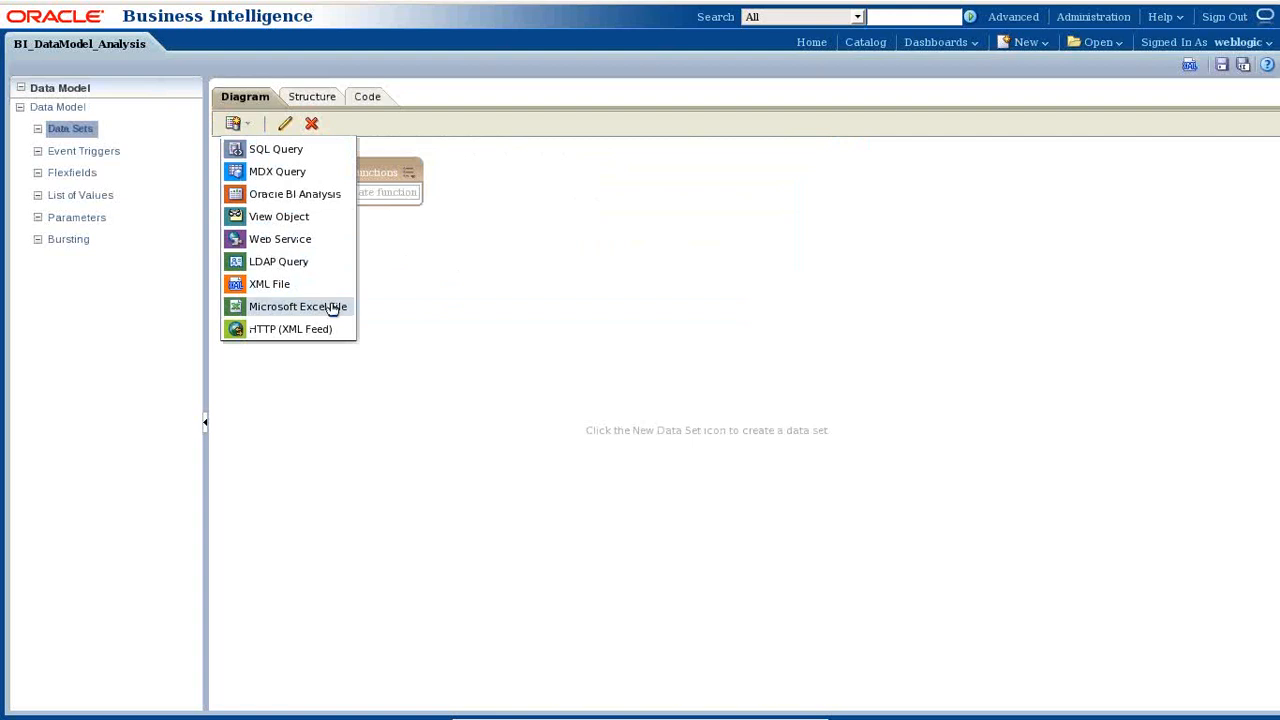
{"action": "left_click", "coordinate": [300, 151]}
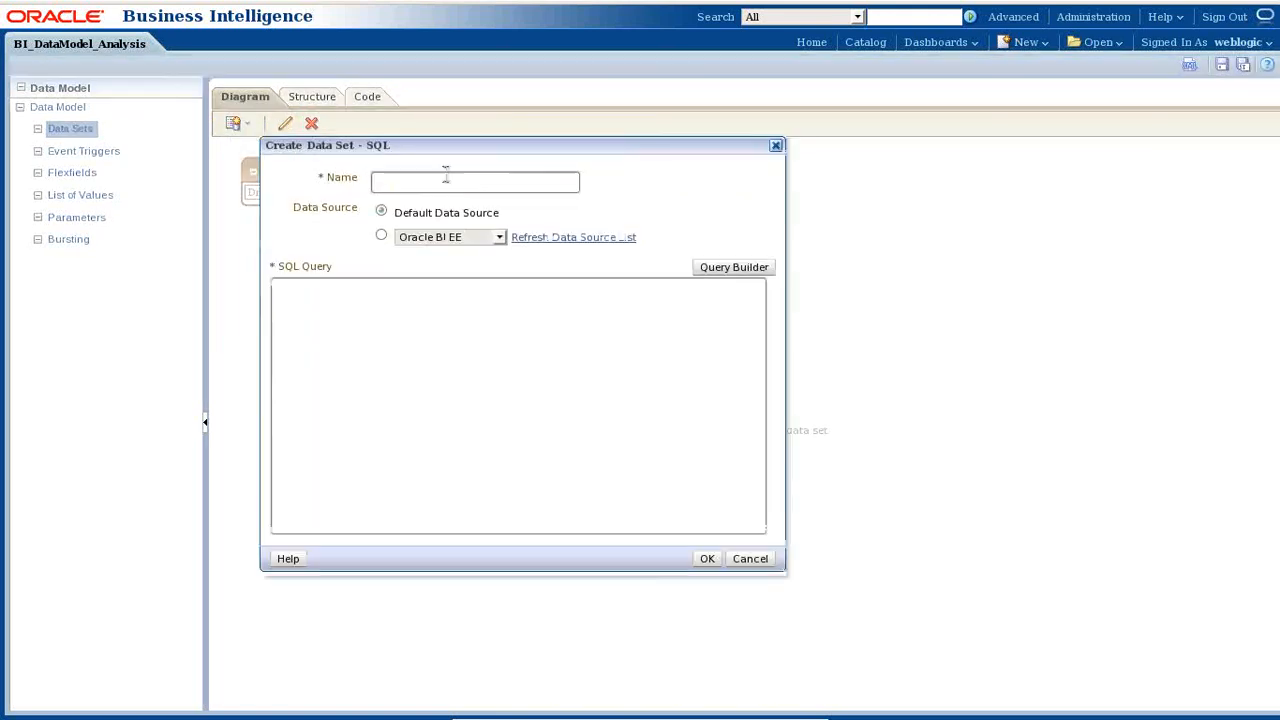
{"action": "left_click", "coordinate": [497, 240]}
{"action": "left_click", "coordinate": [497, 240]}
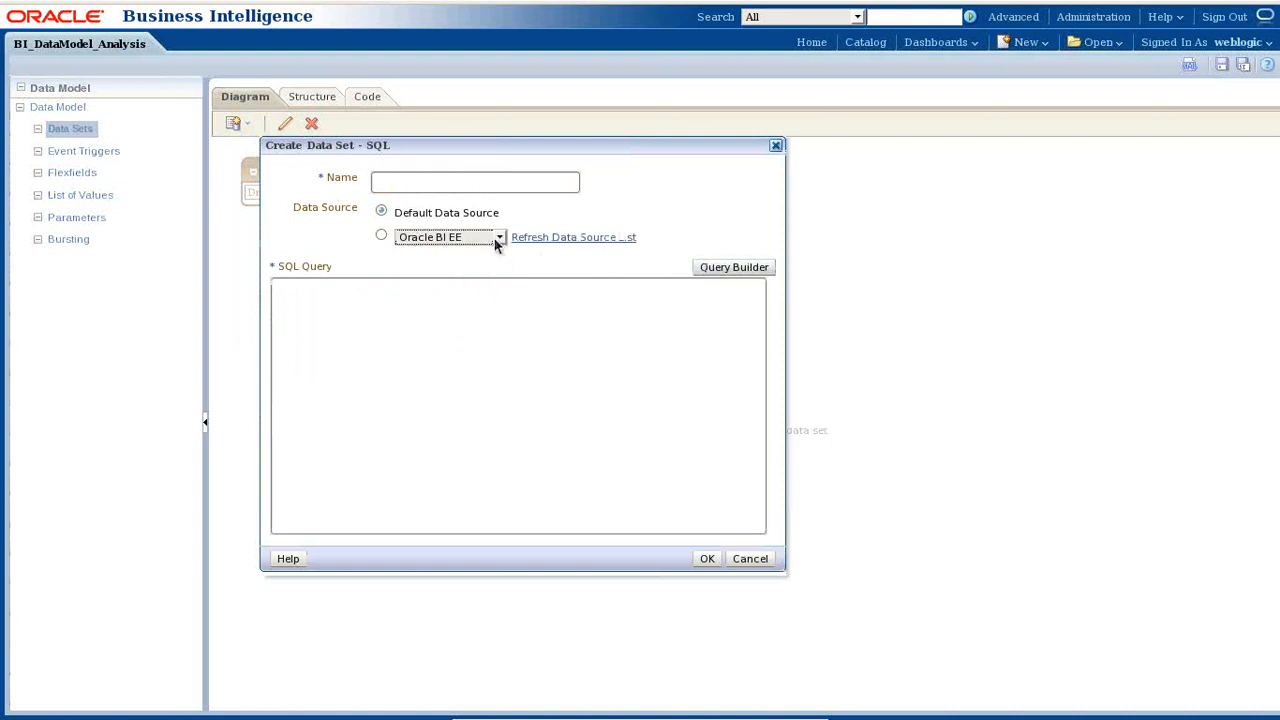
{"action": "left_click", "coordinate": [497, 240]}
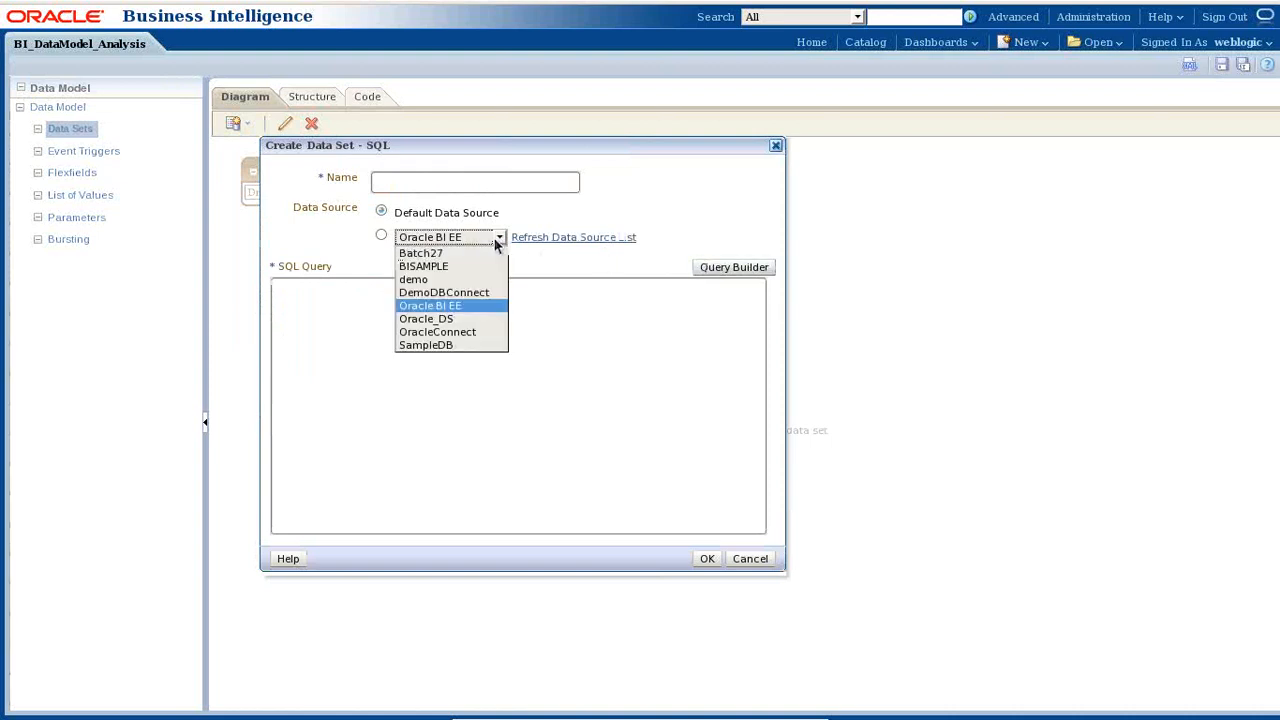
{"action": "left_click", "coordinate": [497, 244]}
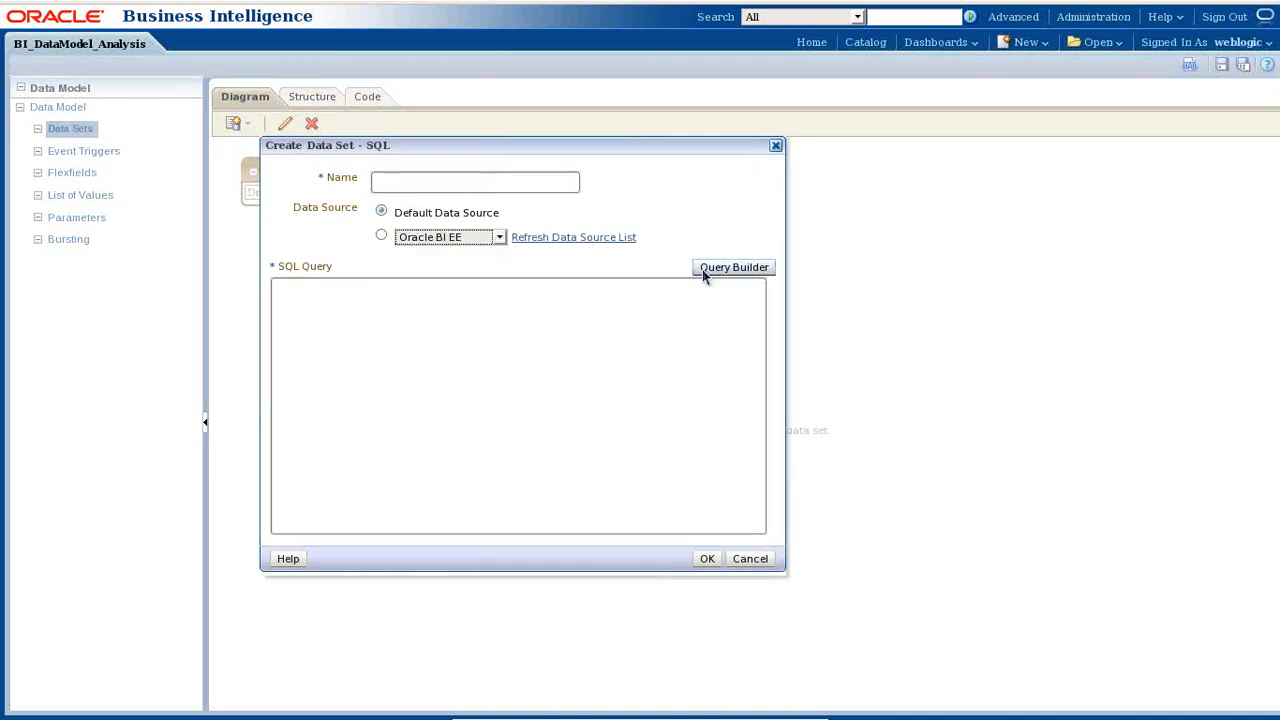
{"action": "left_click", "coordinate": [714, 271]}
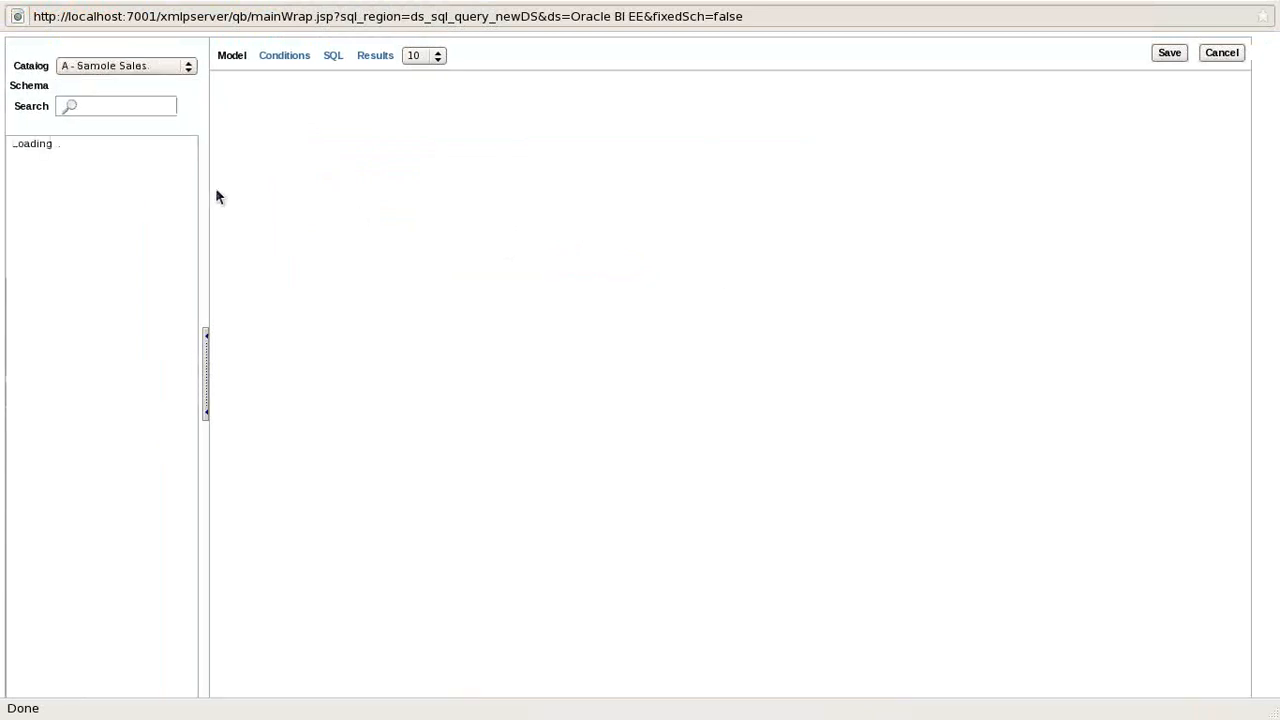
{"action": "mouse_move", "coordinate": [191, 332]}
{"action": "left_mouse_down"}
{"action": "mouse_move", "coordinate": [191, 442]}
{"action": "mouse_move", "coordinate": [194, 325]}
{"action": "left_mouse_up"}
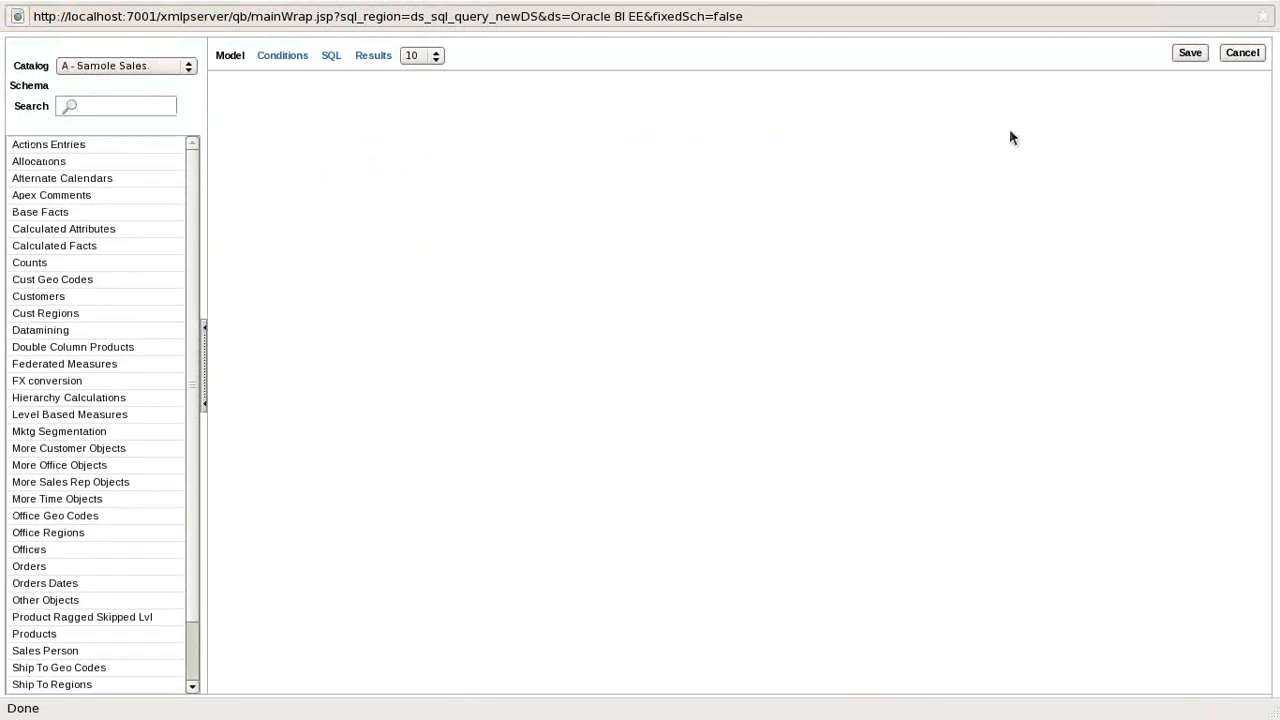
{"action": "left_click", "coordinate": [1242, 53]}
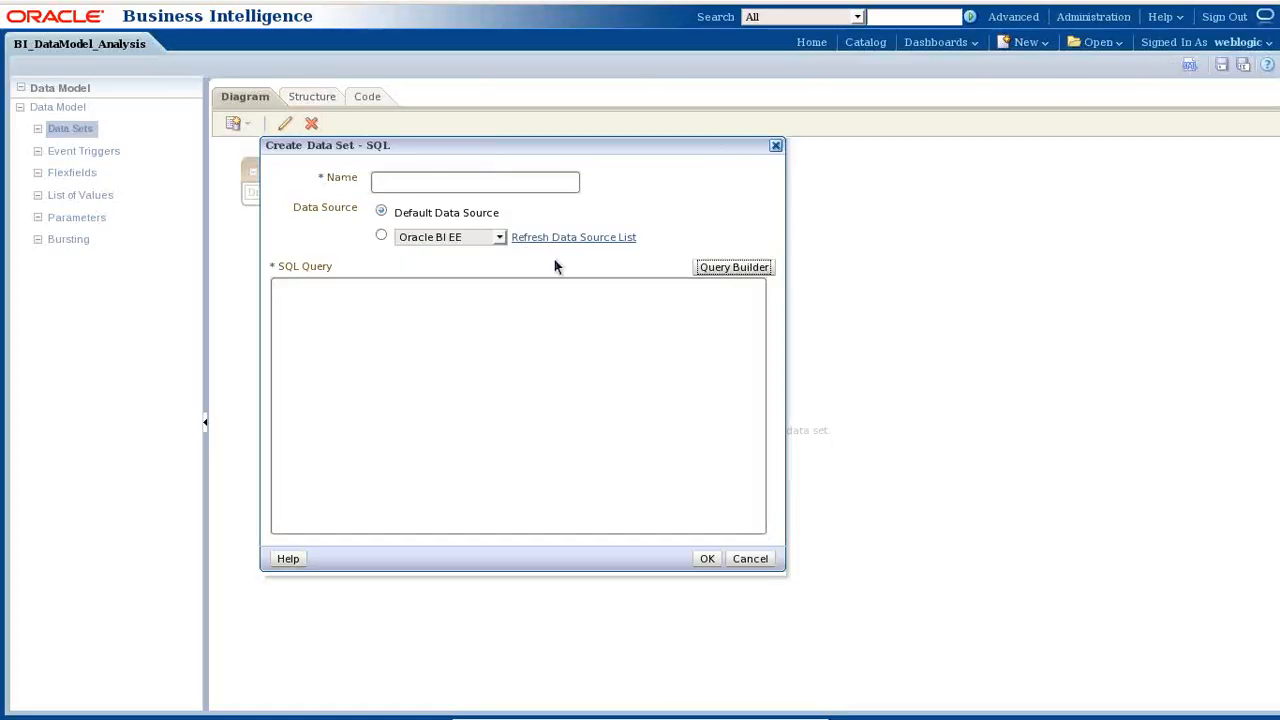
{"action": "left_click", "coordinate": [745, 558]}
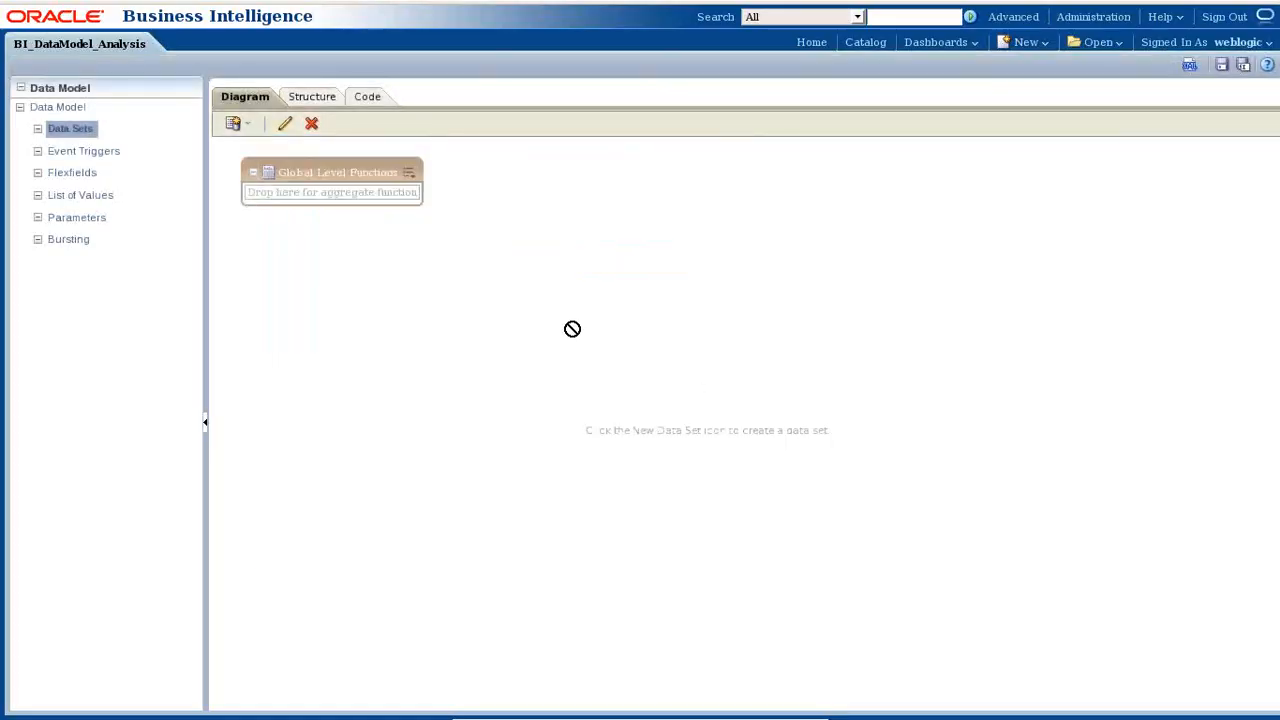
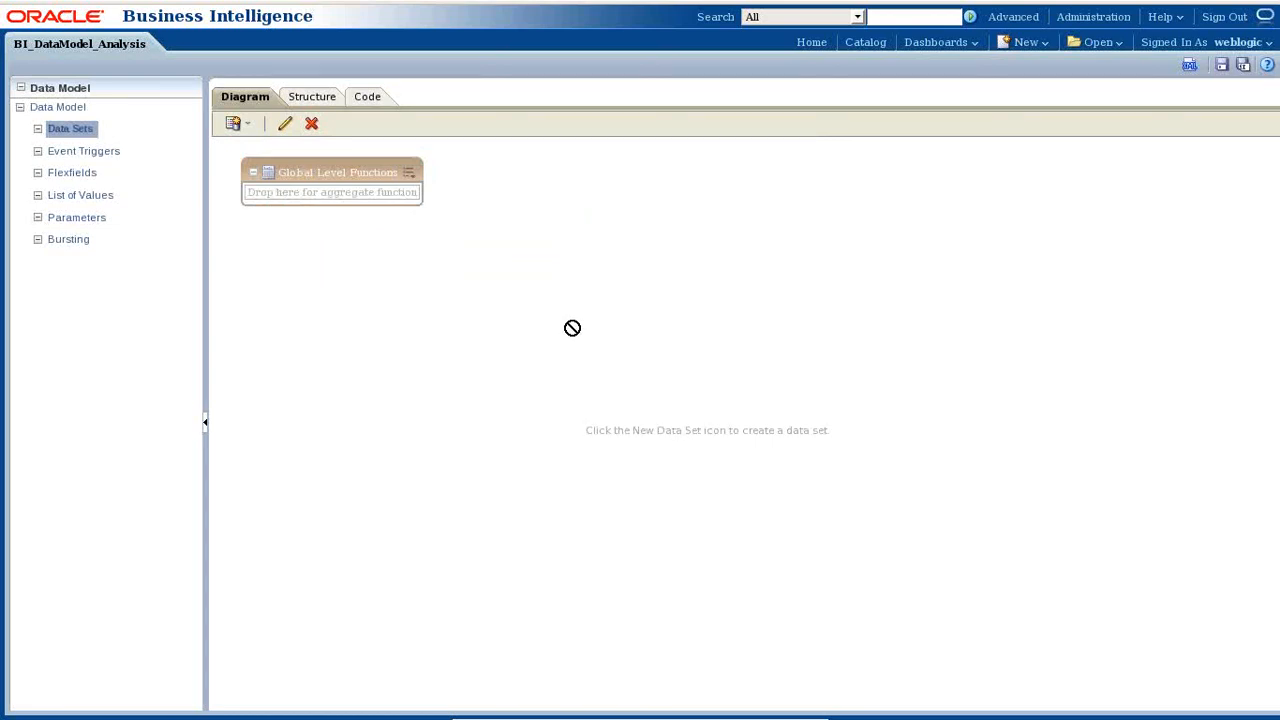
- Create a new Oracle BI Analysis data set named TopAnalysis
{"action": "left_click", "coordinate": [237, 136]}
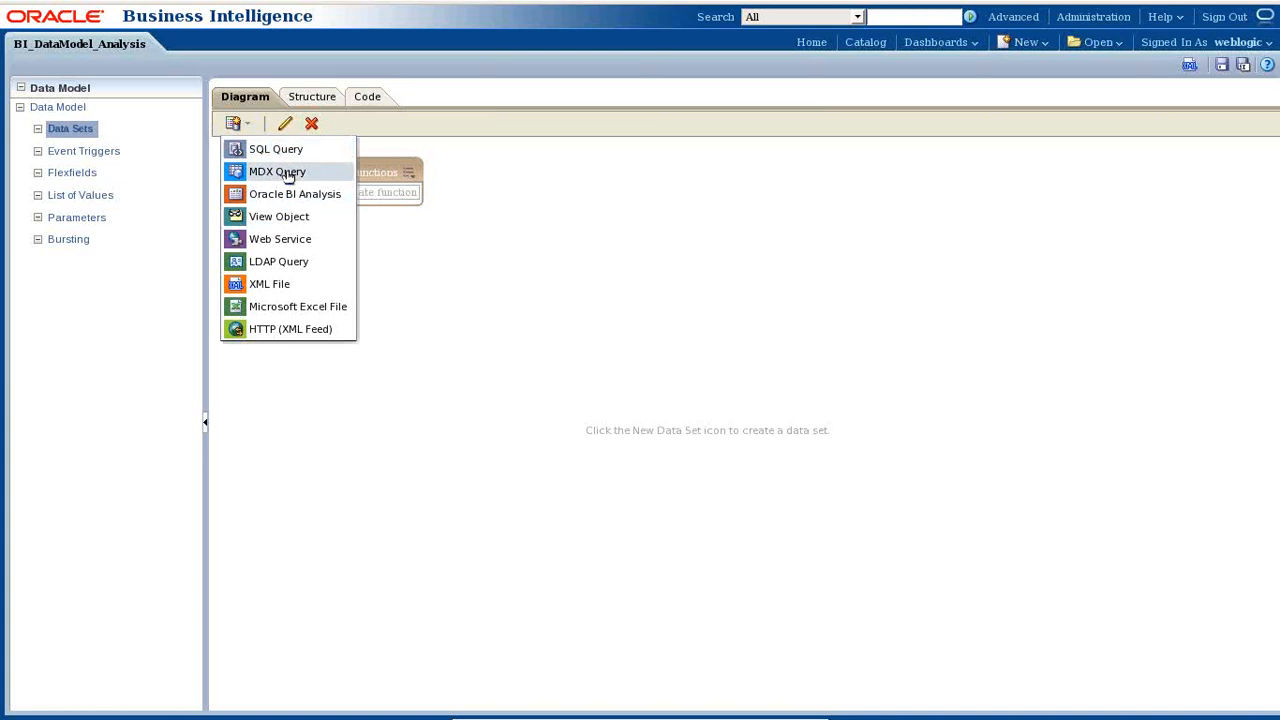
{"action": "left_click", "coordinate": [310, 194]}
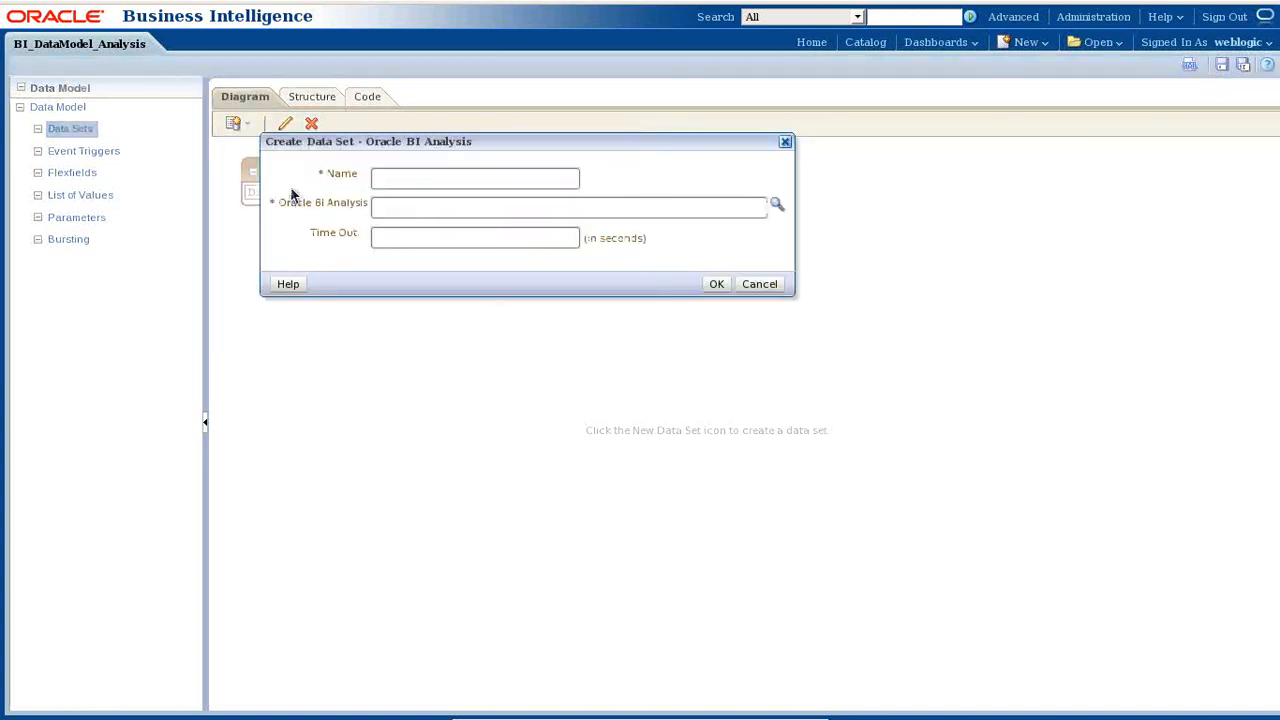
{"action": "left_click", "coordinate": [507, 172]}
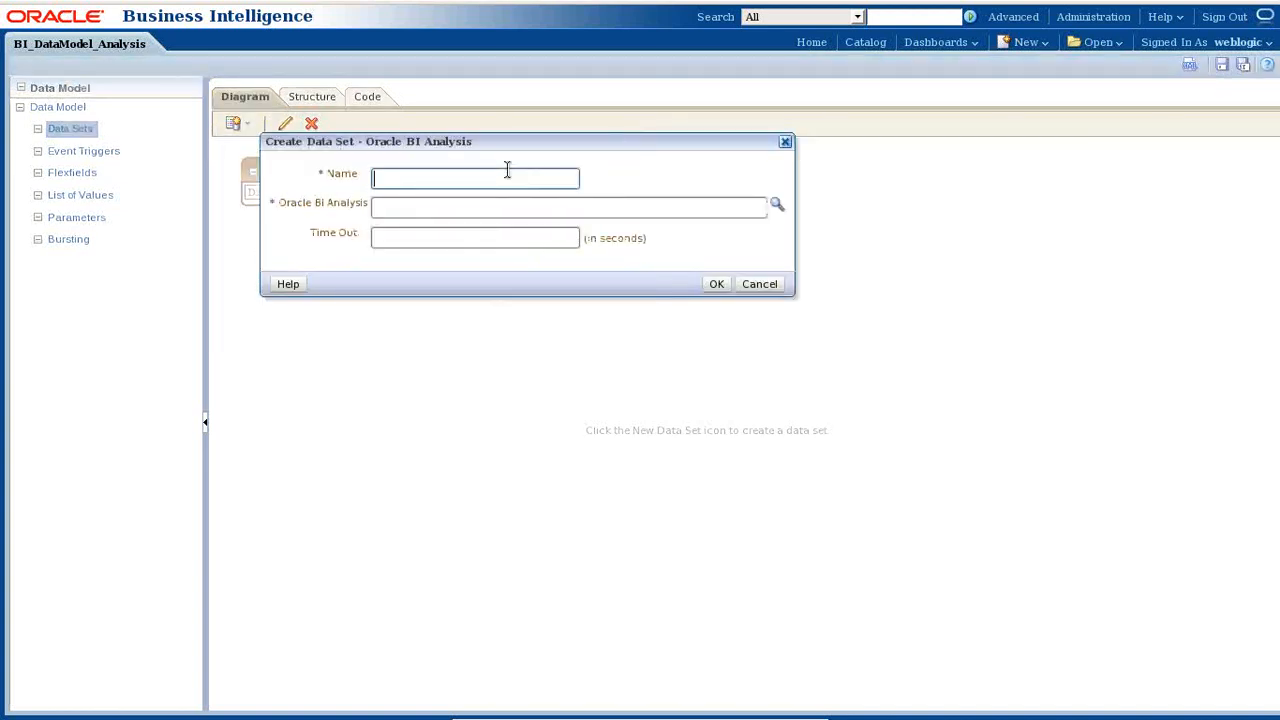
{"action": "type", "text": "TopAnalysis"}
- Select shared/Components/MyAnalysis/Batch26/TopAnalysis as the data set's source analysis
{"action": "left_click", "coordinate": [776, 208]}
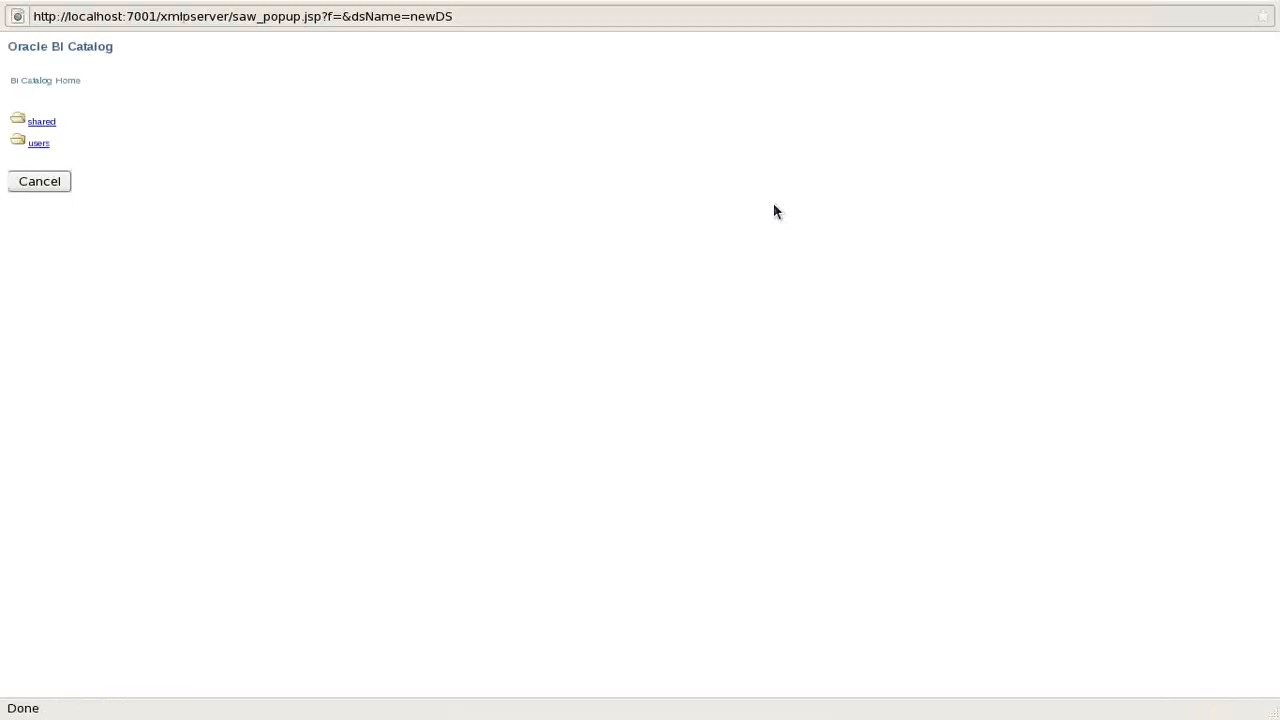
{"action": "left_click", "coordinate": [38, 145]}
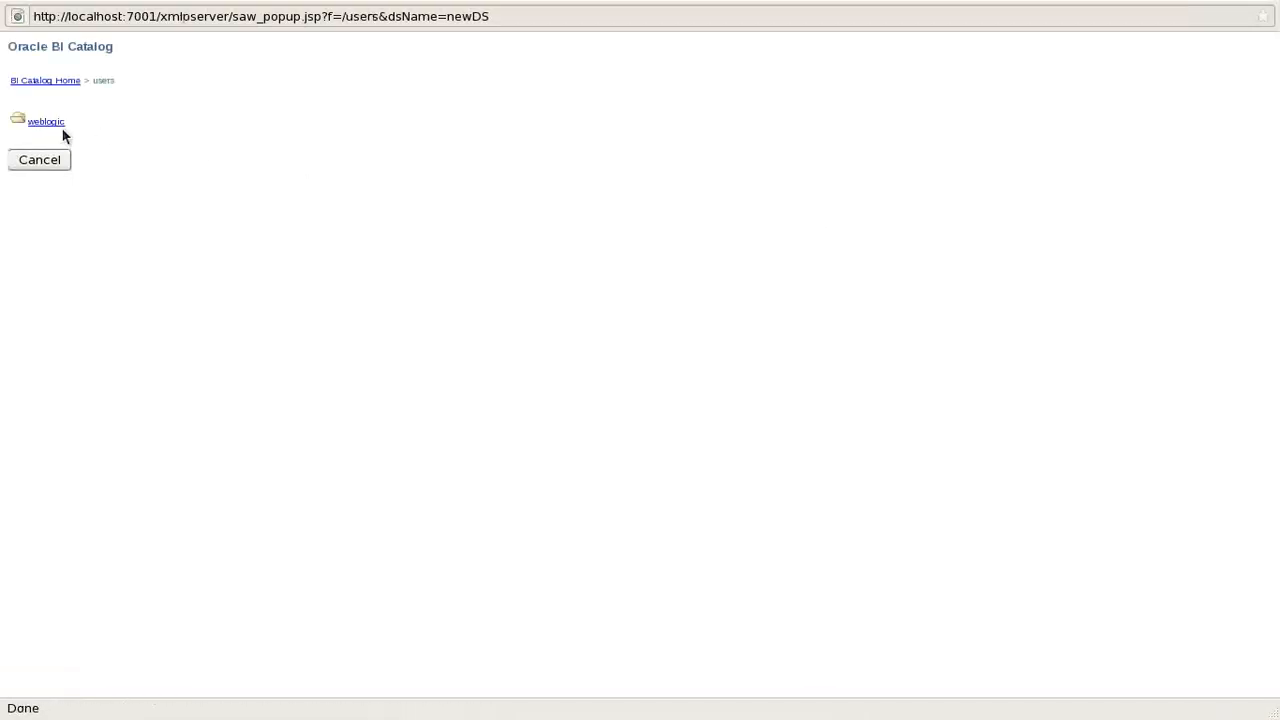
{"action": "left_click", "coordinate": [46, 122]}
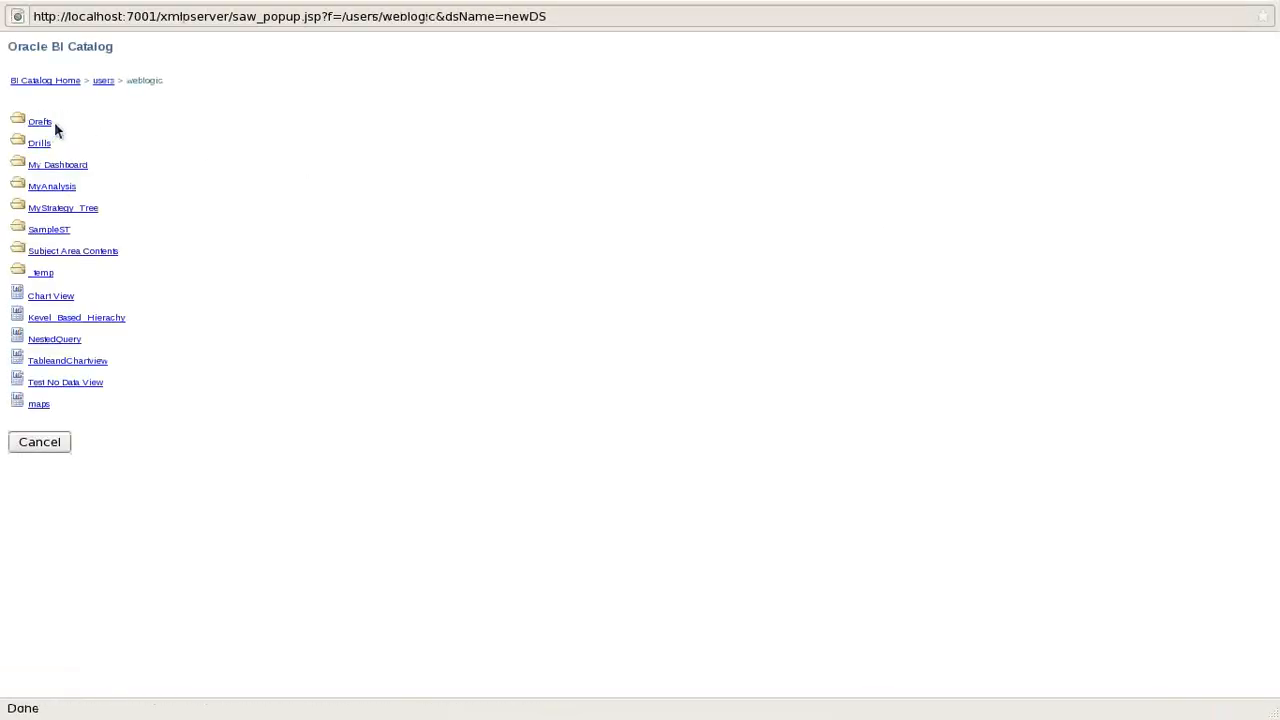
{"action": "left_click", "coordinate": [60, 187]}
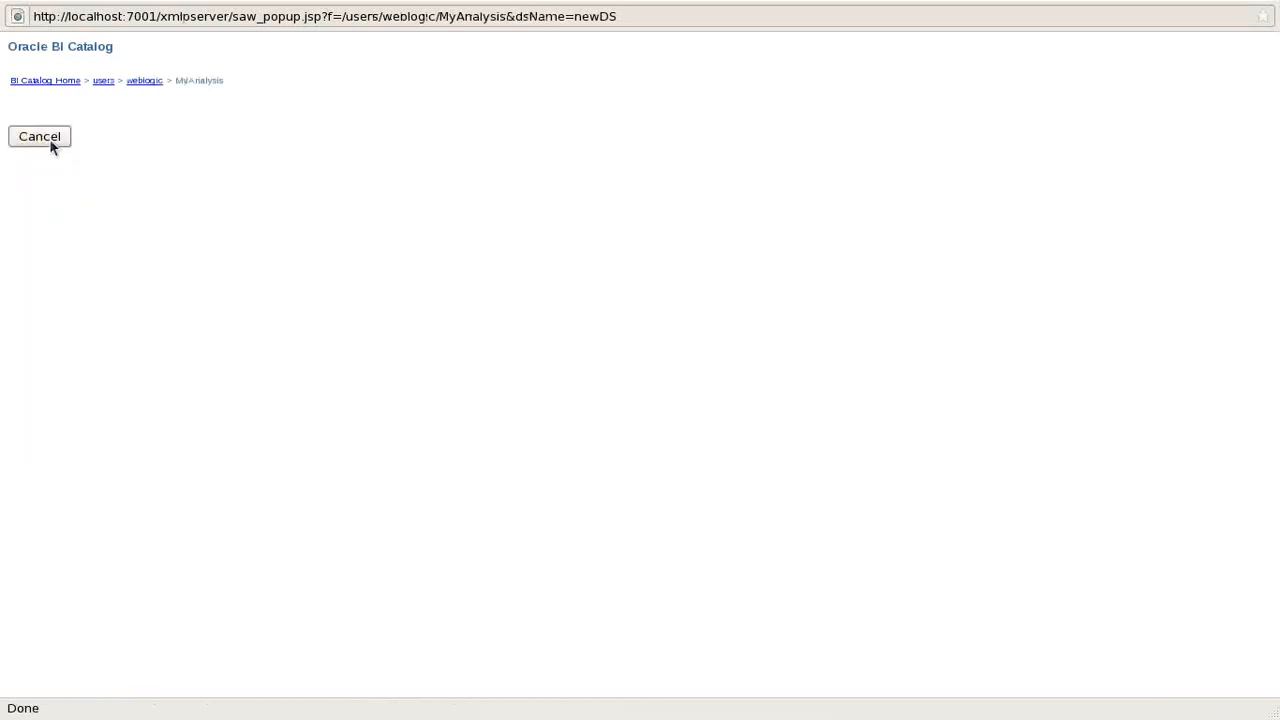
{"action": "left_click", "coordinate": [39, 136]}
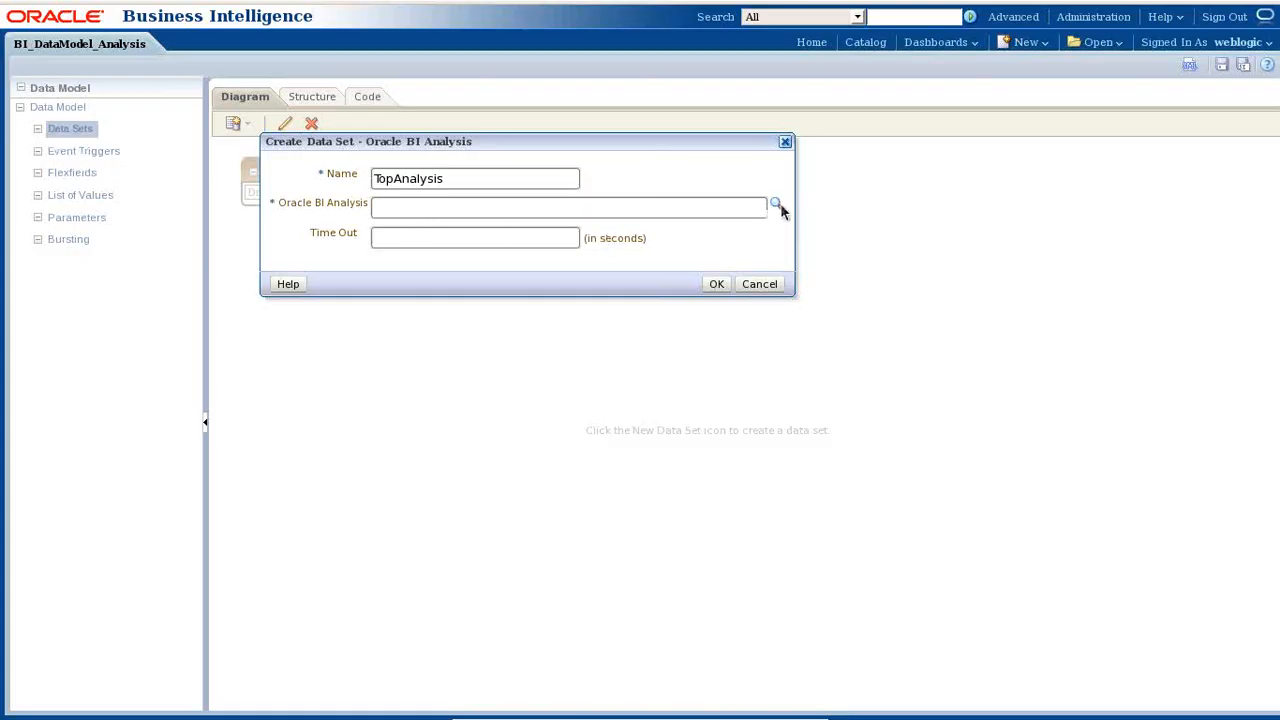
{"action": "left_click", "coordinate": [778, 204]}
{"action": "left_click", "coordinate": [45, 122]}
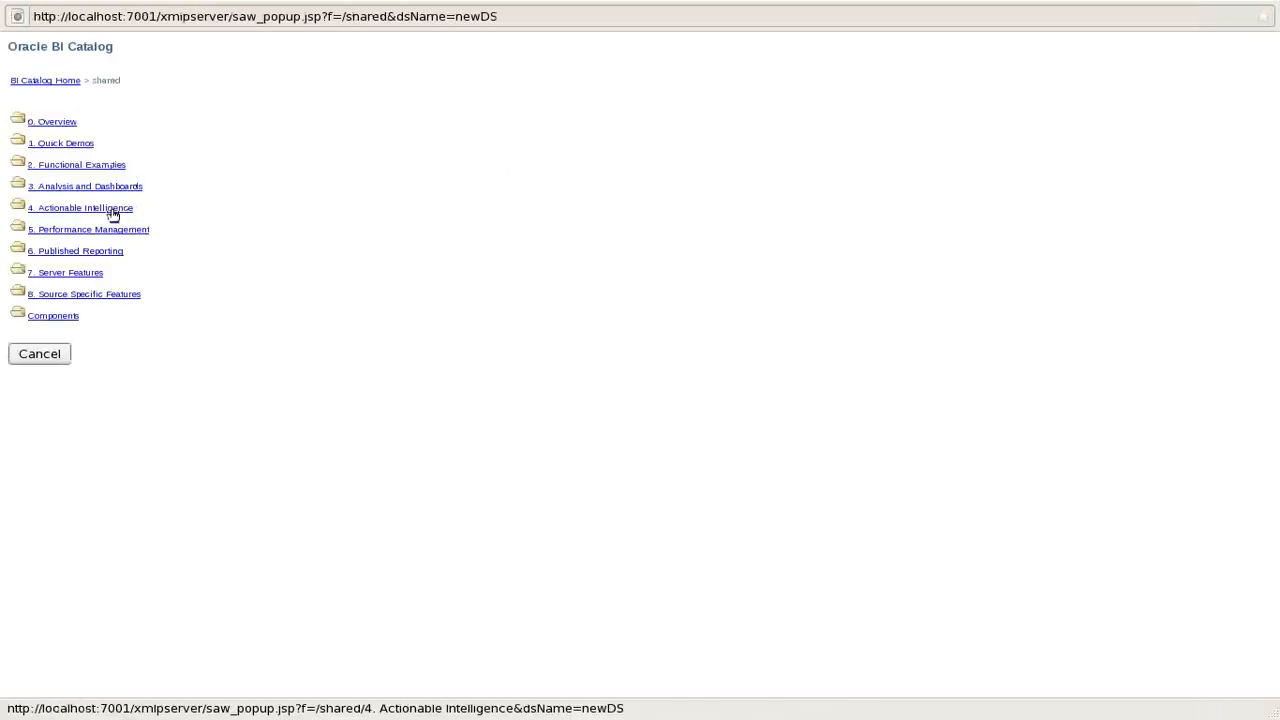
{"action": "left_click", "coordinate": [65, 316]}
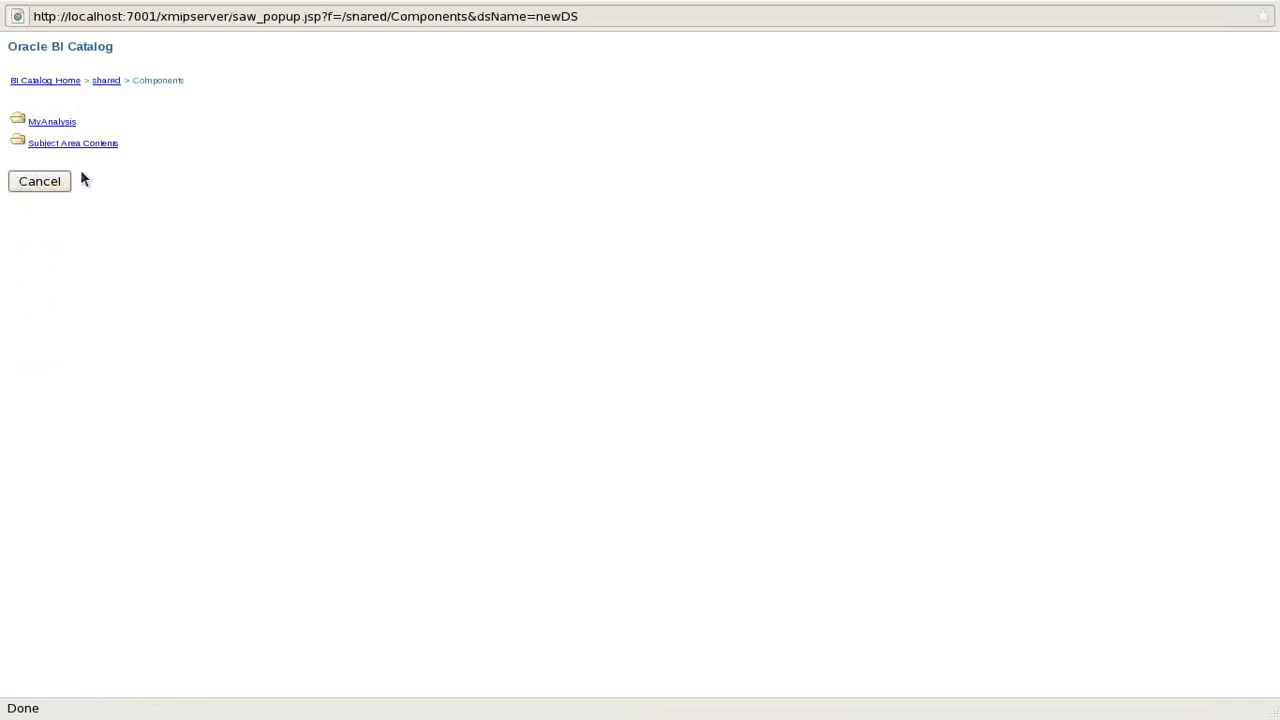
{"action": "left_click", "coordinate": [57, 127]}
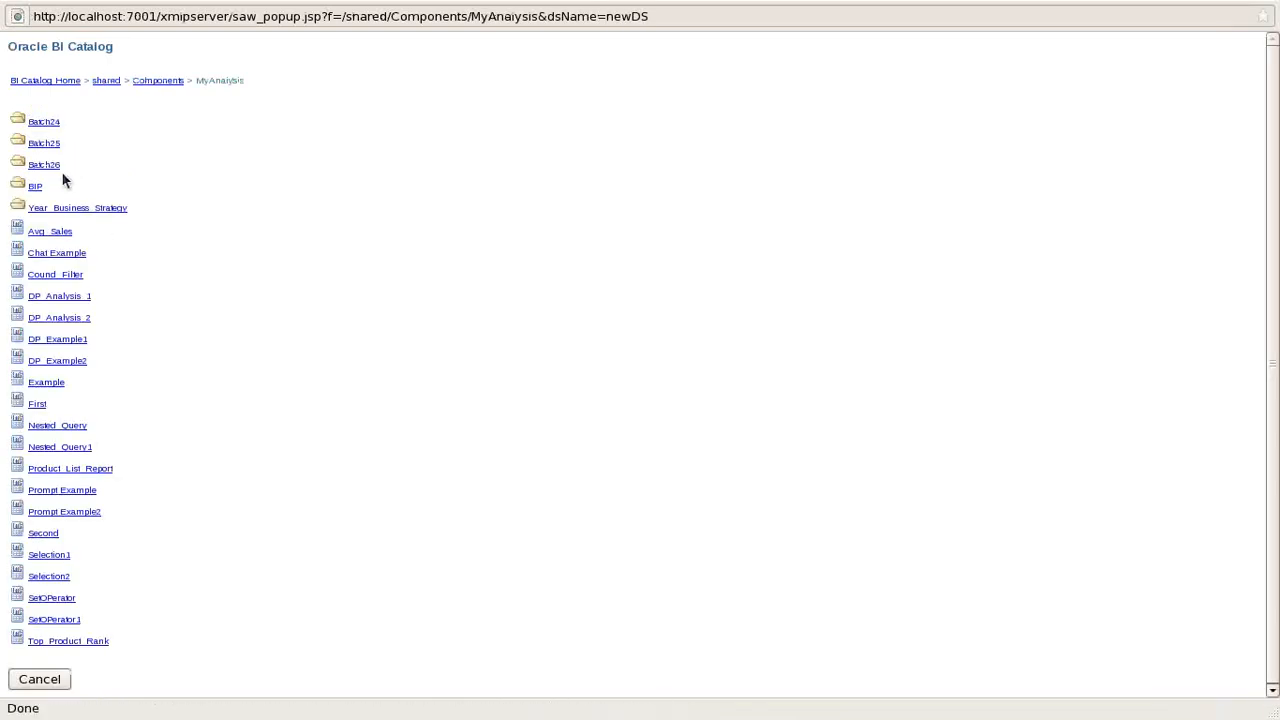
{"action": "left_click", "coordinate": [43, 166]}
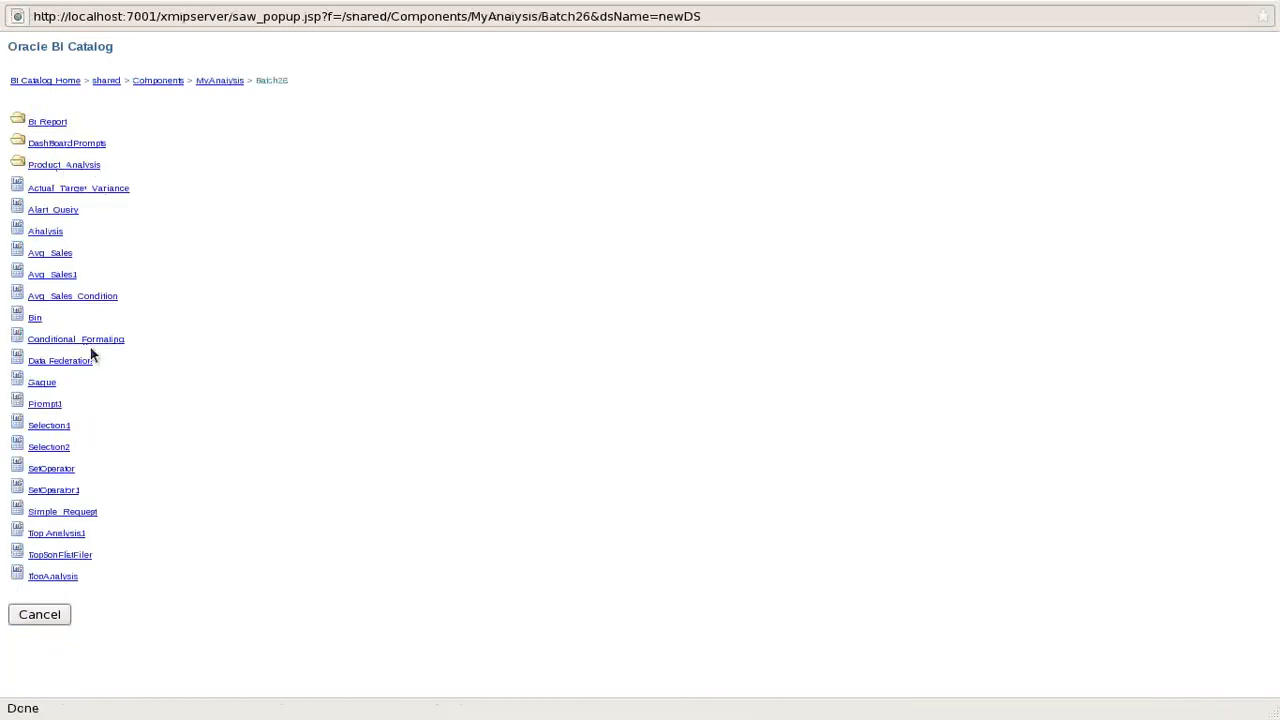
{"action": "left_click", "coordinate": [43, 577]}
- Set the data set's time out to 60 seconds and confirm it
{"action": "left_click", "coordinate": [481, 235]}
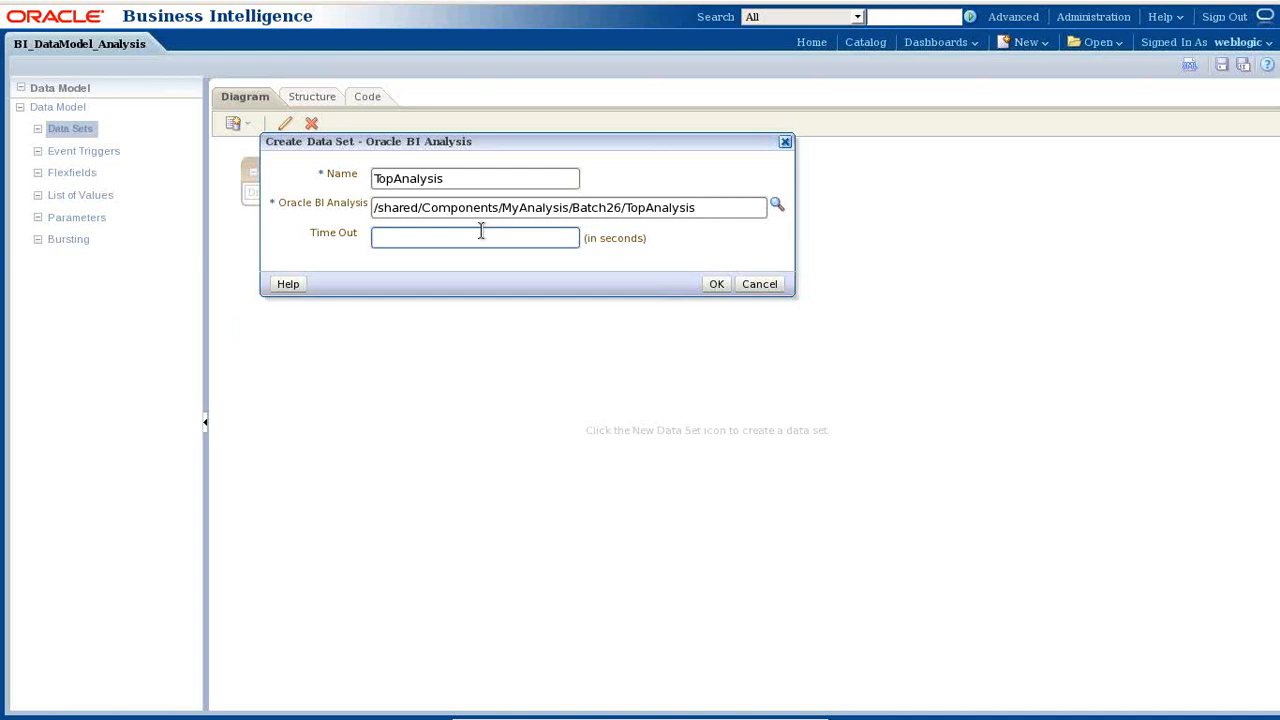
{"action": "type", "text": "2"}
{"action": "key", "text": "BackSpace"}
{"action": "type", "text": "60"}
{"action": "left_click", "coordinate": [716, 284]}
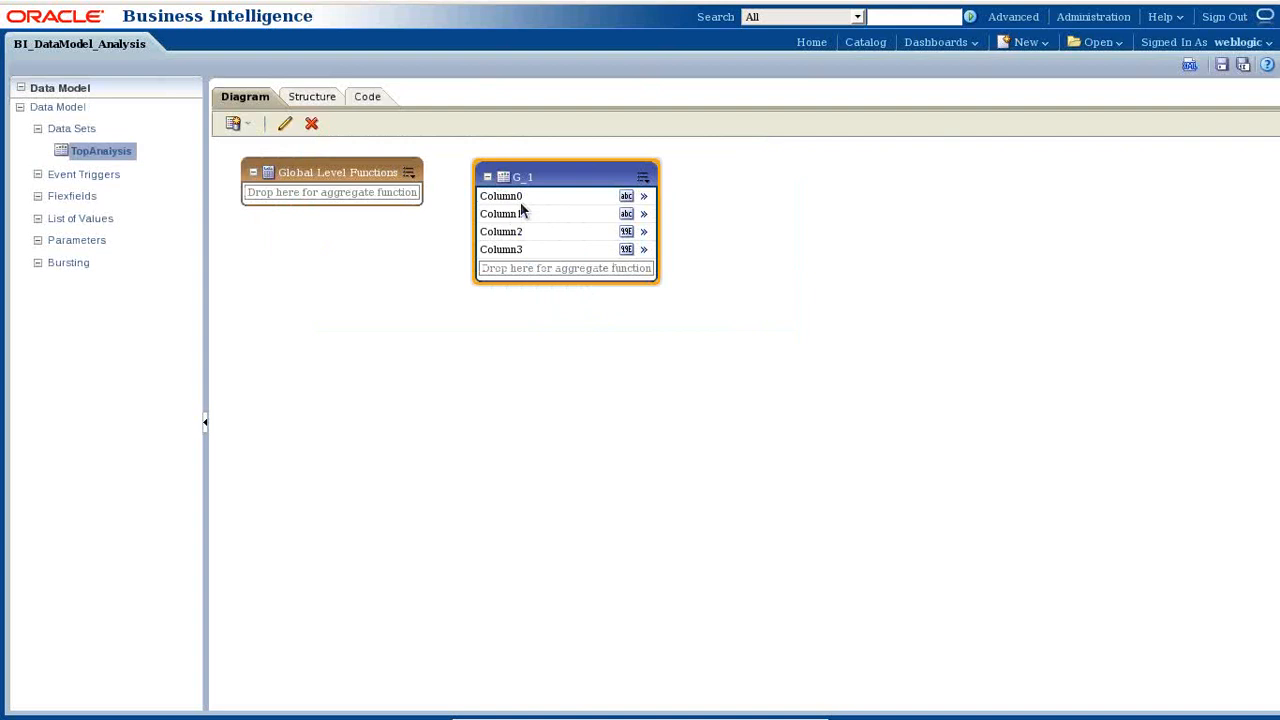
{"action": "mouse_move", "coordinate": [300, 6]}
{"action": "left_click", "coordinate": [292, 44]}
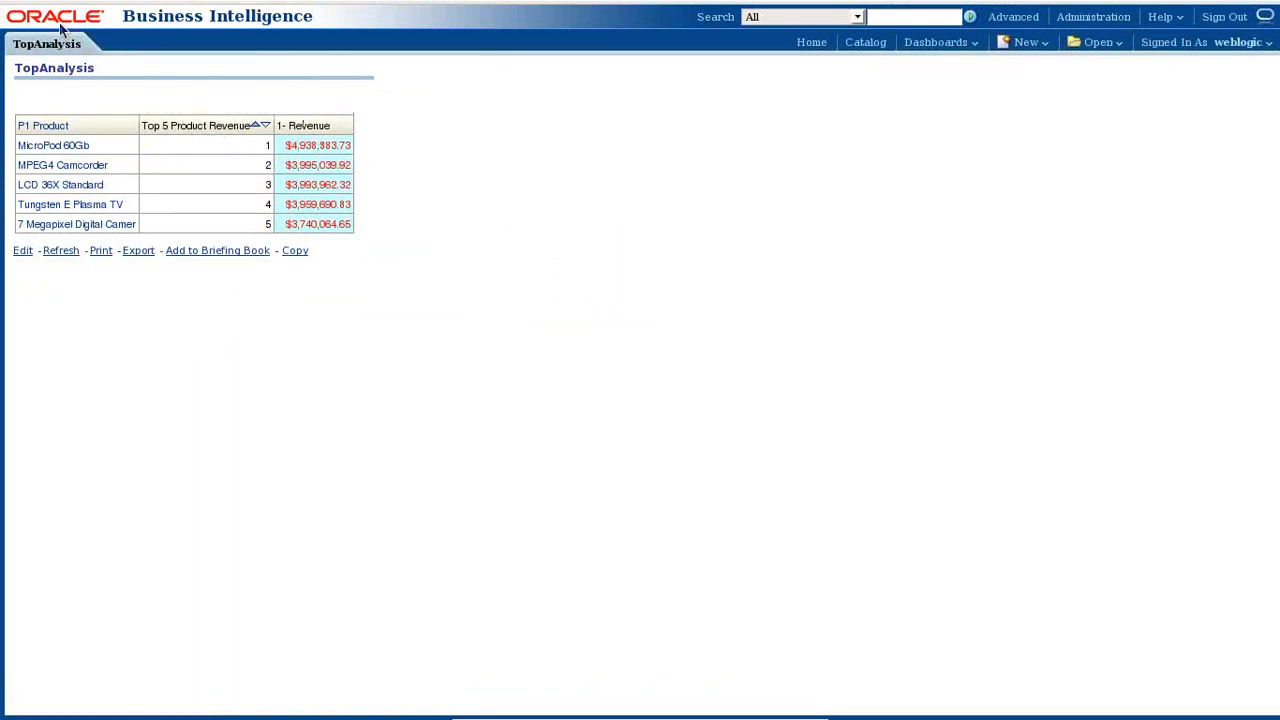
{"action": "left_click", "coordinate": [88, 45]}
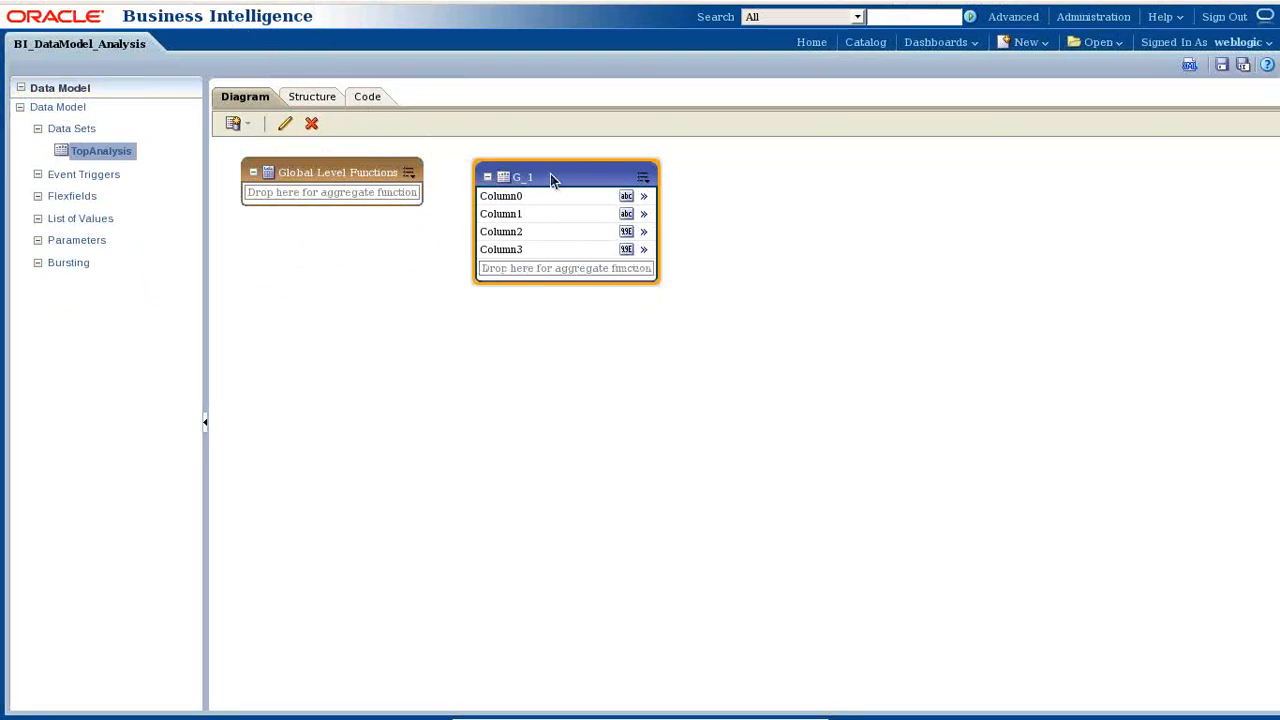
{"action": "left_click", "coordinate": [526, 195]}
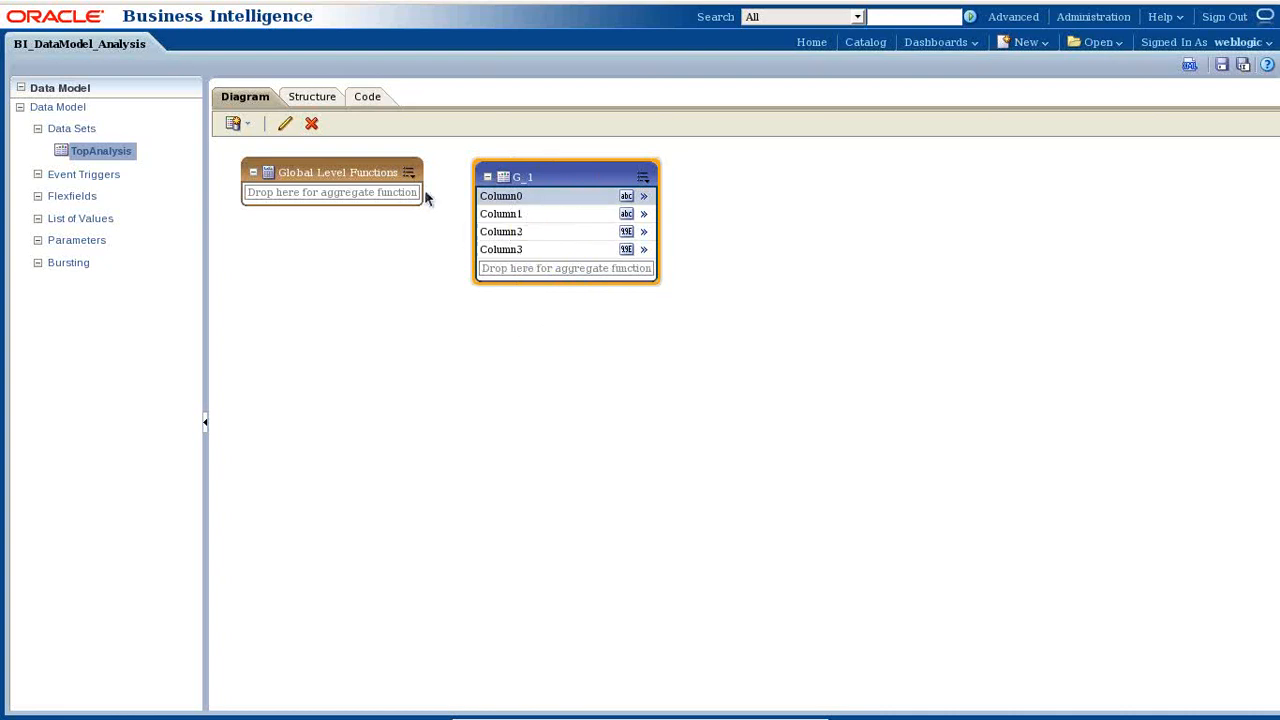
- Run the data model's XML output for 5 rows and save it as sample.xml sample data
{"action": "left_click", "coordinate": [1222, 68]}
{"action": "left_click", "coordinate": [1190, 65]}
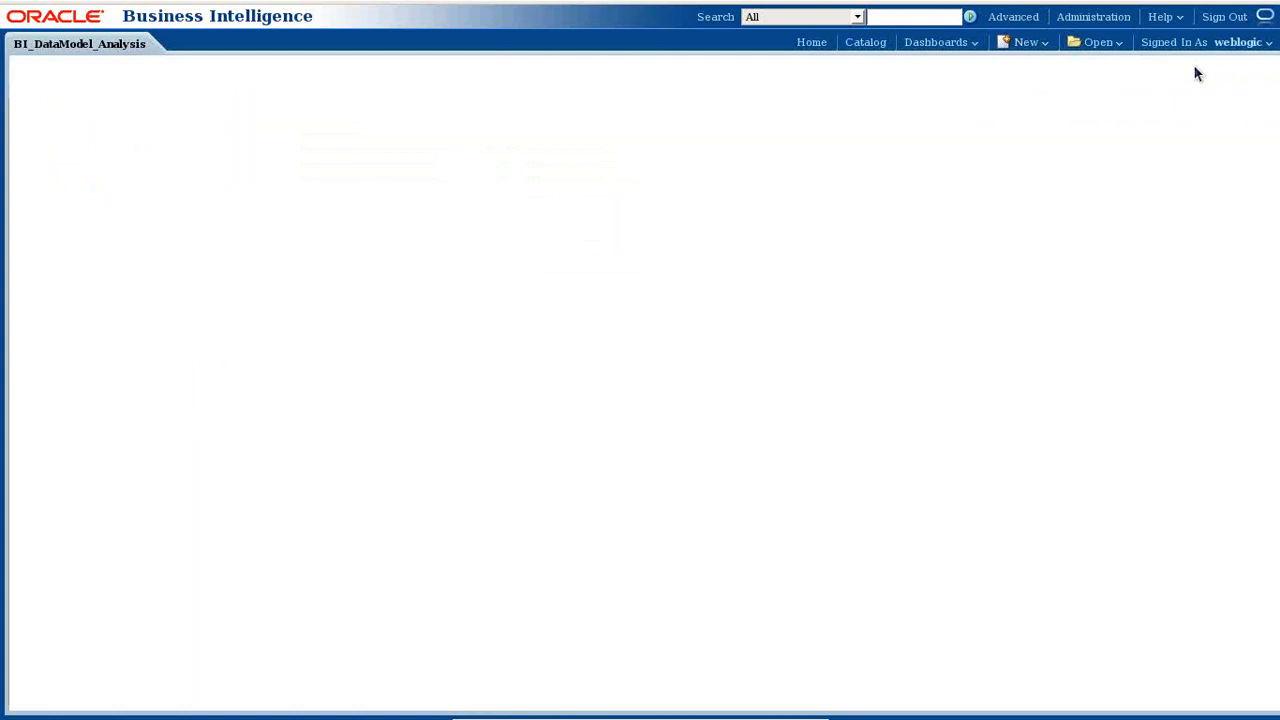
{"action": "left_click", "coordinate": [214, 98]}
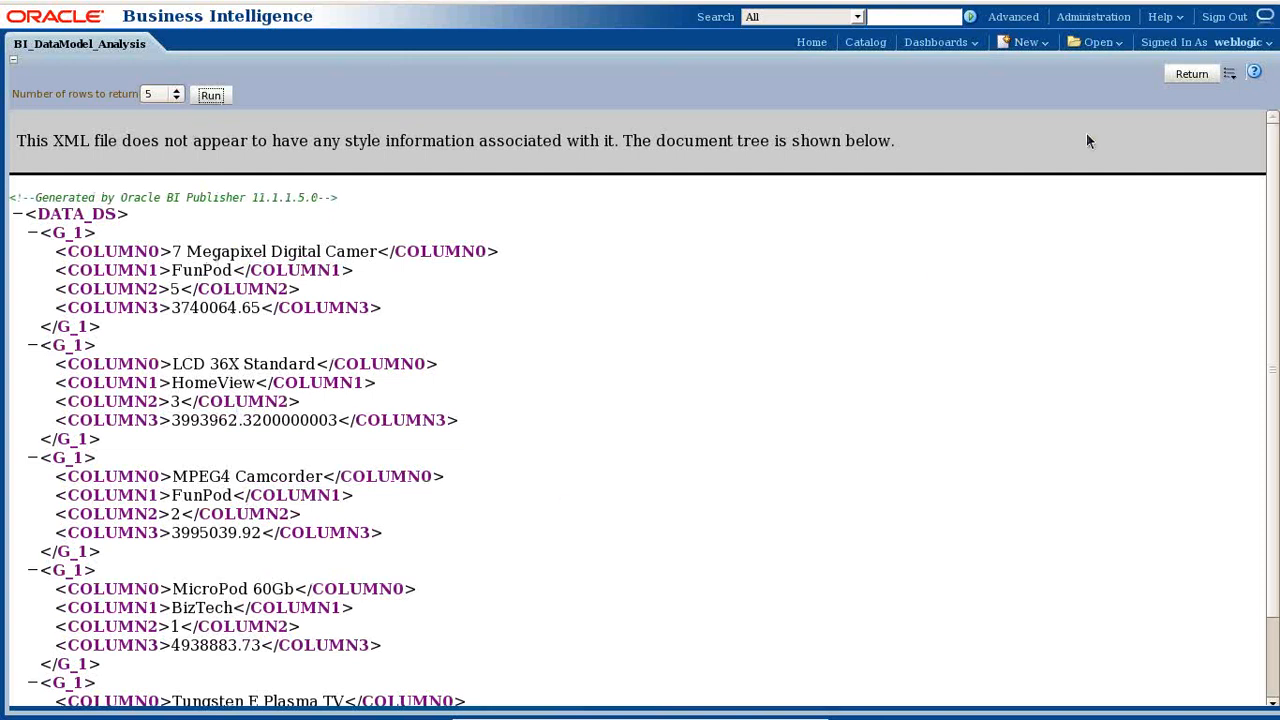
{"action": "left_click", "coordinate": [1230, 72]}
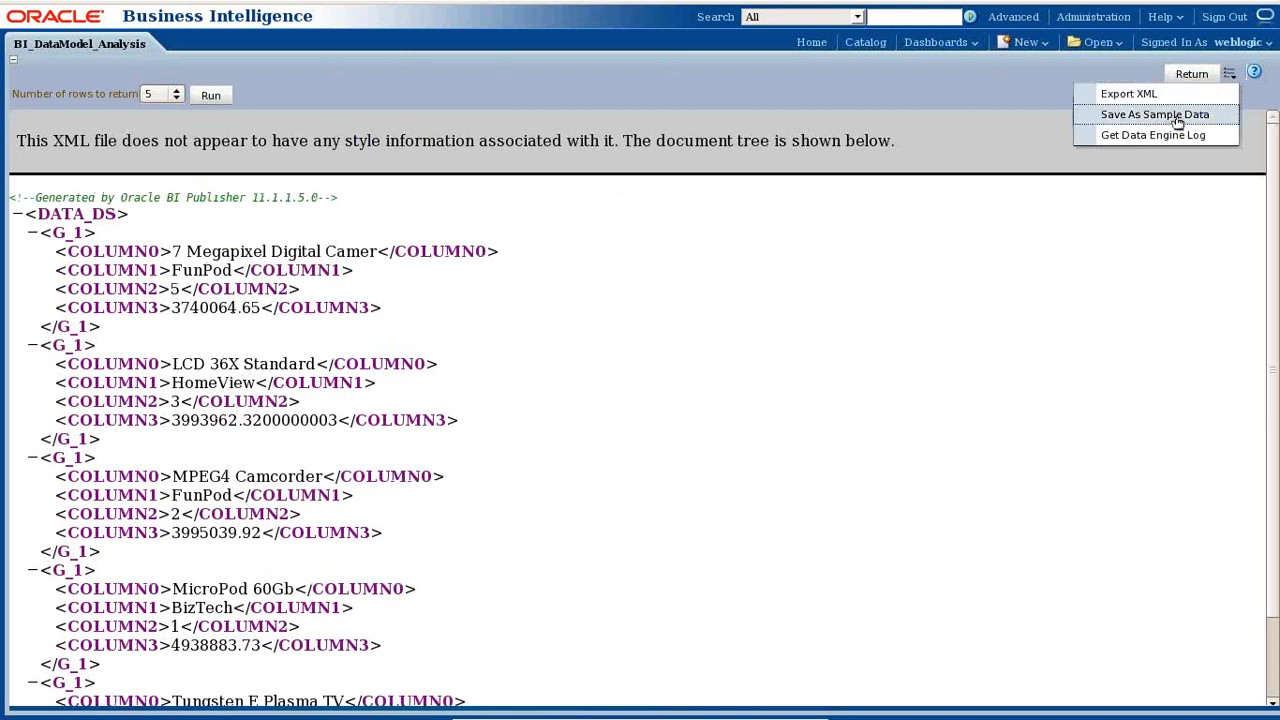
{"action": "left_click", "coordinate": [1178, 116]}
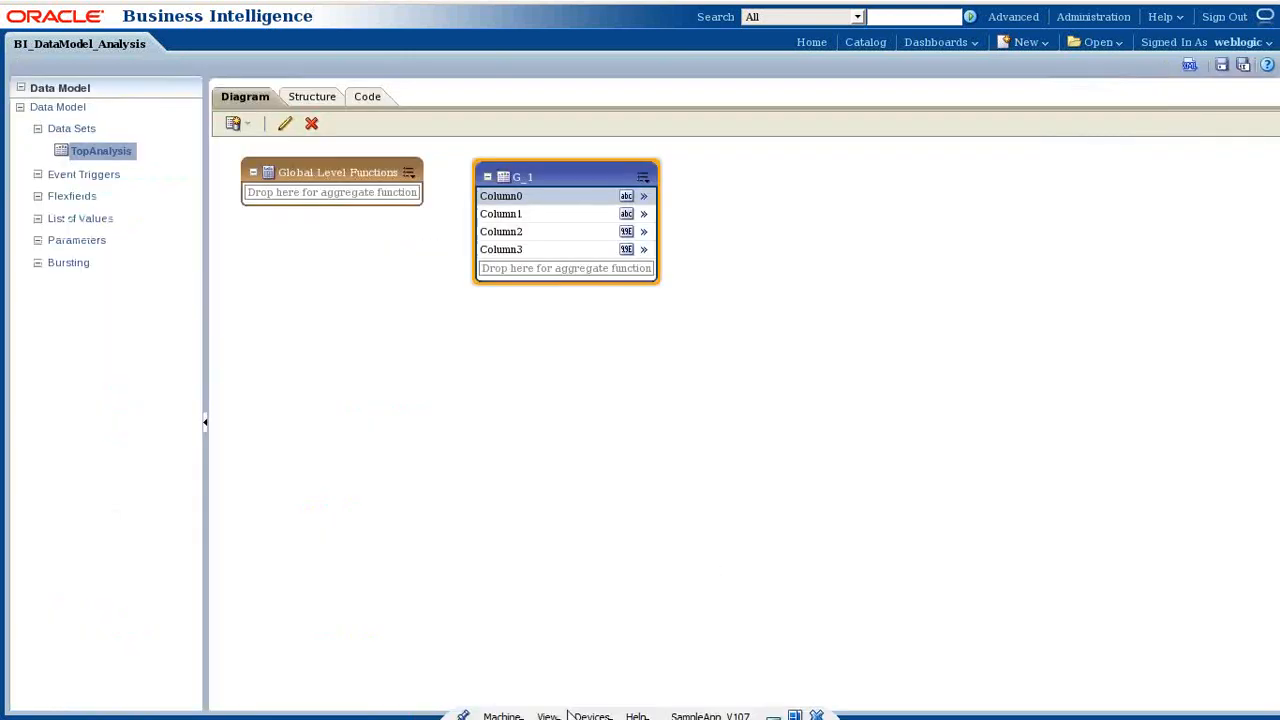
{"action": "left_click", "coordinate": [40, 108]}
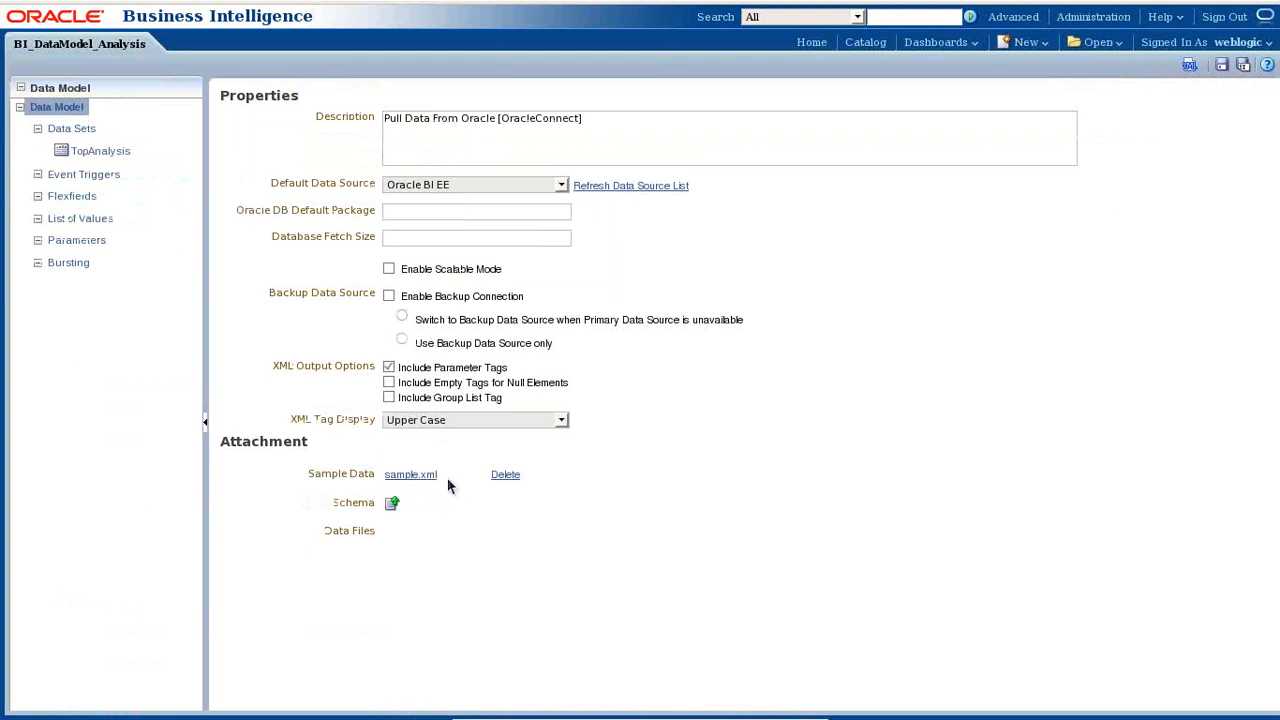
- Save the BI_DataModel_Analysis data model and open the New menu
{"action": "left_click", "coordinate": [85, 150]}
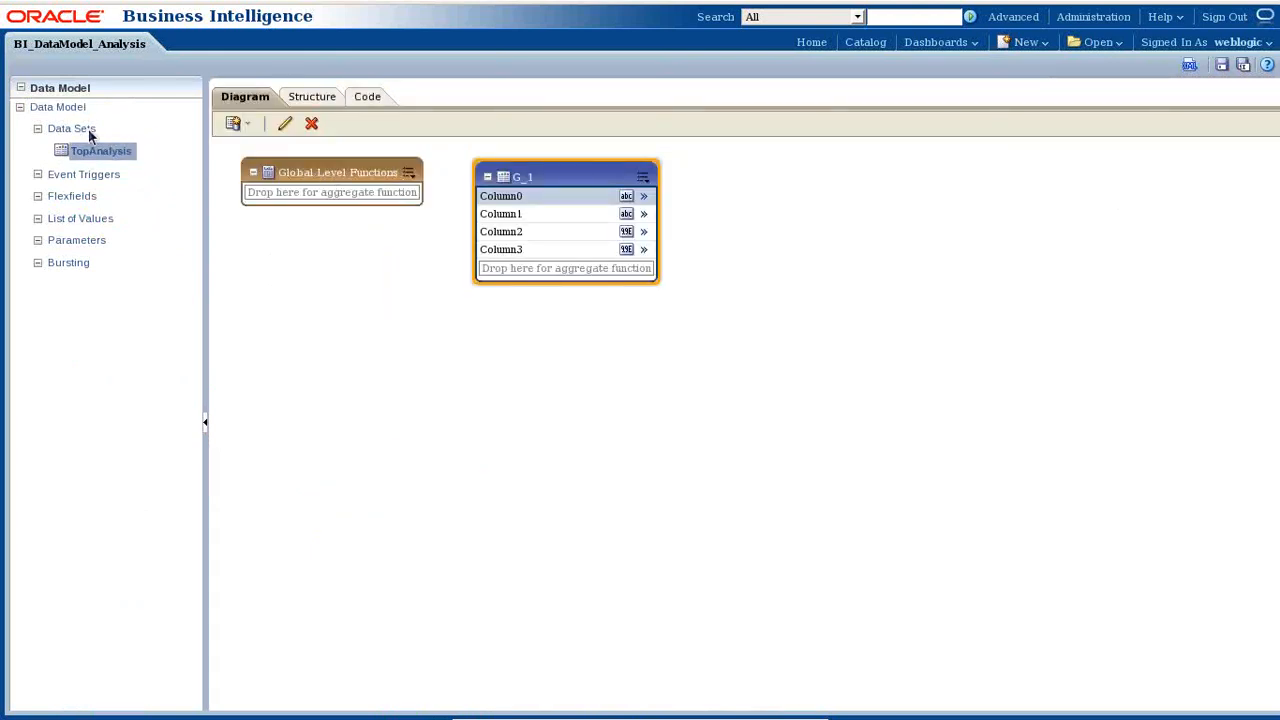
{"action": "left_click", "coordinate": [58, 108]}
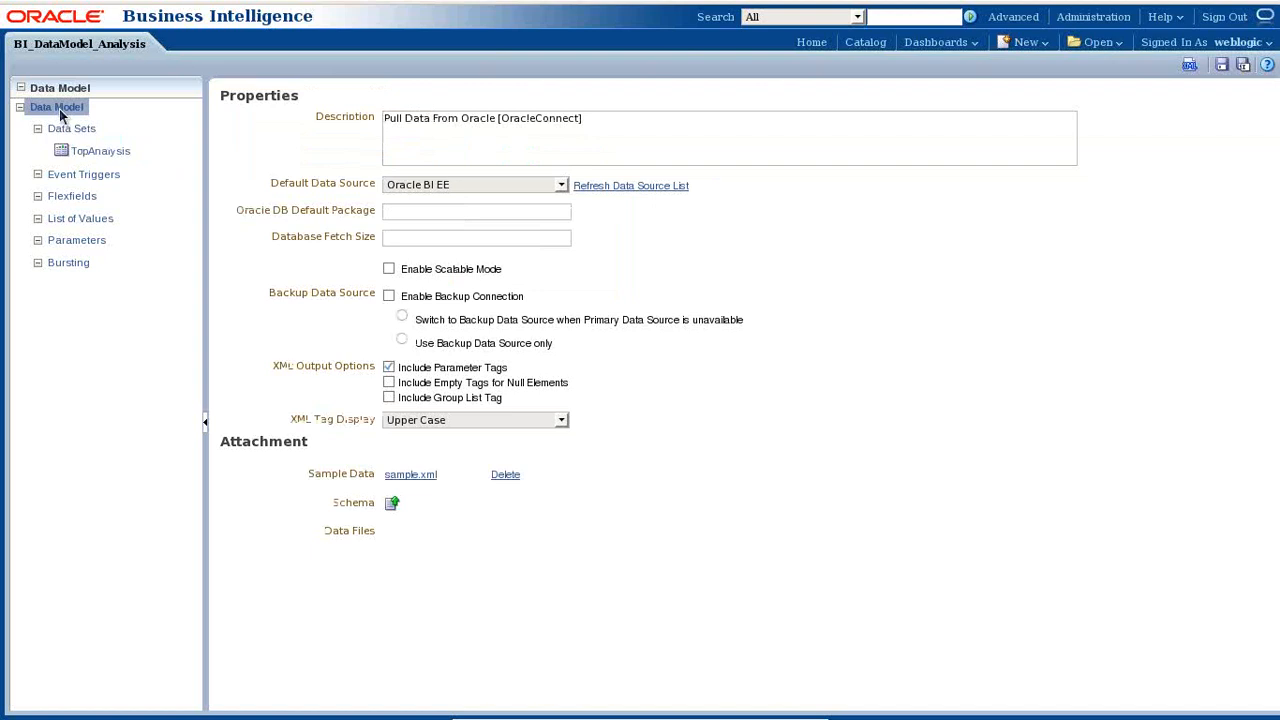
{"action": "left_click", "coordinate": [1222, 66]}
{"action": "left_click", "coordinate": [1044, 46]}
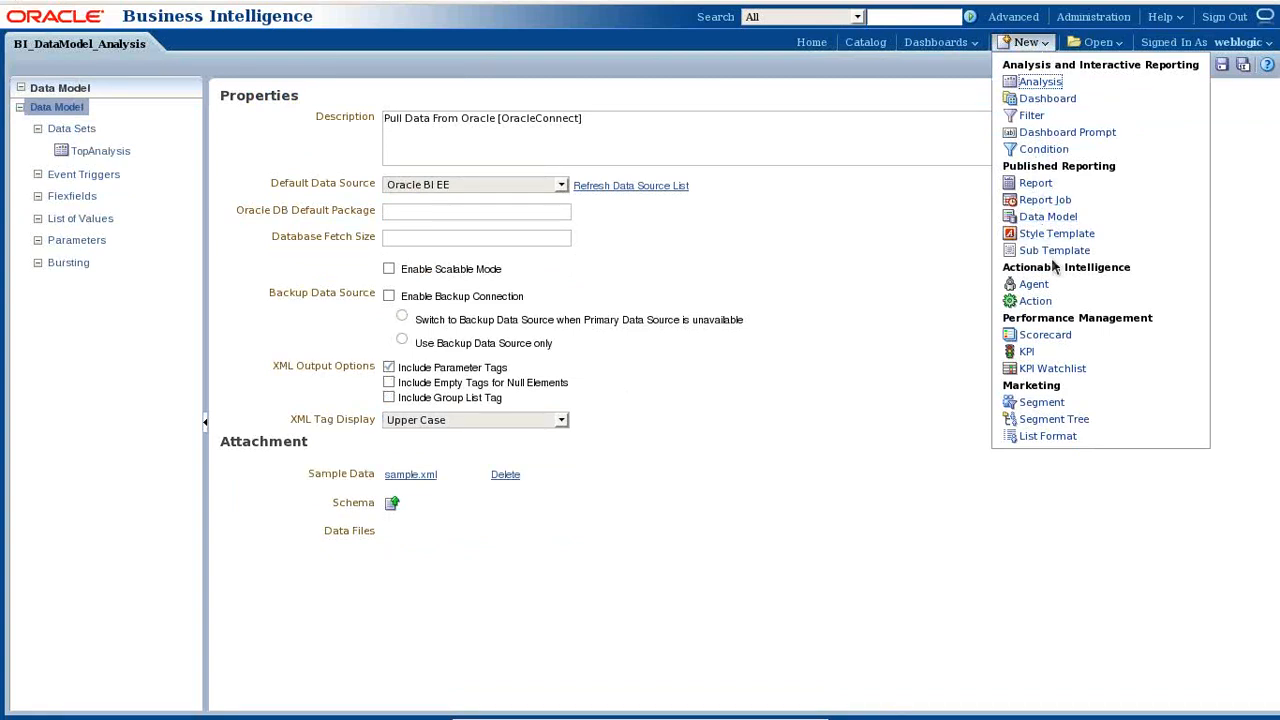
- Create a new report on BI_DataModel_Analysis using the Blank (Portrait) layout
{"action": "left_click", "coordinate": [1036, 183]}
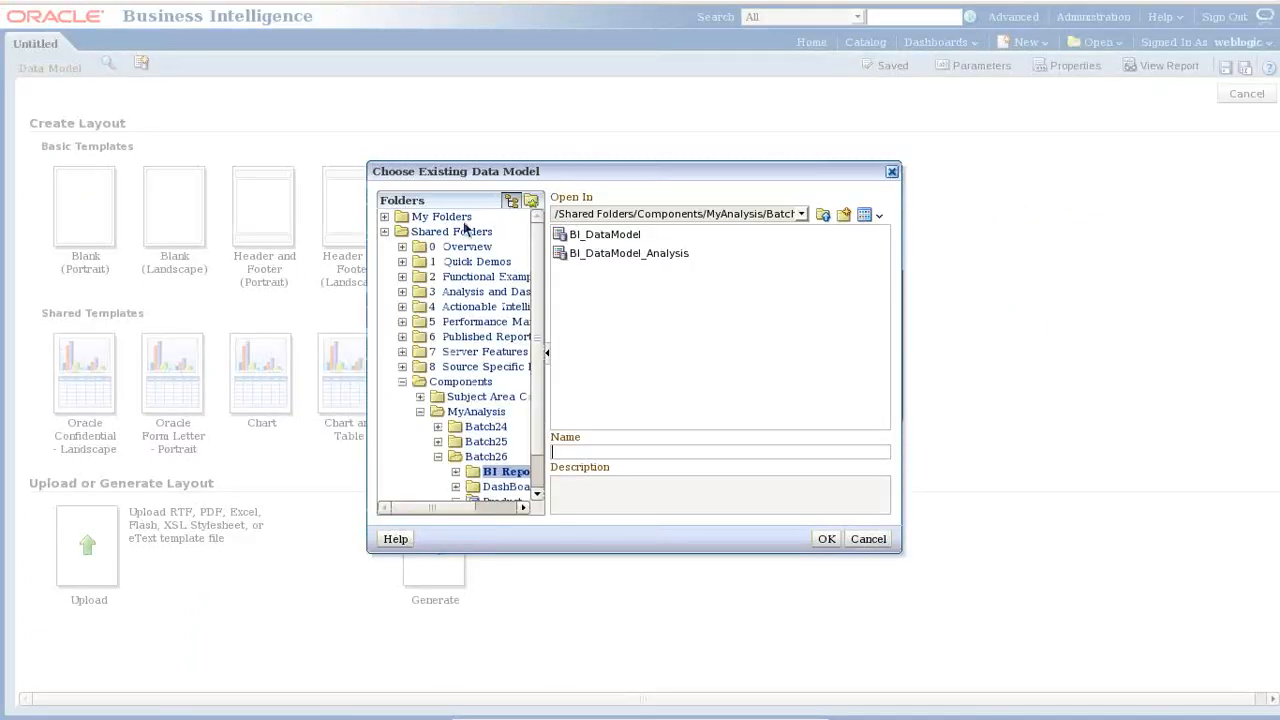
{"action": "left_click", "coordinate": [627, 256]}
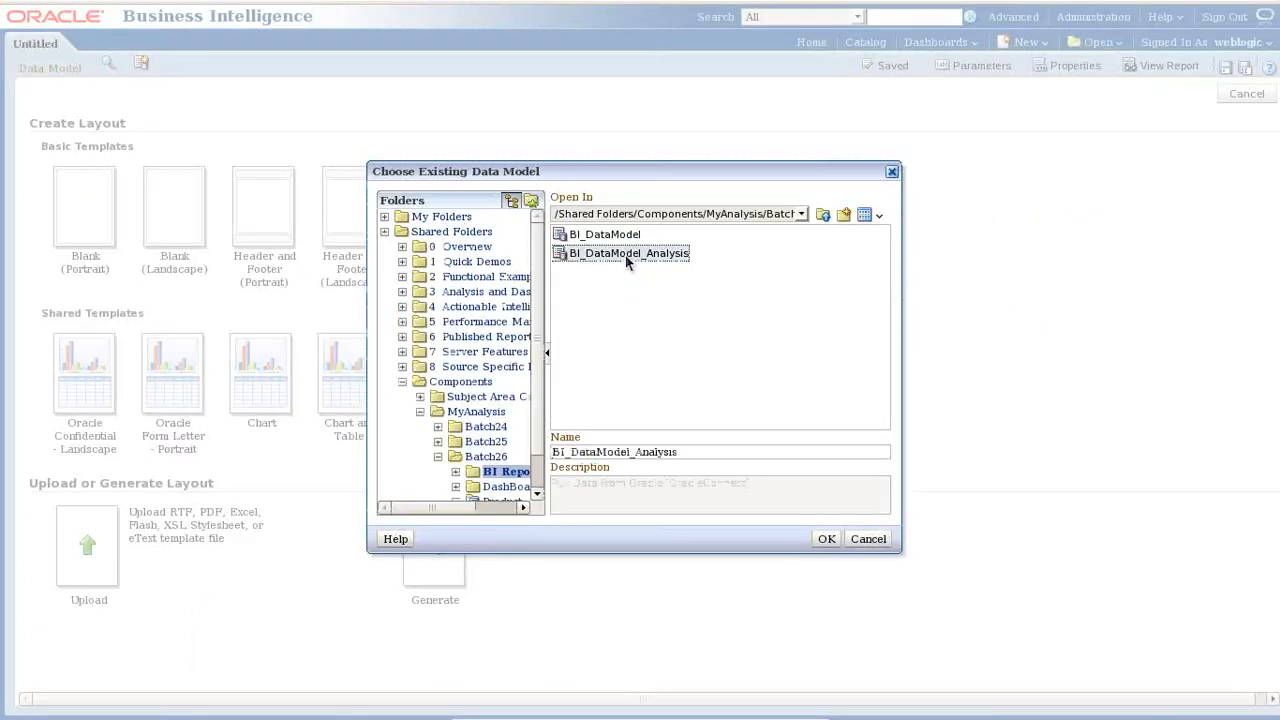
{"action": "left_click", "coordinate": [826, 538]}
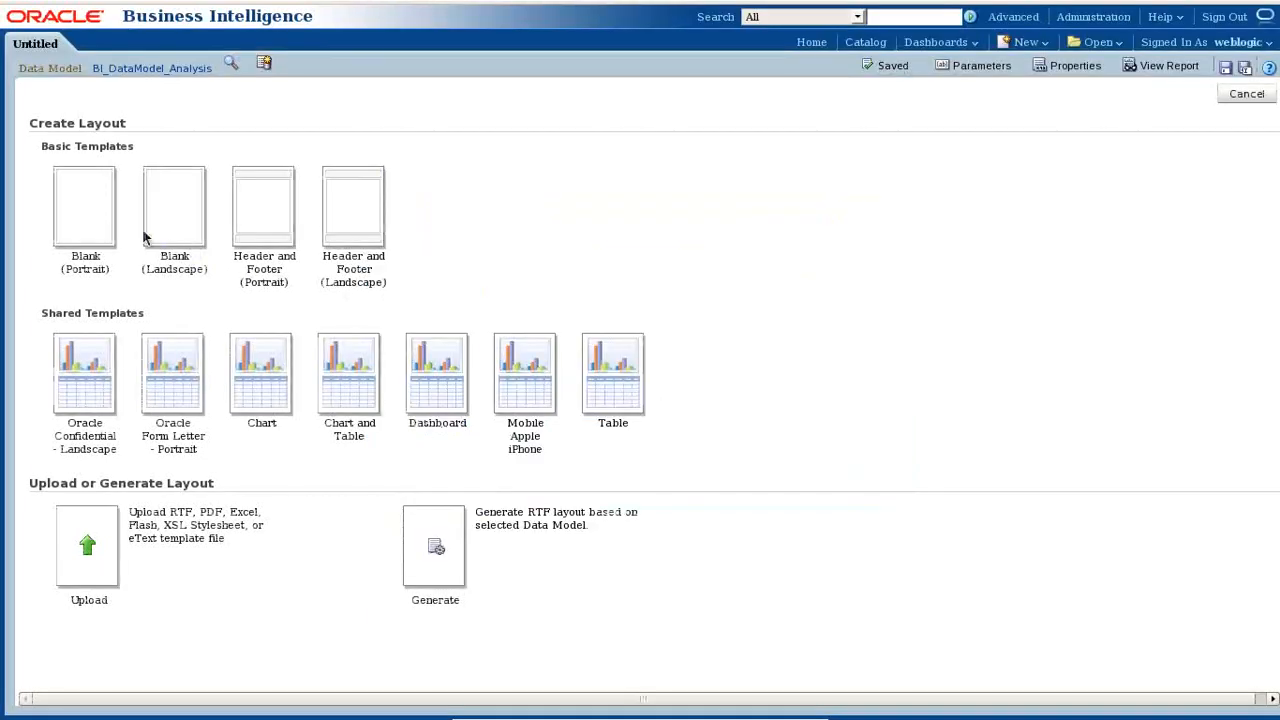
{"action": "left_click", "coordinate": [79, 217]}
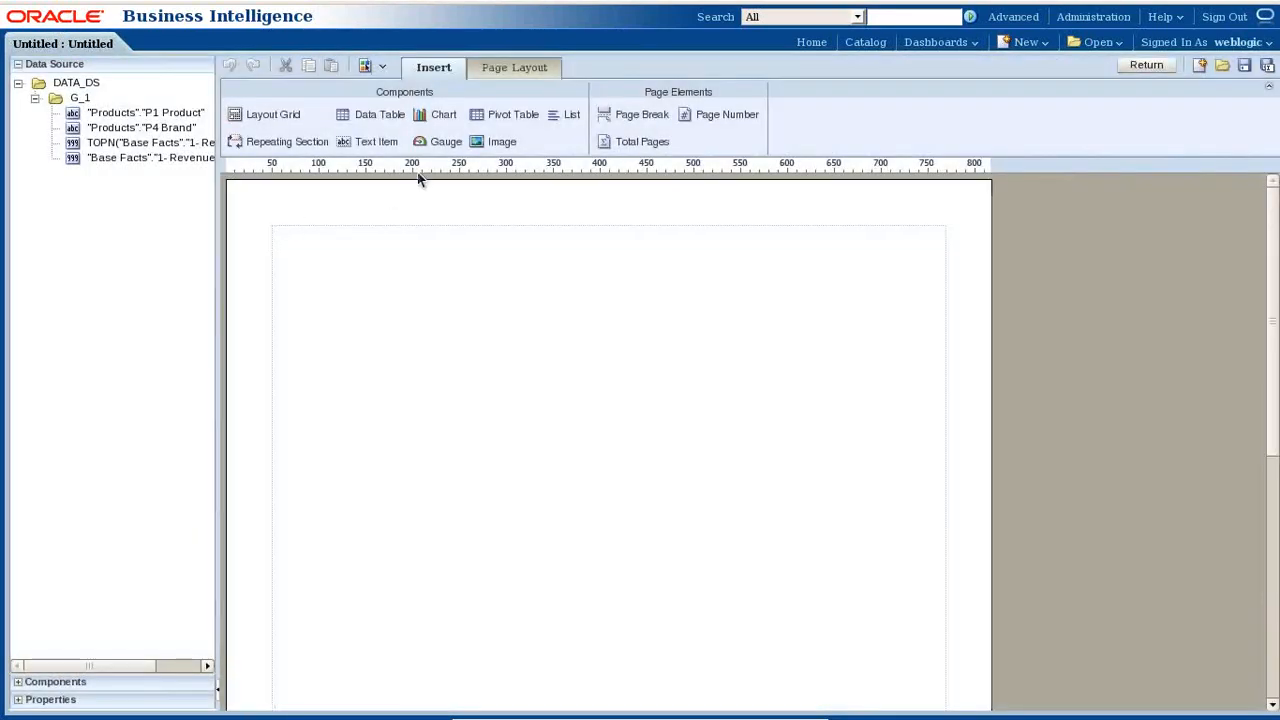
- Insert a table with P1 Product, P4 Brand, TOPN and 1-Revenue columns
{"action": "left_click_drag", "start_coordinate": [379, 119], "coordinate": [409, 284]}
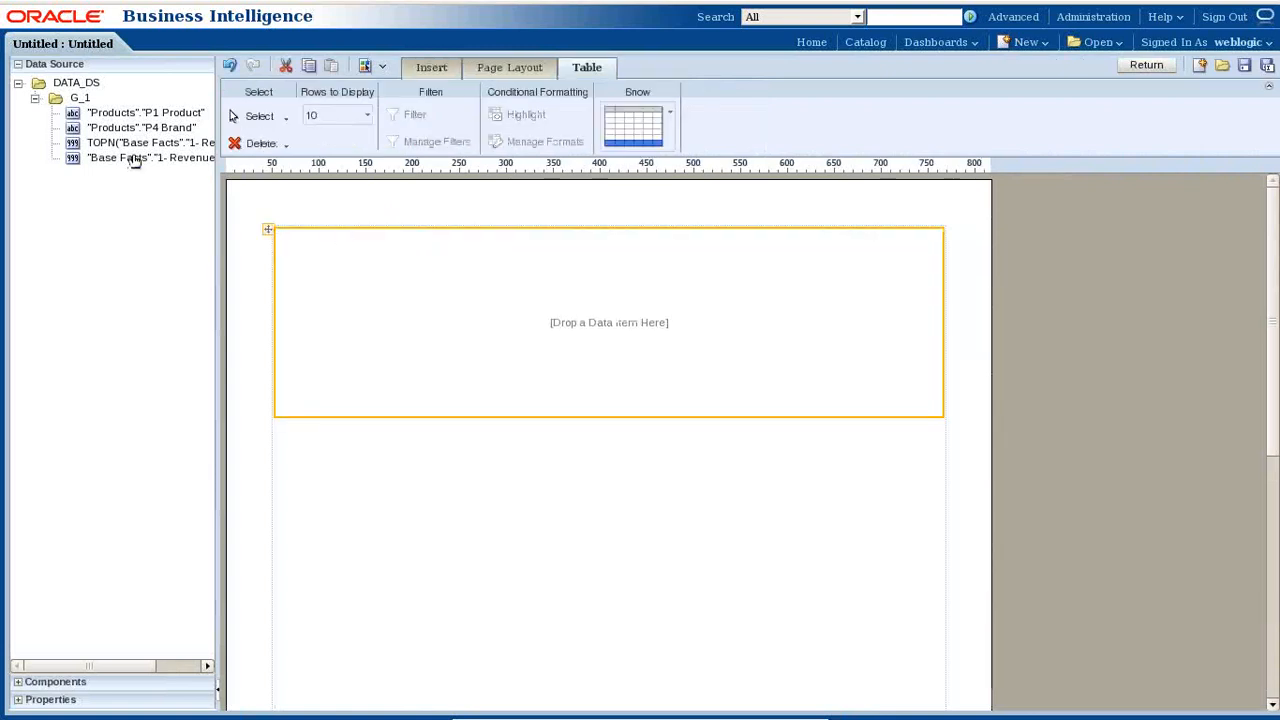
{"action": "left_click", "coordinate": [104, 114]}
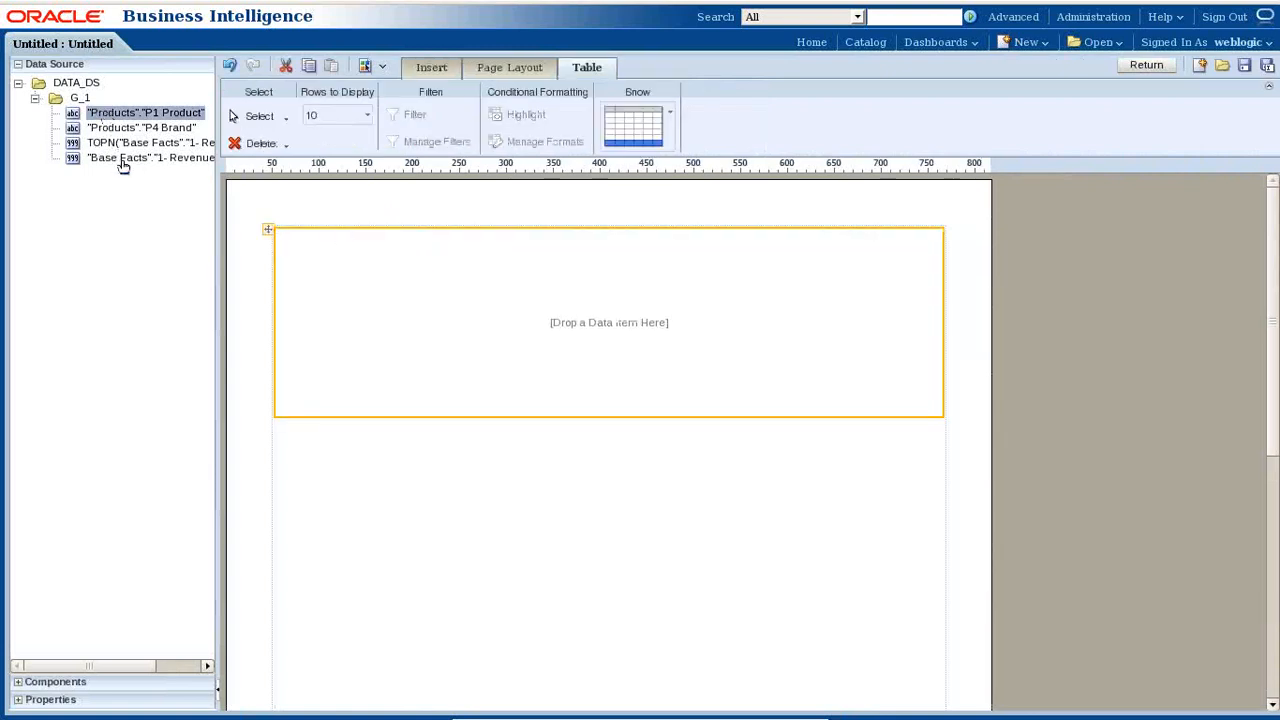
{"action": "left_click", "coordinate": [120, 160]}
{"action": "left_click_drag", "start_coordinate": [128, 118], "coordinate": [285, 240]}
{"action": "left_click_drag", "start_coordinate": [130, 128], "coordinate": [425, 262]}
{"action": "left_click_drag", "start_coordinate": [140, 143], "coordinate": [680, 288]}
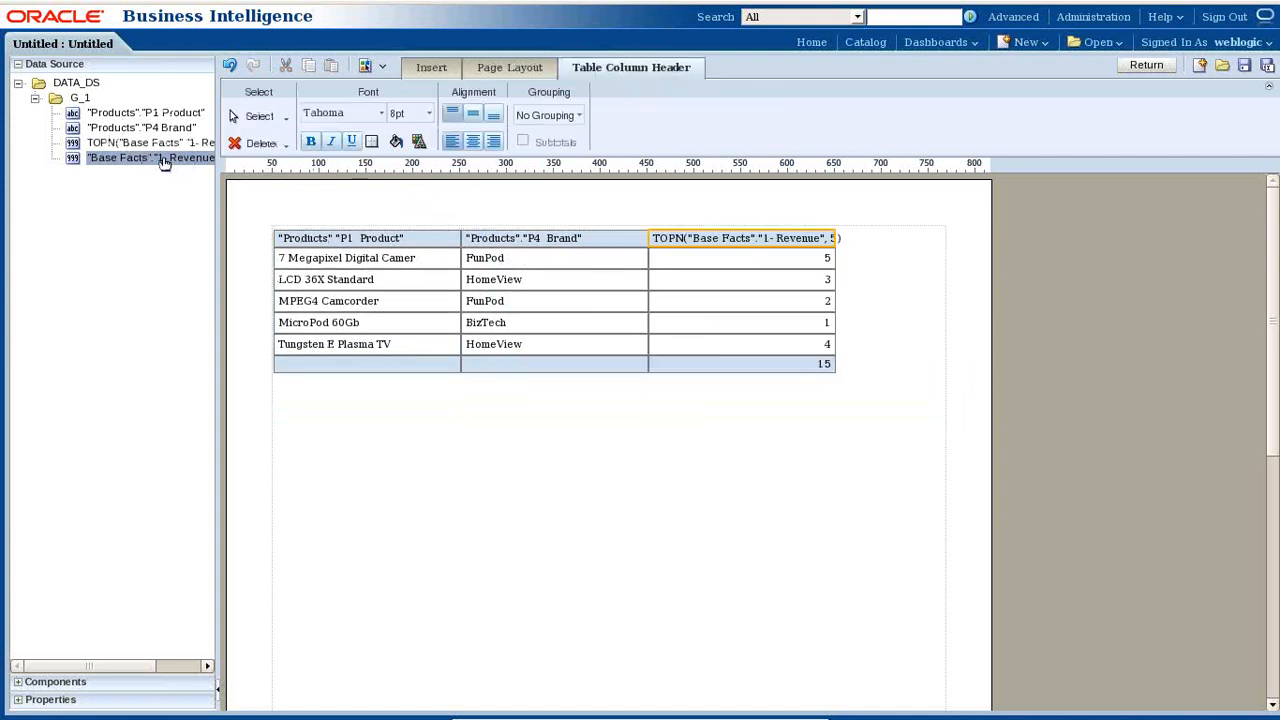
{"action": "left_click_drag", "start_coordinate": [148, 160], "coordinate": [845, 268]}
{"action": "left_click", "coordinate": [811, 237]}
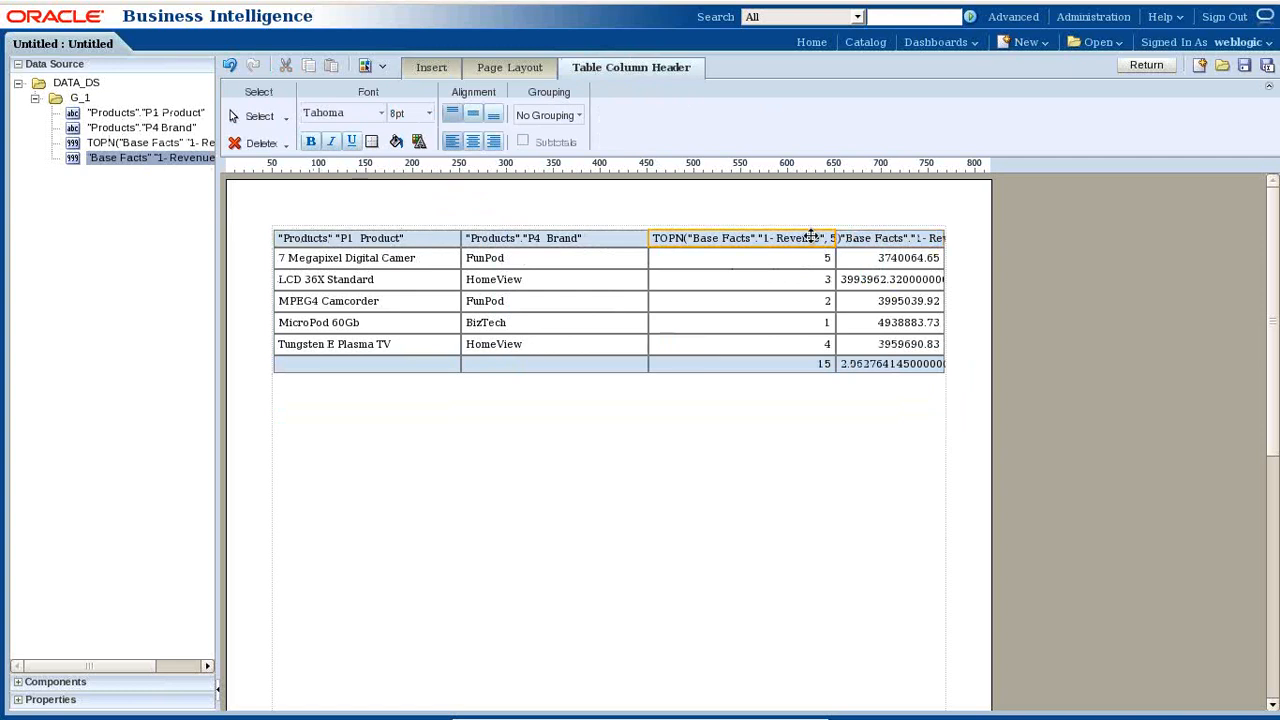
{"action": "left_click", "coordinate": [487, 72]}
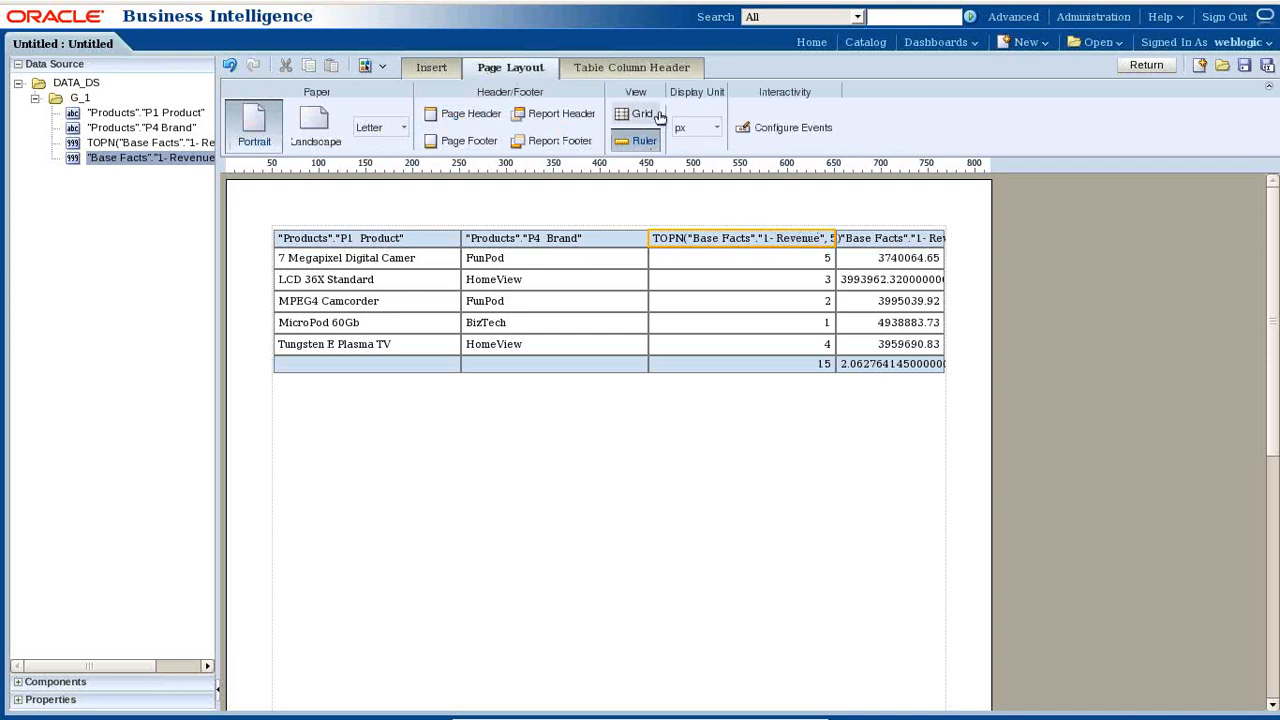
{"action": "left_click", "coordinate": [600, 72]}
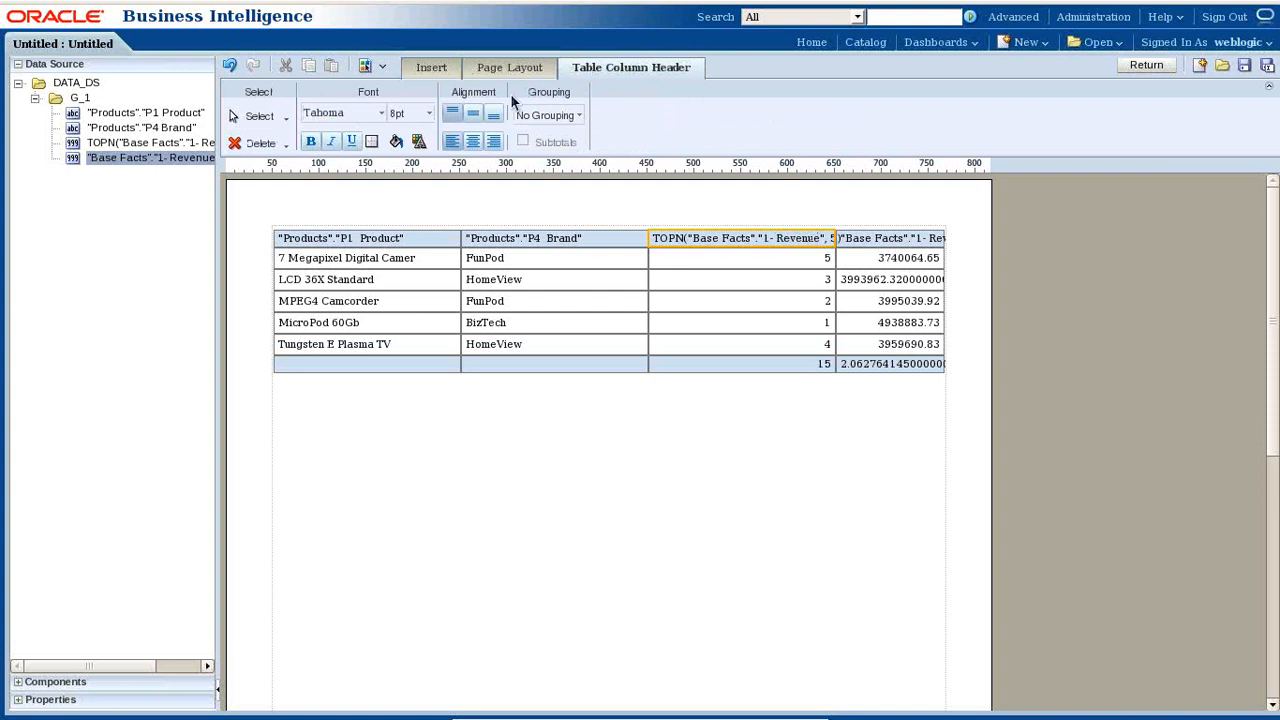
- Sort the rows ascending by TOPN and label the total cell 'Total Sales'
{"action": "left_click", "coordinate": [811, 268]}
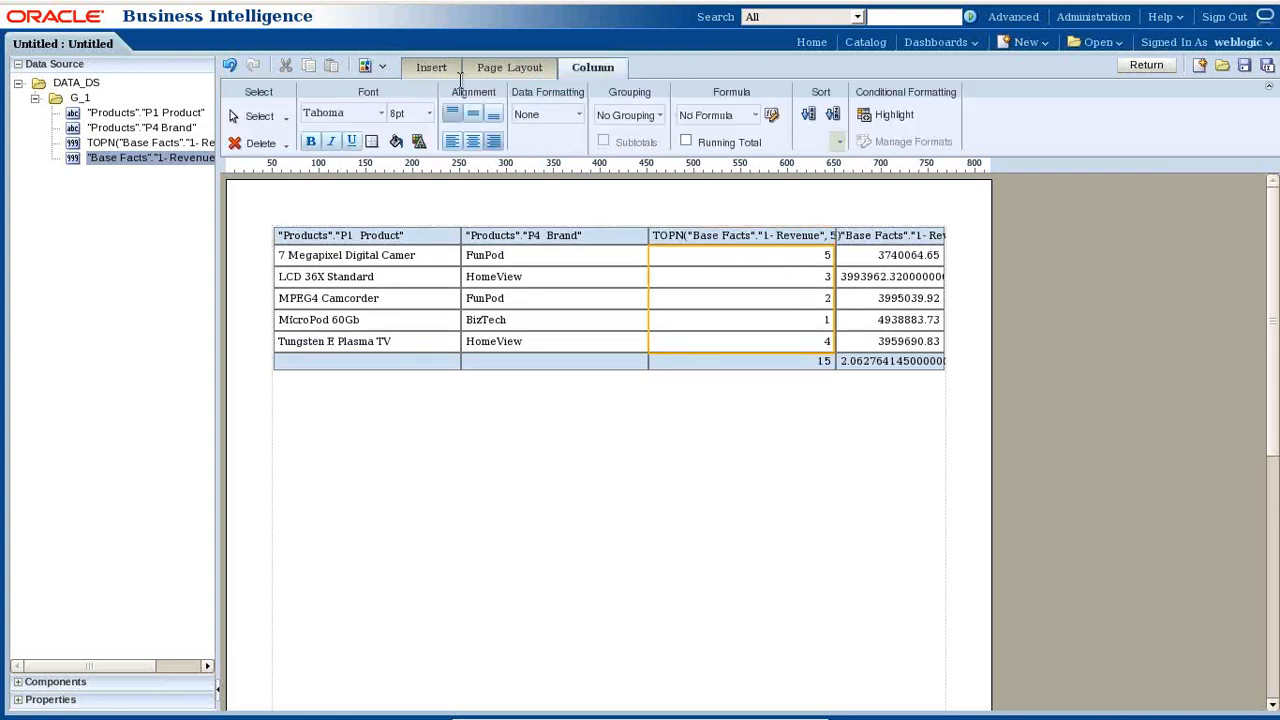
{"action": "left_click", "coordinate": [809, 114]}
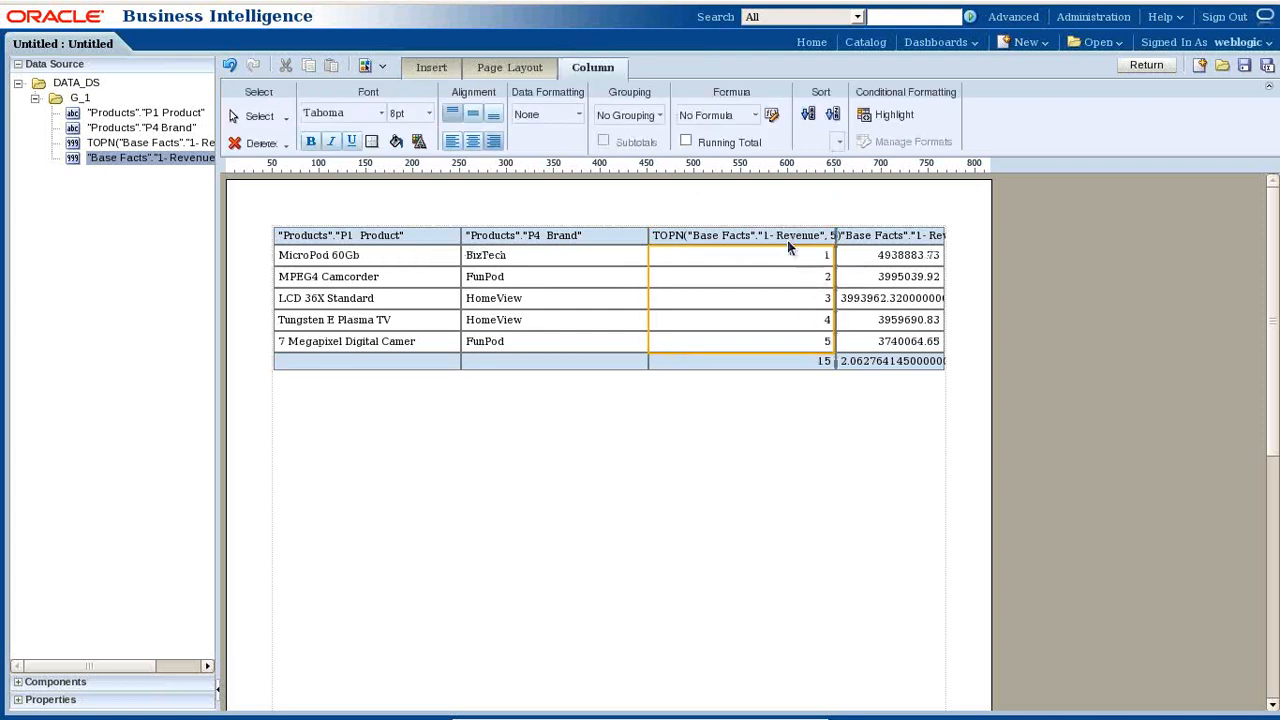
{"action": "left_click", "coordinate": [827, 362]}
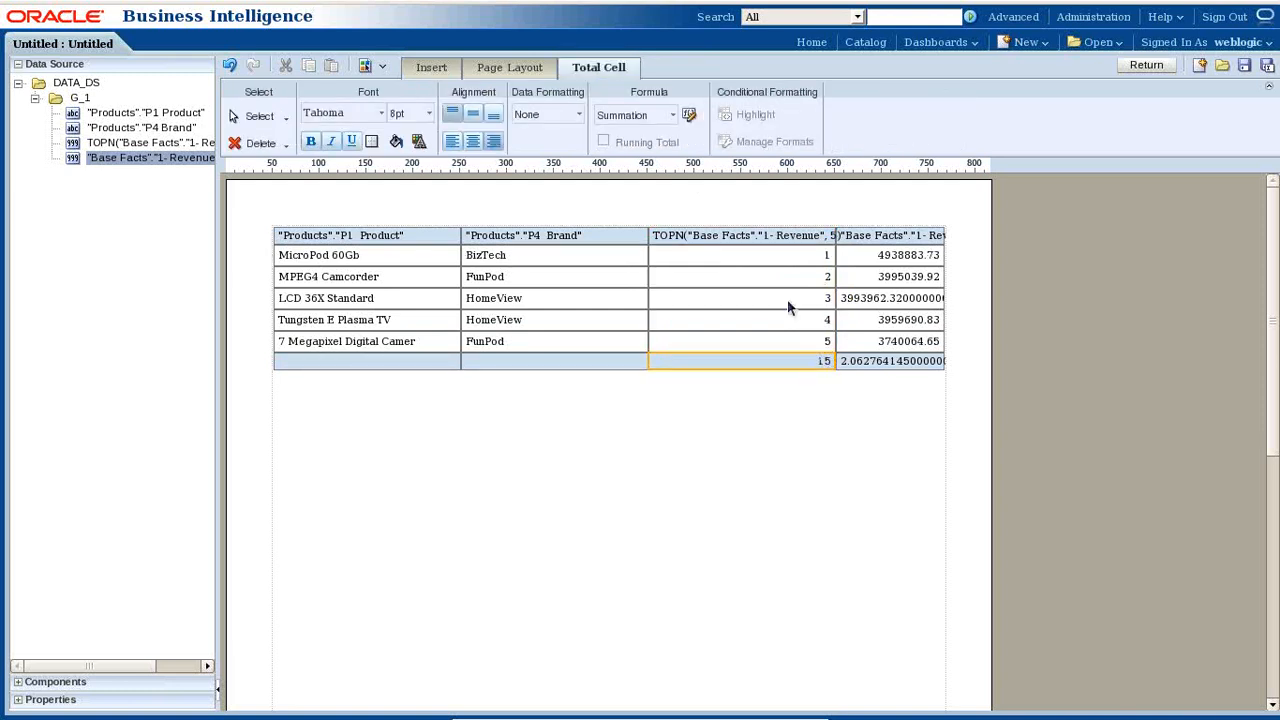
{"action": "left_click", "coordinate": [676, 116]}
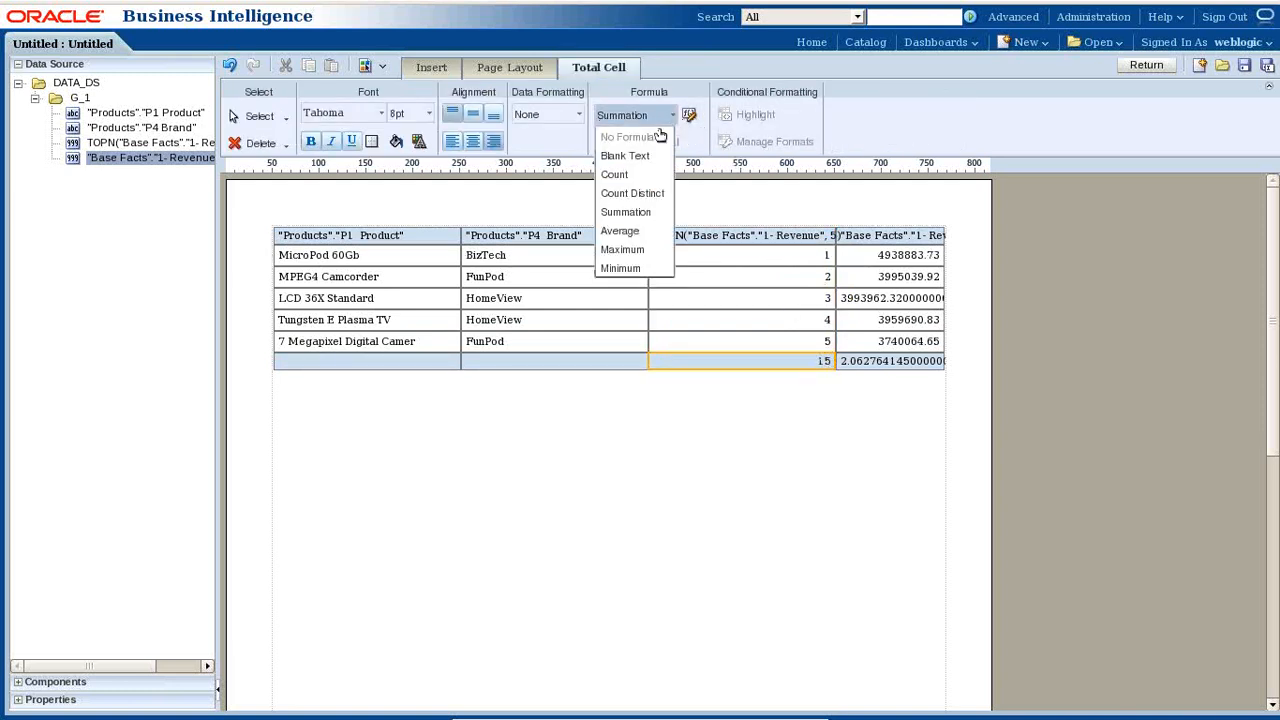
{"action": "left_click", "coordinate": [642, 160]}
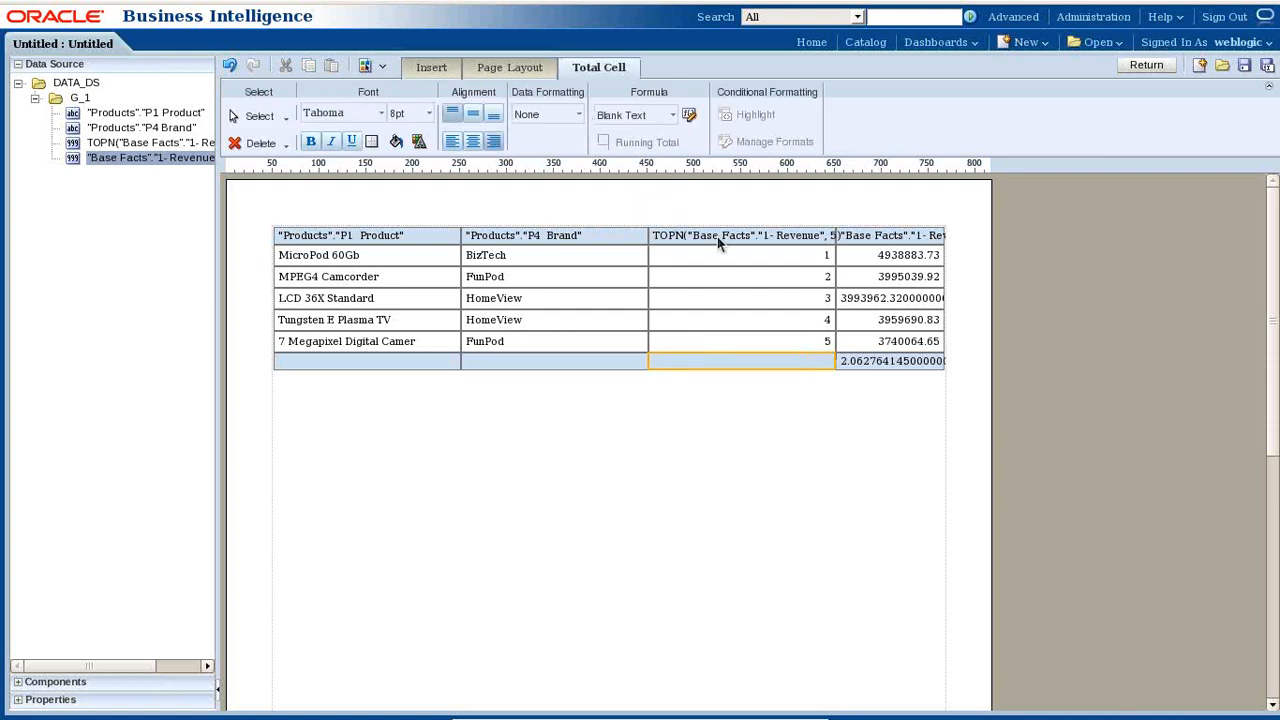
{"action": "double_click", "coordinate": [743, 364]}
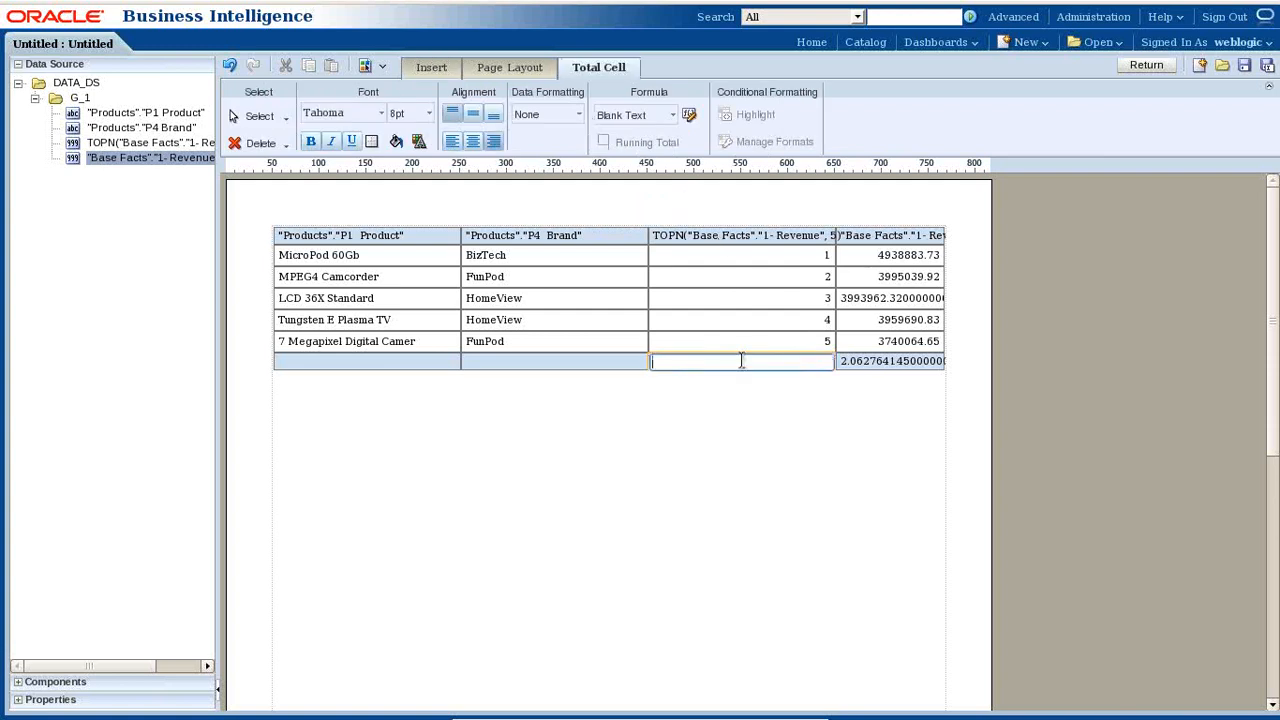
{"action": "type", "text": "Total Sales"}
{"action": "left_click", "coordinate": [684, 417]}
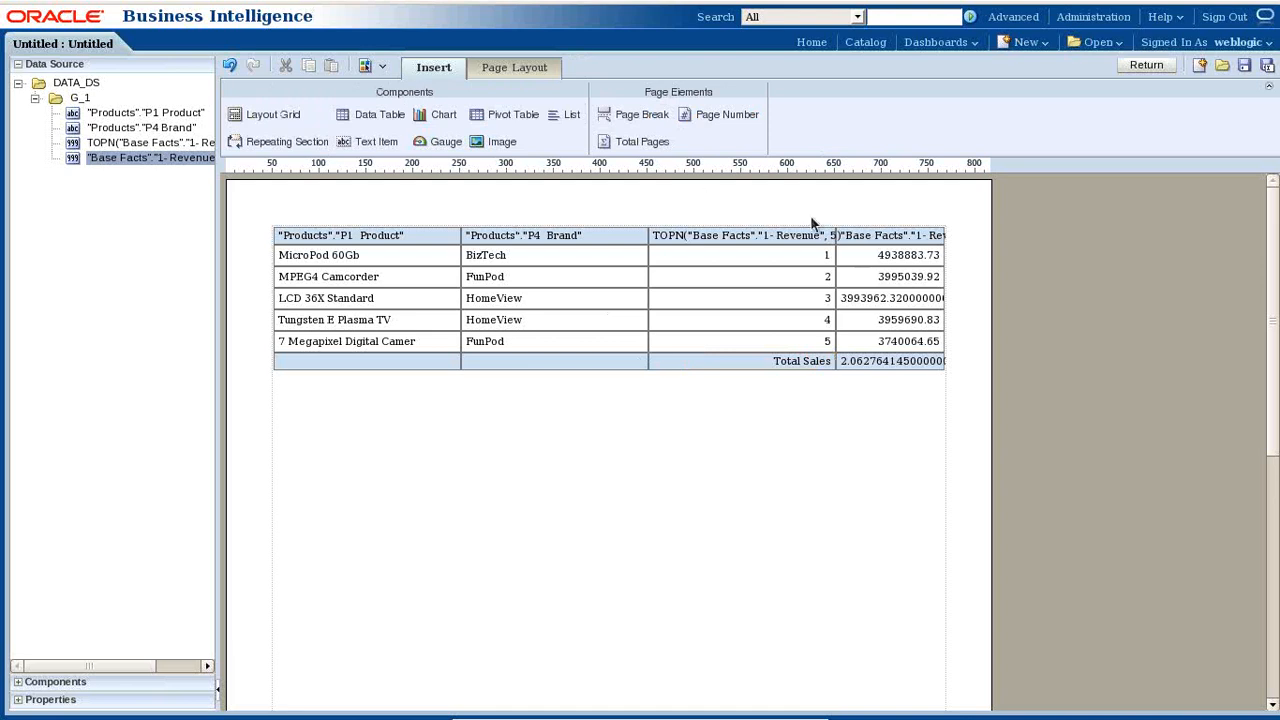
- Rename the column headers to 'Top Products' and 'Product Revenue' and save the layout
{"action": "left_click", "coordinate": [910, 243]}
{"action": "left_click", "coordinate": [770, 237]}
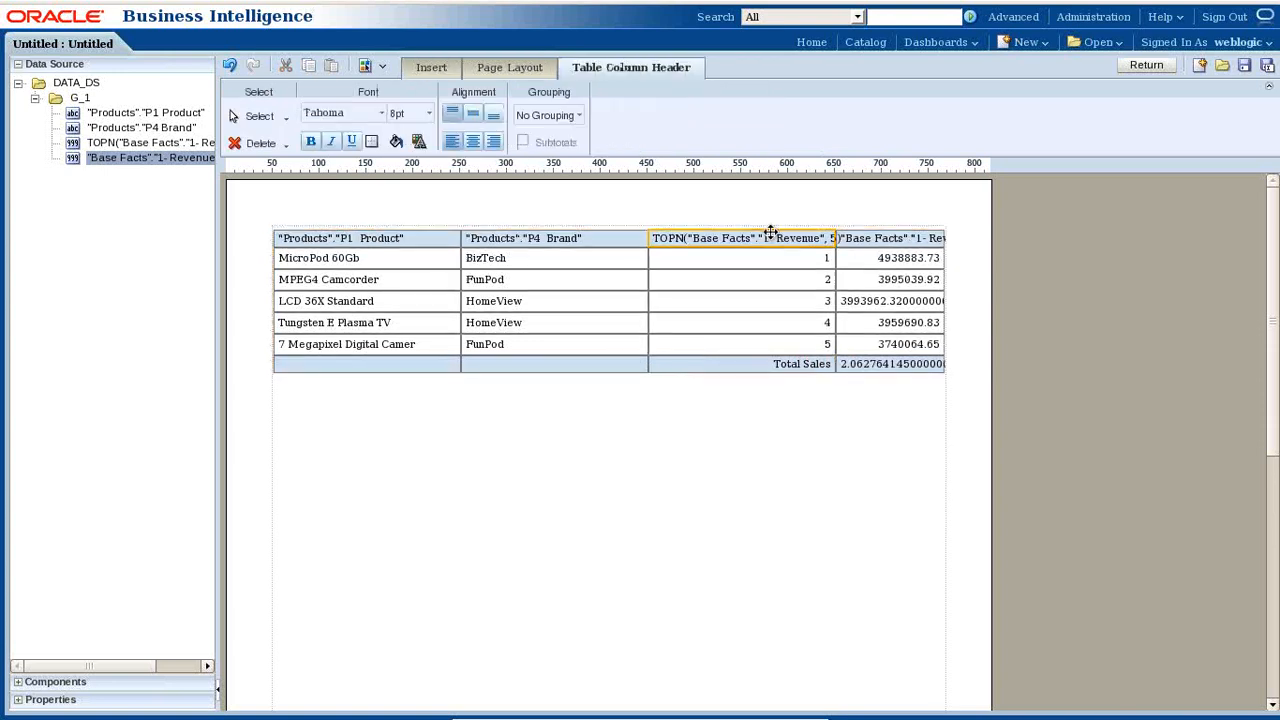
{"action": "left_click", "coordinate": [770, 237]}
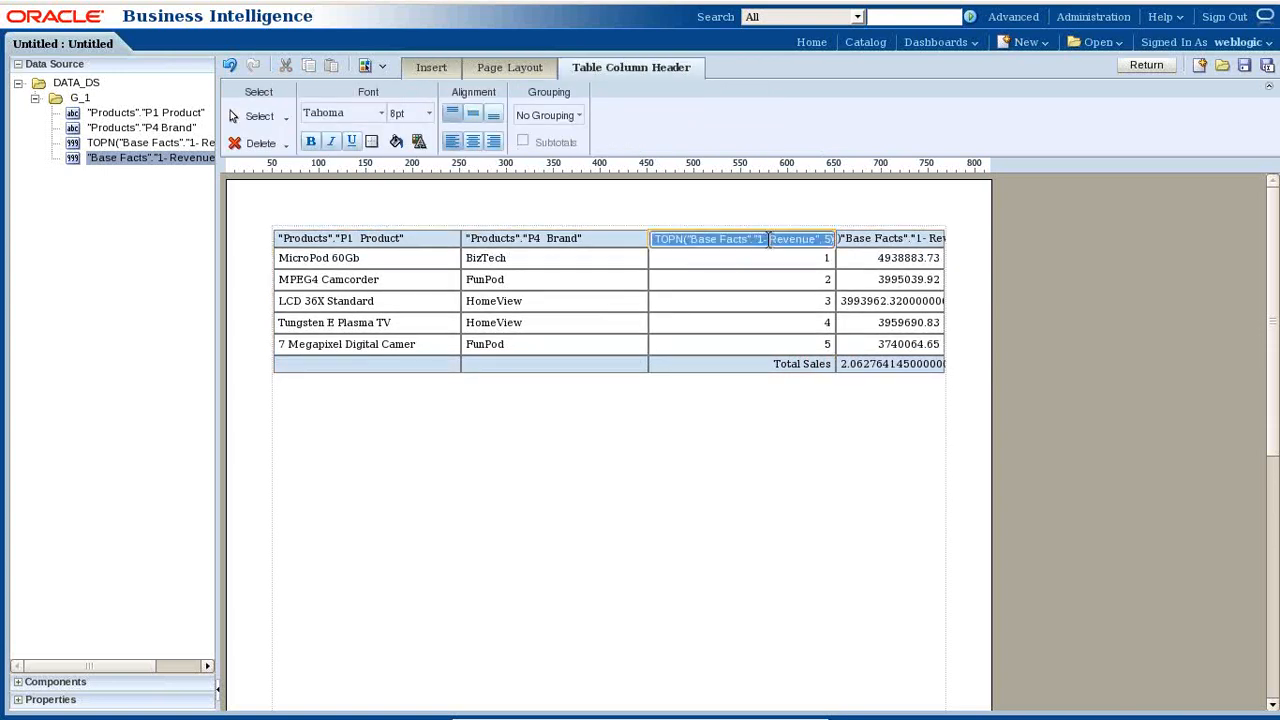
{"action": "type", "text": "Top "}
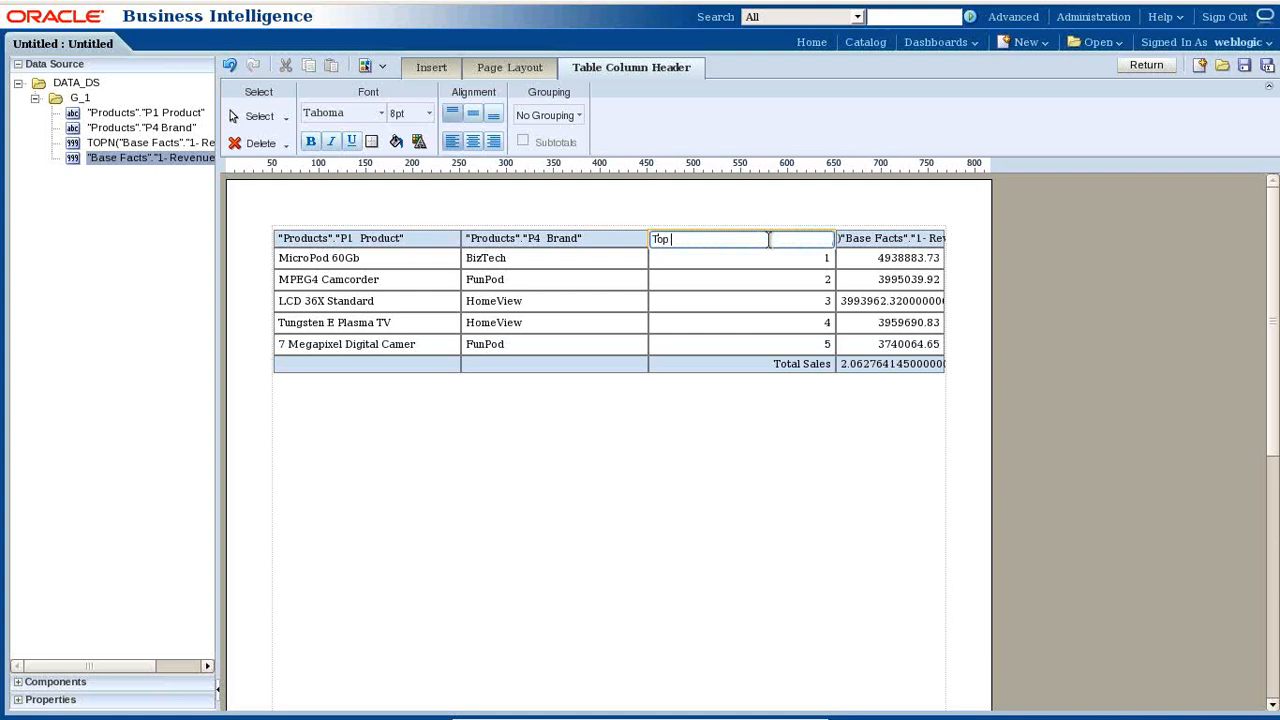
{"action": "type", "text": "Products"}
{"action": "double_click", "coordinate": [888, 240]}
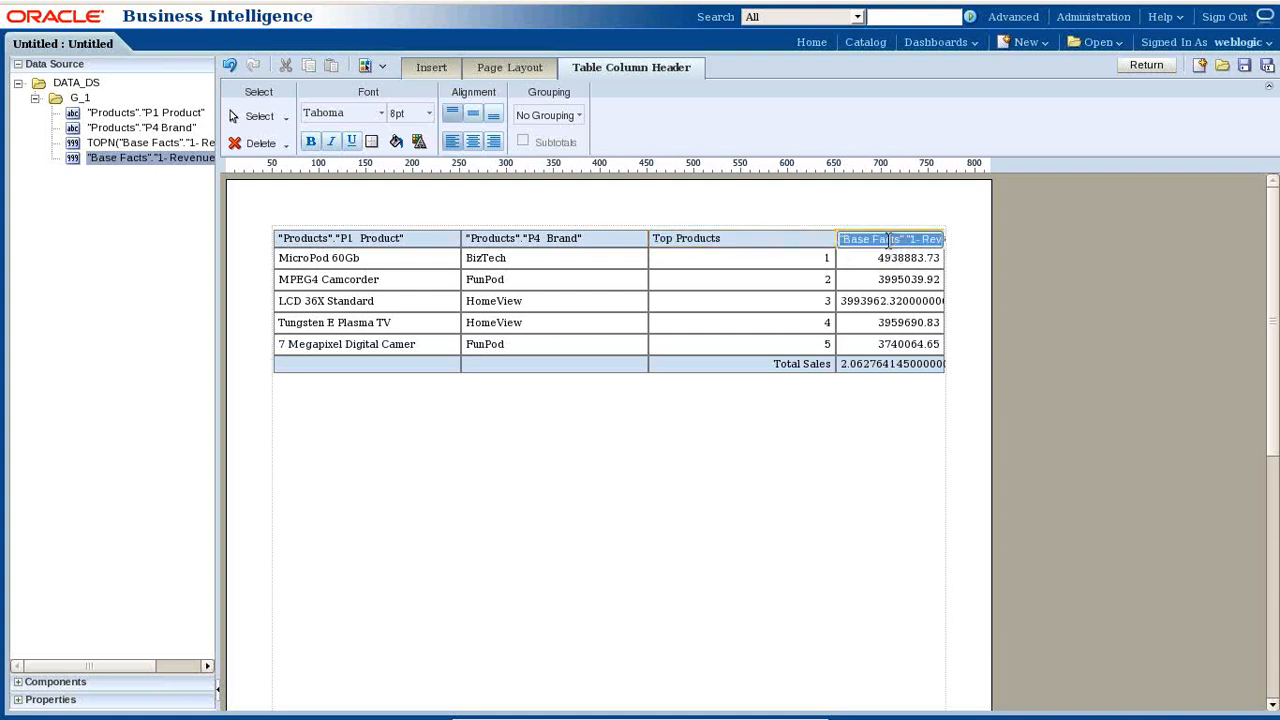
{"action": "type", "text": "Product Revenue"}
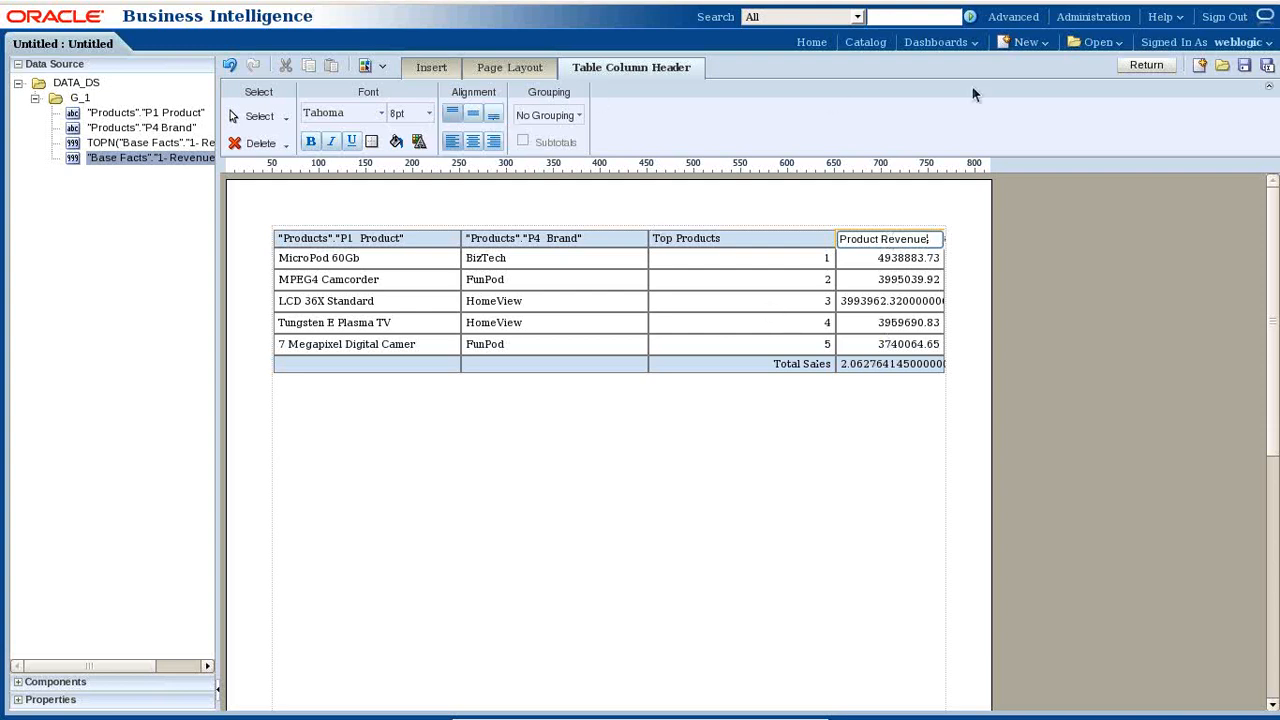
{"action": "left_click", "coordinate": [1244, 66]}
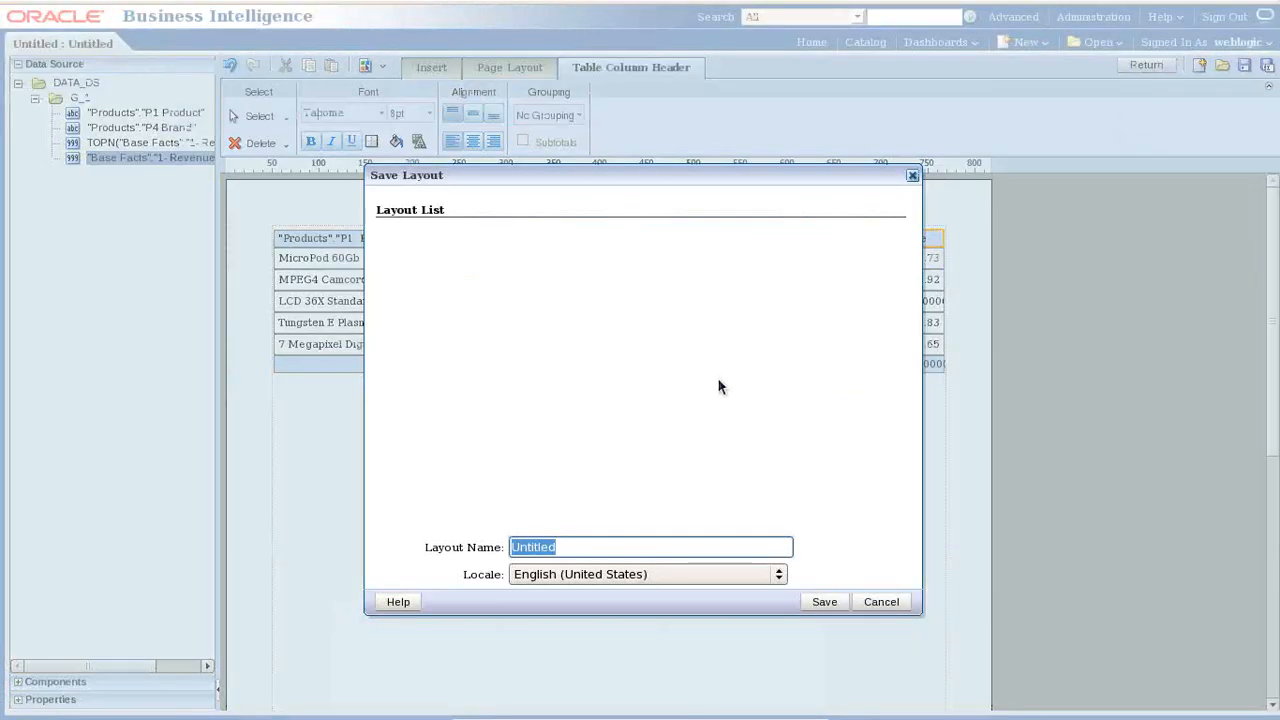
- Save the layout with the name BI_Report_On_Analysis
{"action": "type", "text": "BI_Report_OOn"}
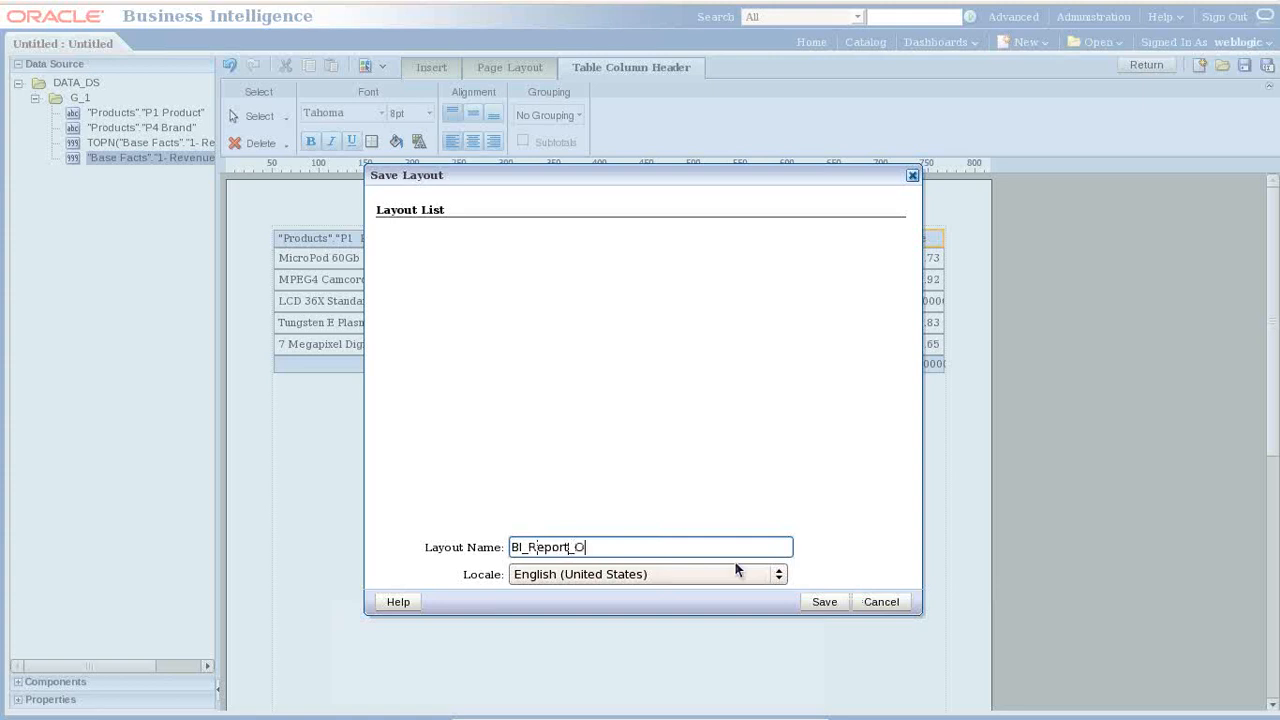
{"action": "key", "text": "BackSpace"}
{"action": "key", "text": "BackSpace"}
{"action": "type", "text": "n_Analysis"}
{"action": "left_click", "coordinate": [824, 603]}
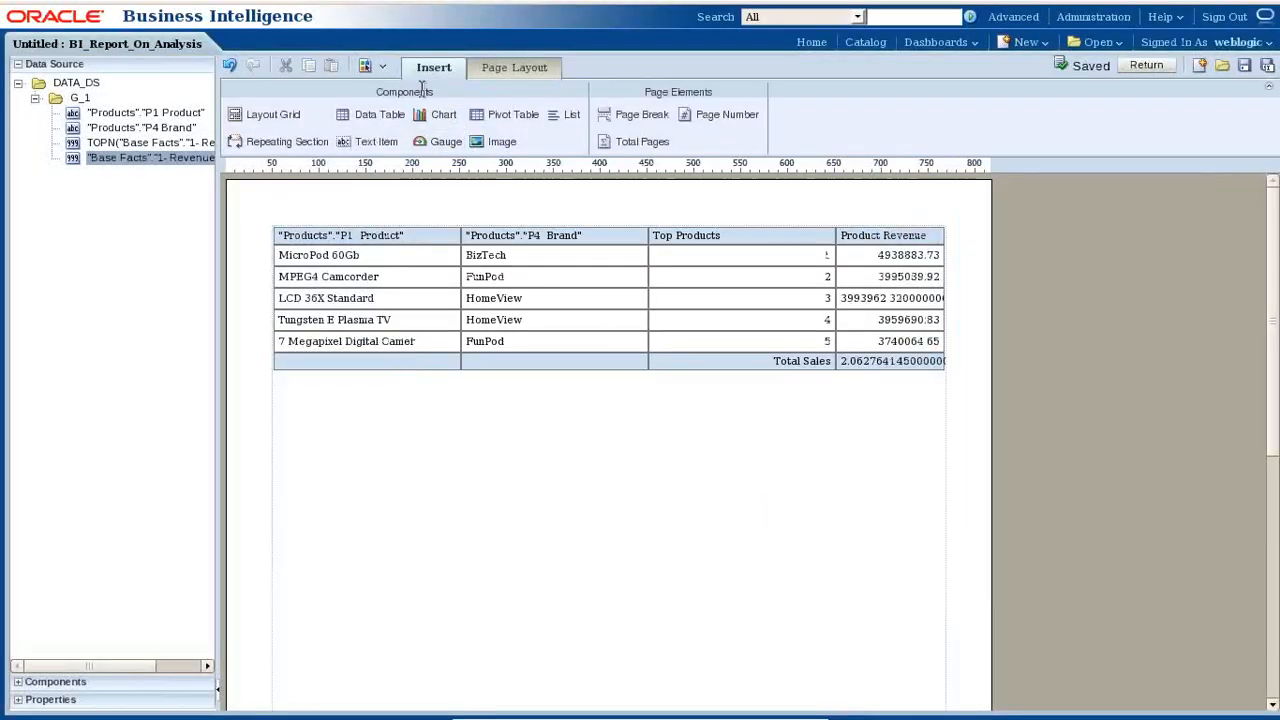
- Add a bar chart below the table with P1 Product labels and 1-Revenue values, no Brand series, and save
{"action": "left_click_drag", "start_coordinate": [436, 120], "coordinate": [414, 449]}
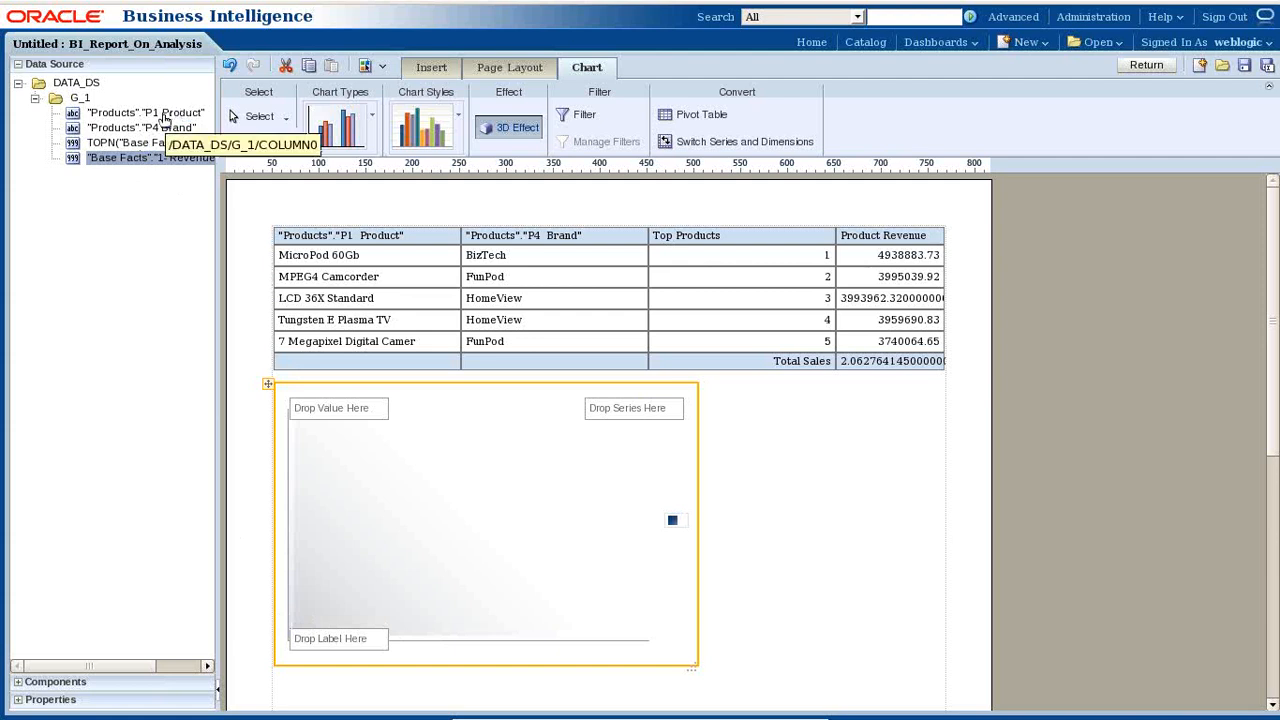
{"action": "left_click_drag", "start_coordinate": [295, 380], "coordinate": [347, 638]}
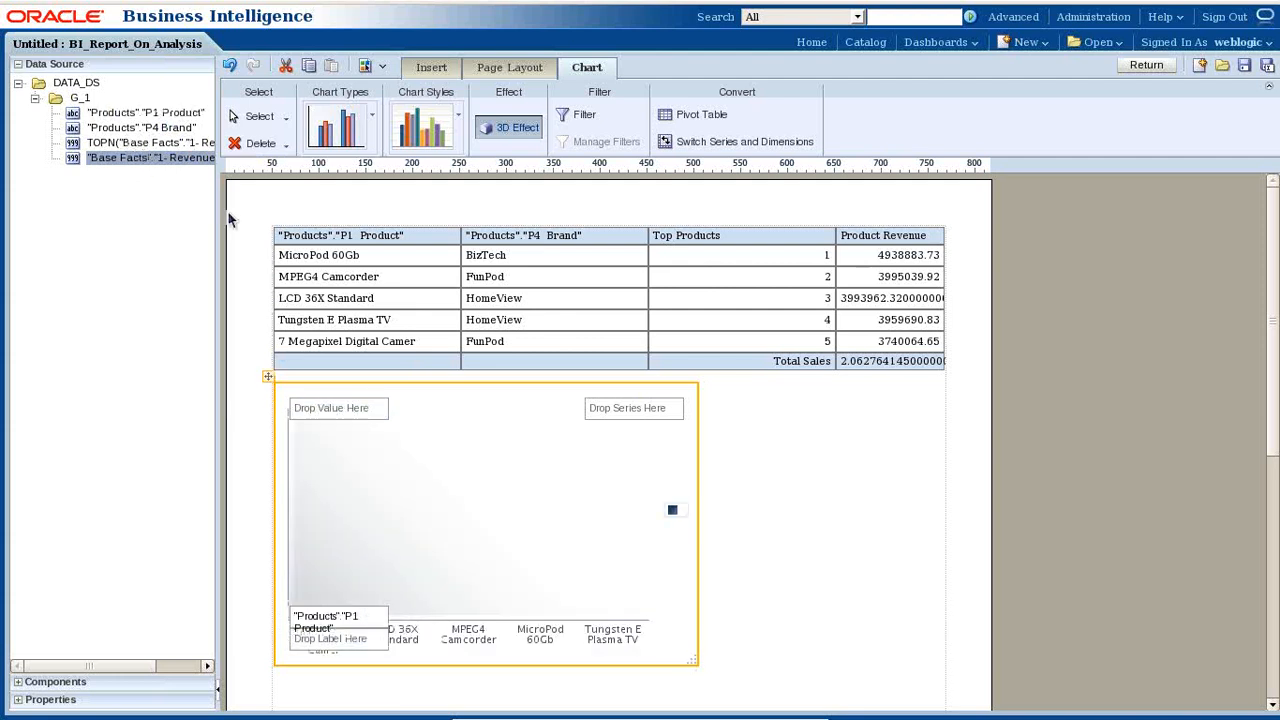
{"action": "left_click_drag", "start_coordinate": [163, 160], "coordinate": [320, 407]}
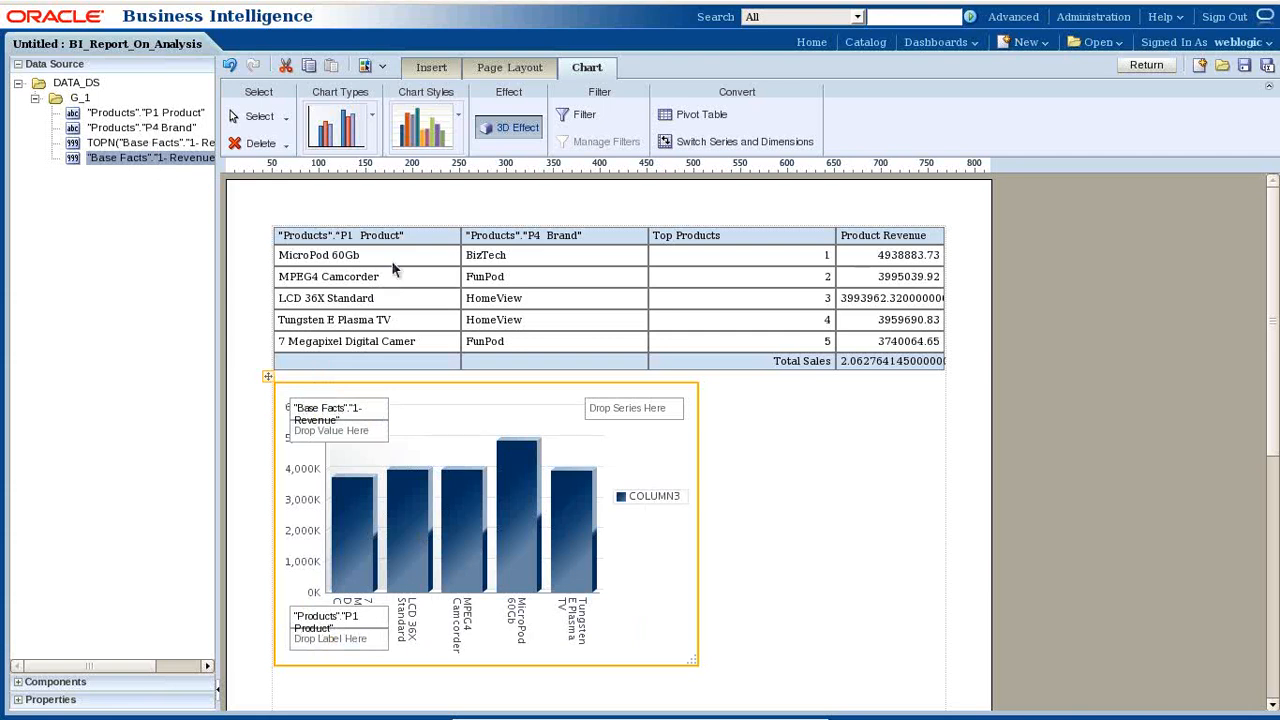
{"action": "left_click_drag", "start_coordinate": [607, 405], "coordinate": [621, 413]}
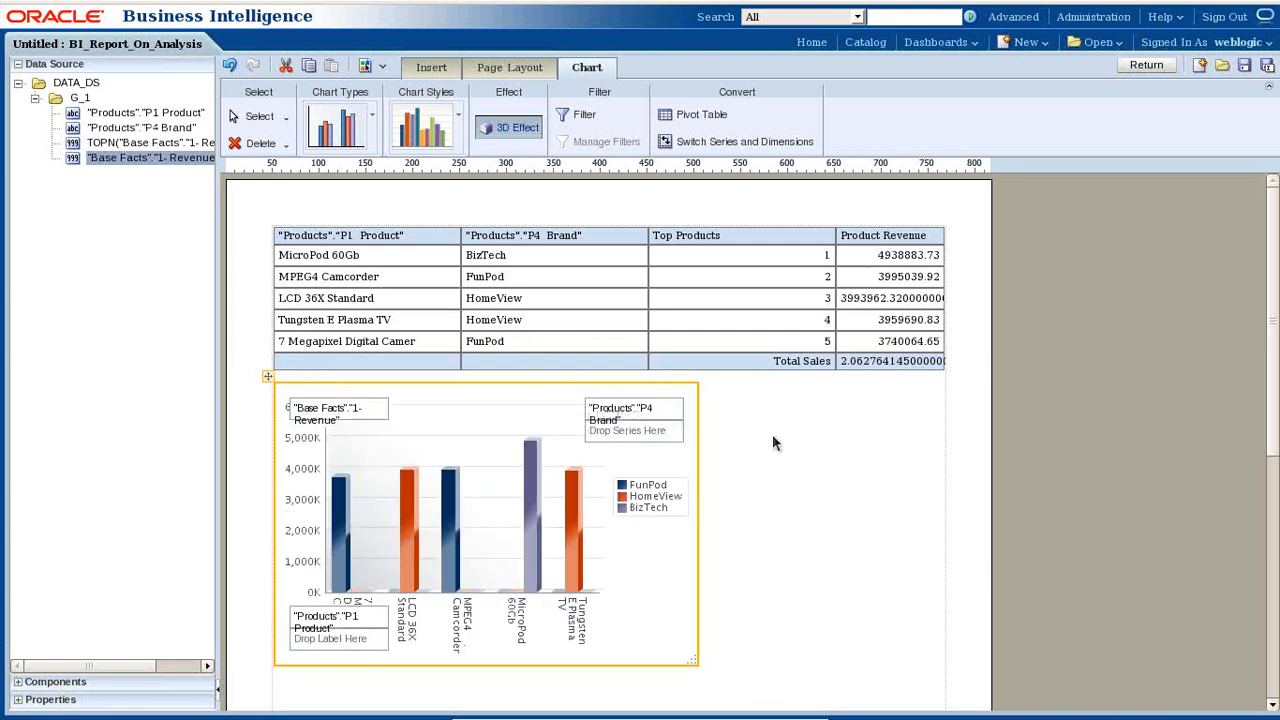
{"action": "left_click", "coordinate": [659, 410]}
{"action": "key", "text": "Delete"}
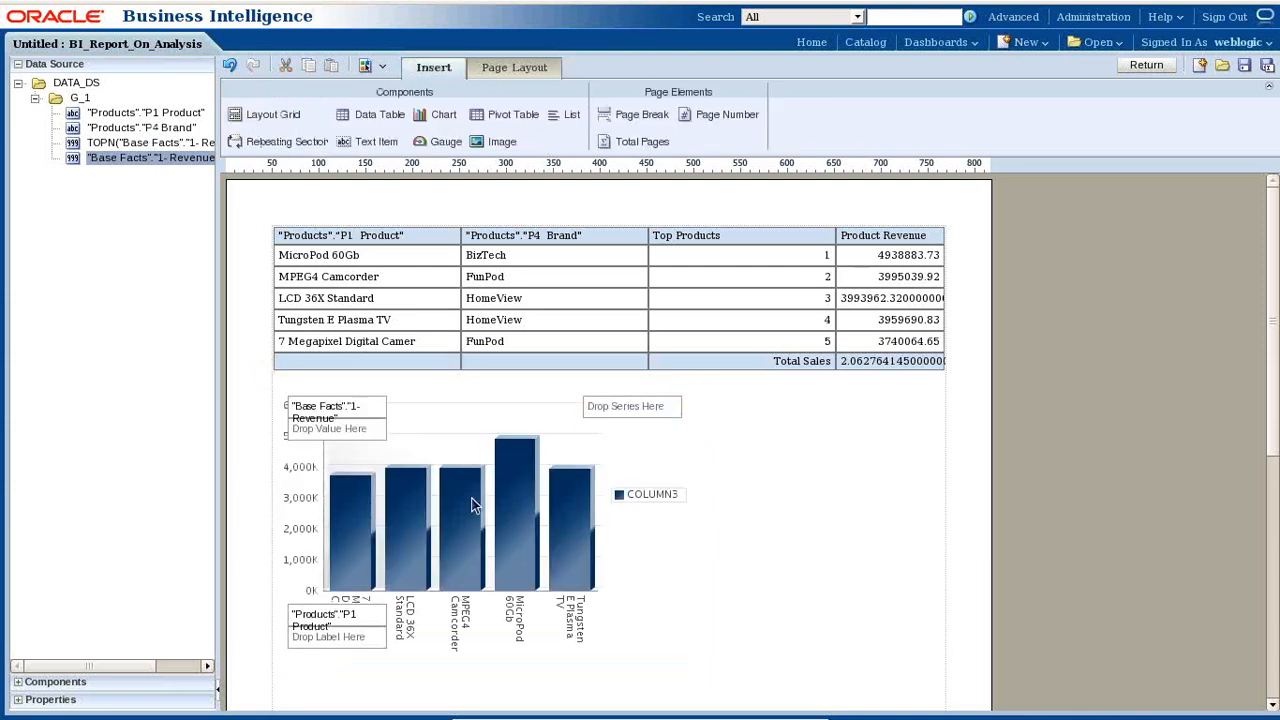
{"action": "left_click", "coordinate": [1244, 65]}
- Save the layout, leave the layout editor, and attempt to view the report
{"action": "left_click", "coordinate": [1244, 65]}
{"action": "left_click", "coordinate": [1160, 66]}
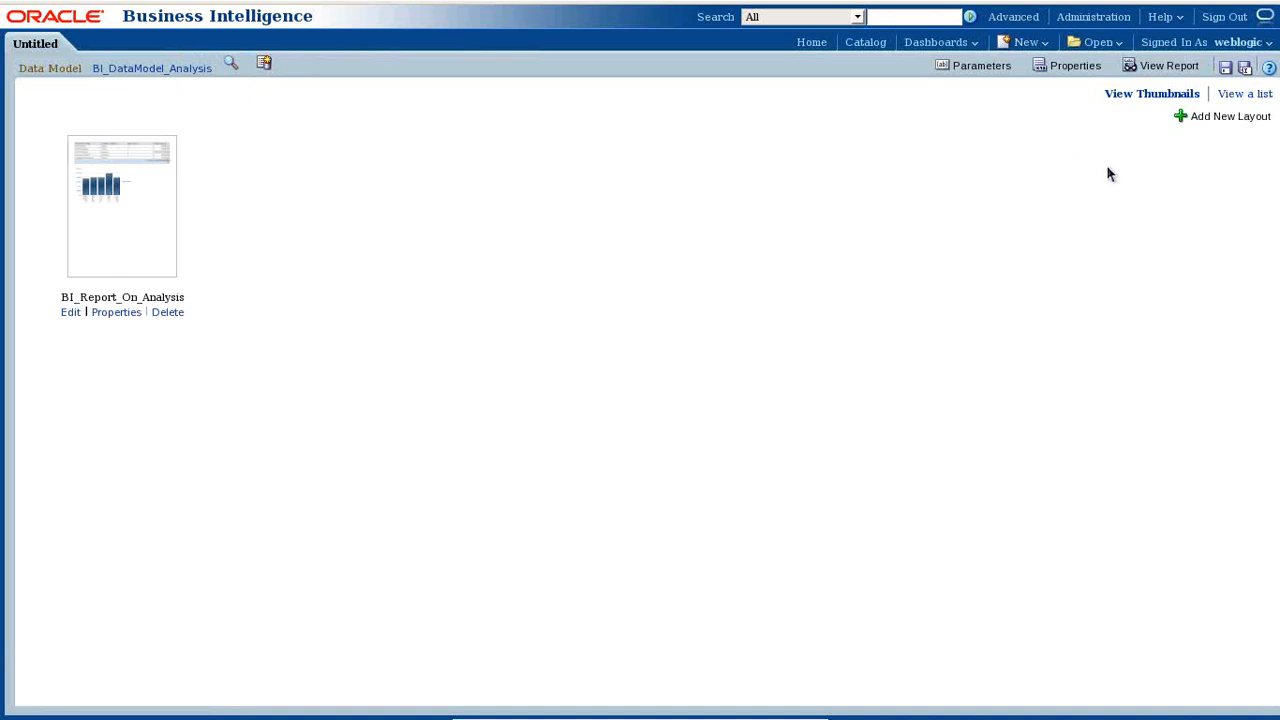
{"action": "left_click", "coordinate": [1159, 74]}
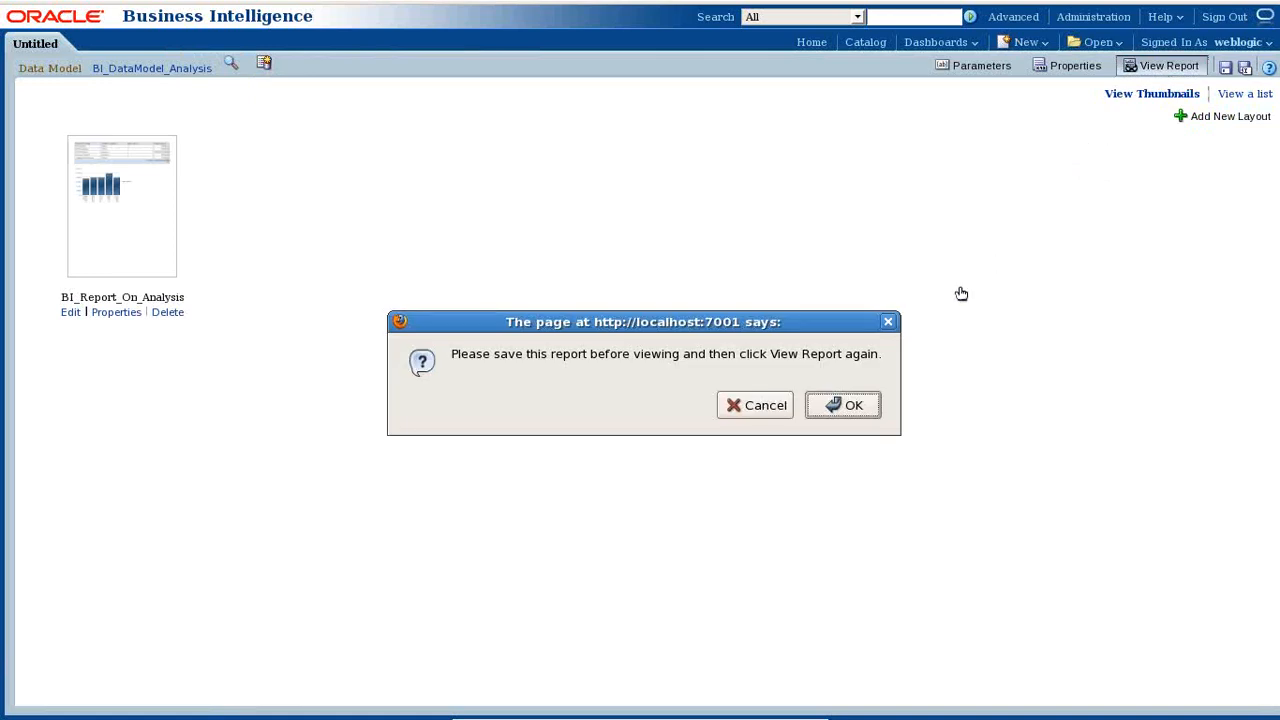
{"action": "left_click", "coordinate": [888, 321]}
- Save the report as BI_Publisher_Report_Actual
{"action": "left_click", "coordinate": [1231, 67]}
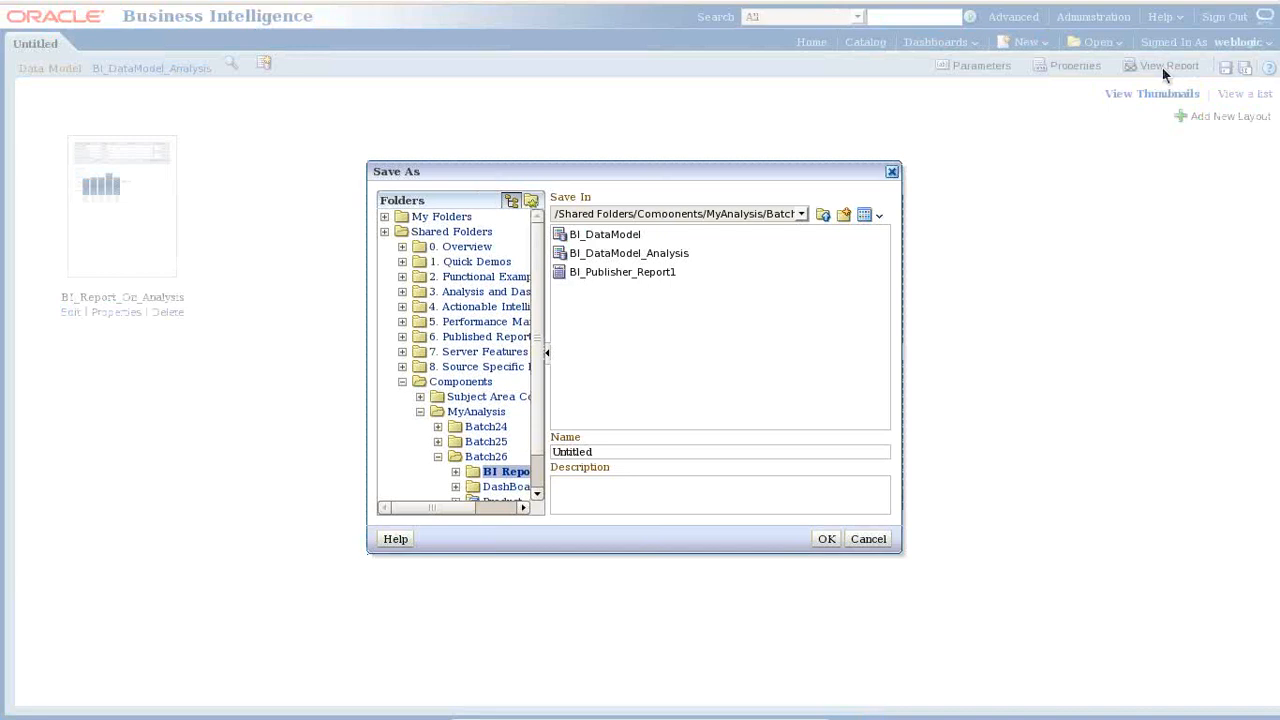
{"action": "left_click", "coordinate": [648, 274]}
{"action": "left_click", "coordinate": [678, 452]}
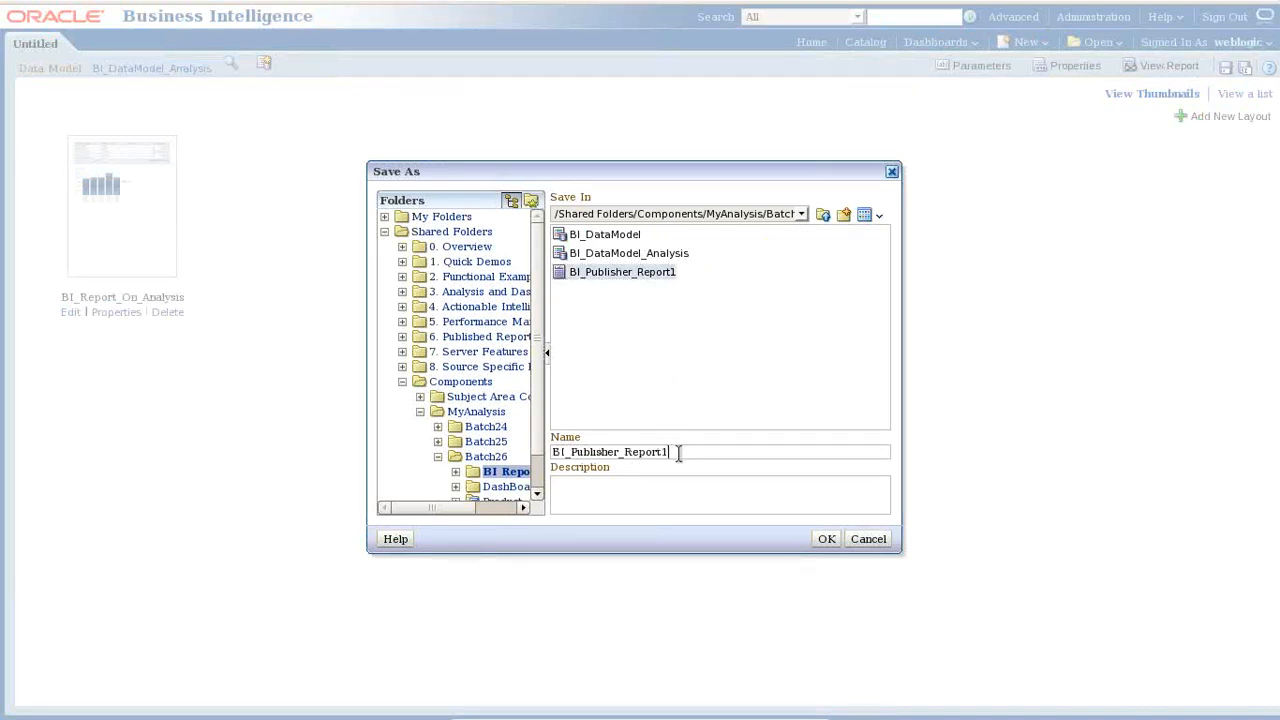
{"action": "type", "text": "_Actual"}
{"action": "key", "text": "Return"}
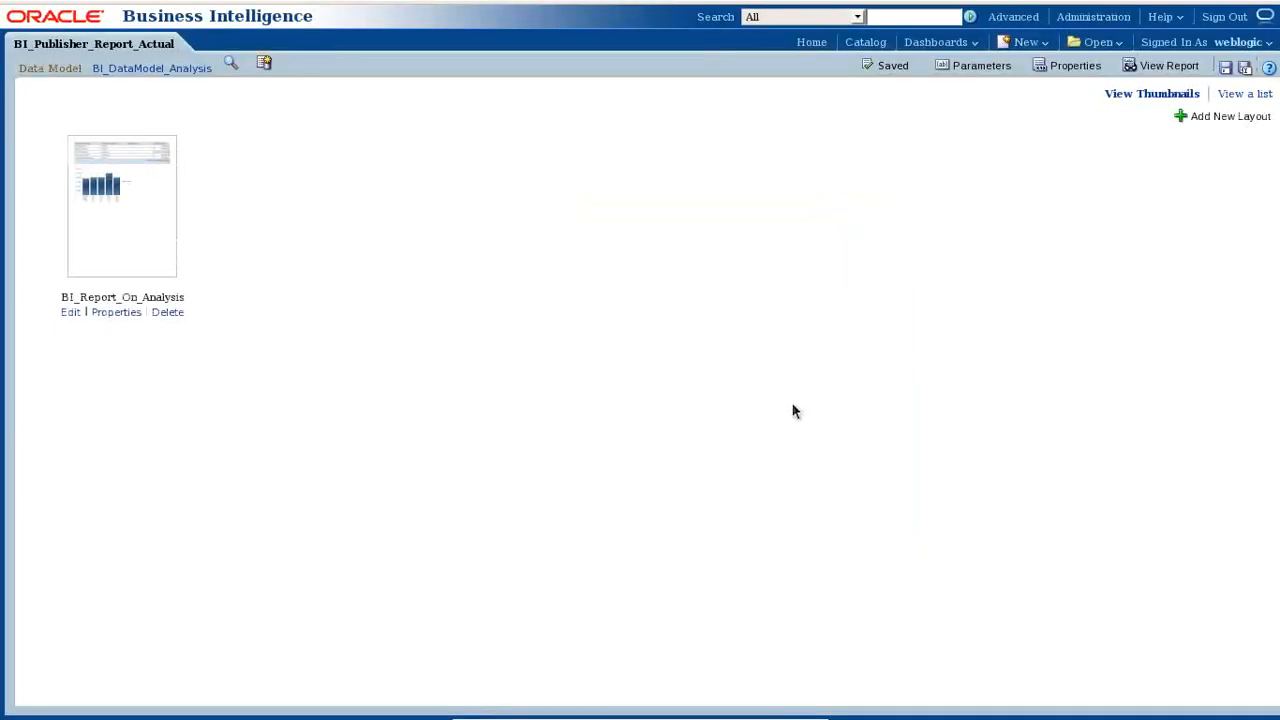
{"action": "left_click", "coordinate": [1225, 67]}
- View the BI_Publisher_Report_Actual output and compare it with the TopAnalysis results
{"action": "left_click", "coordinate": [1166, 66]}
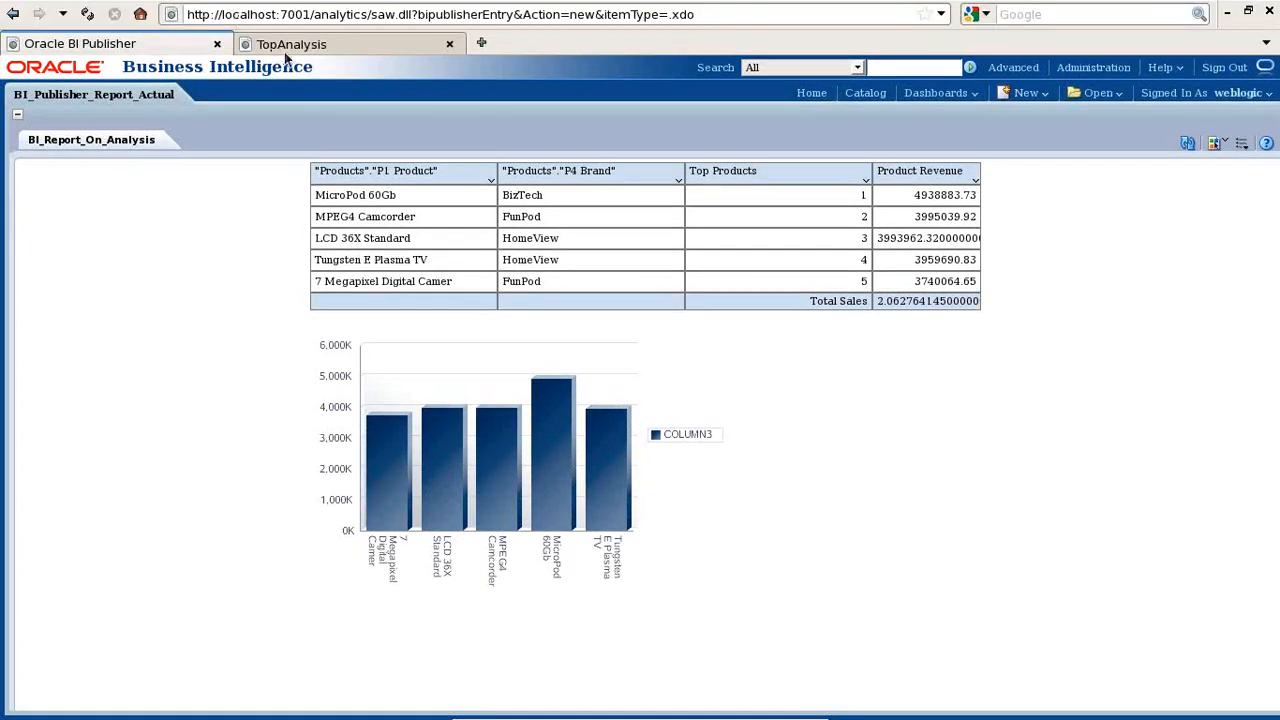
{"action": "left_click", "coordinate": [275, 42]}
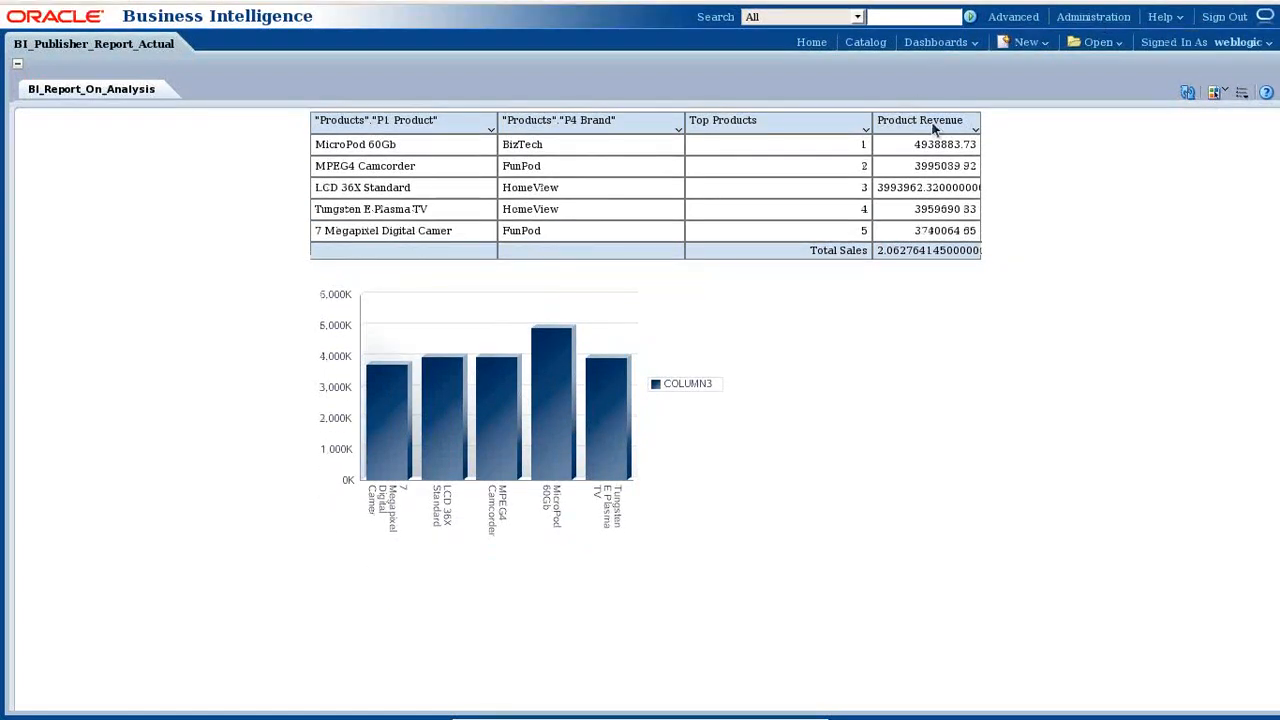
- Browse the catalog's Shared Folders > Components > MyAnalysis > Batch26 and open DashBoardPrompts
{"action": "mouse_move", "coordinate": [1009, 3]}
{"action": "left_click", "coordinate": [940, 43]}
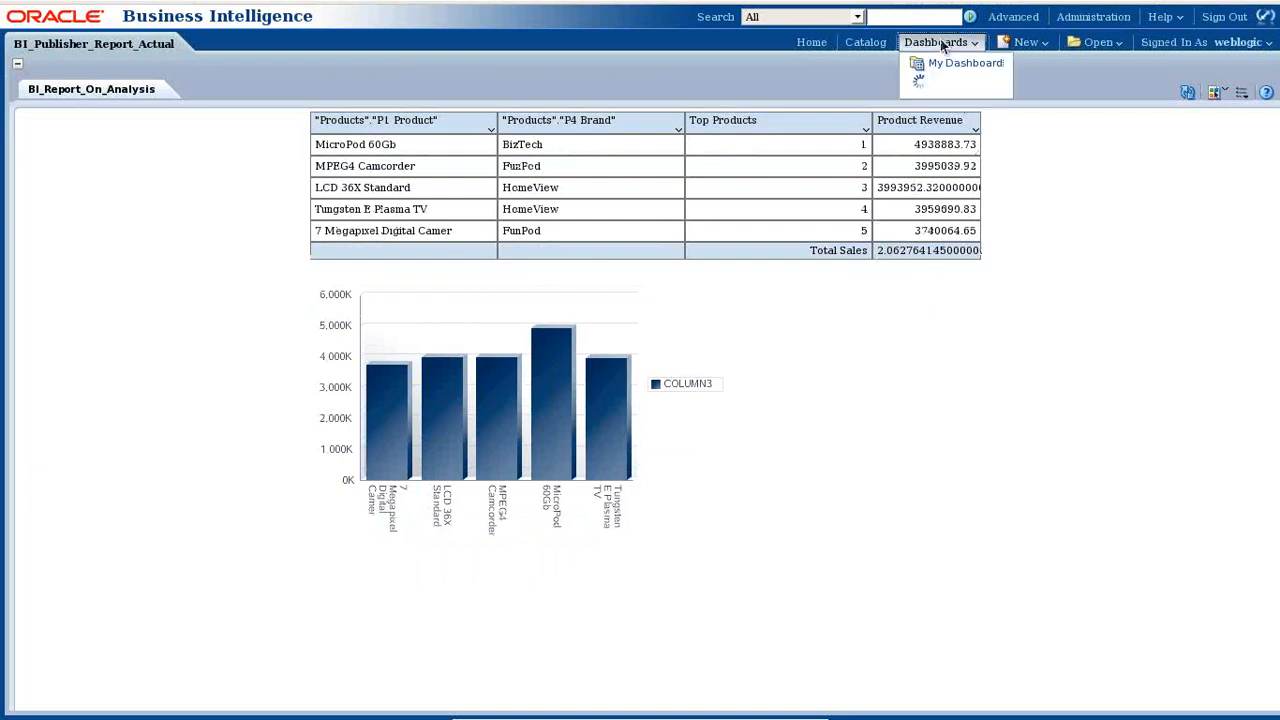
{"action": "left_click", "coordinate": [866, 43]}
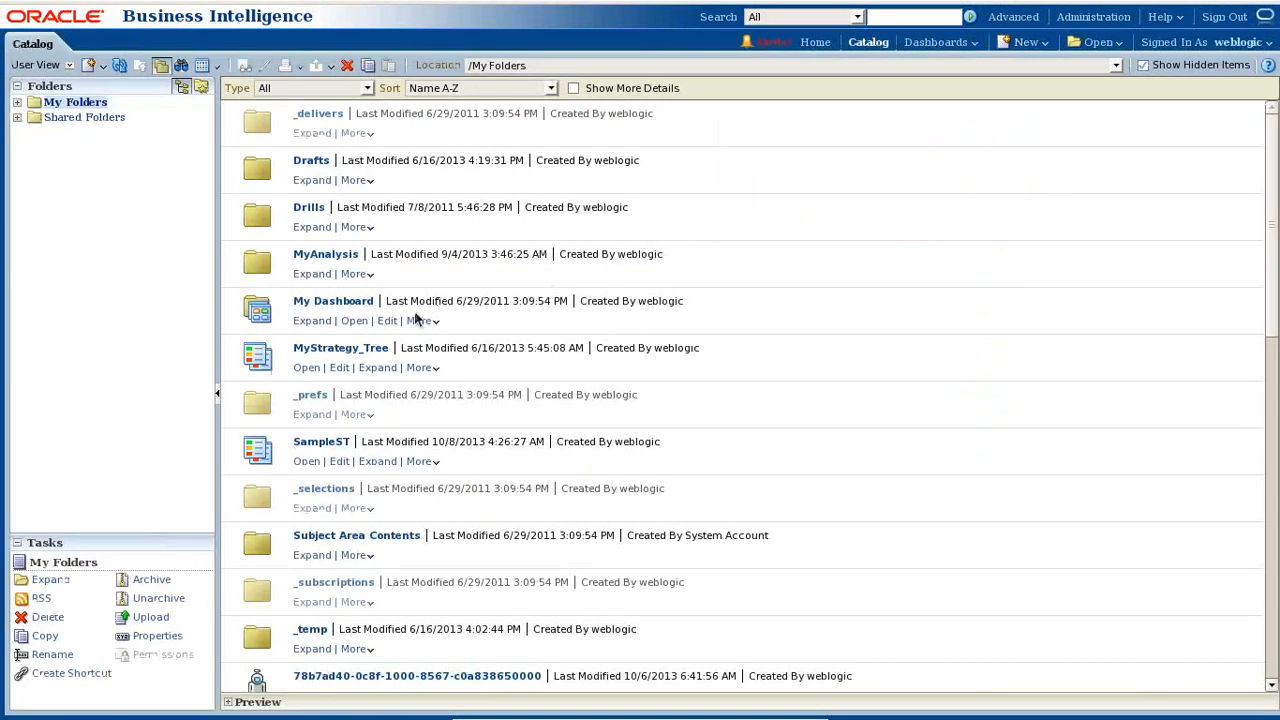
{"action": "left_click", "coordinate": [17, 117]}
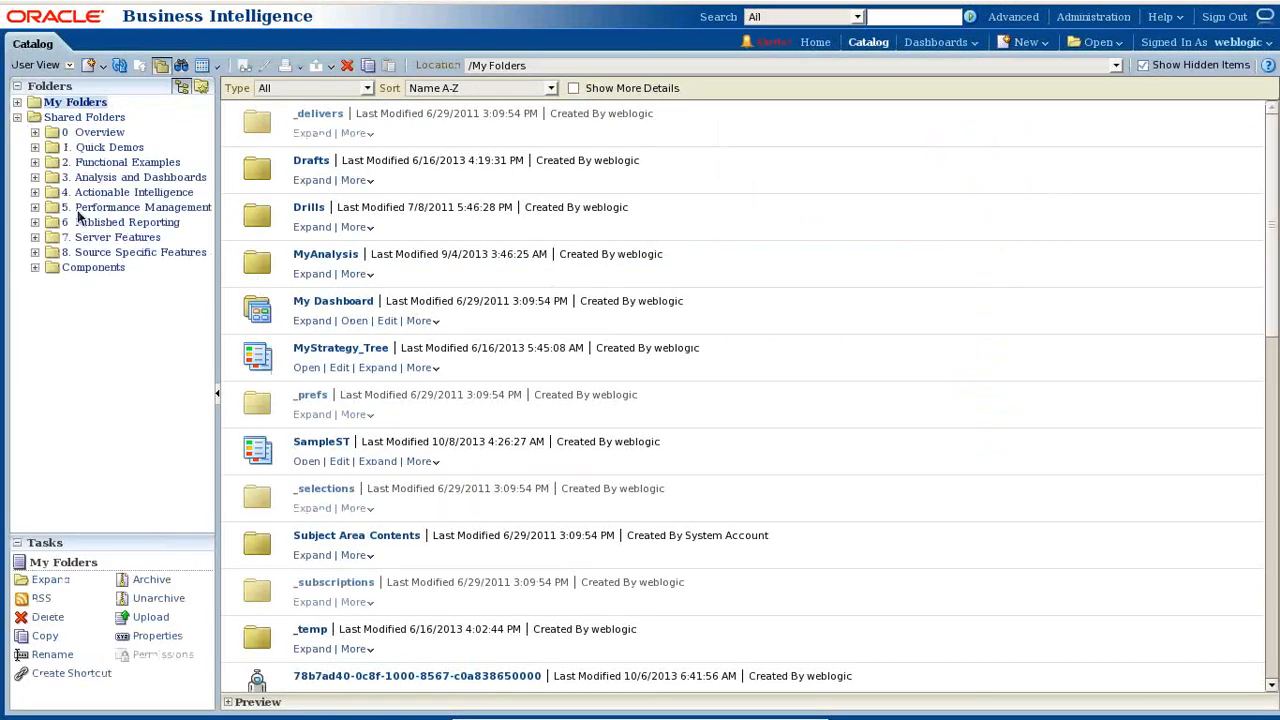
{"action": "left_click", "coordinate": [108, 268]}
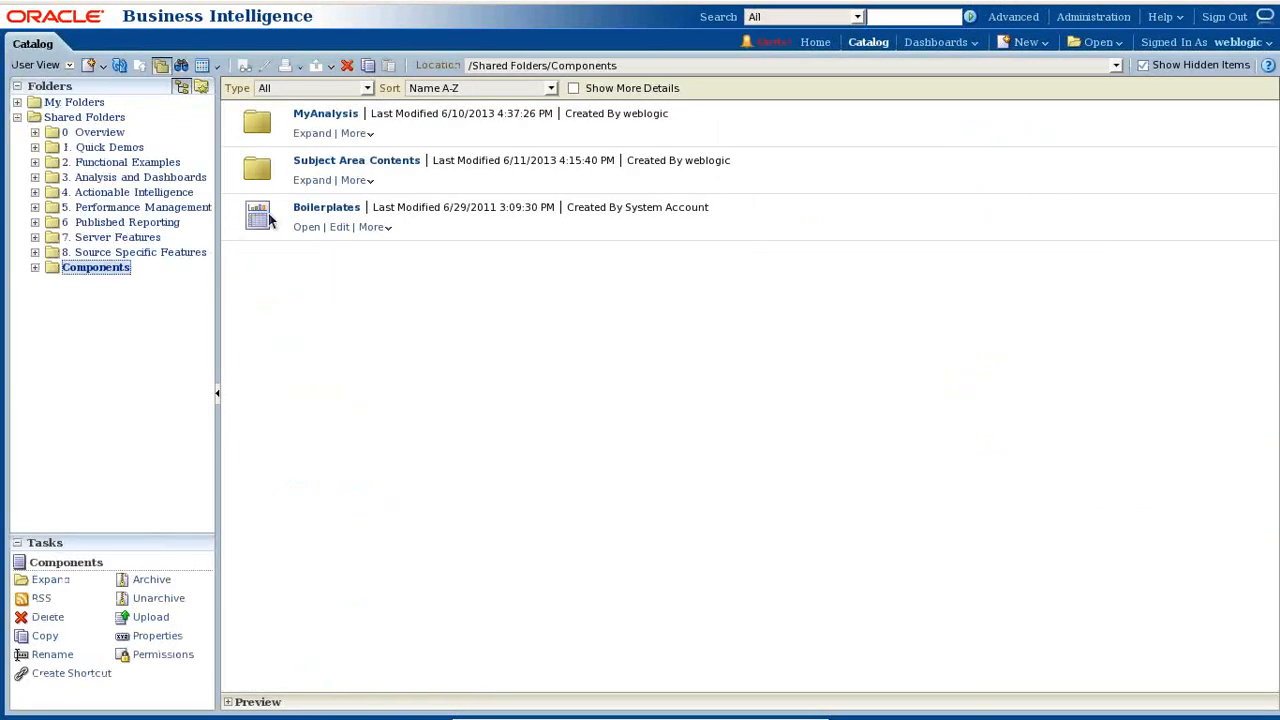
{"action": "left_click", "coordinate": [312, 133]}
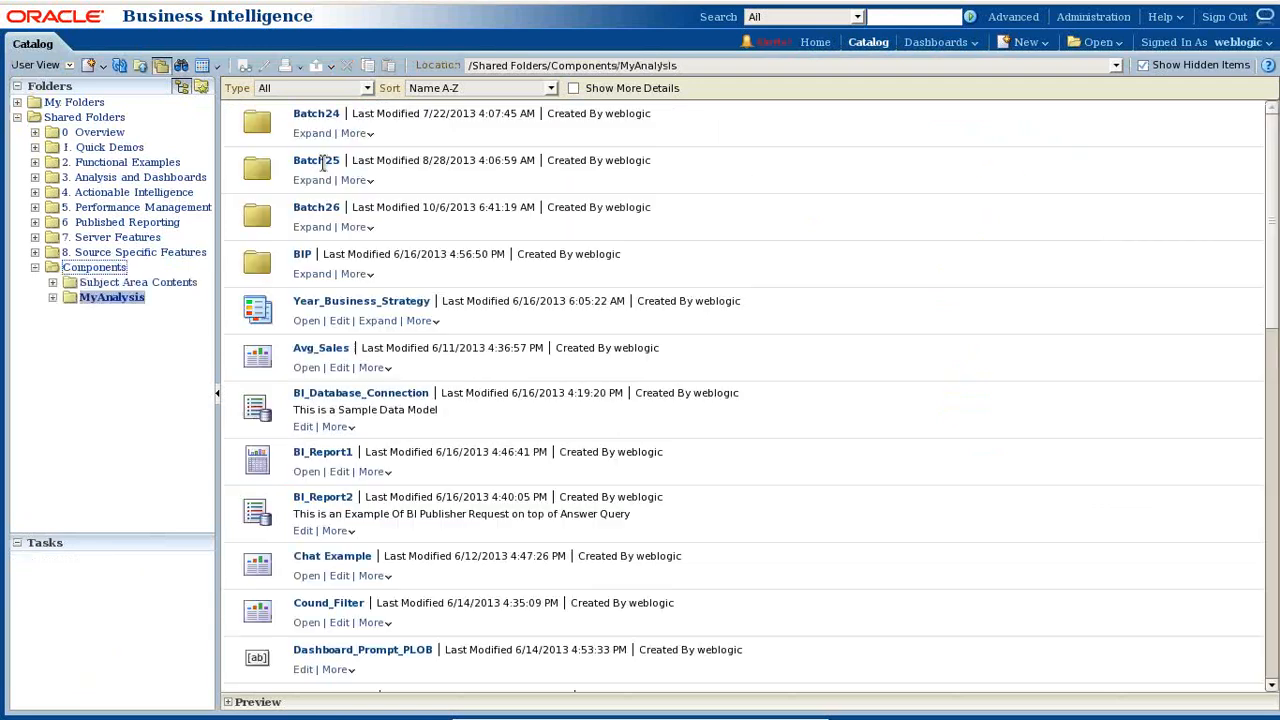
{"action": "left_click", "coordinate": [311, 227]}
{"action": "scroll", "coordinate": [525, 390], "scroll_direction": "down", "scroll_amount": 5}
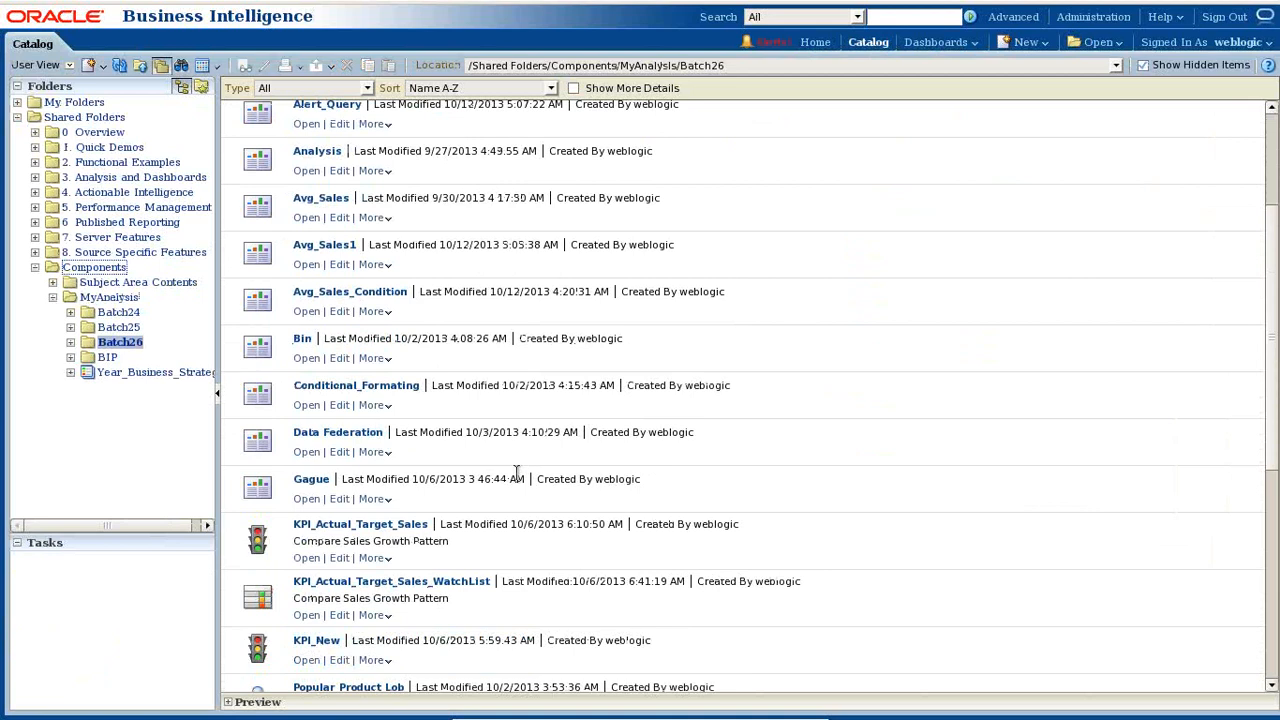
{"action": "scroll", "coordinate": [527, 488], "scroll_direction": "up", "scroll_amount": 6}
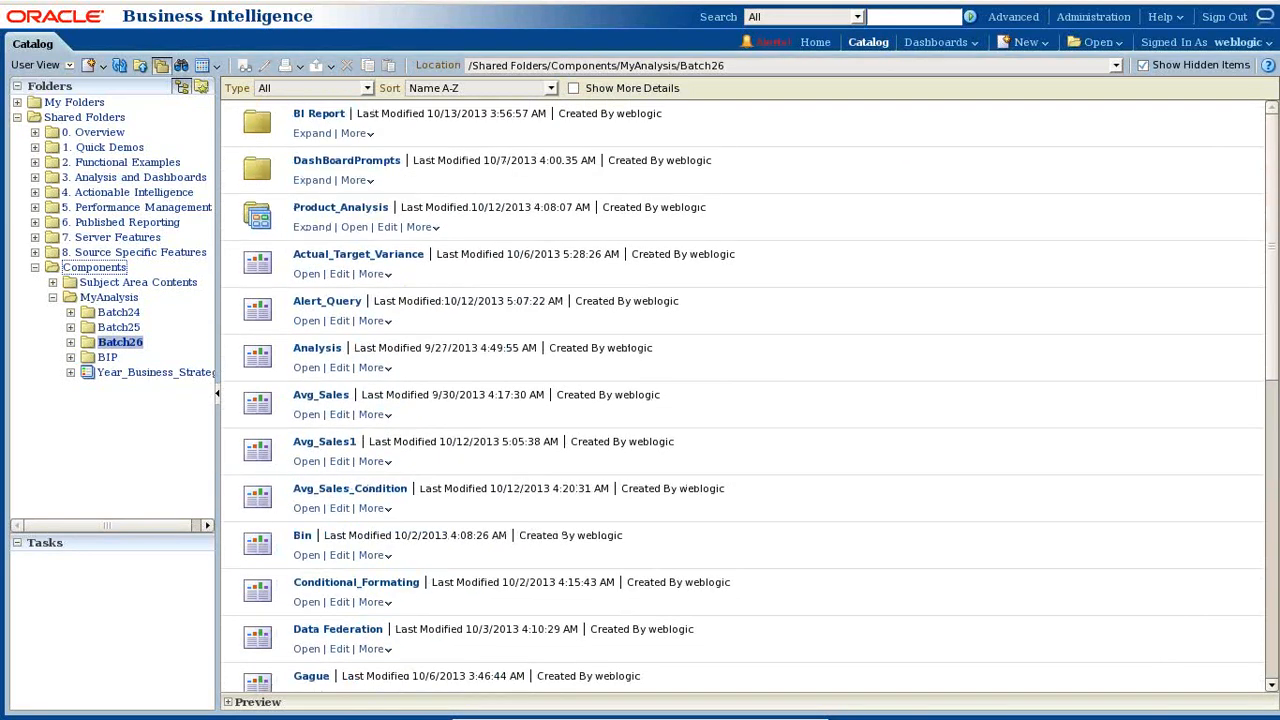
{"action": "left_click", "coordinate": [311, 182]}
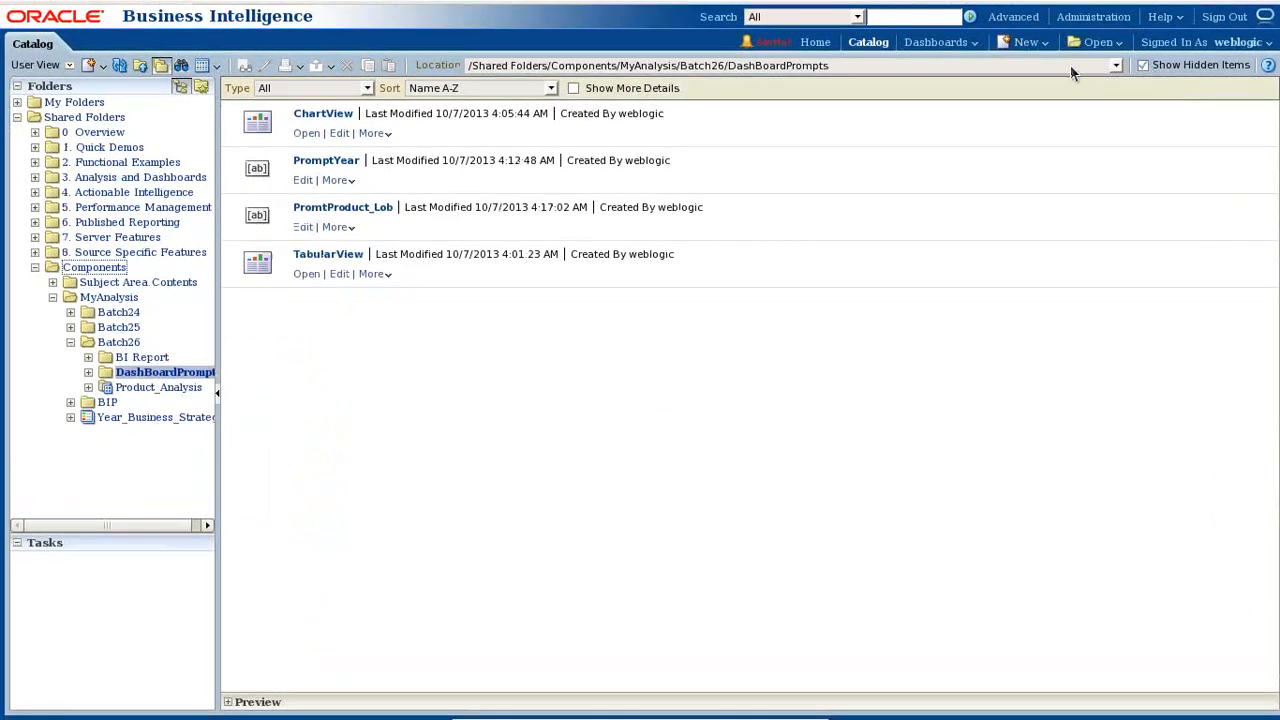
- Move back and forth between the DashBoardPrompts folder and the Batch26 folder
{"action": "left_click", "coordinate": [957, 66]}
{"action": "left_click", "coordinate": [774, 95]}
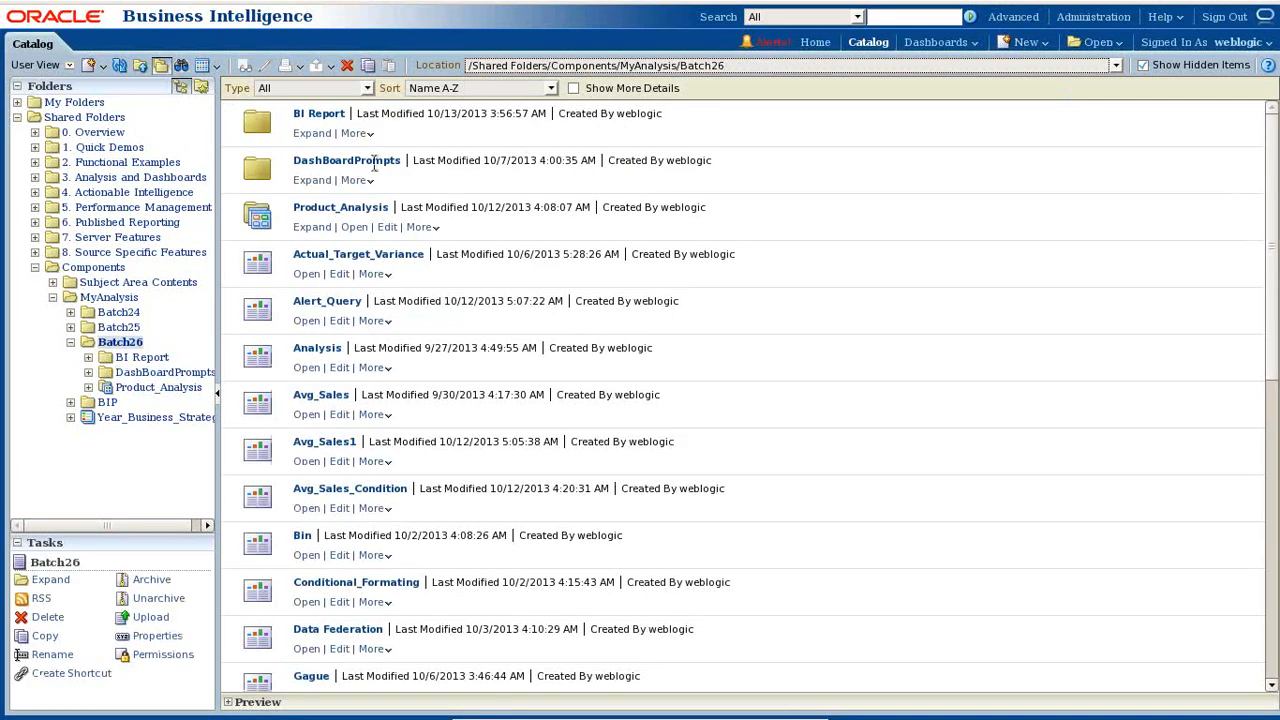
{"action": "left_click", "coordinate": [358, 180]}
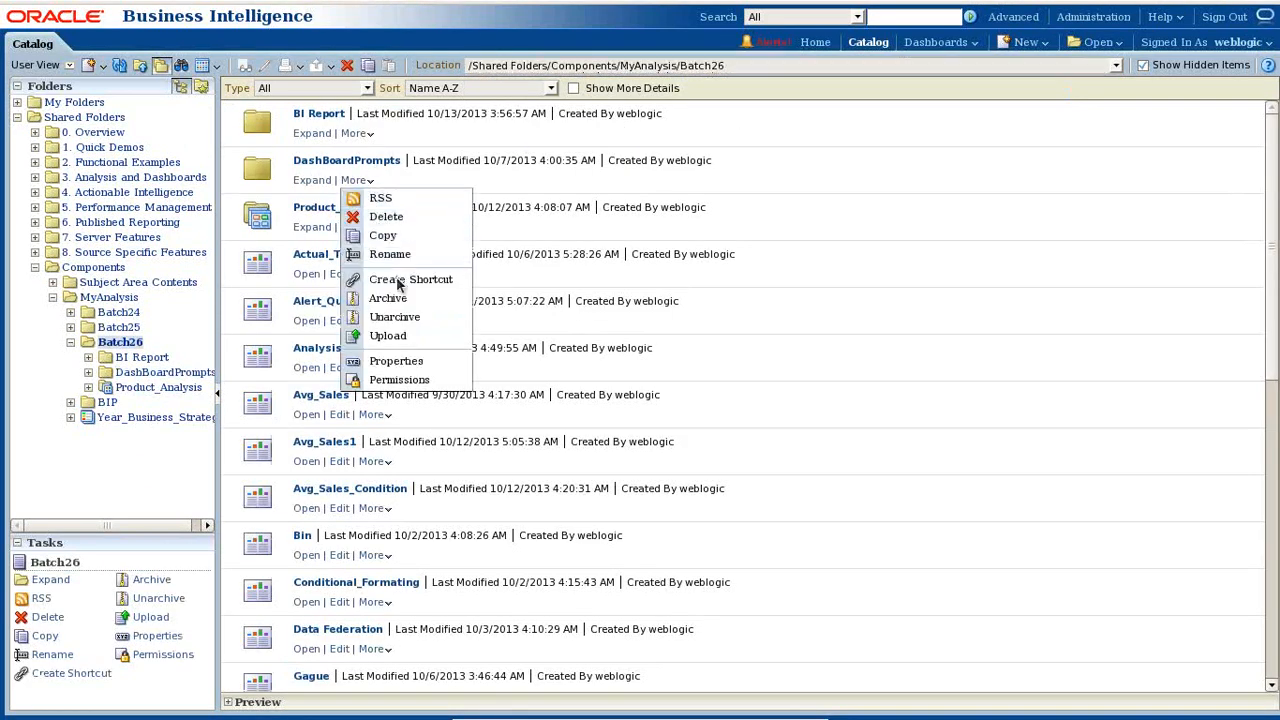
{"action": "left_click", "coordinate": [312, 182]}
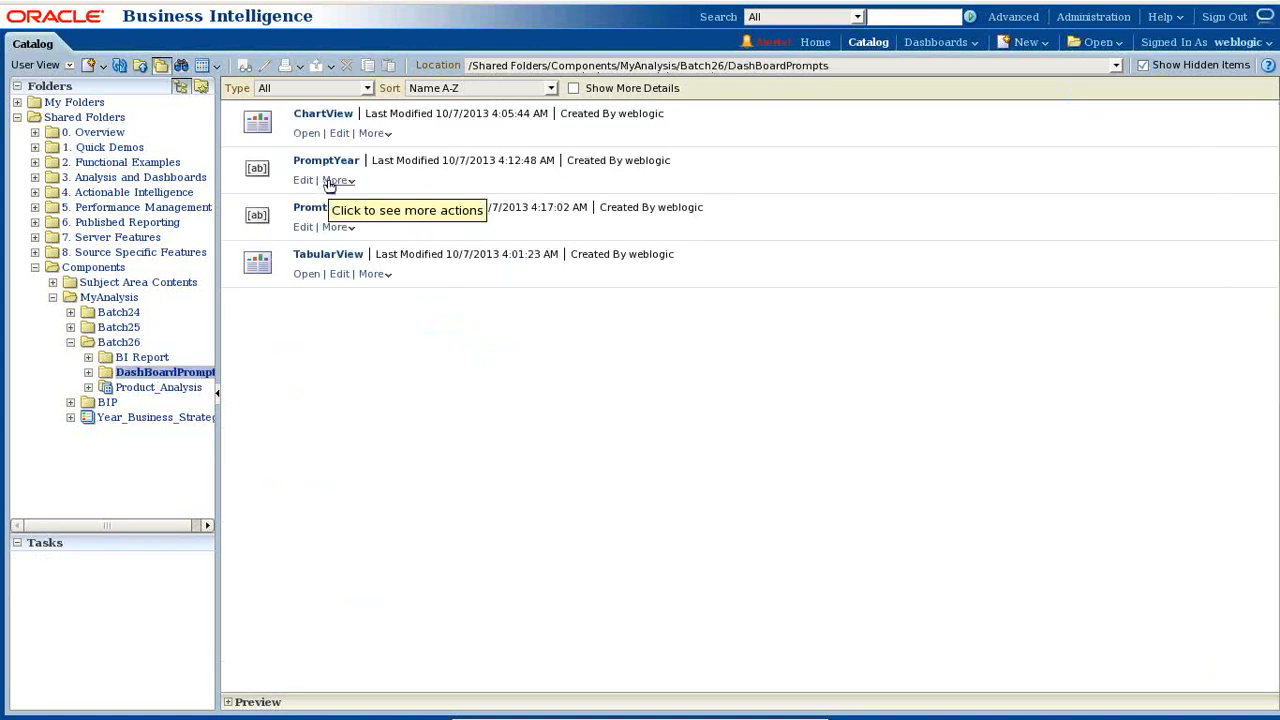
{"action": "left_click", "coordinate": [1094, 63]}
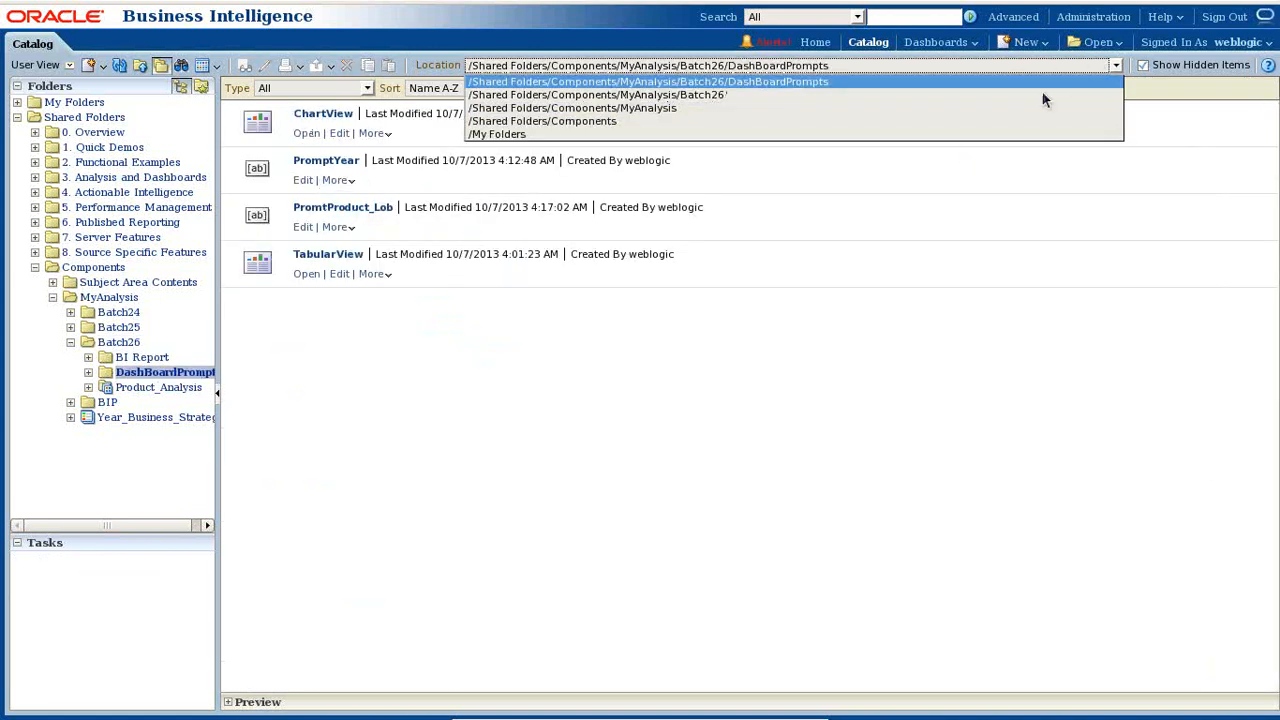
{"action": "left_click", "coordinate": [976, 96]}
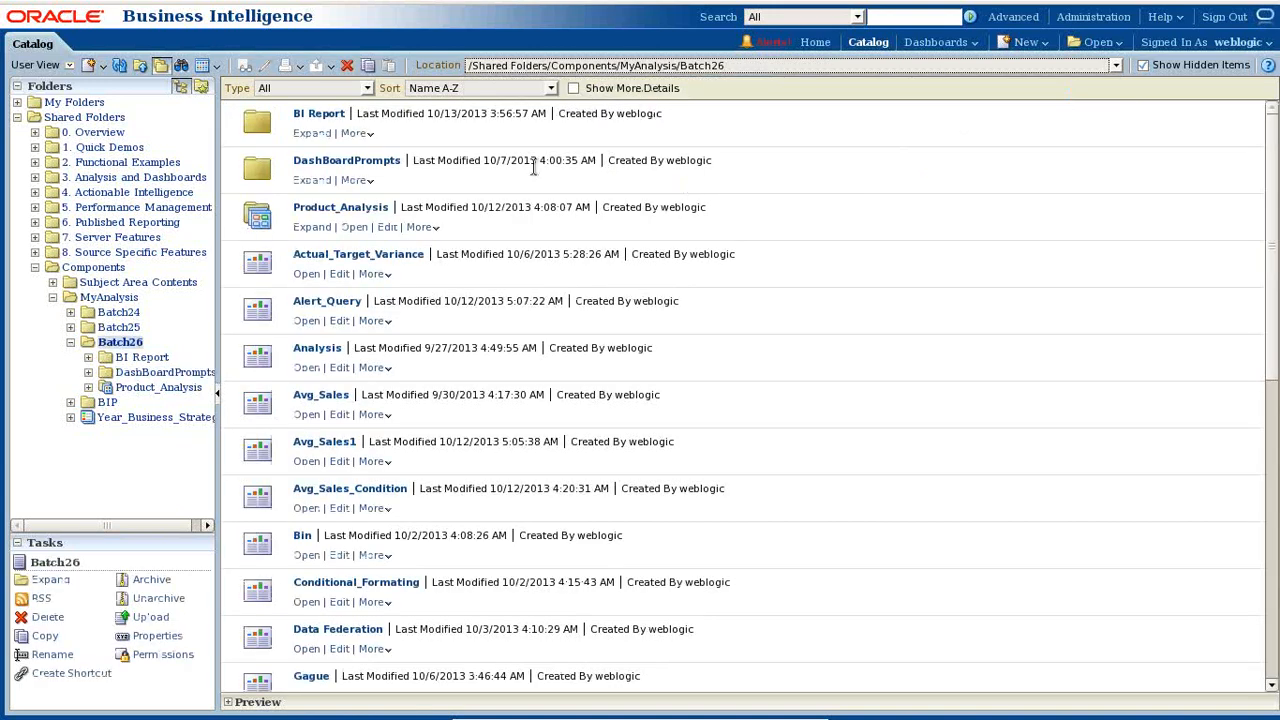
{"action": "scroll", "coordinate": [604, 500], "scroll_direction": "down", "scroll_amount": 5}
{"action": "scroll", "coordinate": [604, 500], "scroll_direction": "down", "scroll_amount": 3}
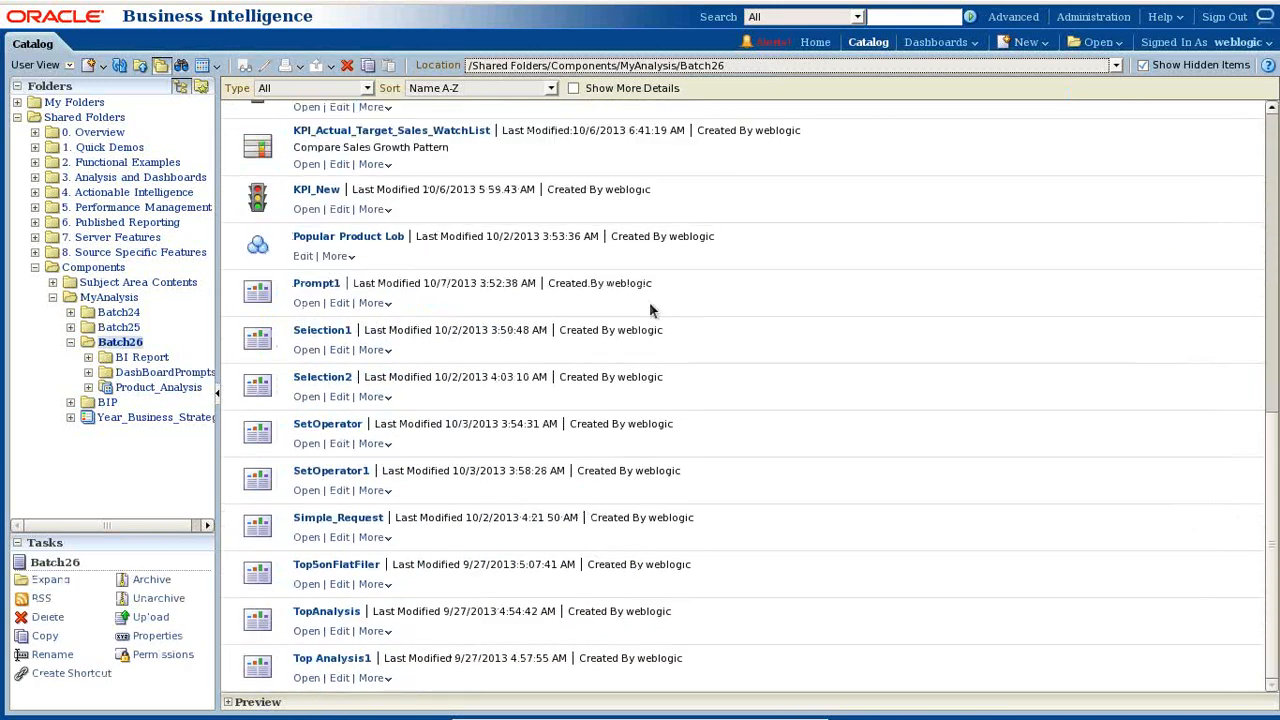
- Open the Batch25 folder, then list My Dashboard's pages under My Folders
{"action": "left_click", "coordinate": [120, 327]}
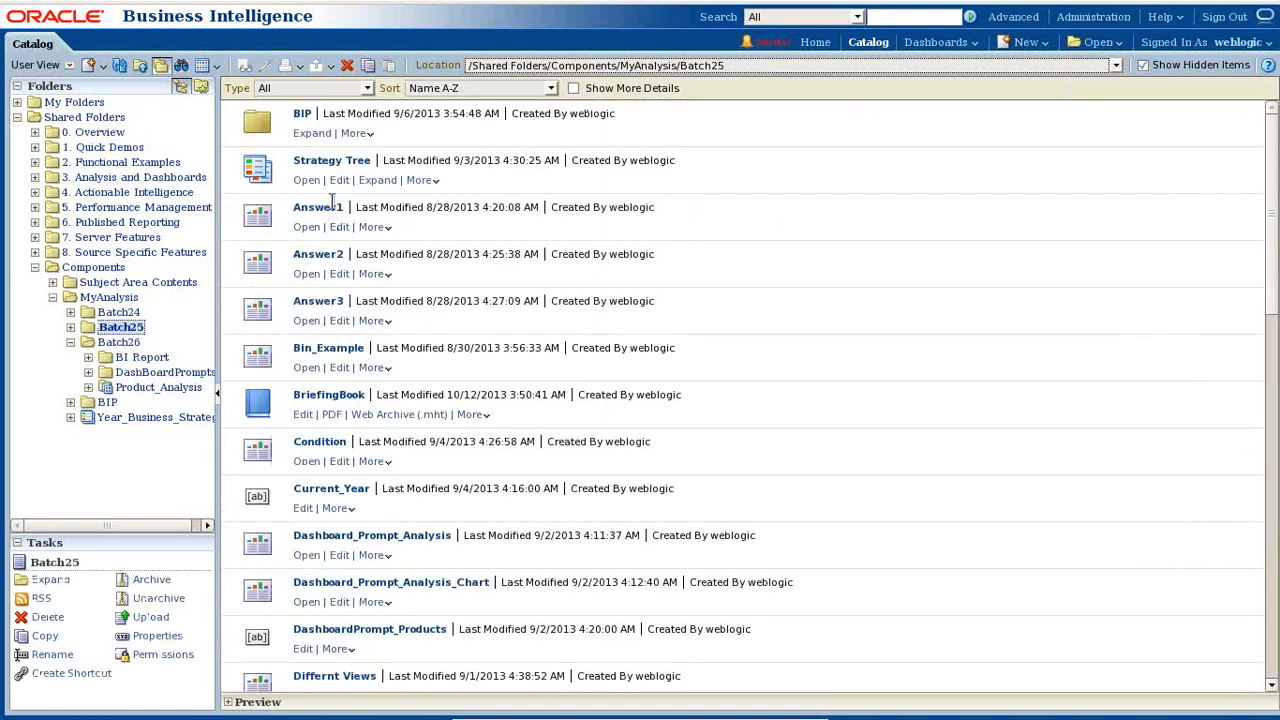
{"action": "scroll", "coordinate": [378, 495], "scroll_direction": "down", "scroll_amount": 5}
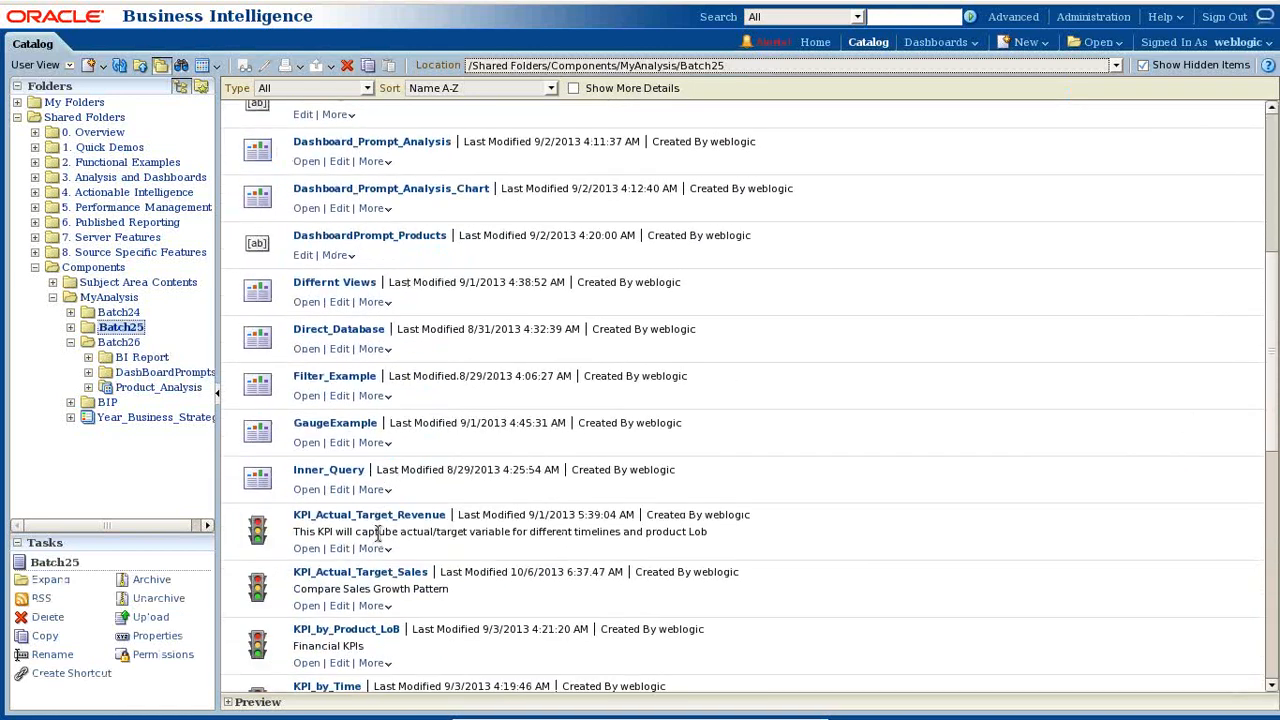
{"action": "scroll", "coordinate": [378, 533], "scroll_direction": "down", "scroll_amount": 3}
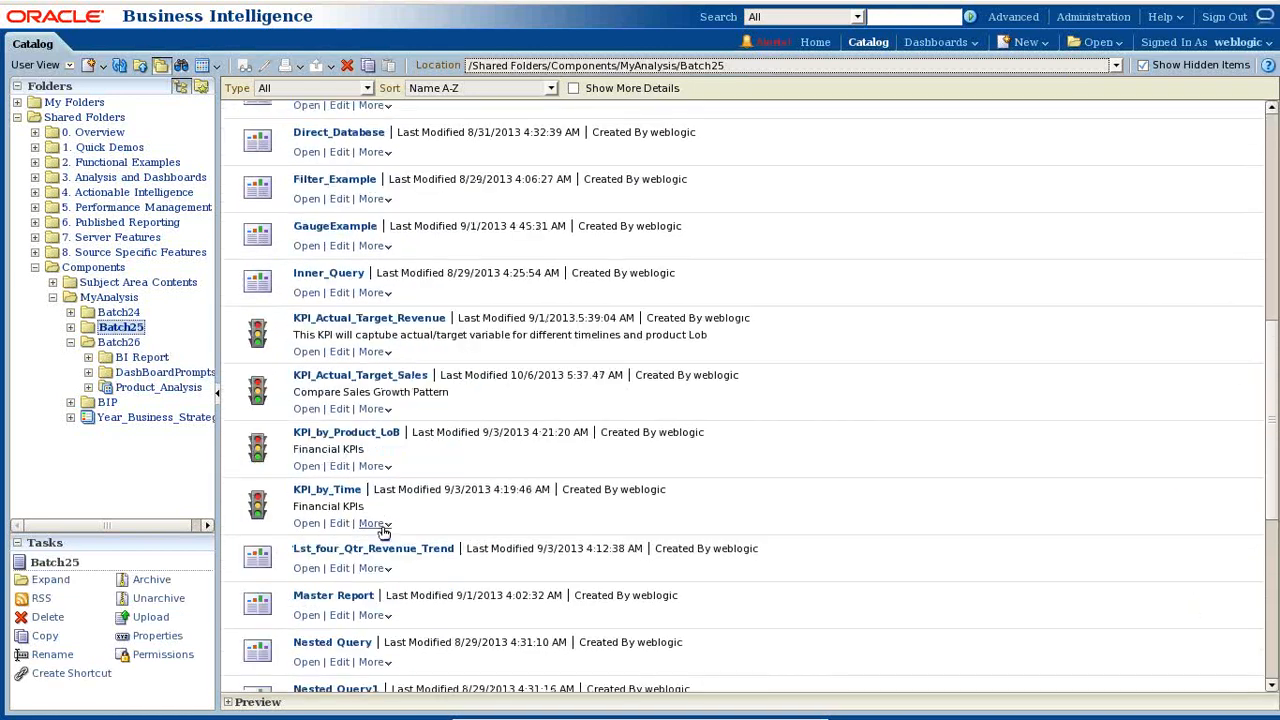
{"action": "left_click", "coordinate": [17, 103]}
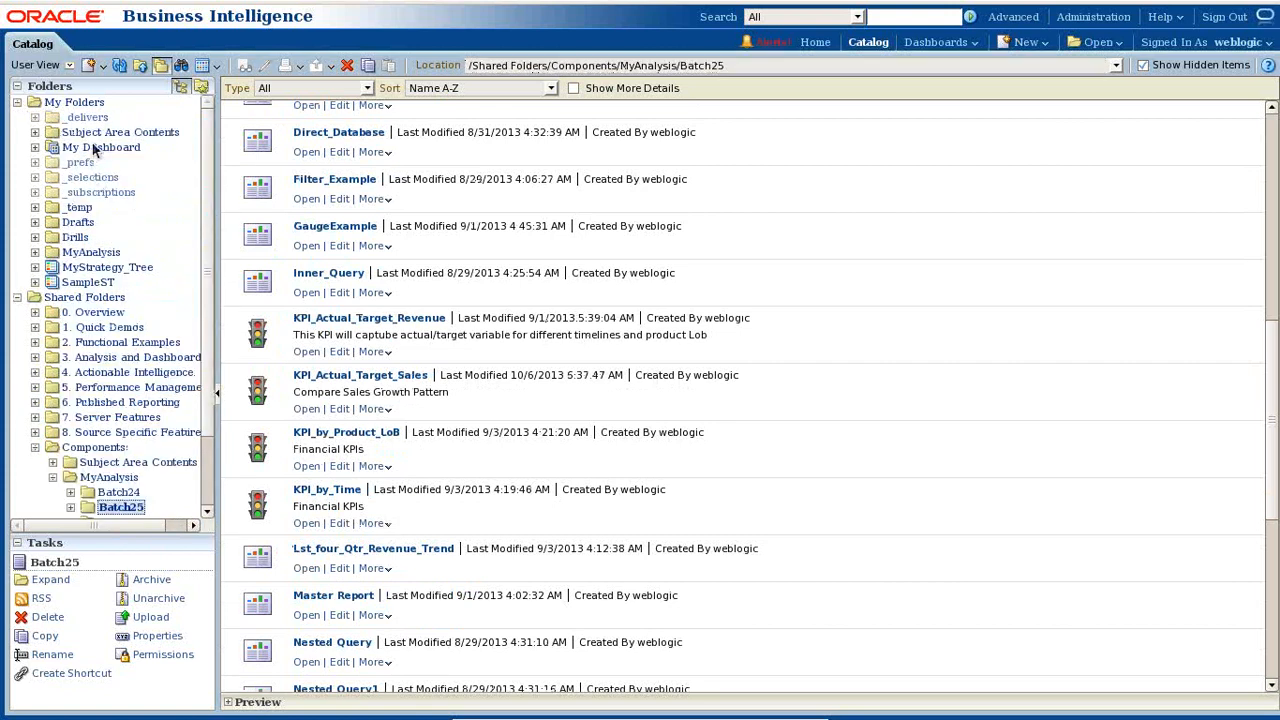
{"action": "left_click", "coordinate": [98, 148]}
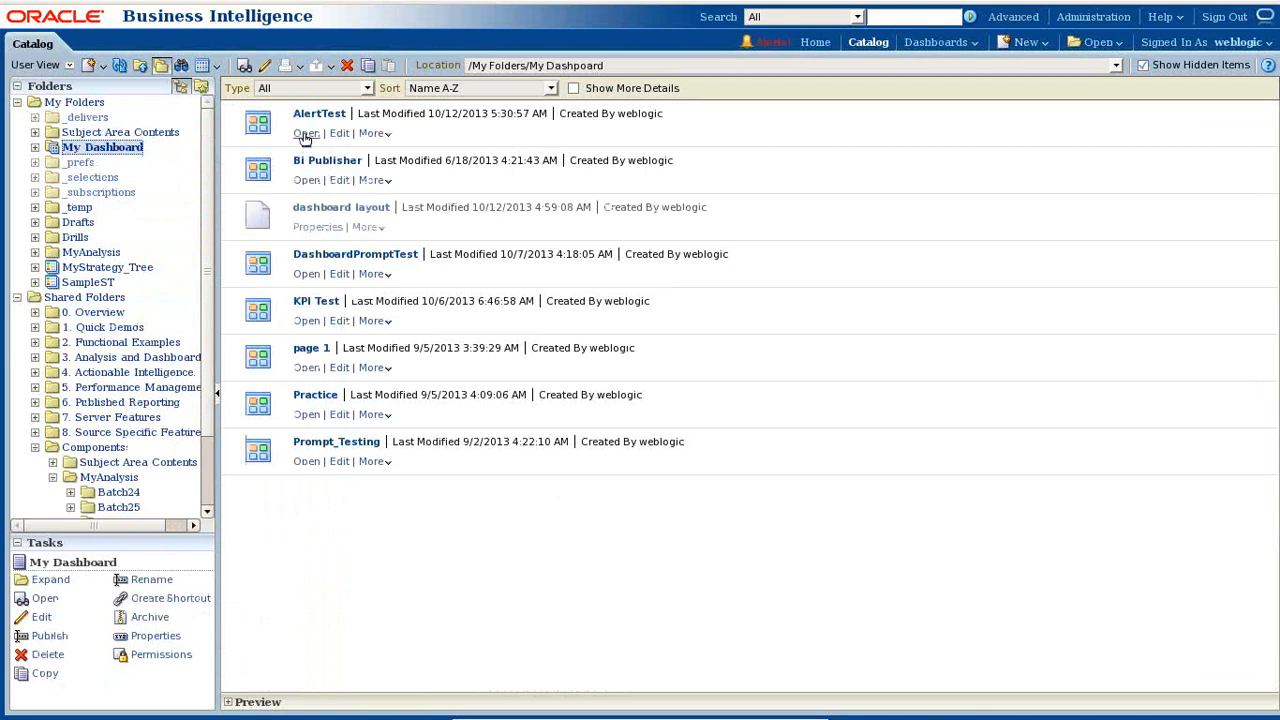
- Open the AlertTest page of My Dashboard in edit mode
{"action": "left_click", "coordinate": [306, 134]}
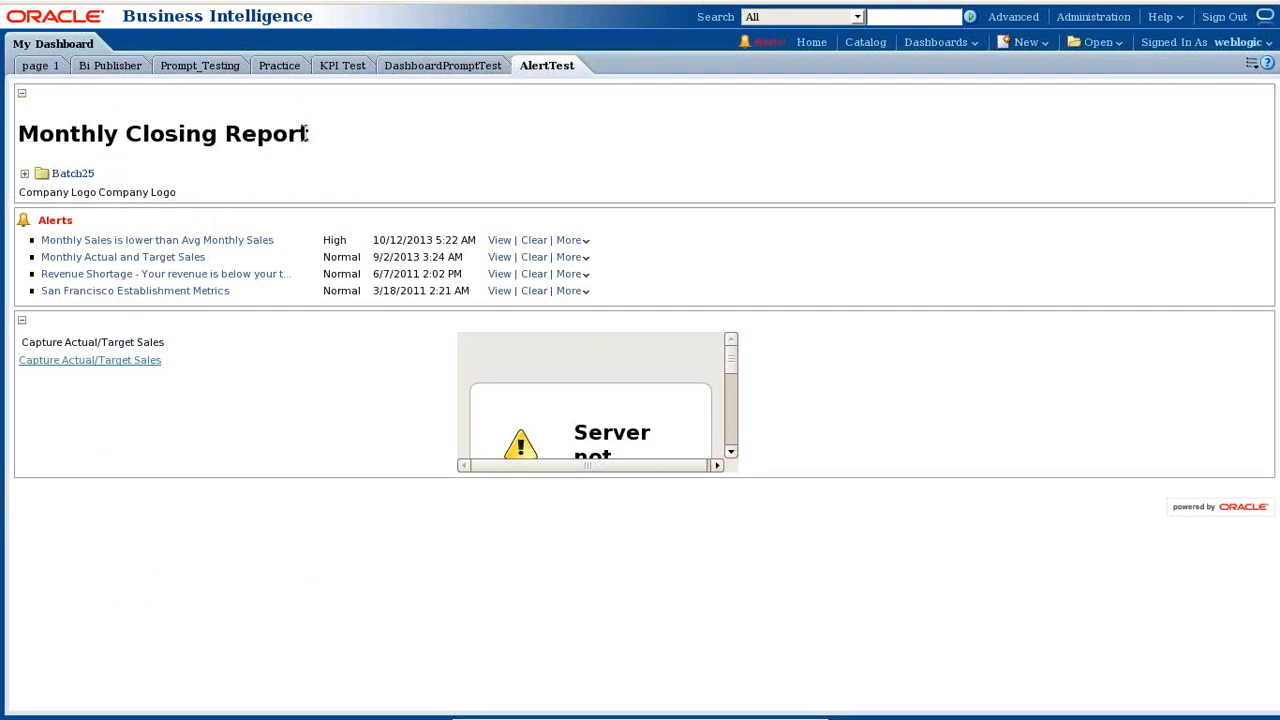
{"action": "left_click", "coordinate": [1262, 65]}
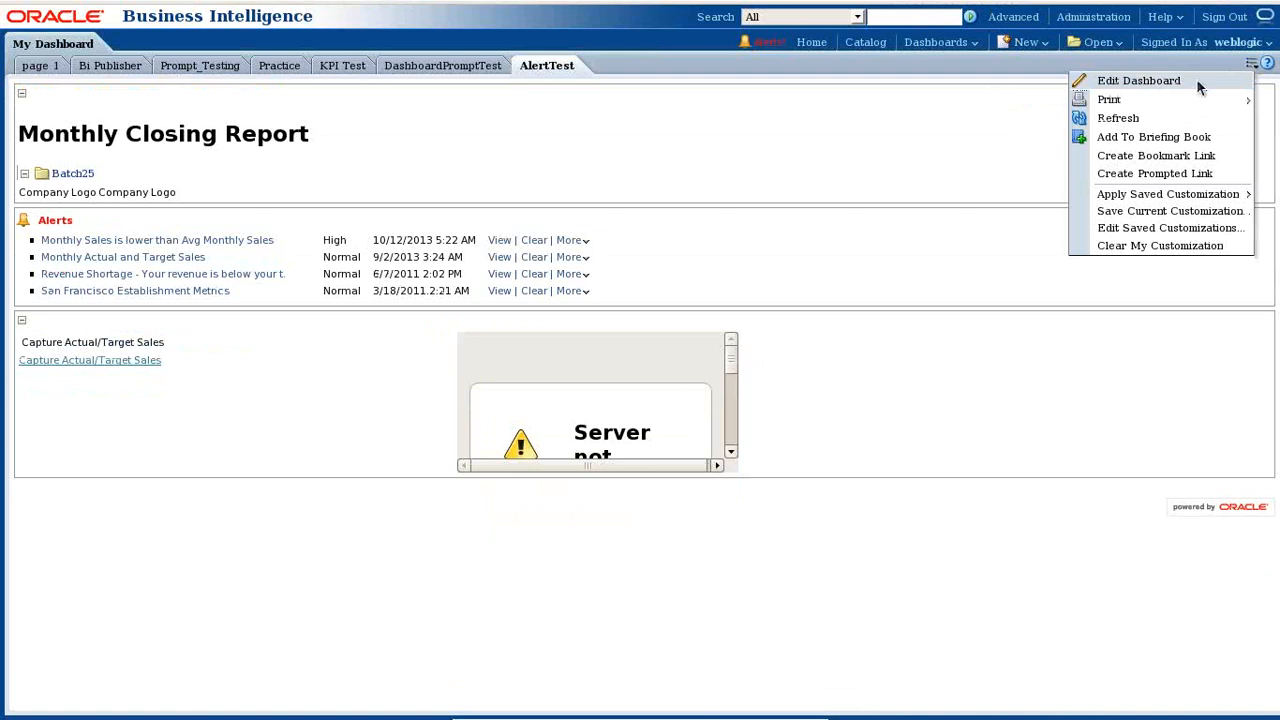
{"action": "left_click", "coordinate": [1198, 83]}
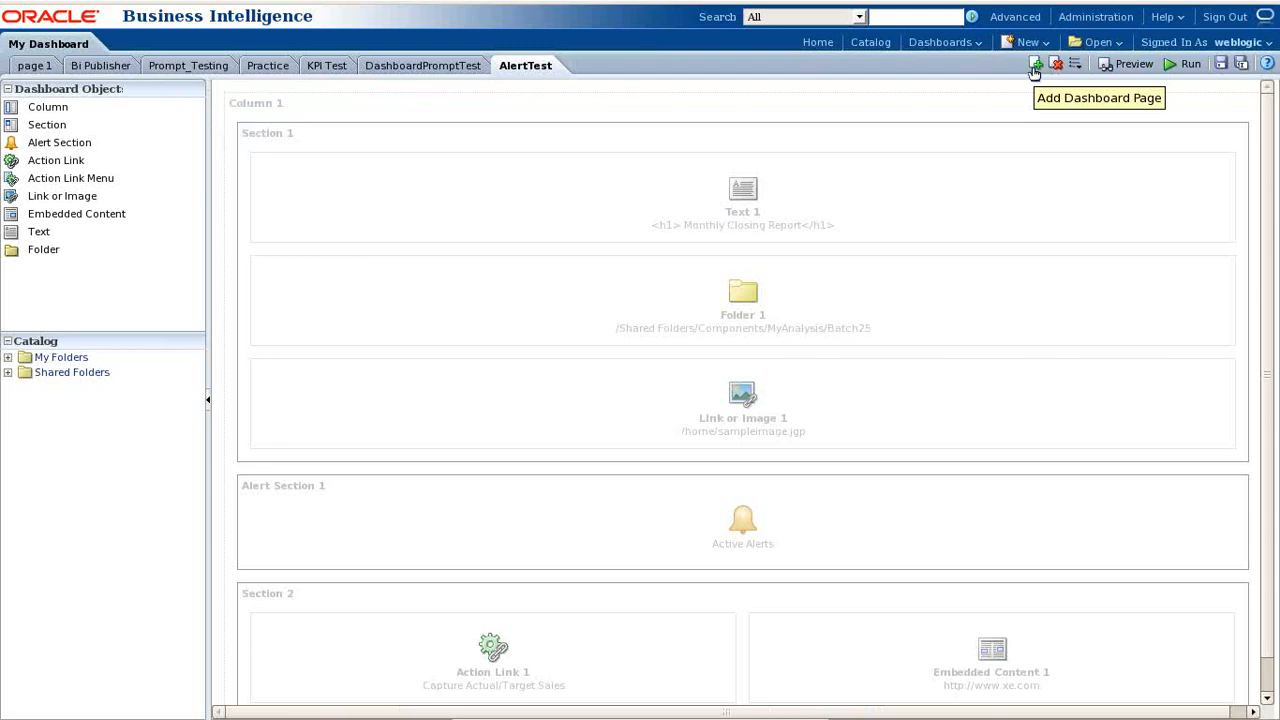
- Add a dashboard page named 'BI Reports' and drag a column onto it
{"action": "left_click", "coordinate": [1035, 68]}
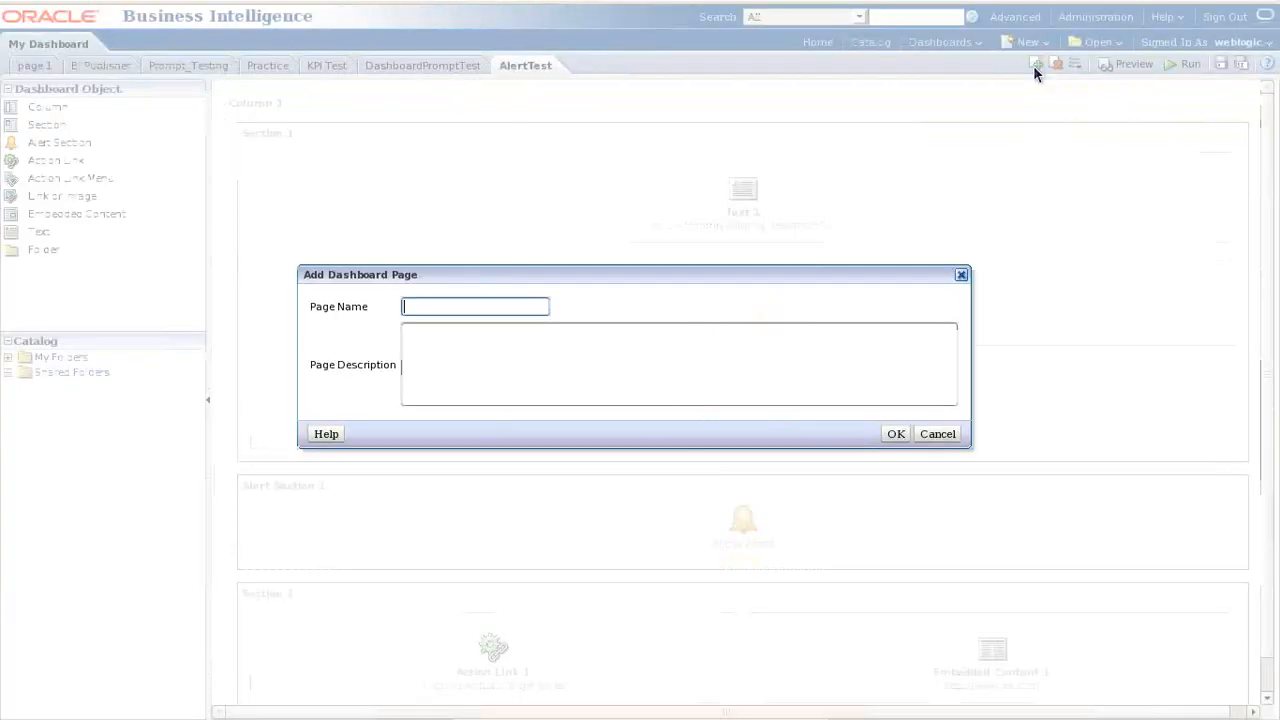
{"action": "type", "text": "BI Rep"}
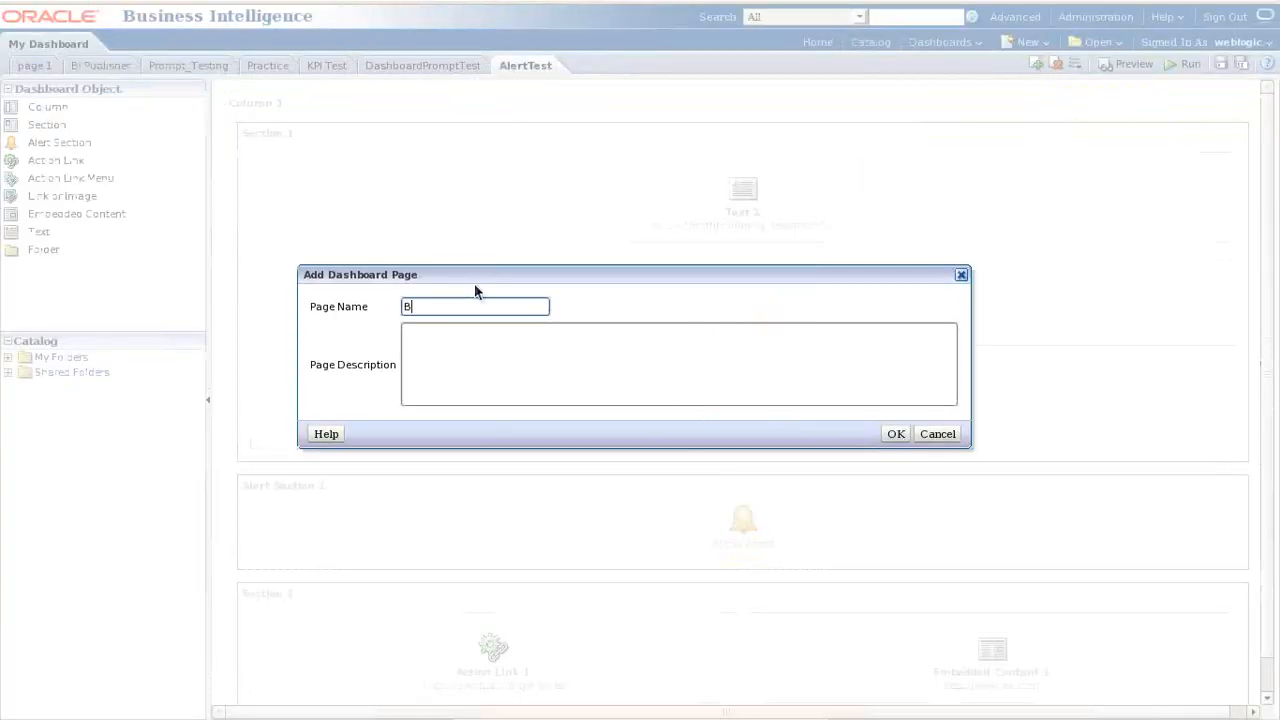
{"action": "type", "text": "orts"}
{"action": "key", "text": "Return"}
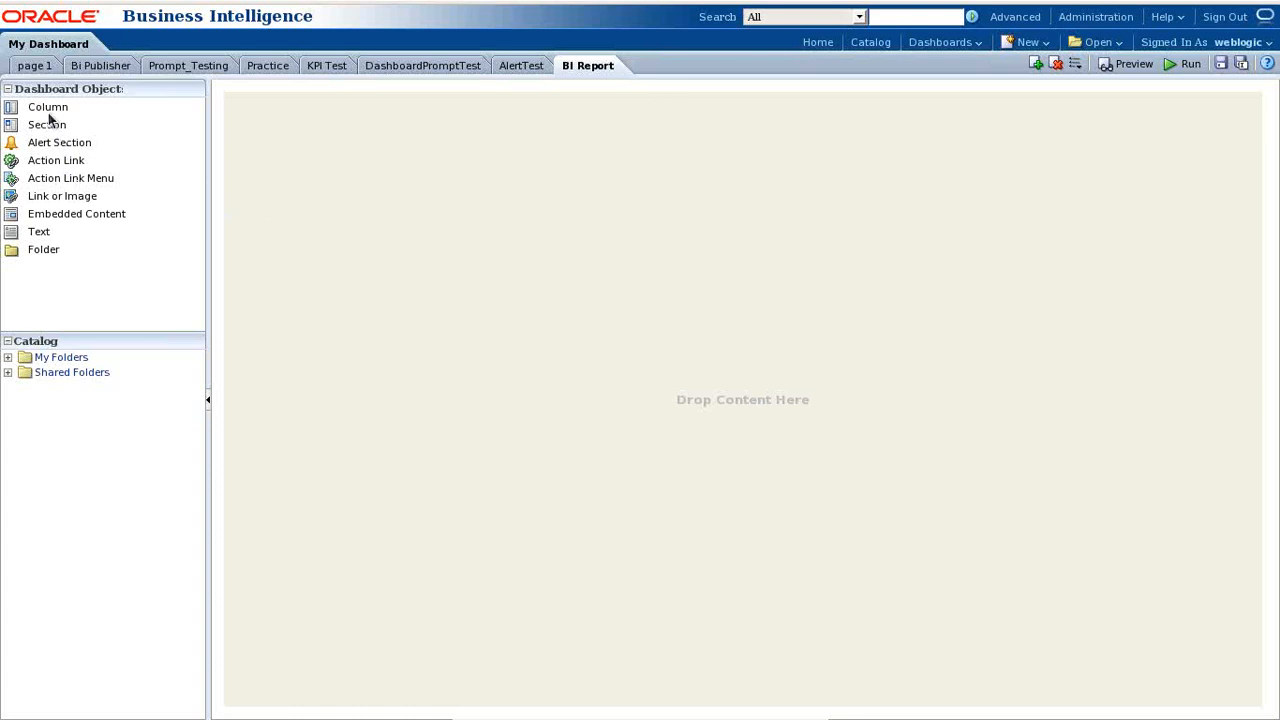
{"action": "left_click_drag", "start_coordinate": [48, 108], "coordinate": [391, 177]}
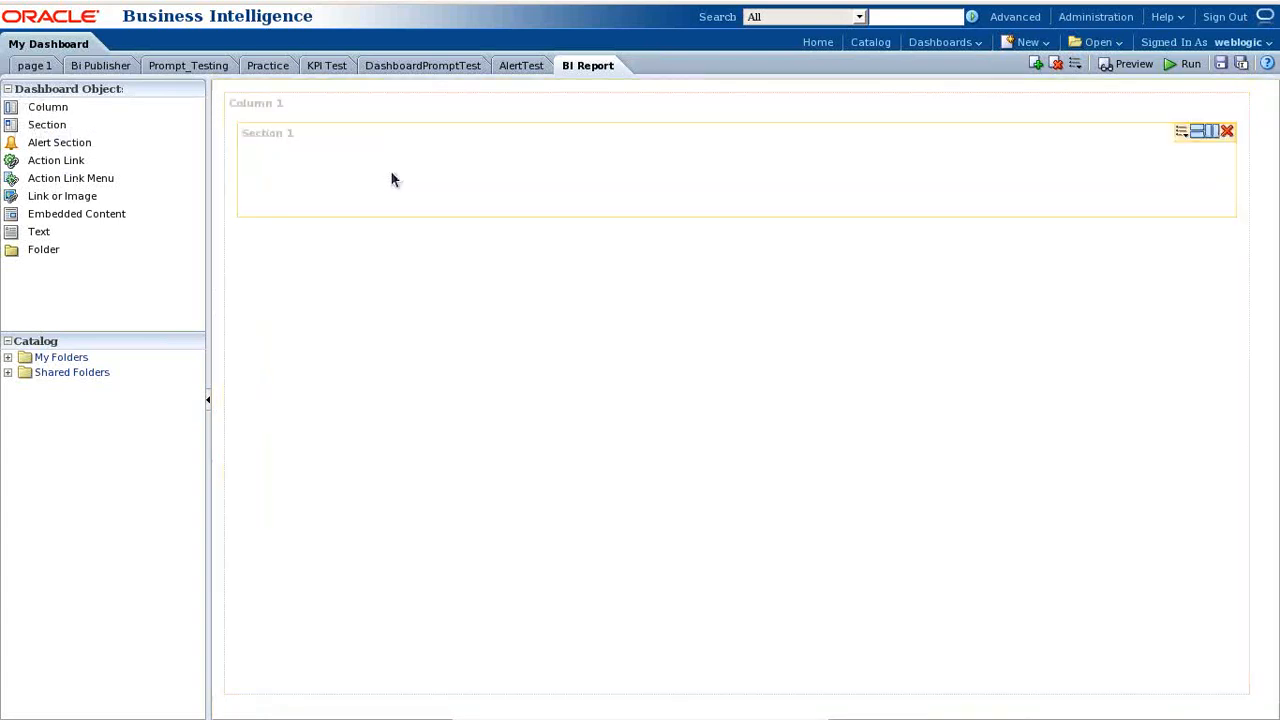
{"action": "left_click", "coordinate": [8, 373]}
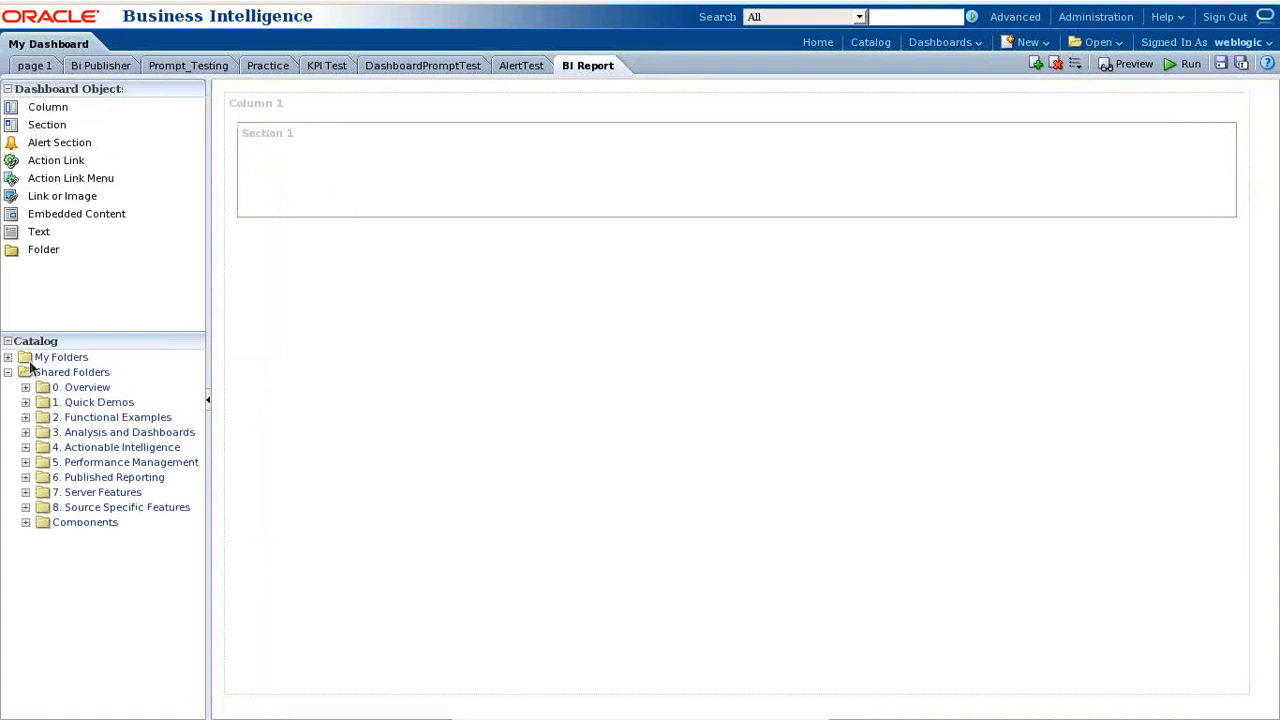
- Drag TopAnalysis from Components > MyAnalysis > Batch26 into Section 1
{"action": "left_click", "coordinate": [26, 522]}
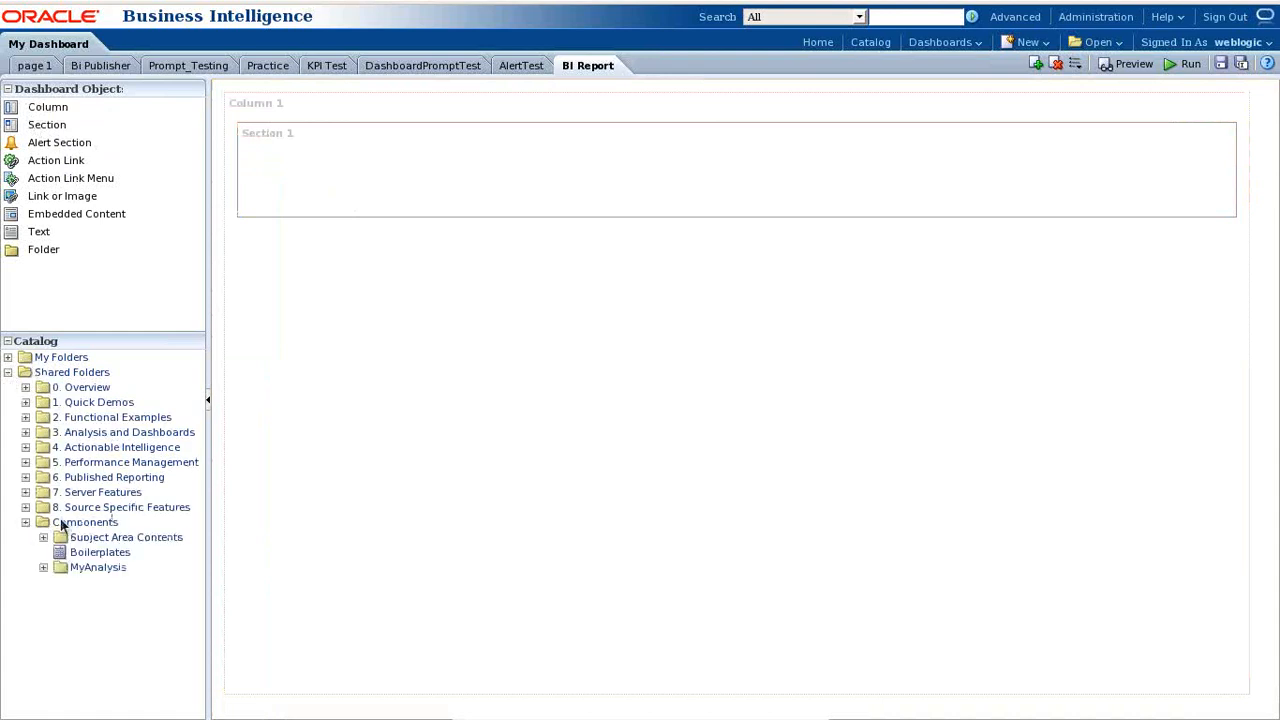
{"action": "left_click", "coordinate": [43, 567]}
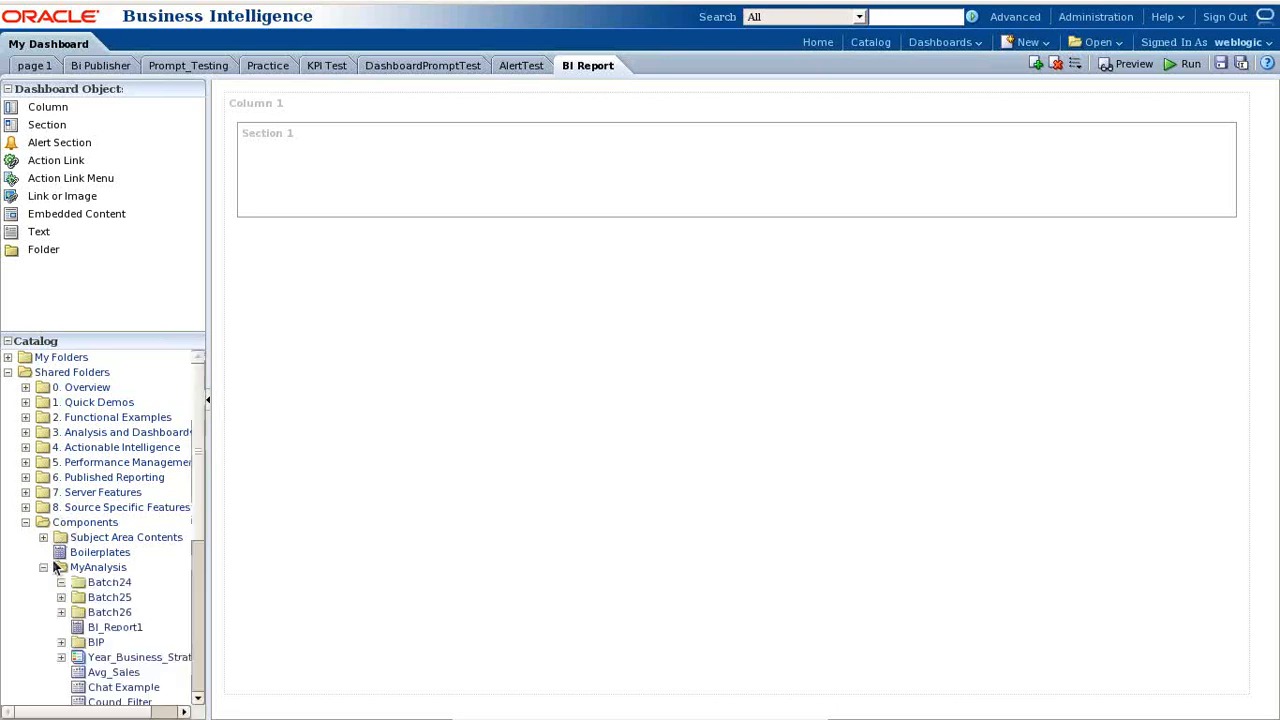
{"action": "scroll", "coordinate": [190, 510], "scroll_direction": "down", "scroll_amount": 3}
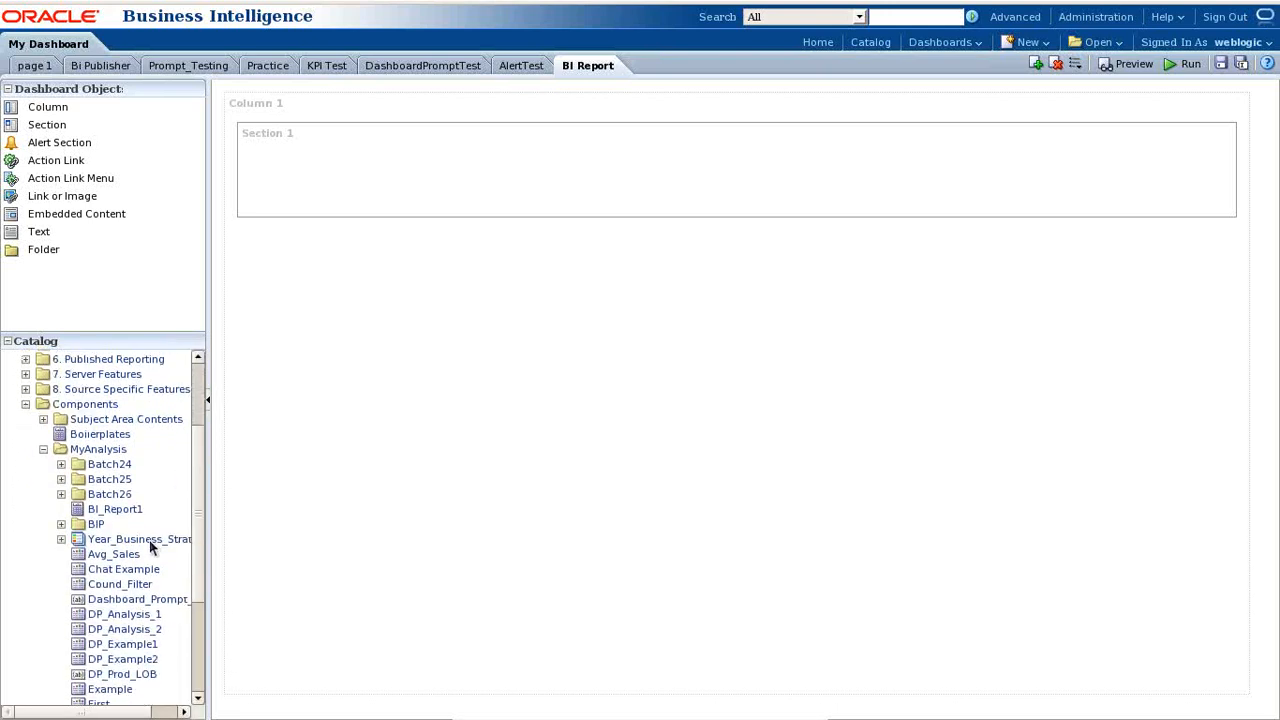
{"action": "left_click", "coordinate": [62, 494]}
{"action": "scroll", "coordinate": [157, 508], "scroll_direction": "down", "scroll_amount": 6}
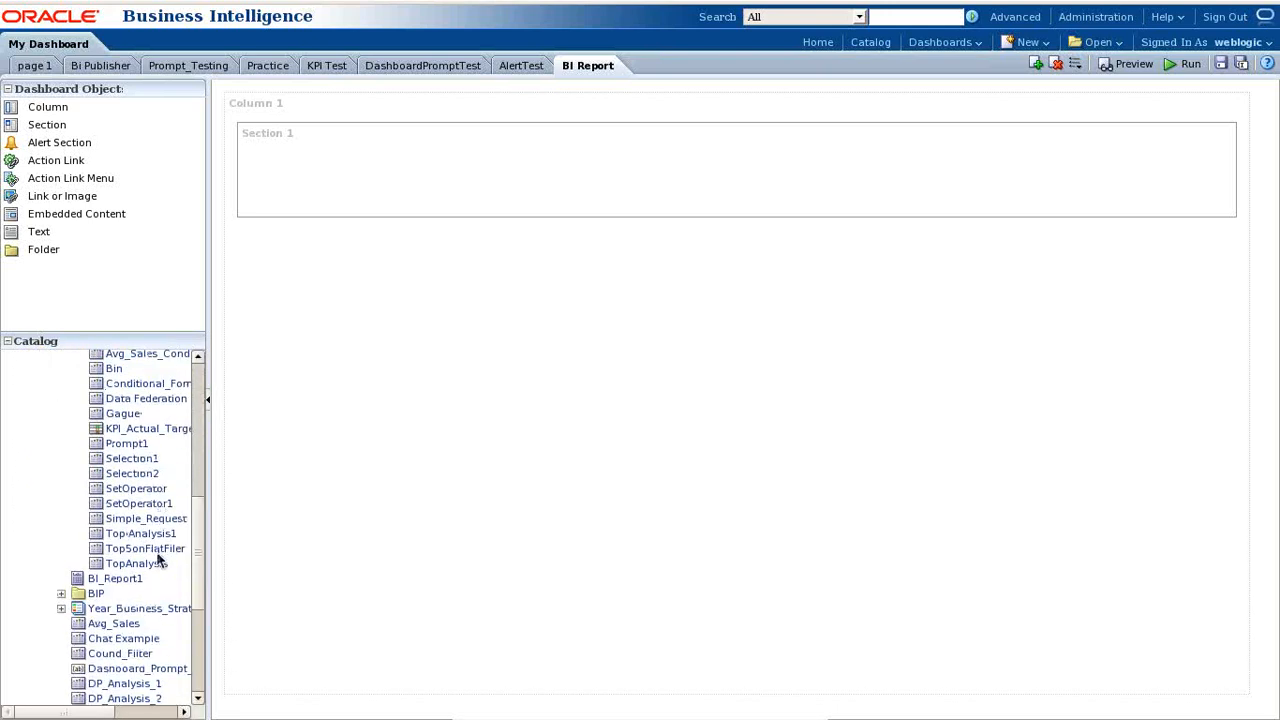
{"action": "left_click_drag", "start_coordinate": [157, 565], "coordinate": [478, 143]}
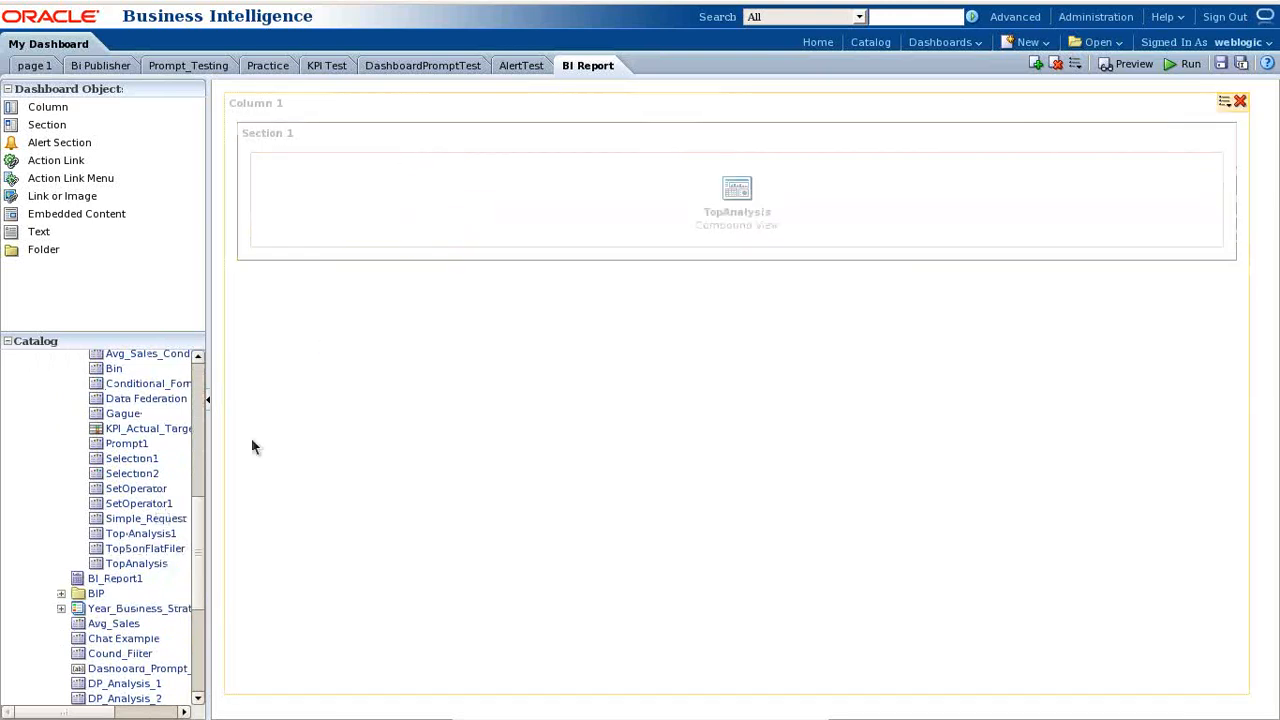
- Add BI_Publisher_Report_Actual from the BI Report folder below TopAnalysis and save the dashboard
{"action": "left_click", "coordinate": [61, 597]}
{"action": "scroll", "coordinate": [174, 537], "scroll_direction": "down", "scroll_amount": 4}
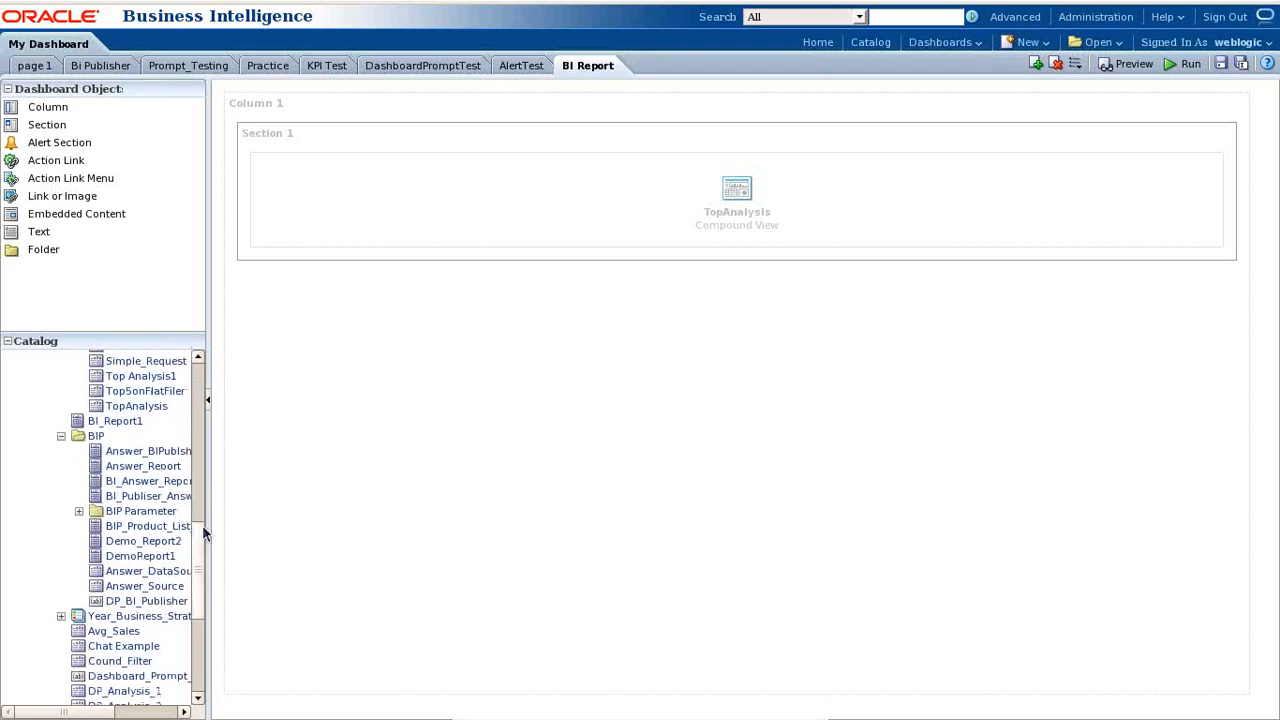
{"action": "left_click_drag", "start_coordinate": [208, 525], "coordinate": [232, 422]}
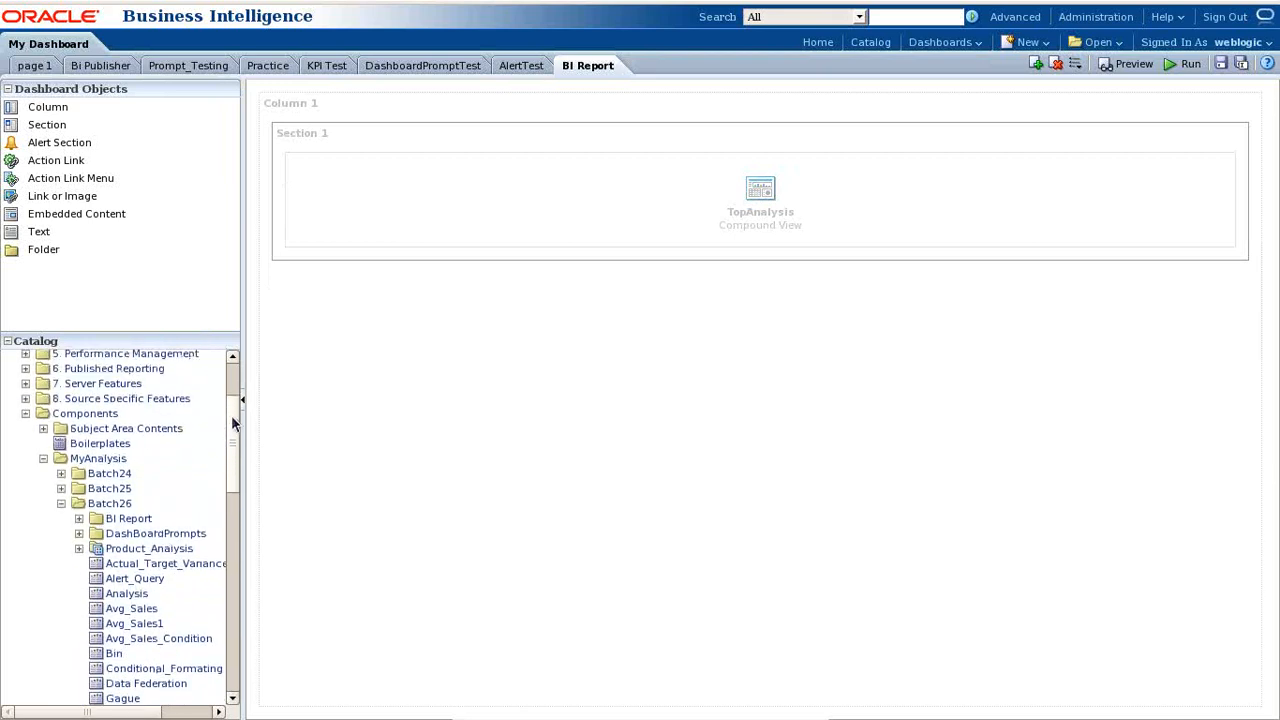
{"action": "left_click", "coordinate": [79, 521]}
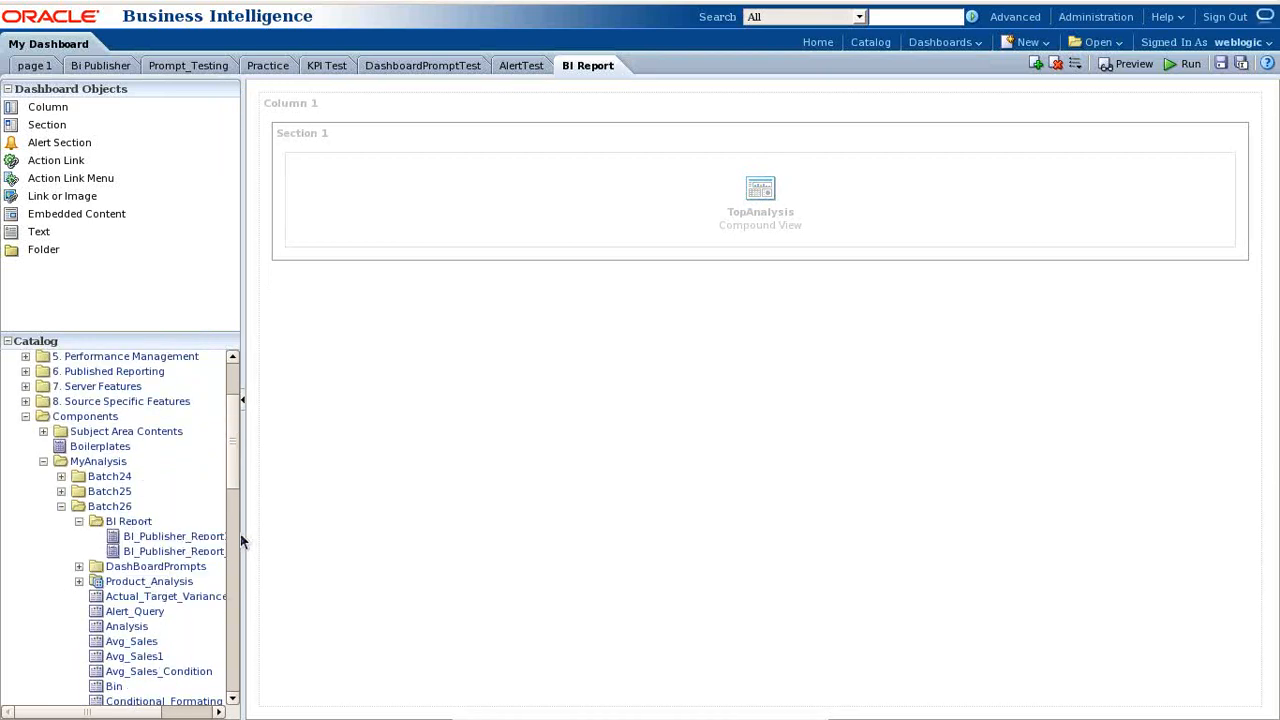
{"action": "left_click_drag", "start_coordinate": [242, 532], "coordinate": [358, 530]}
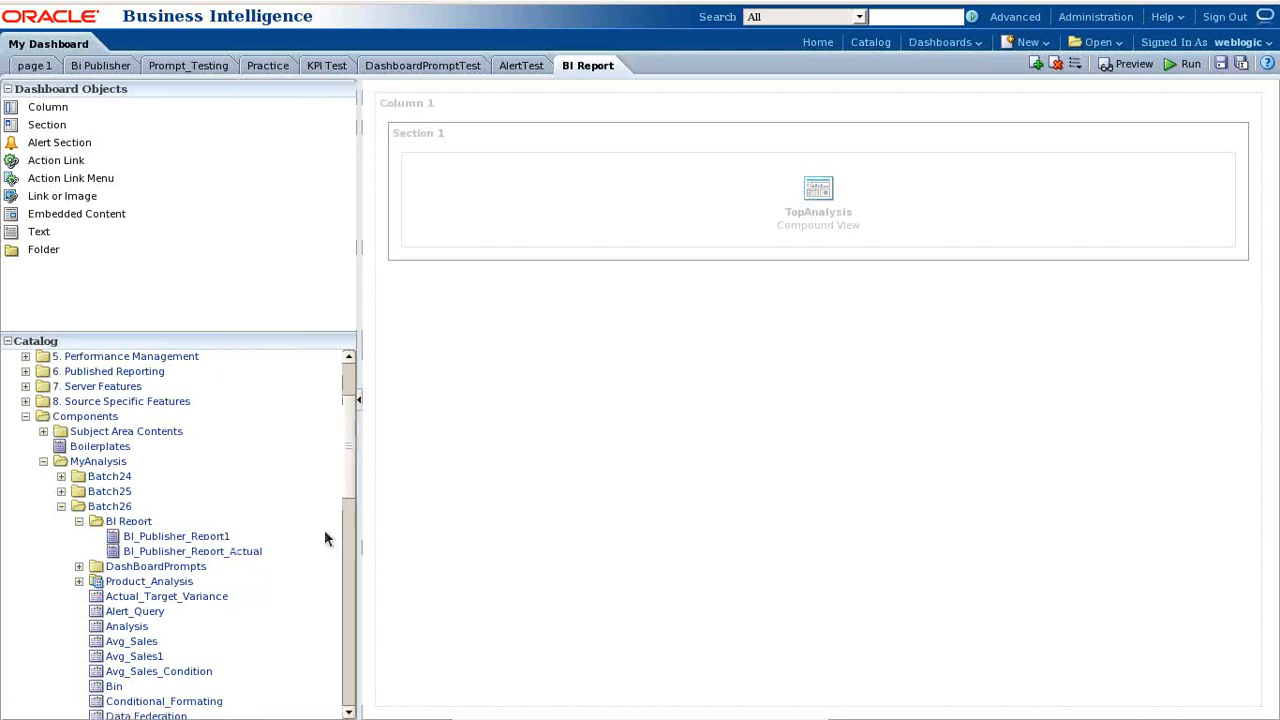
{"action": "left_click_drag", "start_coordinate": [220, 552], "coordinate": [780, 258]}
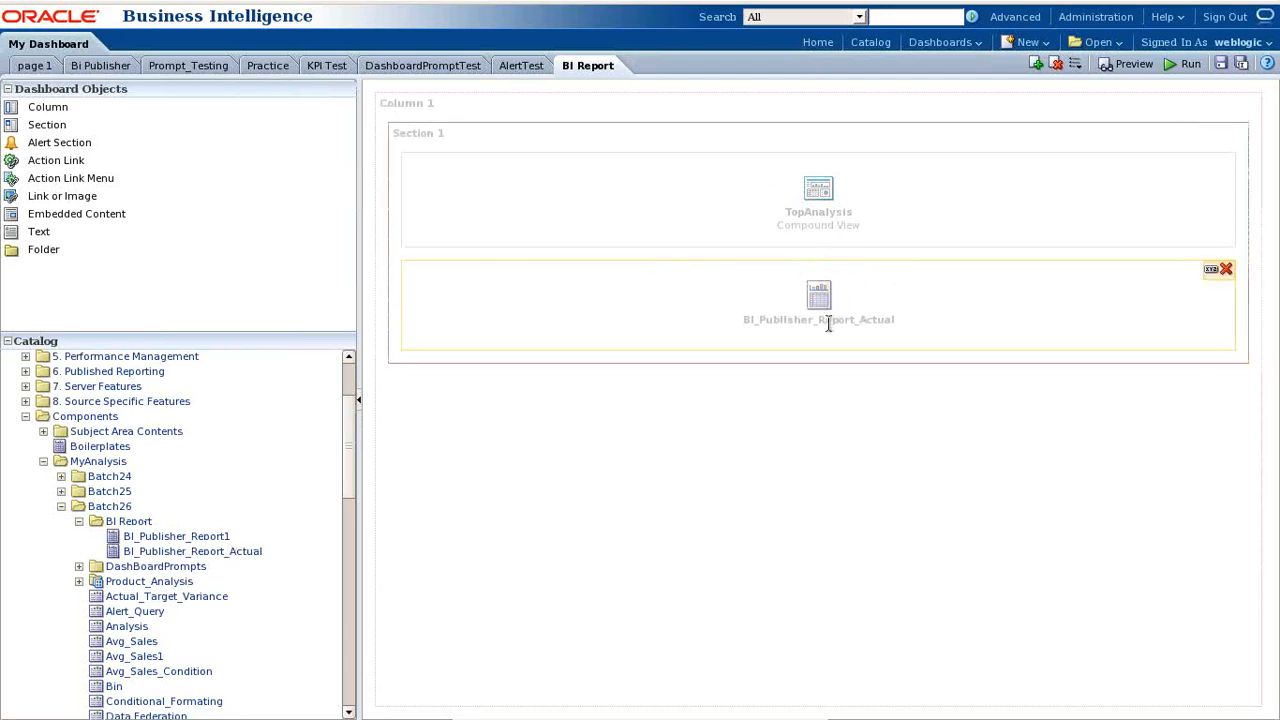
{"action": "left_click", "coordinate": [1221, 63]}
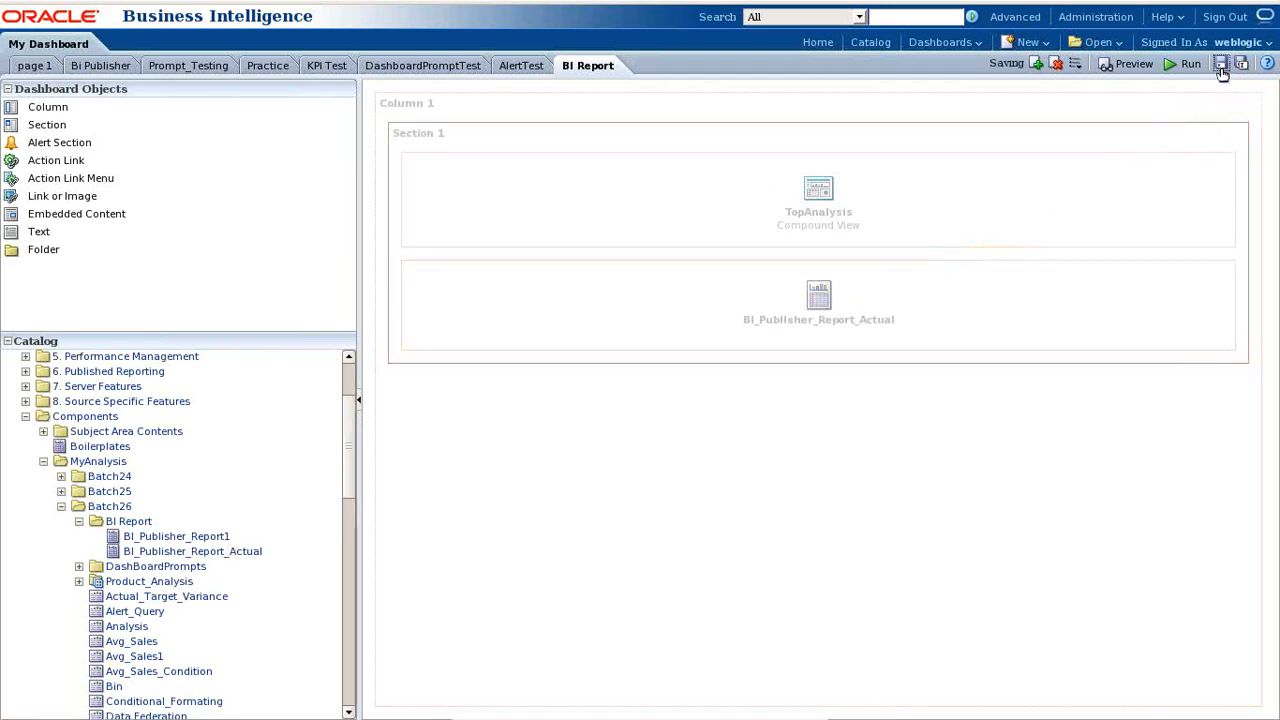
{"action": "left_click", "coordinate": [1189, 64]}
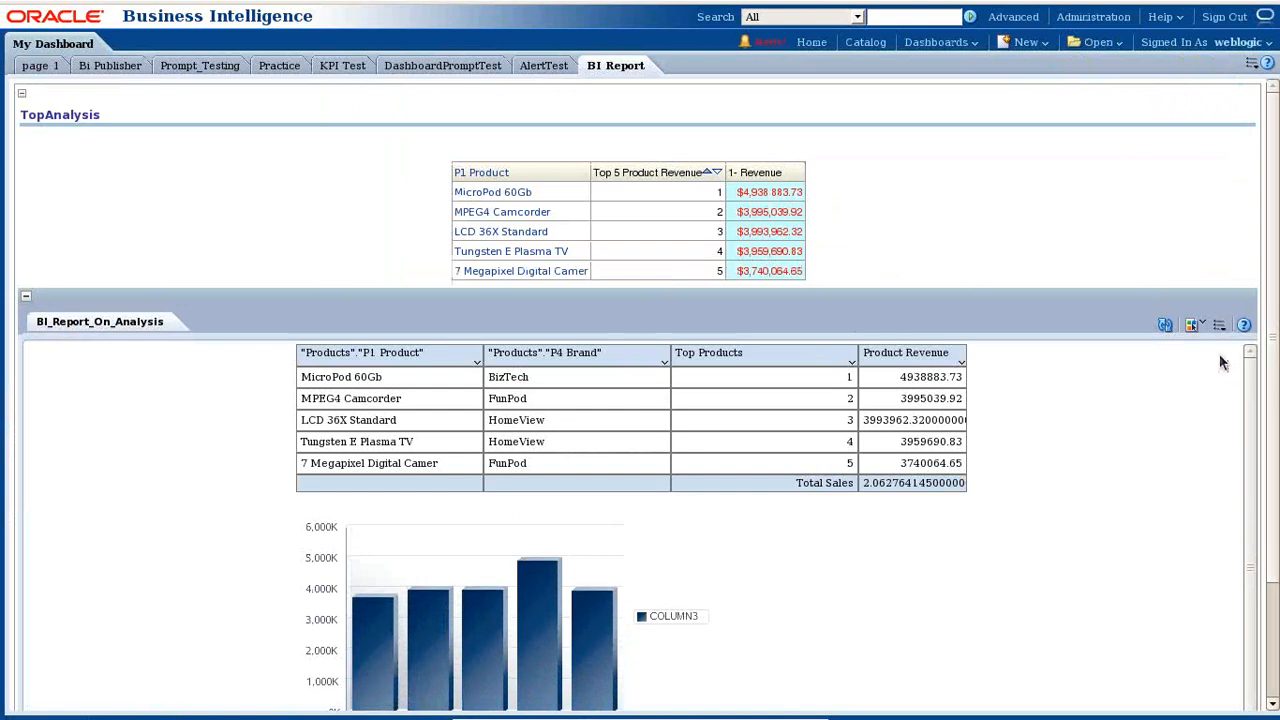
{"action": "left_click", "coordinate": [1221, 327]}
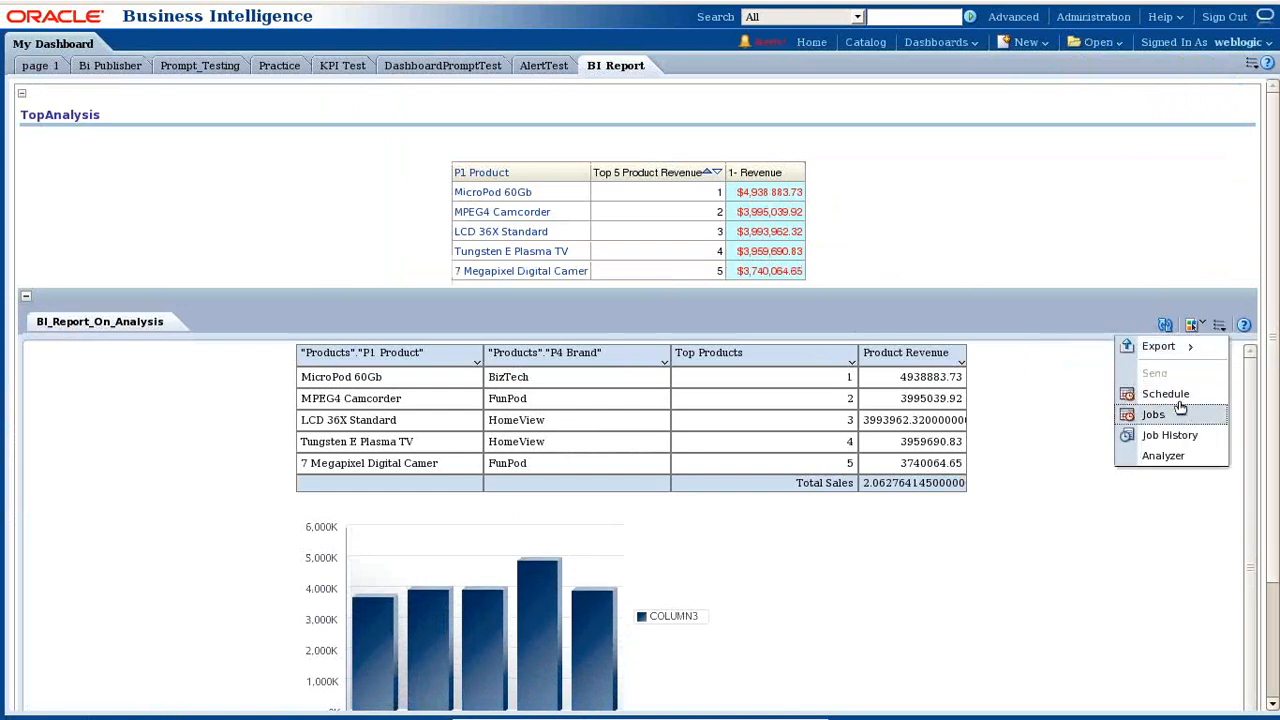
{"action": "mouse_move", "coordinate": [1165, 347]}
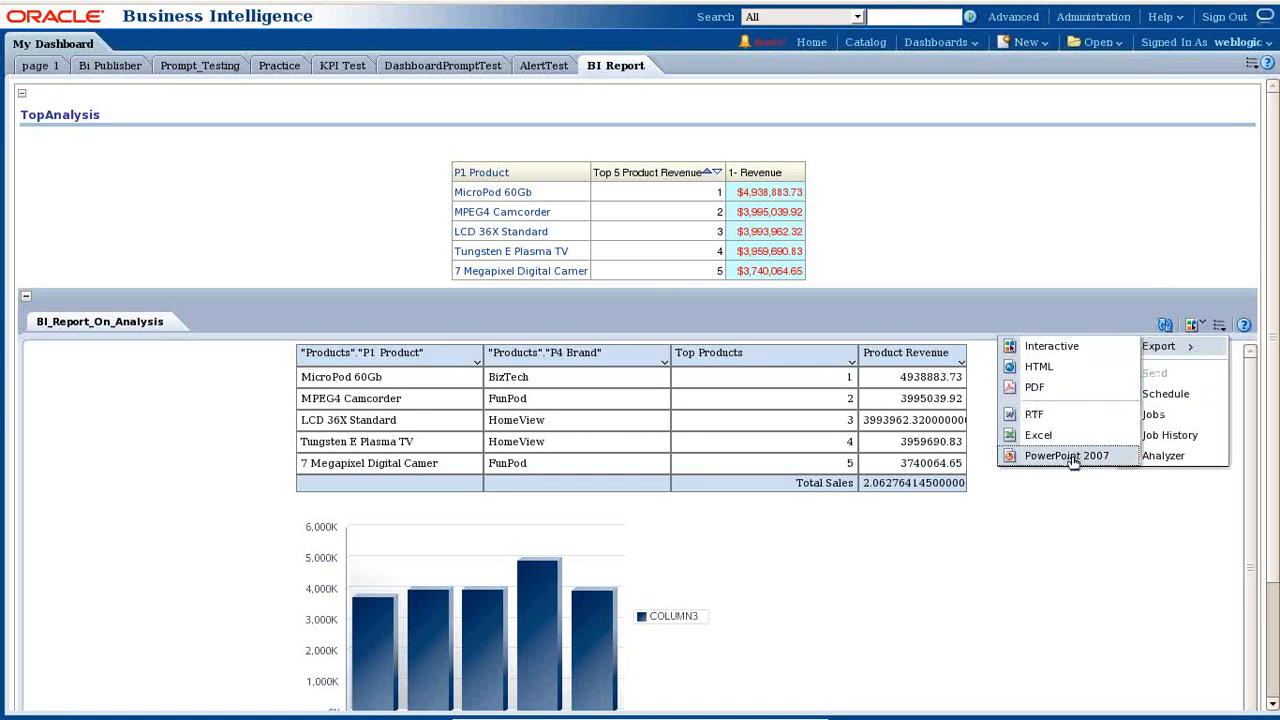
{"action": "left_click", "coordinate": [1063, 549]}
{"action": "scroll", "coordinate": [1063, 560], "scroll_direction": "down", "scroll_amount": 1}
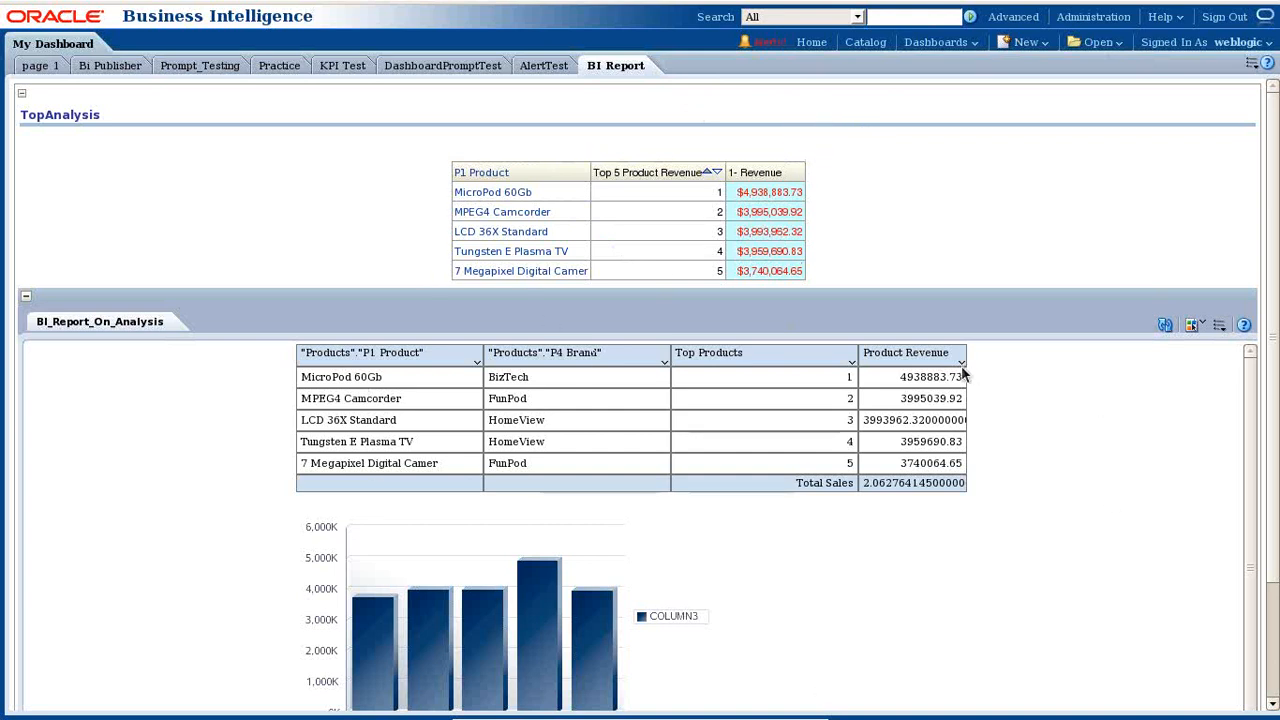
{"action": "left_click", "coordinate": [1251, 62]}
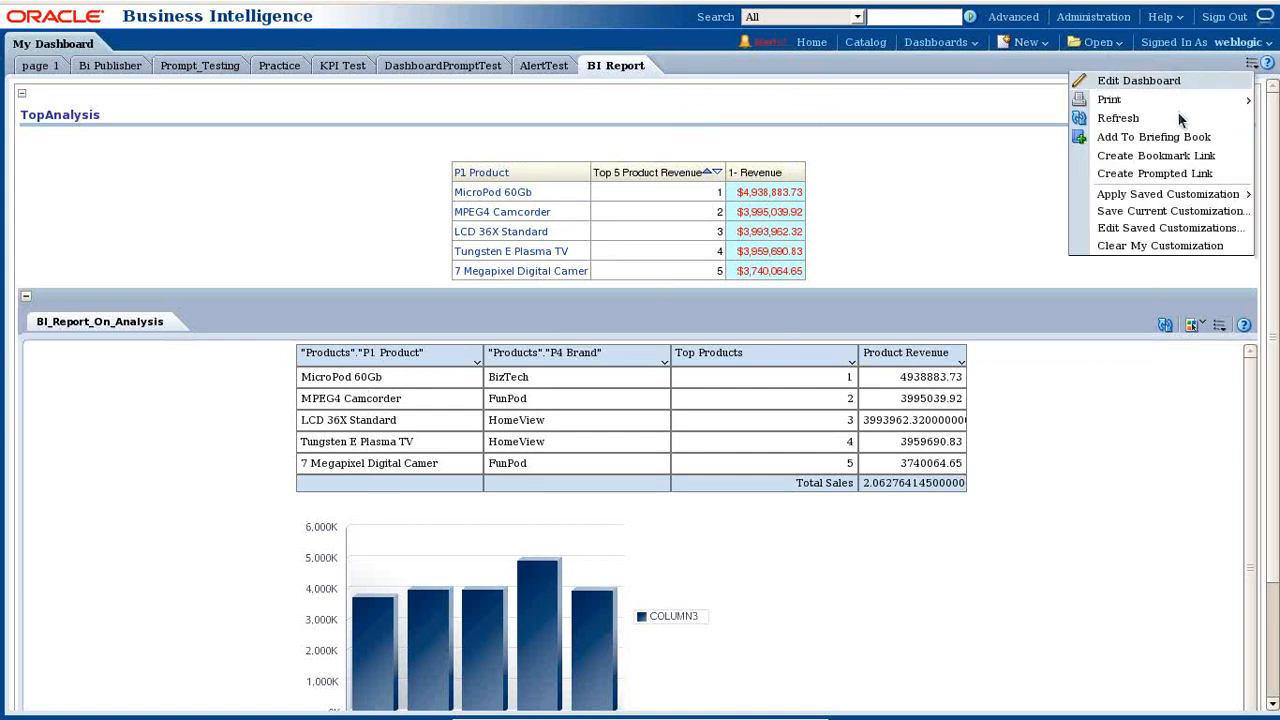
{"action": "left_click", "coordinate": [1169, 84]}
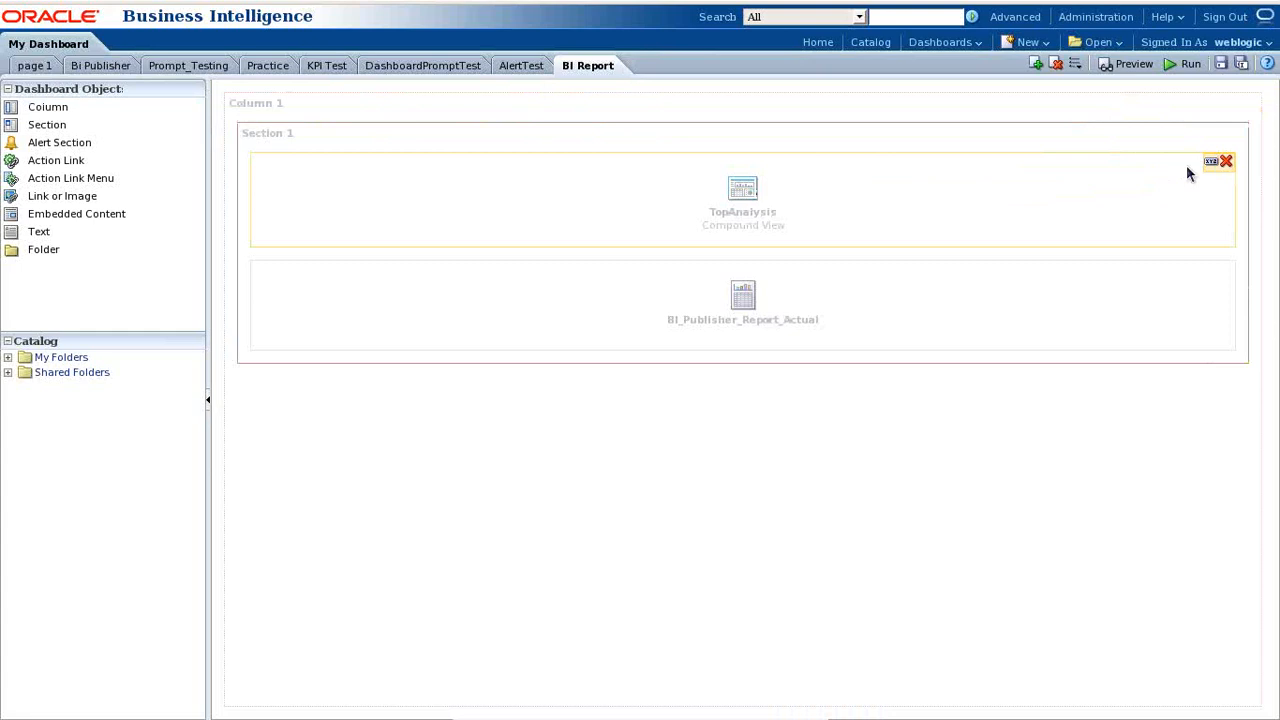
- Bring Notepad forward and paste a copy of the Example#4 heading on a new line
{"action": "left_click", "coordinate": [775, 711]}
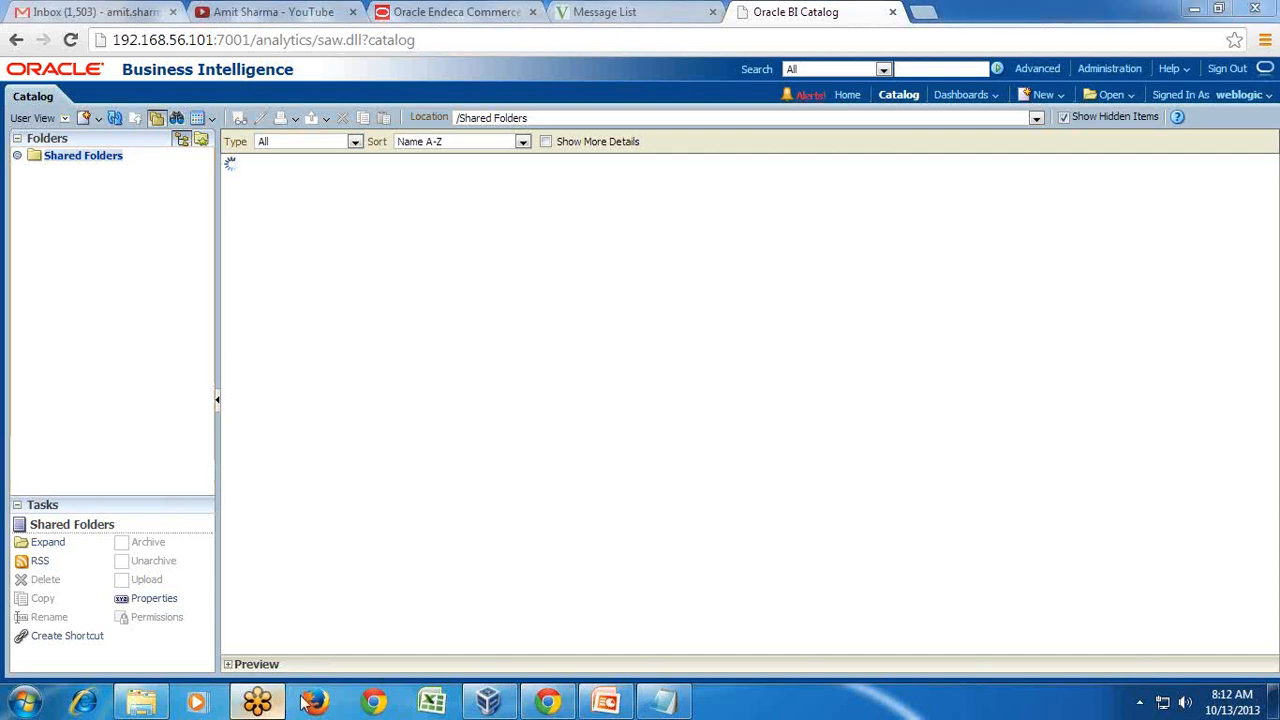
{"action": "left_click", "coordinate": [662, 703]}
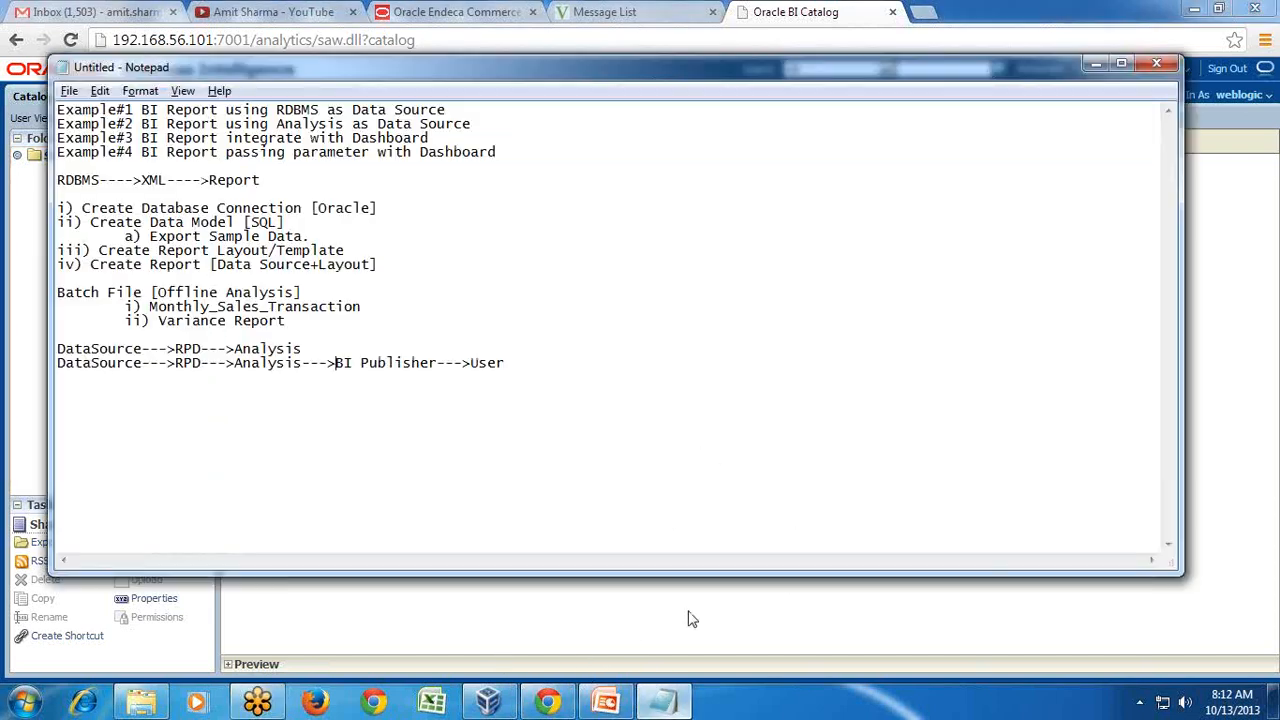
{"action": "left_click_drag", "start_coordinate": [126, 152], "coordinate": [56, 156]}
{"action": "key", "text": "ctrl+c"}
{"action": "left_click", "coordinate": [551, 168]}
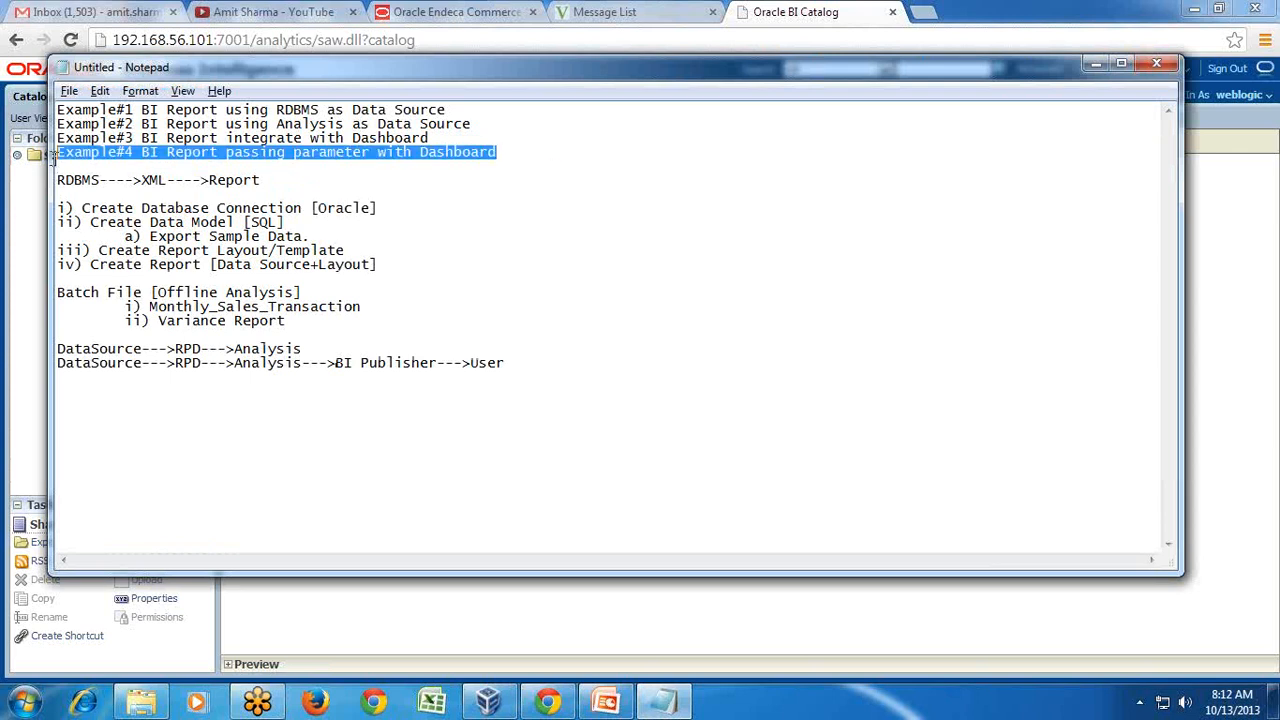
{"action": "left_click", "coordinate": [162, 392]}
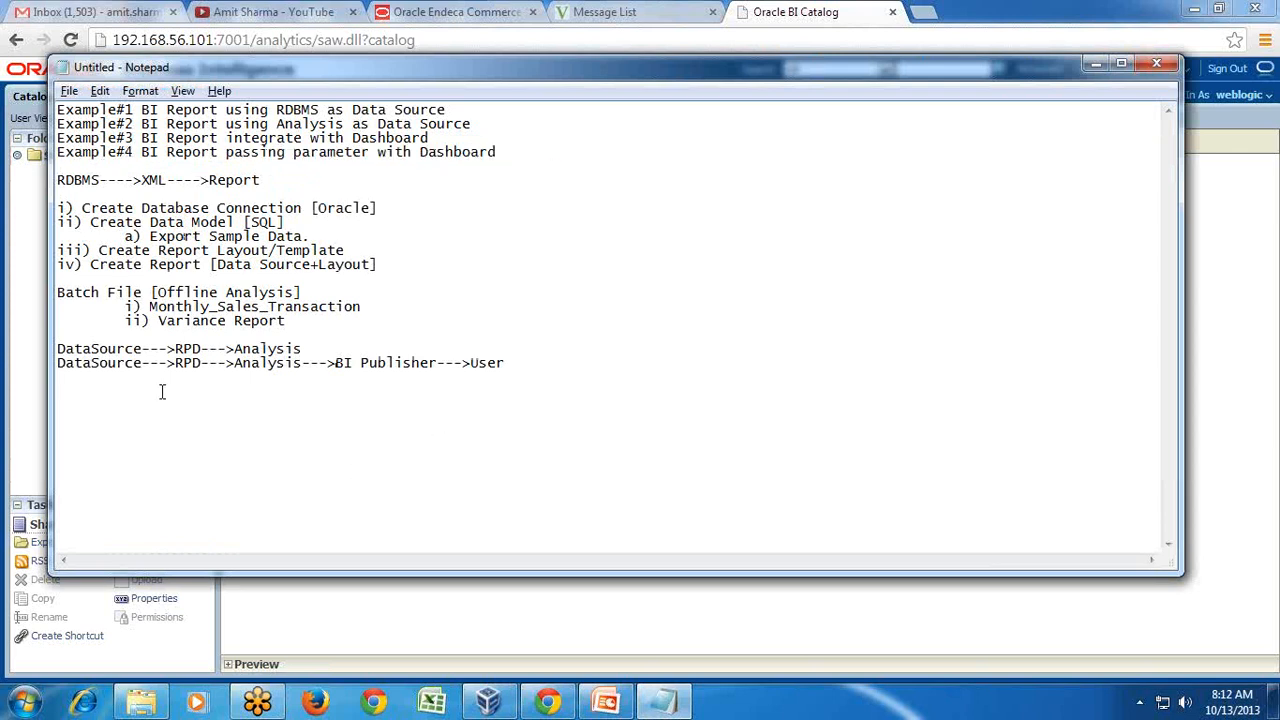
{"action": "key", "text": "ctrl+v"}
- Type notes a) Dashboard Prompt "Year", b) Modify Analysis with Year as Filter, and the flow line
{"action": "type", "text": "a) Dah"}
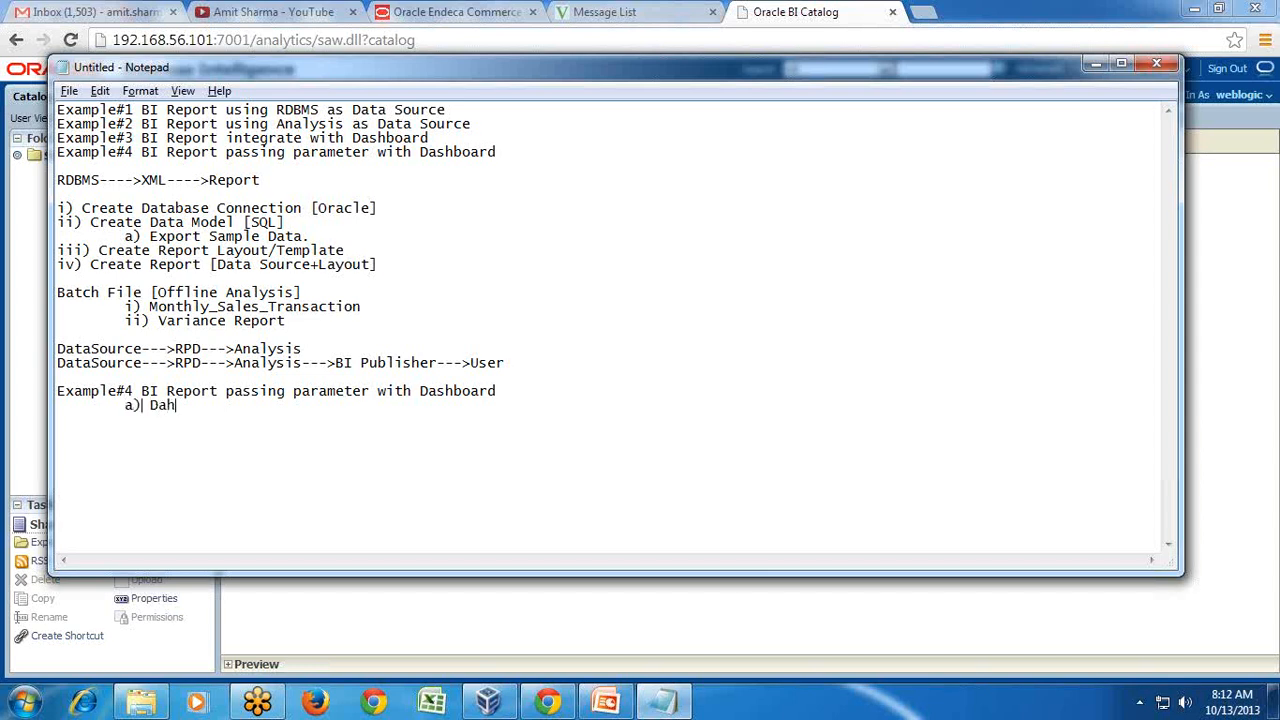
{"action": "key", "text": "BackSpace"}
{"action": "type", "text": "shboard Prompt"}
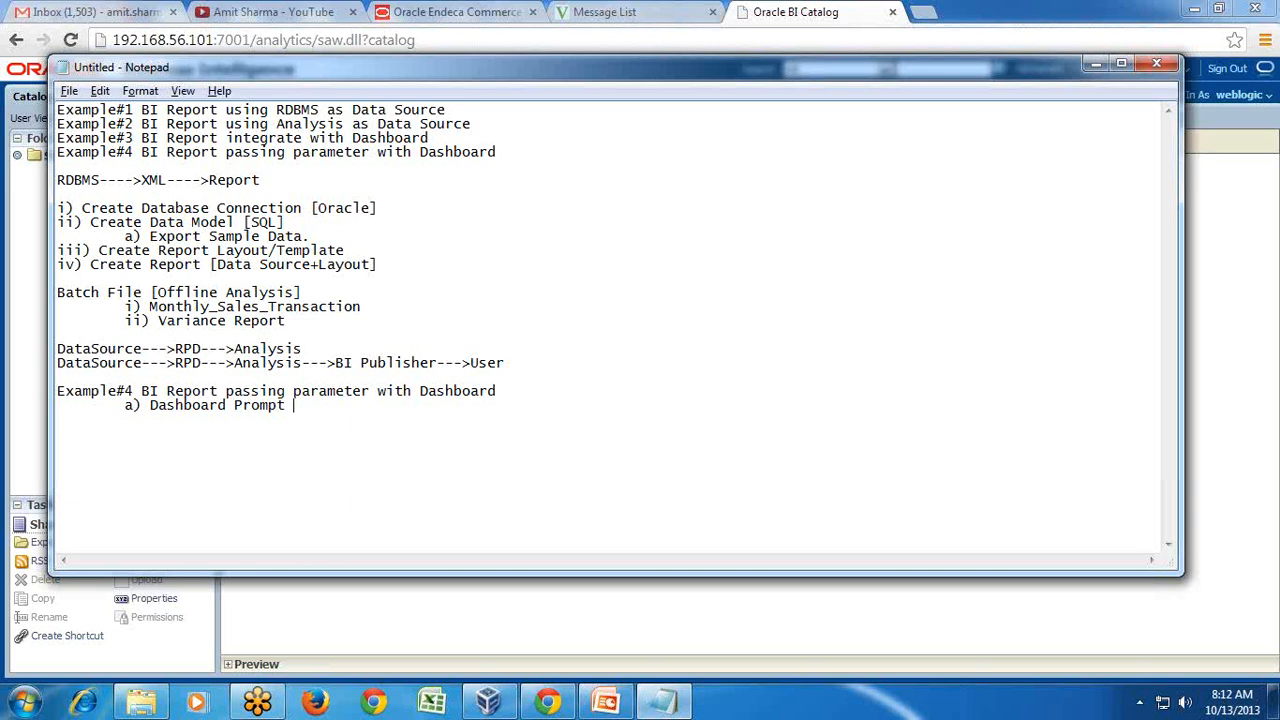
{"action": "type", "text": " \"Year\" \tb"}
{"action": "type", "text": ") "}
{"action": "type", "text": "Modify"}
{"action": "type", "text": " Analy"}
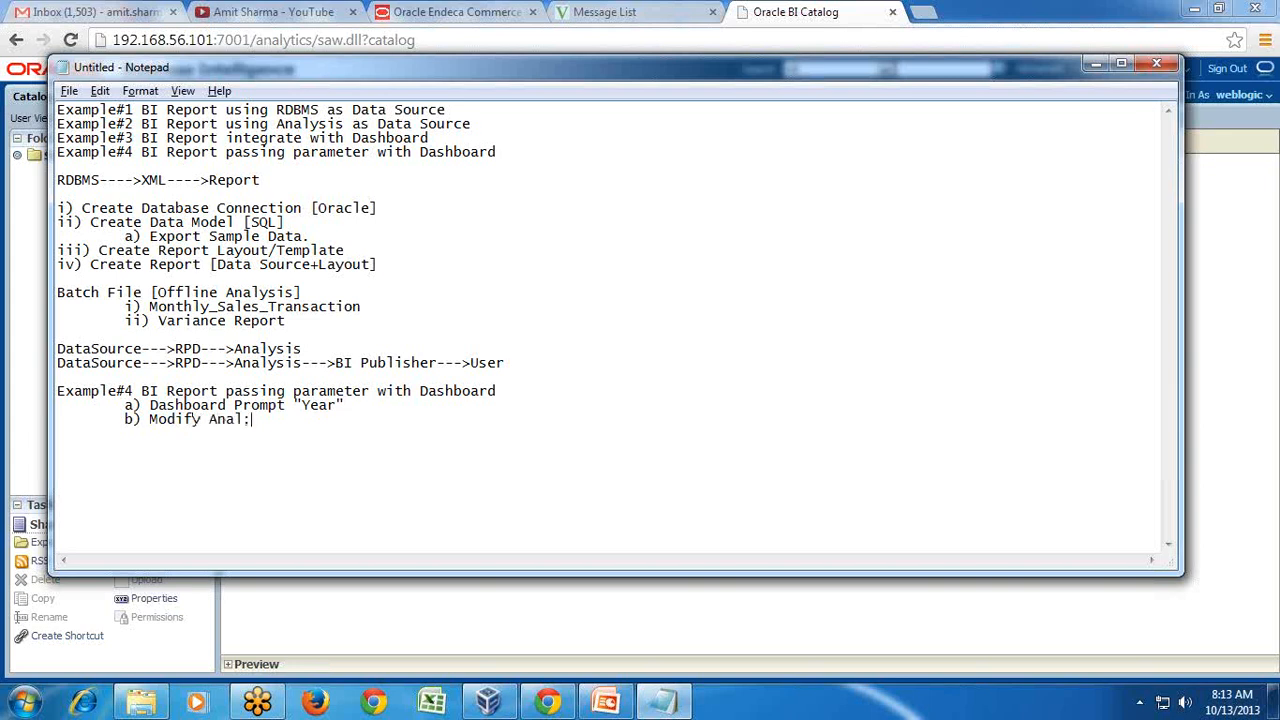
{"action": "type", "text": "sis with Year as Fil"}
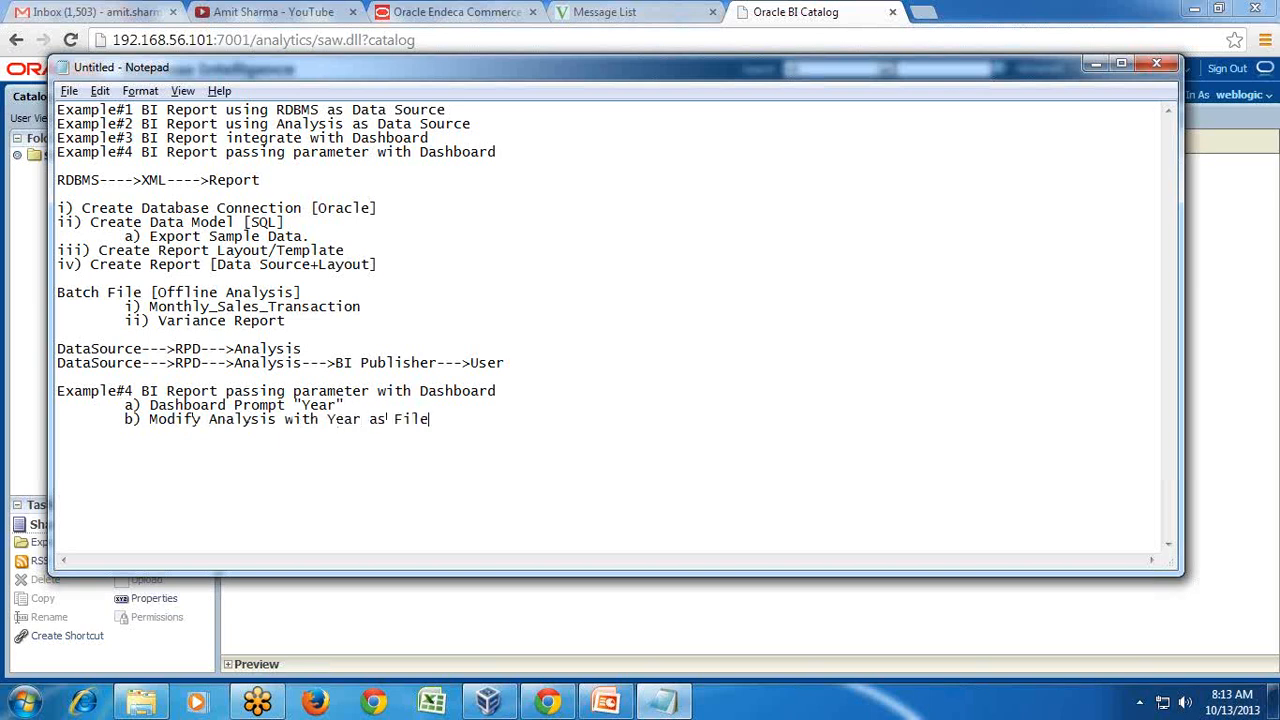
{"action": "type", "text": "ter   D"}
{"action": "type", "text": "a"}
{"action": "type", "text": "shboard Prompt"}
{"action": "type", "text": "--->Answer"}
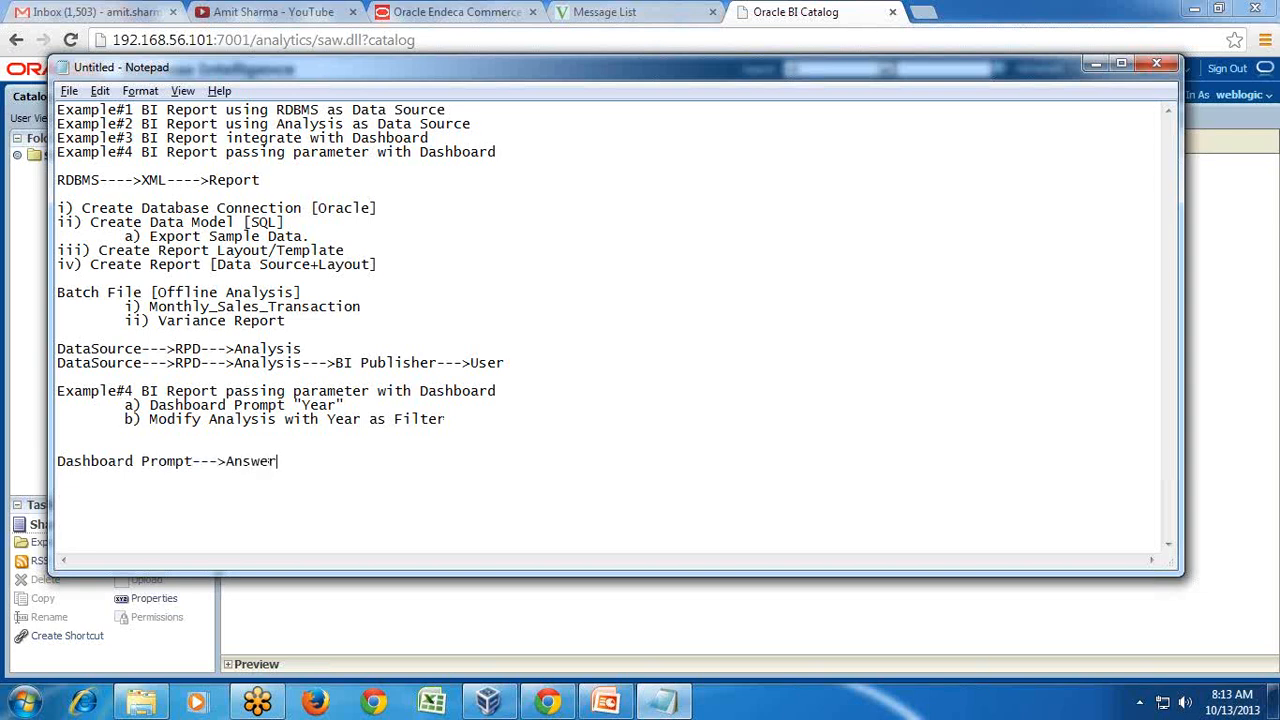
{"action": "type", "text": "/Anslysis--->BI Publisher"}
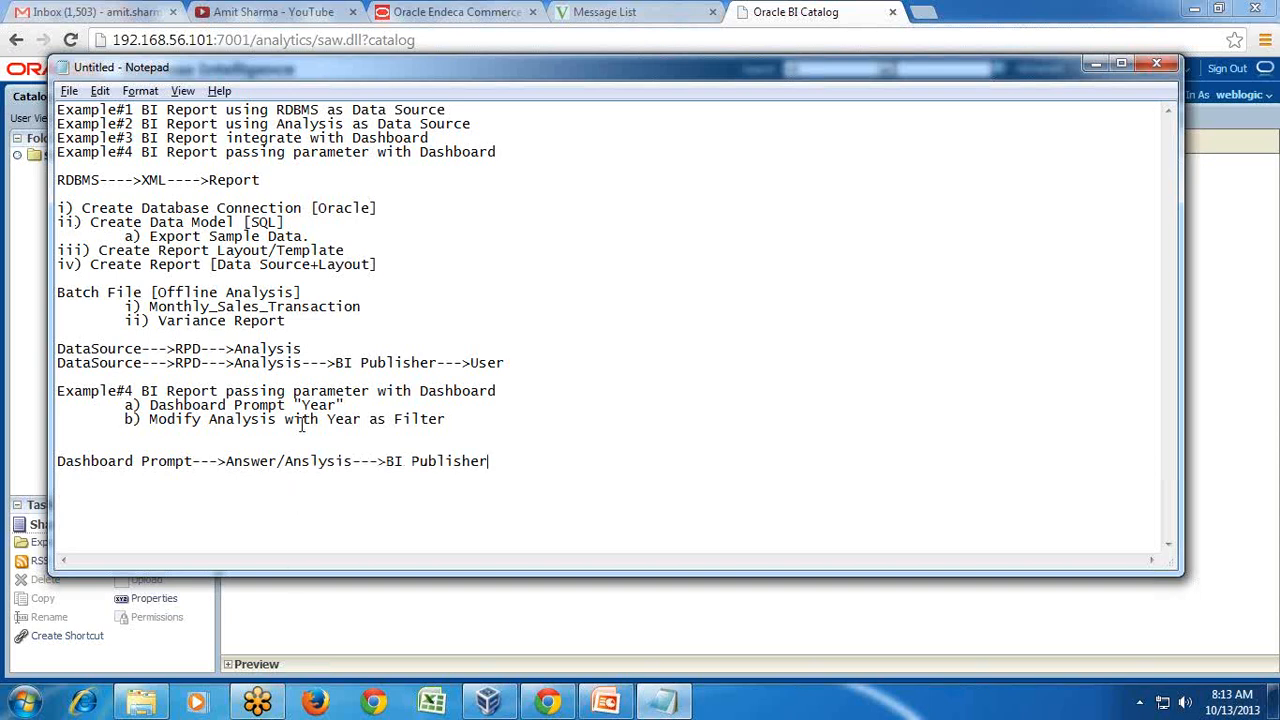
{"action": "left_click", "coordinate": [775, 13]}
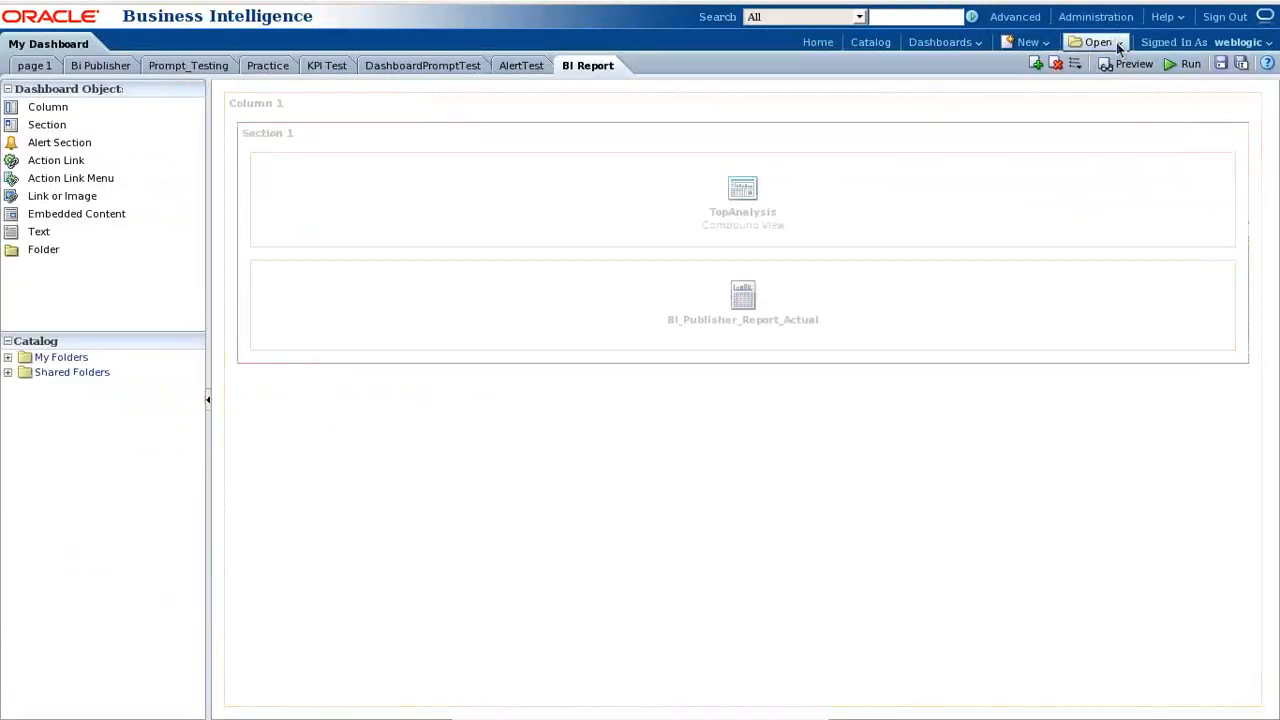
- Create a new dashboard prompt on A - Sample Sales and add a Column Prompt
{"action": "left_click", "coordinate": [1053, 47]}
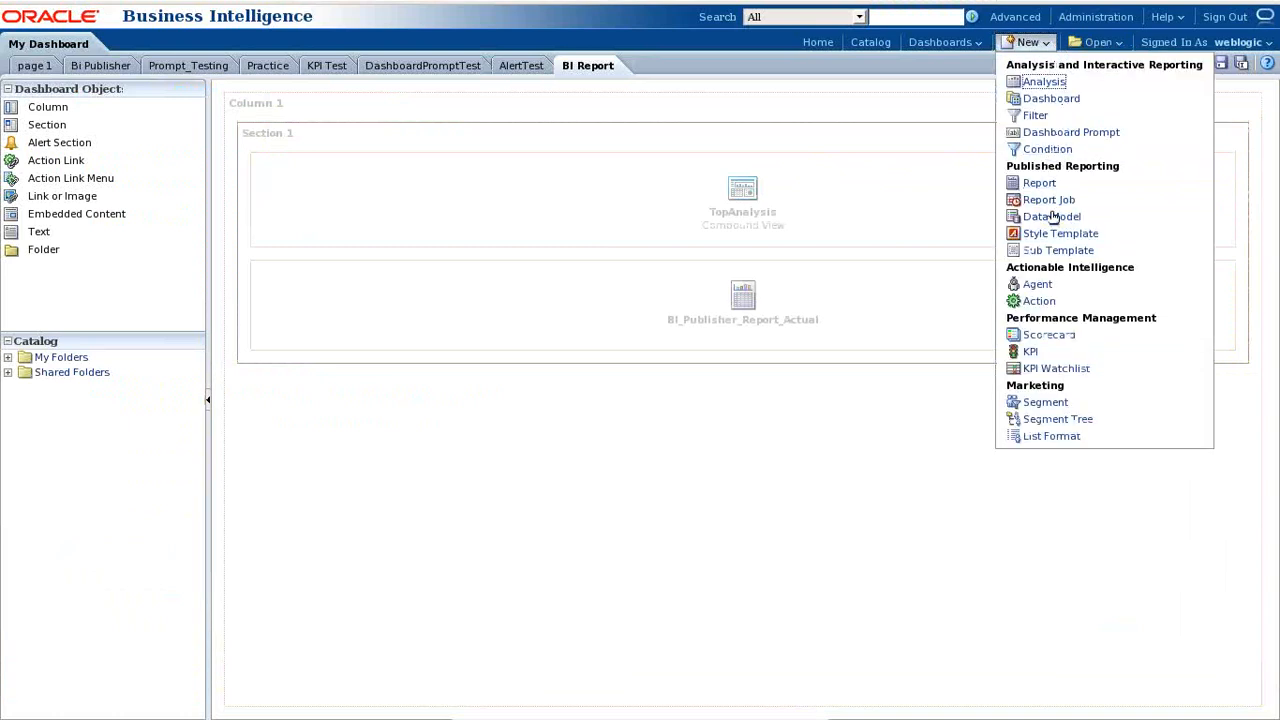
{"action": "left_click", "coordinate": [1068, 136]}
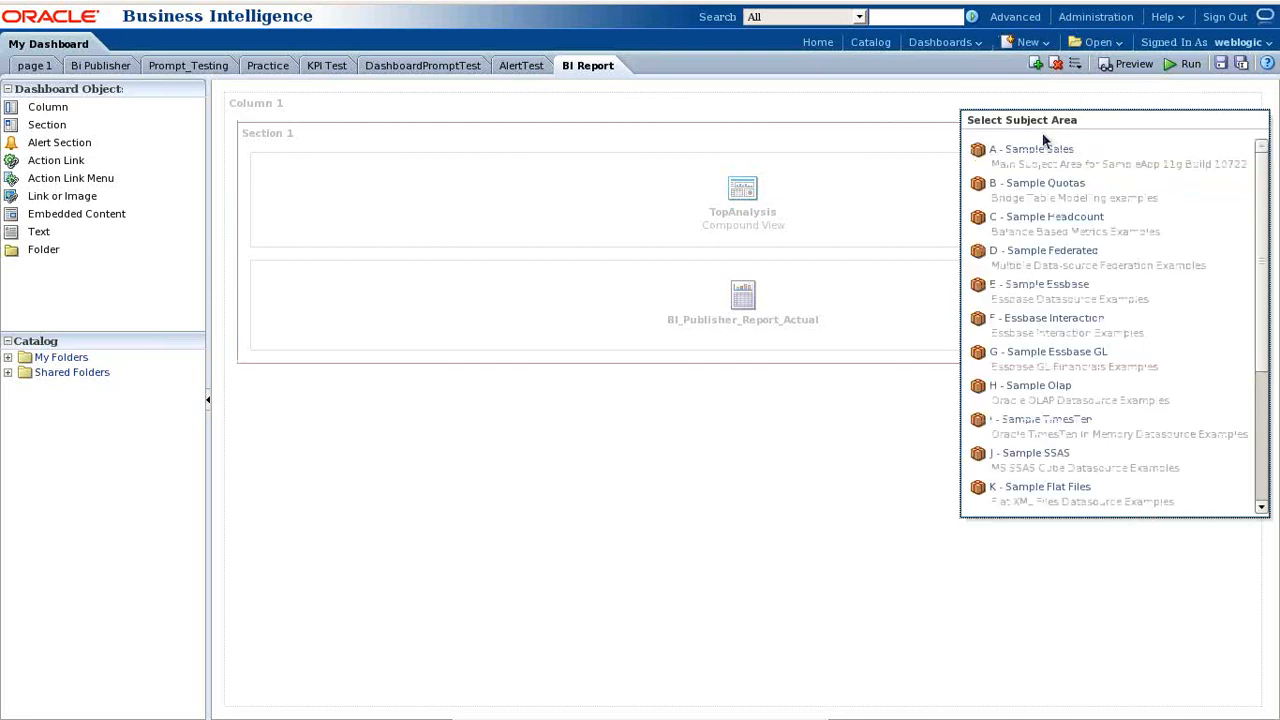
{"action": "left_click", "coordinate": [1027, 152]}
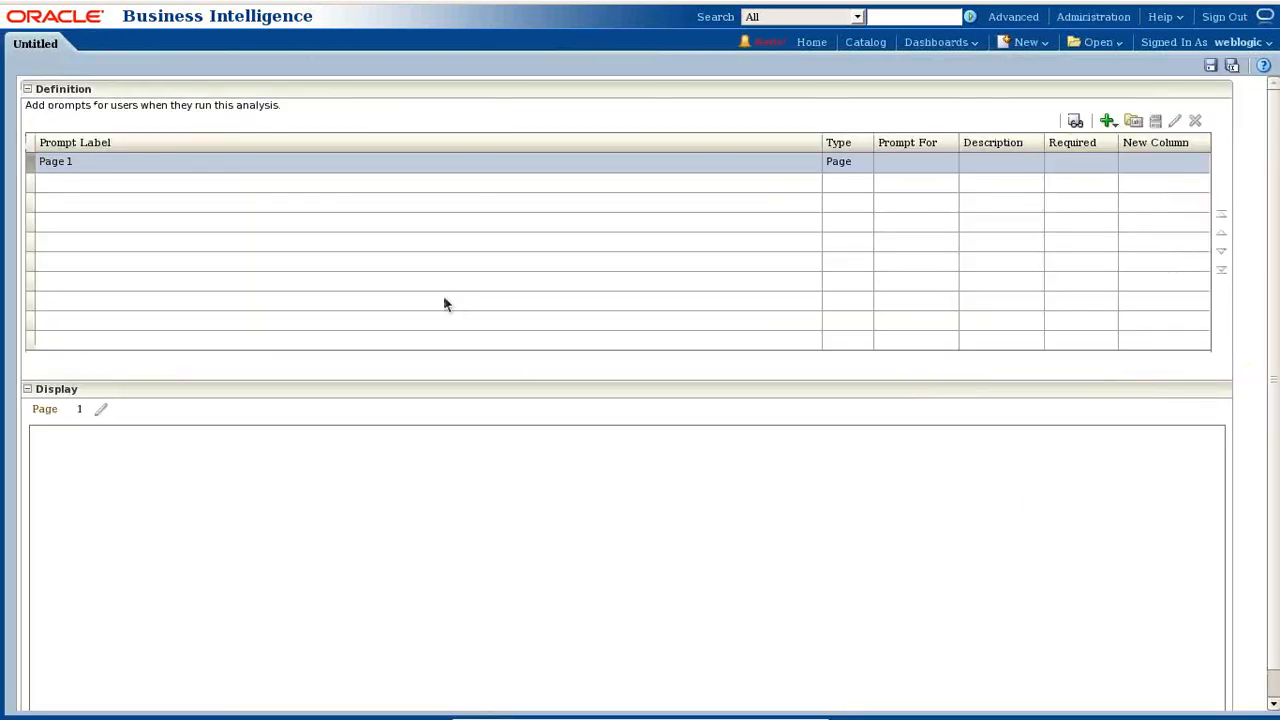
{"action": "left_click", "coordinate": [1015, 44]}
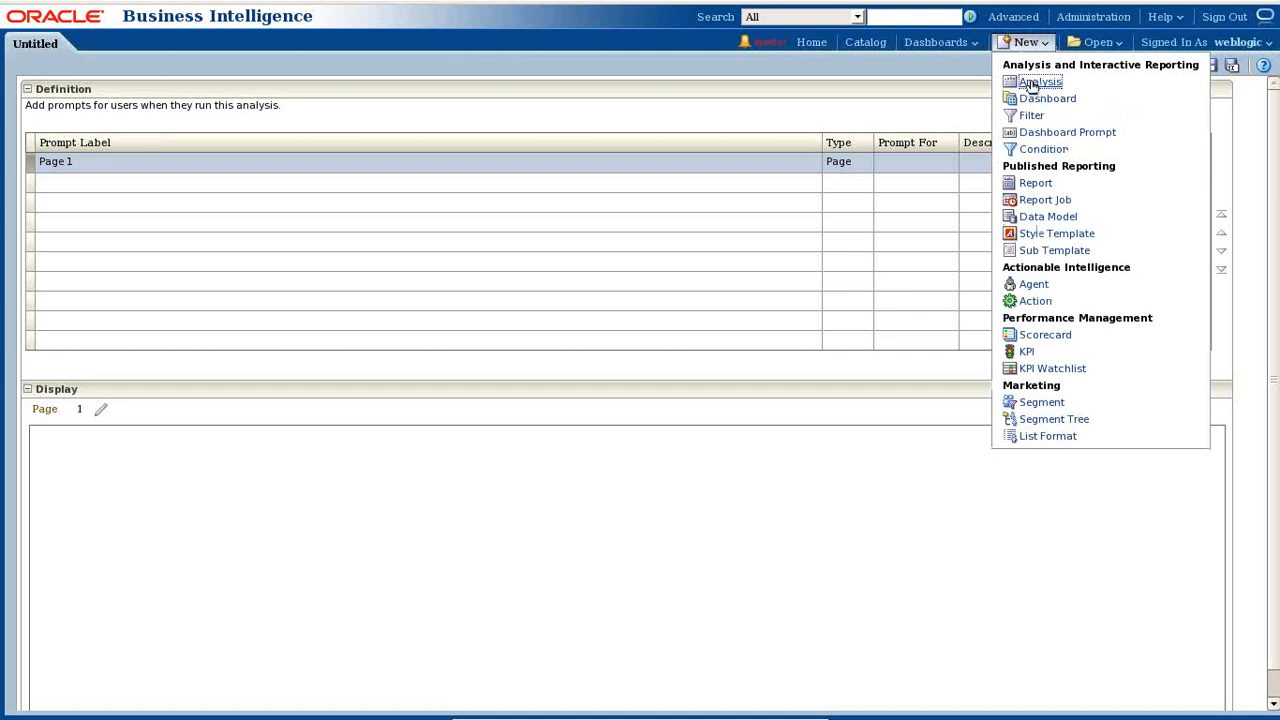
{"action": "left_click", "coordinate": [922, 96]}
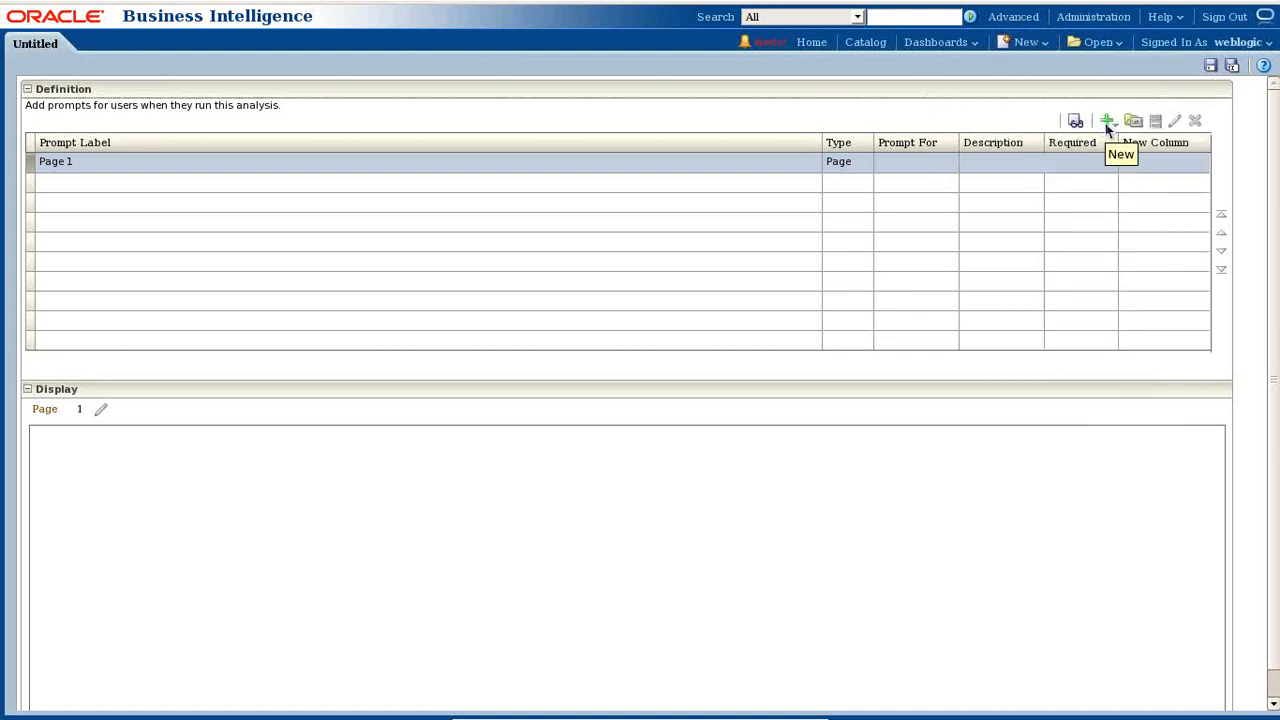
{"action": "left_click", "coordinate": [1108, 124]}
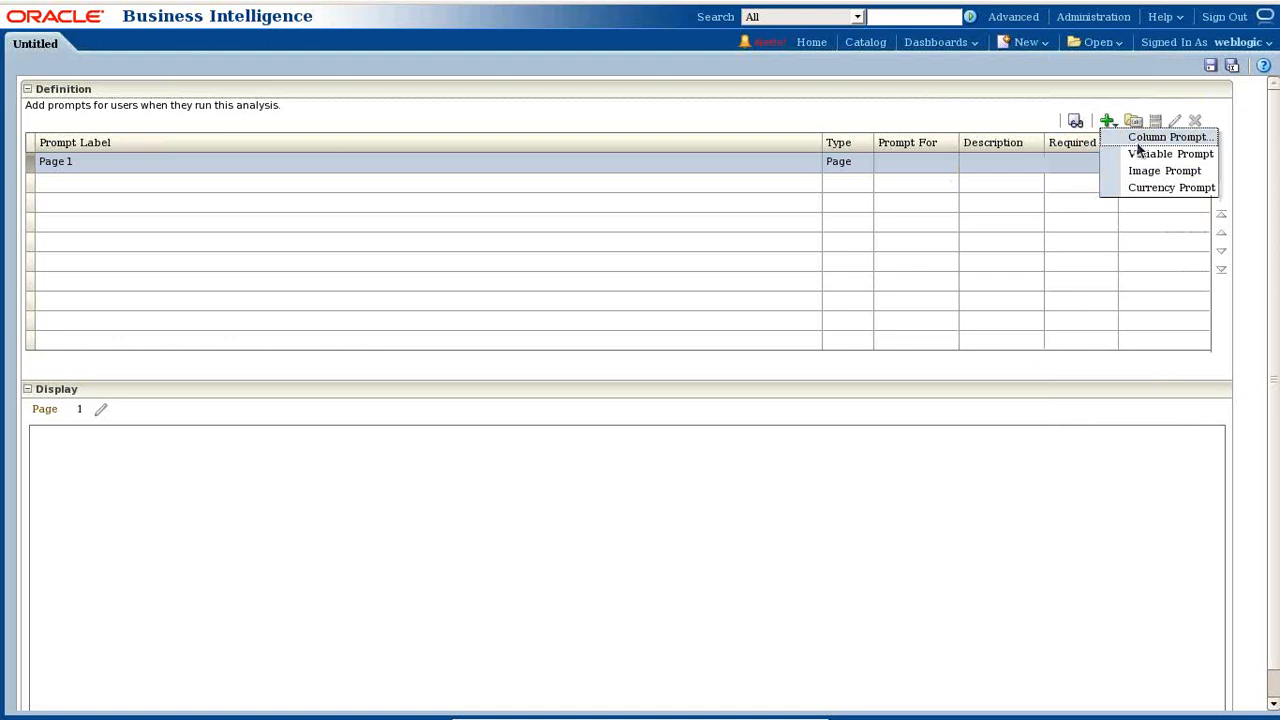
{"action": "left_click", "coordinate": [1137, 141]}
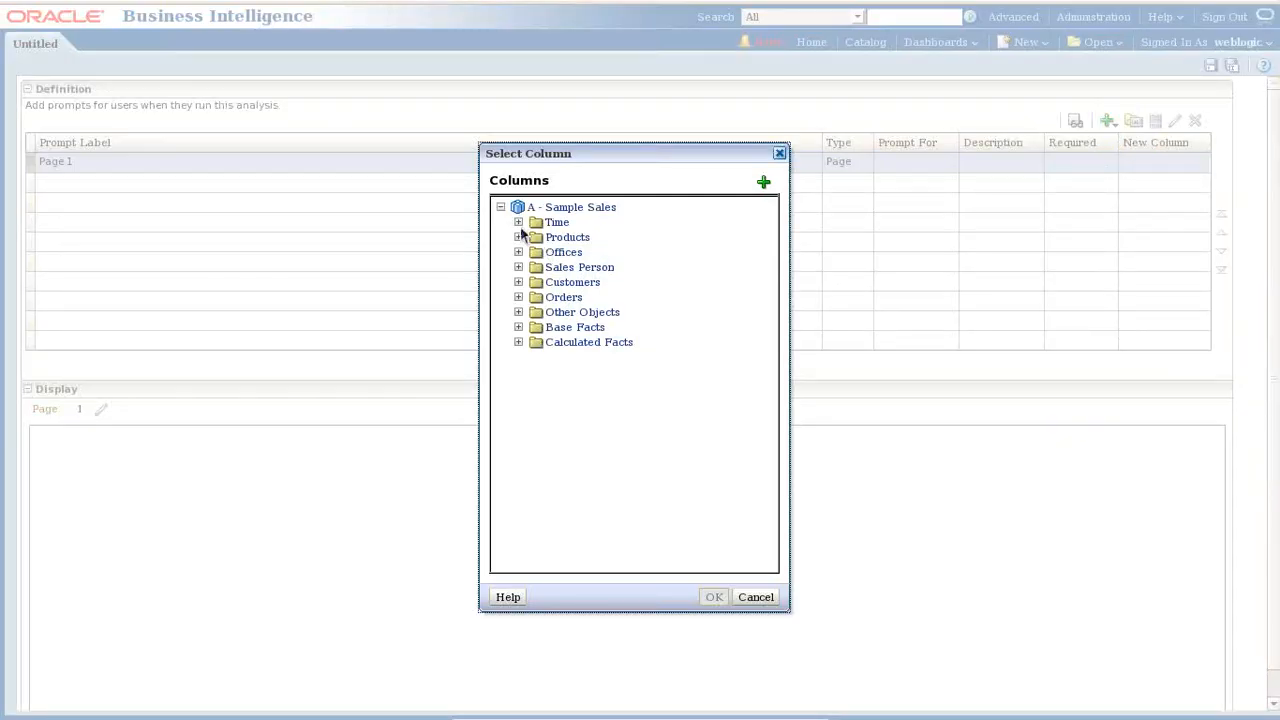
- Define a column prompt on Time > T05 Per Name Year labelled 'PL Enter Year'
{"action": "left_click", "coordinate": [518, 223]}
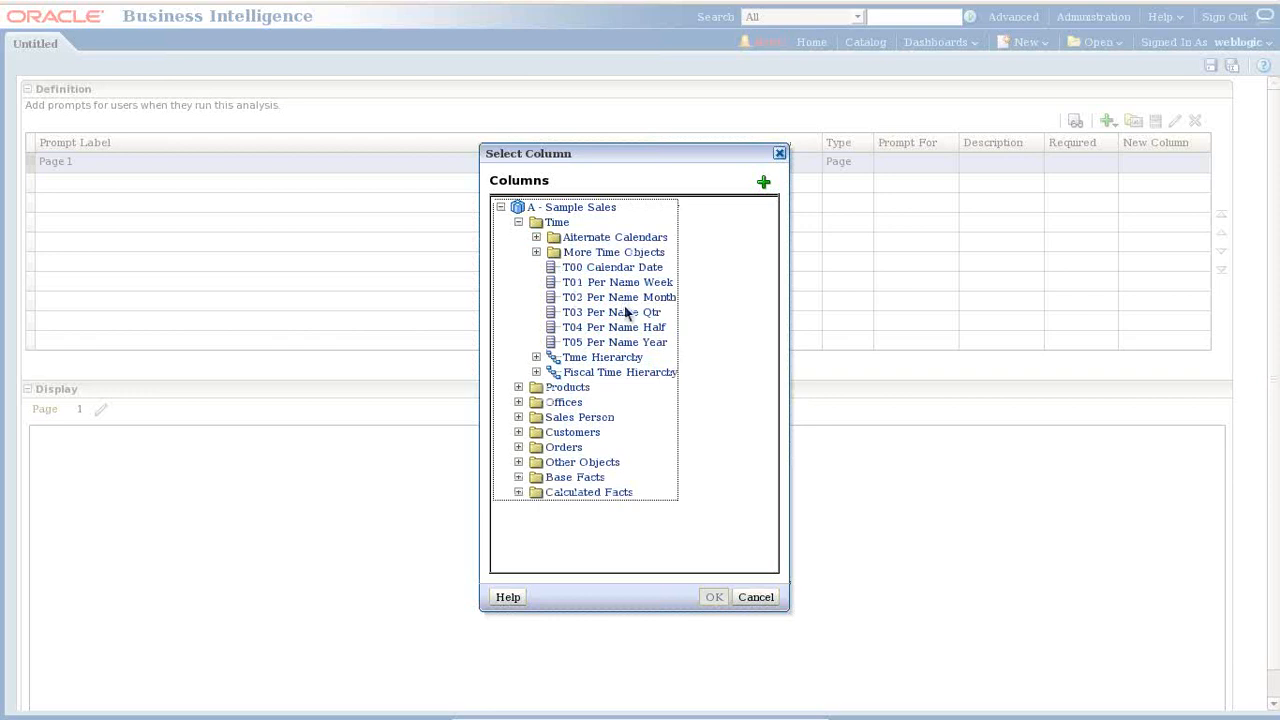
{"action": "left_click", "coordinate": [628, 344]}
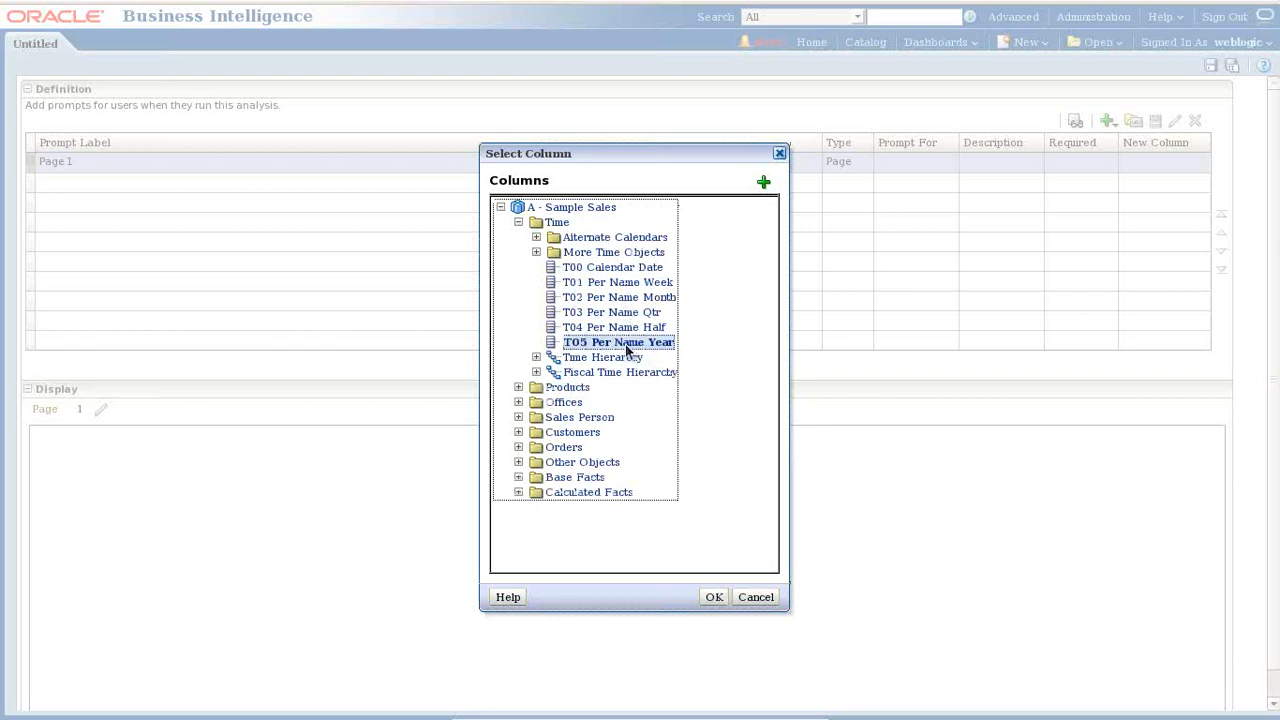
{"action": "left_click", "coordinate": [715, 598]}
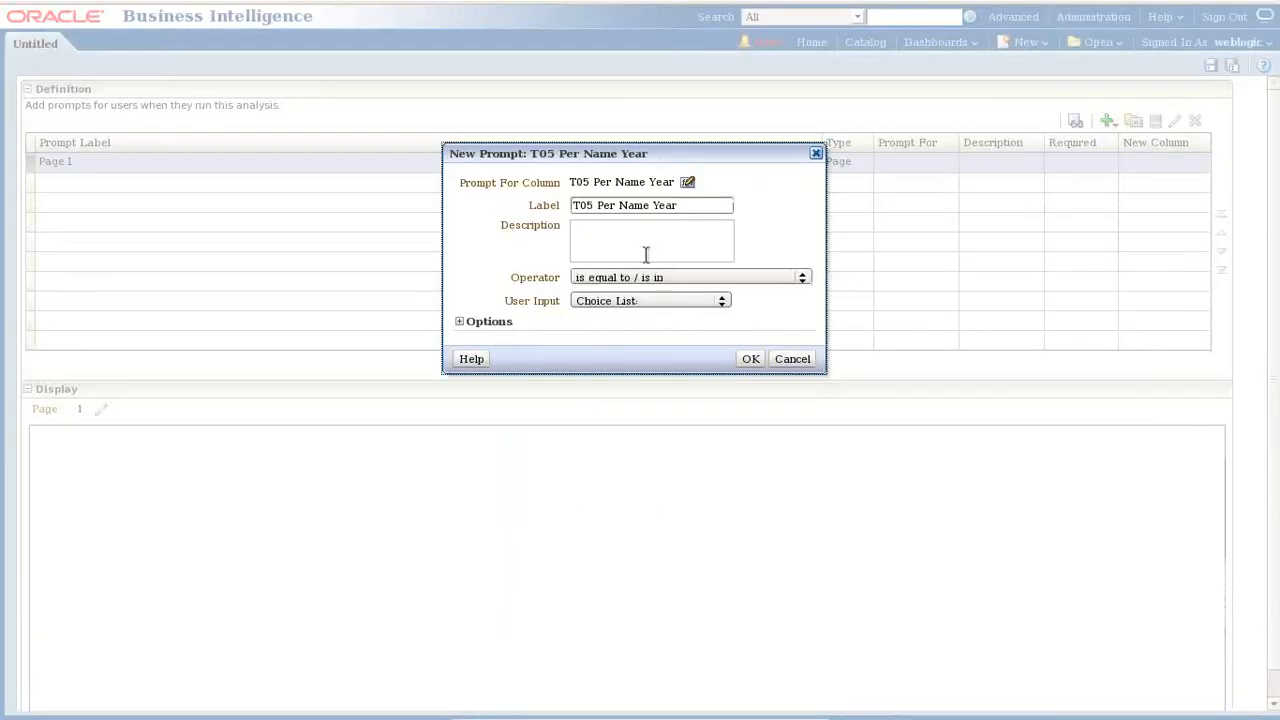
{"action": "left_click", "coordinate": [638, 300]}
{"action": "left_click", "coordinate": [638, 300]}
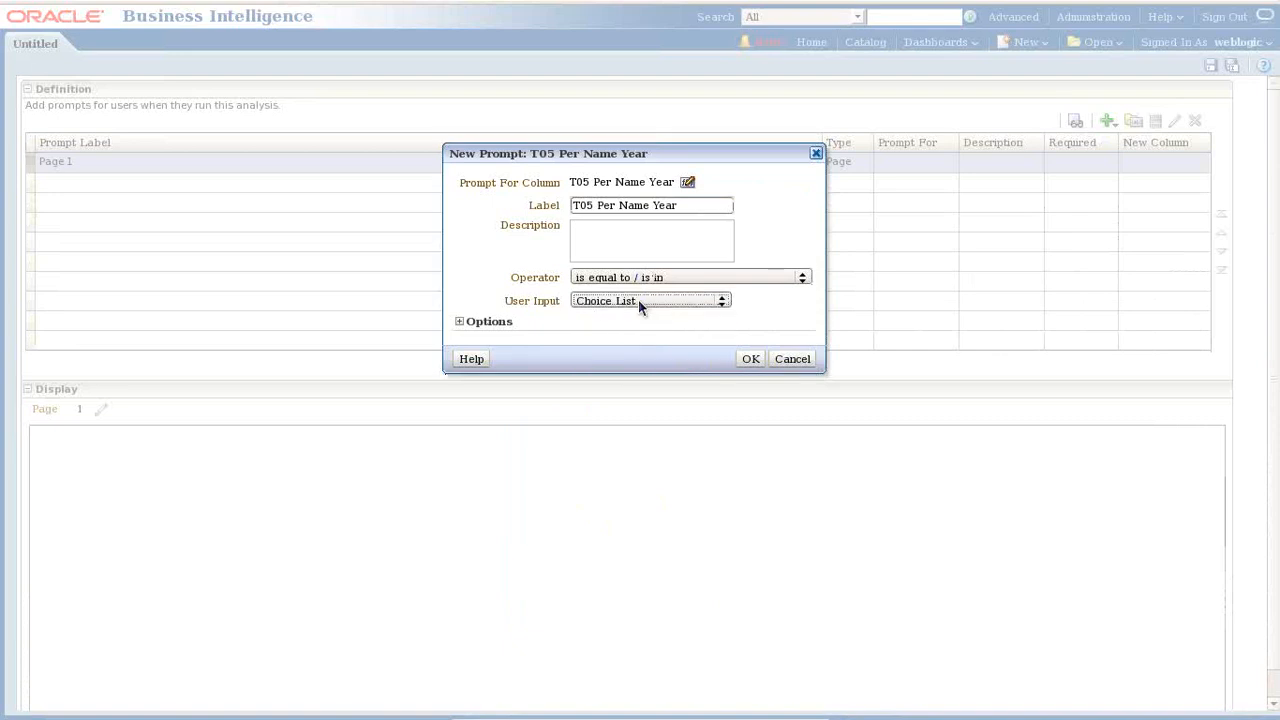
{"action": "left_click_drag", "start_coordinate": [704, 213], "coordinate": [521, 213]}
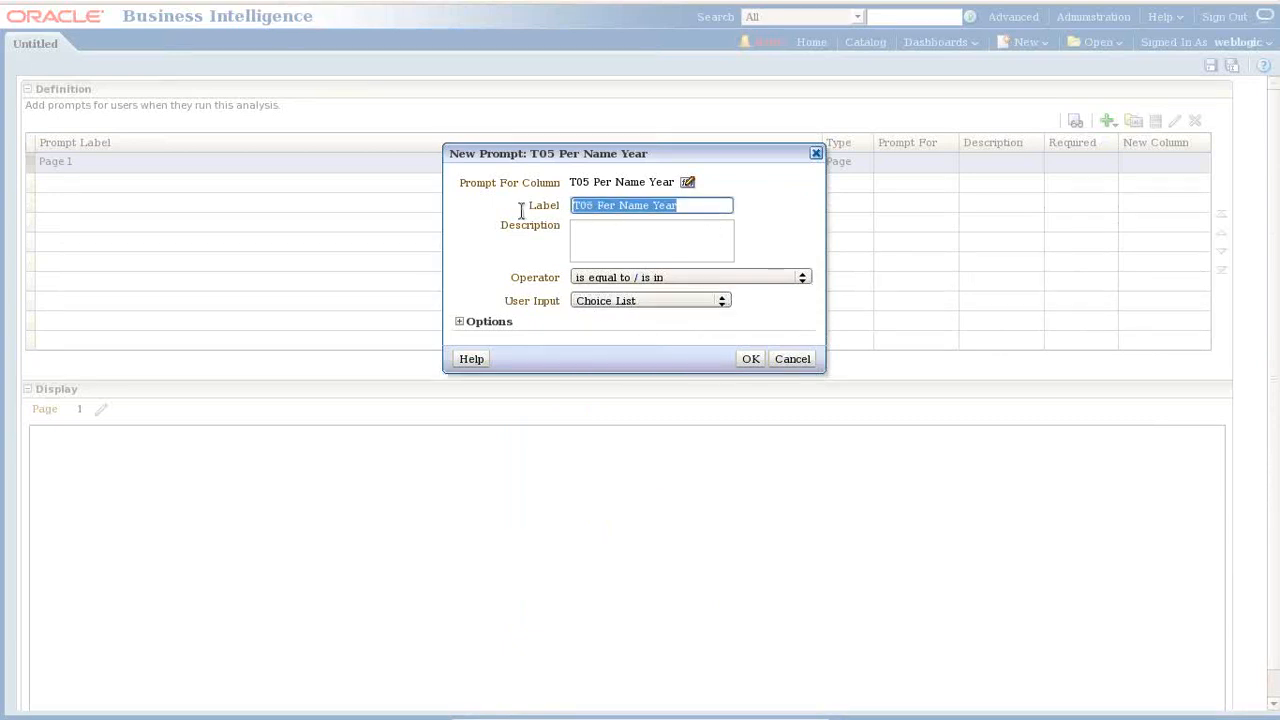
{"action": "type", "text": "PL Em"}
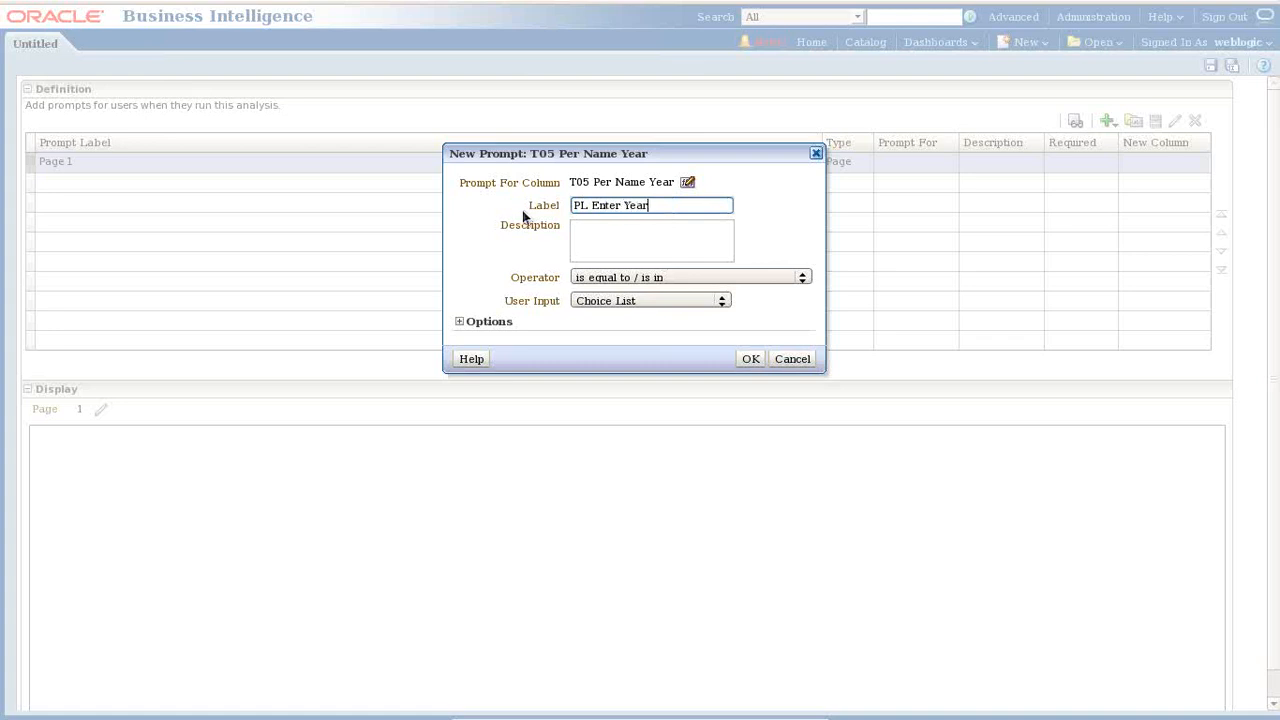
{"action": "left_click", "coordinate": [749, 359]}
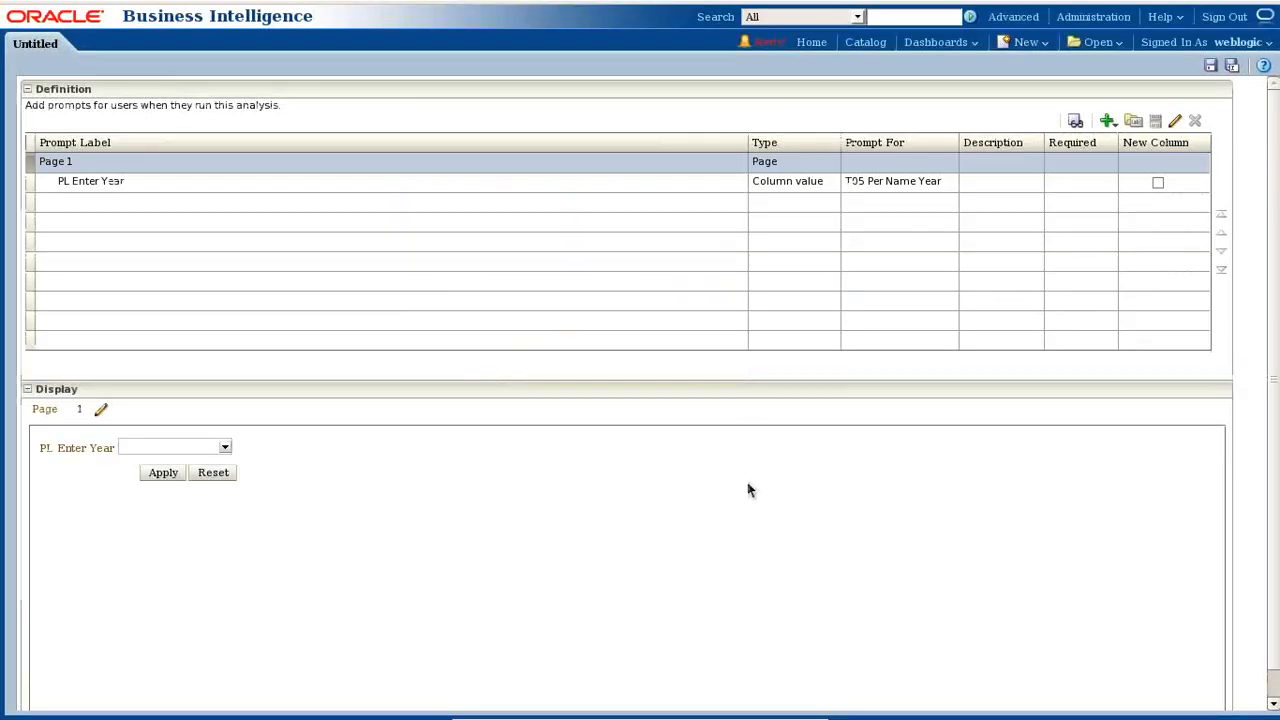
{"action": "left_click", "coordinate": [225, 447]}
{"action": "left_click", "coordinate": [225, 450]}
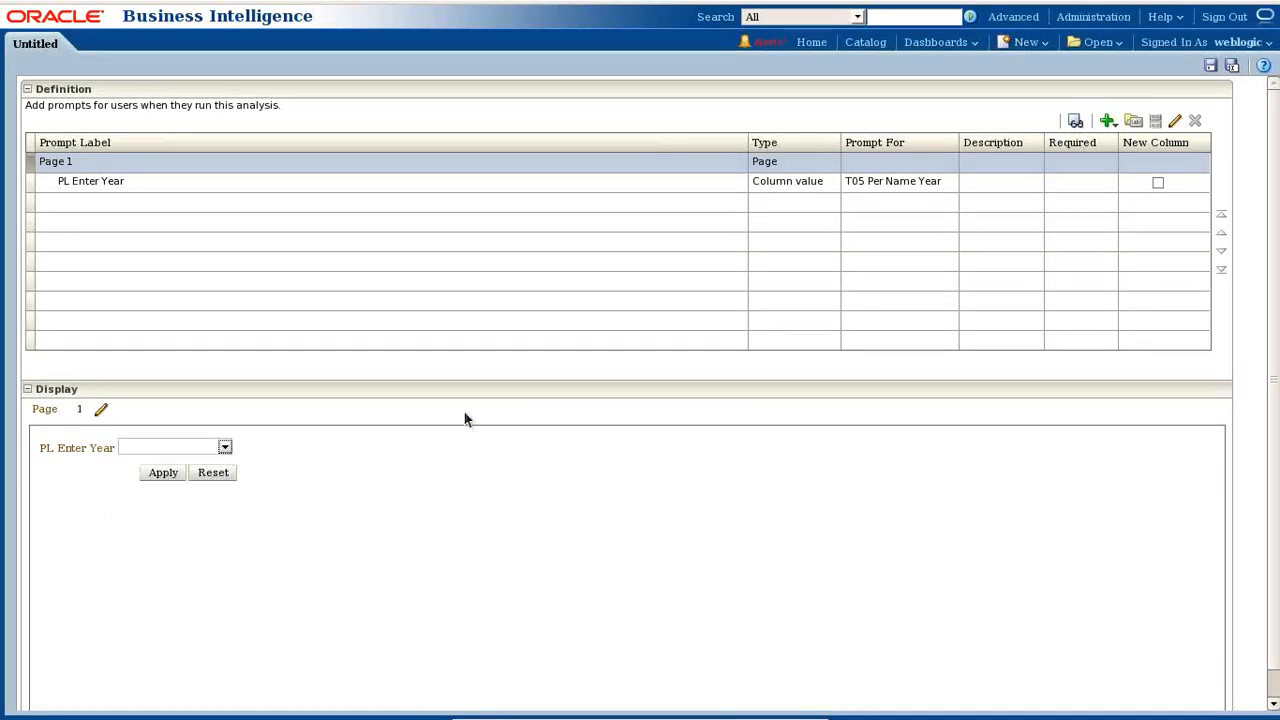
- Save the prompt as DP_Year in Components > MyAnalysis > Batch26 > BI Report
{"action": "left_click", "coordinate": [1210, 66]}
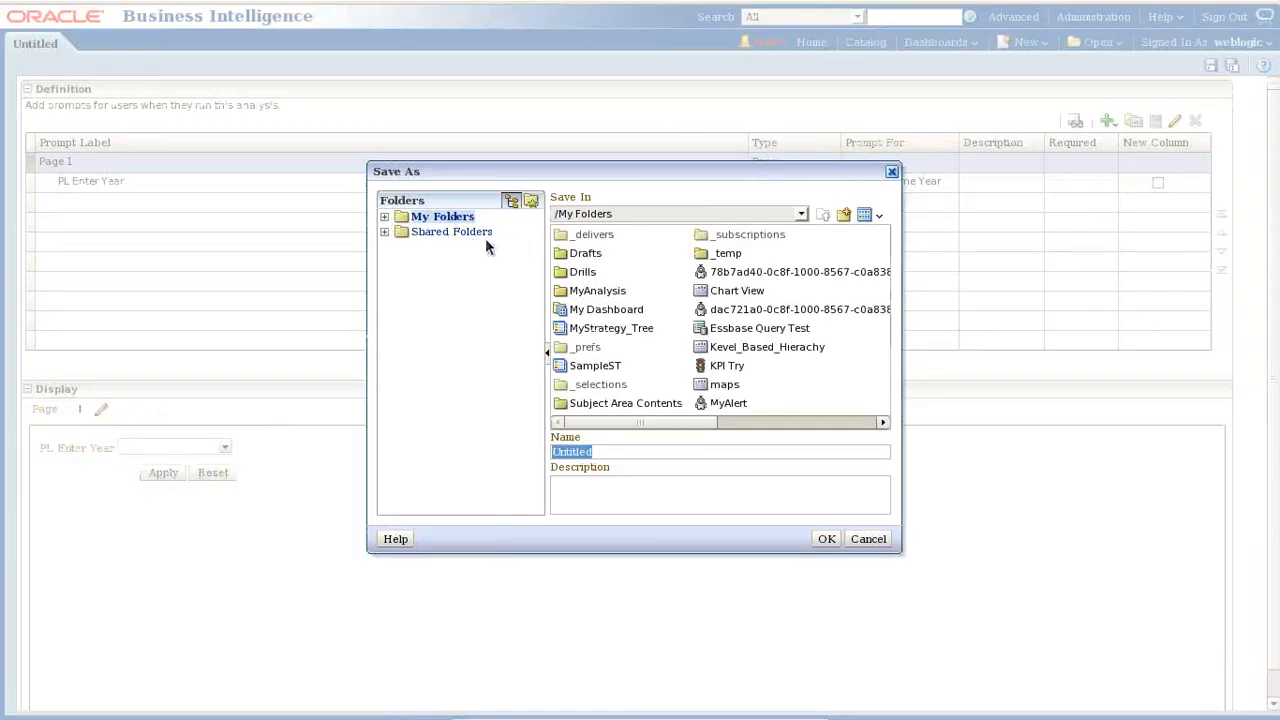
{"action": "left_click", "coordinate": [384, 232]}
{"action": "left_click", "coordinate": [460, 381]}
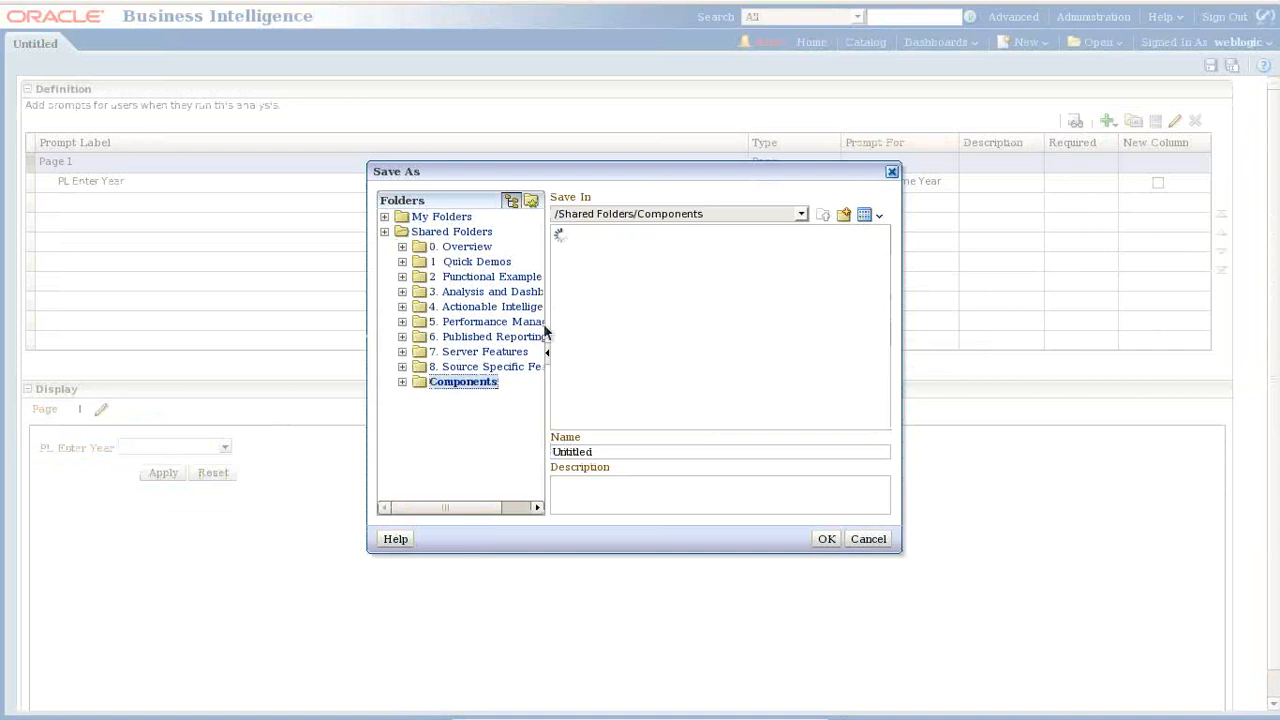
{"action": "double_click", "coordinate": [591, 236]}
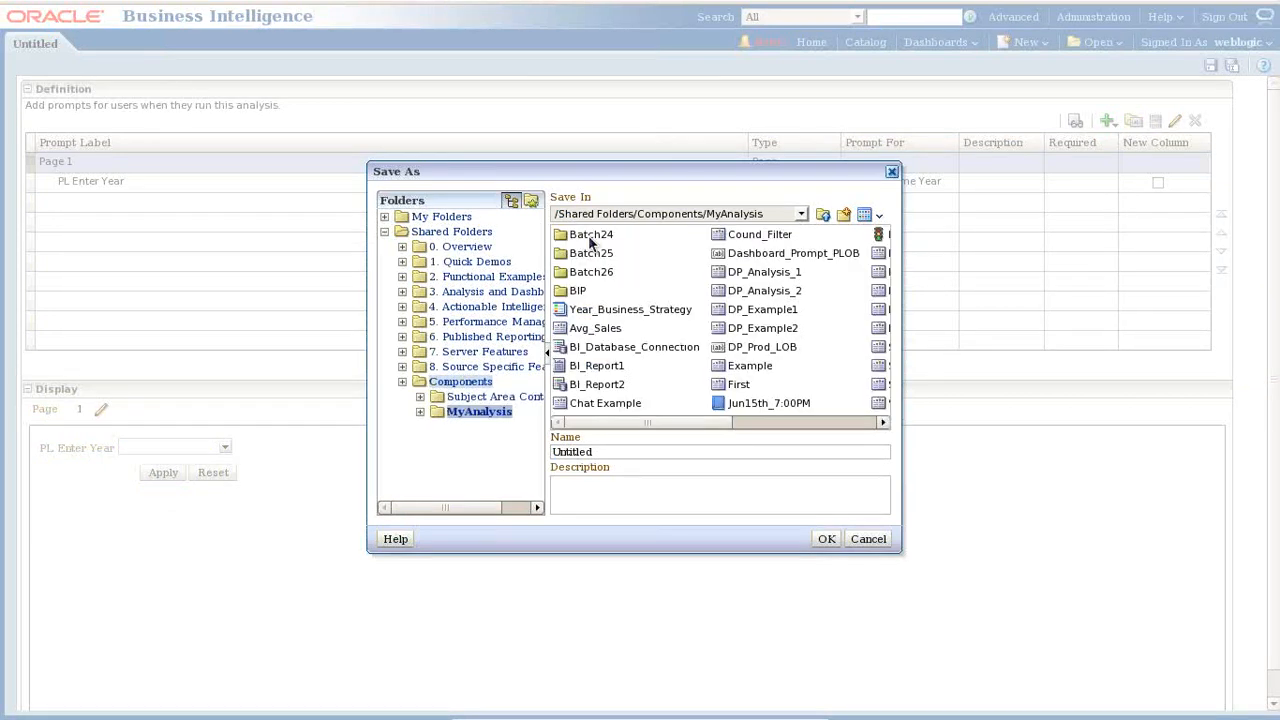
{"action": "double_click", "coordinate": [579, 291]}
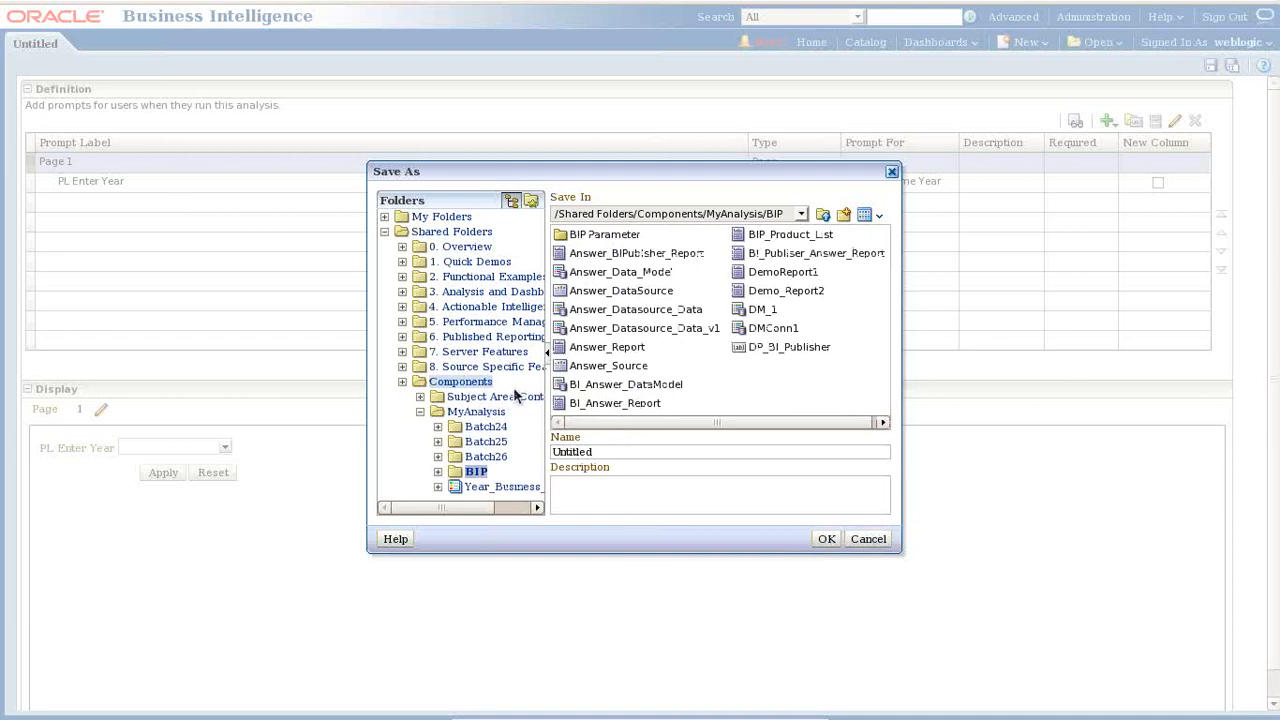
{"action": "left_click", "coordinate": [488, 457]}
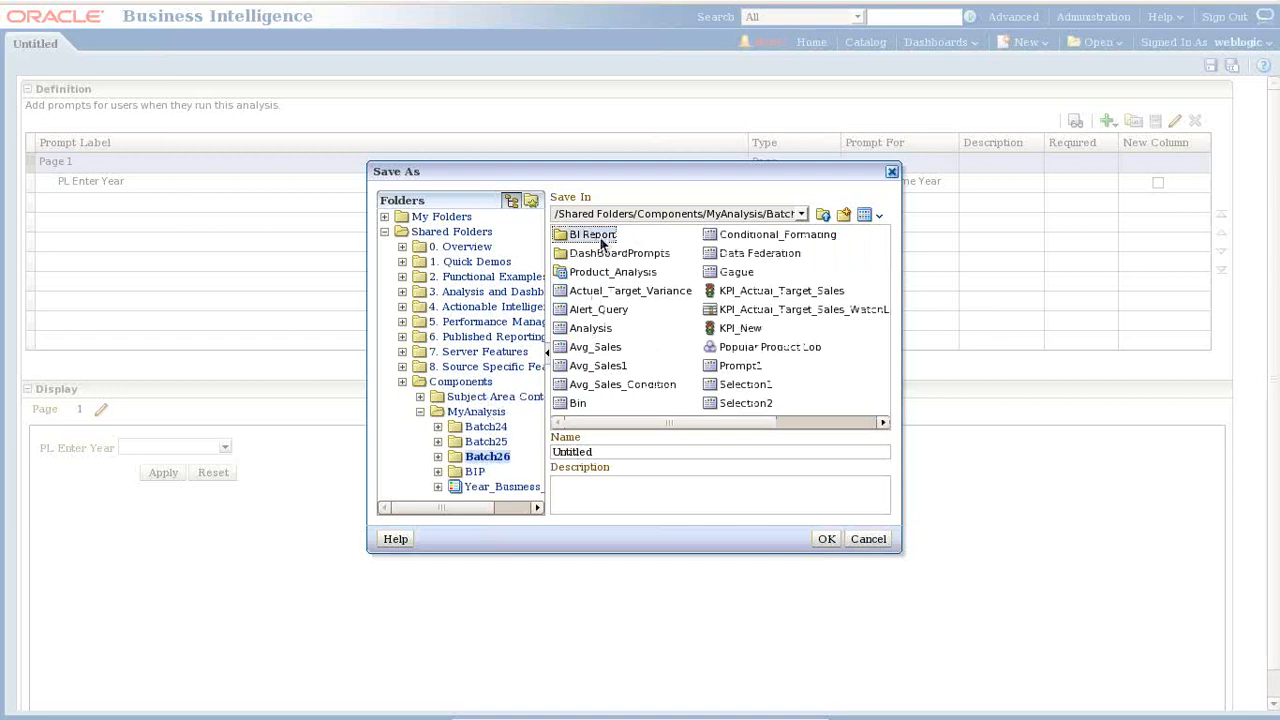
{"action": "double_click", "coordinate": [601, 238]}
{"action": "left_click_drag", "start_coordinate": [620, 453], "coordinate": [522, 445]}
{"action": "type", "text": "DP_Ye"}
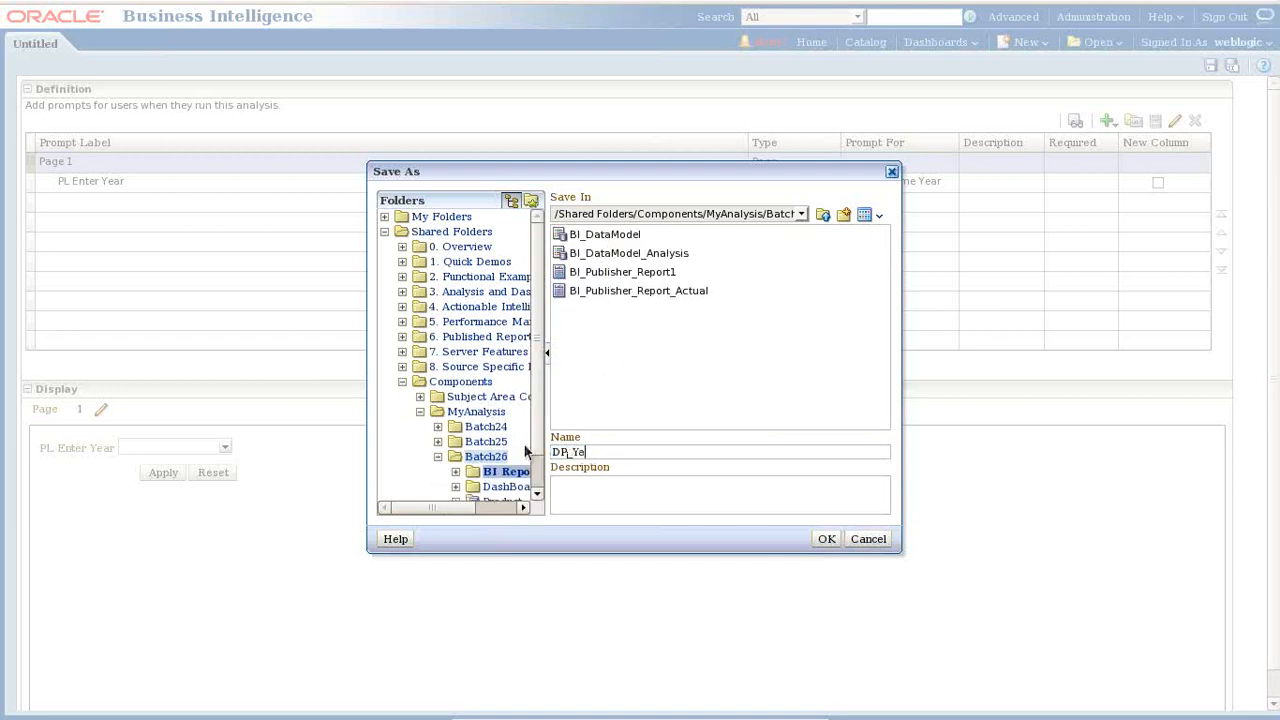
{"action": "type", "text": "ar"}
{"action": "key", "text": "Return"}
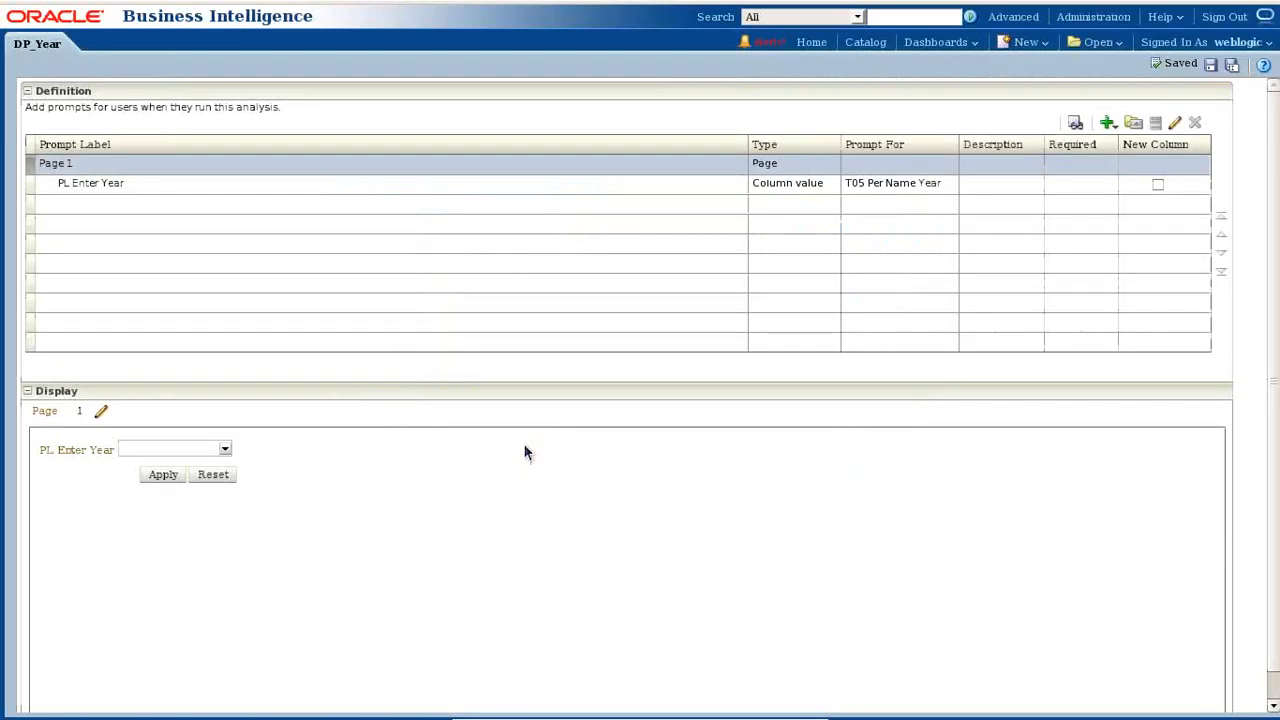
- Preview the DP_Year prompt to check which years it offers
{"action": "left_click", "coordinate": [1075, 122]}
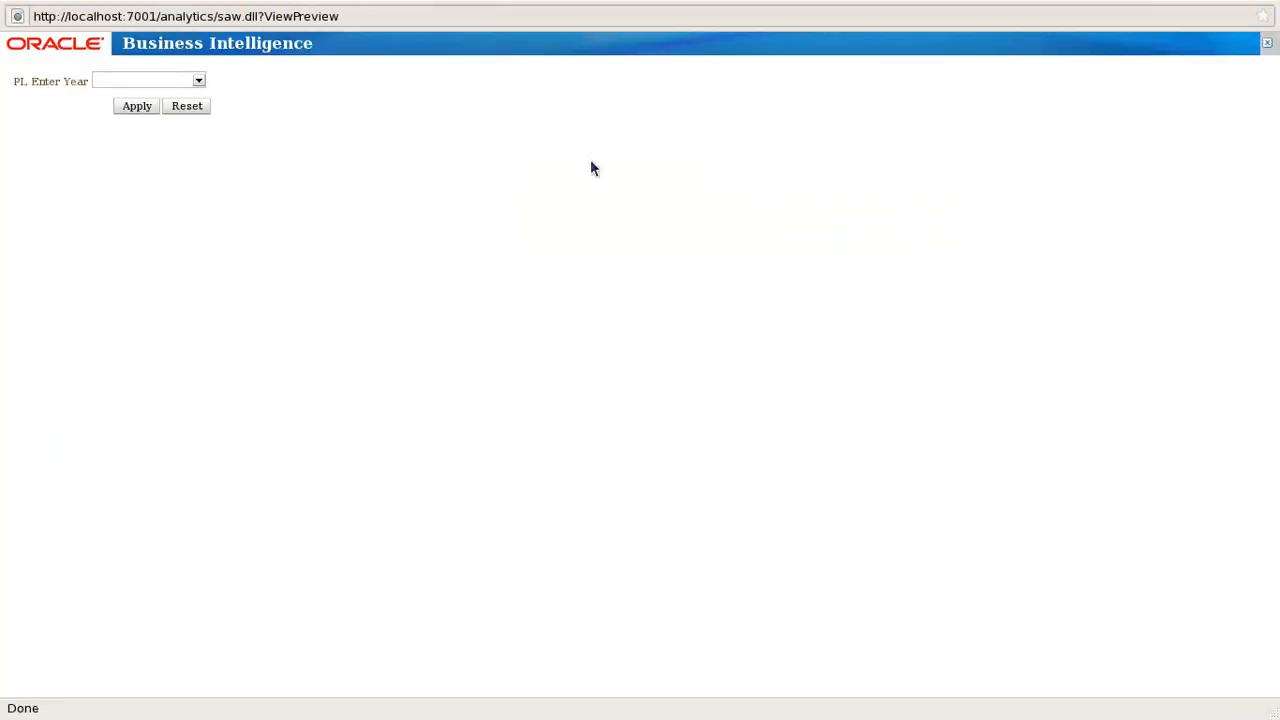
{"action": "left_click", "coordinate": [197, 79]}
{"action": "left_click", "coordinate": [1267, 43]}
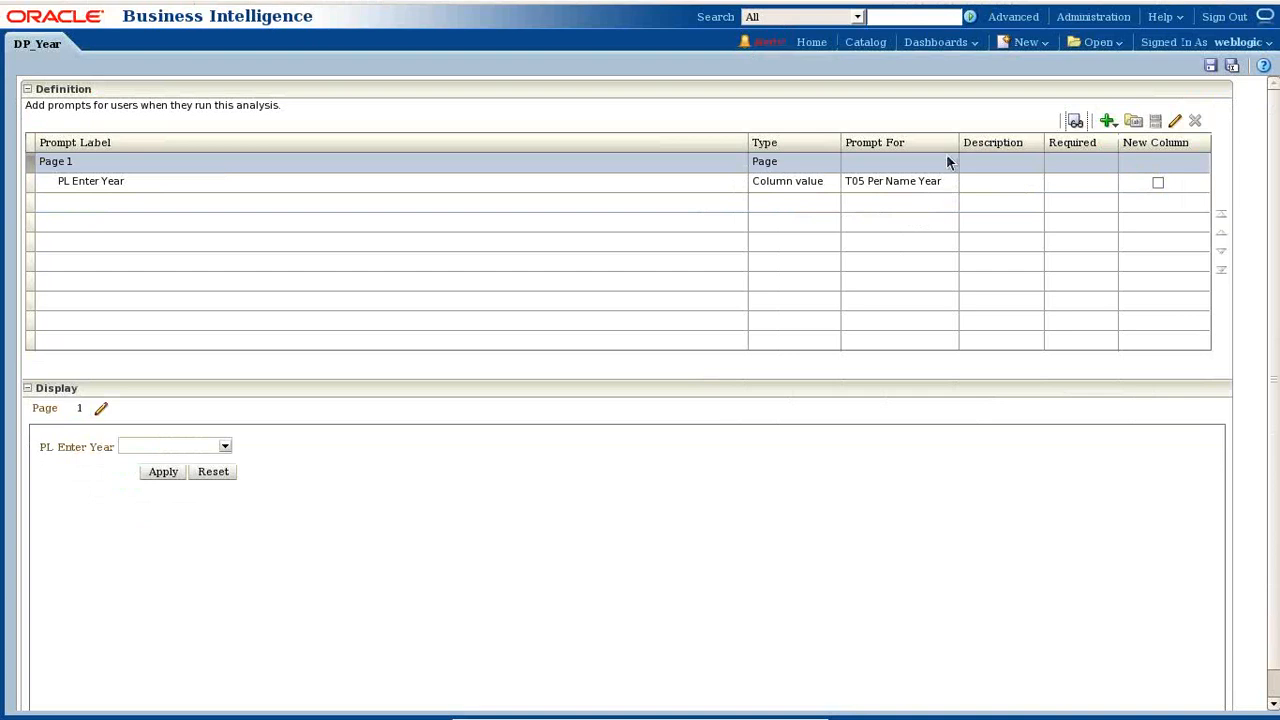
- Append 'Done' to the Dashboard Prompt "Year" line in Notepad and return to the browser
{"action": "left_click", "coordinate": [771, 709]}
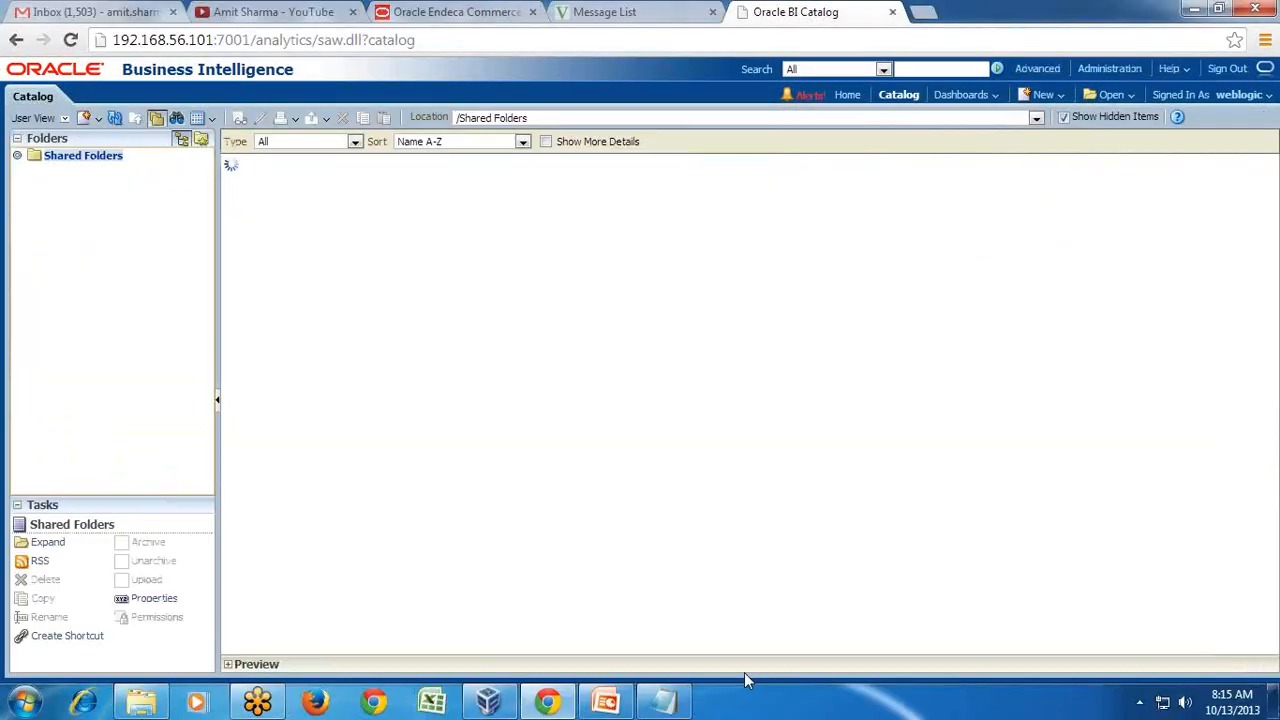
{"action": "left_click", "coordinate": [663, 701]}
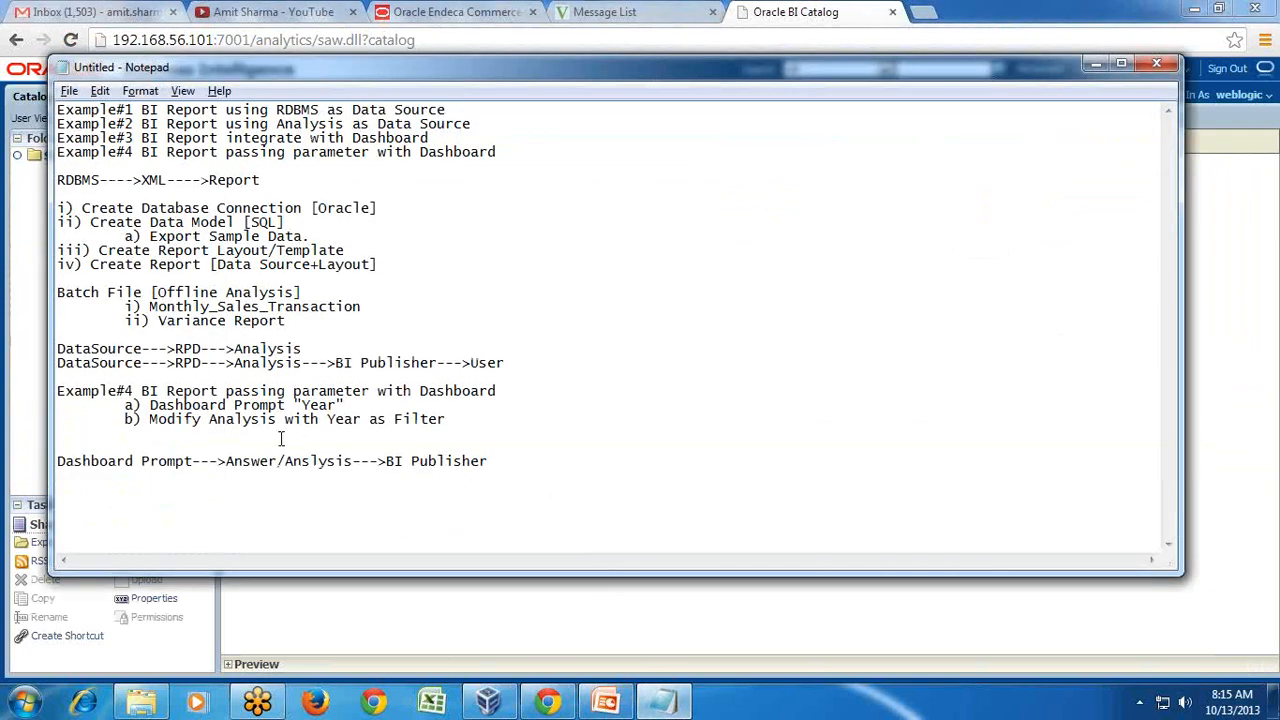
{"action": "left_click_drag", "start_coordinate": [150, 405], "coordinate": [341, 405]}
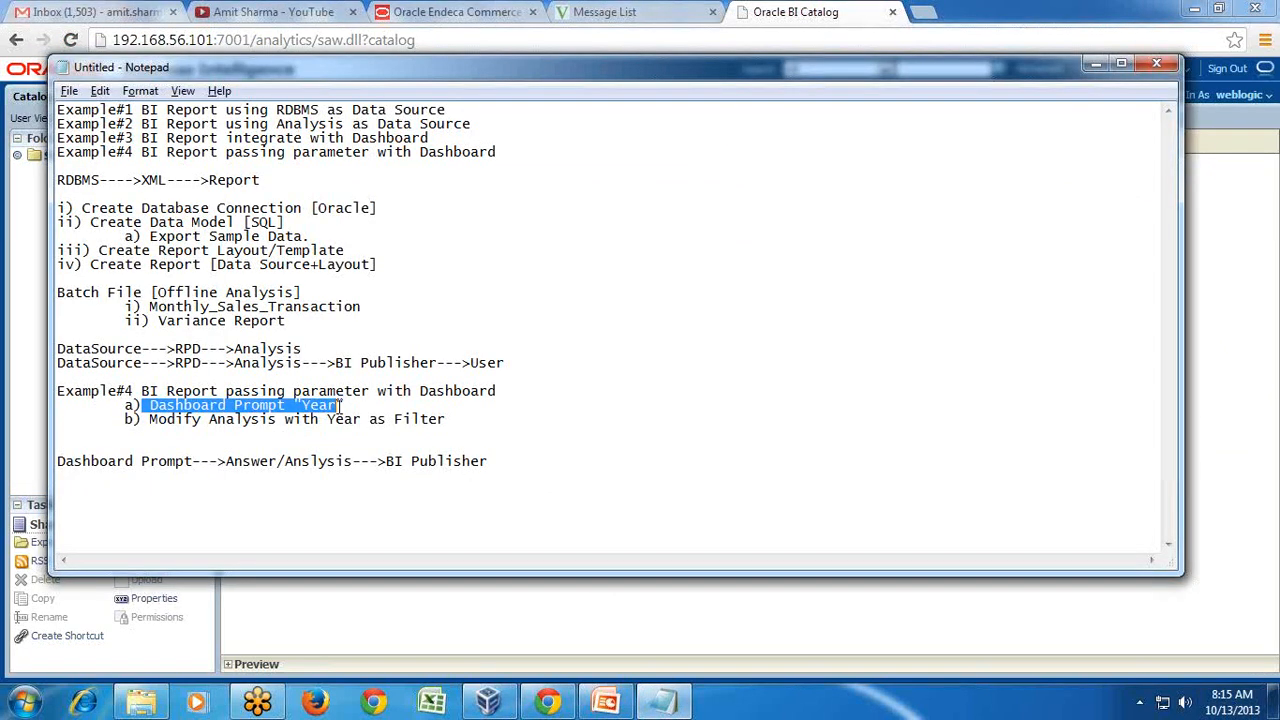
{"action": "left_click", "coordinate": [343, 405]}
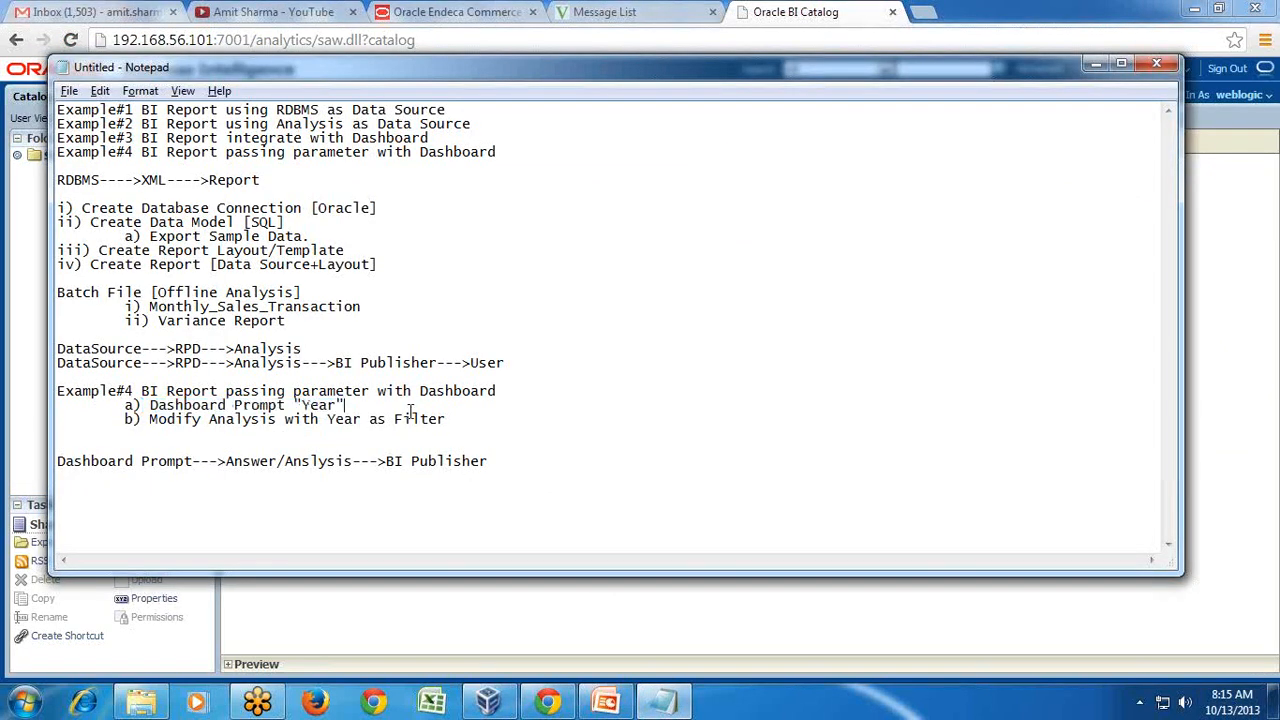
{"action": "type", "text": "Done"}
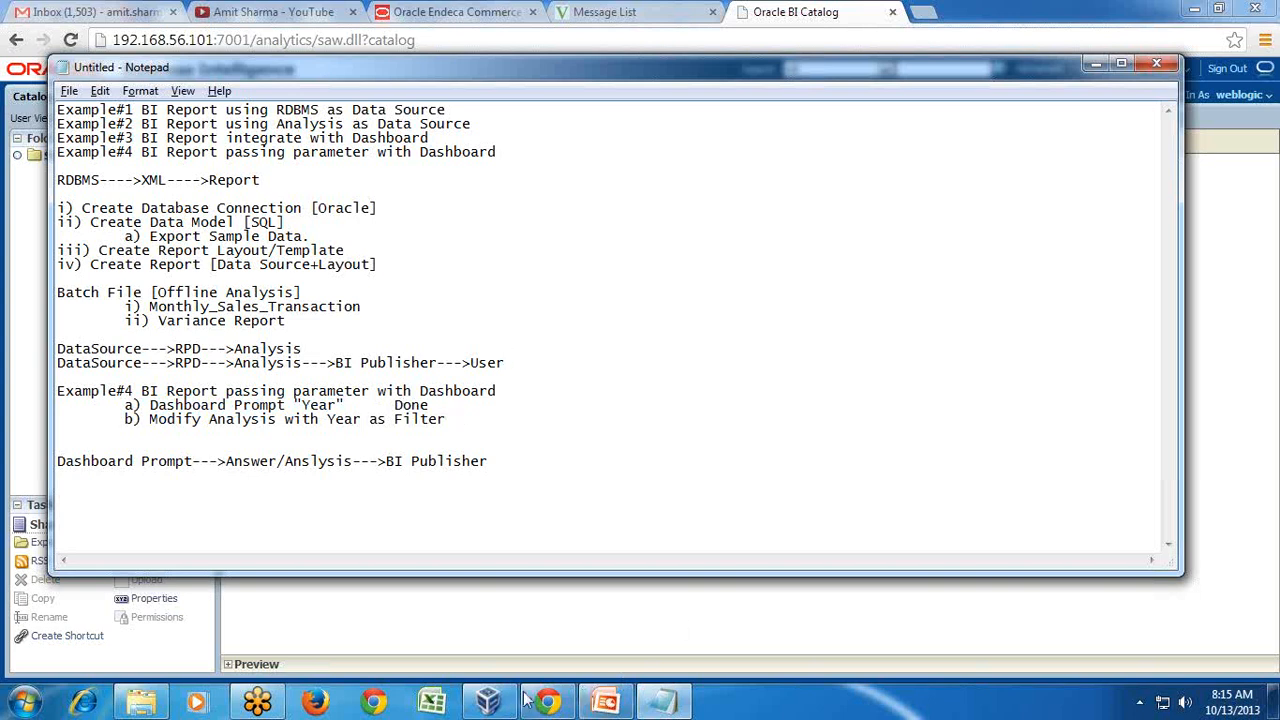
{"action": "left_click", "coordinate": [490, 703]}
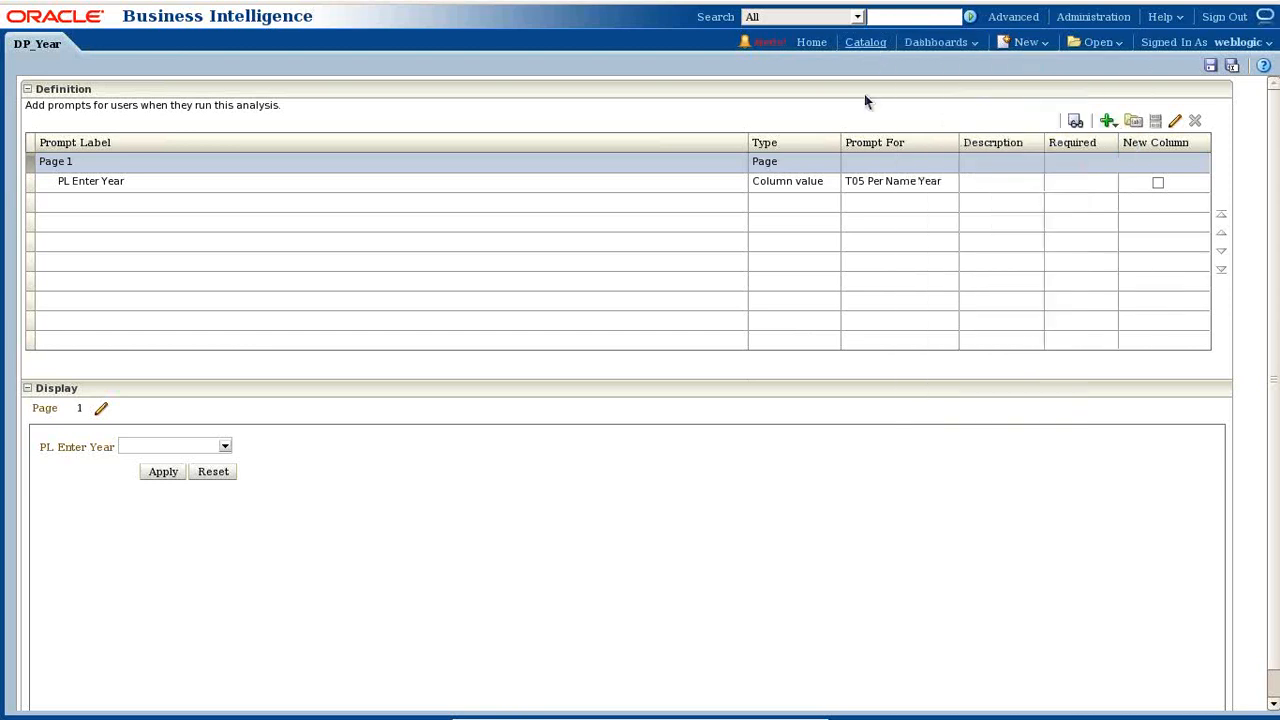
- Show My Dashboard's contents and check the Answer_DataSource view's options
{"action": "left_click", "coordinate": [61, 106]}
{"action": "left_click", "coordinate": [17, 102]}
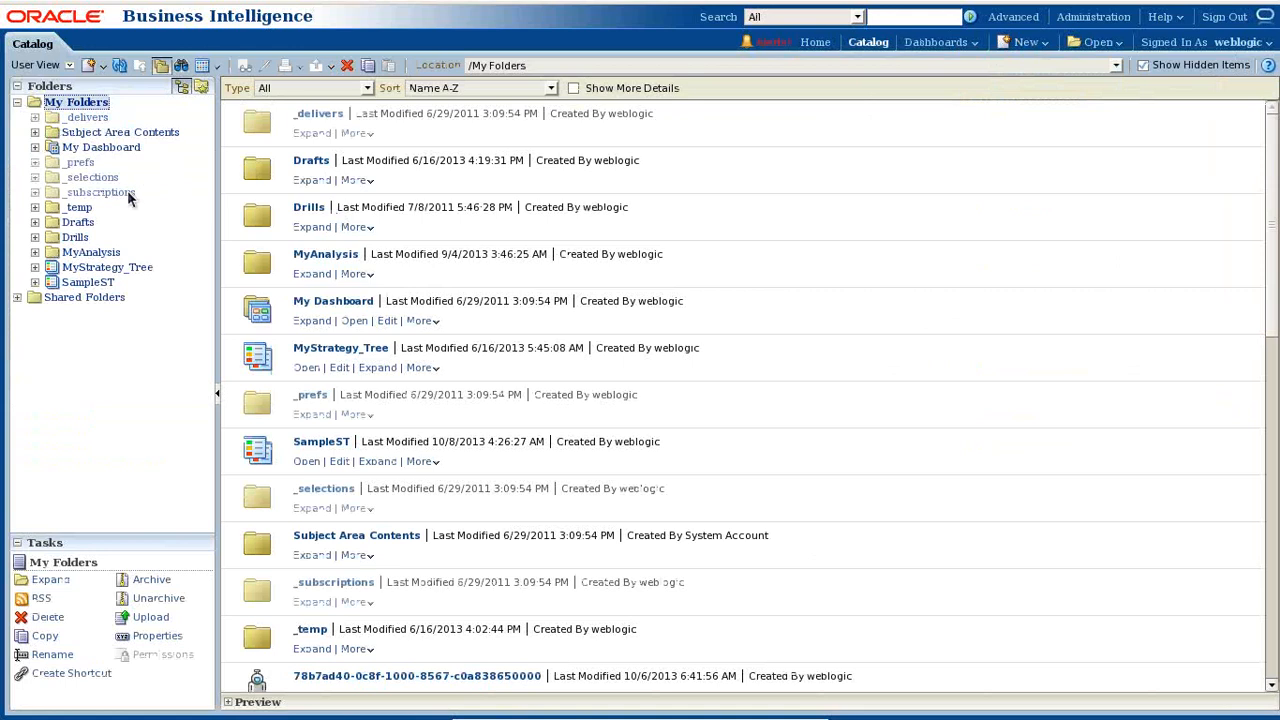
{"action": "left_click", "coordinate": [80, 148]}
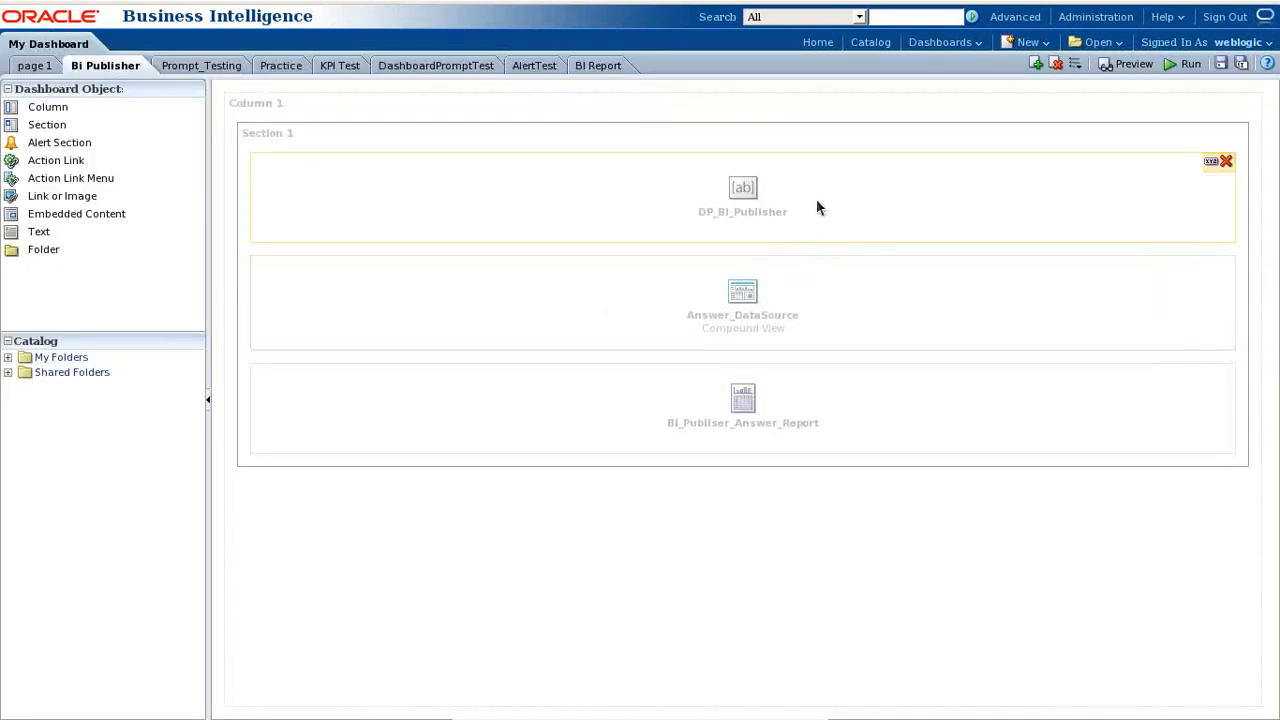
{"action": "left_click", "coordinate": [1213, 269]}
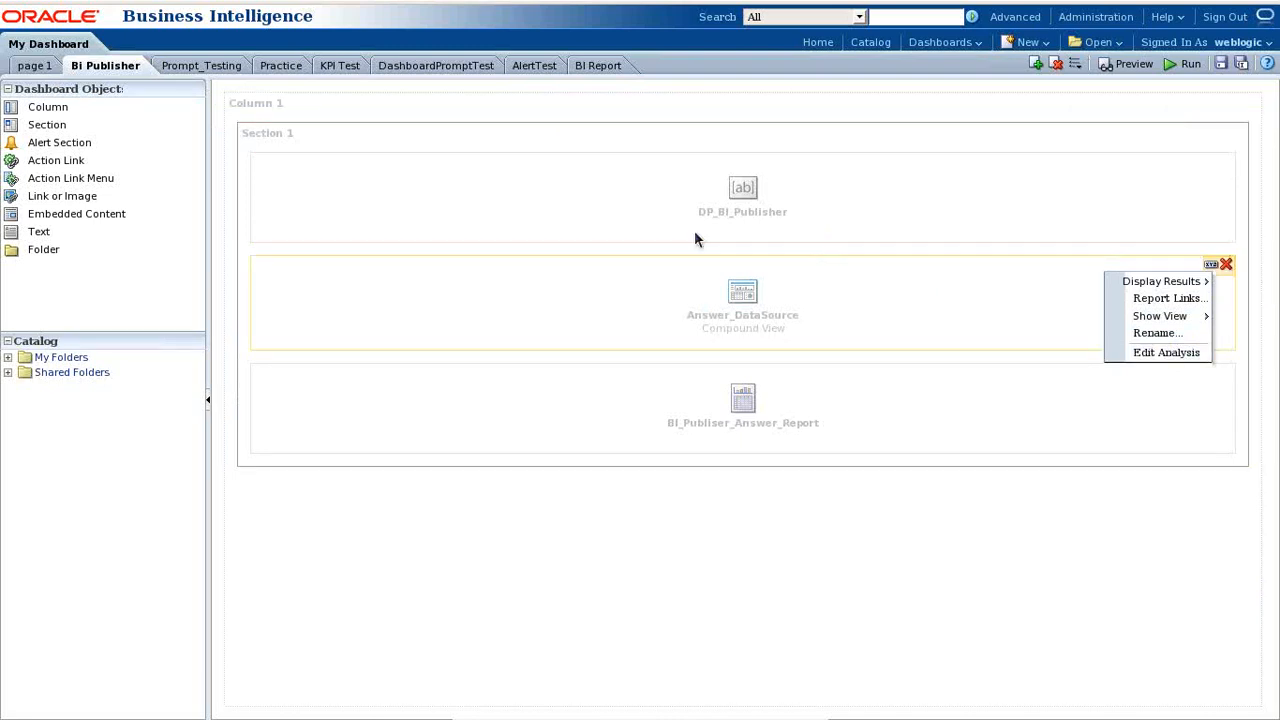
- On the BI Report page, choose Edit Analysis for the TopAnalysis view
{"action": "left_click", "coordinate": [610, 70]}
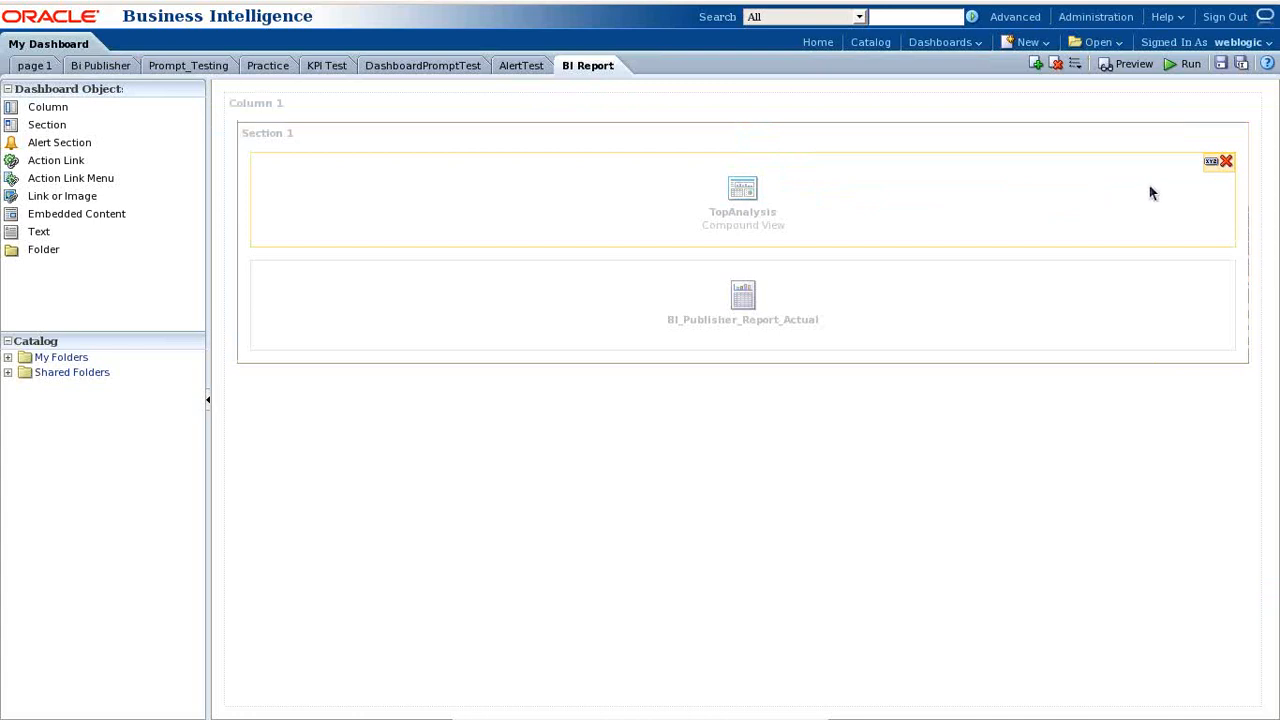
{"action": "left_click", "coordinate": [1211, 161]}
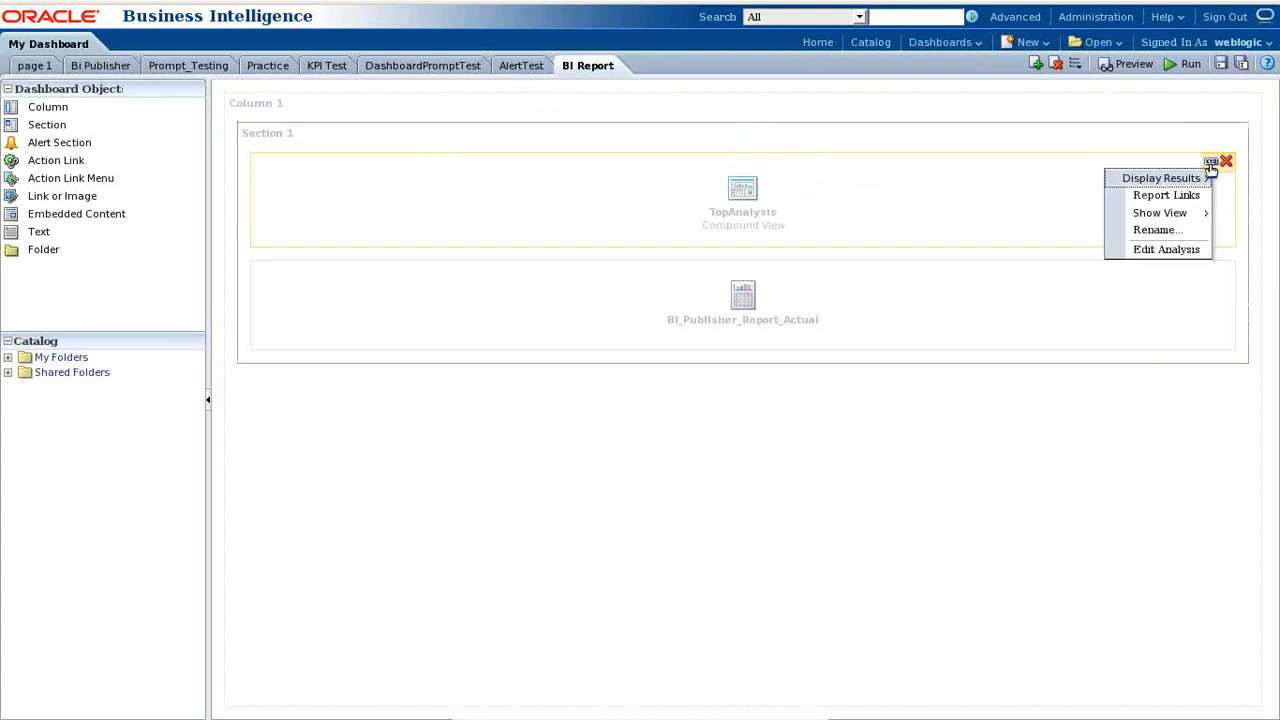
{"action": "left_click", "coordinate": [1150, 251]}
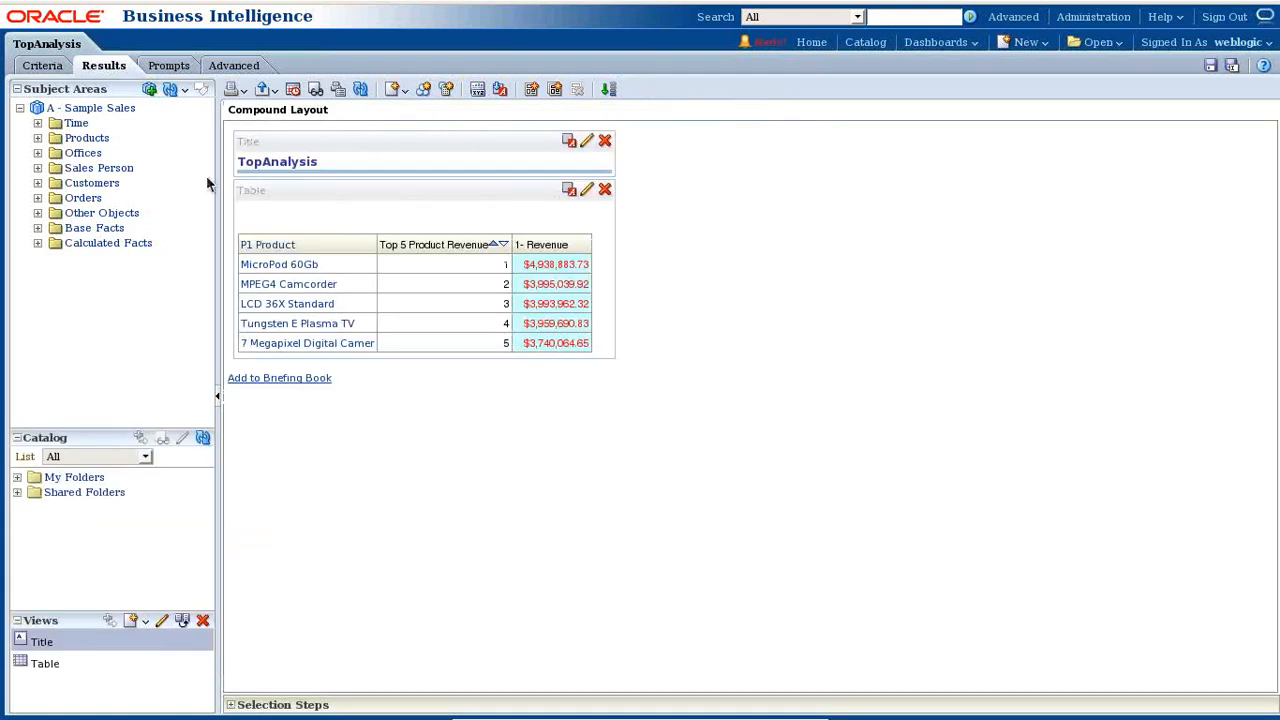
- Add a 'T05 Per Name Year is prompted' filter on the Criteria tab and save TopAnalysis
{"action": "left_click", "coordinate": [48, 68]}
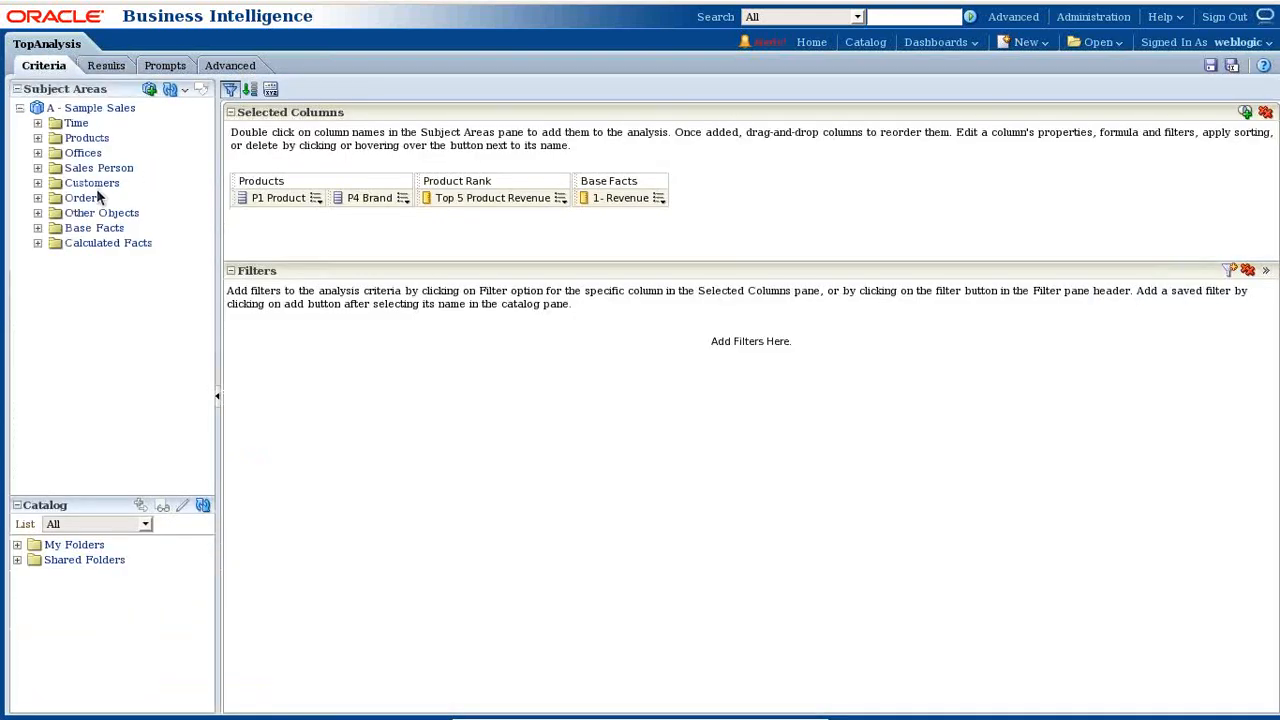
{"action": "left_click", "coordinate": [37, 123]}
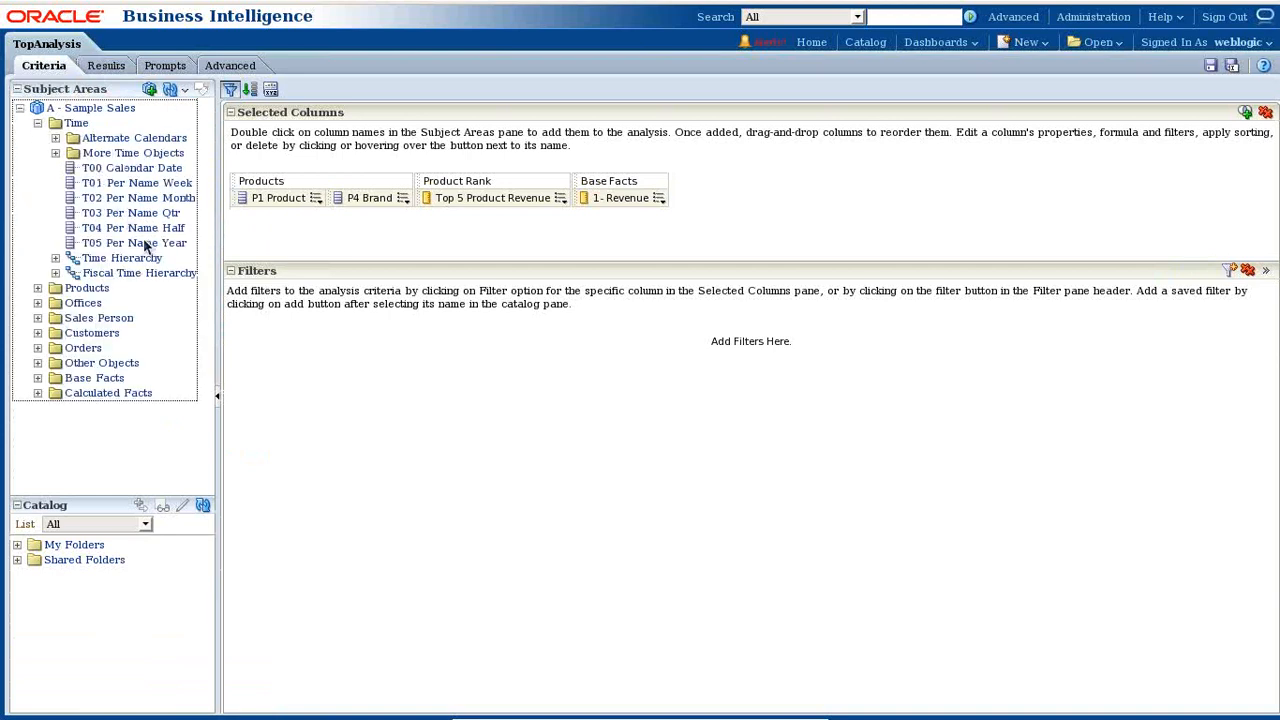
{"action": "left_click_drag", "start_coordinate": [145, 245], "coordinate": [354, 242]}
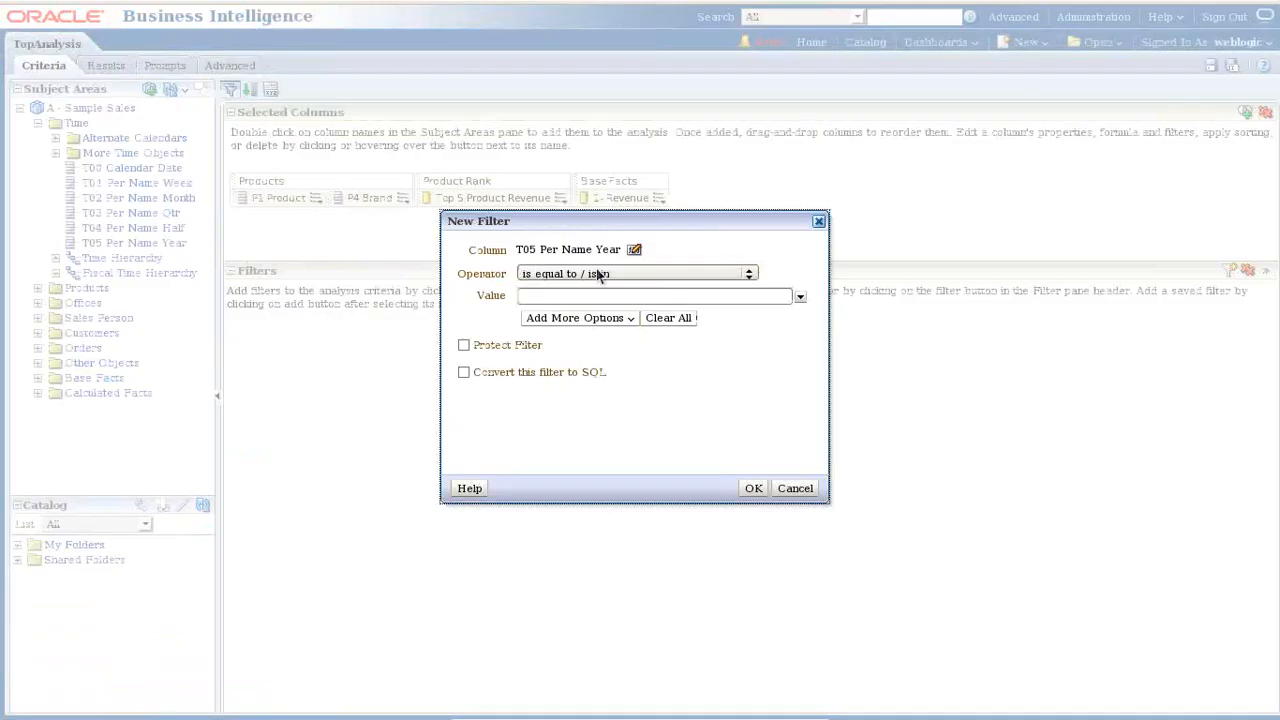
{"action": "left_click", "coordinate": [664, 276]}
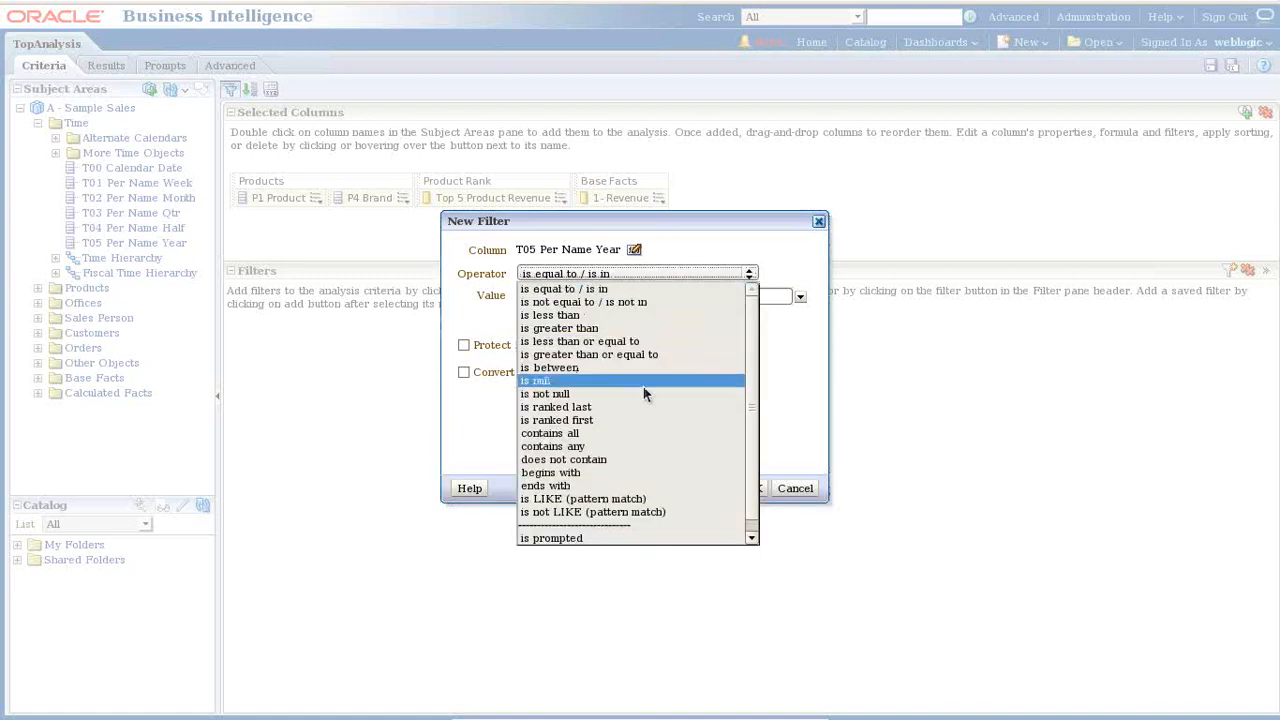
{"action": "left_click", "coordinate": [606, 537]}
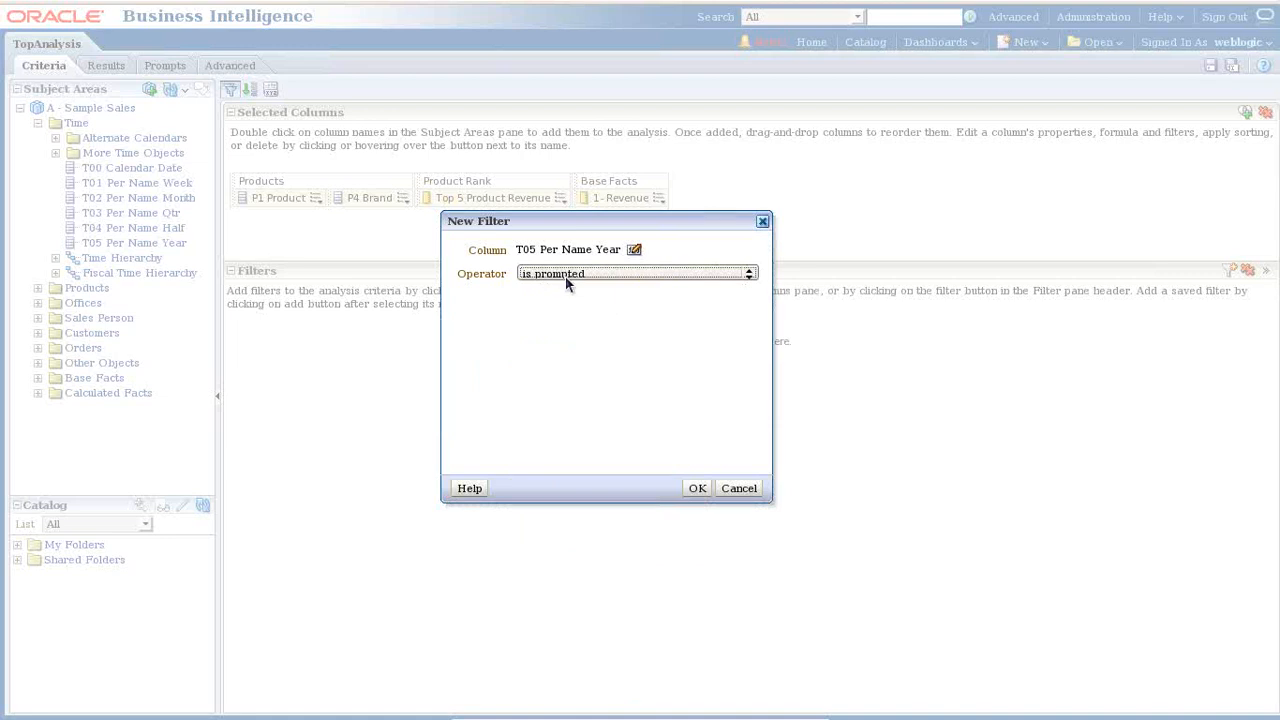
{"action": "left_click", "coordinate": [697, 488]}
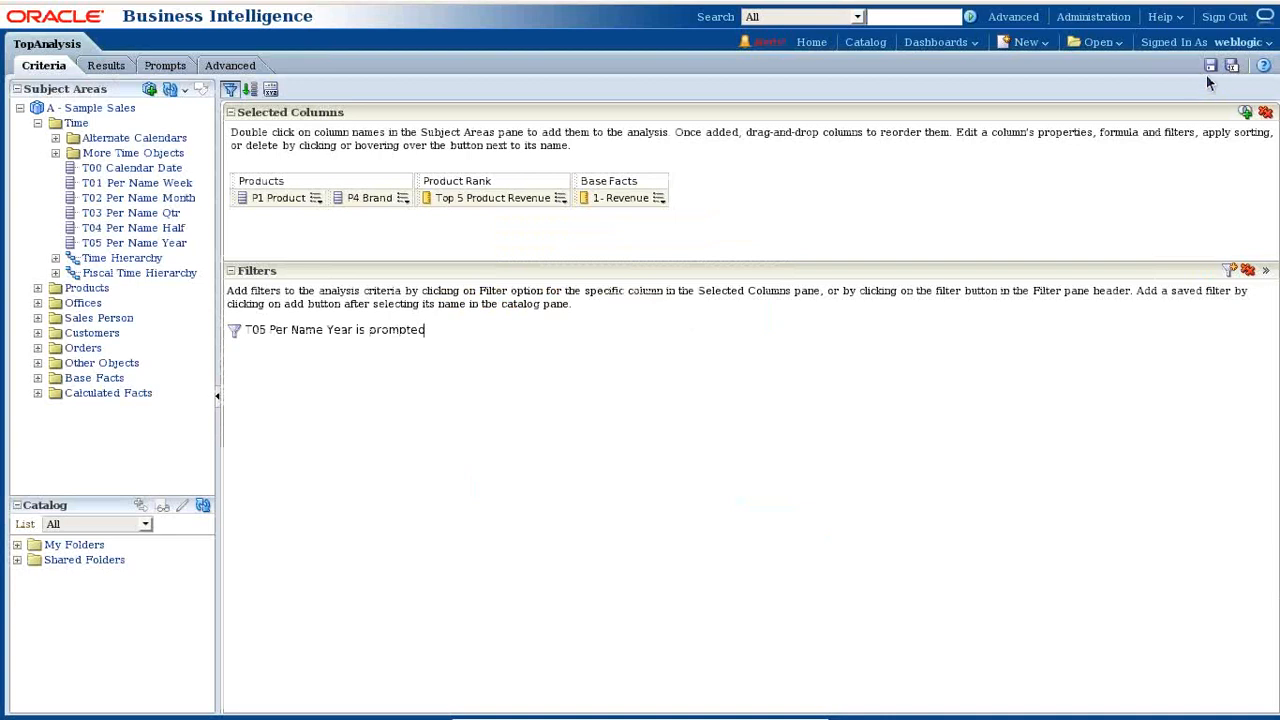
{"action": "left_click", "coordinate": [1210, 66]}
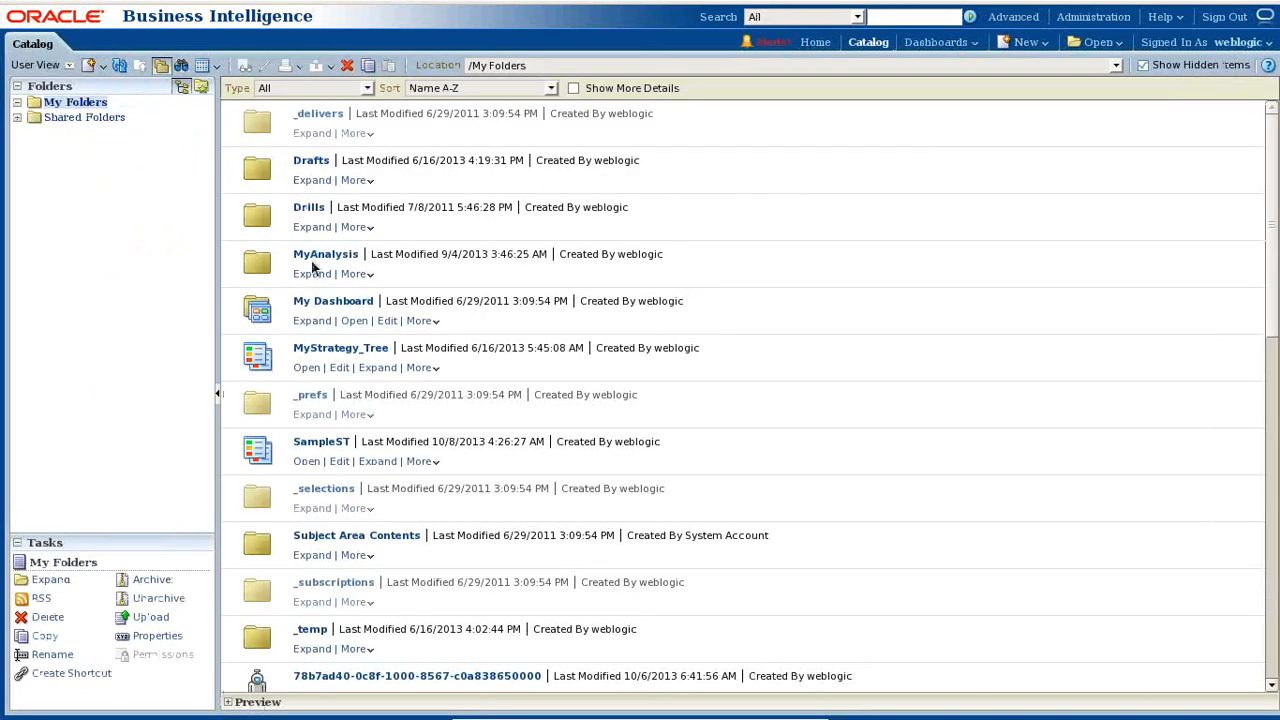
- Open the BI Report page in edit mode and expand Batch26 > BI Report in the catalog
{"action": "left_click", "coordinate": [311, 321]}
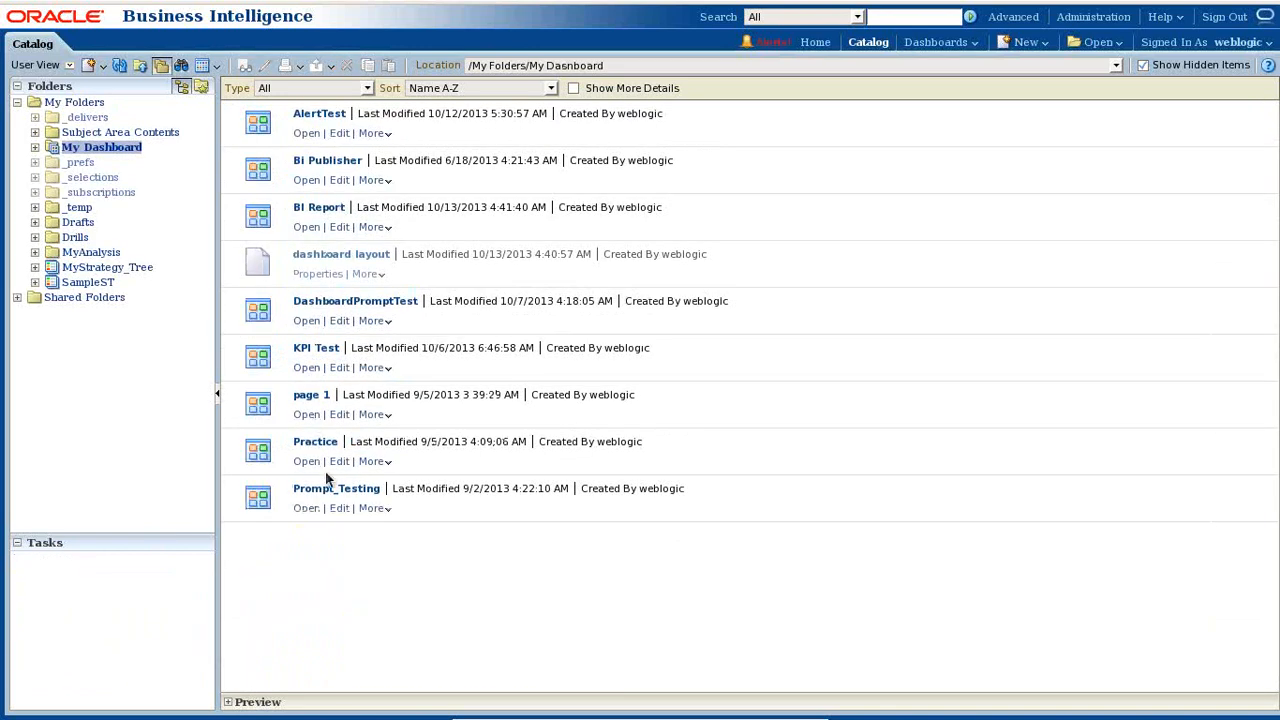
{"action": "left_click", "coordinate": [307, 227]}
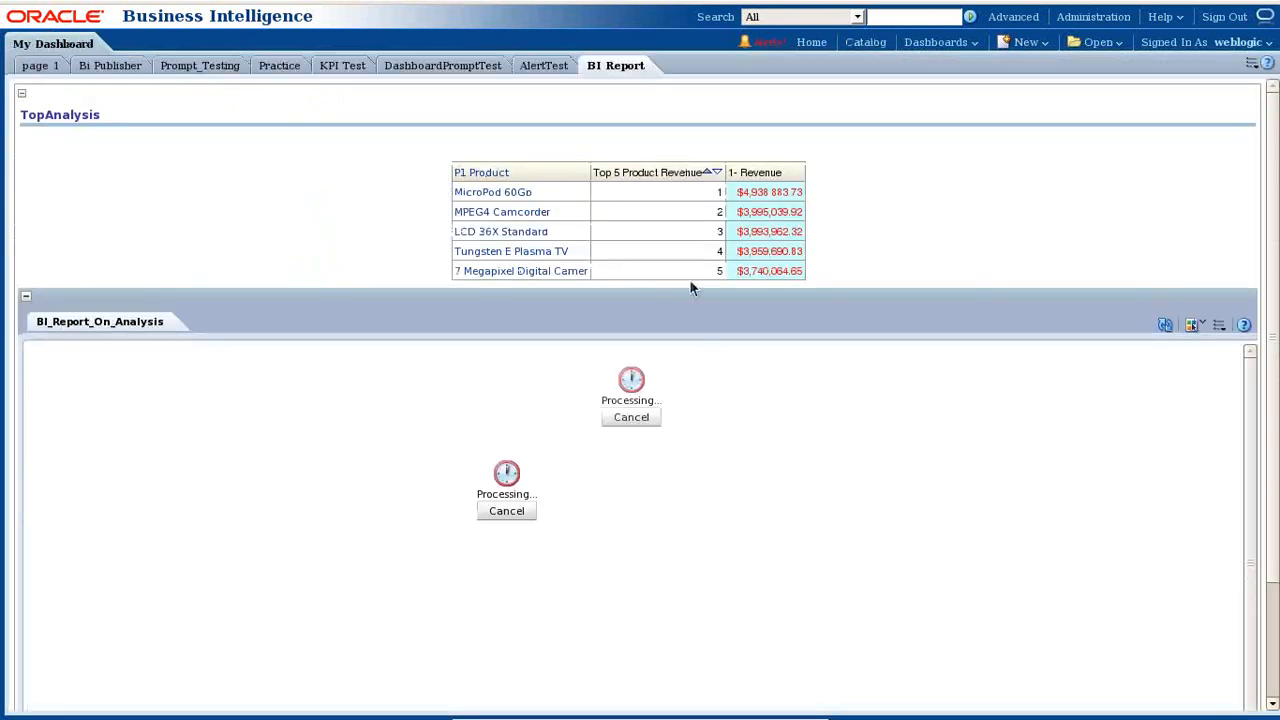
{"action": "left_click", "coordinate": [1251, 63]}
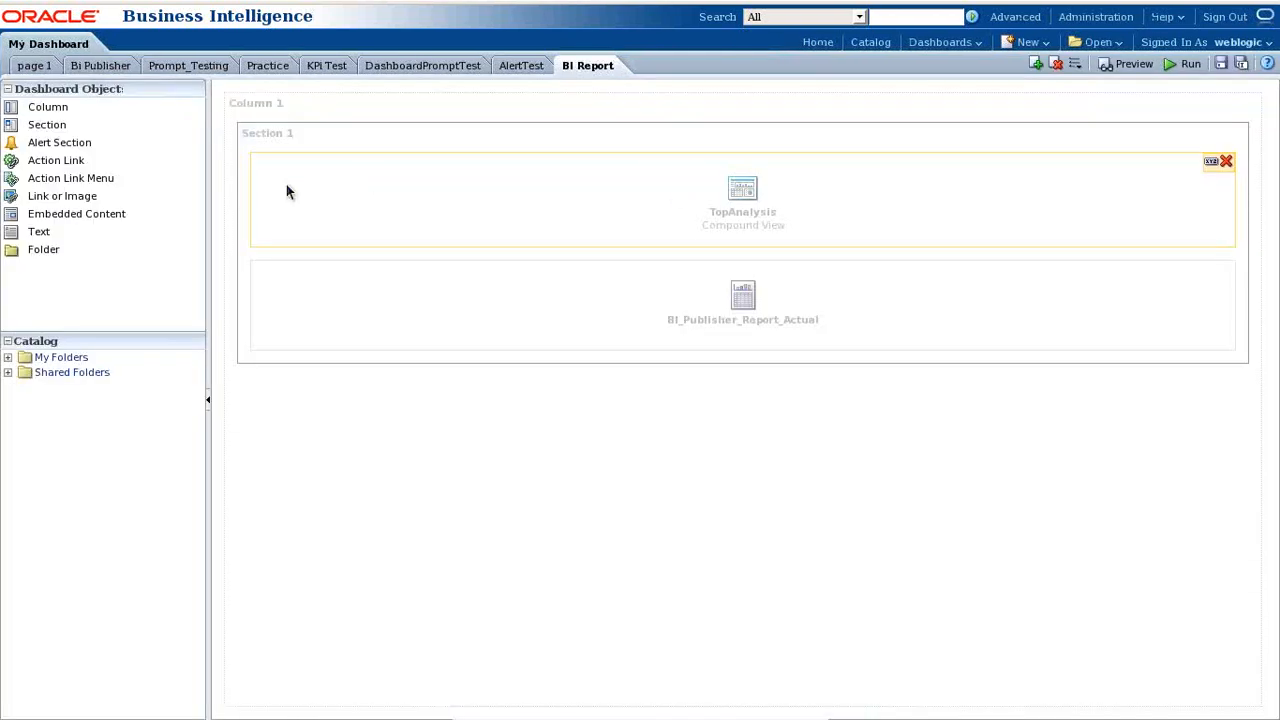
{"action": "left_click", "coordinate": [8, 372]}
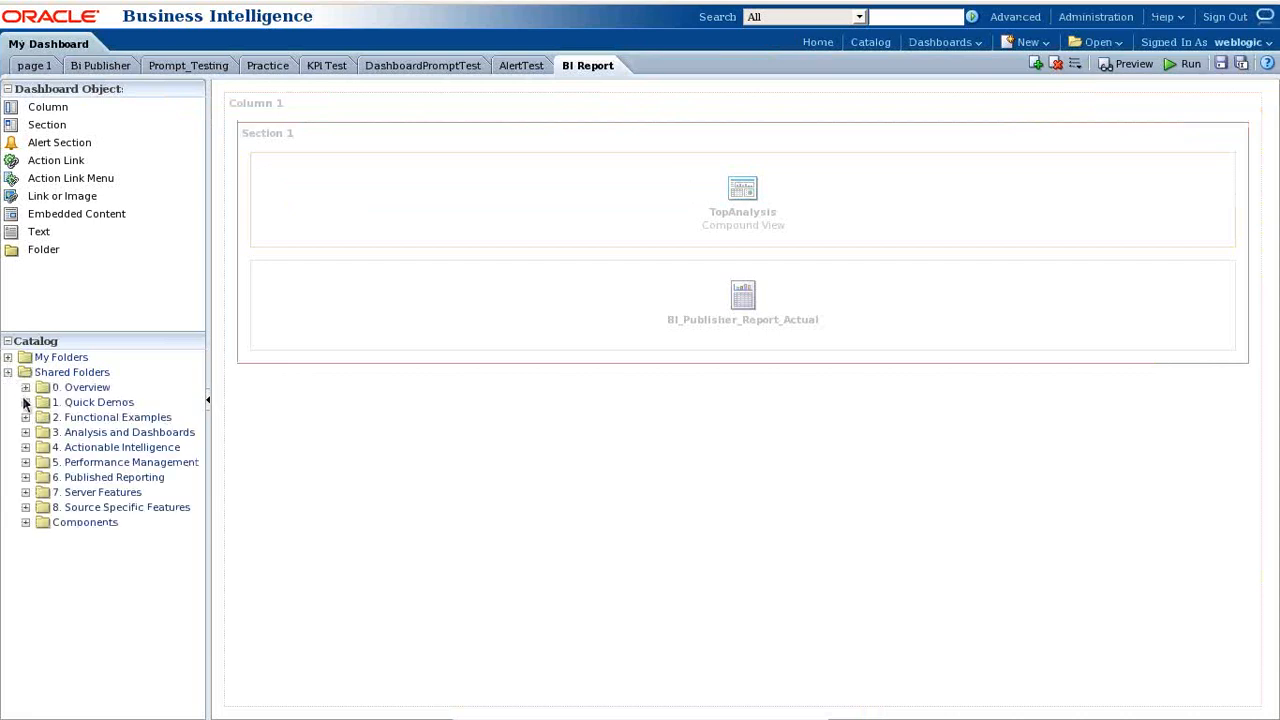
{"action": "left_click", "coordinate": [26, 522]}
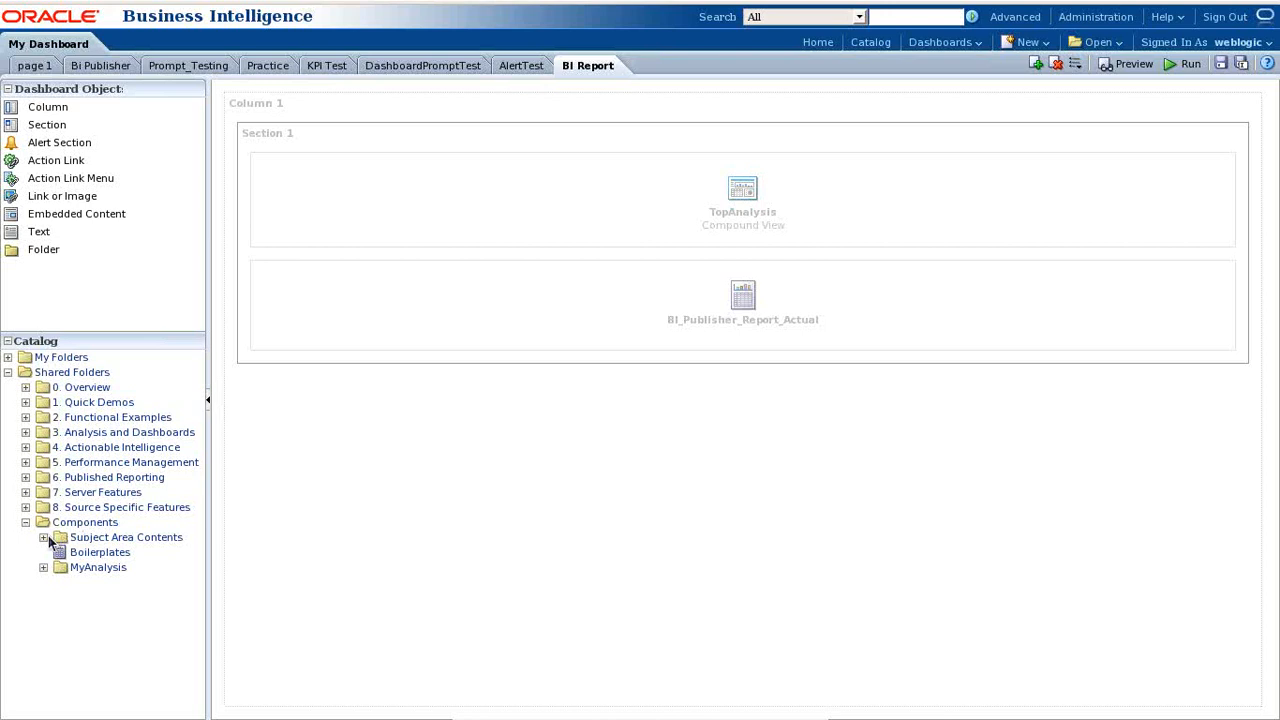
{"action": "left_click", "coordinate": [44, 537]}
{"action": "left_click", "coordinate": [44, 582]}
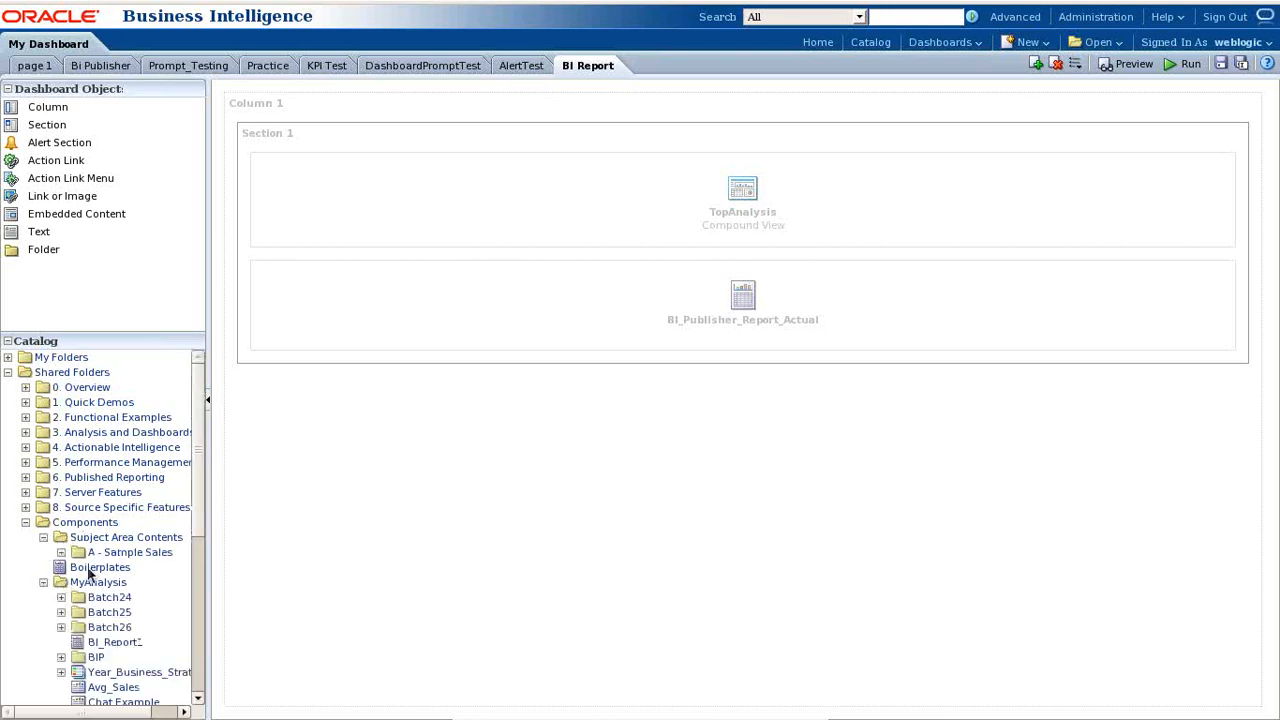
{"action": "left_click", "coordinate": [61, 627]}
{"action": "left_click", "coordinate": [79, 642]}
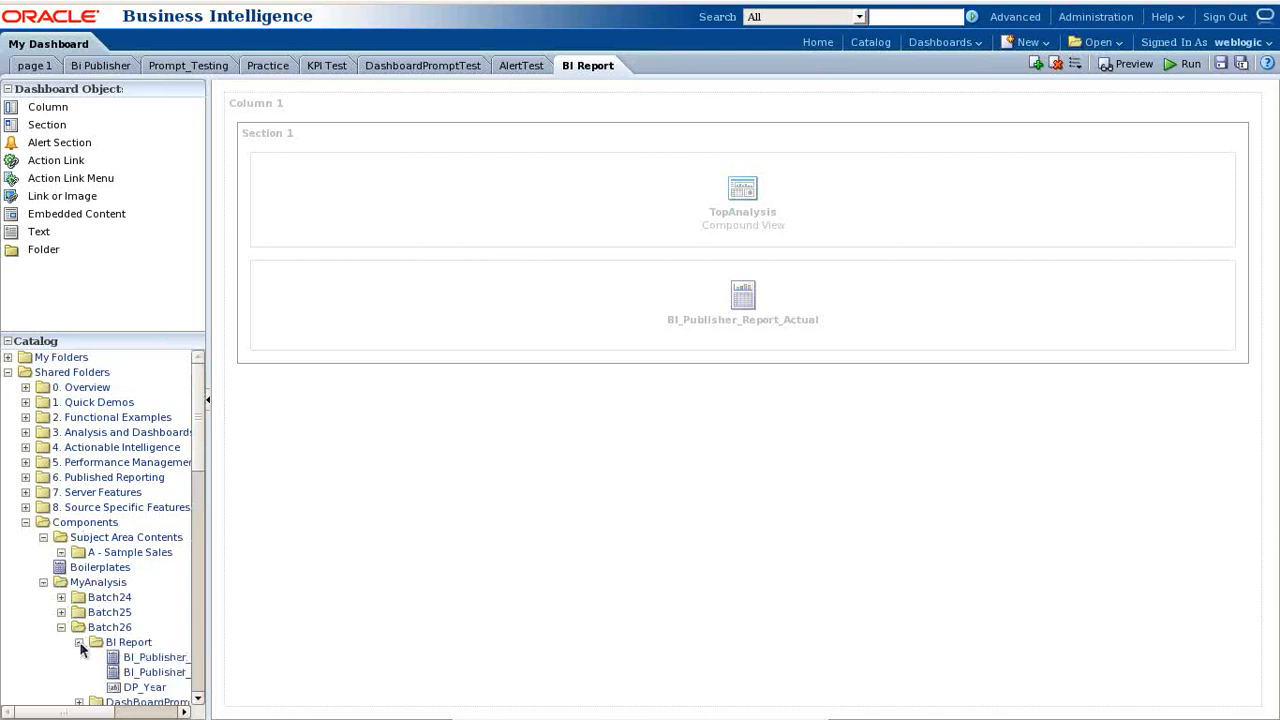
{"action": "scroll", "coordinate": [157, 617], "scroll_direction": "down", "scroll_amount": 2}
- Place DP_Year above TopAnalysis in Section 1, save, and run the dashboard
{"action": "left_click_drag", "start_coordinate": [150, 608], "coordinate": [648, 178]}
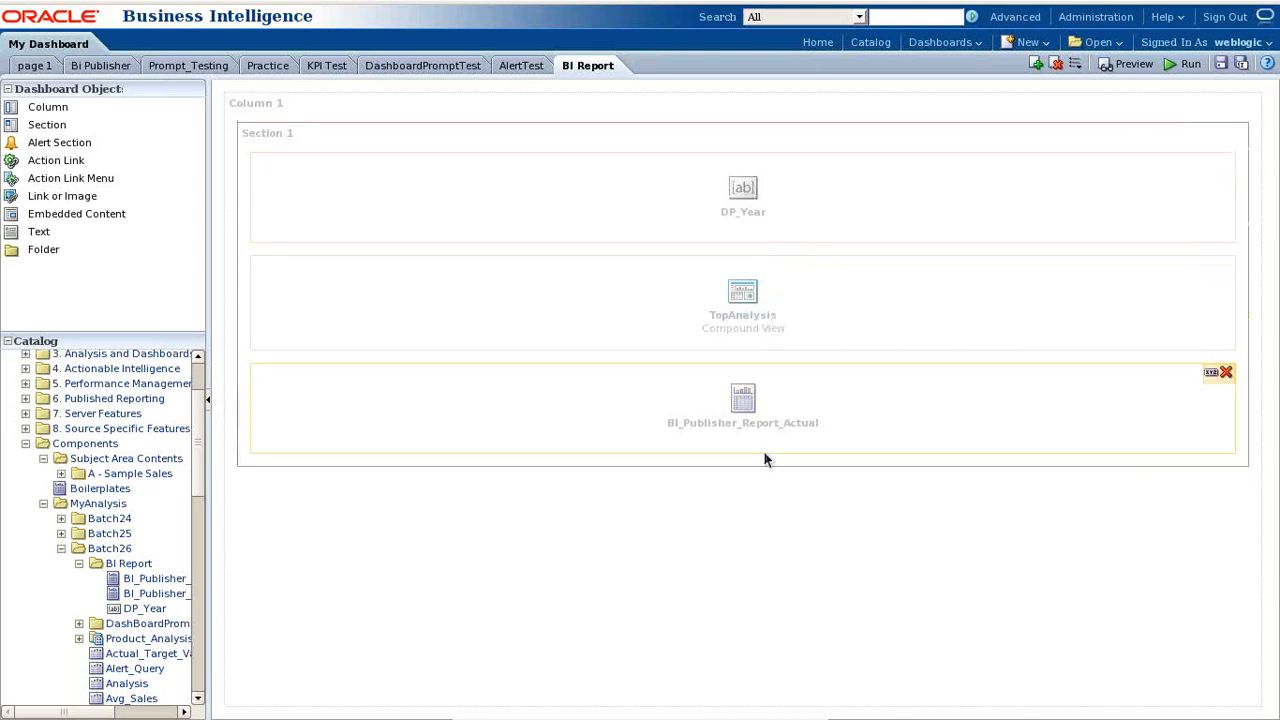
{"action": "left_click", "coordinate": [1221, 63]}
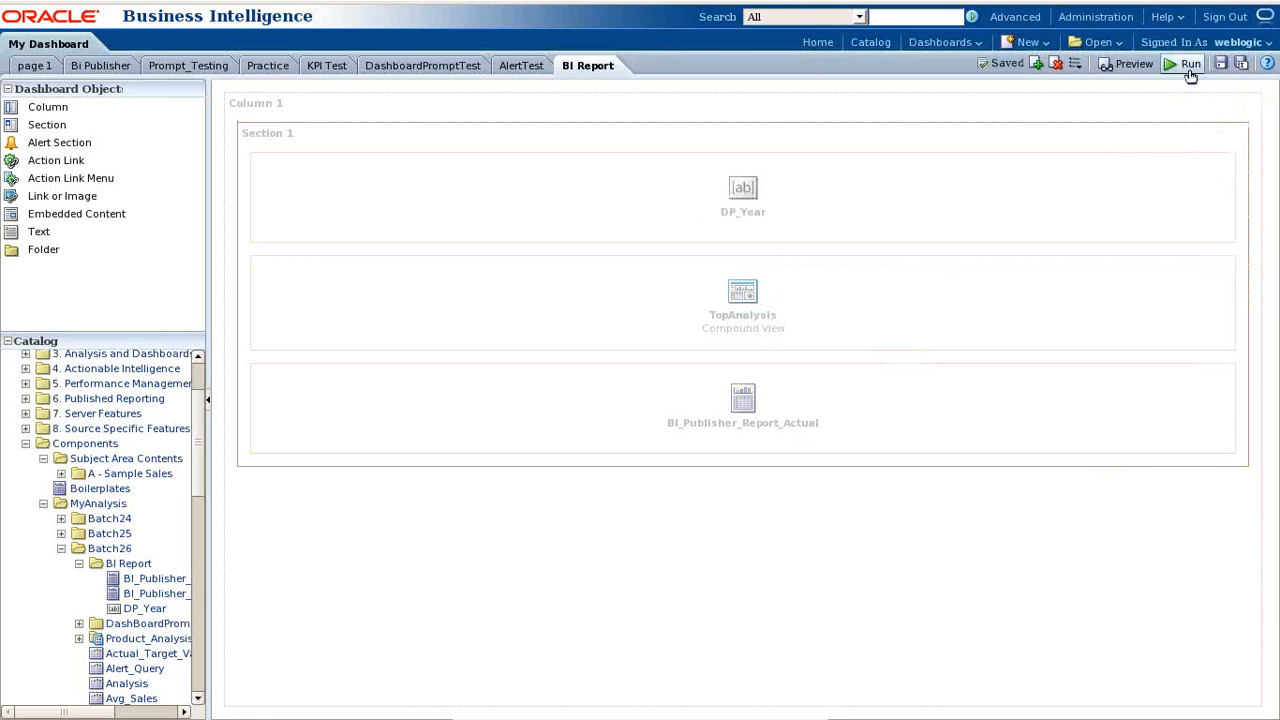
{"action": "left_click", "coordinate": [1190, 65]}
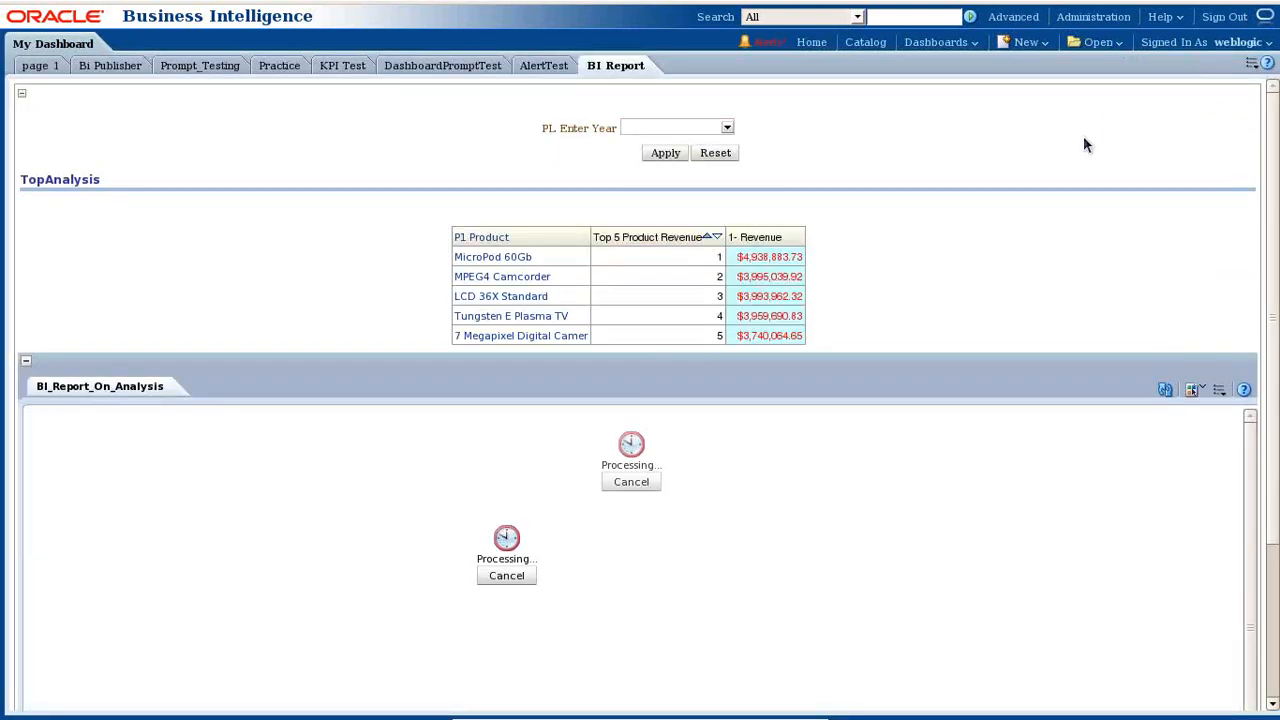
- Apply the year 2006 in the PL Enter Year prompt and check the results
{"action": "left_click", "coordinate": [727, 127]}
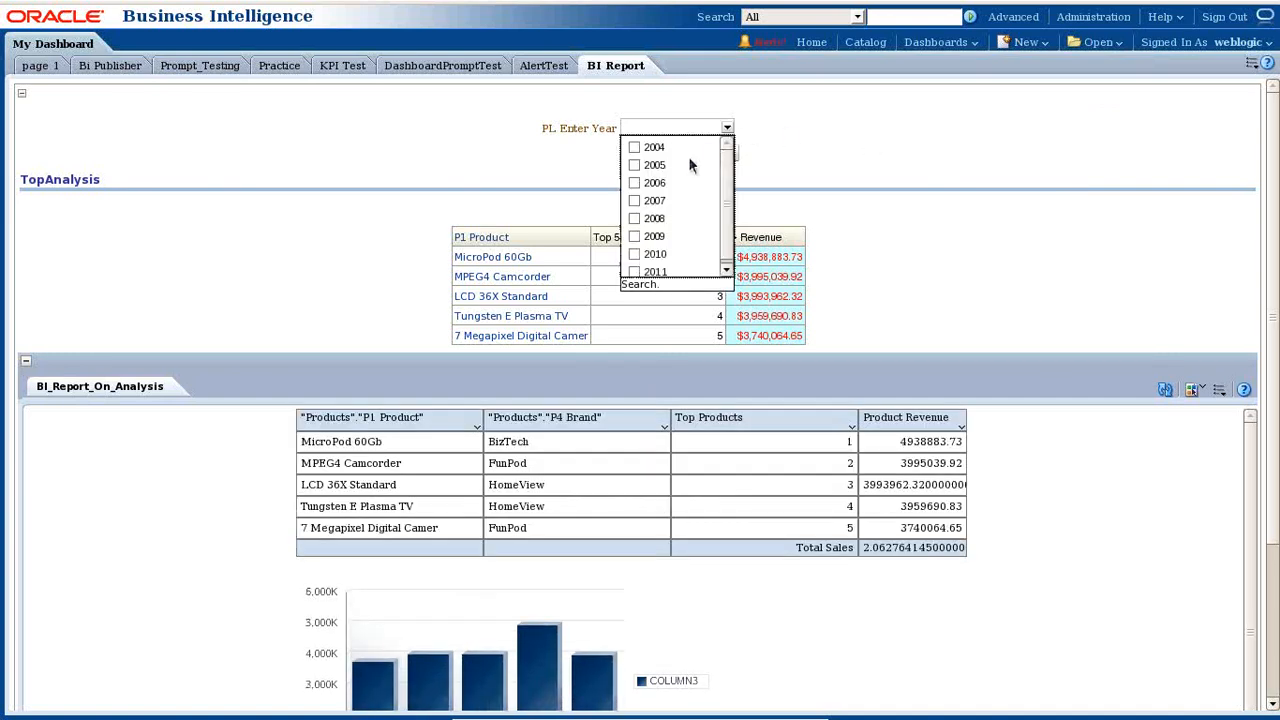
{"action": "left_click", "coordinate": [635, 184]}
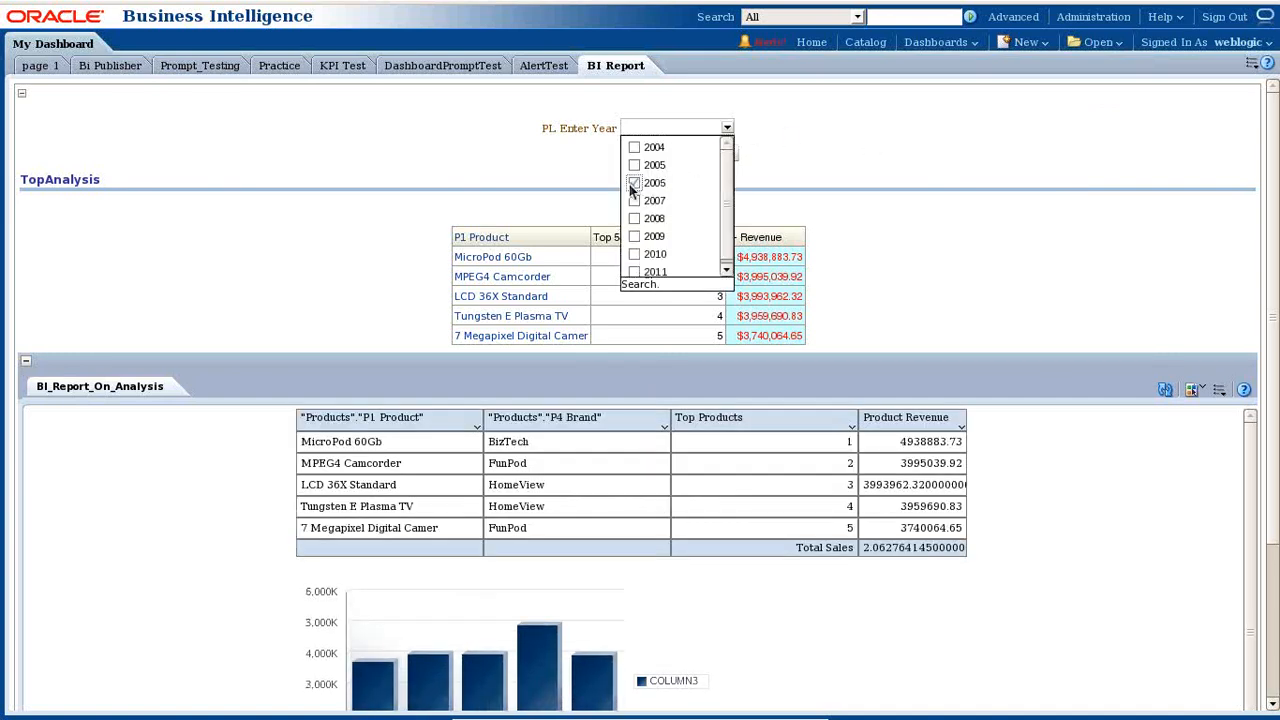
{"action": "left_click", "coordinate": [818, 140]}
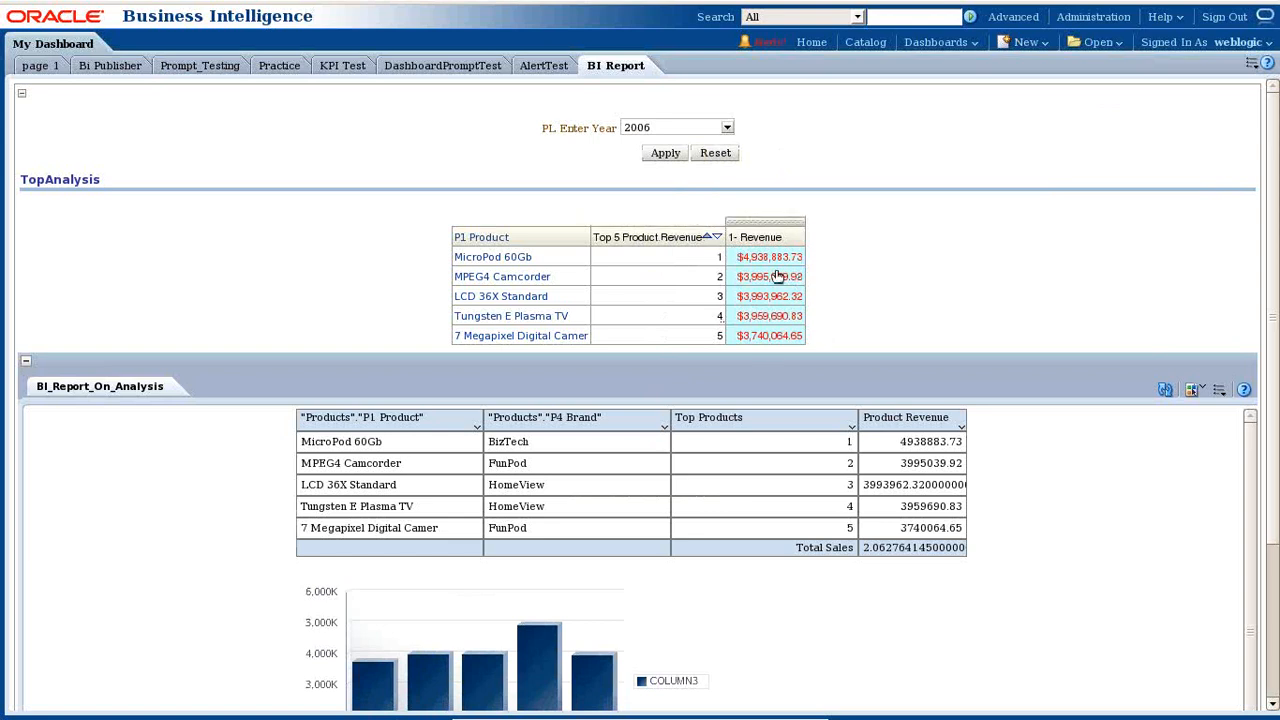
{"action": "left_click", "coordinate": [666, 153]}
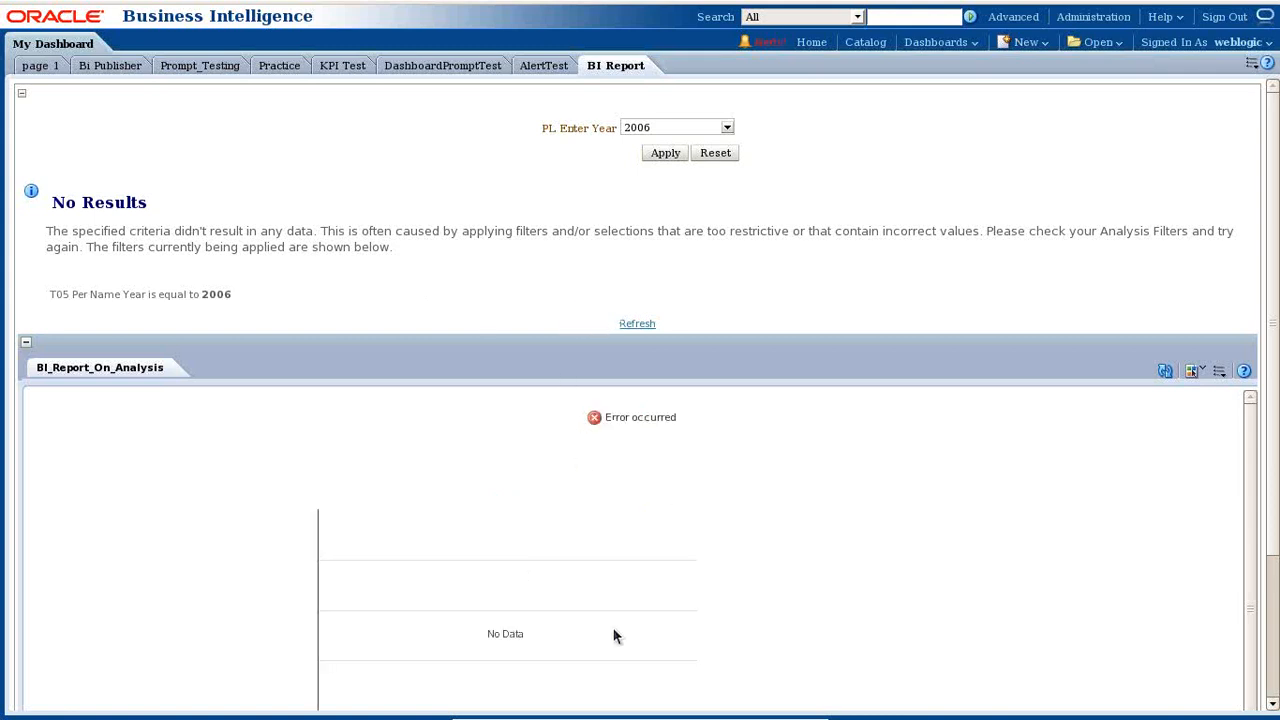
{"action": "scroll", "coordinate": [729, 509], "scroll_direction": "down", "scroll_amount": 1}
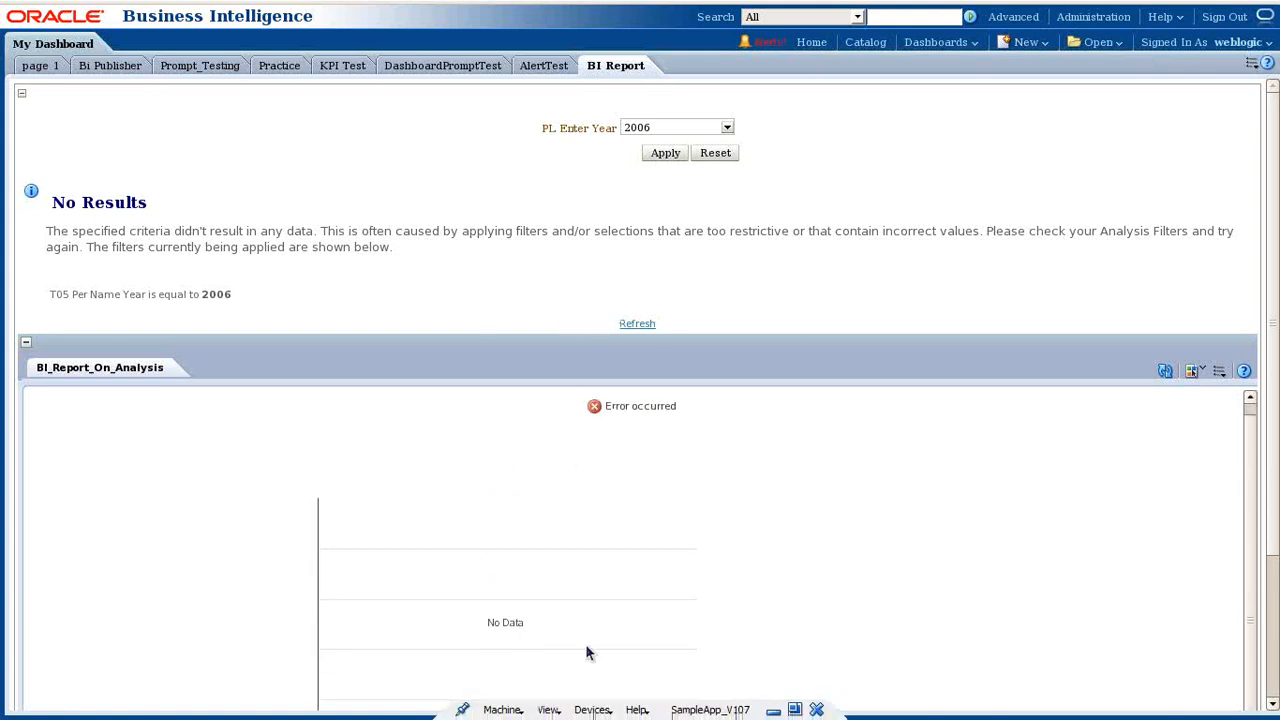
{"action": "scroll", "coordinate": [720, 600], "scroll_direction": "up", "scroll_amount": 1}
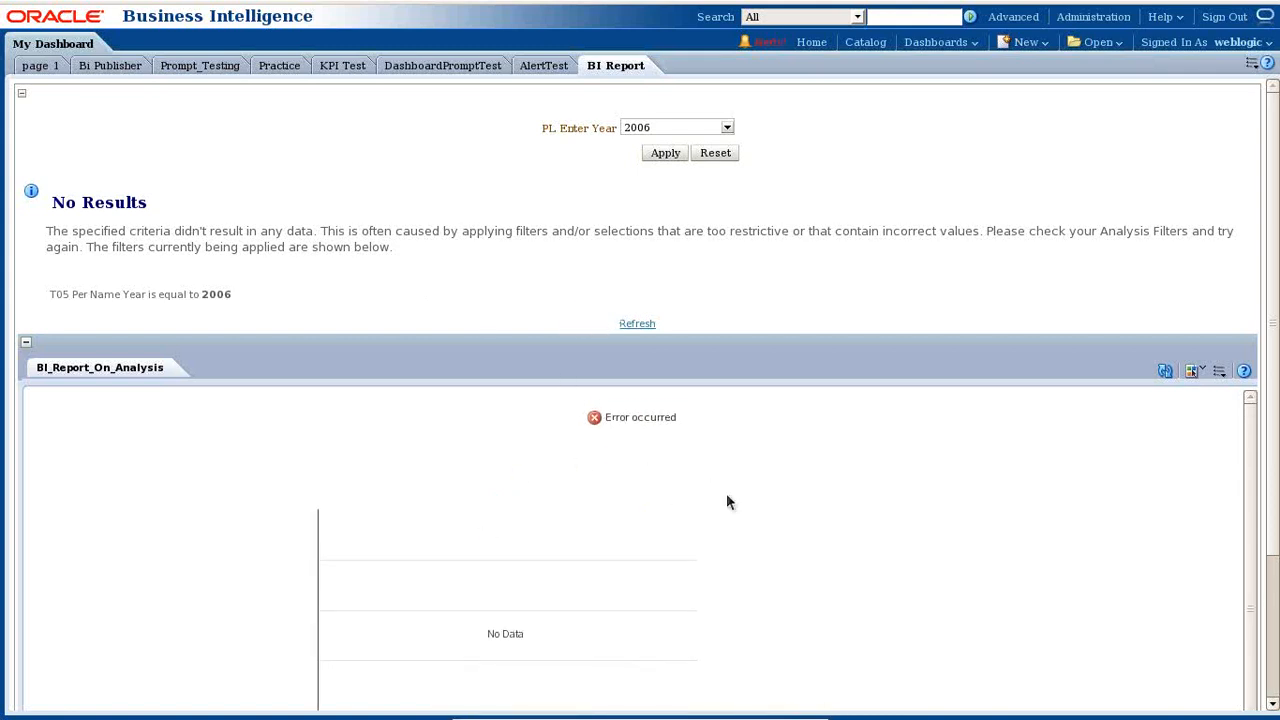
- Switch the PL Enter Year prompt to 2010 and apply it
{"action": "left_click", "coordinate": [727, 127]}
{"action": "left_click", "coordinate": [634, 254]}
{"action": "left_click", "coordinate": [809, 203]}
{"action": "left_click", "coordinate": [674, 157]}
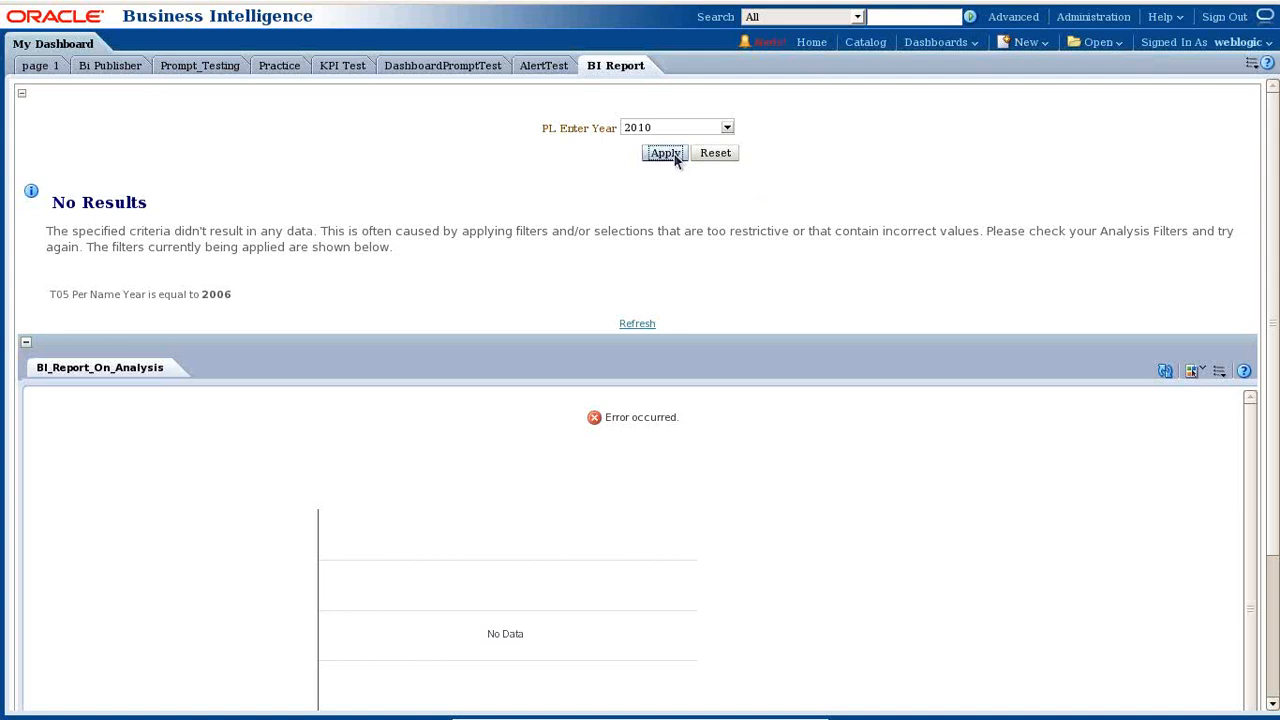